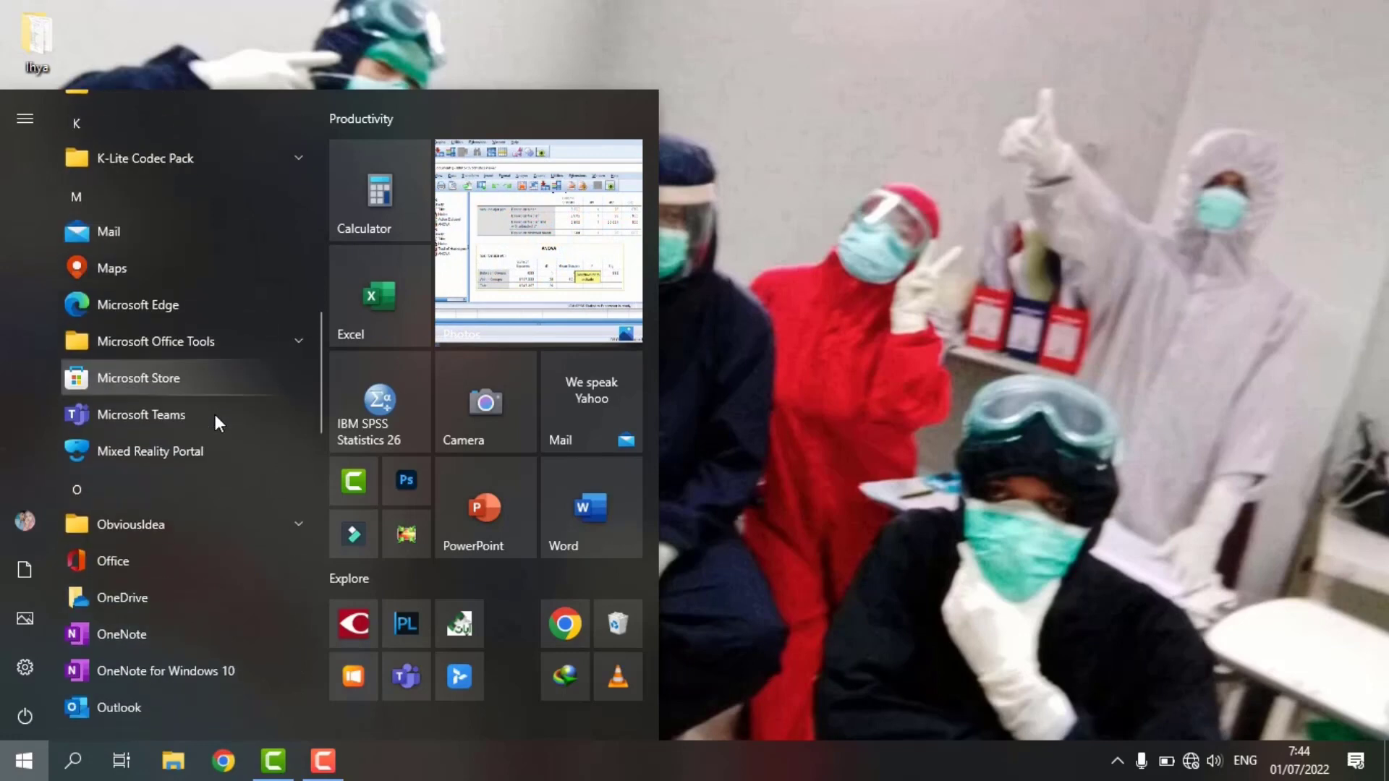
Step: Launch Word from the list of installed apps
click(254, 337)
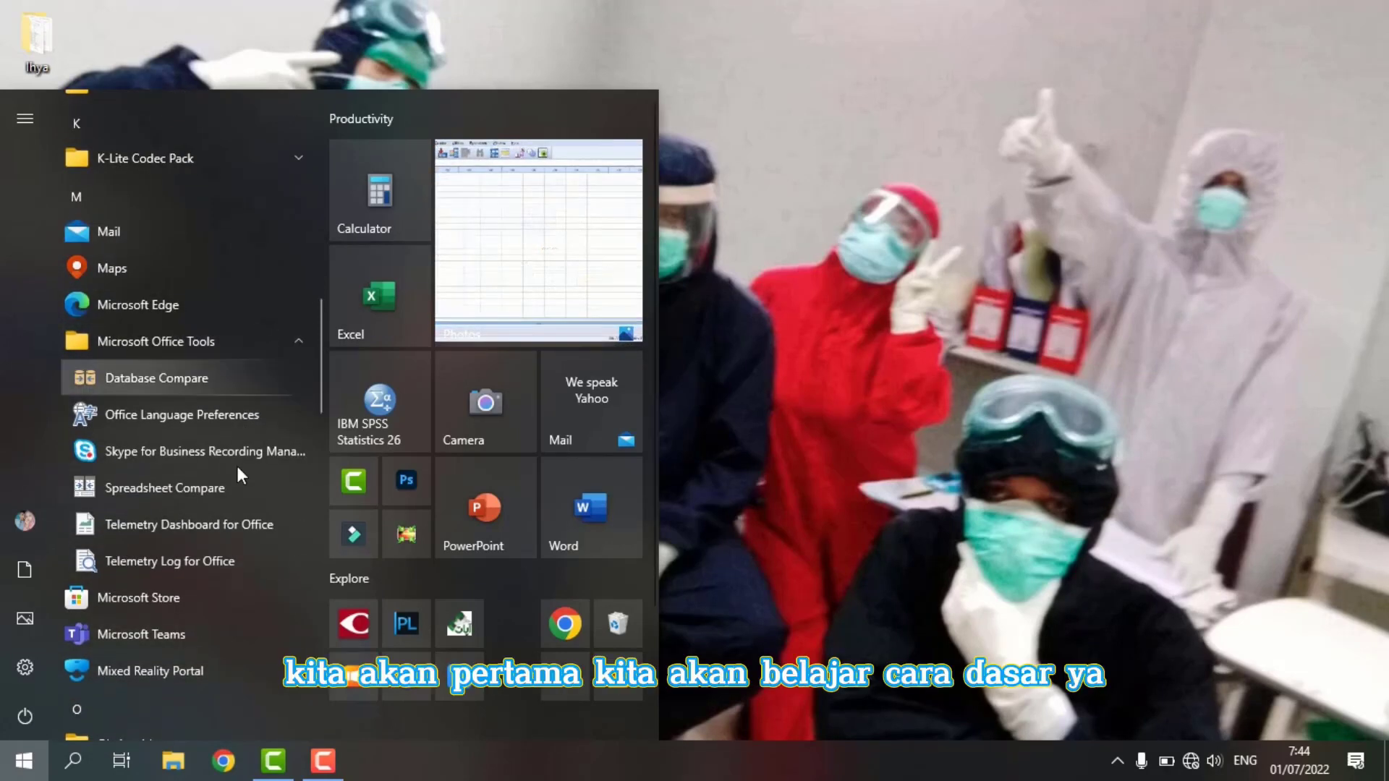
scroll(238, 485, down, 6)
scroll(238, 480, down, 6)
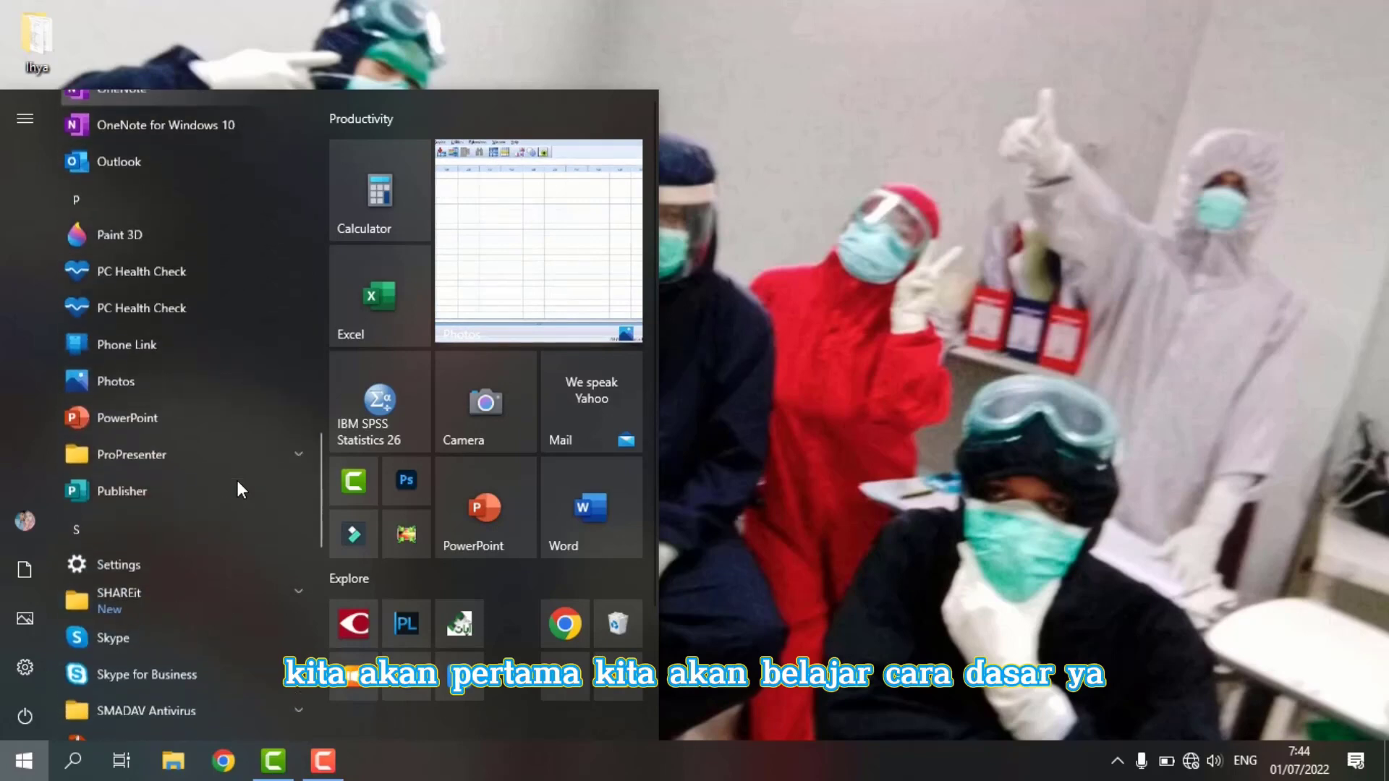
scroll(253, 314, down, 5)
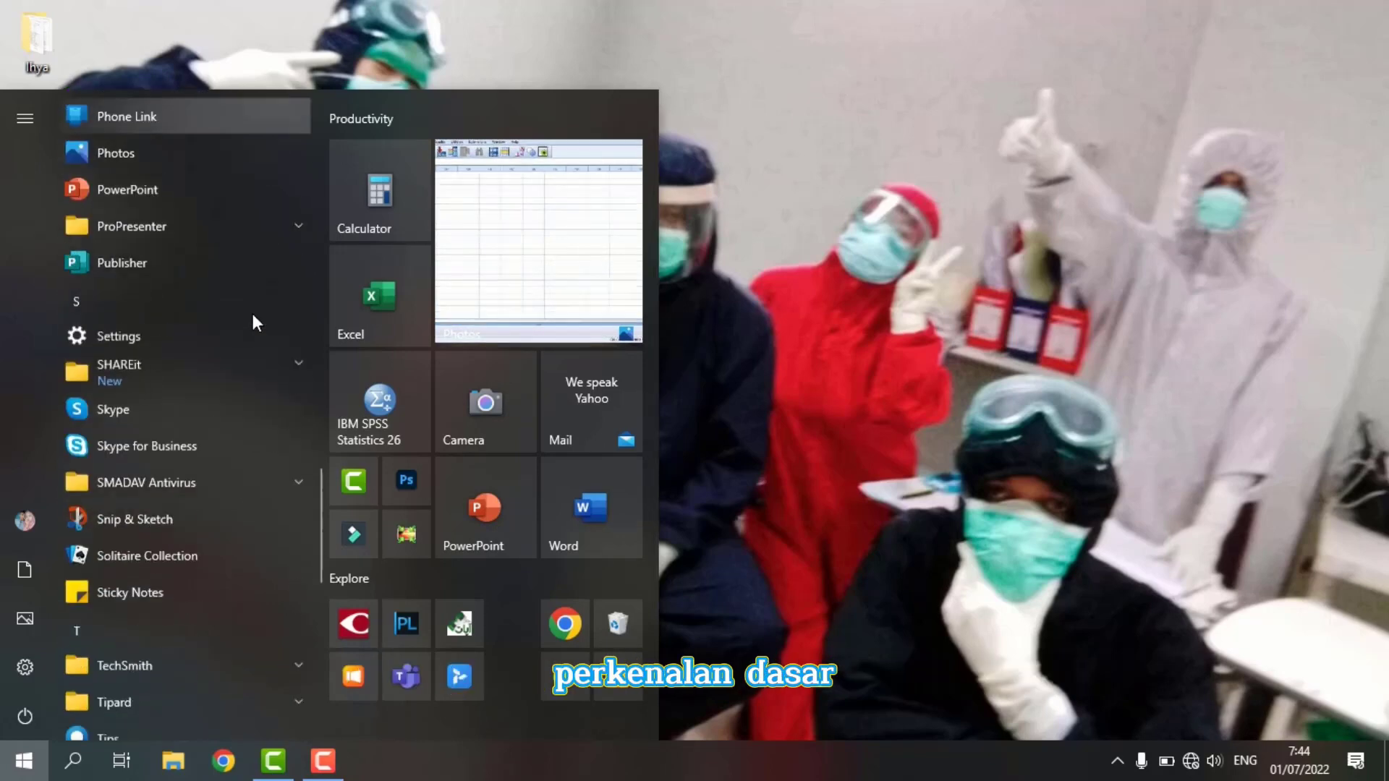
scroll(250, 573, down, 2)
scroll(251, 573, down, 8)
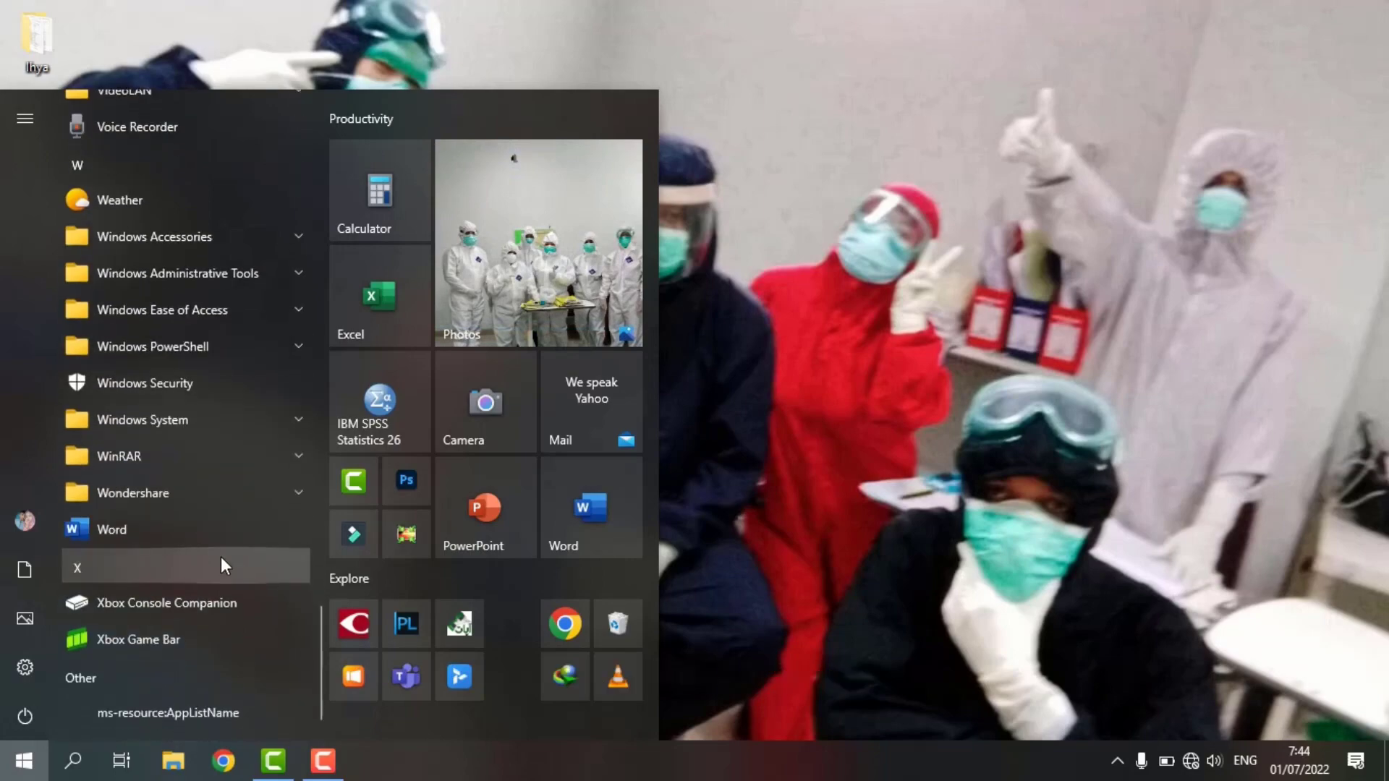
click(136, 533)
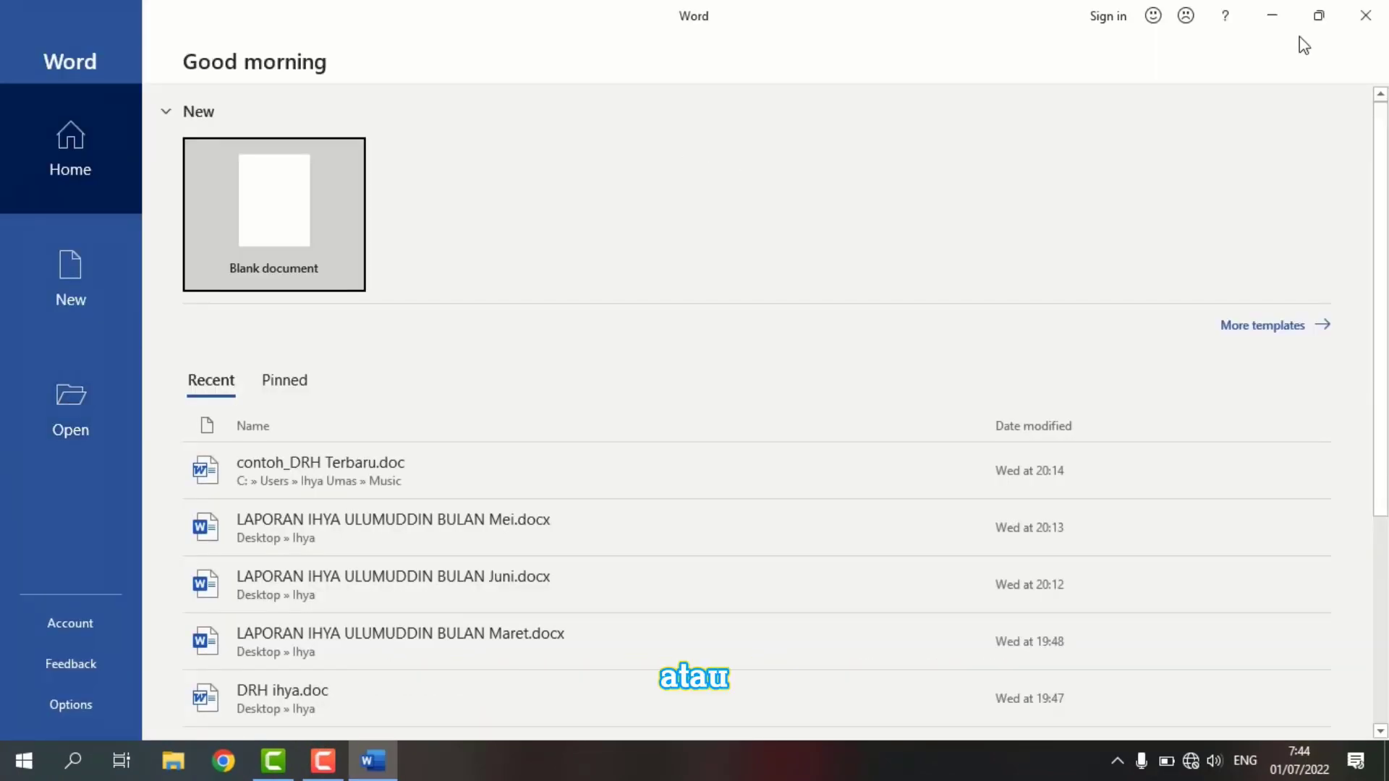
Step: Examine the options of the Word shortcut on the desktop, then return to Word's start screen
click(1272, 20)
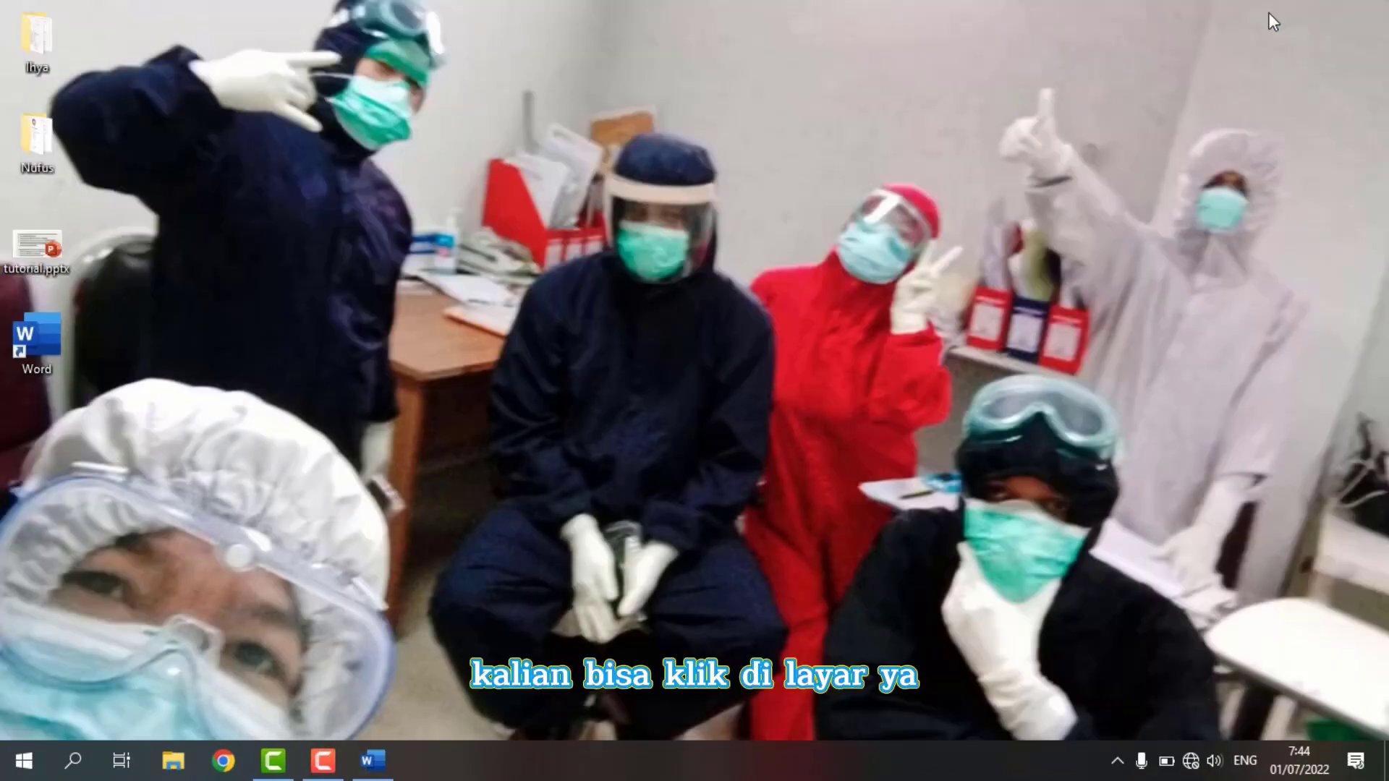
click(66, 332)
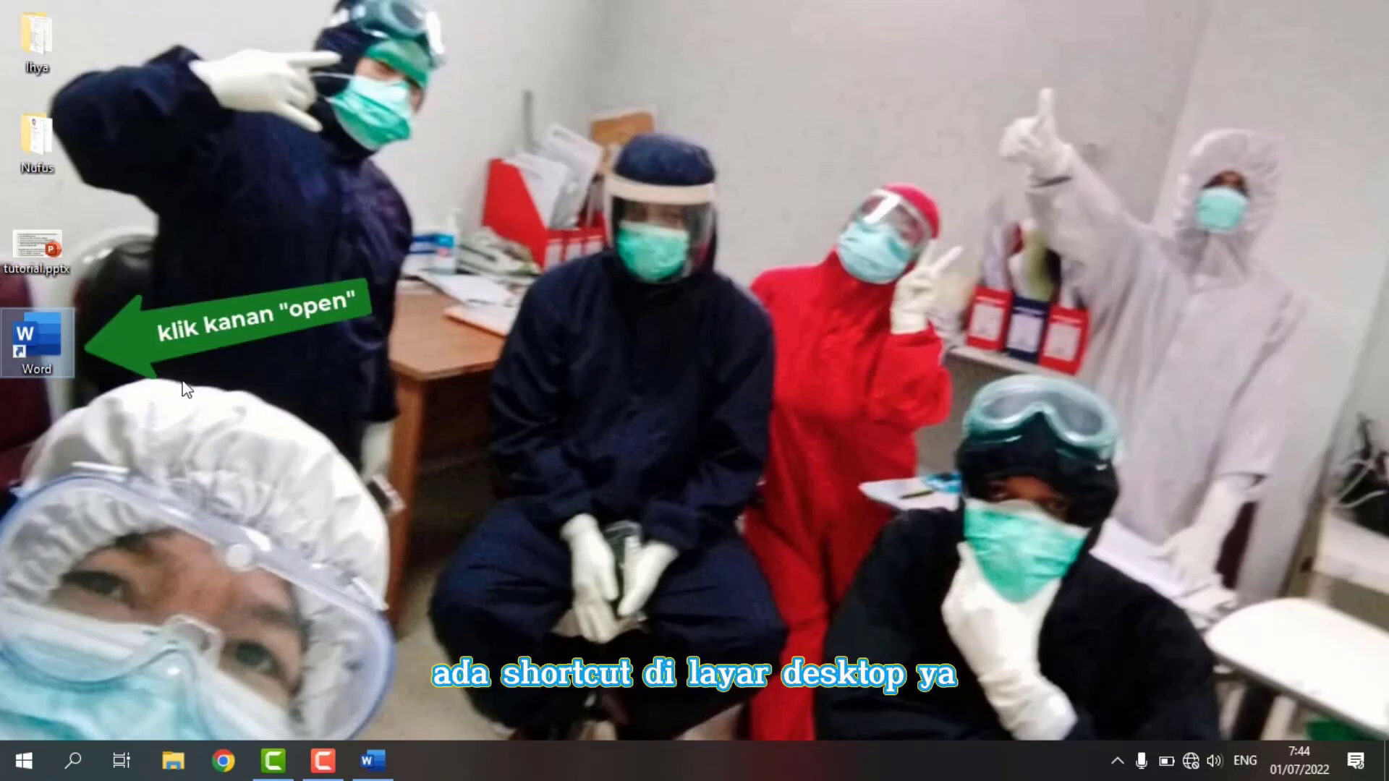
right_click(48, 333)
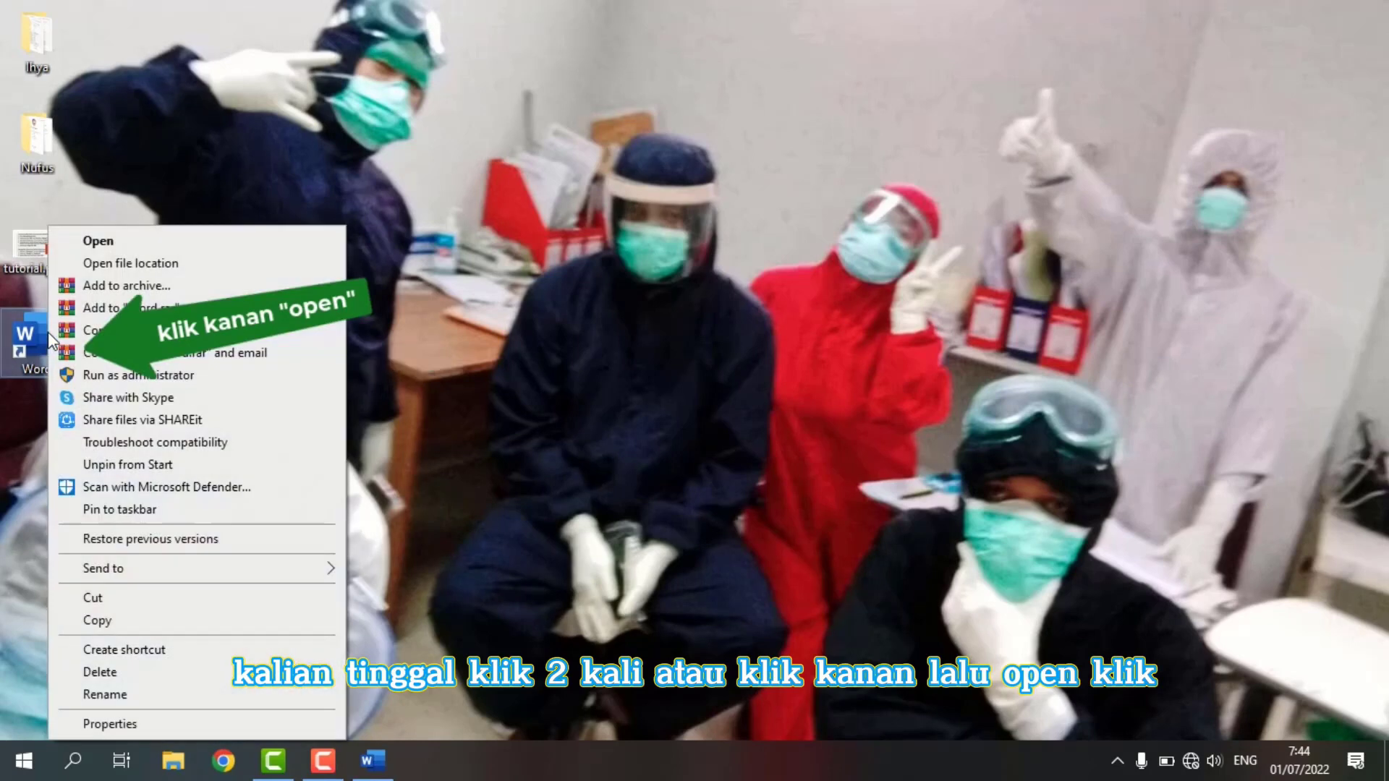
click(493, 421)
click(372, 760)
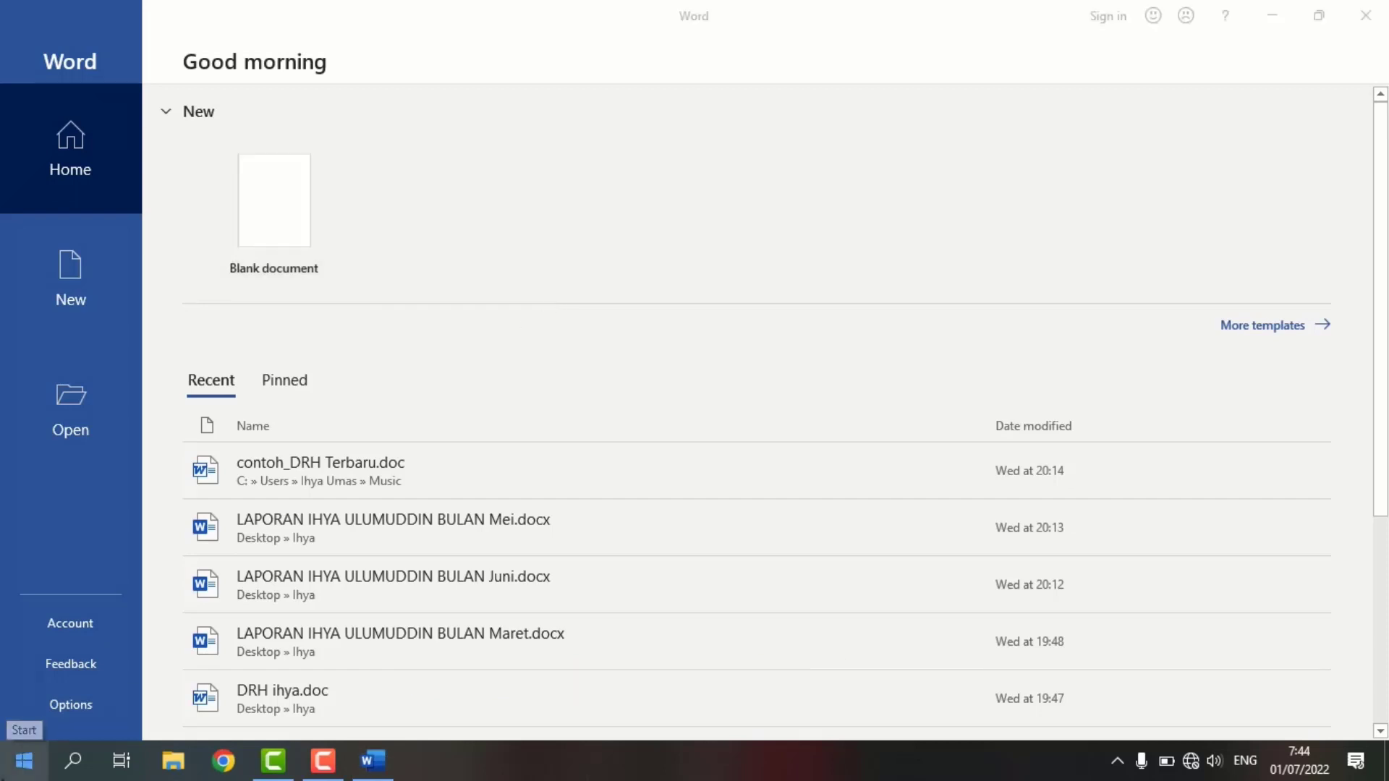
click(24, 760)
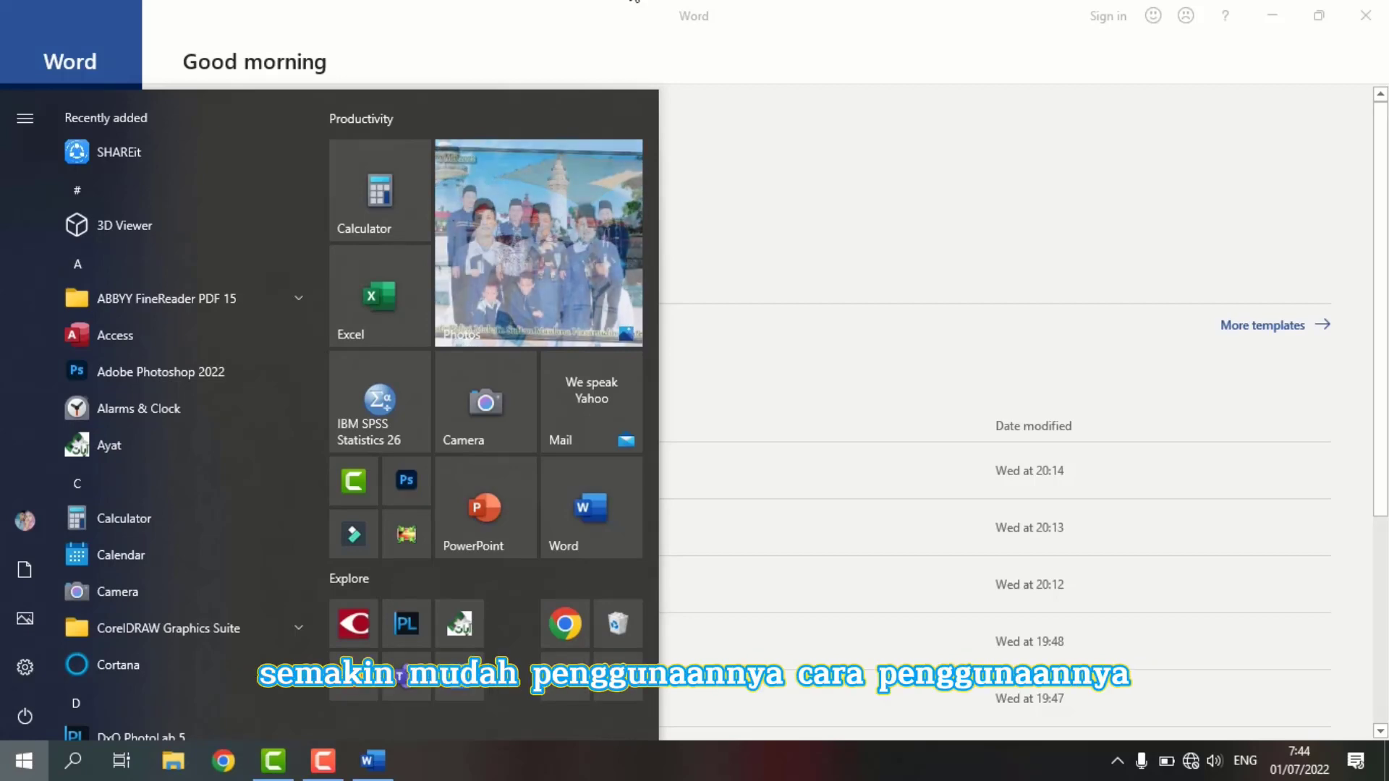
click(634, 2)
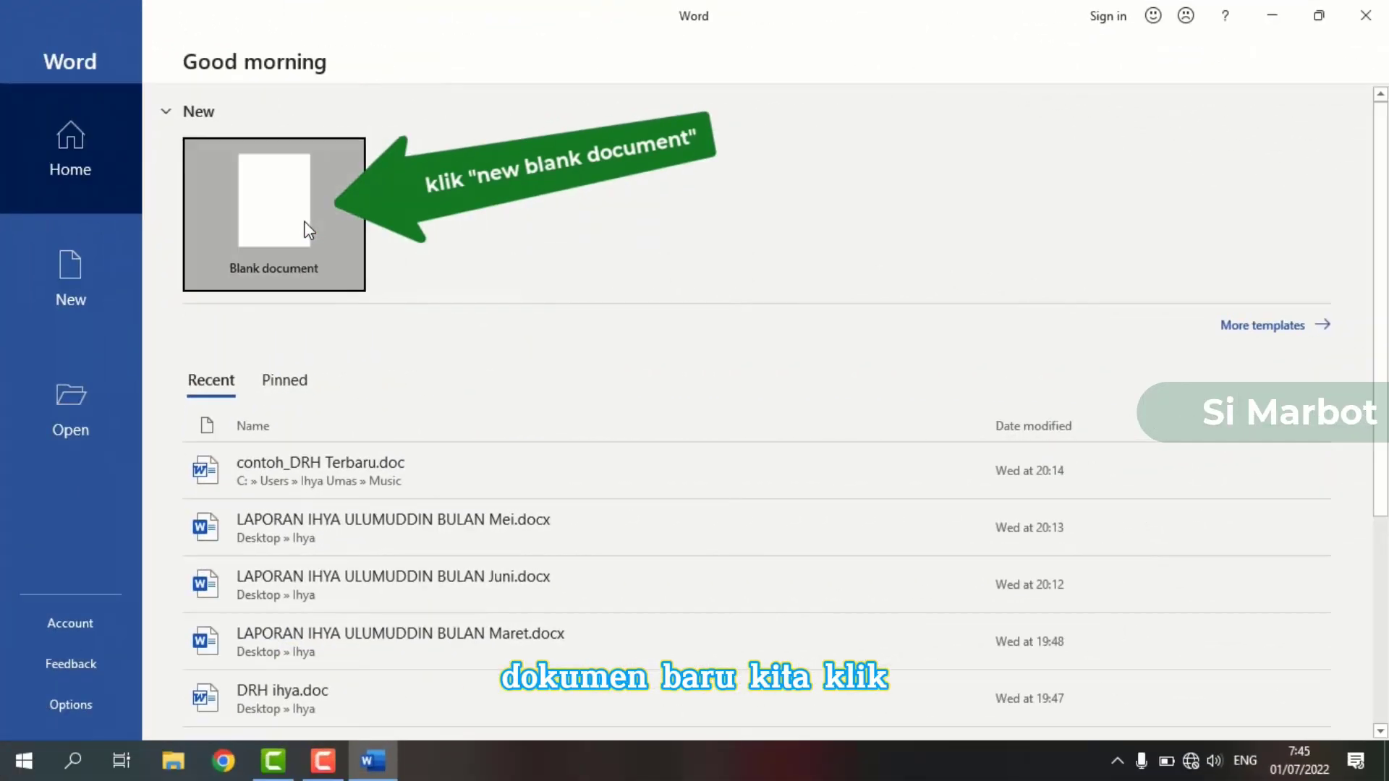
Step: Create a blank document and close its Navigation pane
click(309, 230)
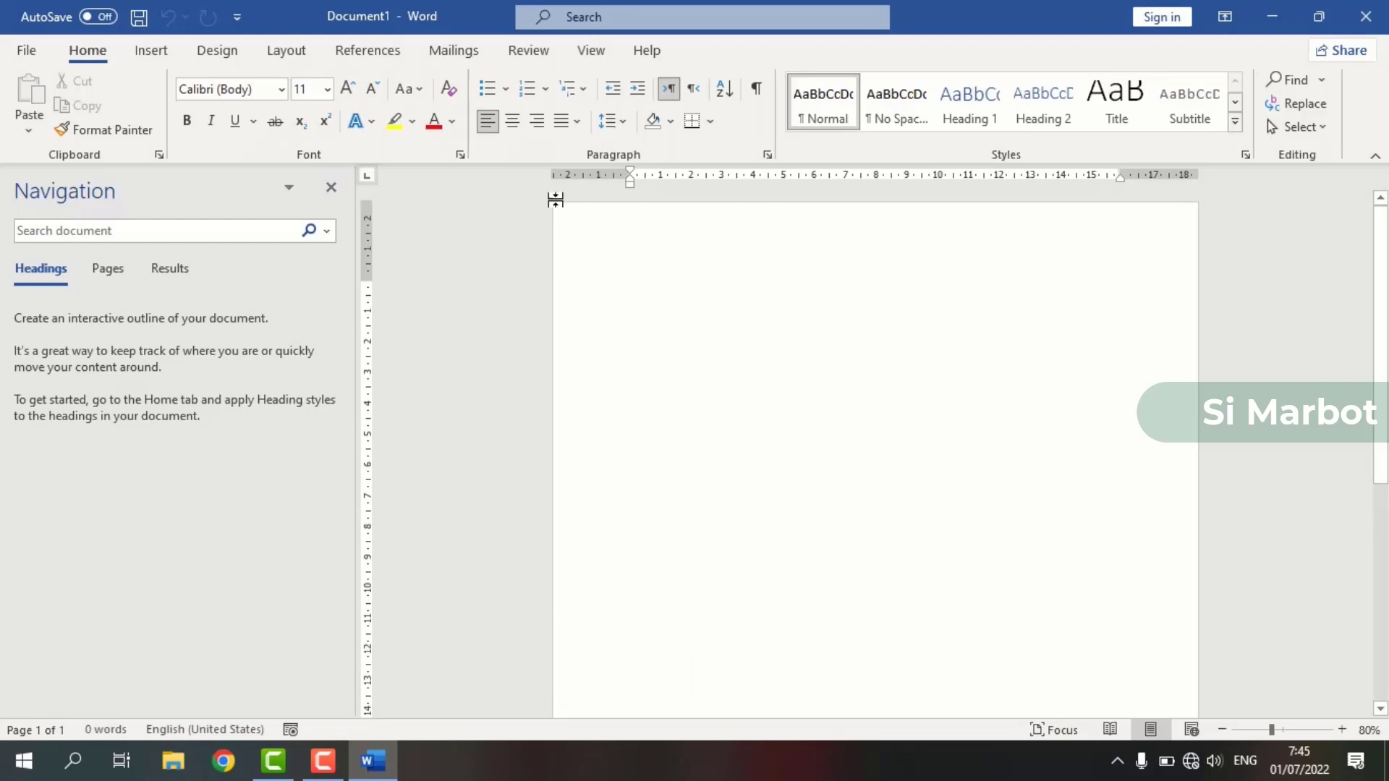
click(332, 190)
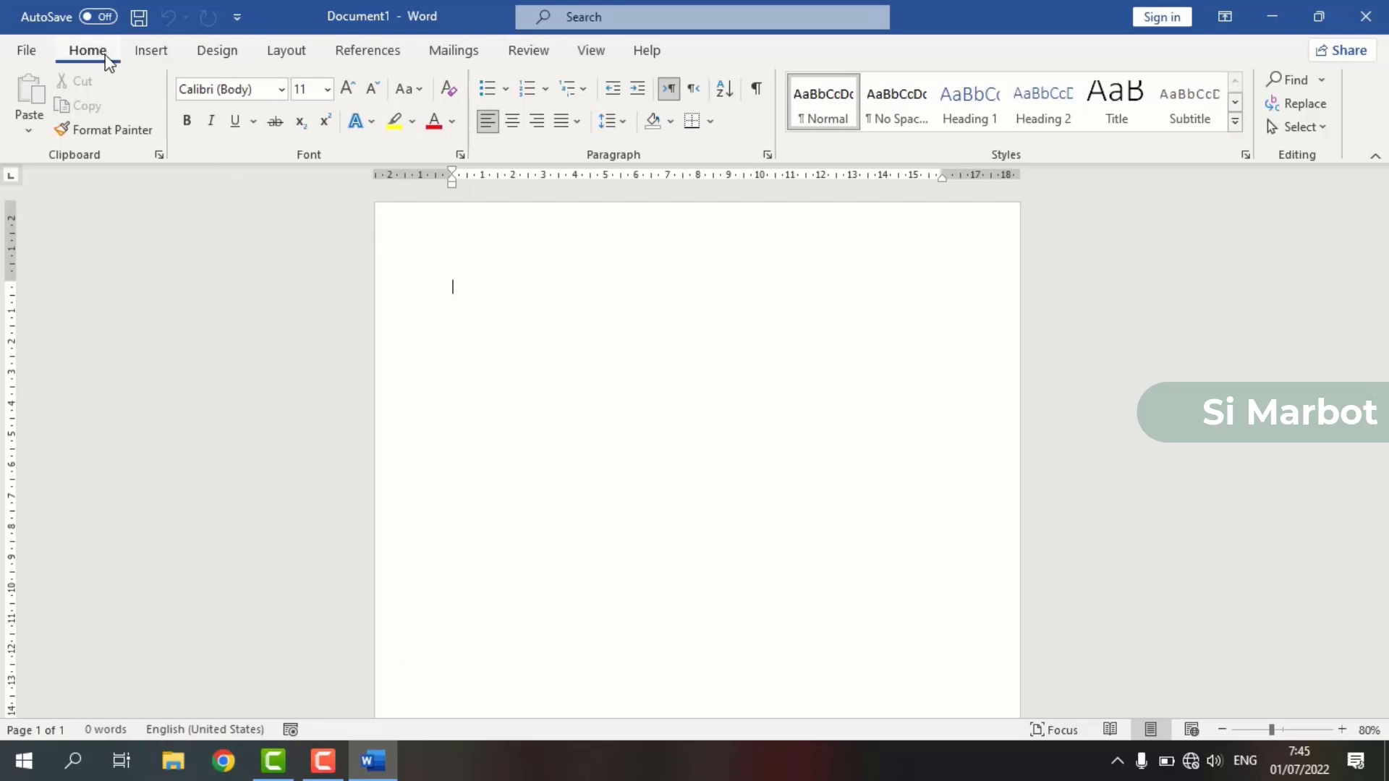
Step: View the document's file management page and return to the blank page
click(22, 53)
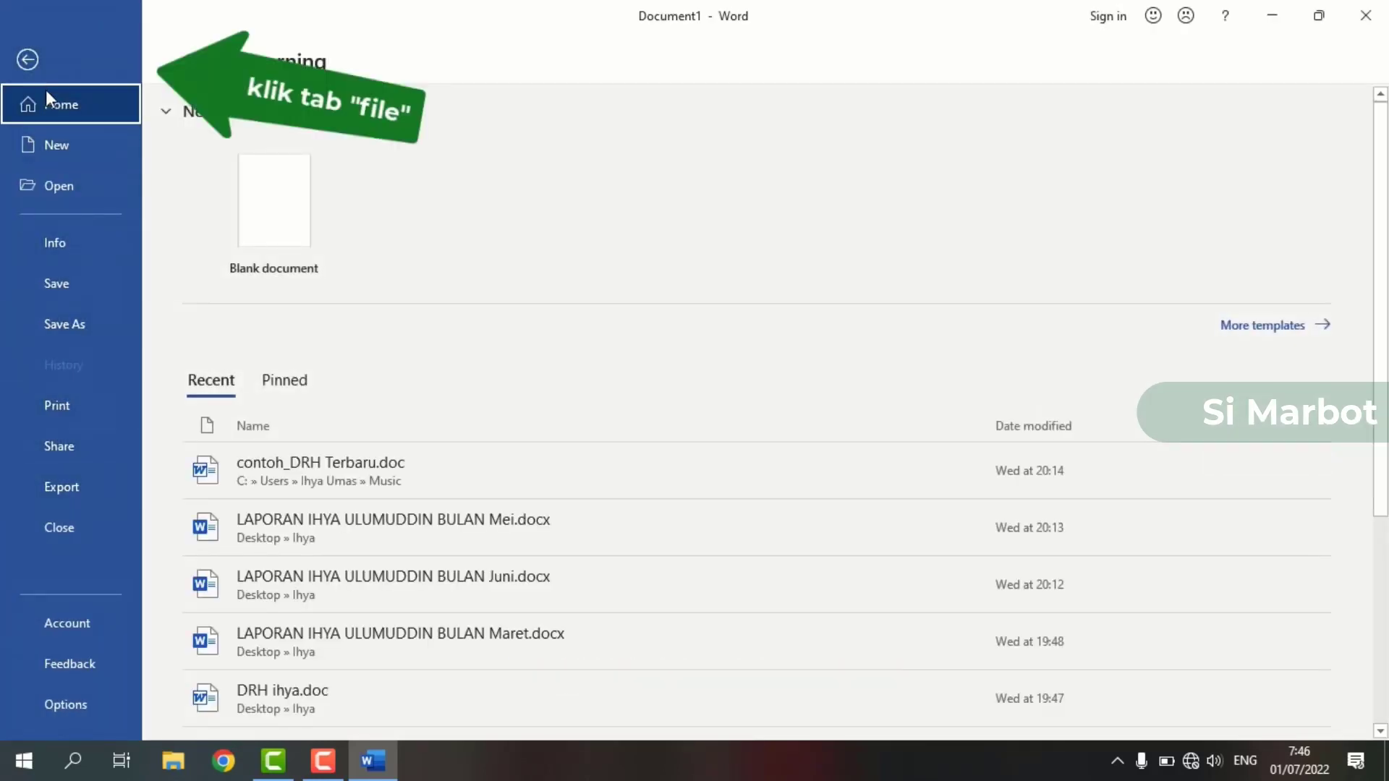
click(35, 62)
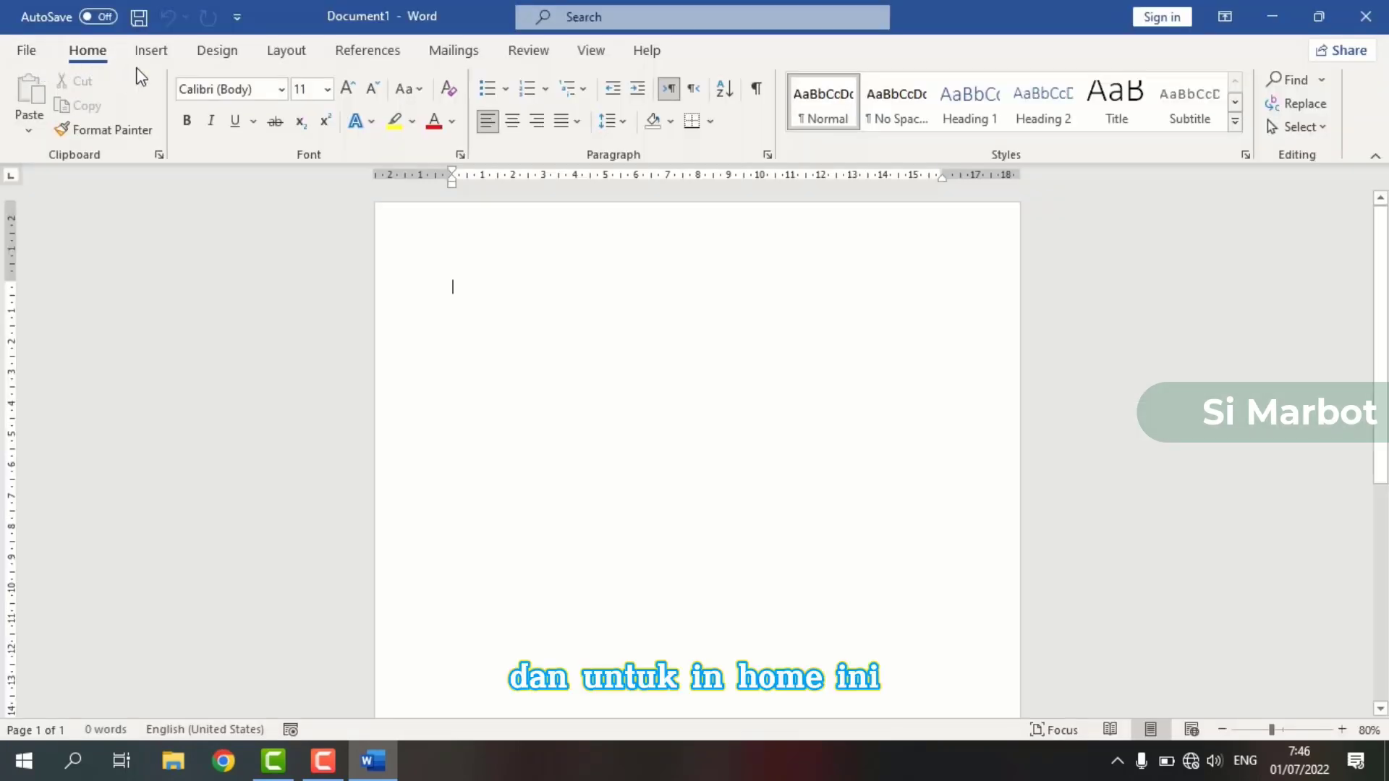
key(F9)
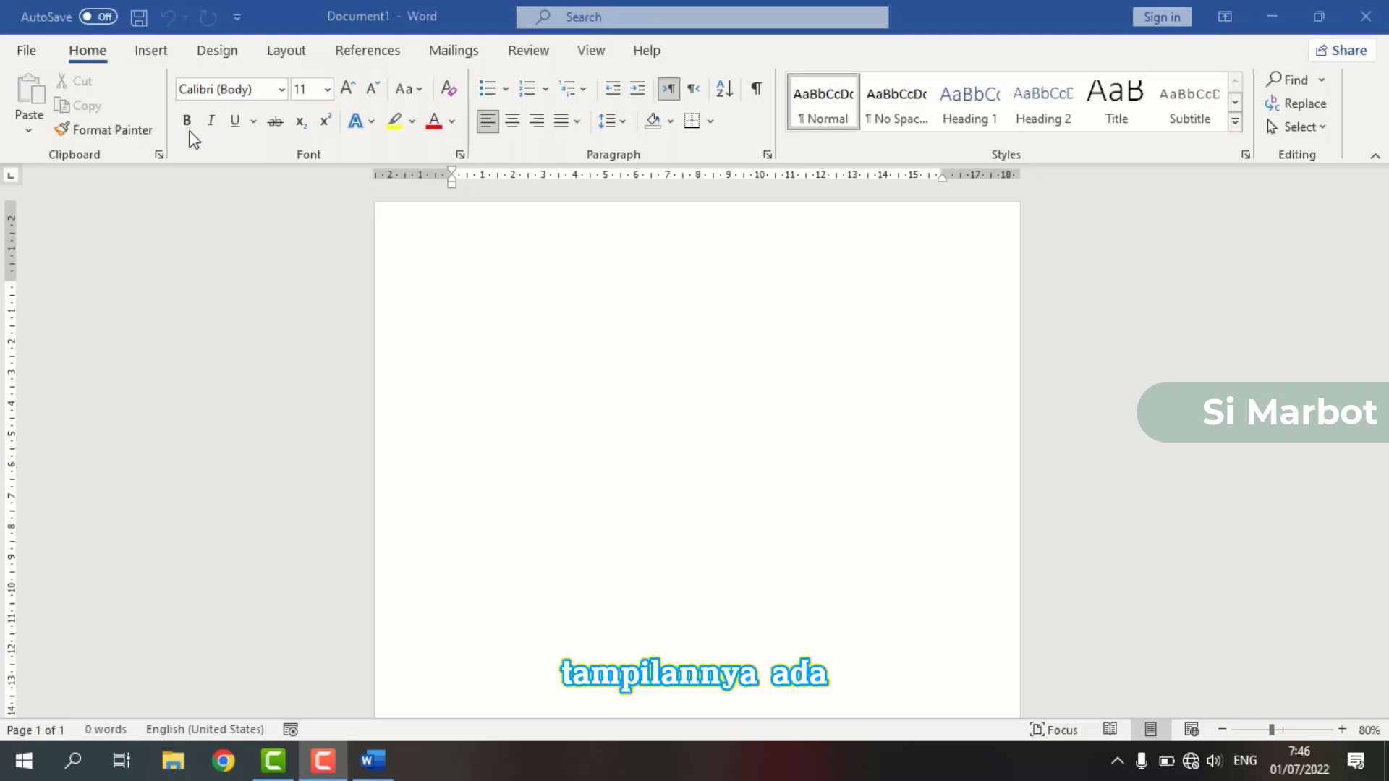
click(206, 153)
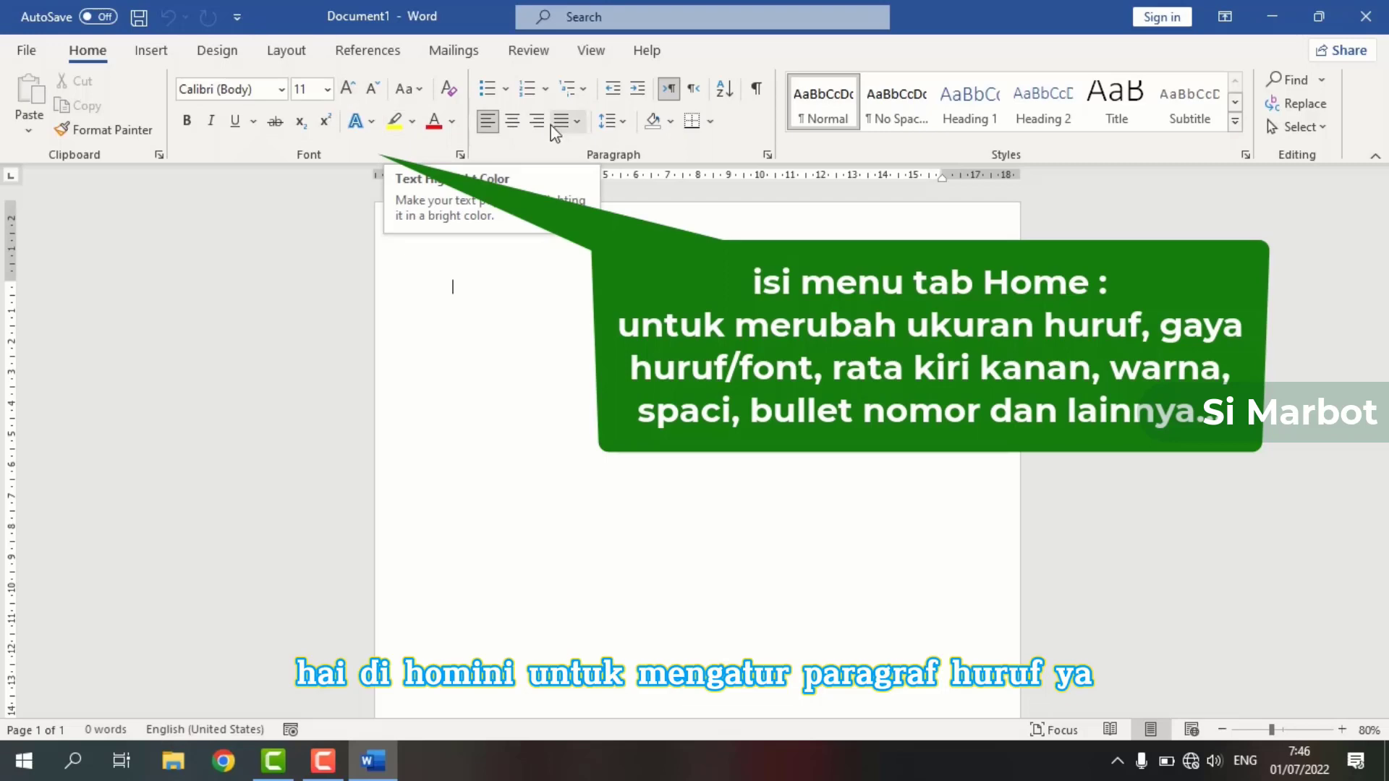
Step: Examine the options for inserting a table and the available sources for inserting pictures
click(159, 54)
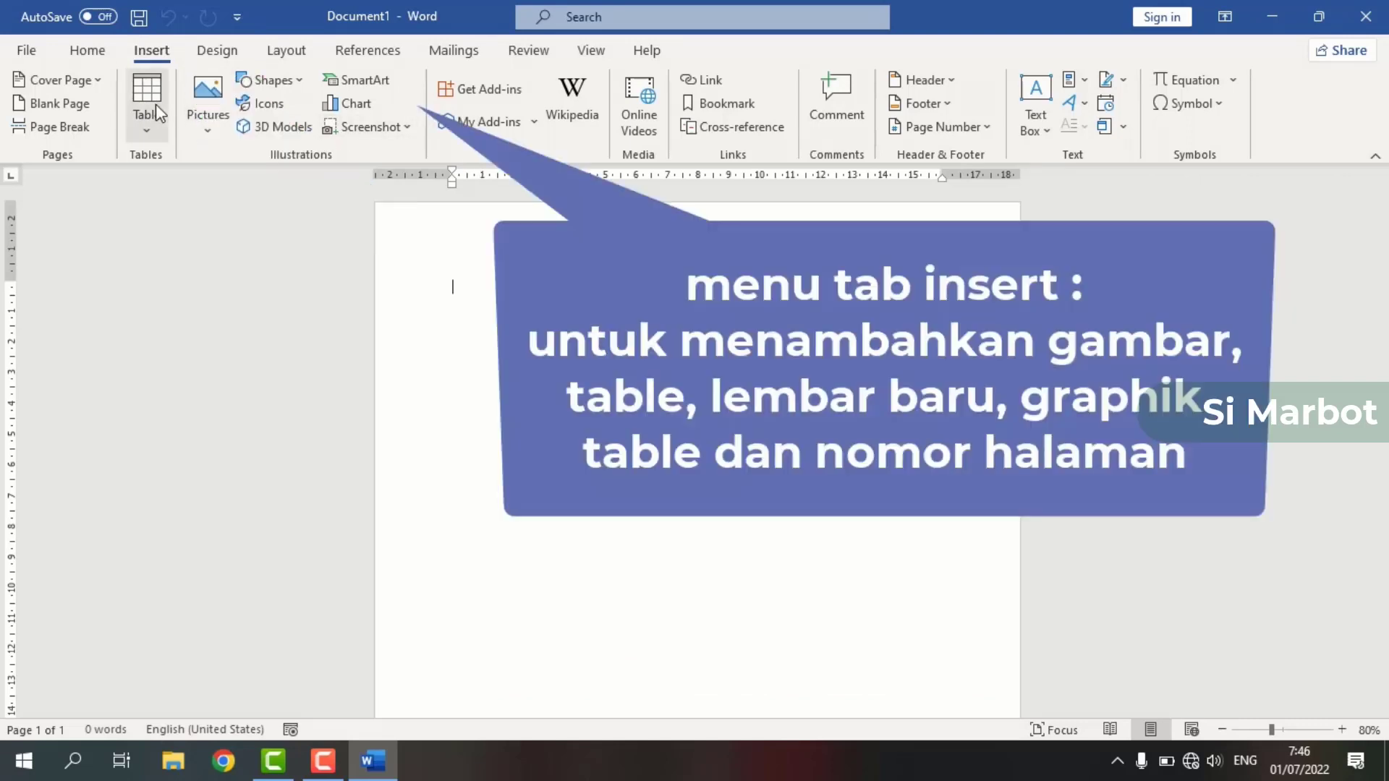
click(155, 103)
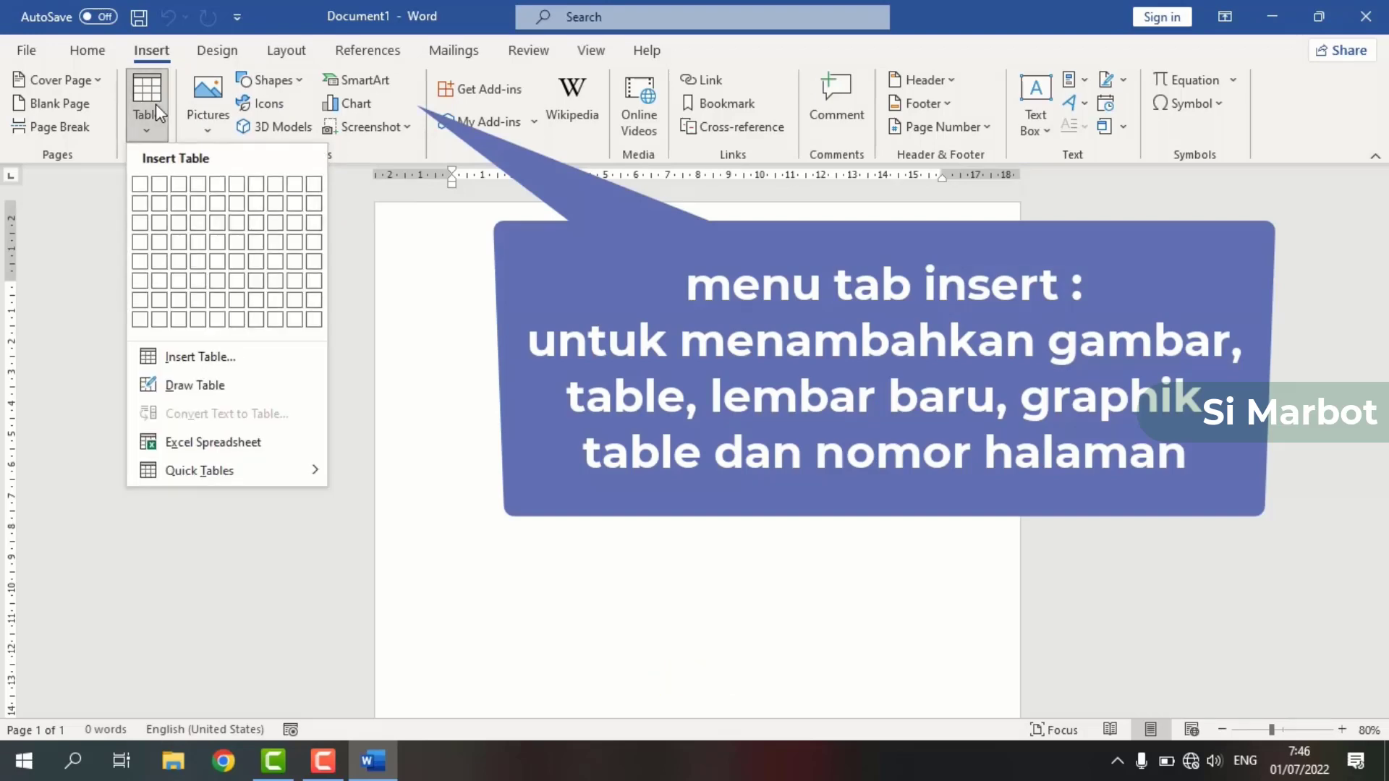
click(158, 131)
click(158, 132)
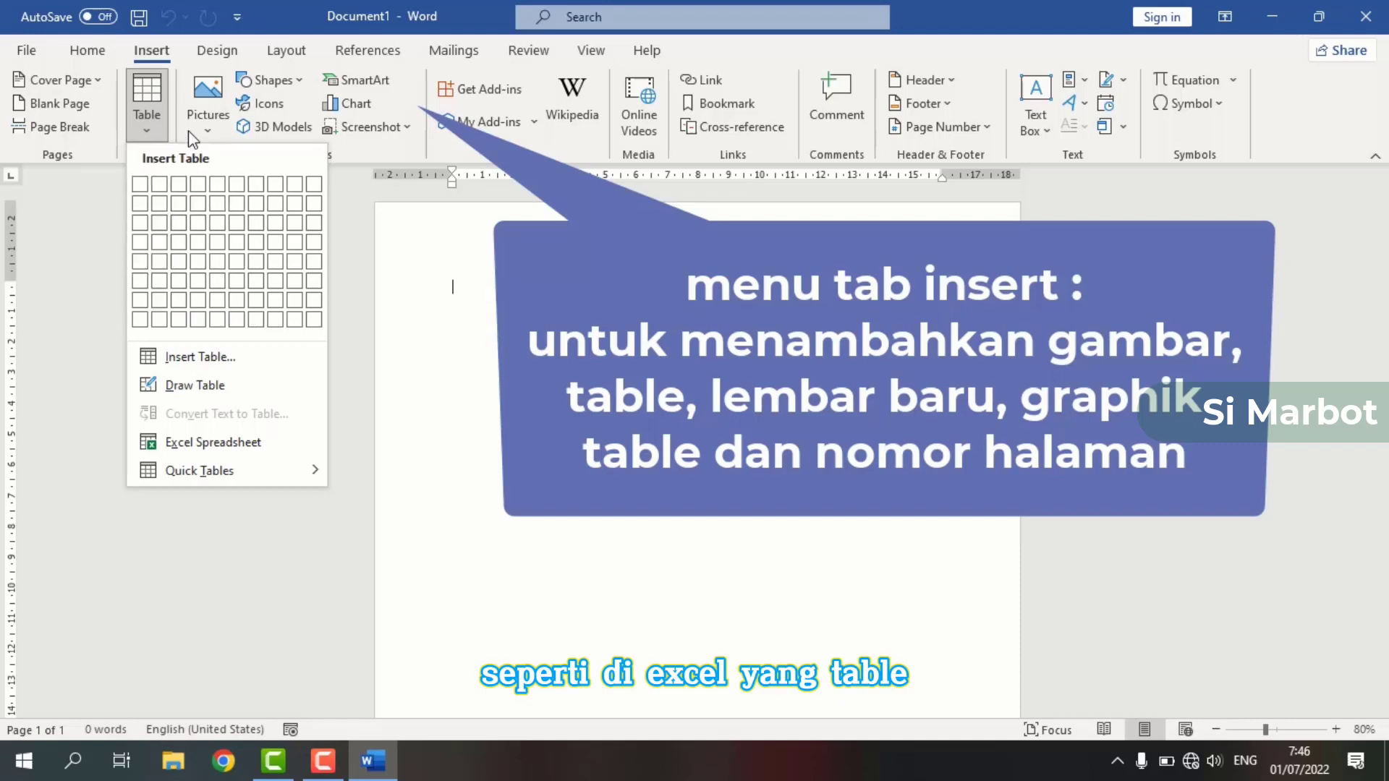
click(155, 120)
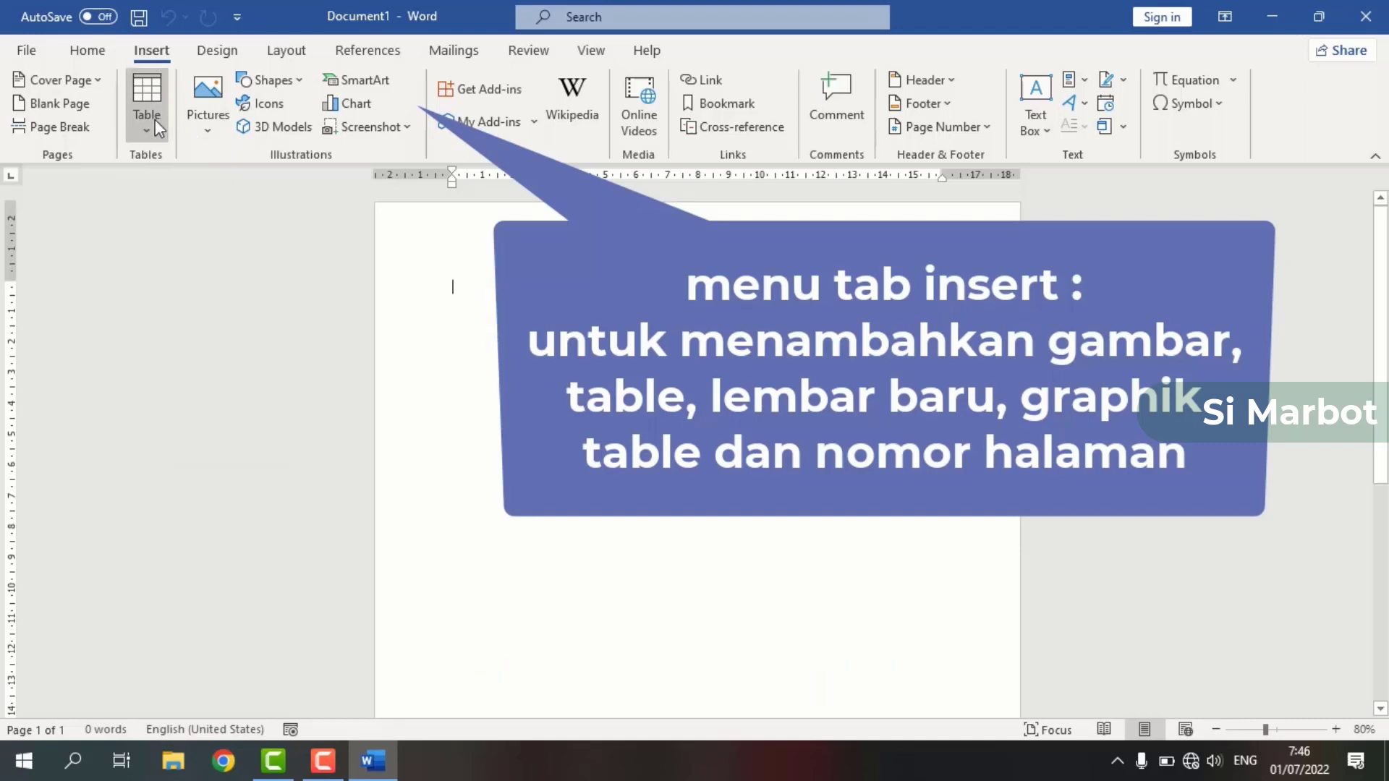
click(215, 126)
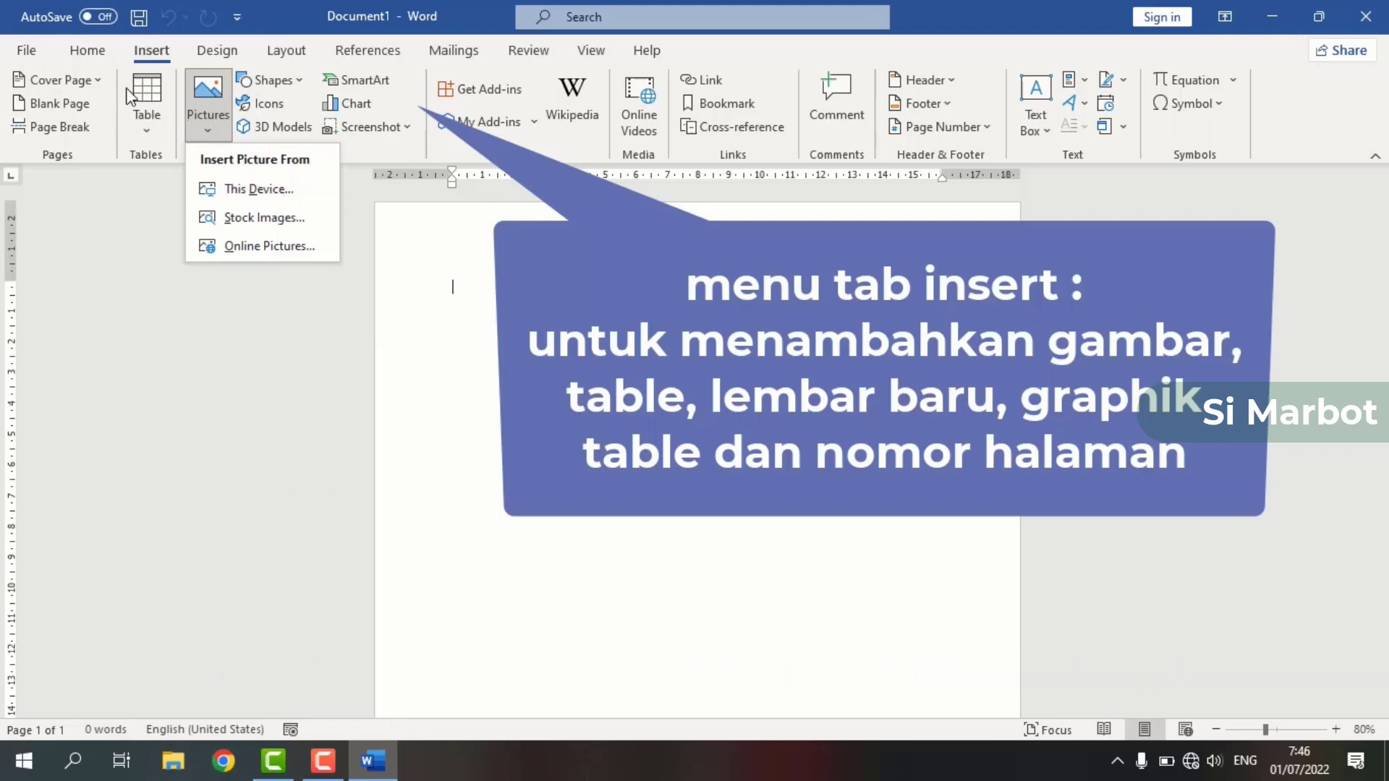
Step: Examine the built-in cover page designs and the gallery of drawing shapes without inserting any
click(100, 80)
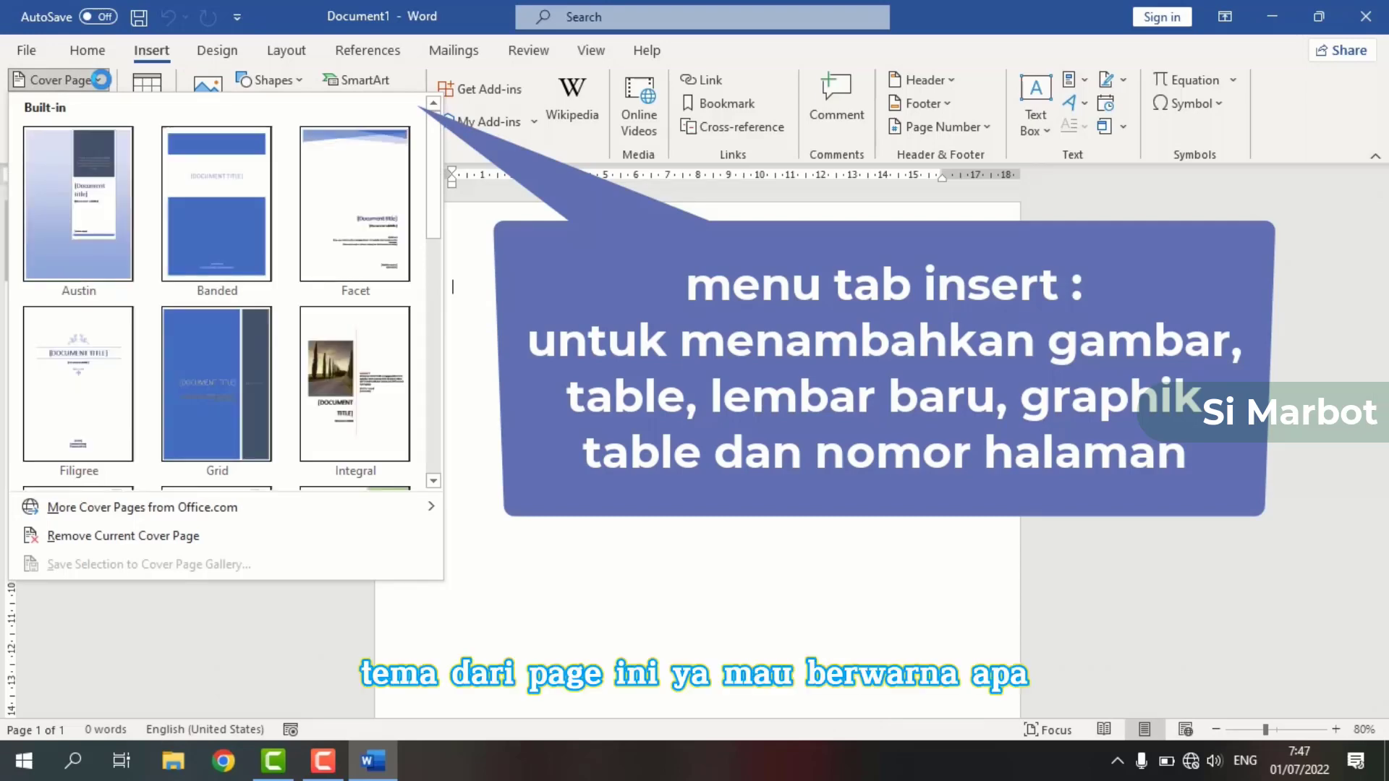
click(101, 80)
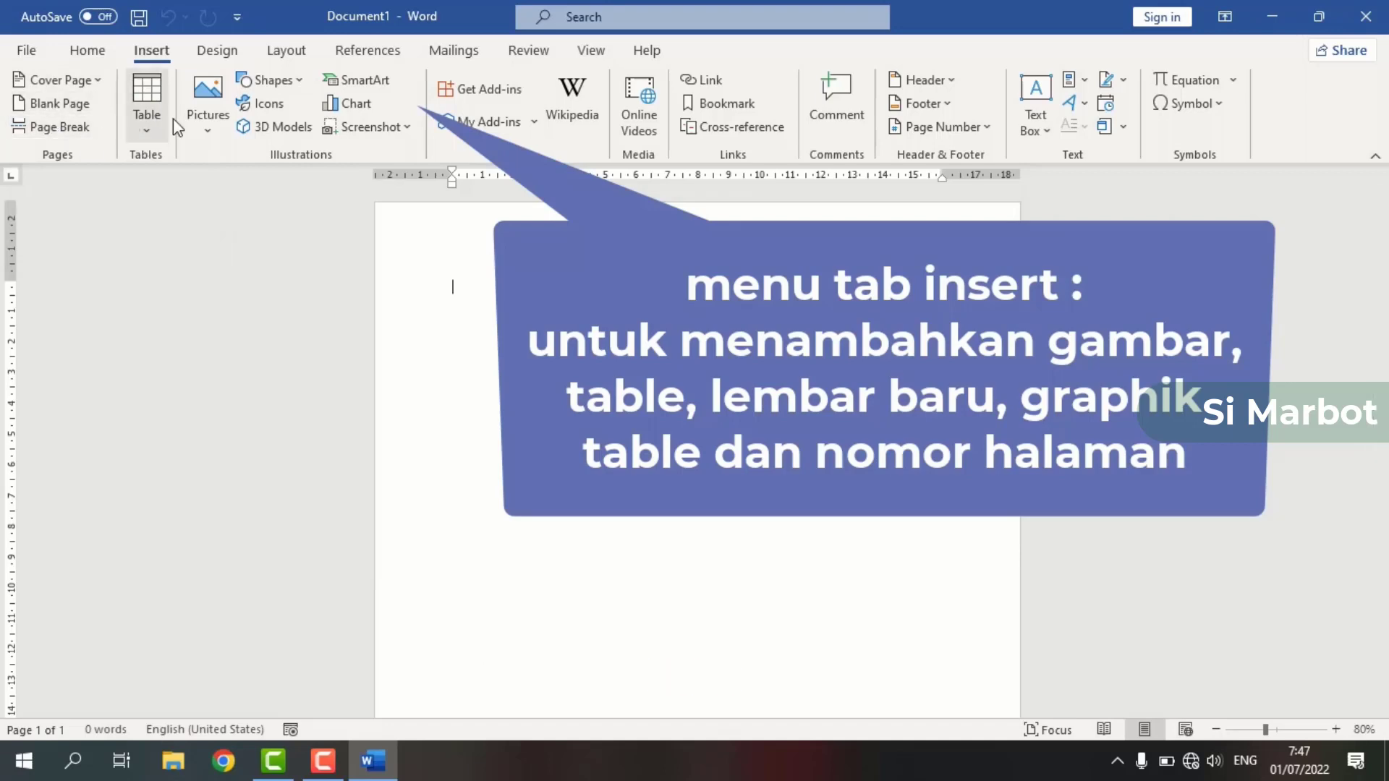
click(295, 90)
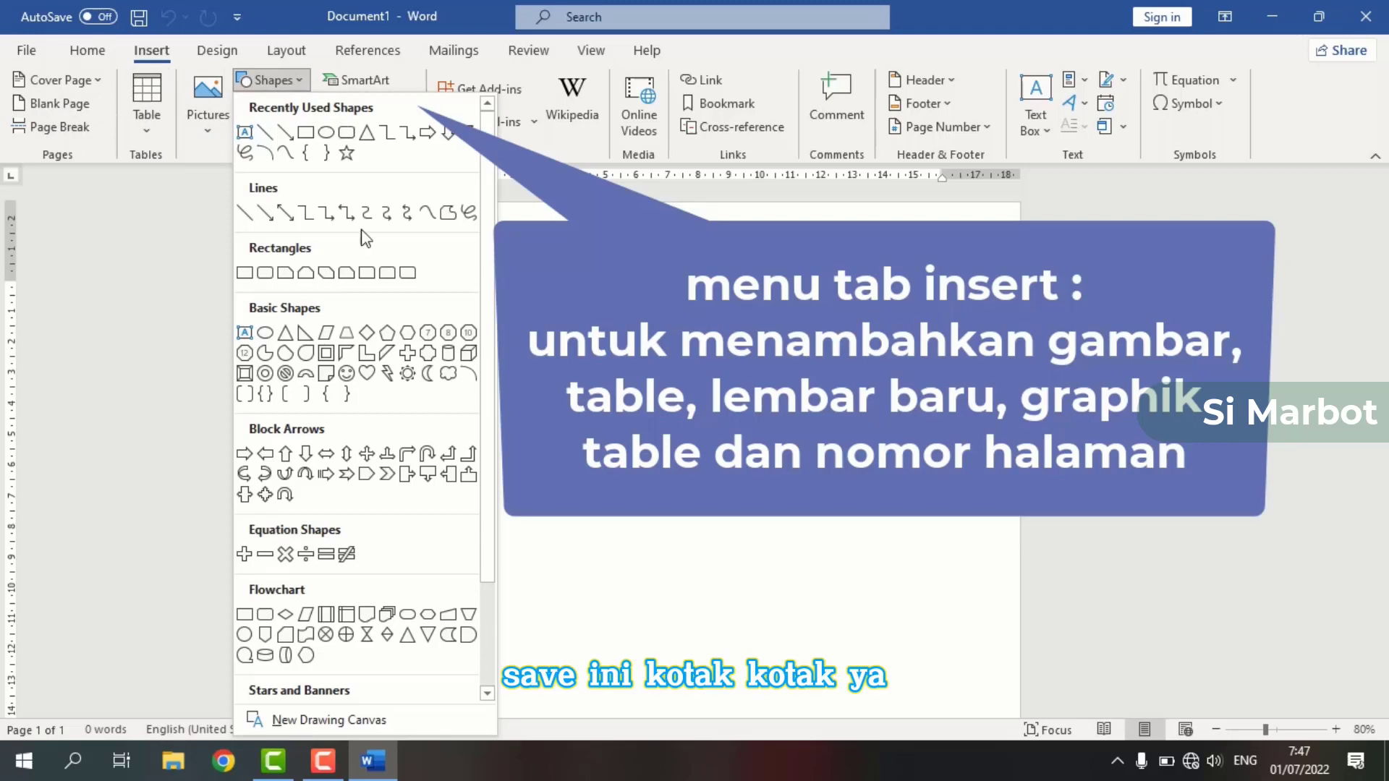
click(301, 82)
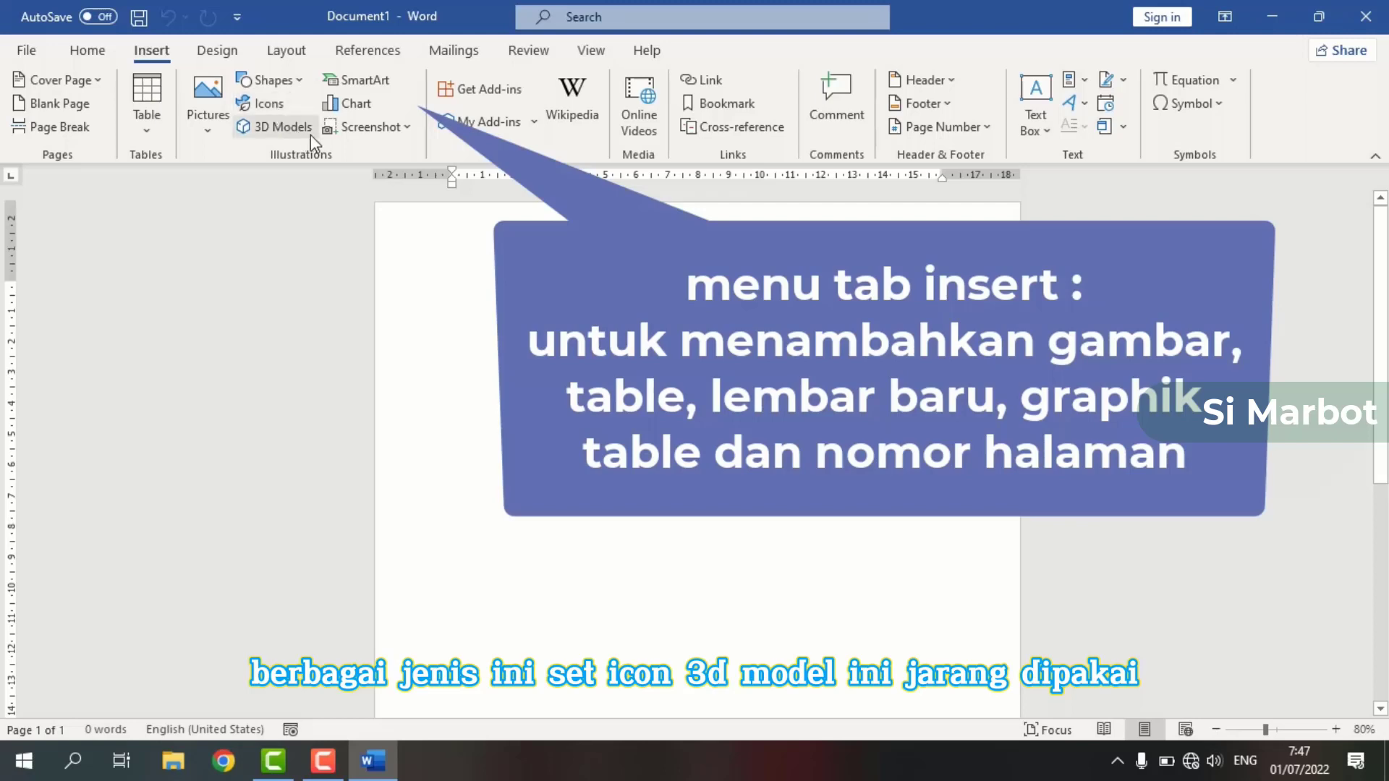
Step: Look at the SmartArt graphics and the chart types, including Treemap, without inserting any
click(383, 85)
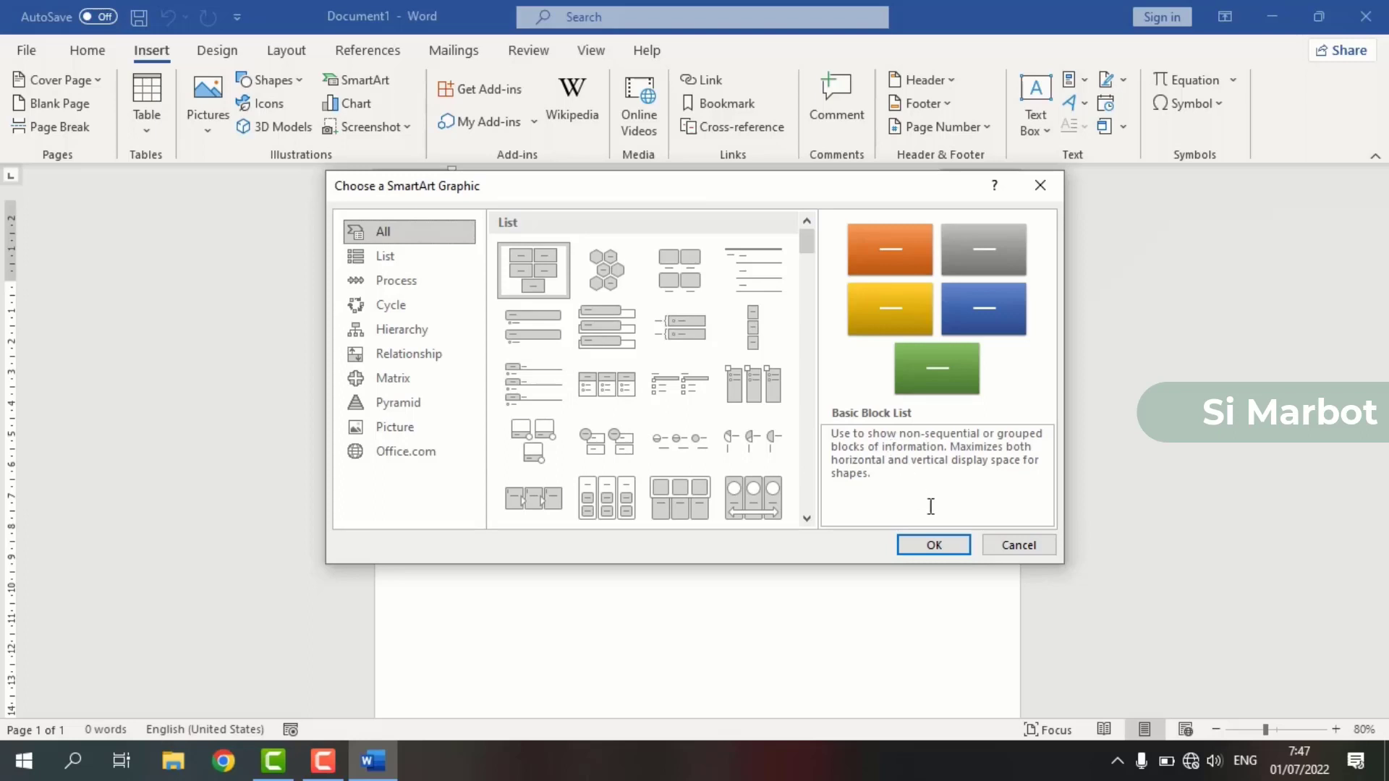
click(999, 544)
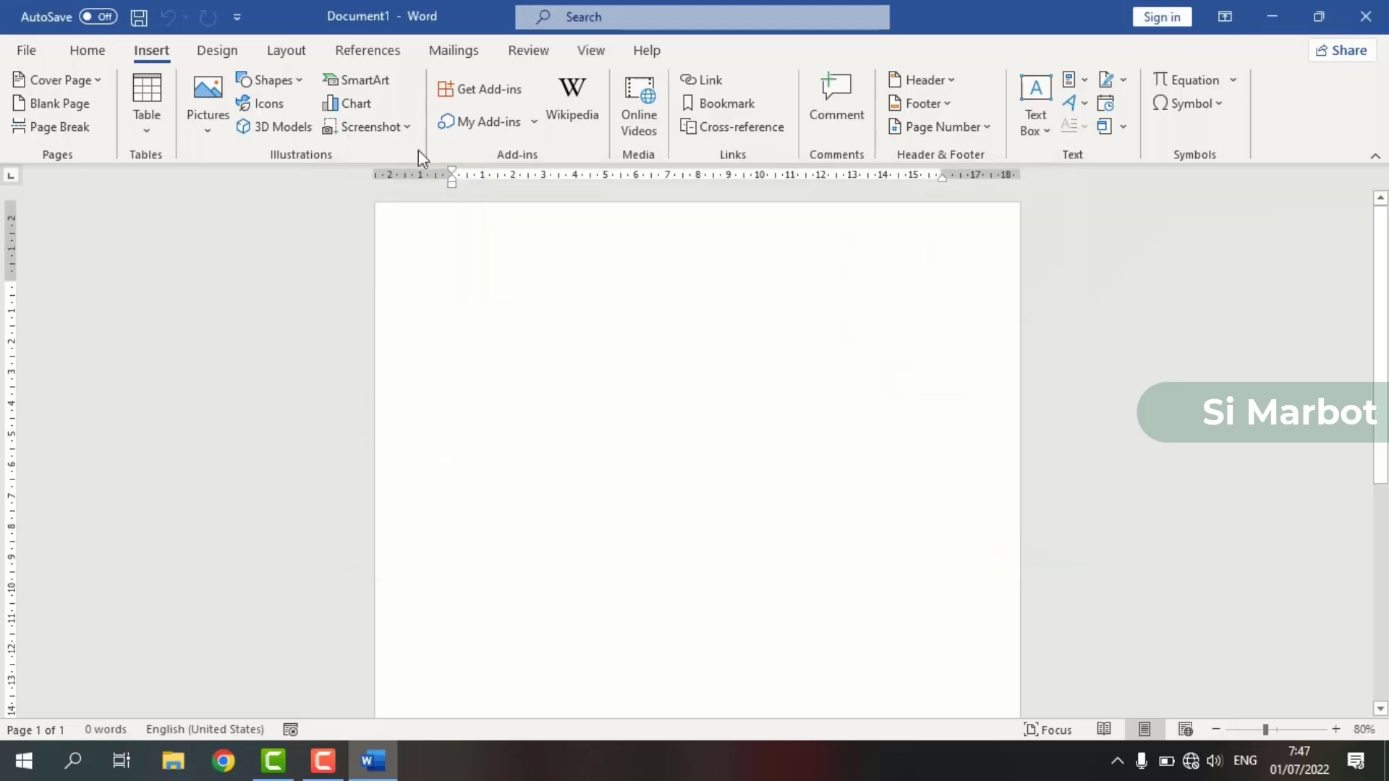
click(363, 106)
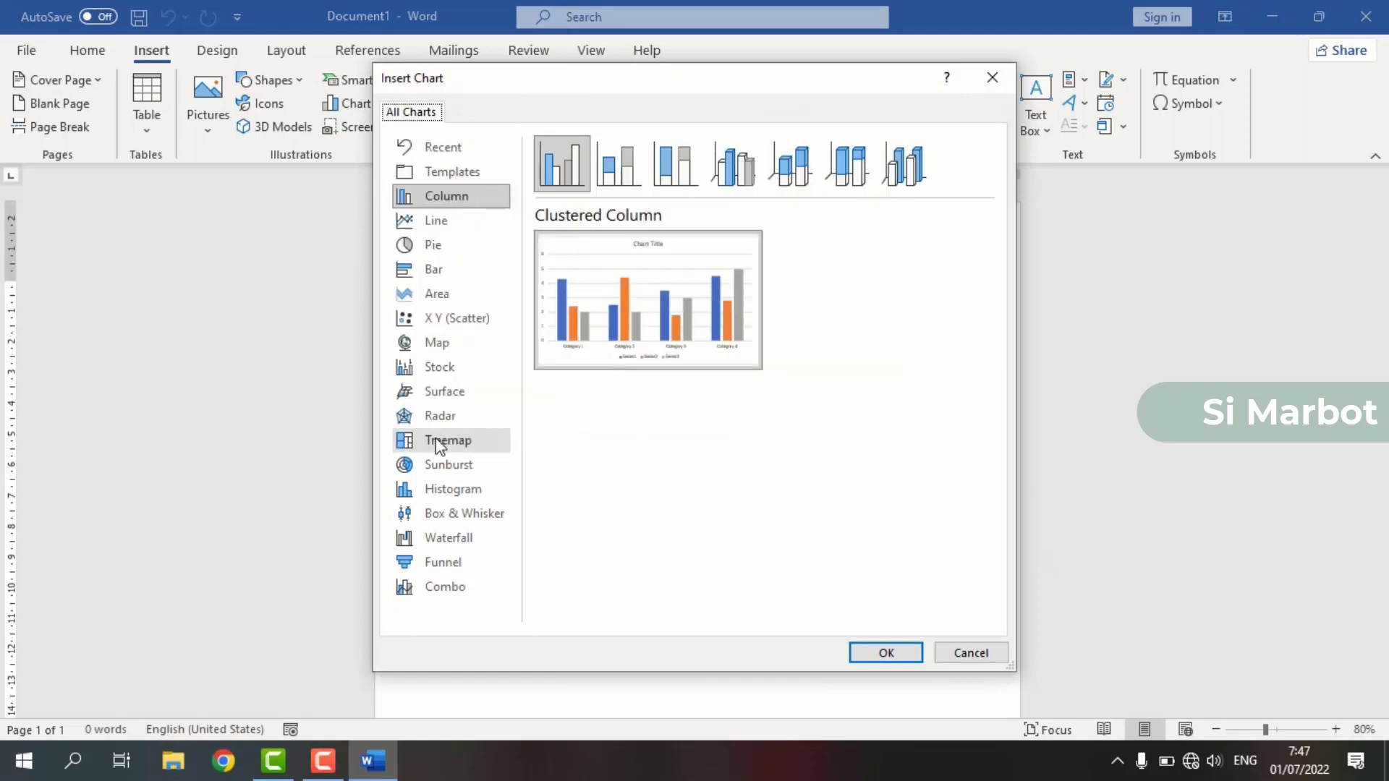
click(437, 442)
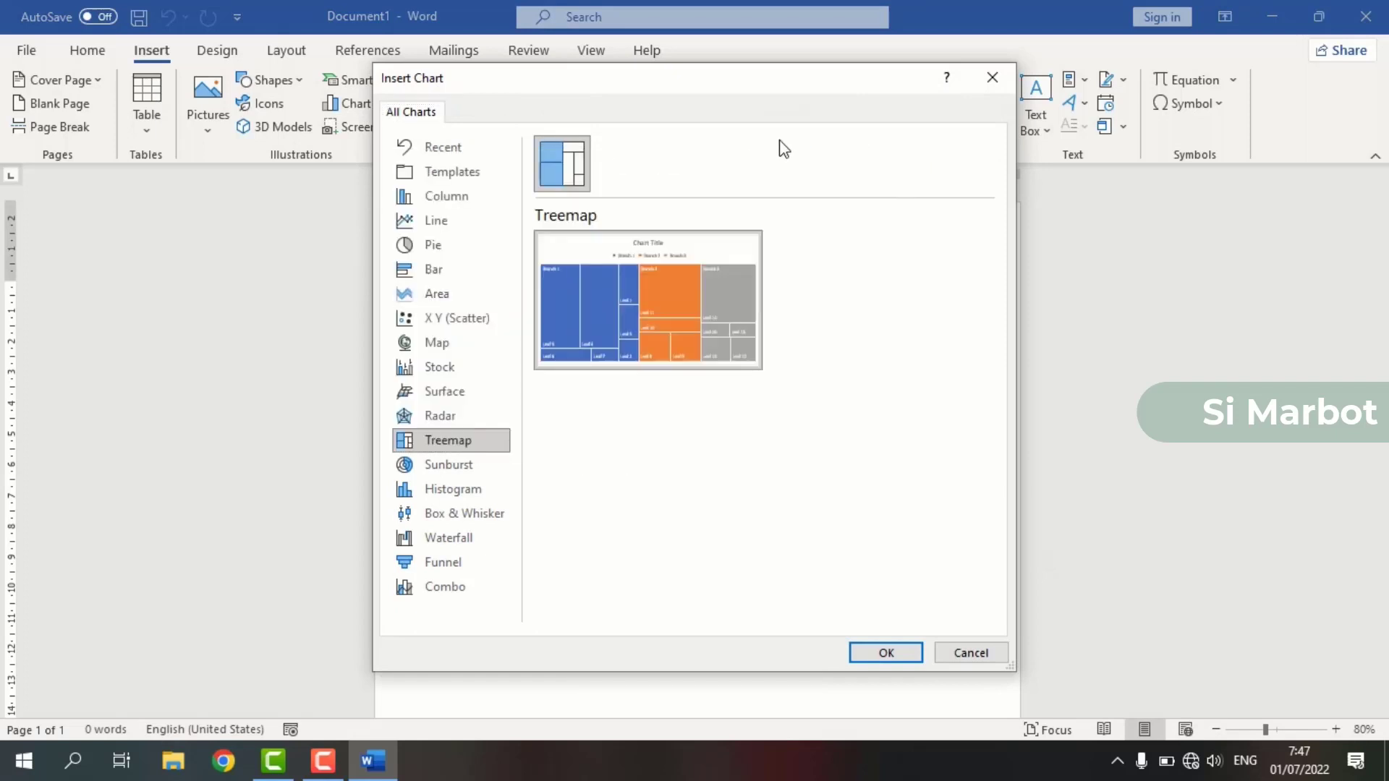
click(991, 78)
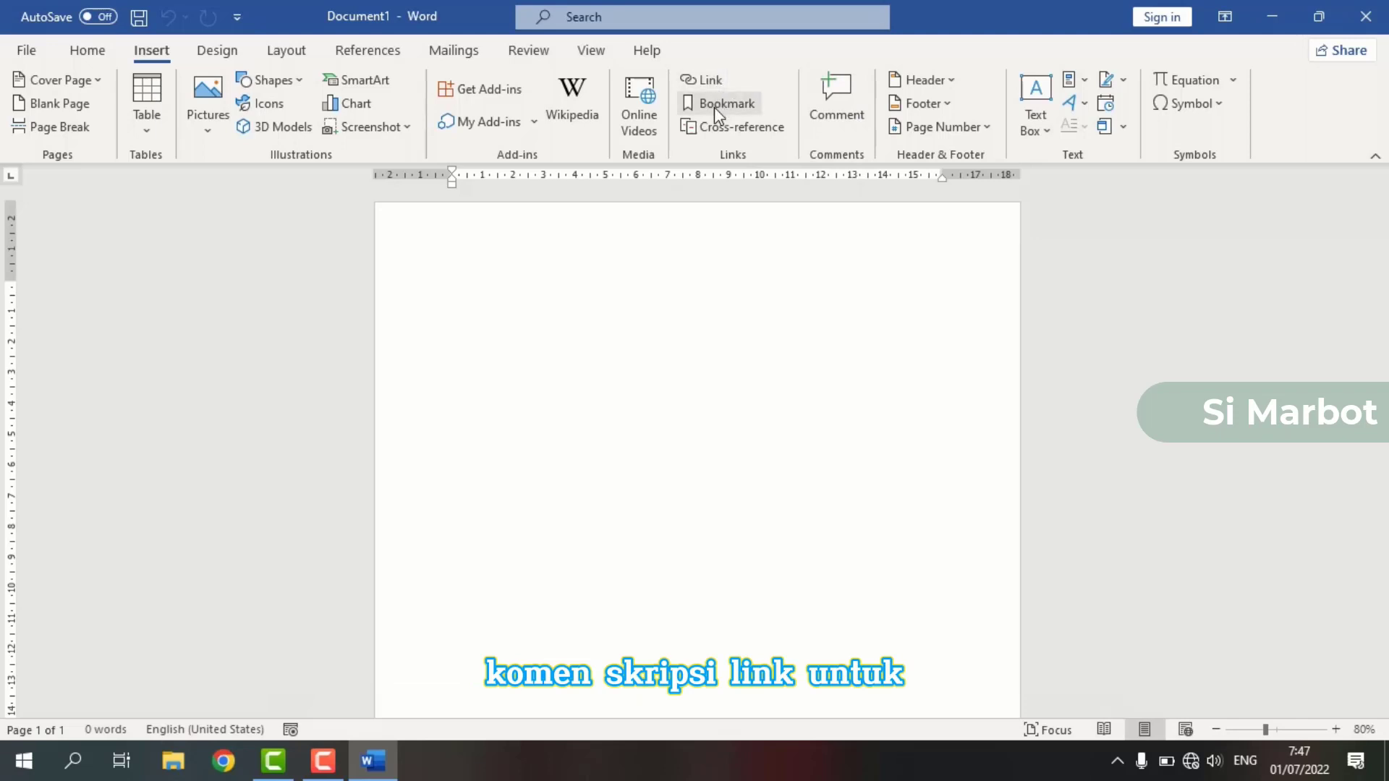
Step: Examine the built-in header and footer designs without applying one
click(945, 81)
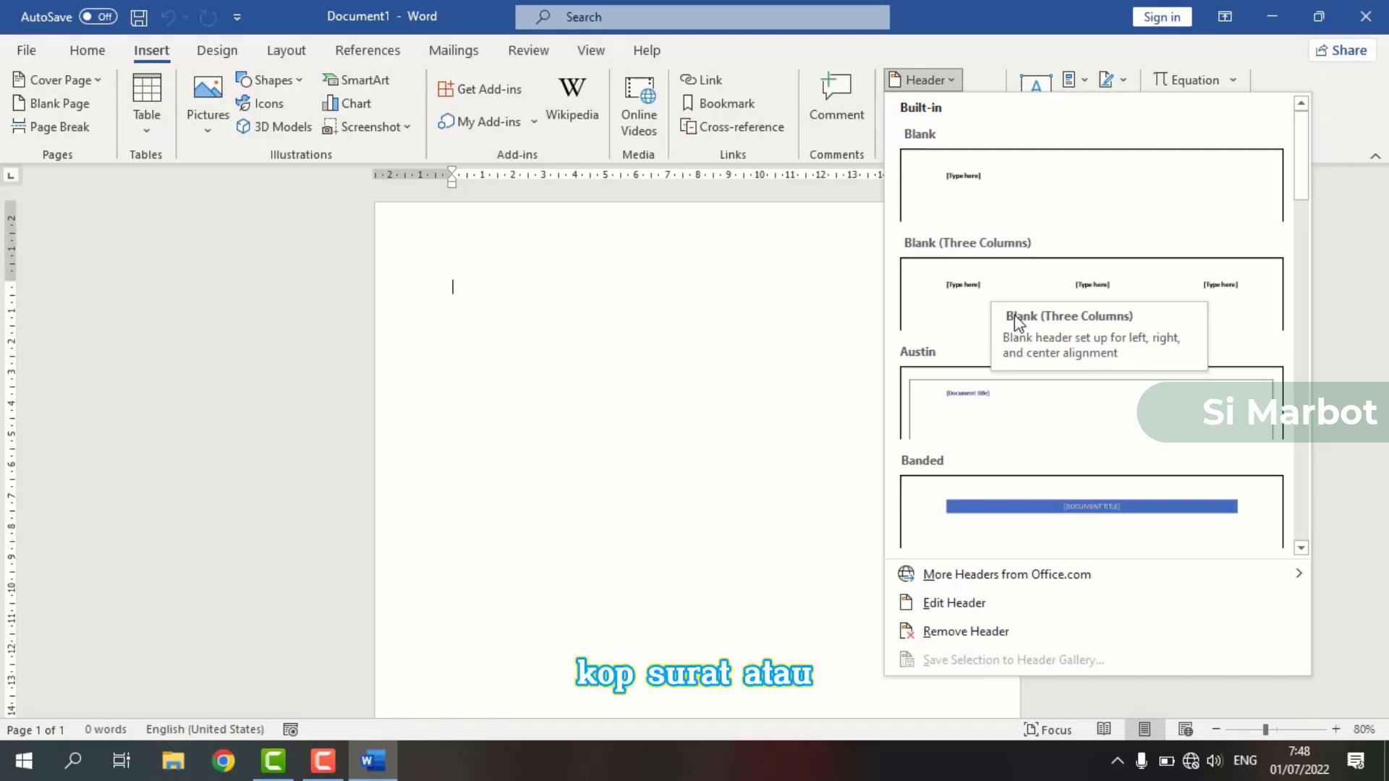
click(955, 86)
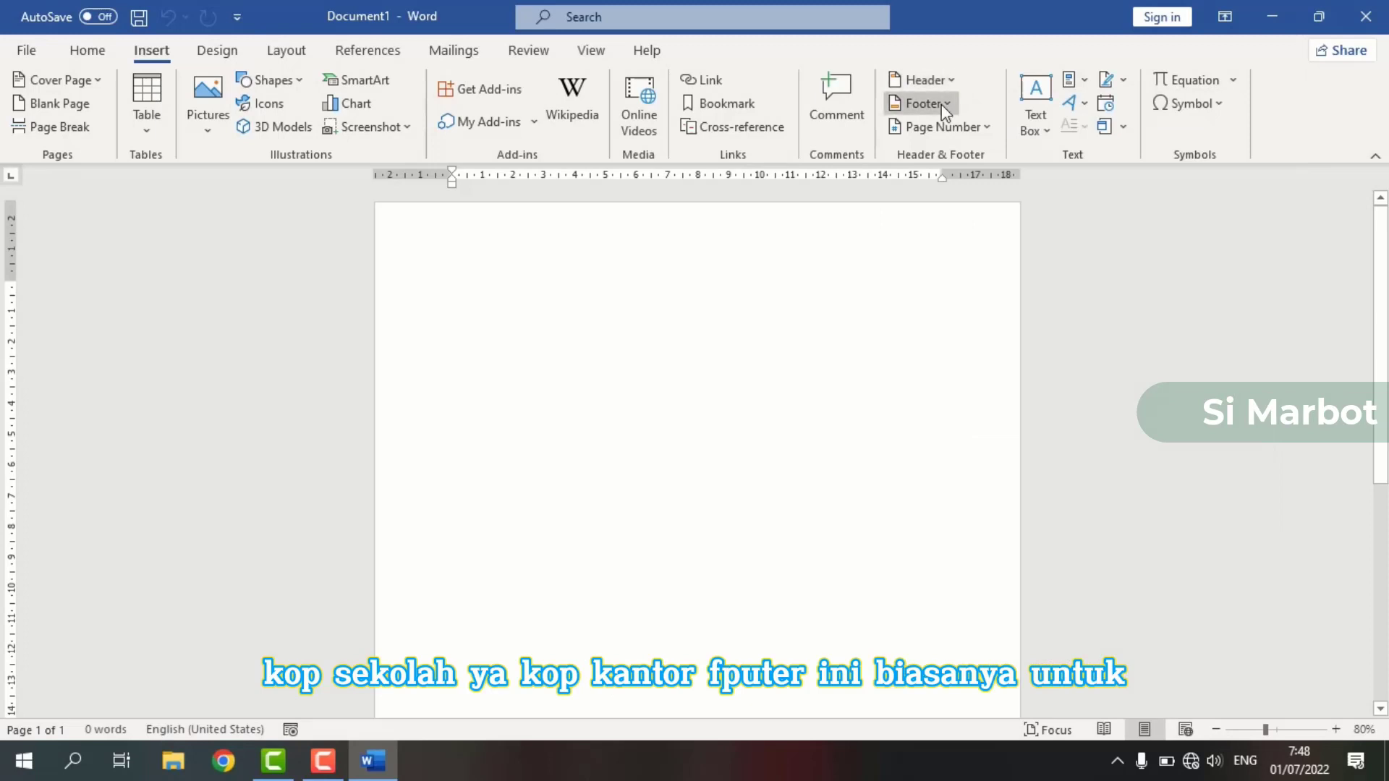
click(941, 104)
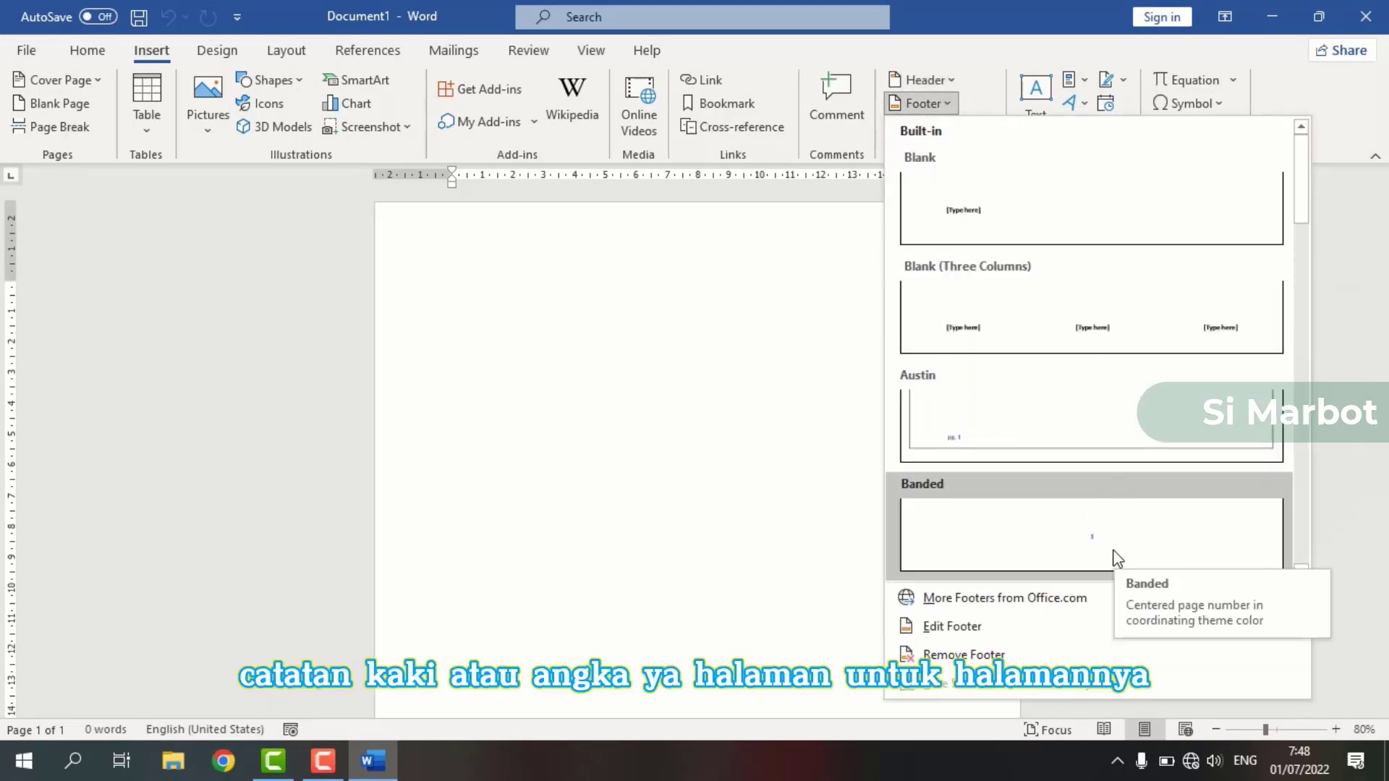
click(994, 84)
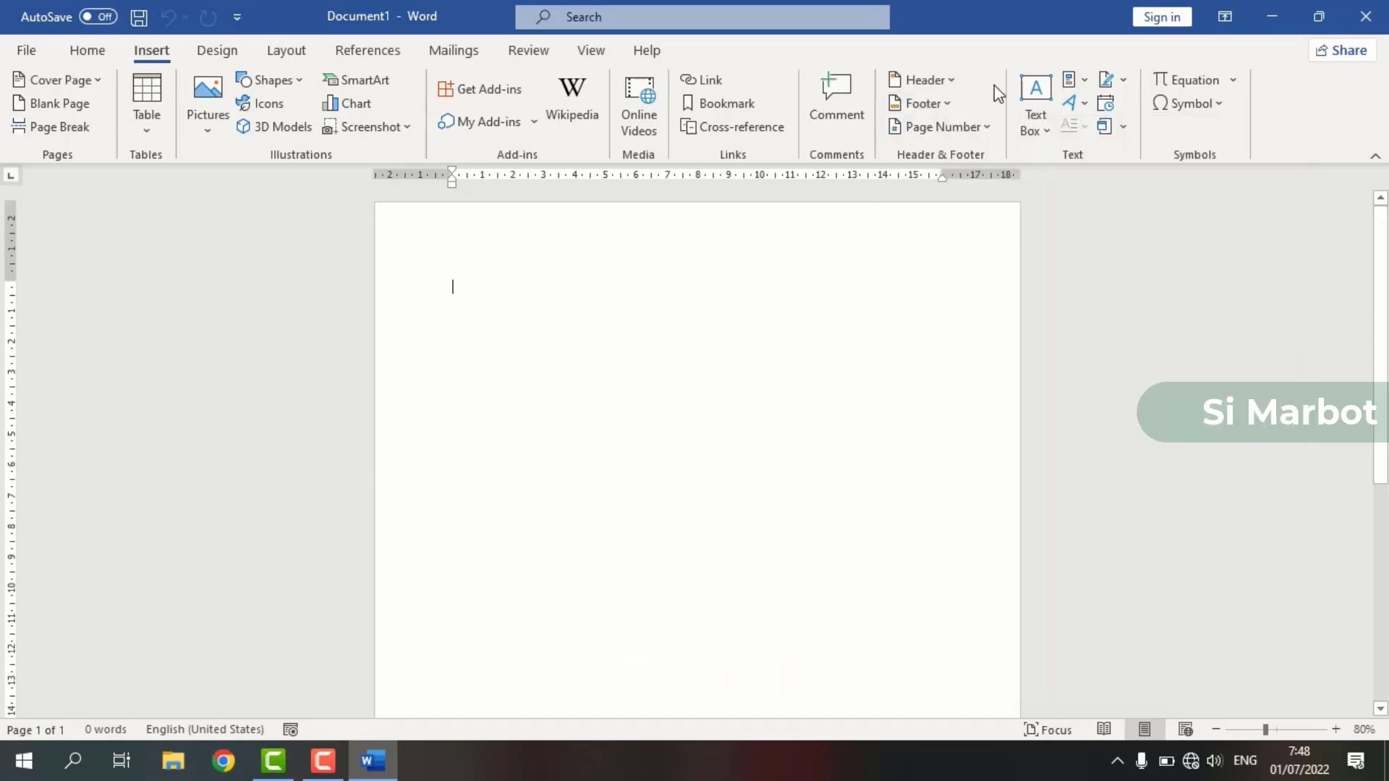
Step: Examine the built-in text box designs and the Confidential watermark designs without inserting any
click(1036, 119)
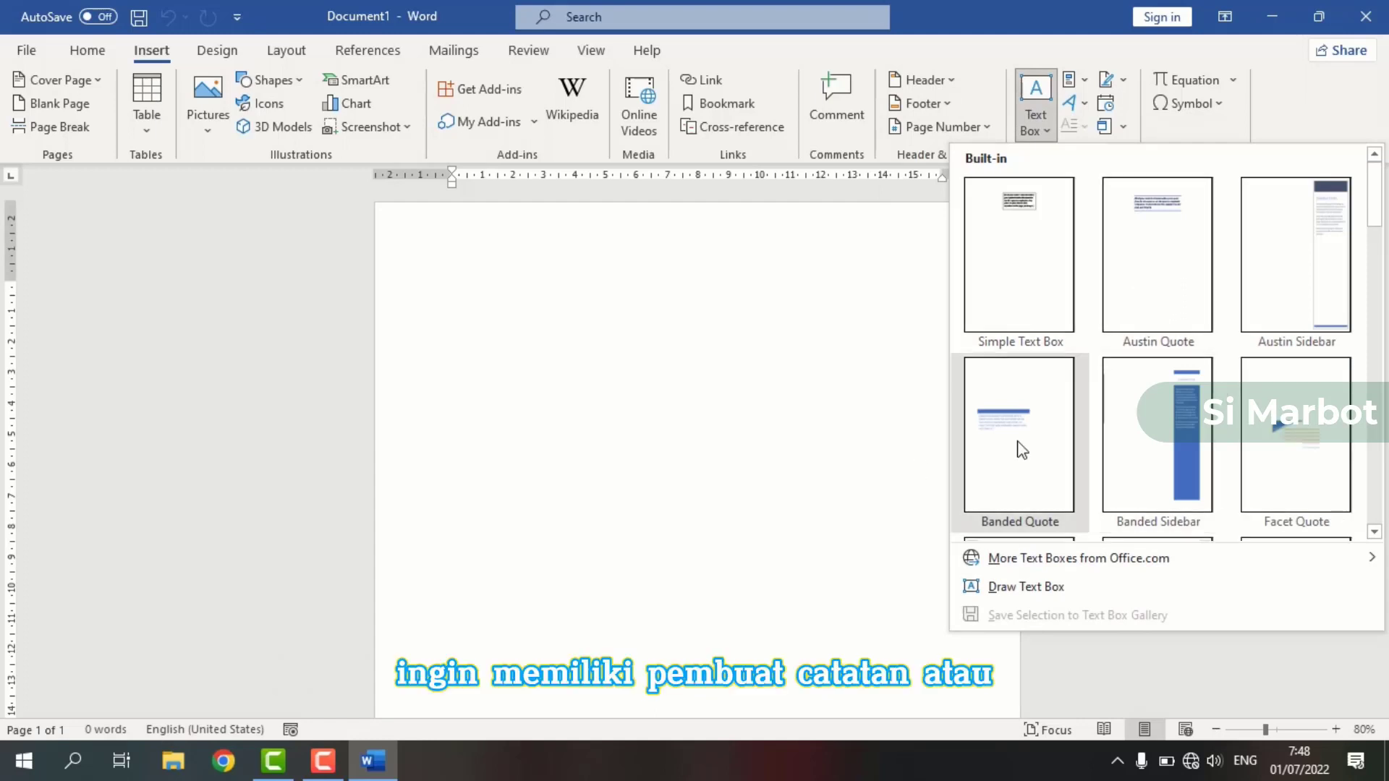
click(980, 64)
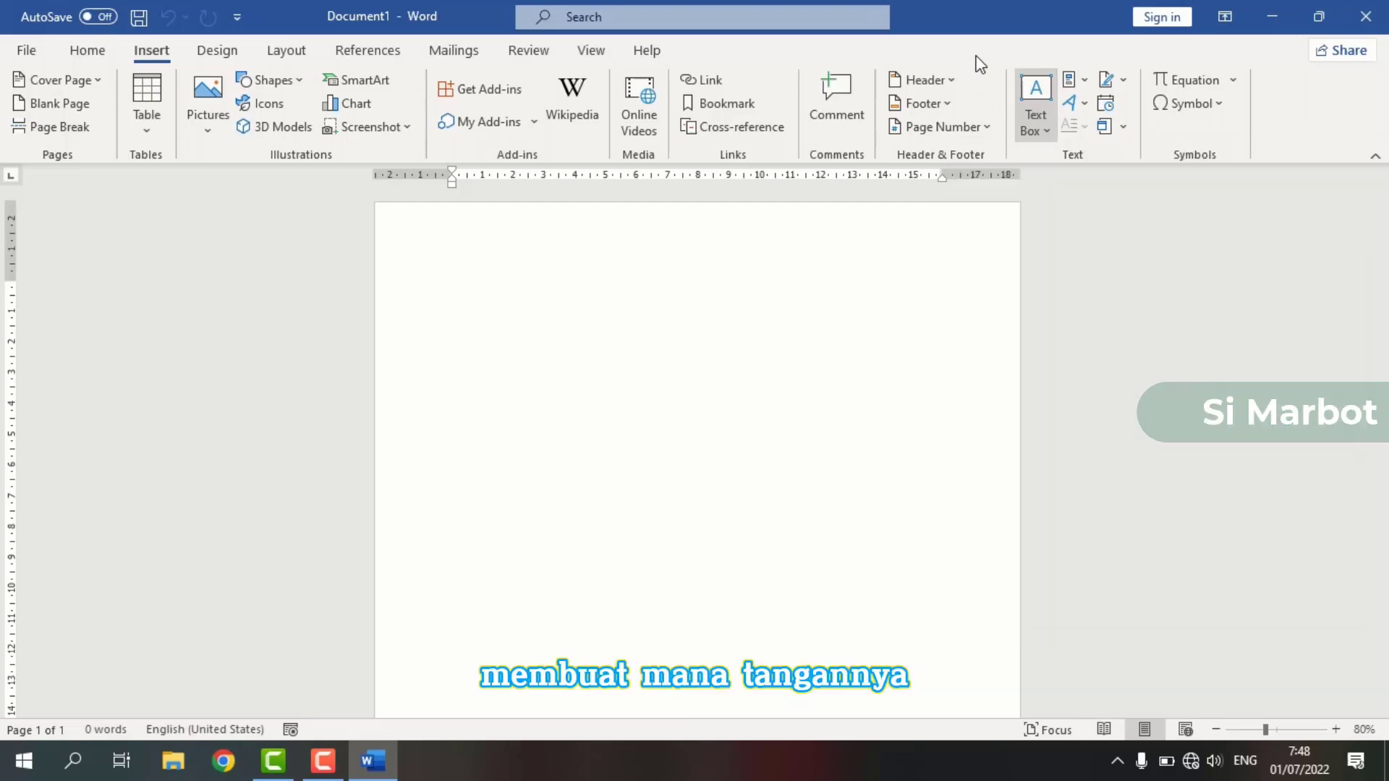
click(217, 51)
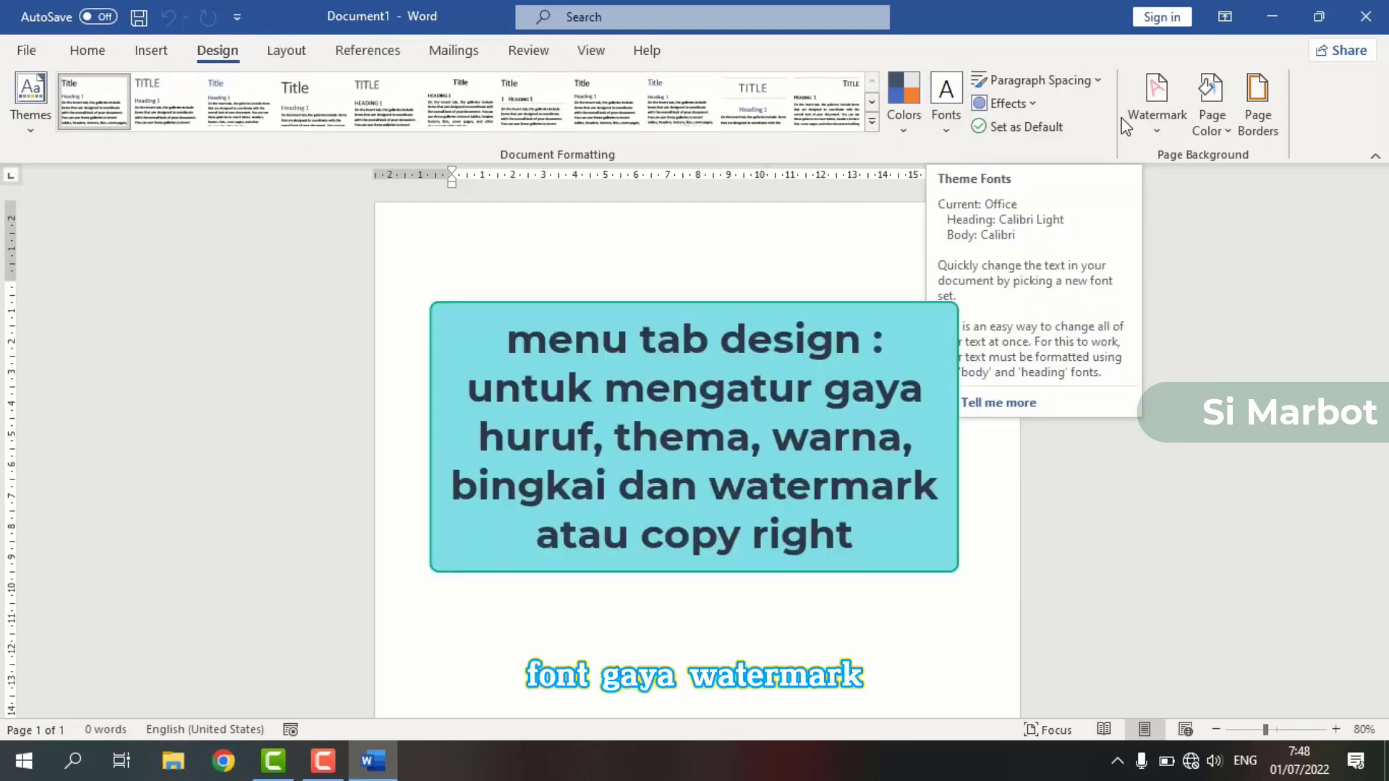
click(1135, 136)
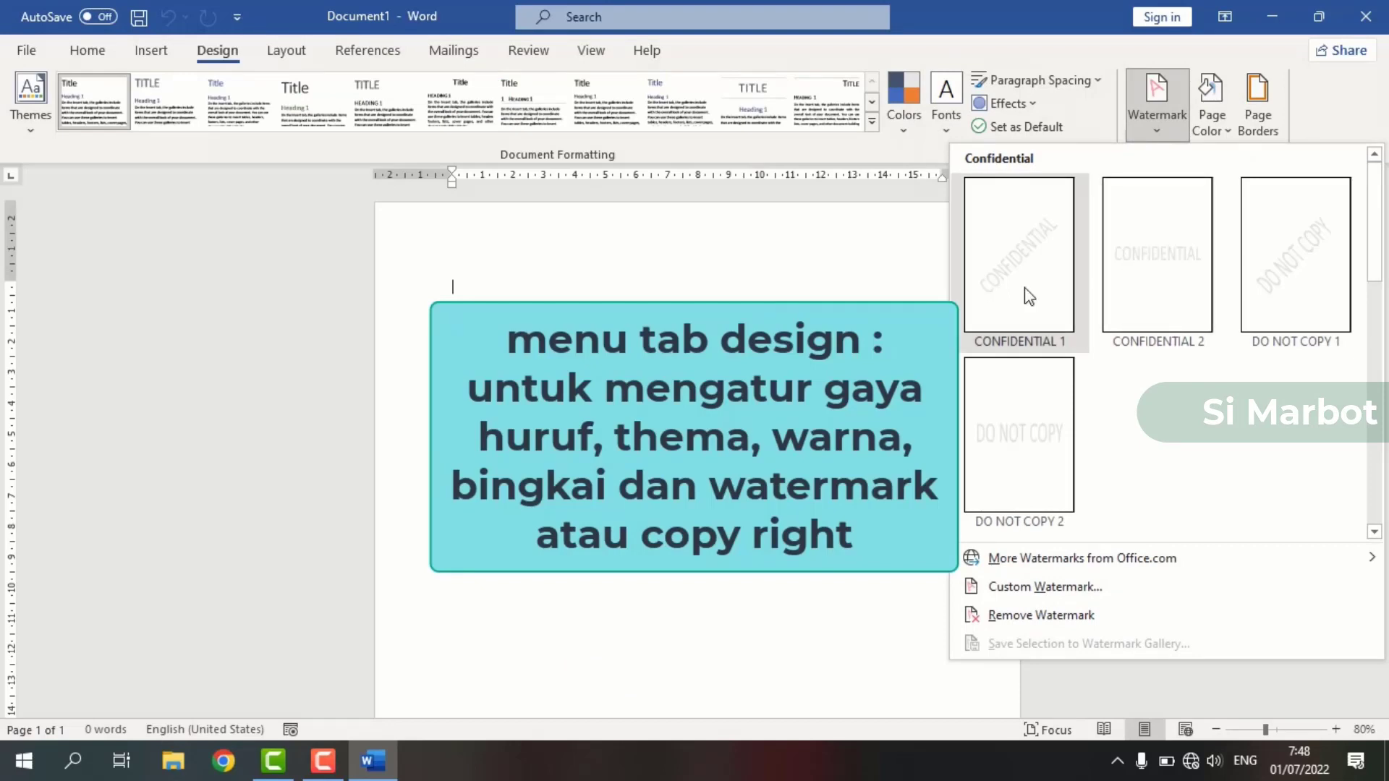
click(1154, 115)
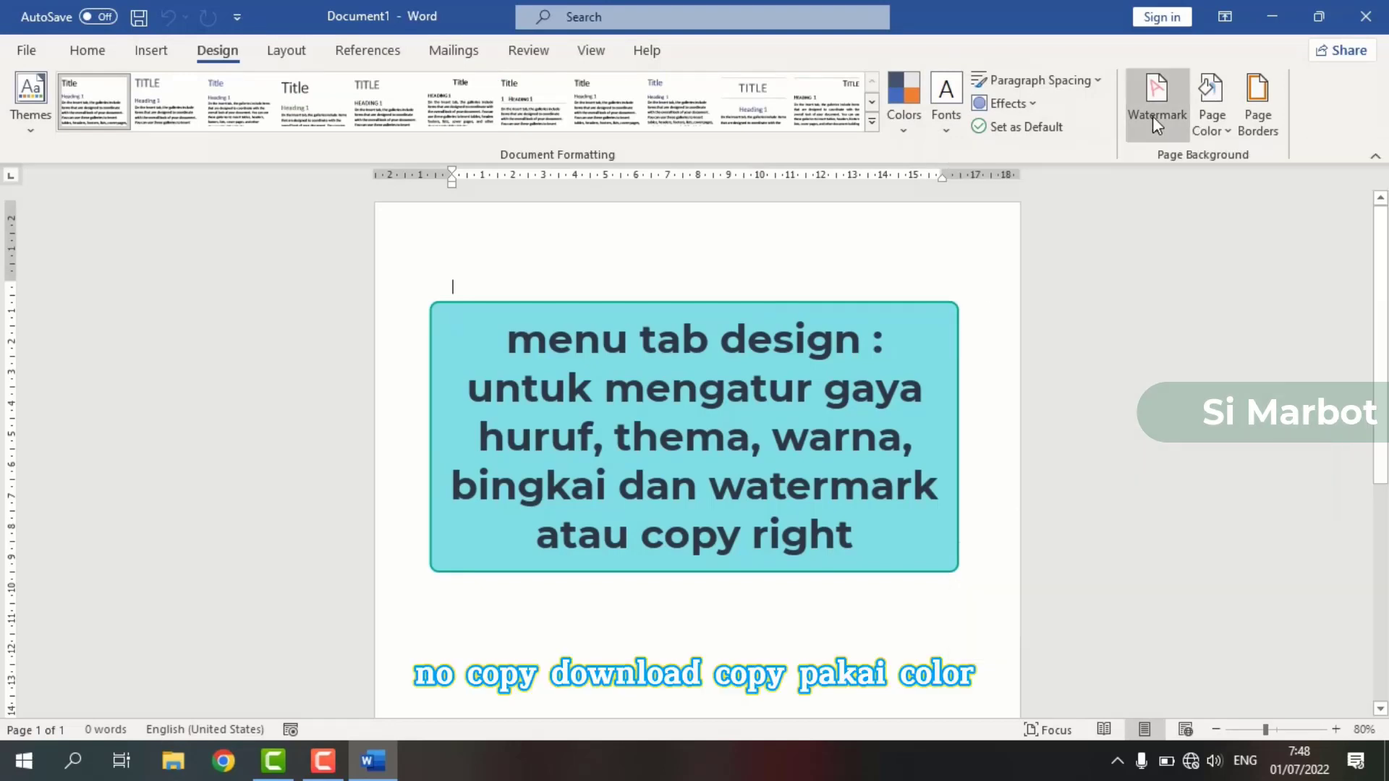
Step: Apply the document style set with numbered headings and display the page layout options
click(534, 101)
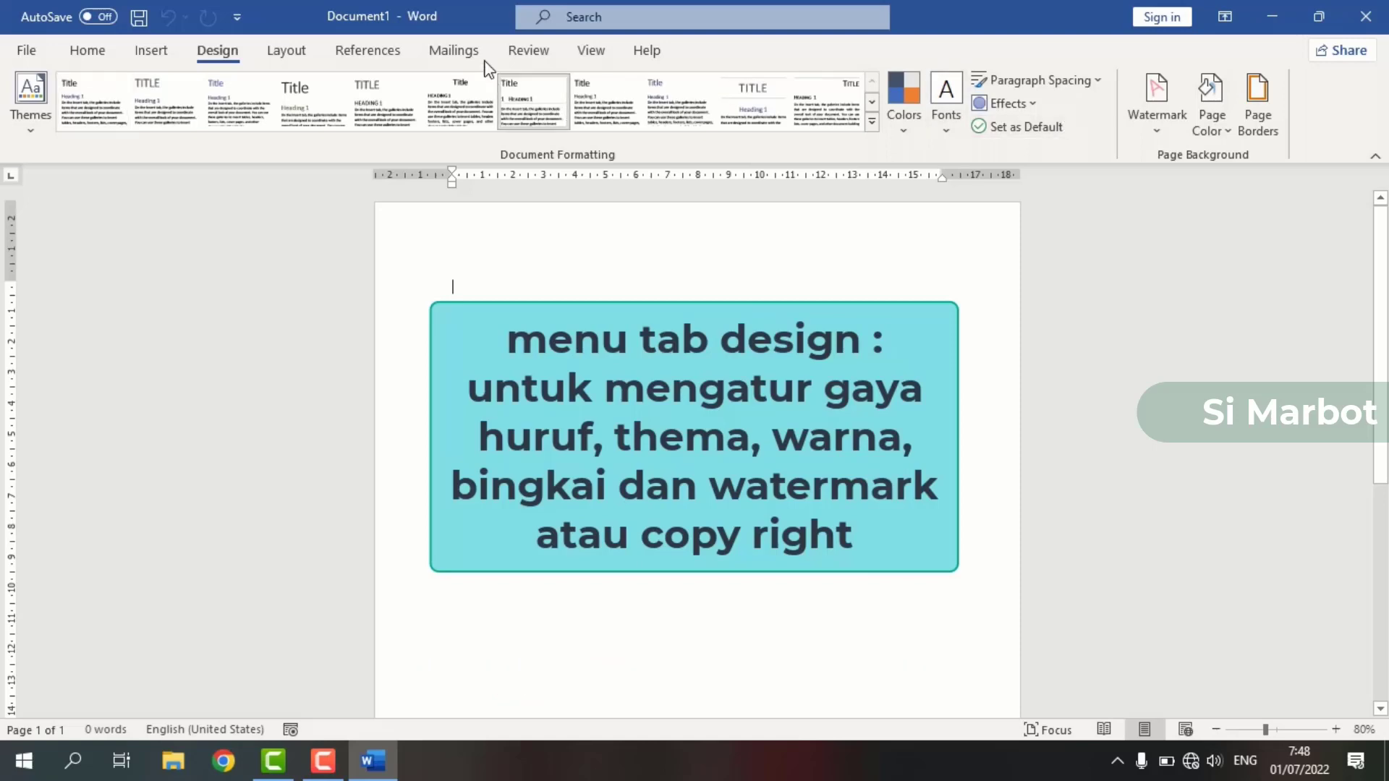
click(313, 60)
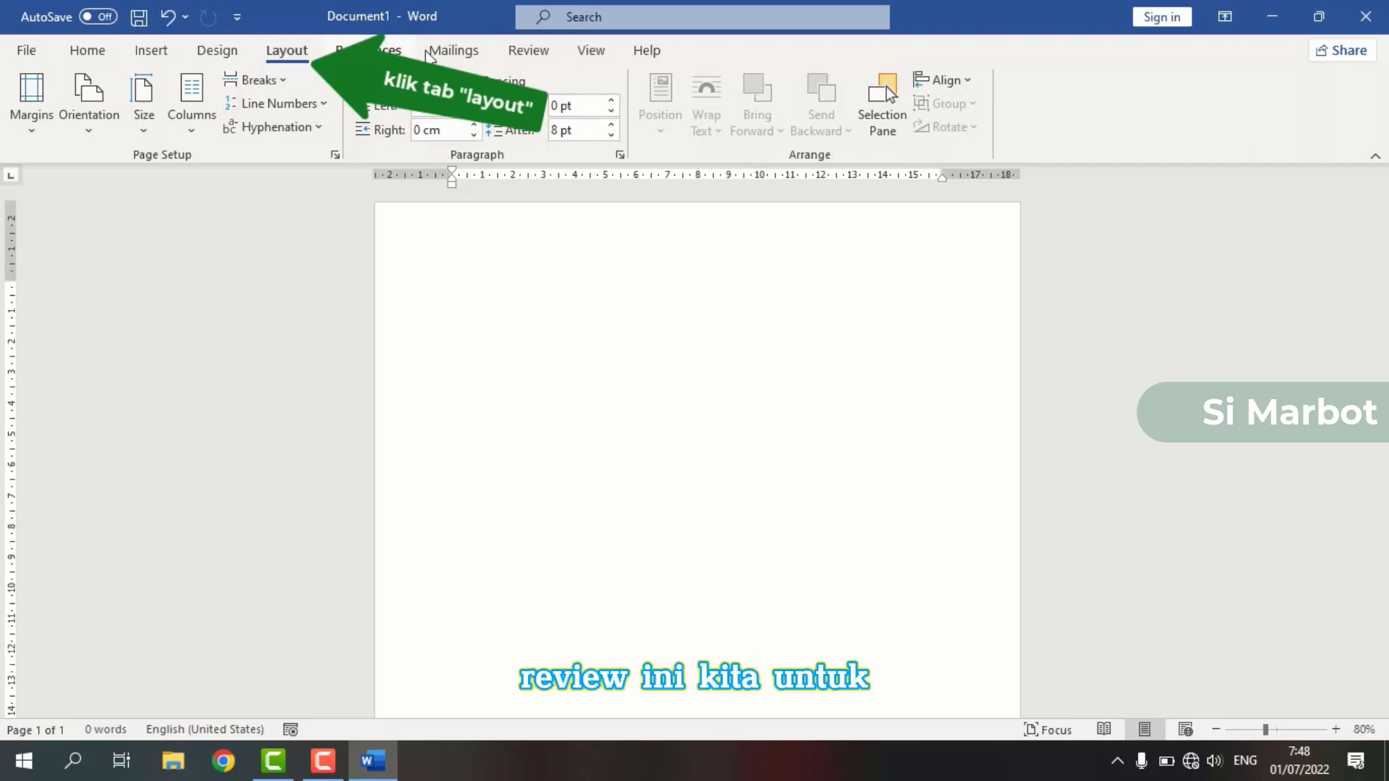
Step: Show the page gridlines and hide them again, and do the same with the Navigation Pane
click(590, 63)
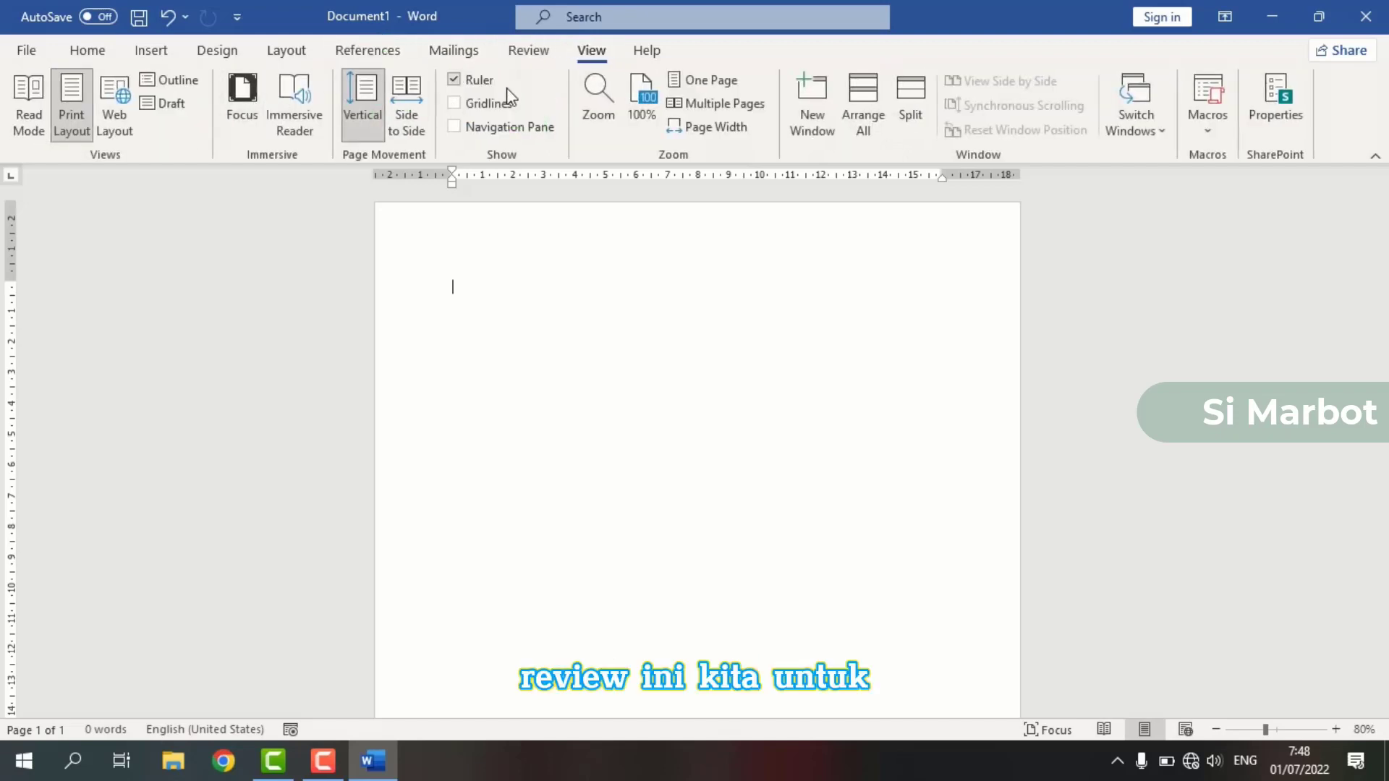
click(481, 103)
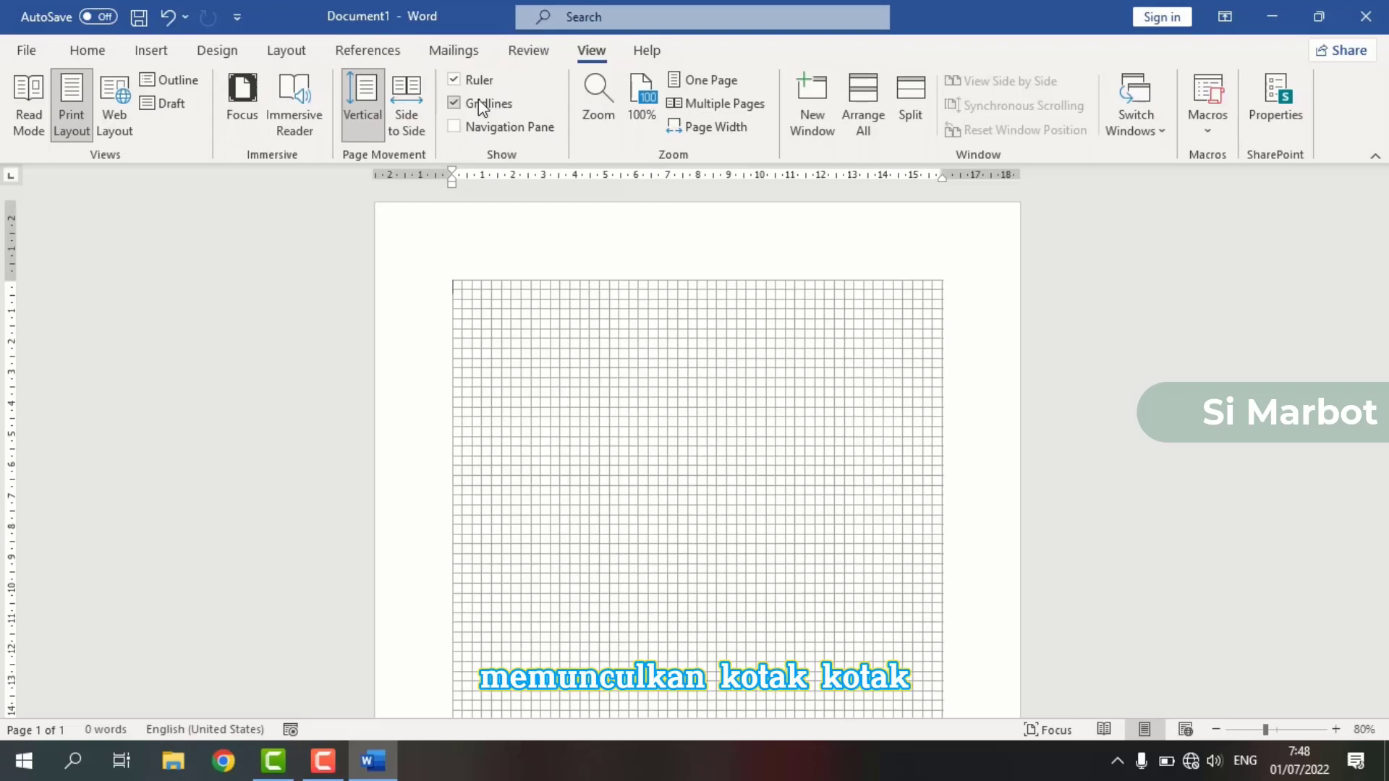
click(479, 101)
click(476, 129)
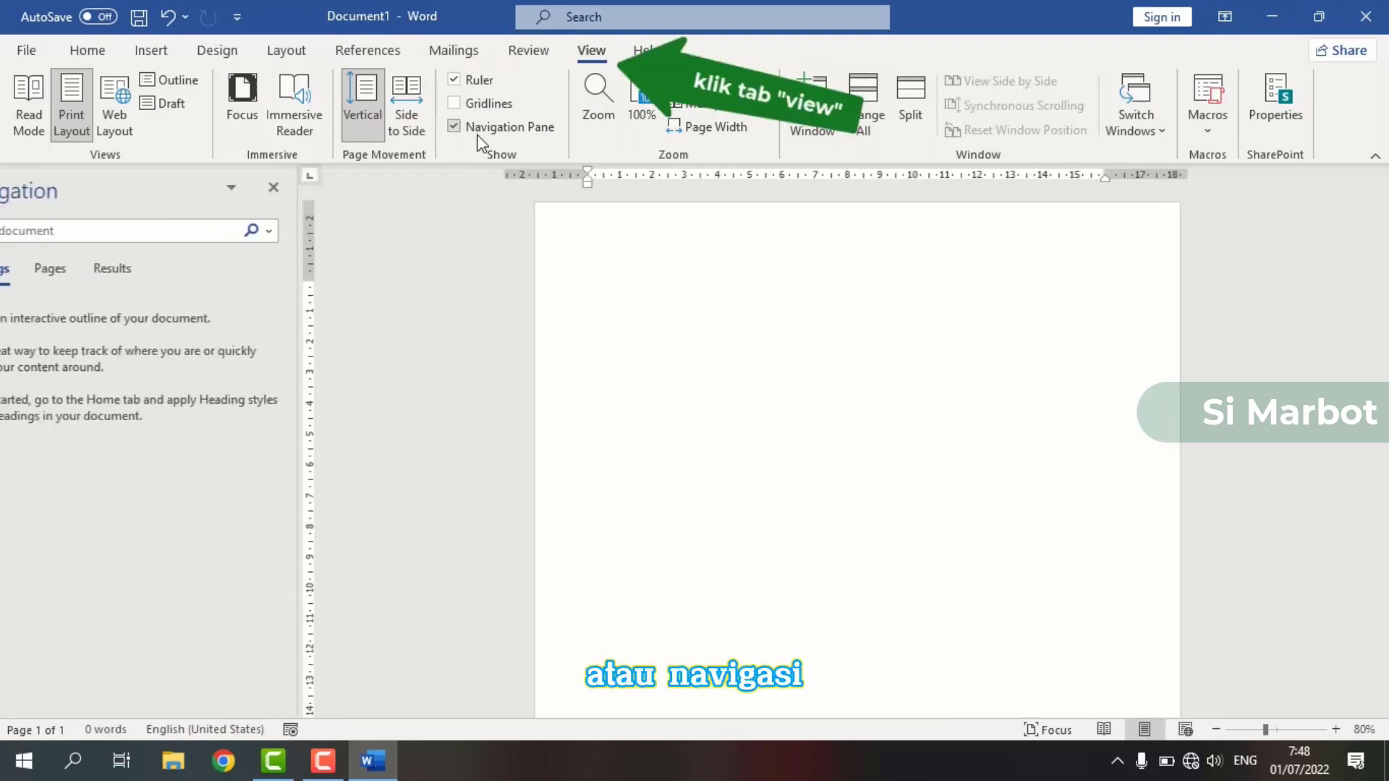
click(475, 128)
Step: Hide the document ruler and show it again
click(471, 85)
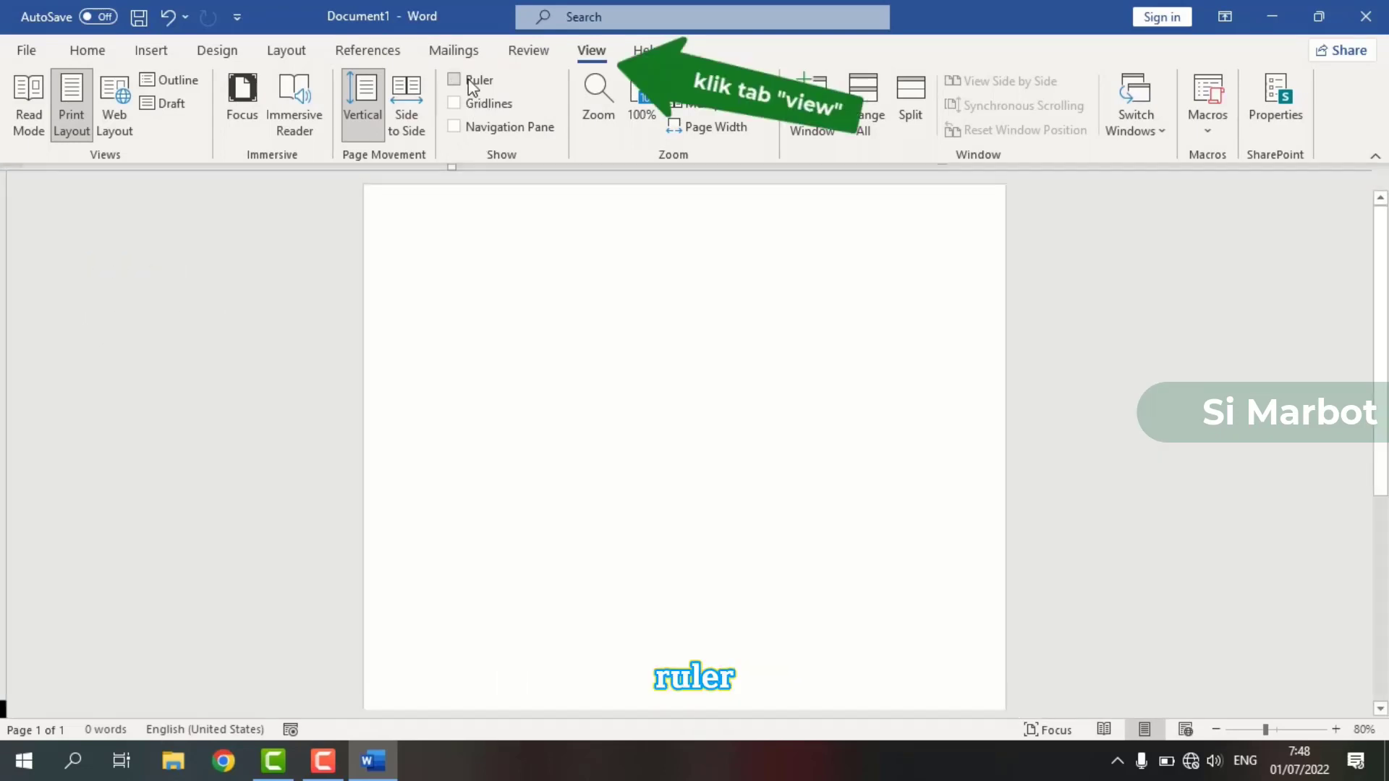
click(472, 85)
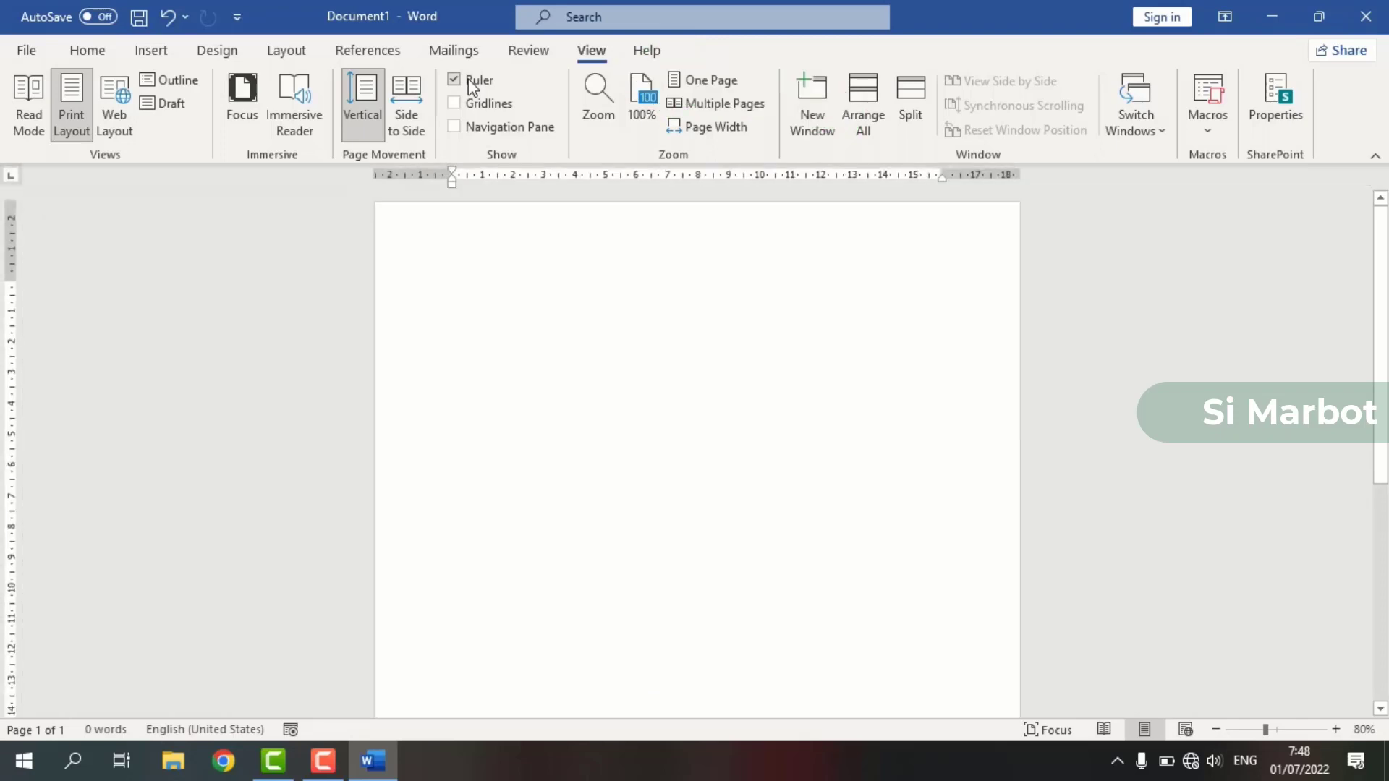
click(85, 57)
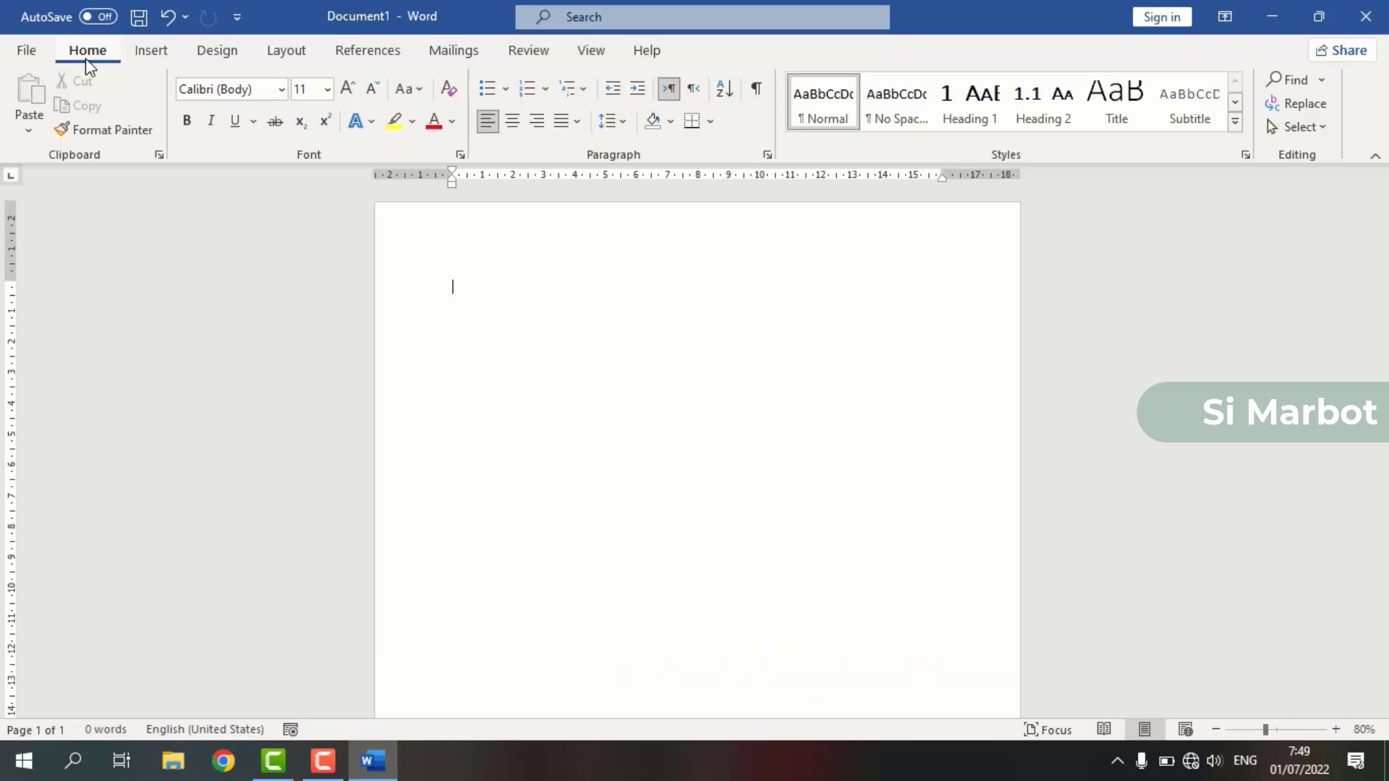
click(588, 52)
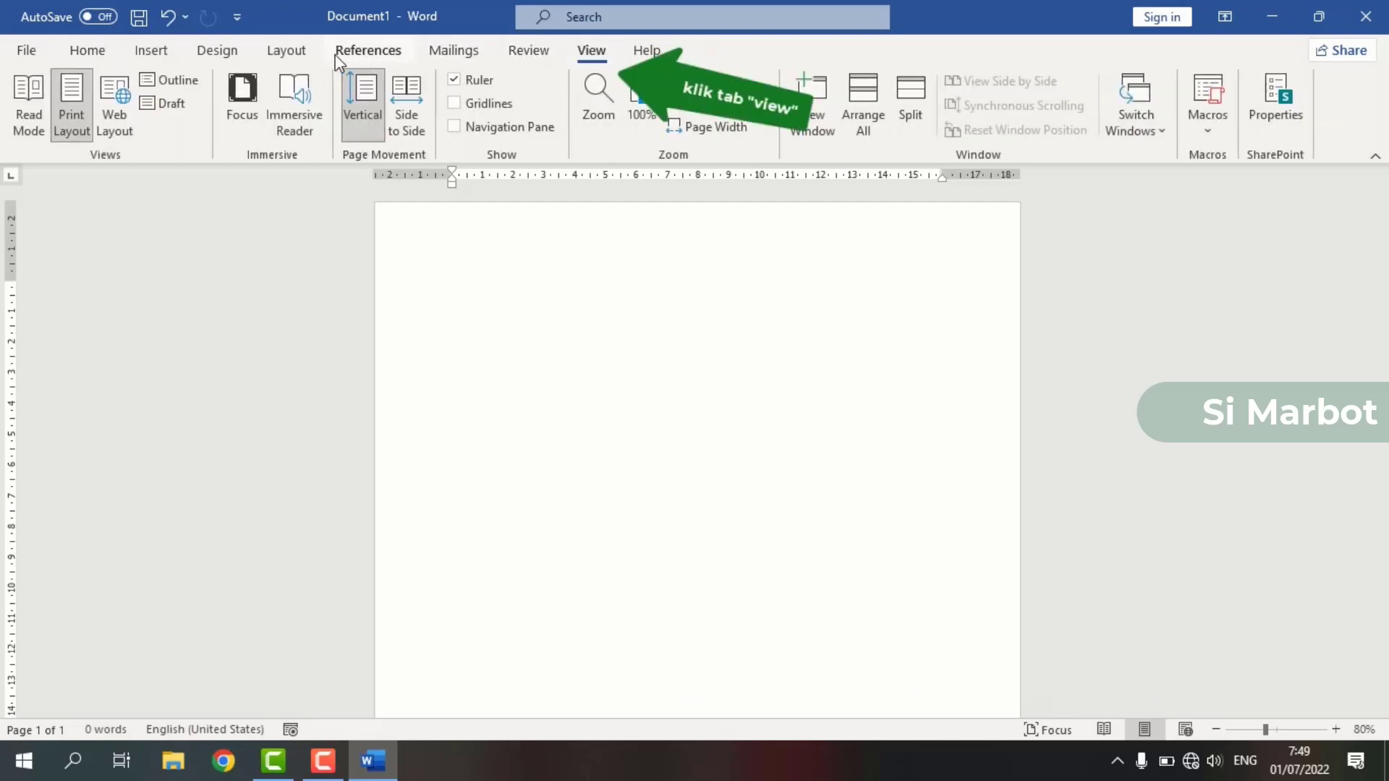
click(308, 57)
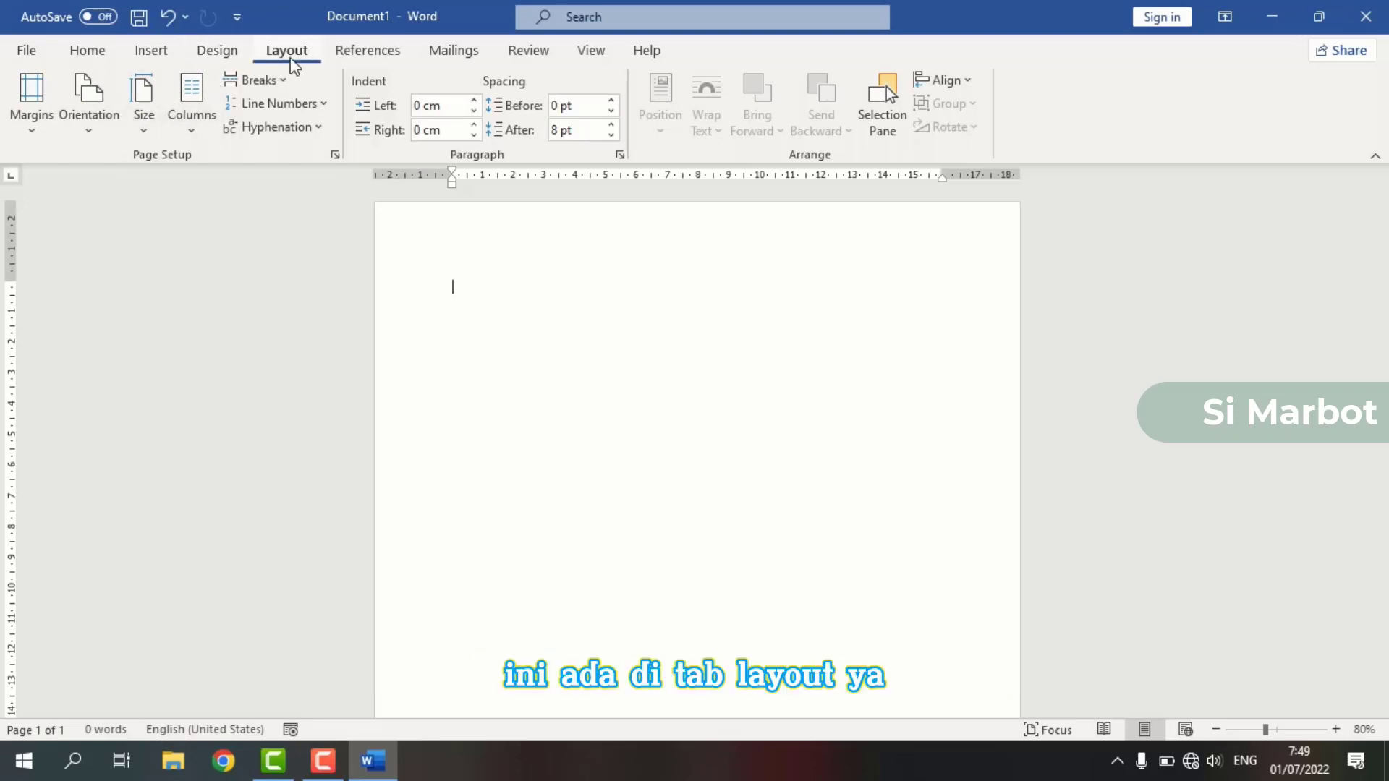
click(107, 64)
Step: Change the paper size to Letter/ANSI A and set it back to A4
click(272, 54)
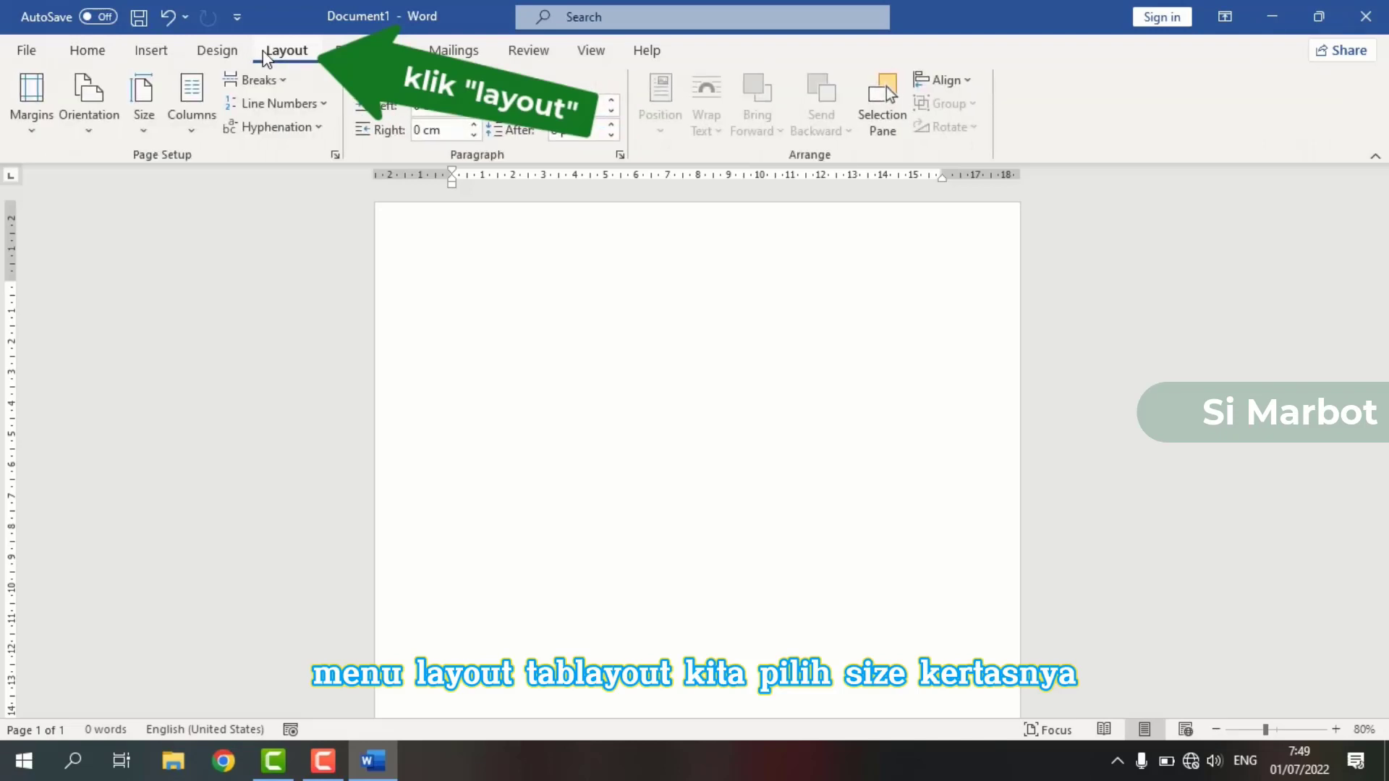
click(152, 128)
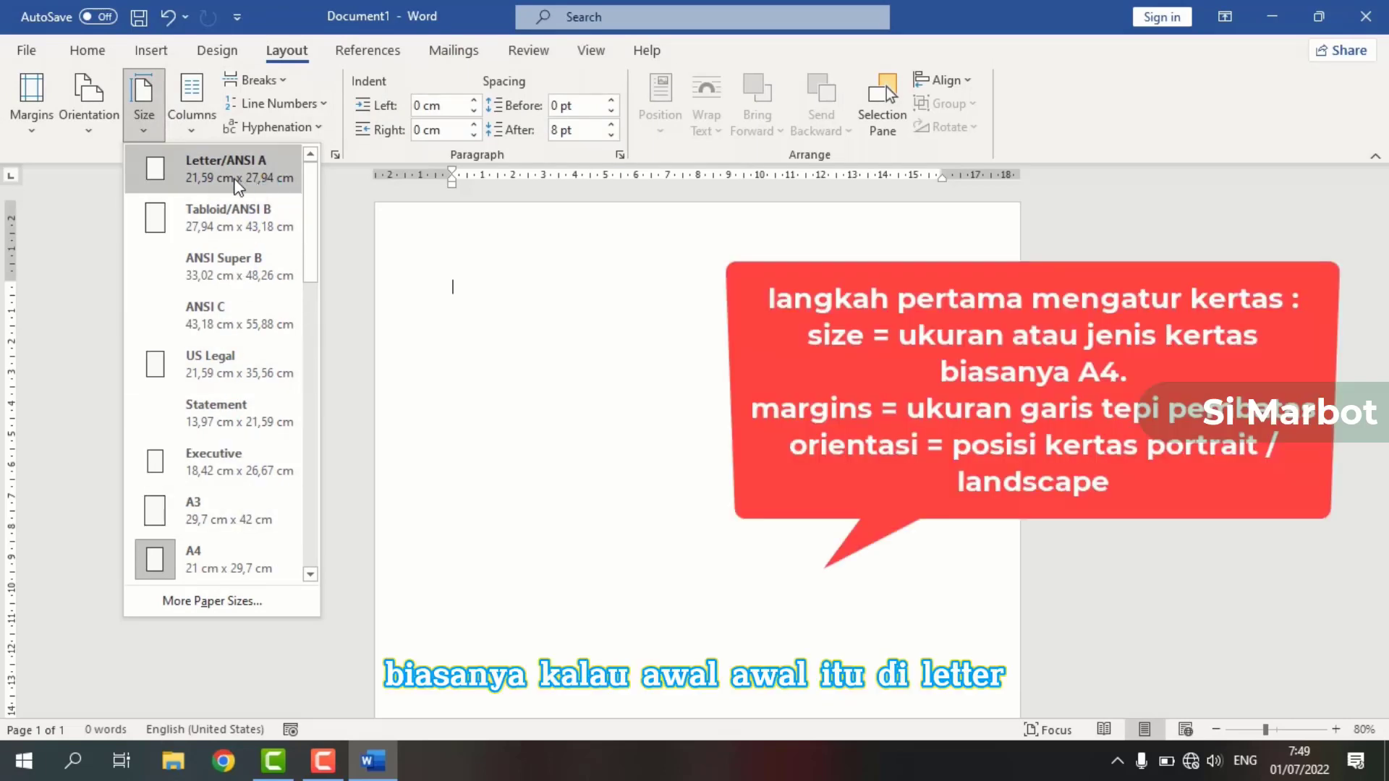
click(261, 186)
click(144, 123)
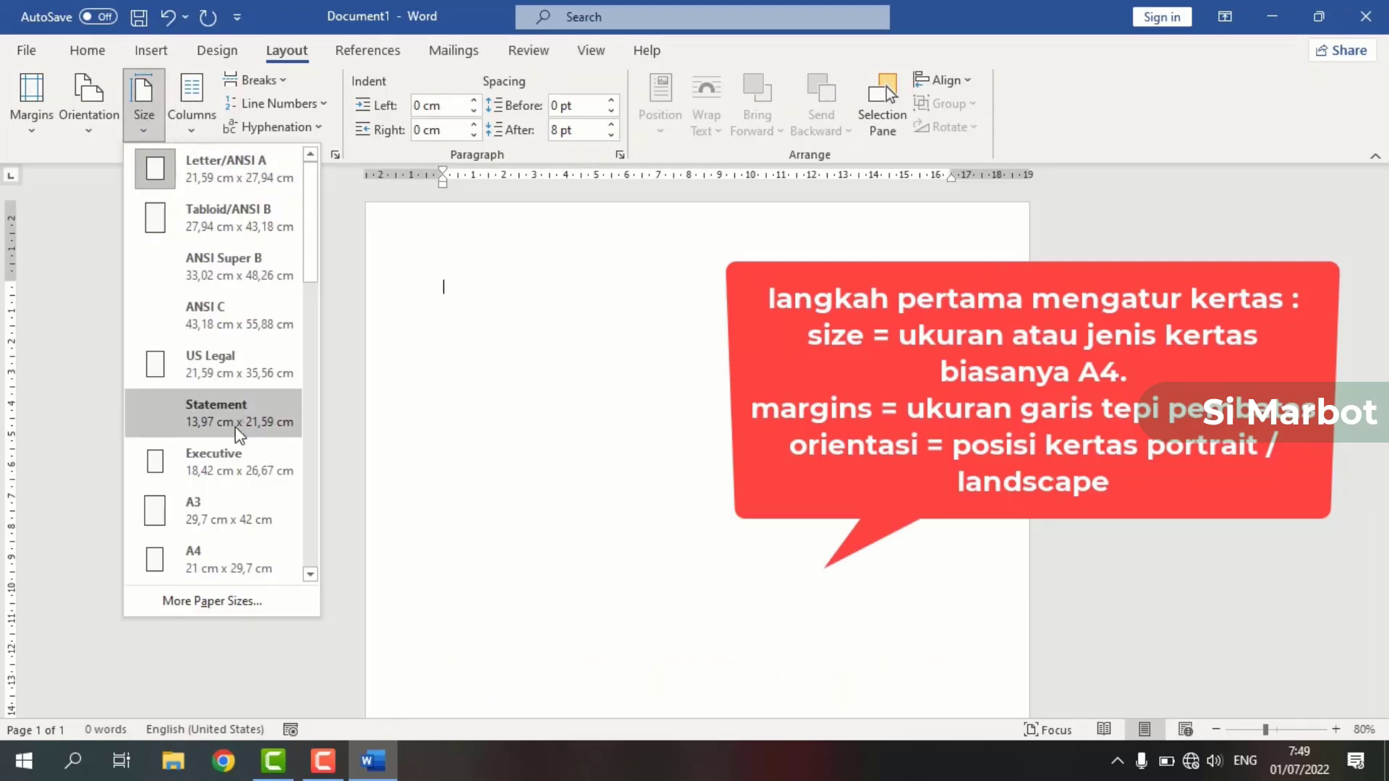
click(246, 556)
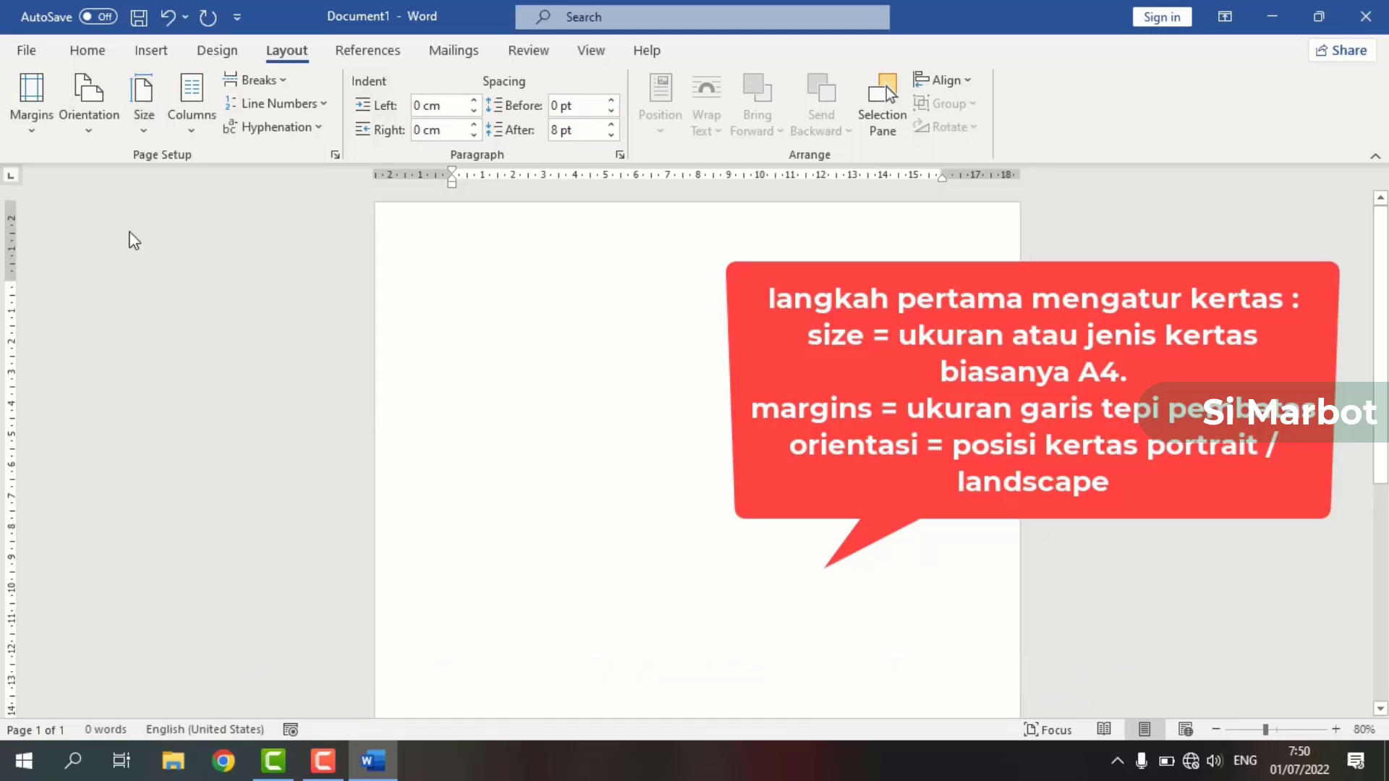
Step: Switch the page orientation to Landscape and return it to Portrait
click(113, 134)
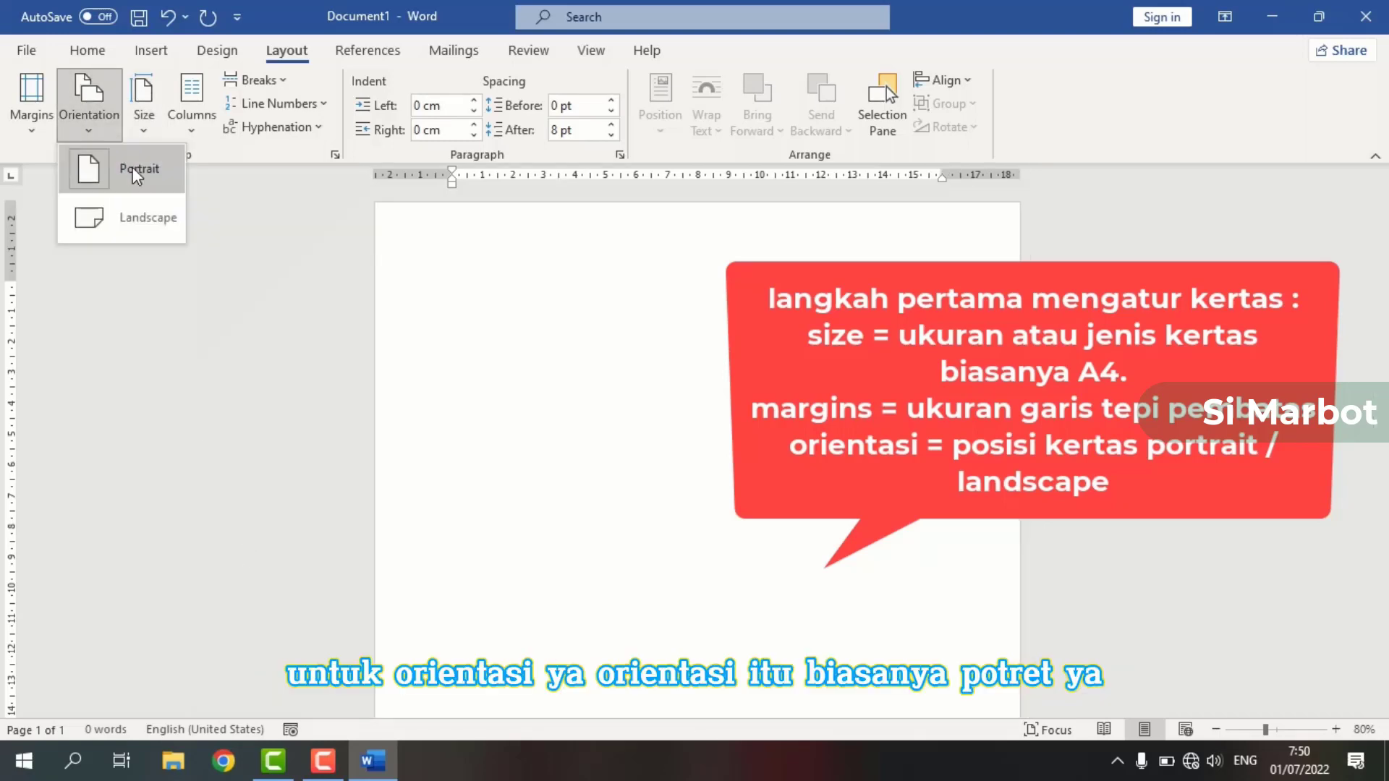
click(144, 201)
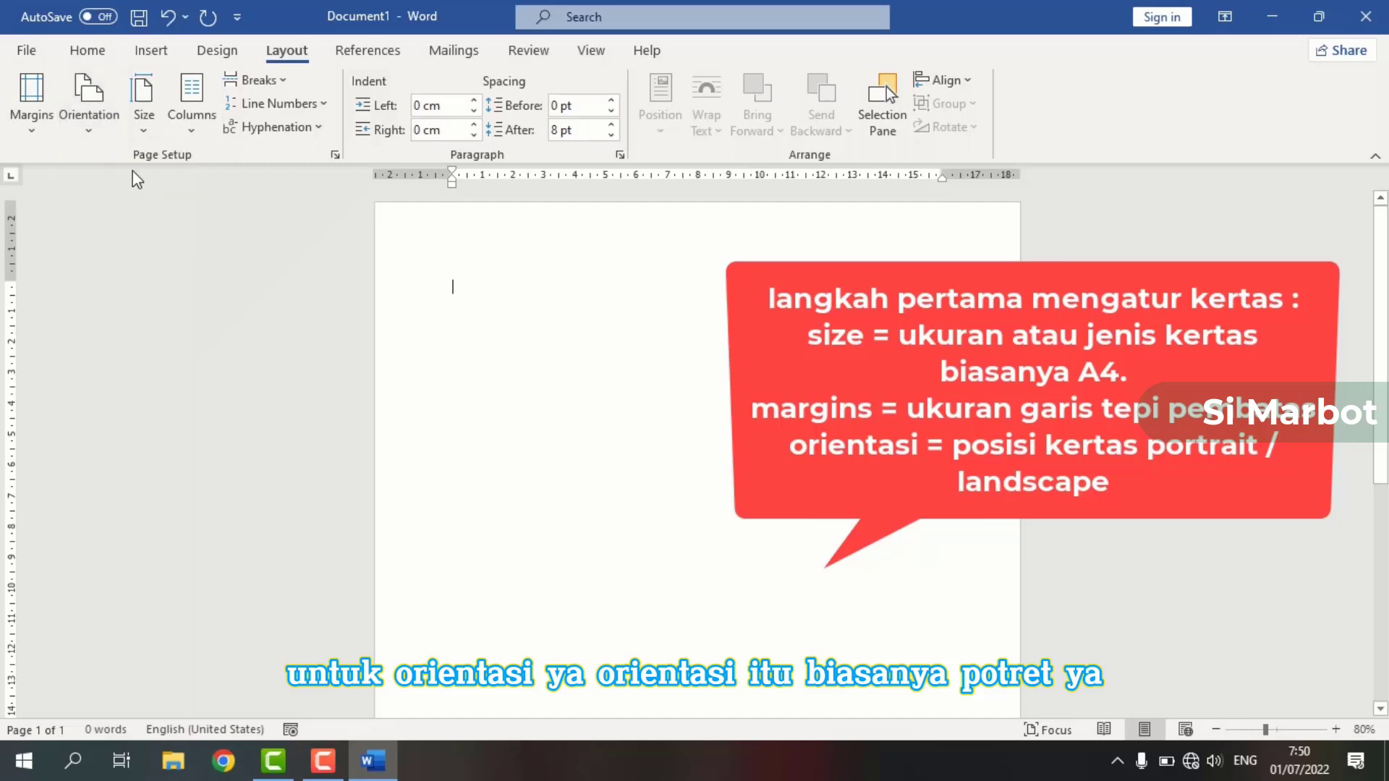
click(102, 124)
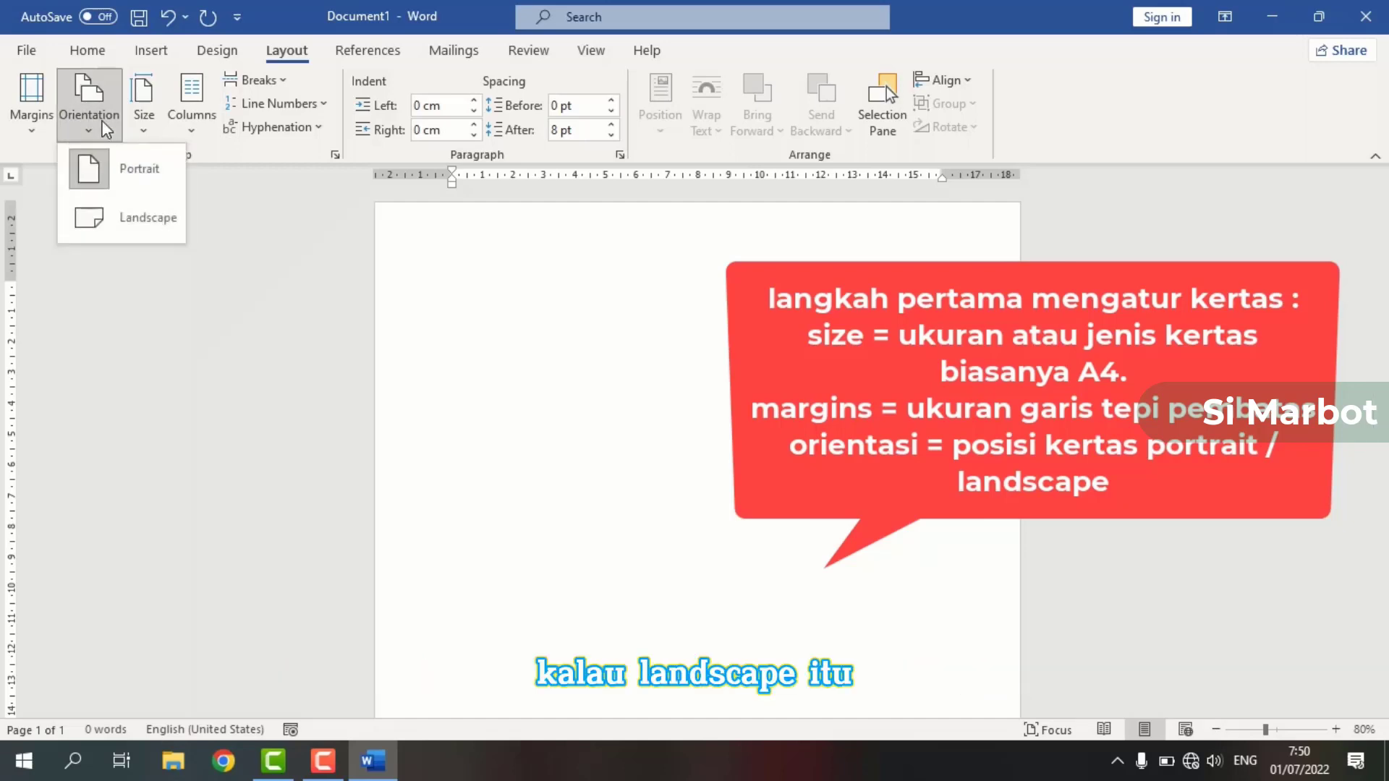
click(127, 219)
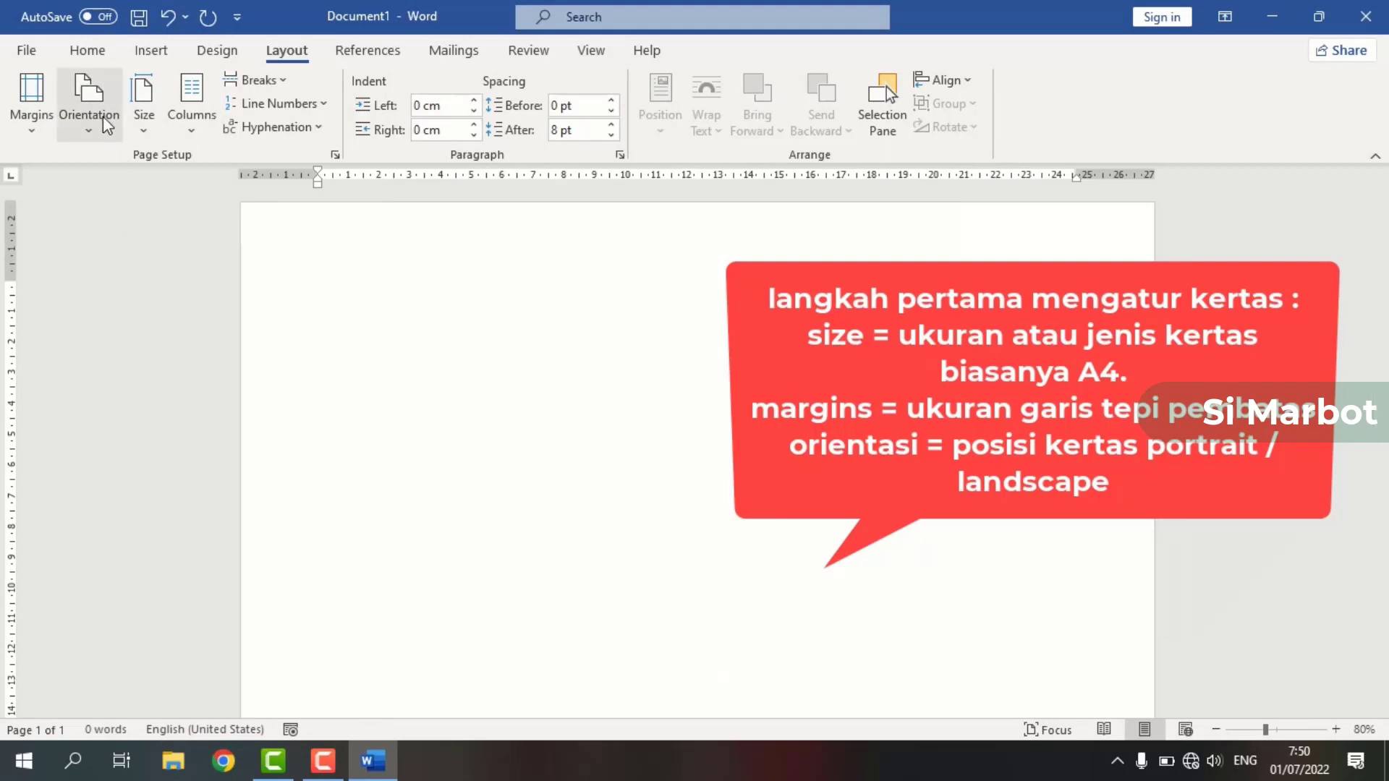
click(107, 127)
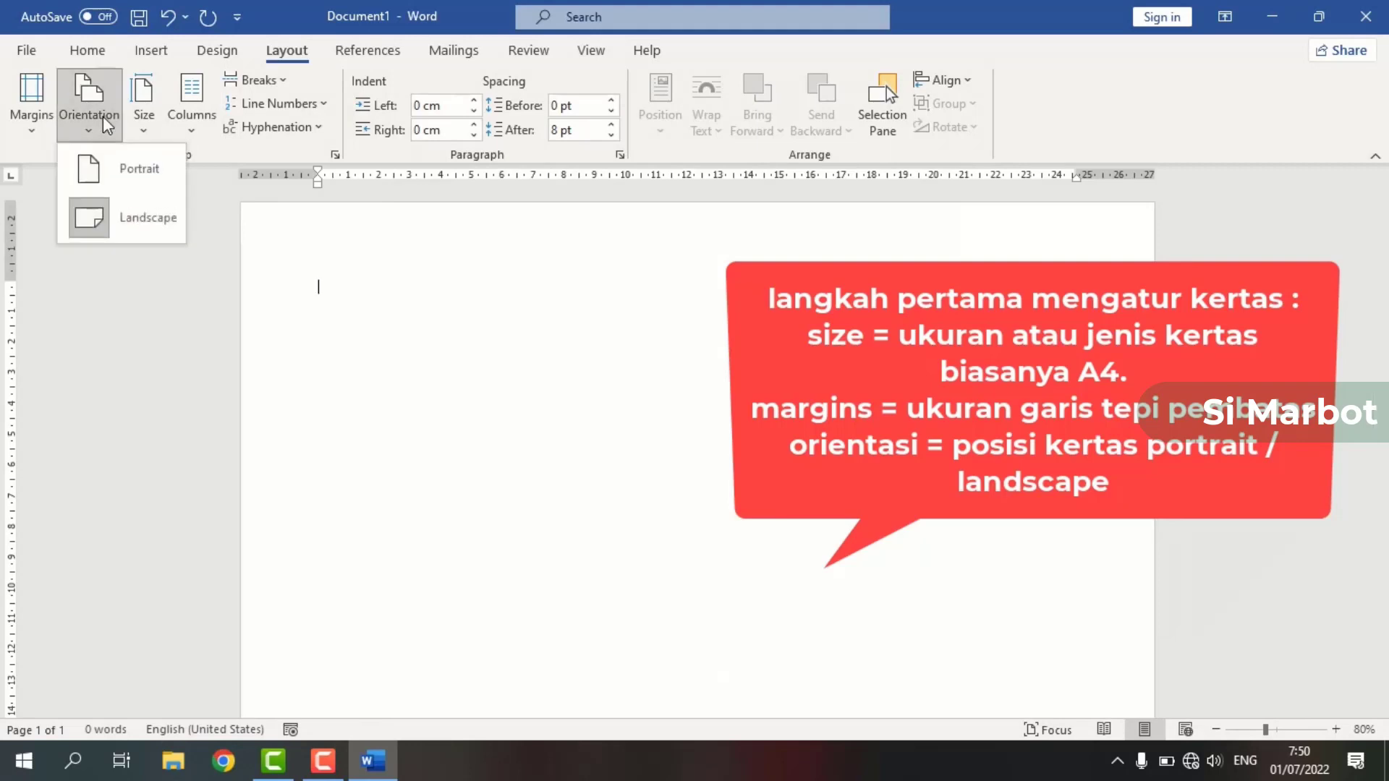
click(123, 180)
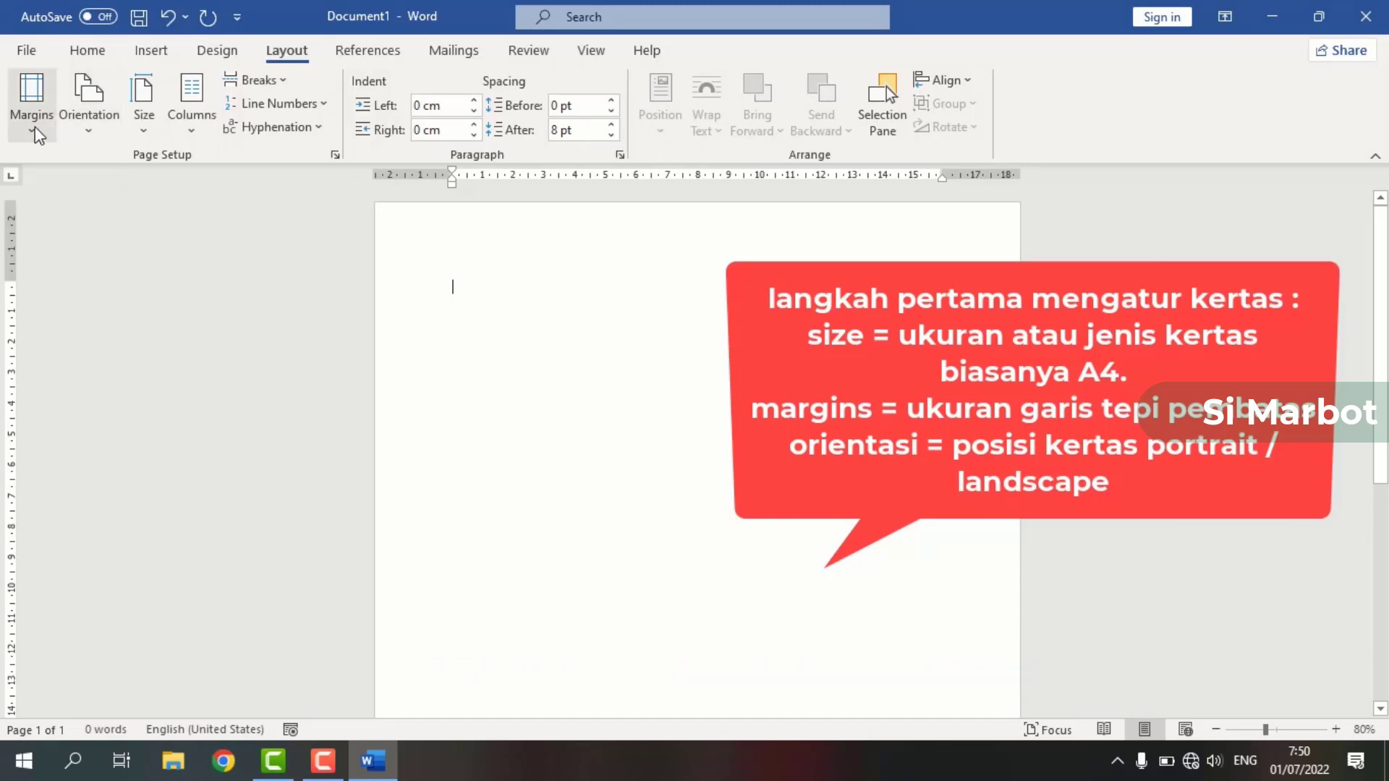
Step: Set custom page margins for the whole document: 4 cm for top and left, 3 cm for bottom and right
click(31, 108)
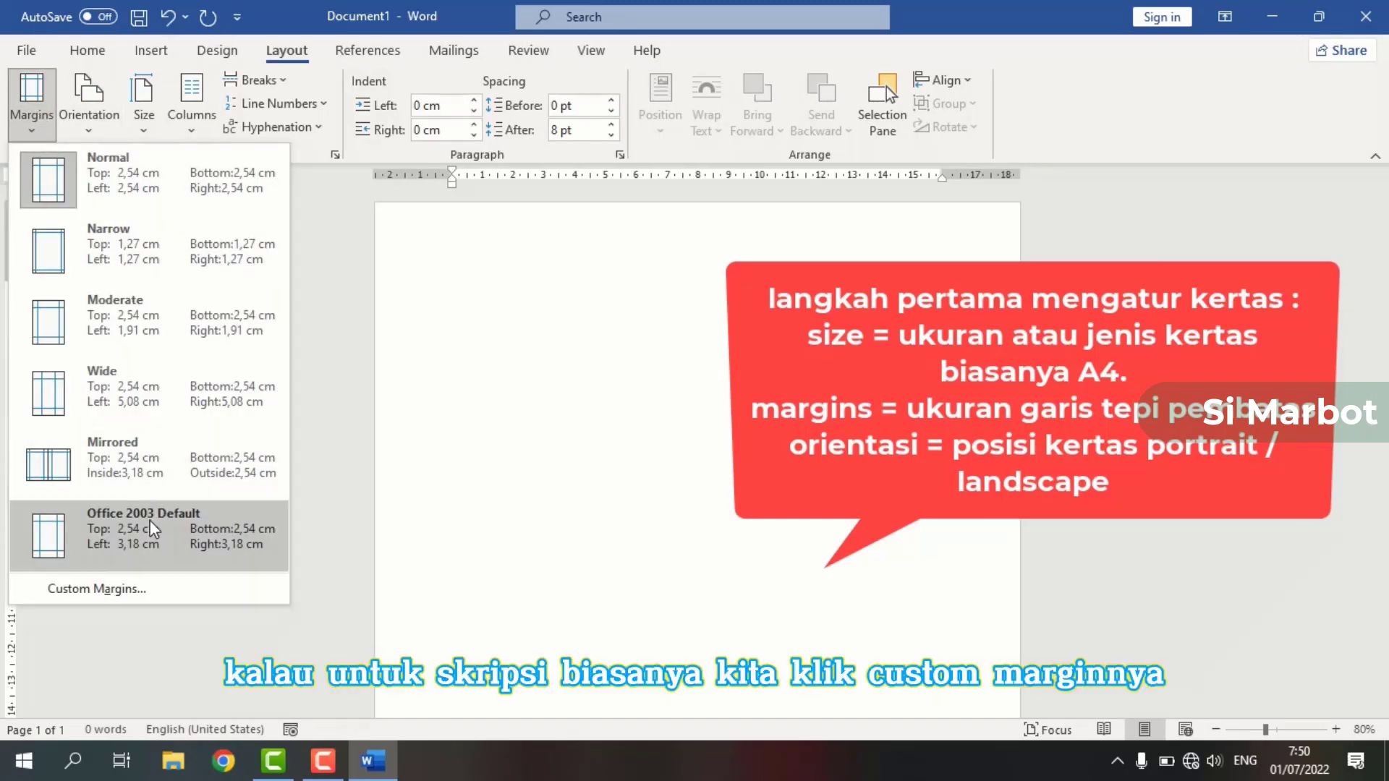
click(109, 592)
drag(678, 95, 929, 173)
text(4)
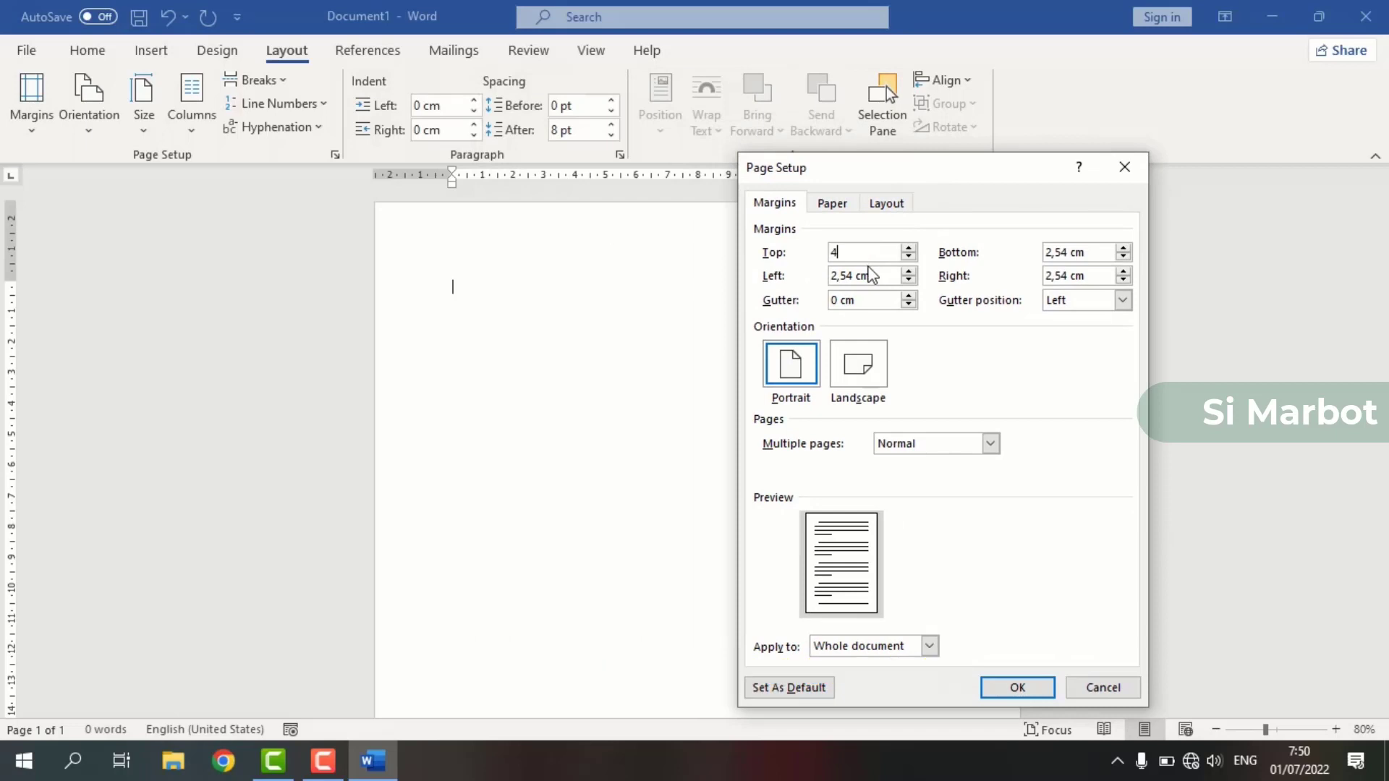
drag(884, 275, 809, 276)
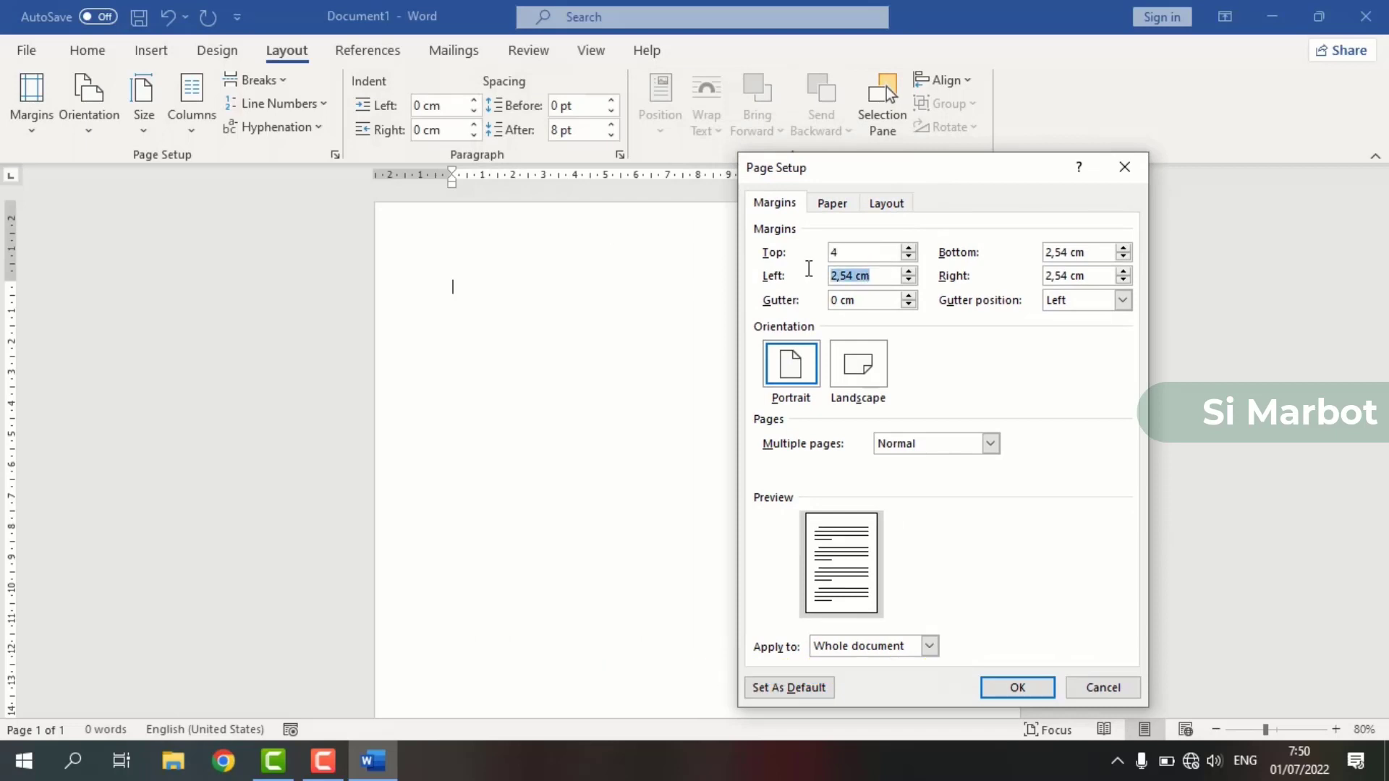
text(4)
drag(1096, 253, 1005, 256)
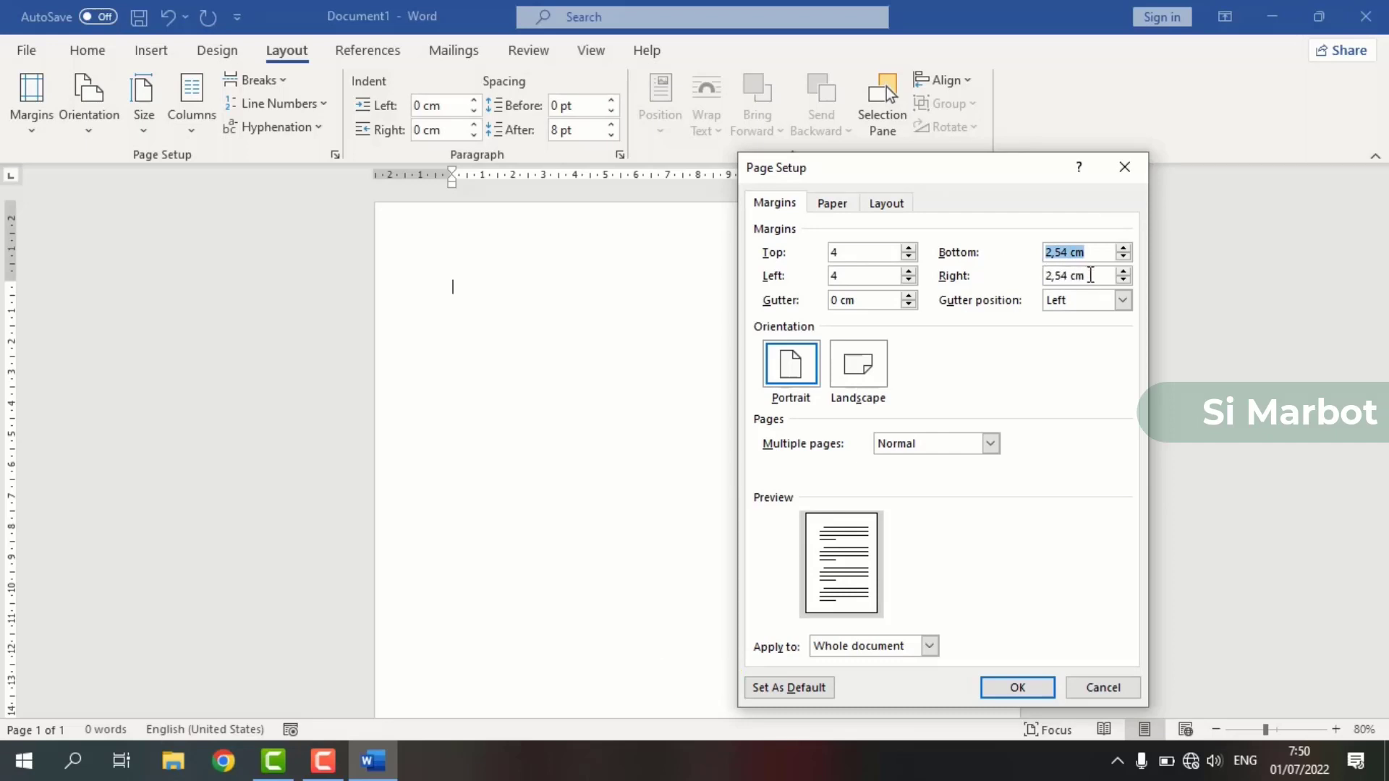
text(3)
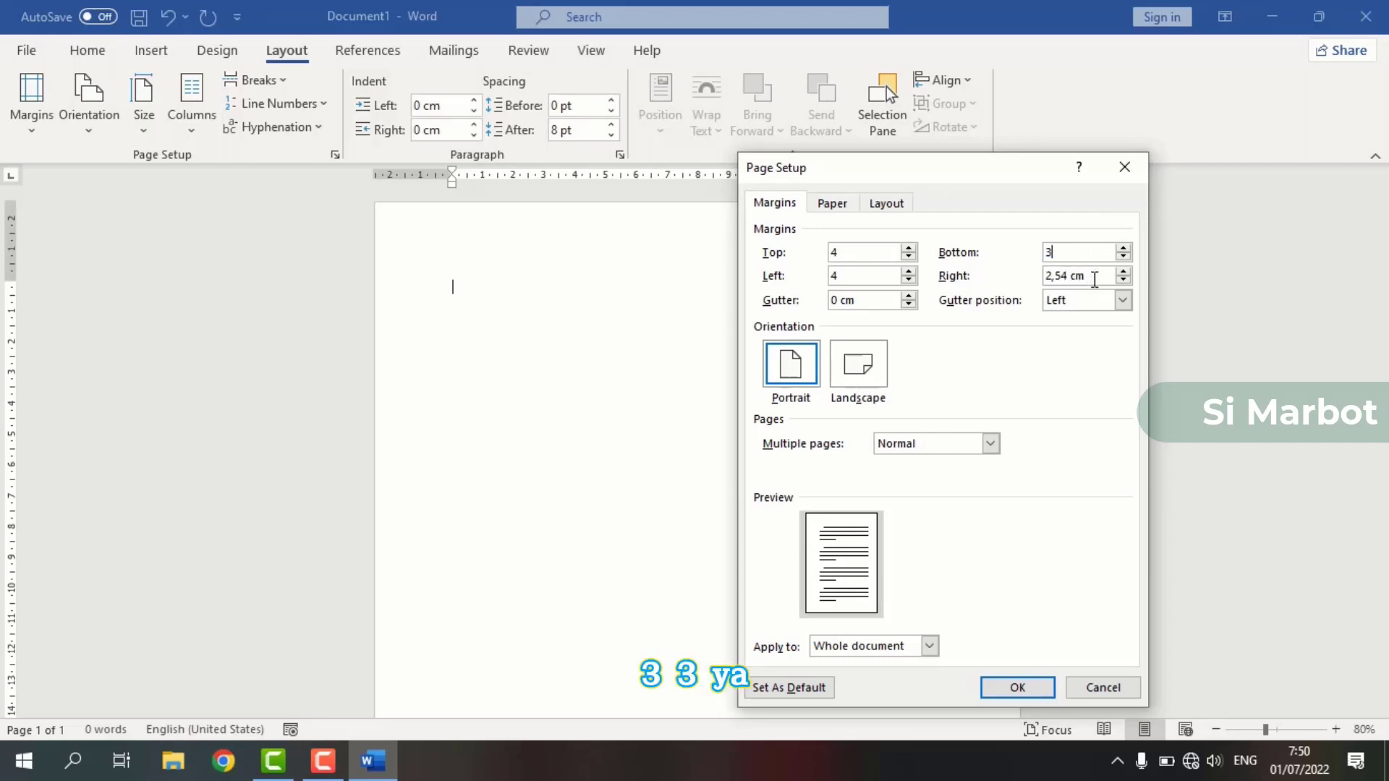
drag(1090, 275, 1030, 277)
text(3)
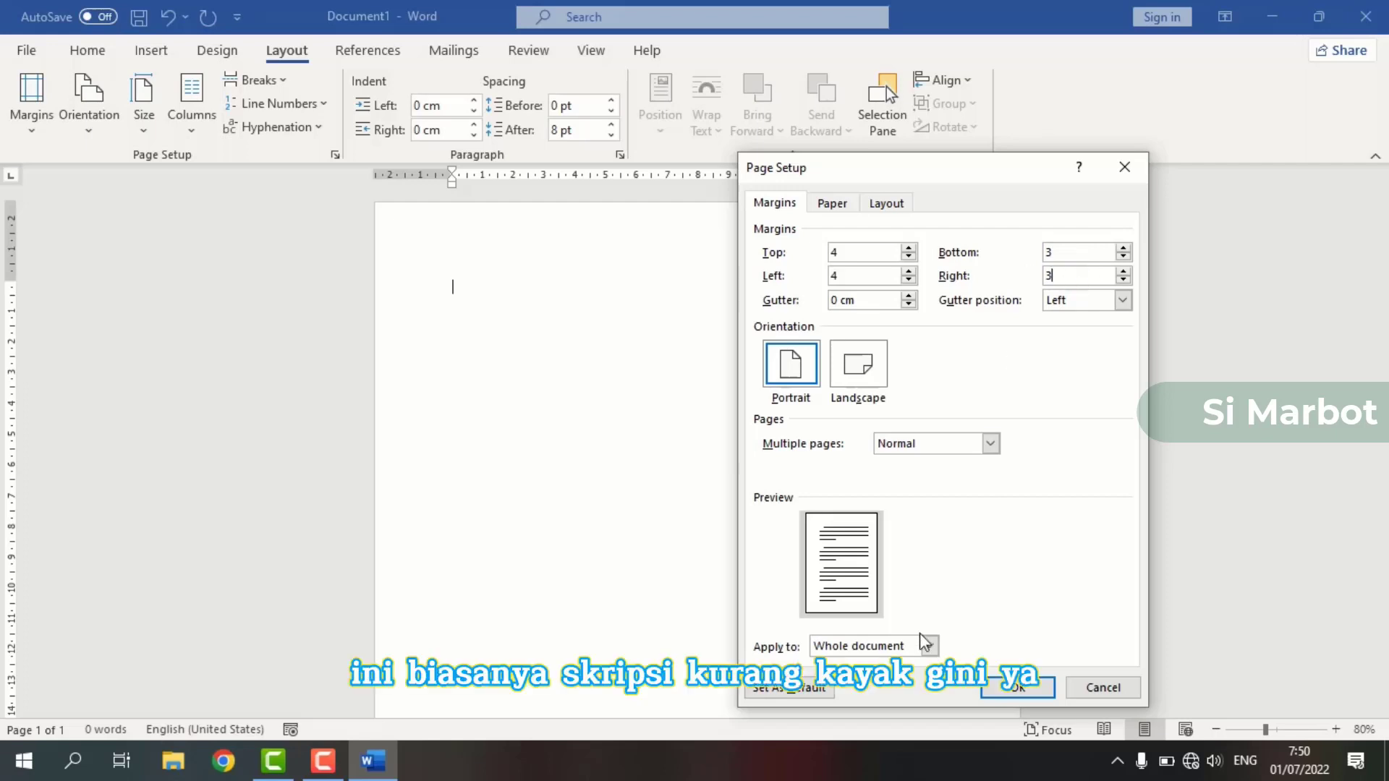
click(988, 687)
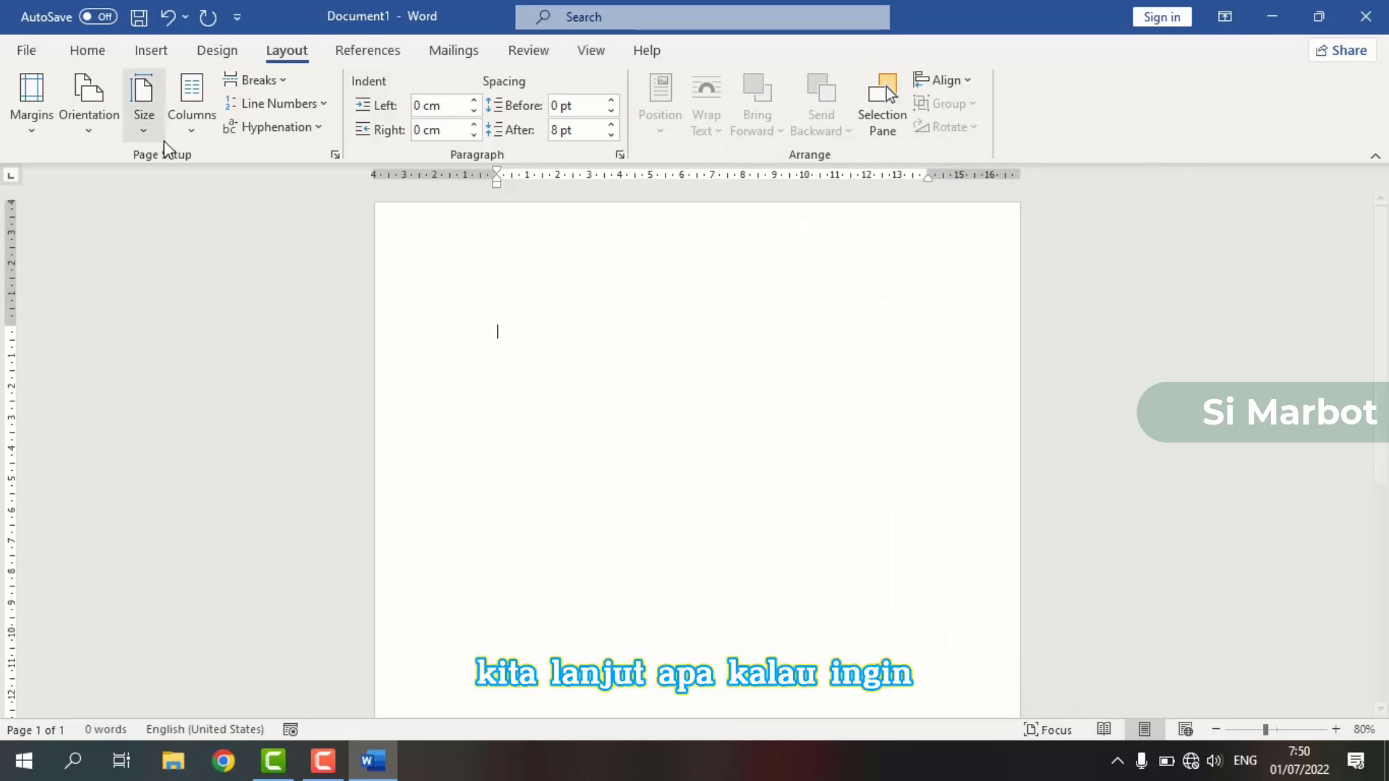
Step: Look over the preset page margins without choosing another and bring up the font formatting options
click(43, 134)
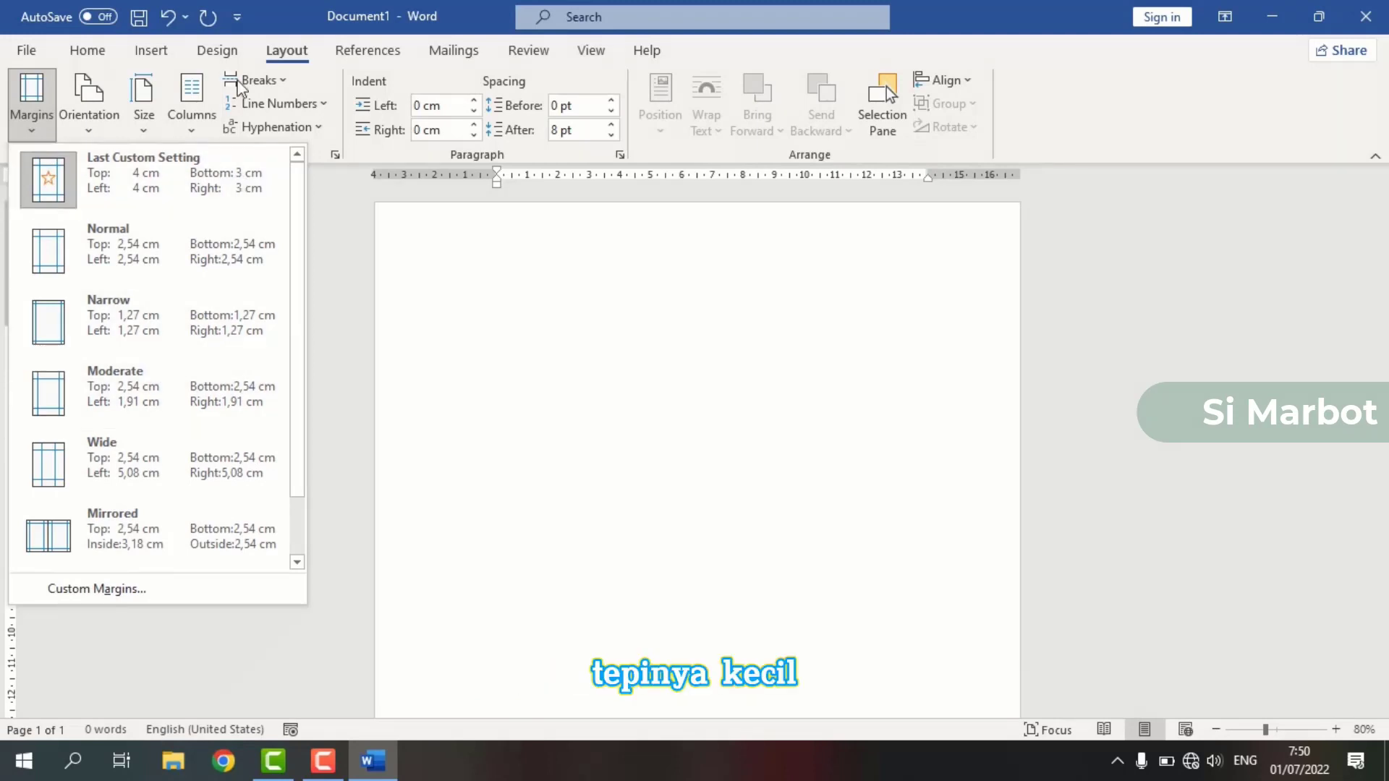
click(269, 61)
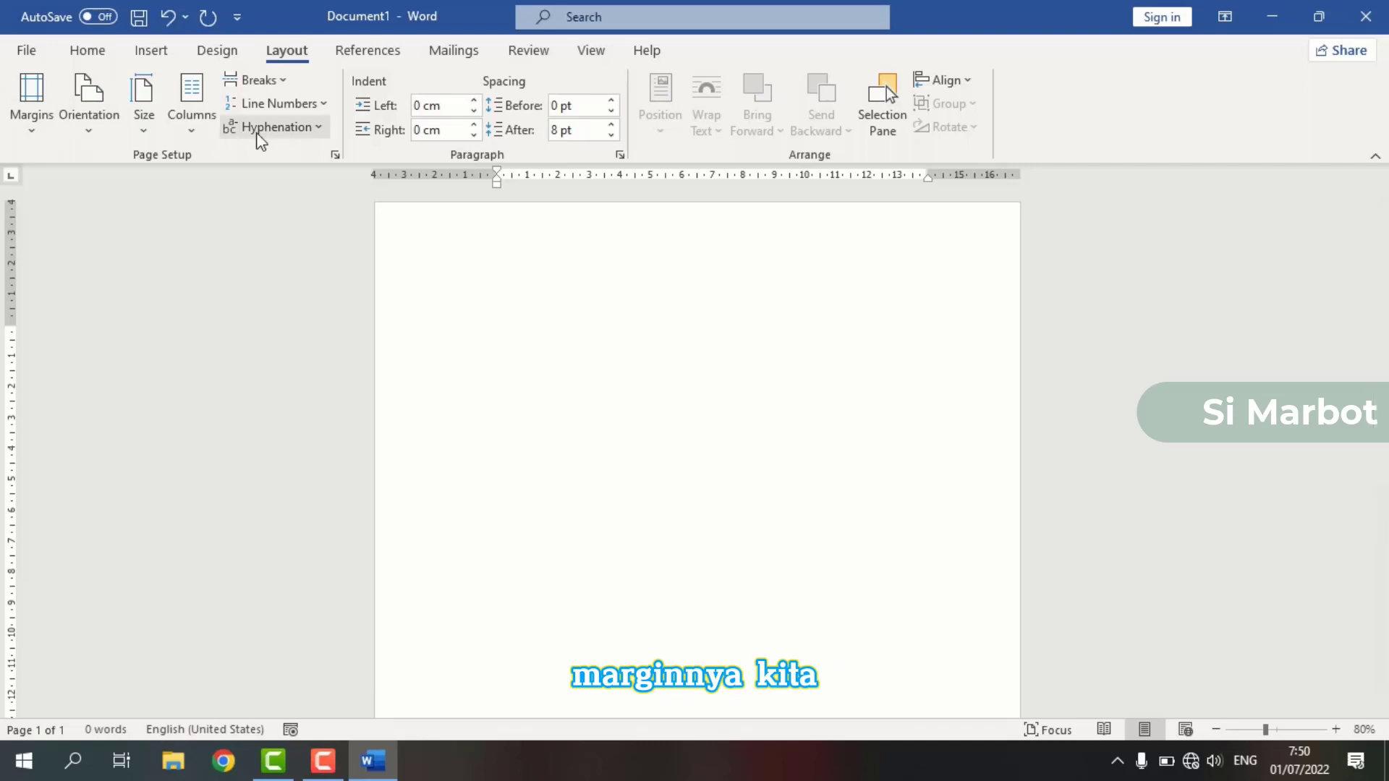
click(91, 55)
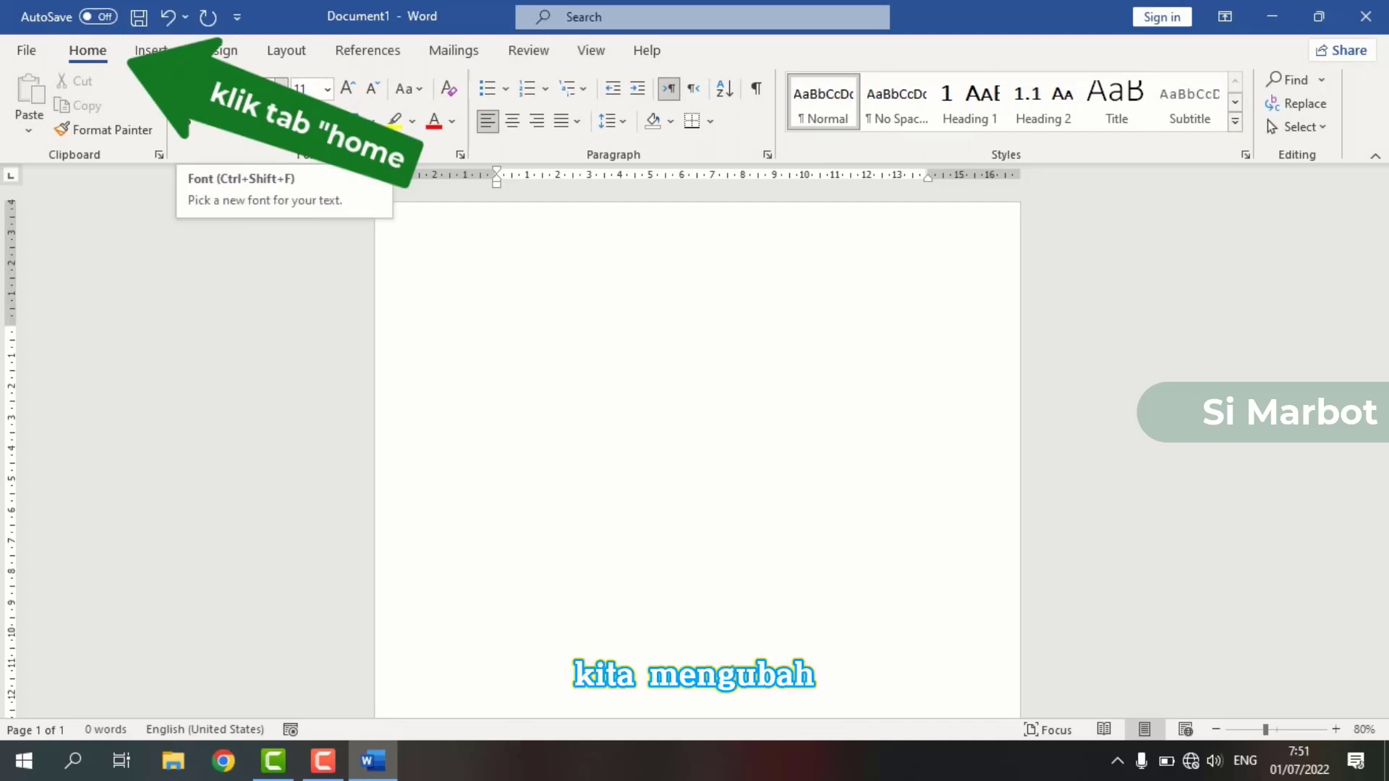
Step: Set the document's font to Times New Roman at size 12
click(281, 90)
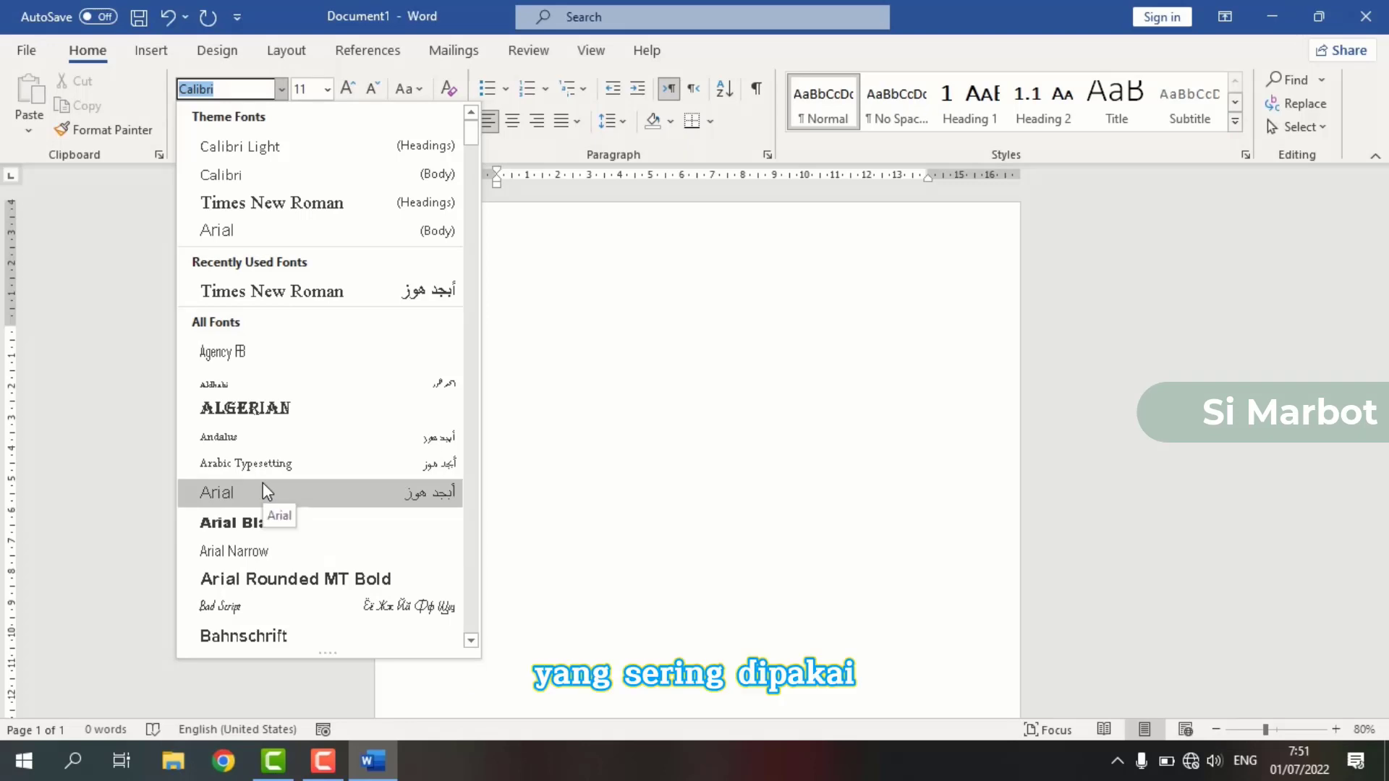
click(276, 203)
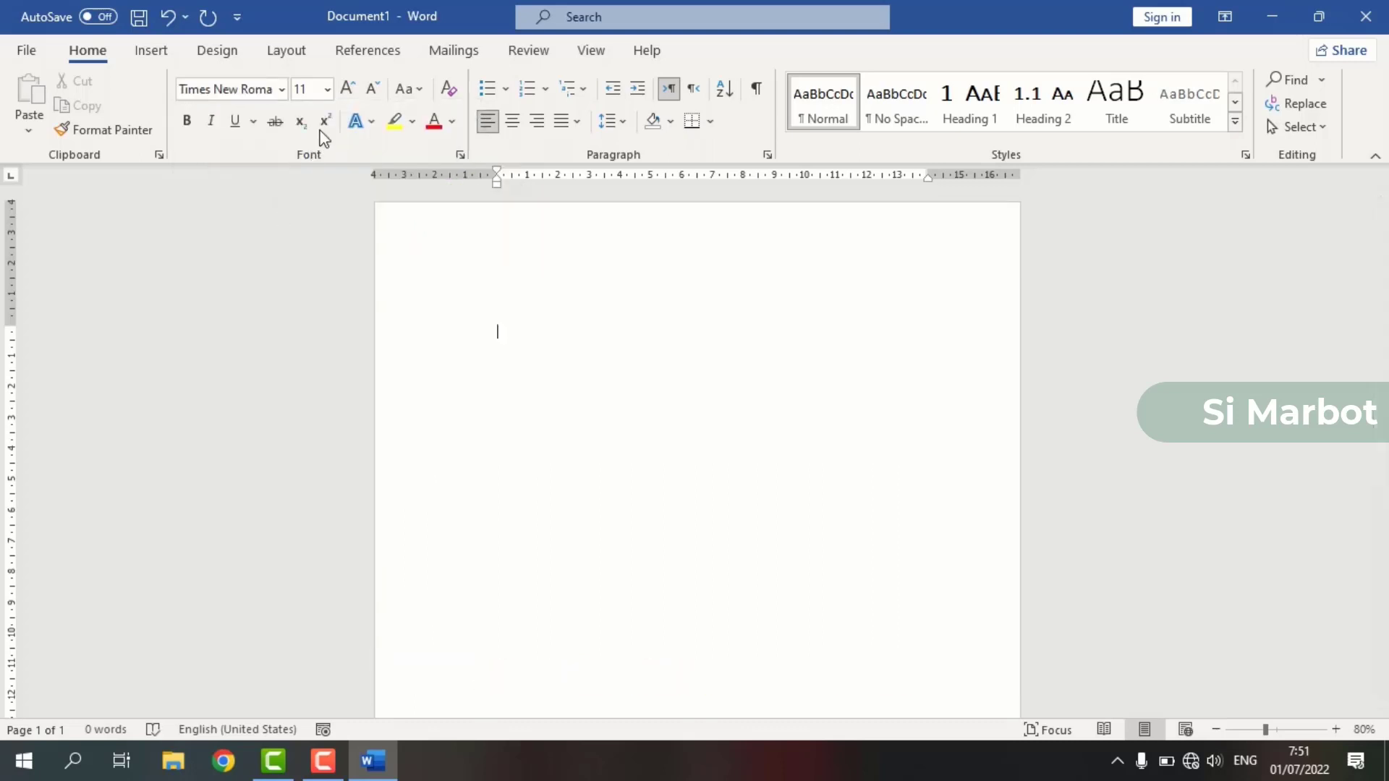
click(328, 90)
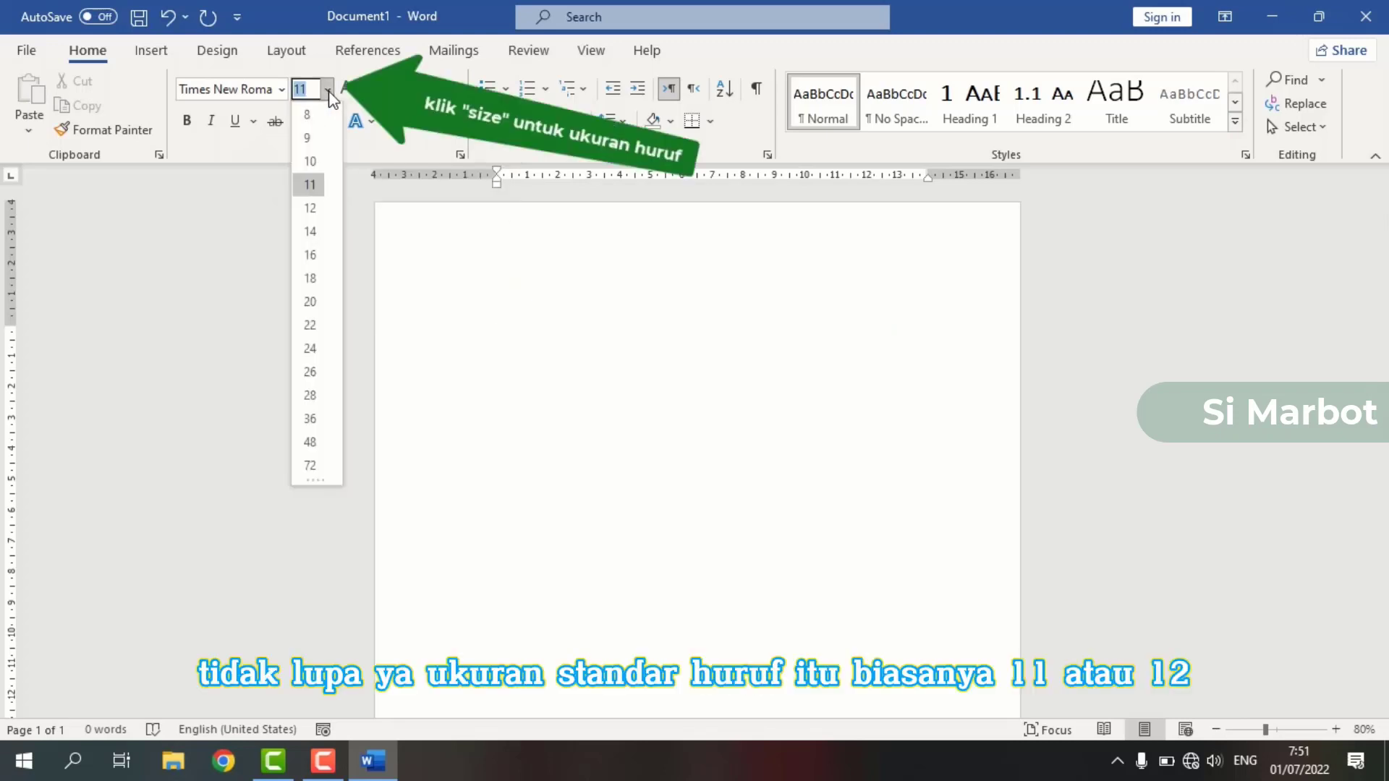
click(314, 209)
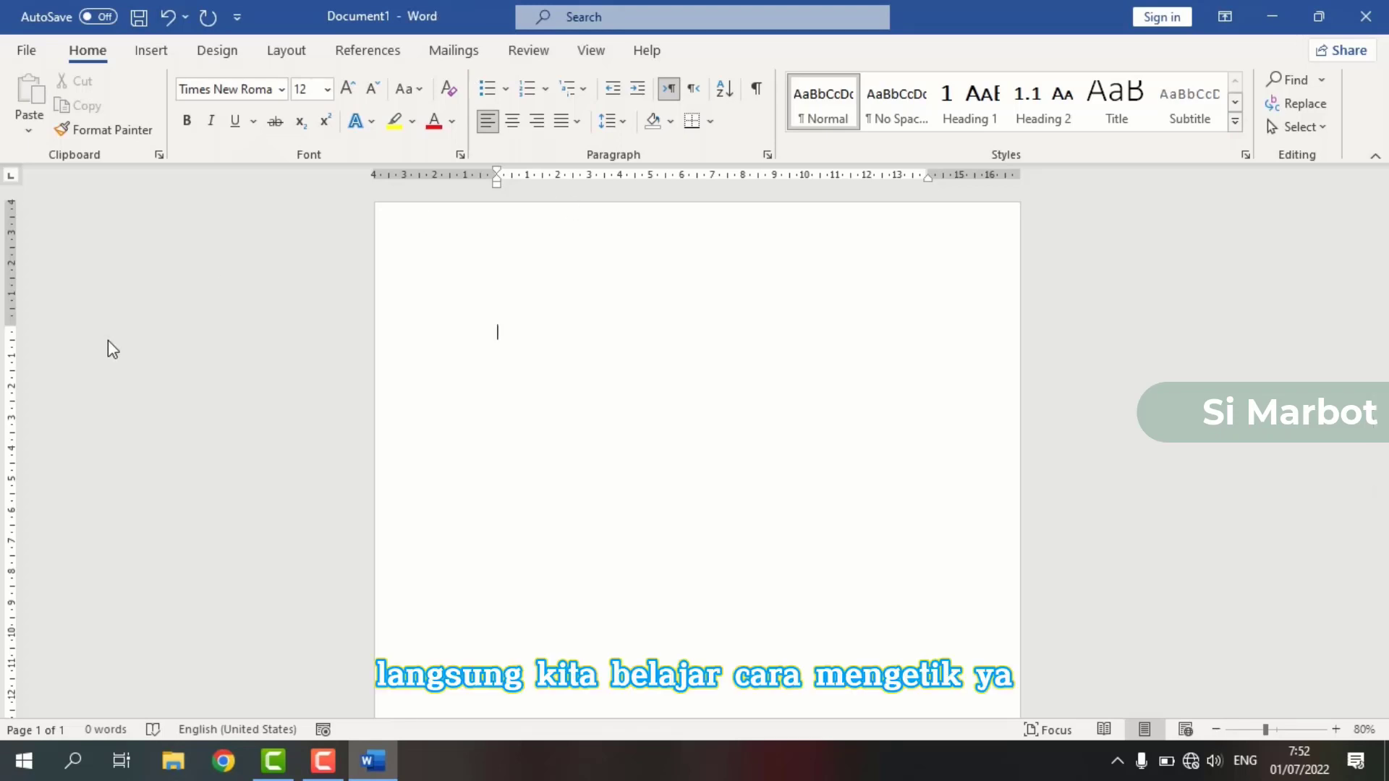
Step: Enter the cover title on two lines: "MAKALAH" and "SHALAT LIMA WAKTU"
click(523, 274)
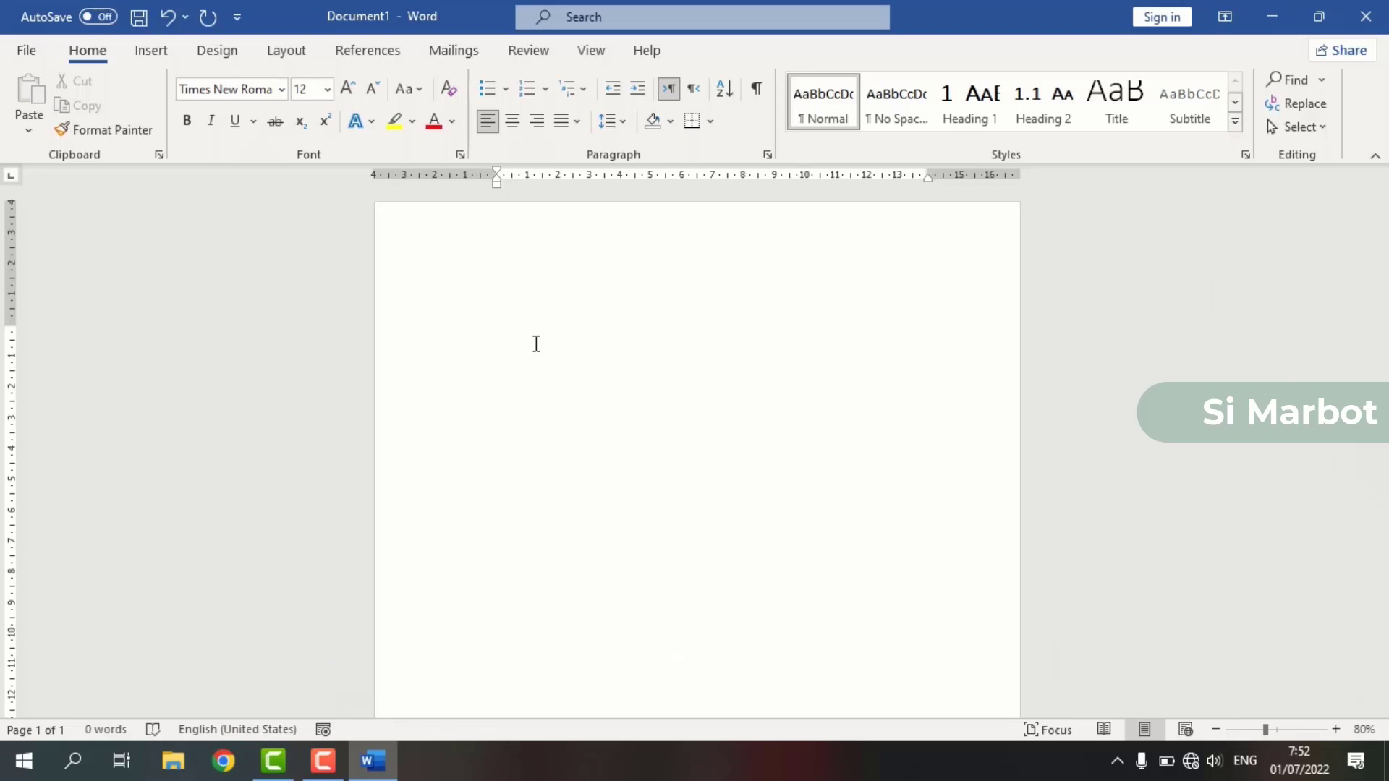
text(MA)
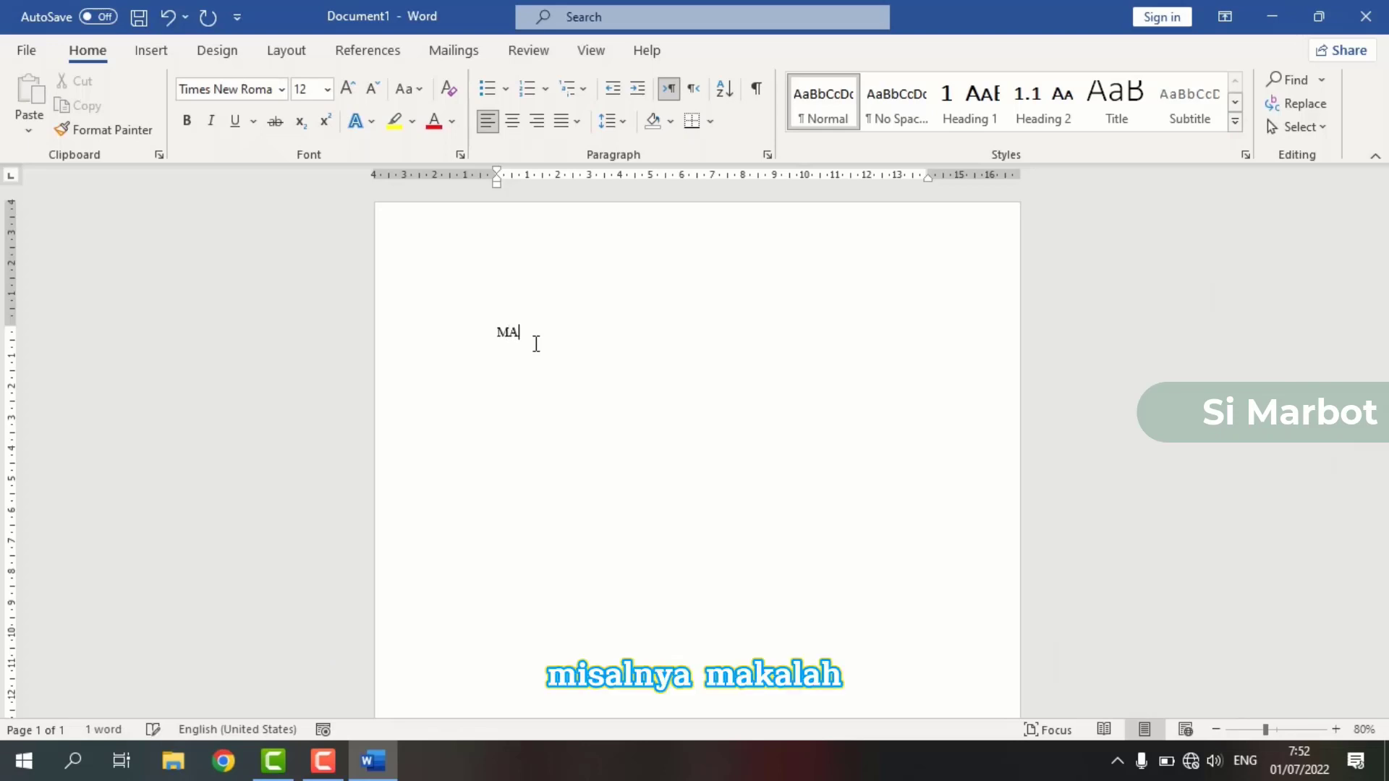
text(KALAH)
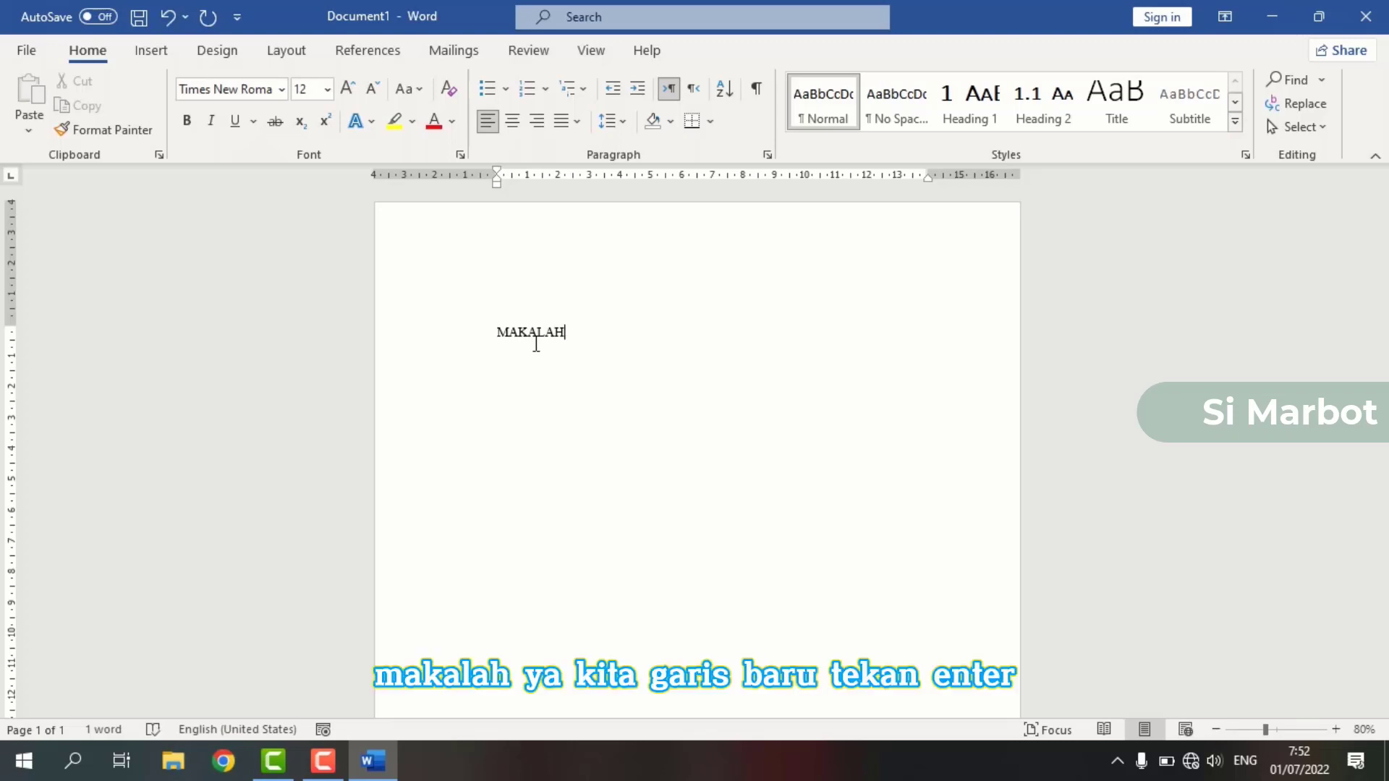
key(Return)
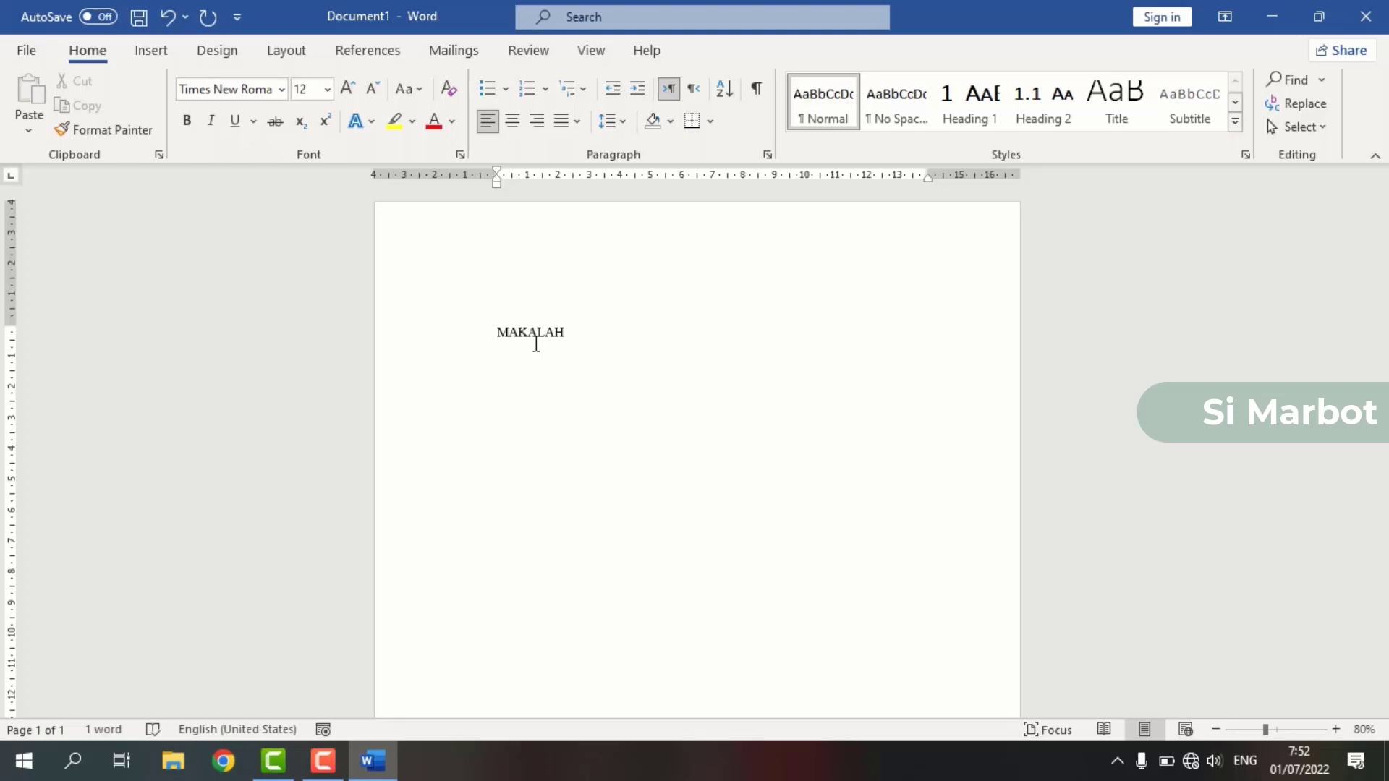
text(SHLAT)
key(BackSpace)
key(BackSpace)
key(BackSpace)
text(ALAT LIMA WAKTU)
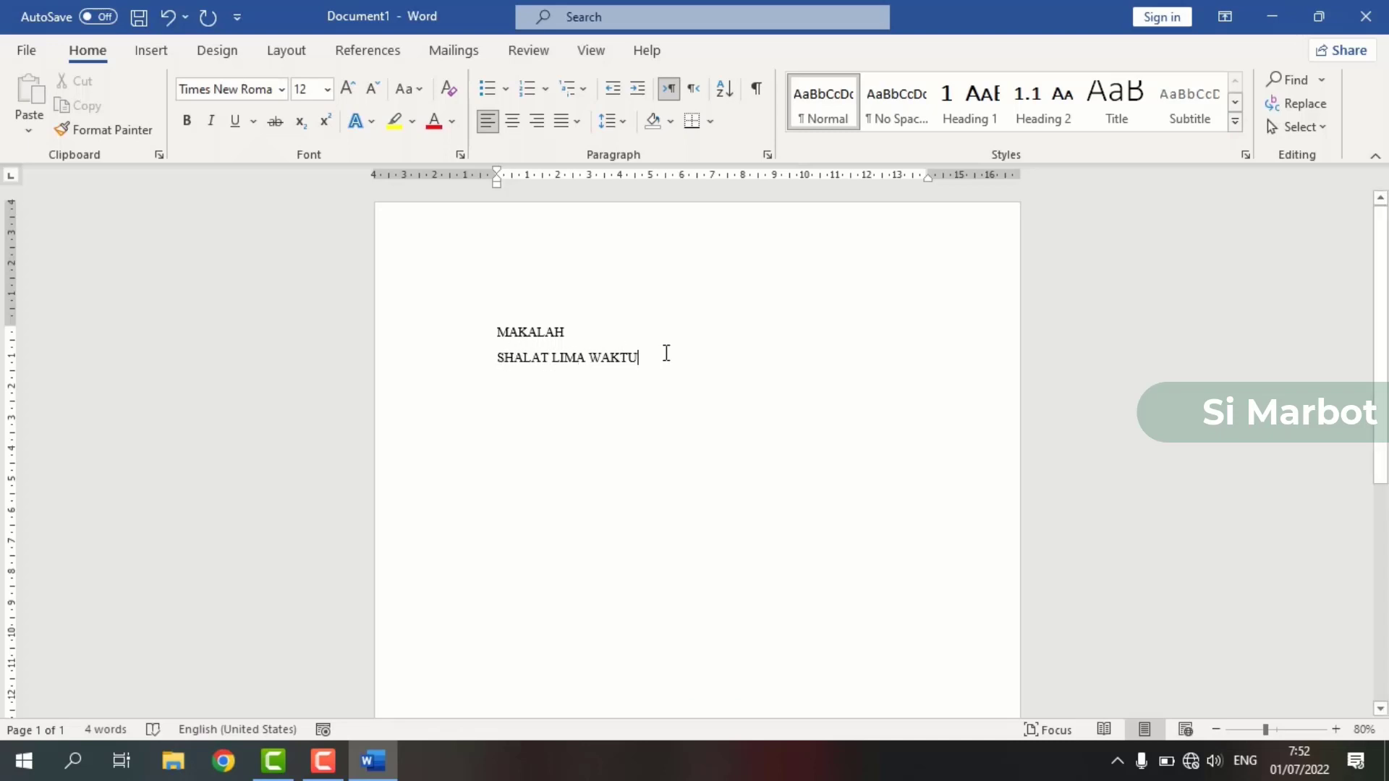
Step: Leave blank lines below the title and add a "NAMA :" line with the student's name, followed by "KELAS : 2"
key(Return)
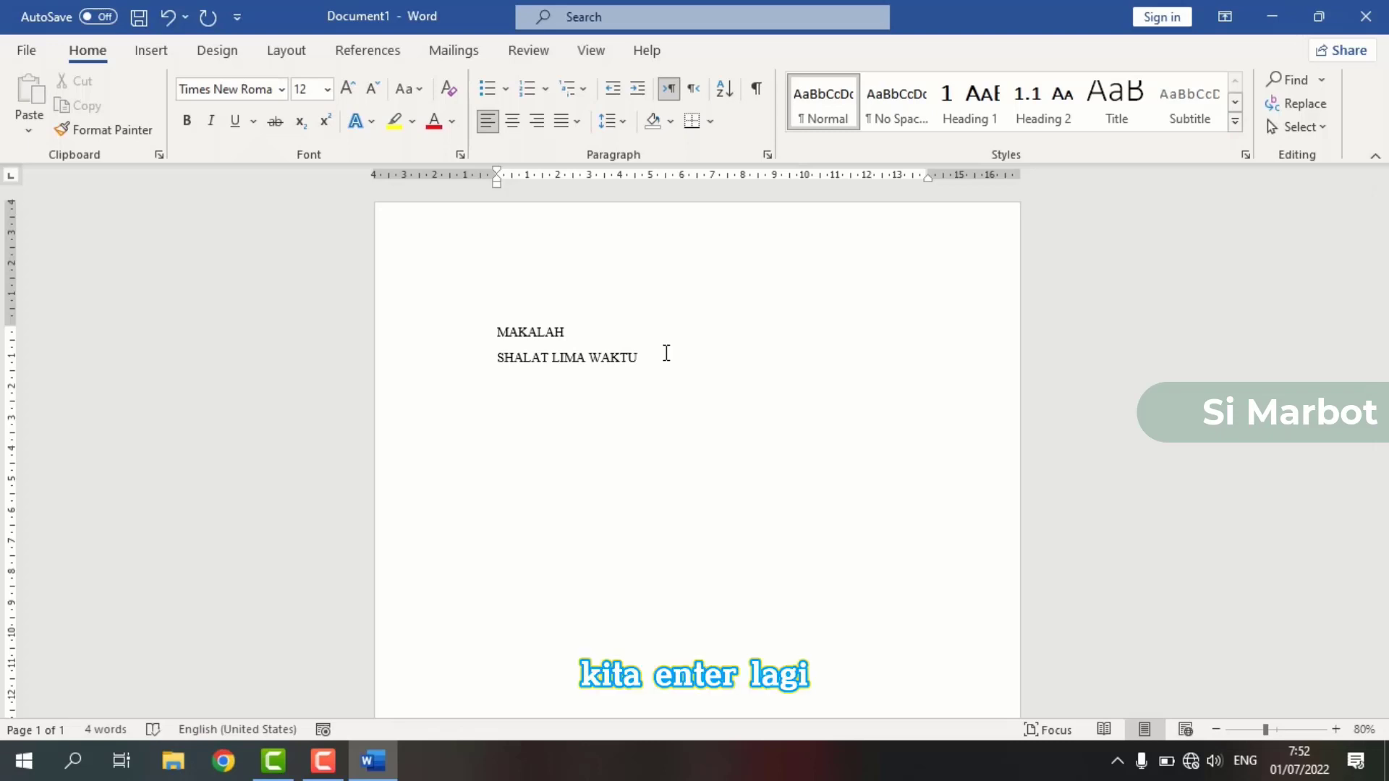
key(Return)
key(Return)
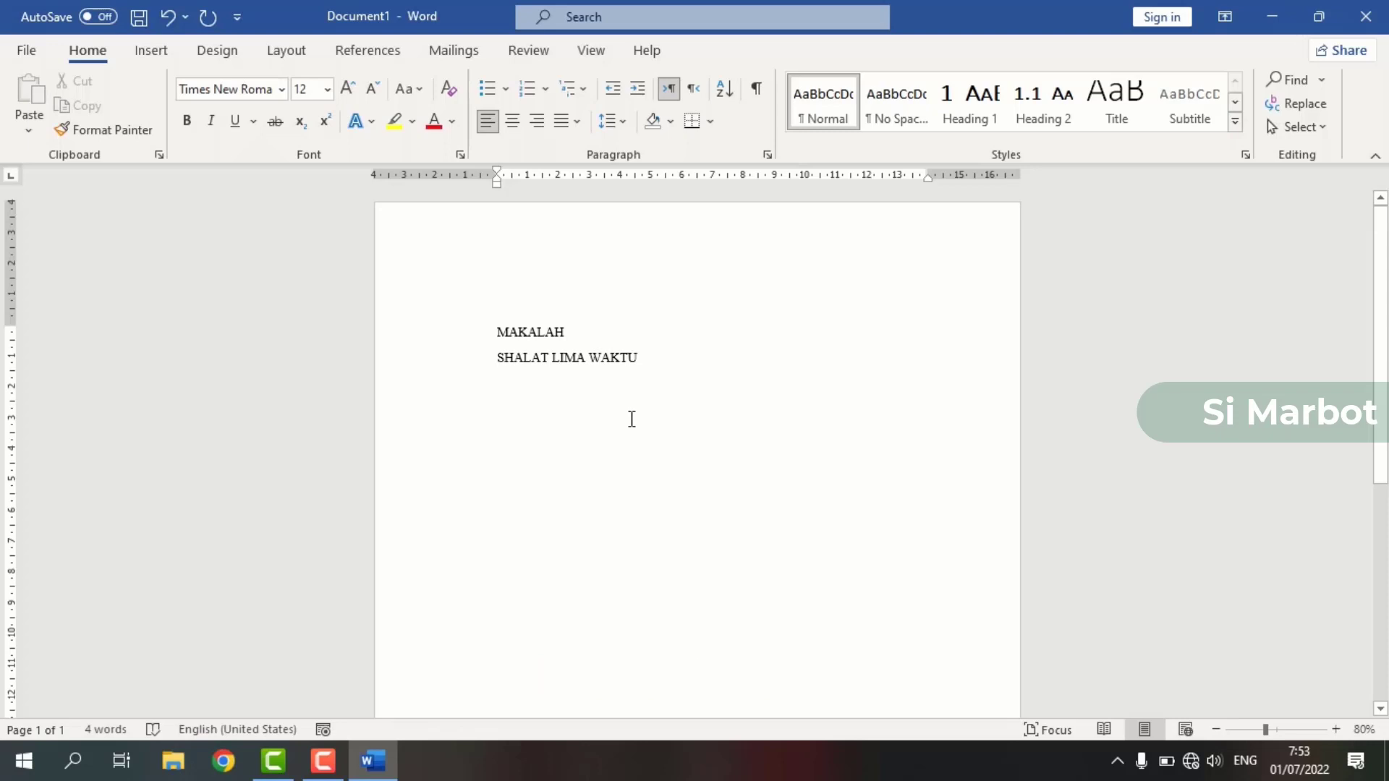
text(NAMA)
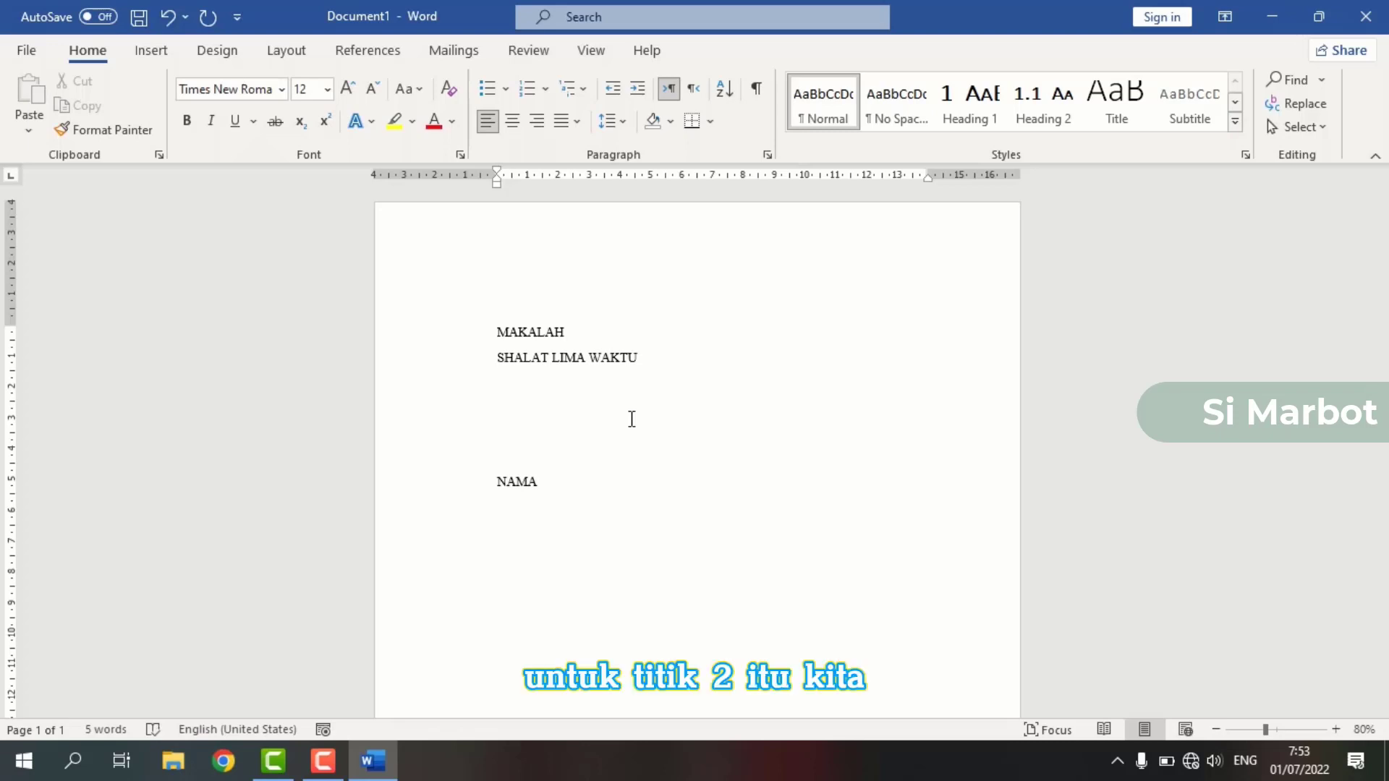
text( : )
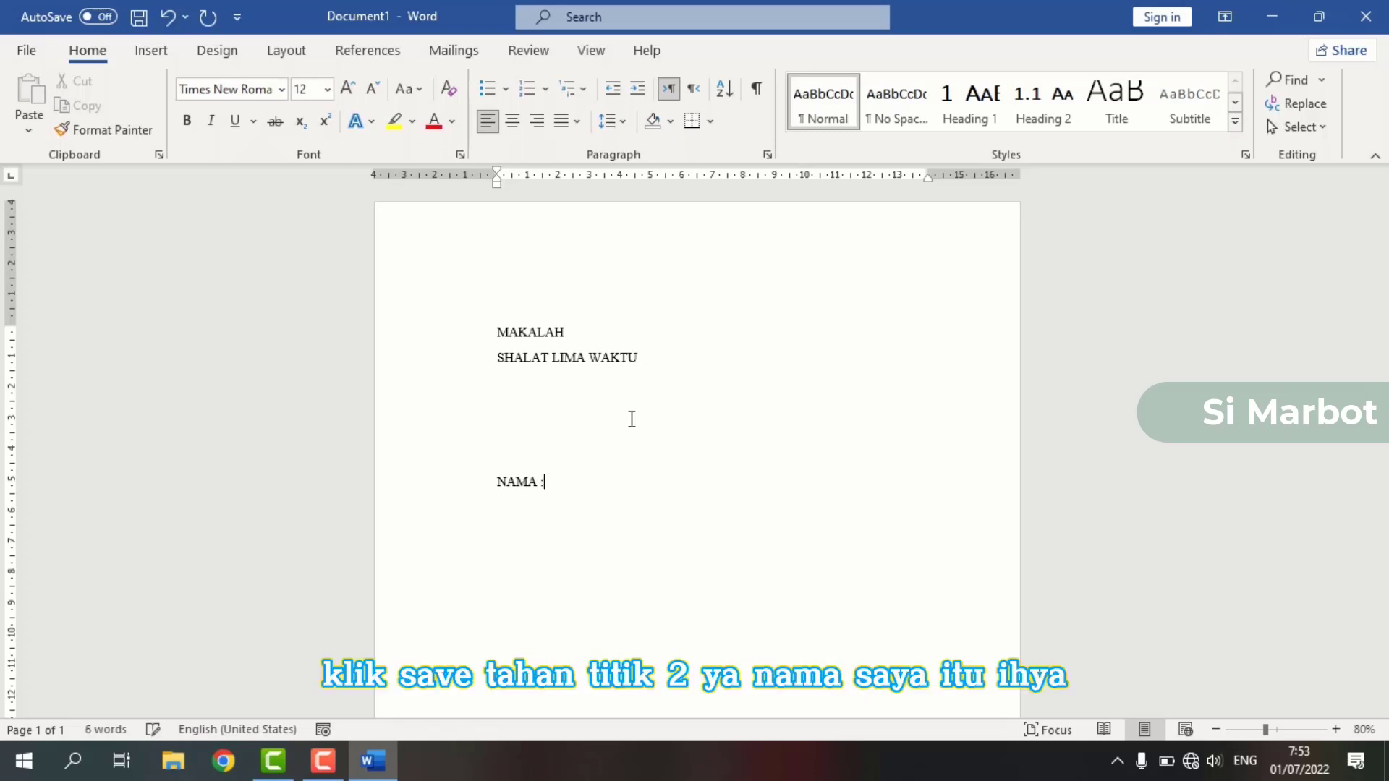
text(IHYA)
key(Return)
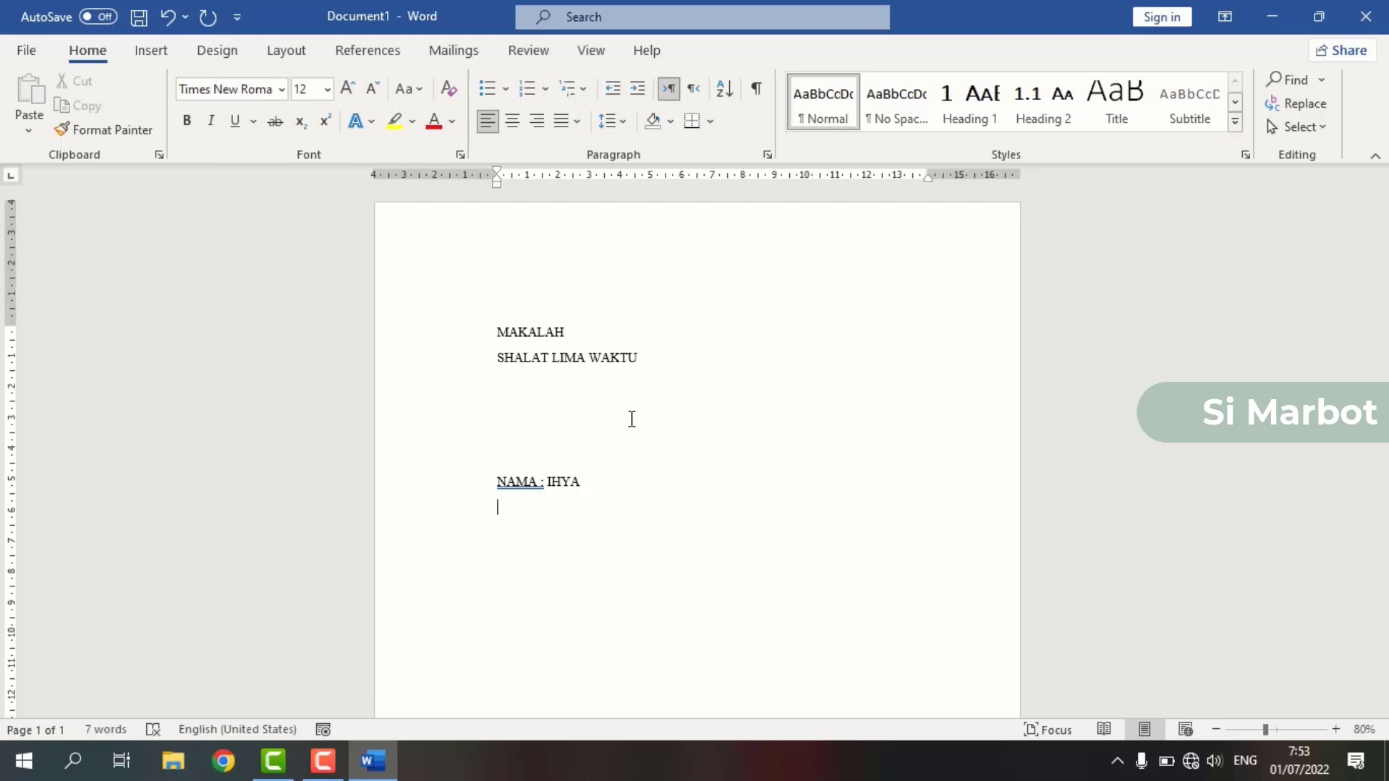
text(KELAS :)
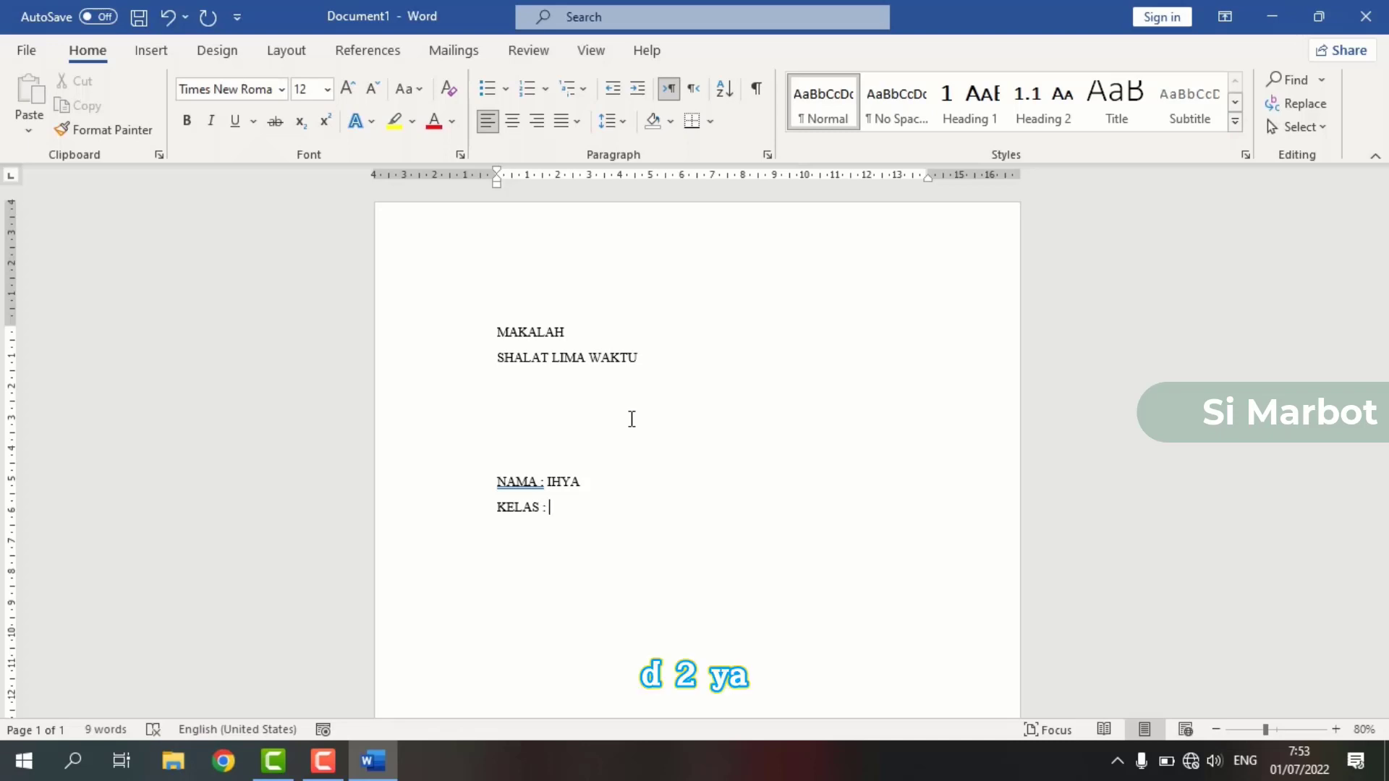
text( 2)
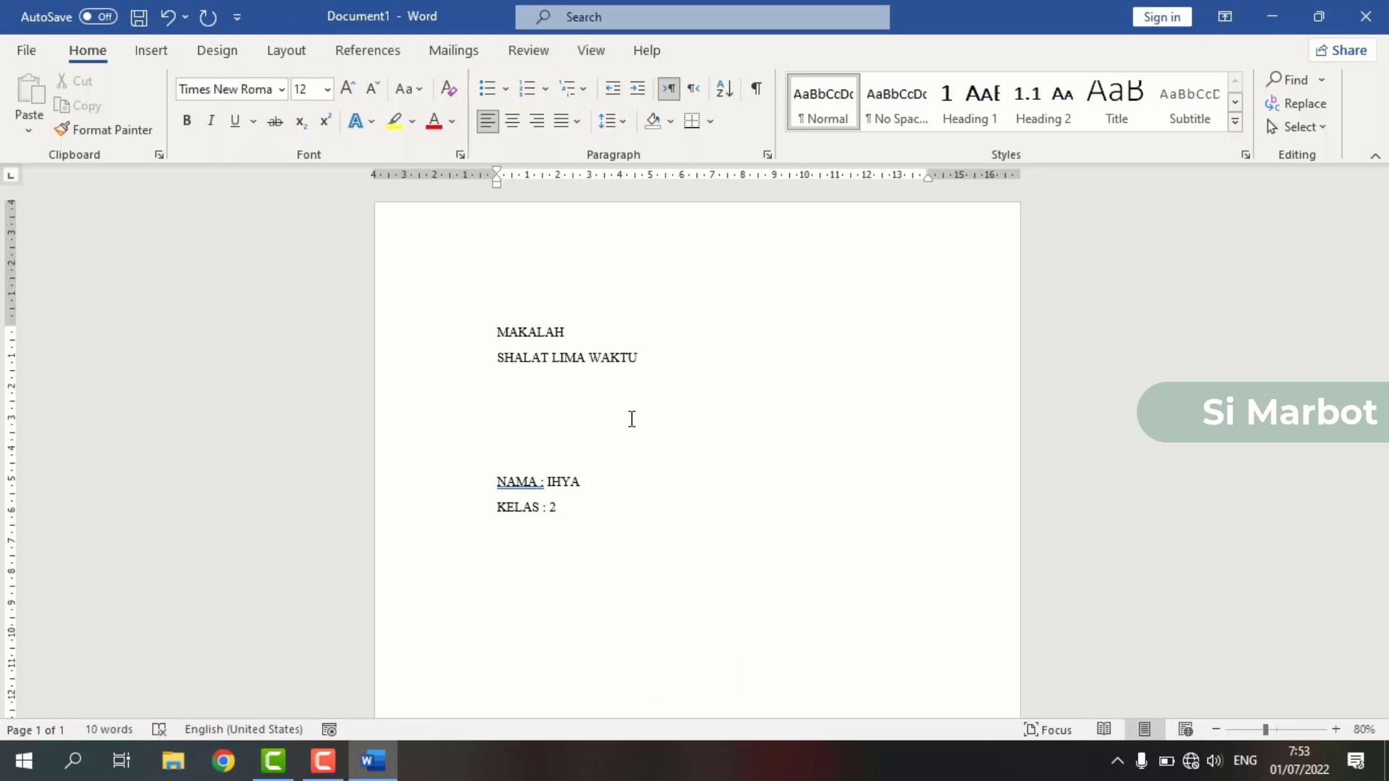
Step: Below a blank line, add the school lines "SMP TERPADU IMAM SYAFI'IYAH", "SERANG-BANTEN" and "2022"
key(Return)
text(SMP TERPADU IMAM SYA)
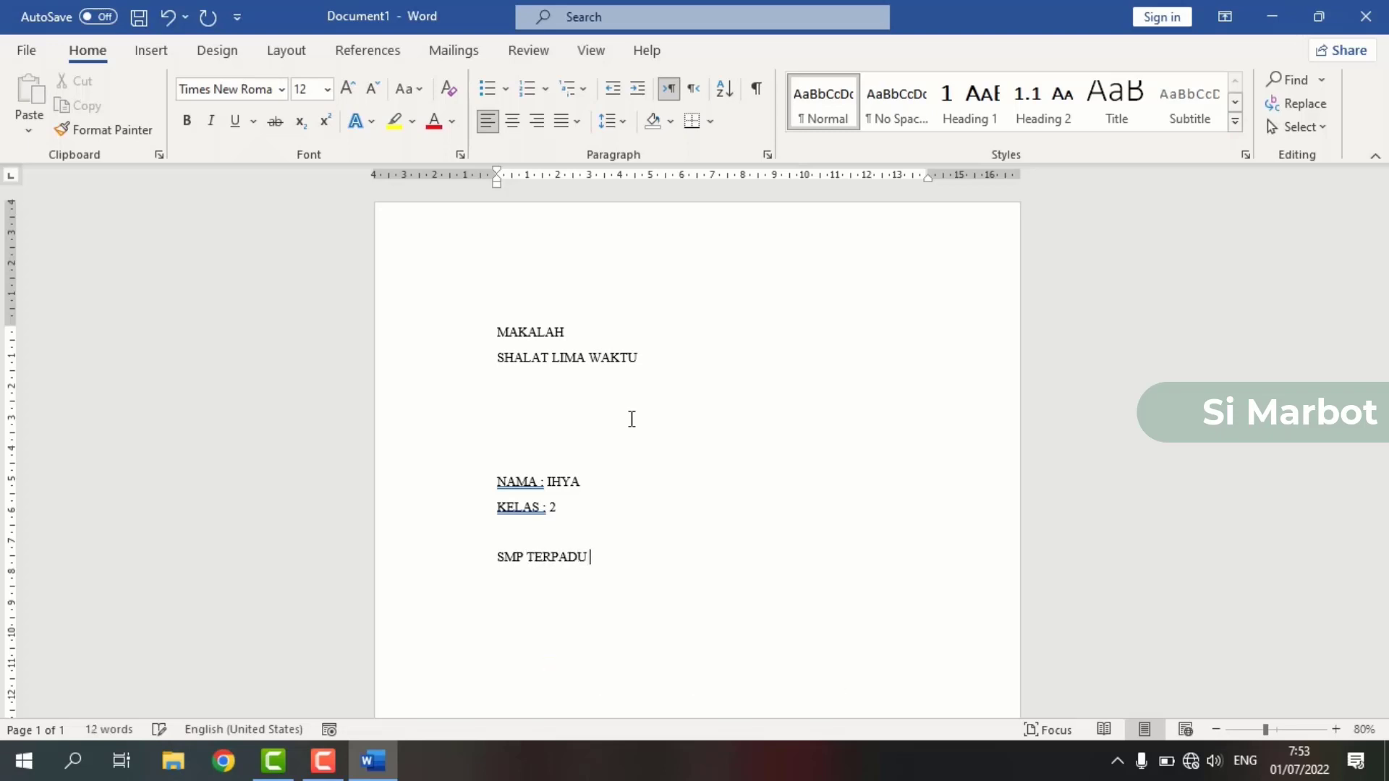
text(FI'I)
text(YAH)
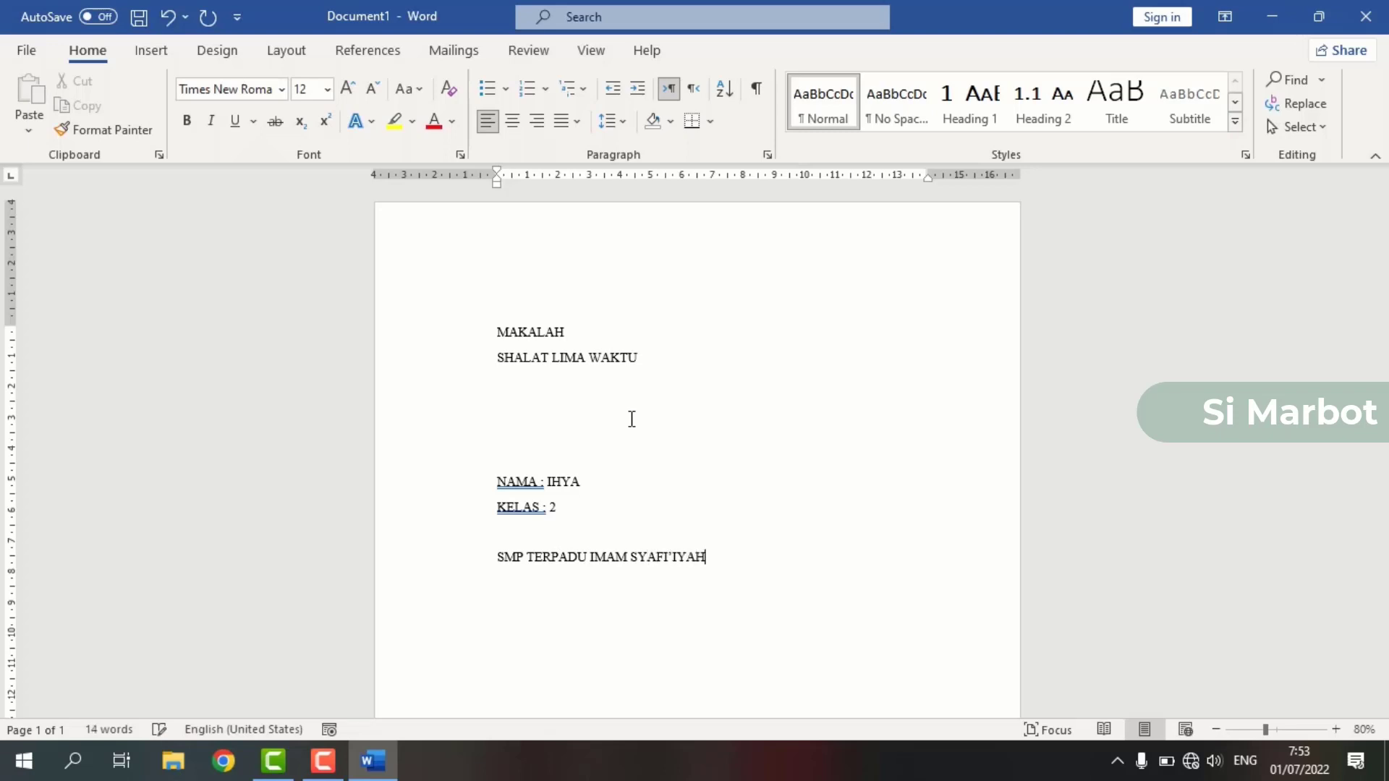
text(SERANG-B)
text(ANTEN )
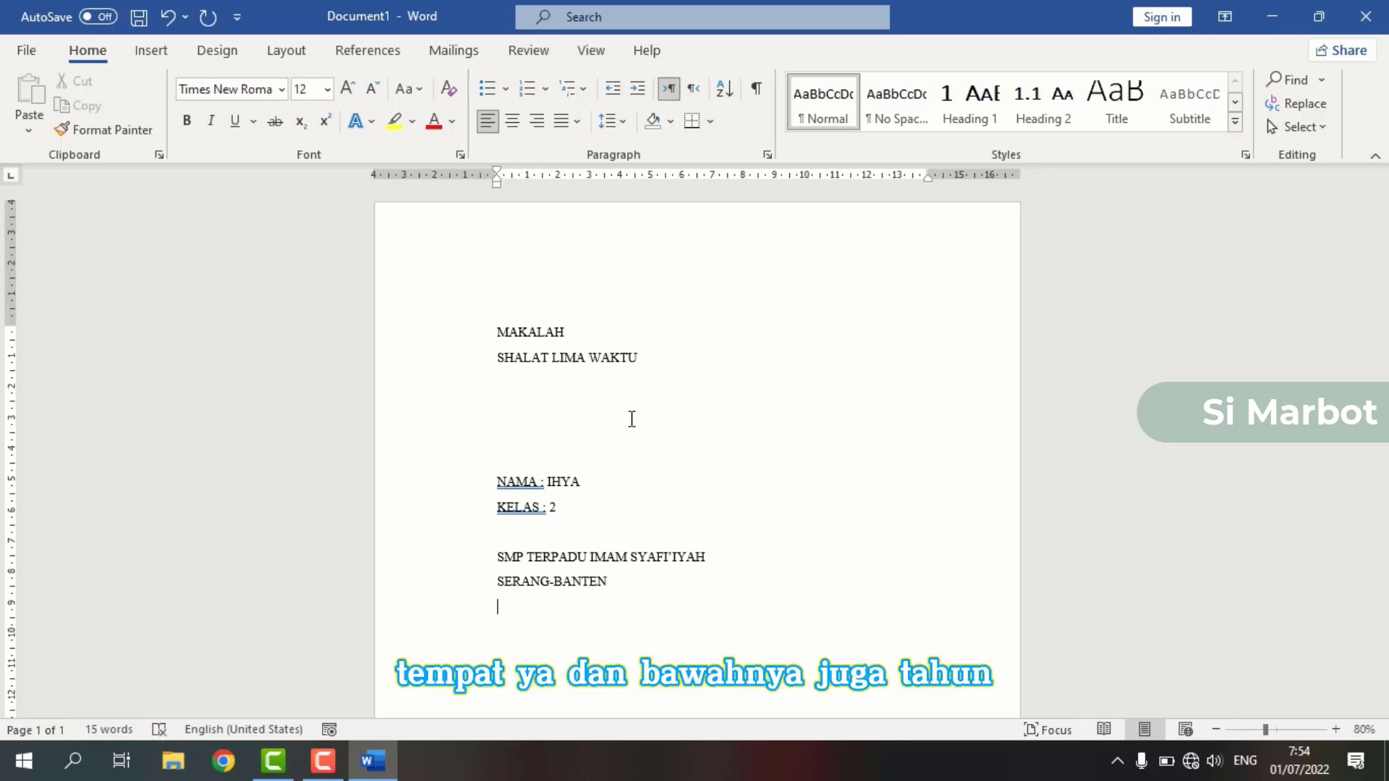
text(202)
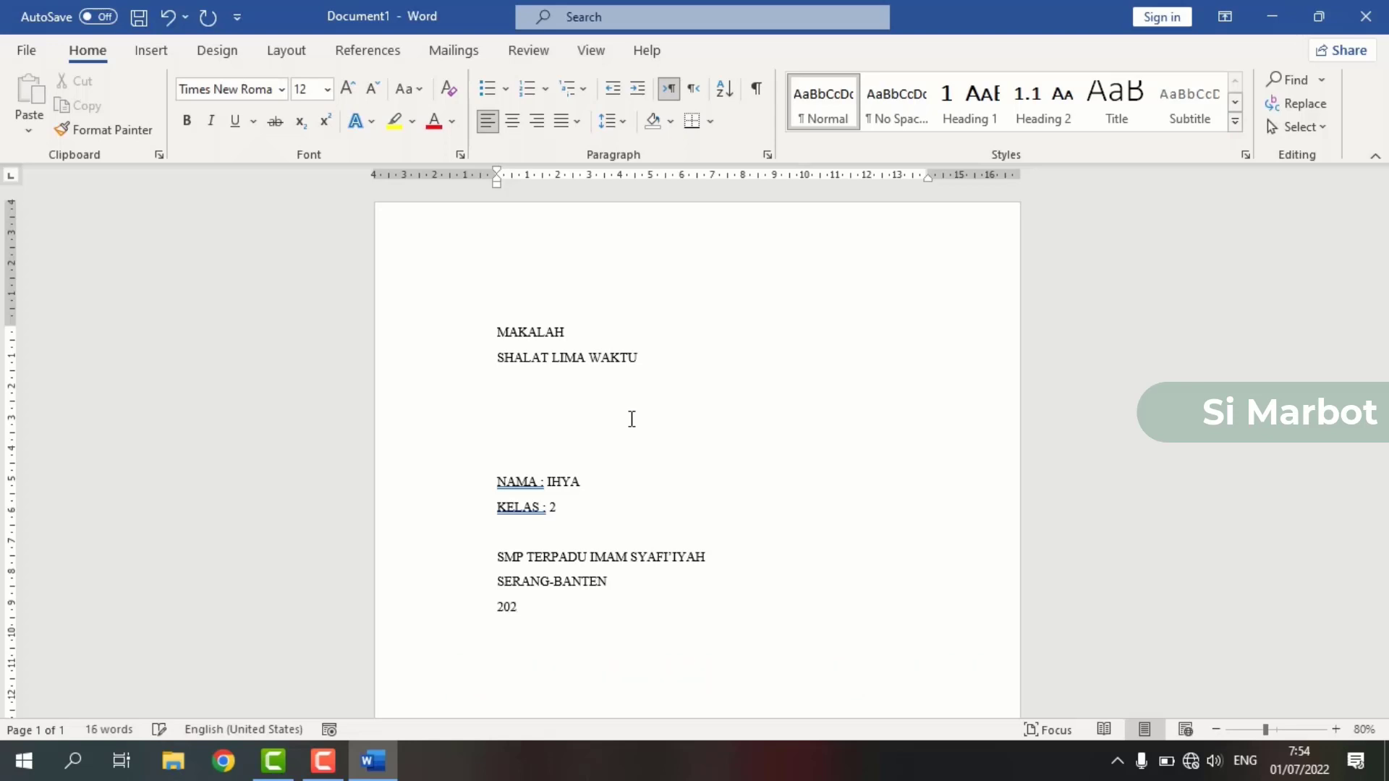
text(2)
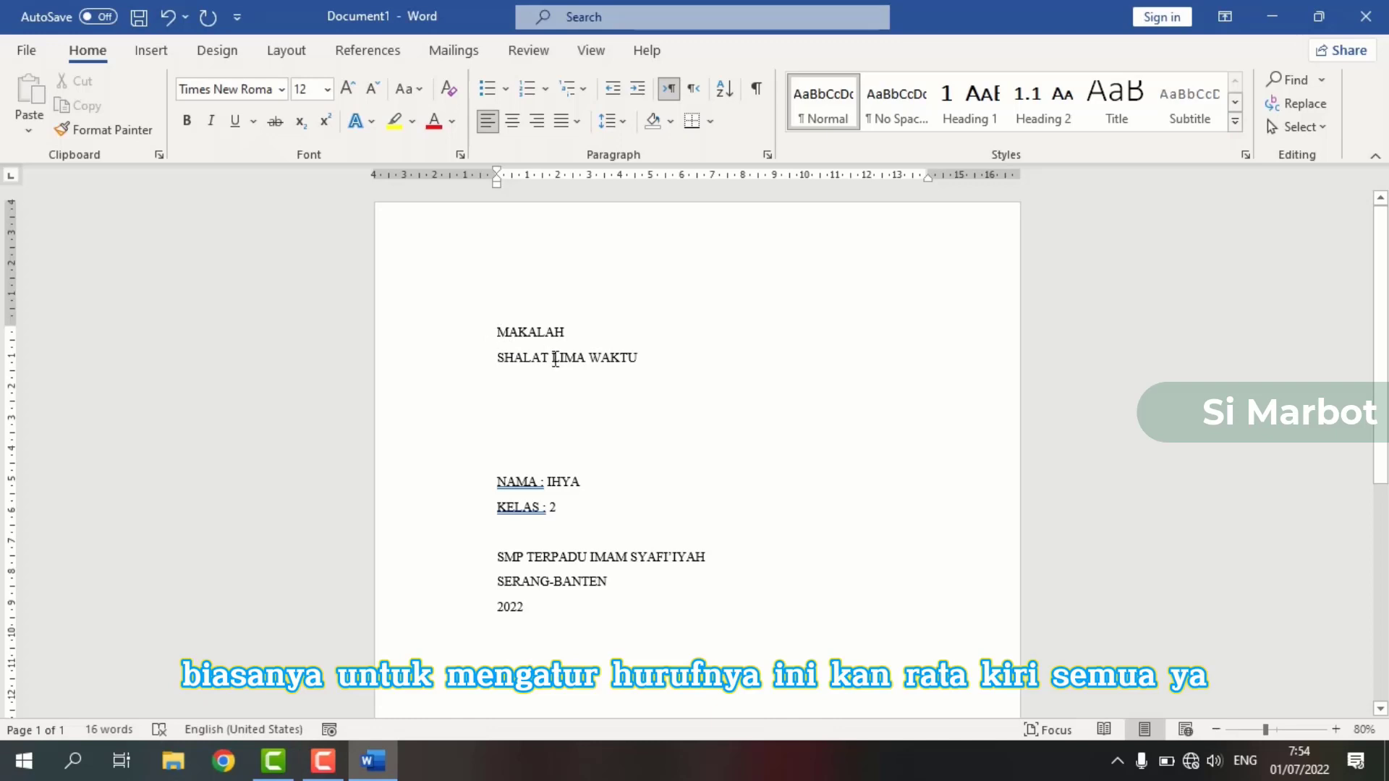
Step: Select all the cover text from MAKALAH through 2022
scroll(556, 359, down, 2)
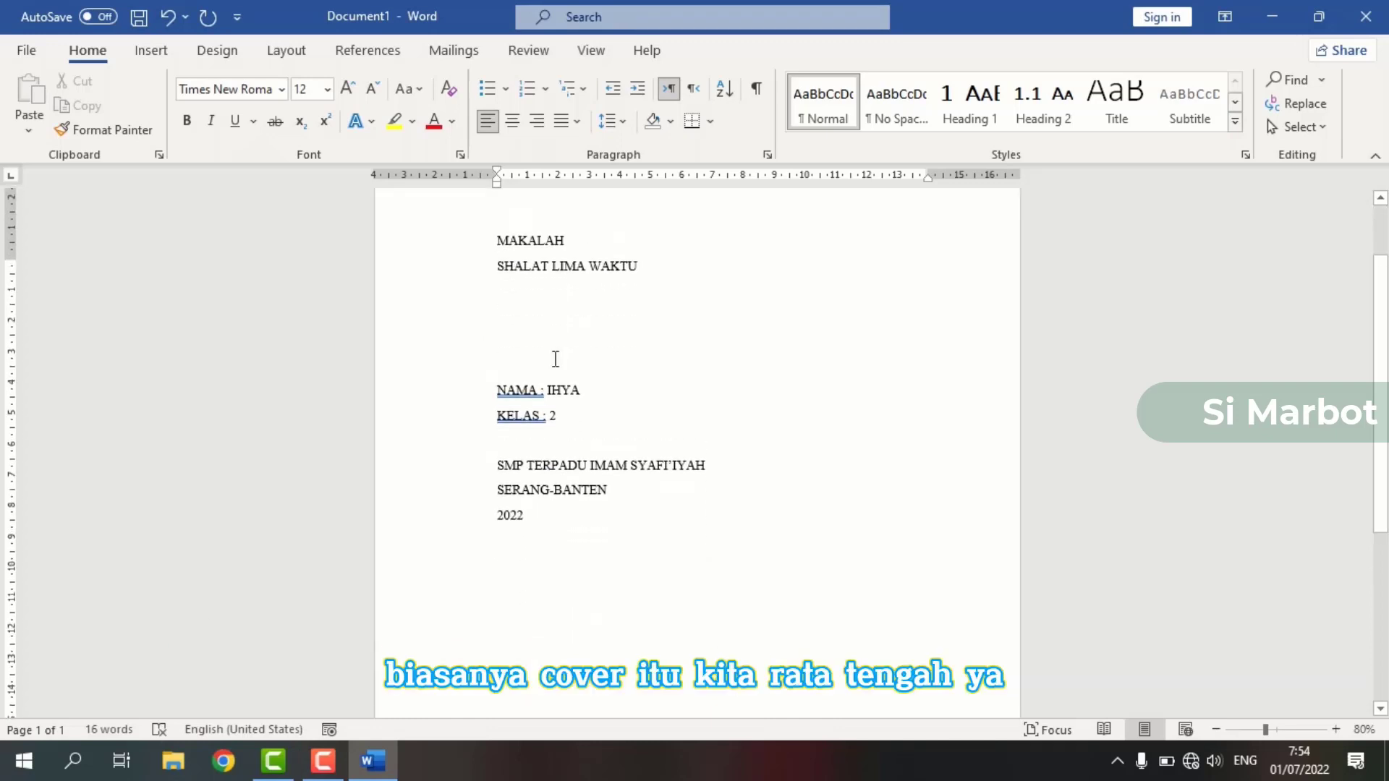
scroll(556, 359, up, 2)
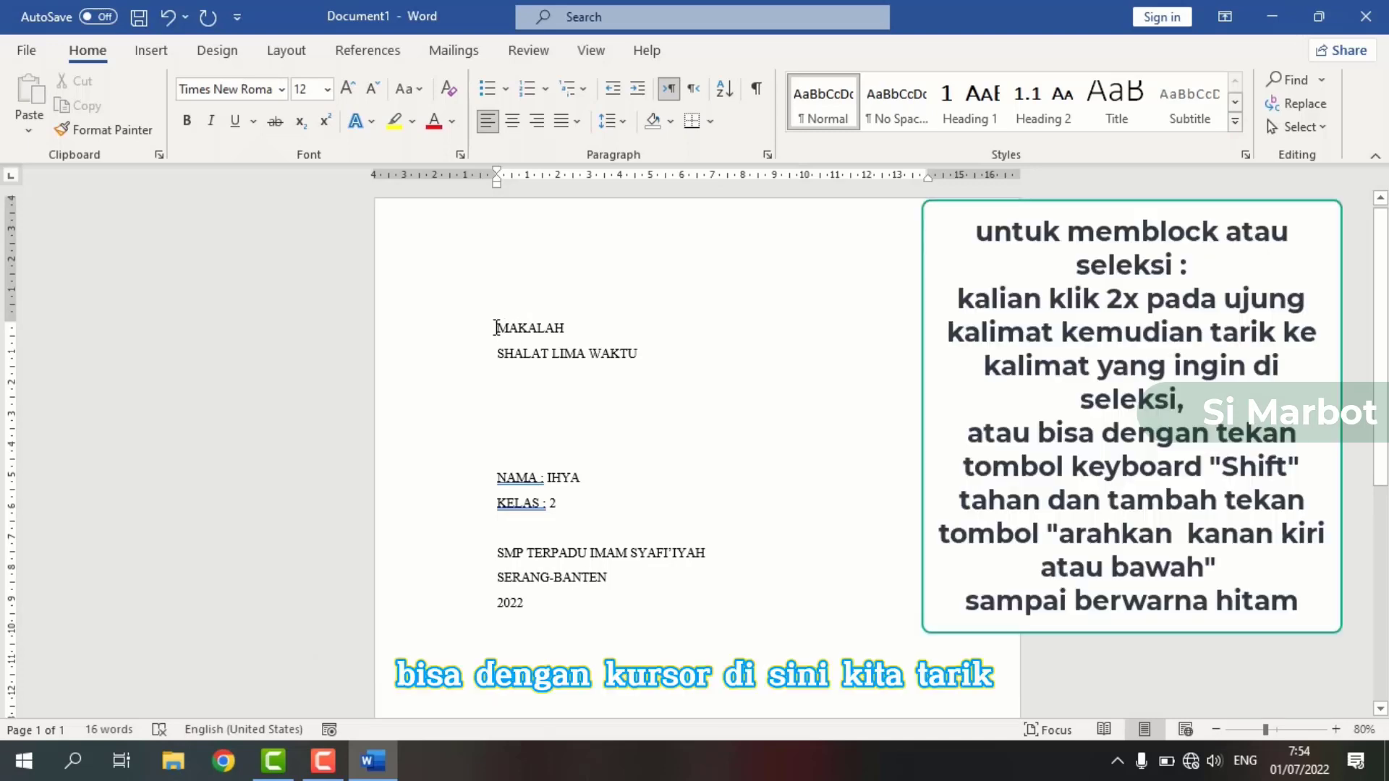
drag(496, 329, 649, 607)
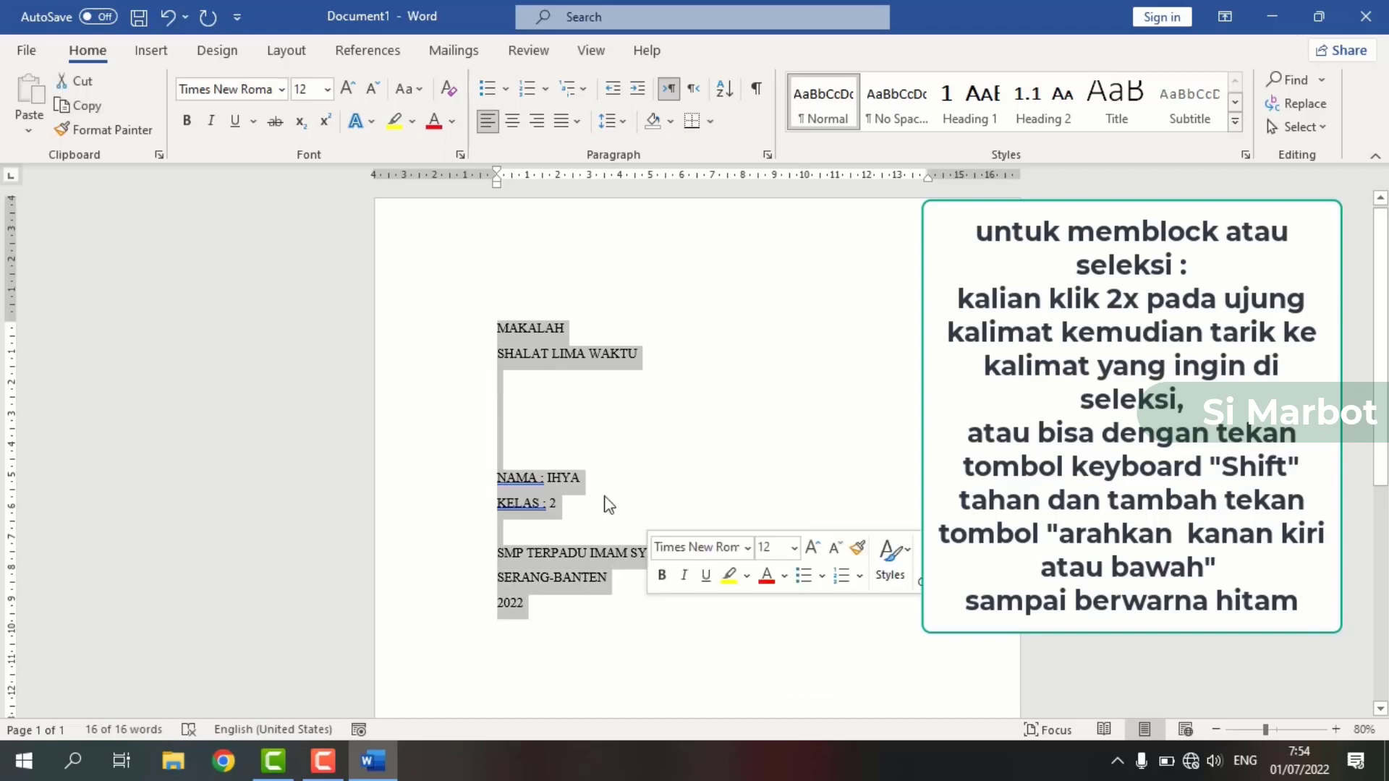
Step: Place the cursor before MAKALAH, extend a selection by characters and lines through 2022, and deselect the text
click(487, 327)
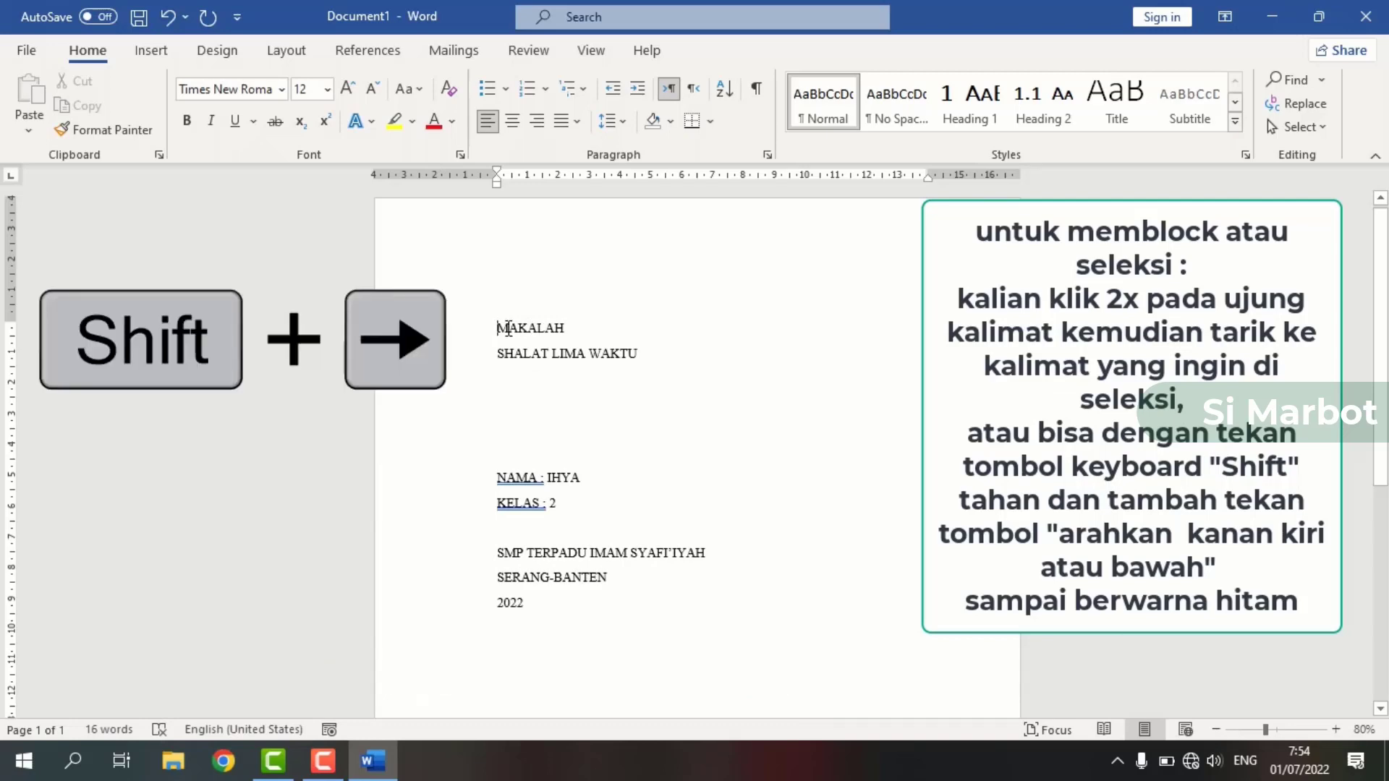
key(shift+Right)
key(shift+Right)
key(shift+Left)
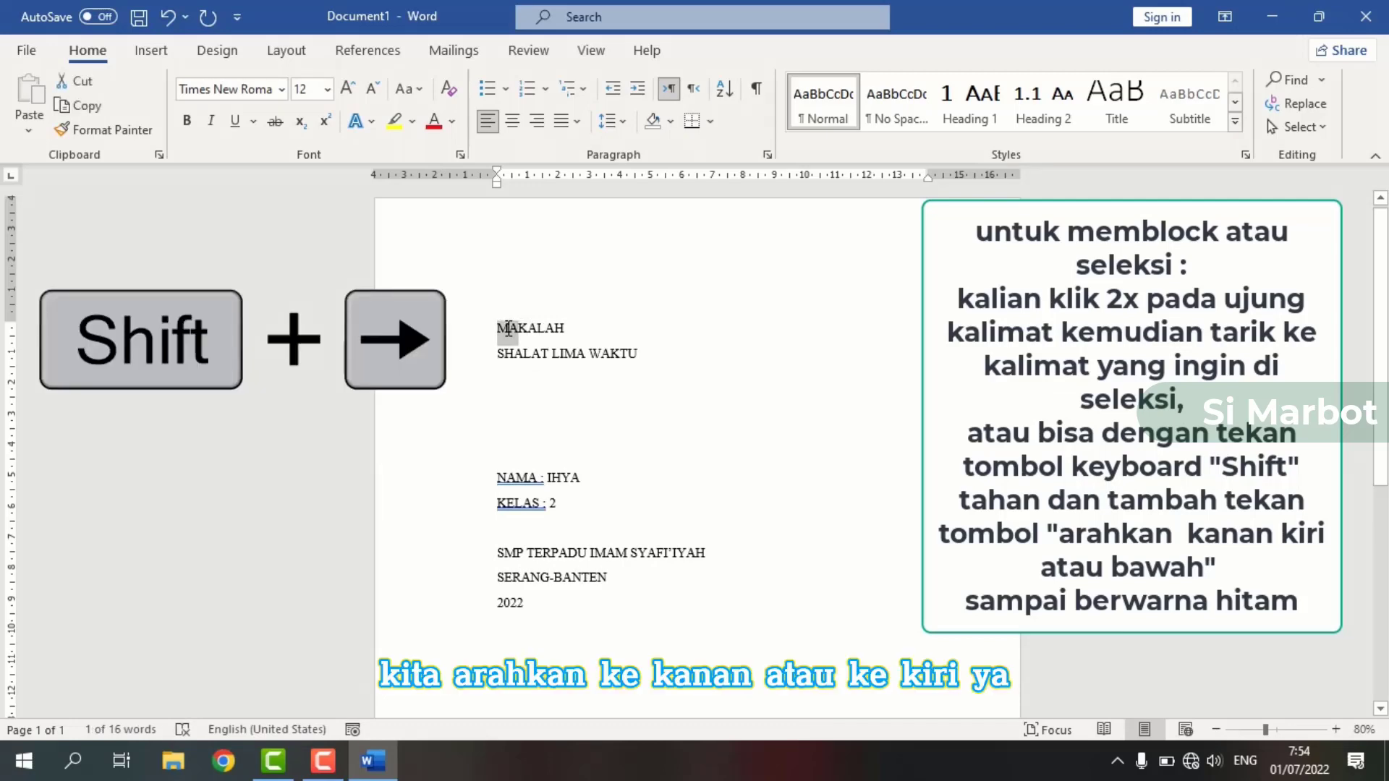
key(shift+Left)
key(shift+Right)
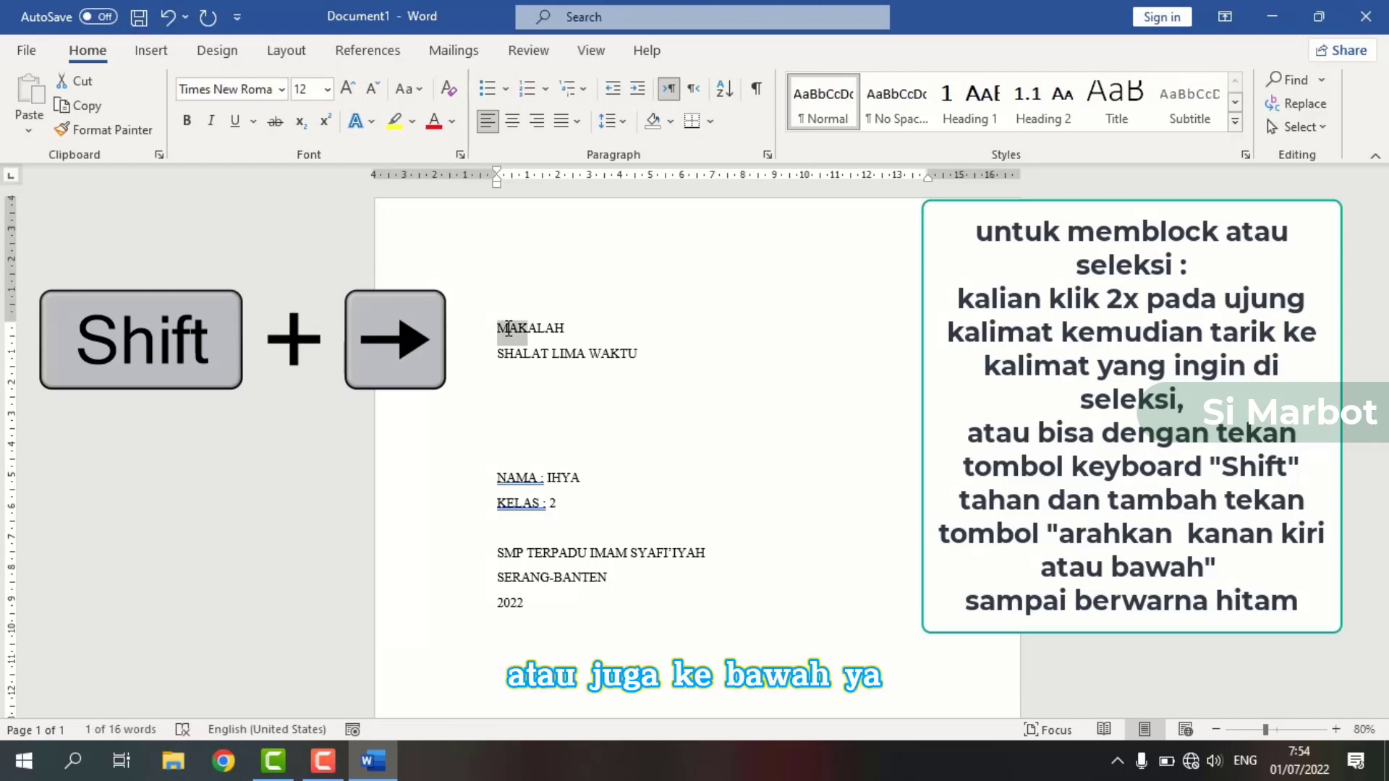
key(shift+Down)
key(shift+Down)
key(shift+Down)
key(shift+Down)
key(shift+Down)
key(shift+Down)
key(shift+Down)
key(shift+Down)
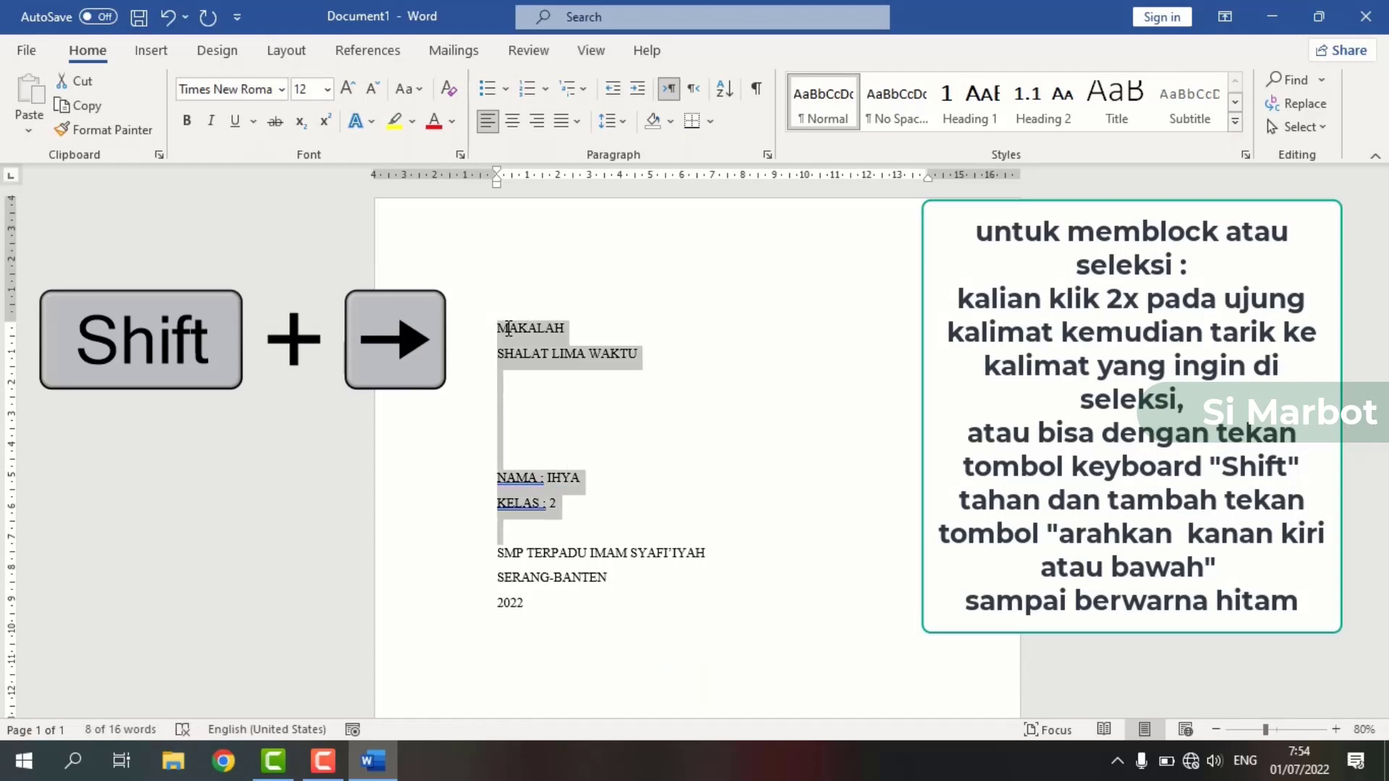
key(shift+Down)
key(shift+Down)
key(shift+Down)
key(shift+Down)
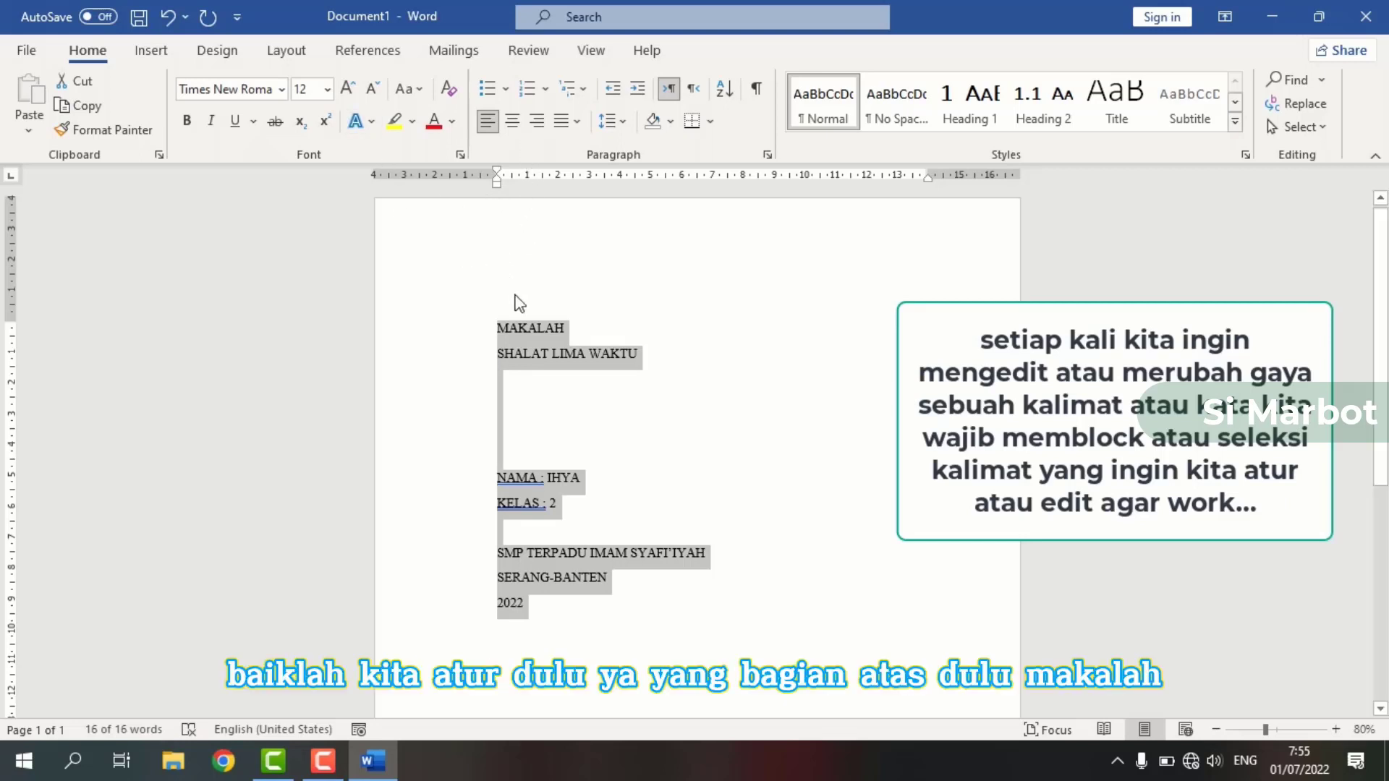
click(535, 330)
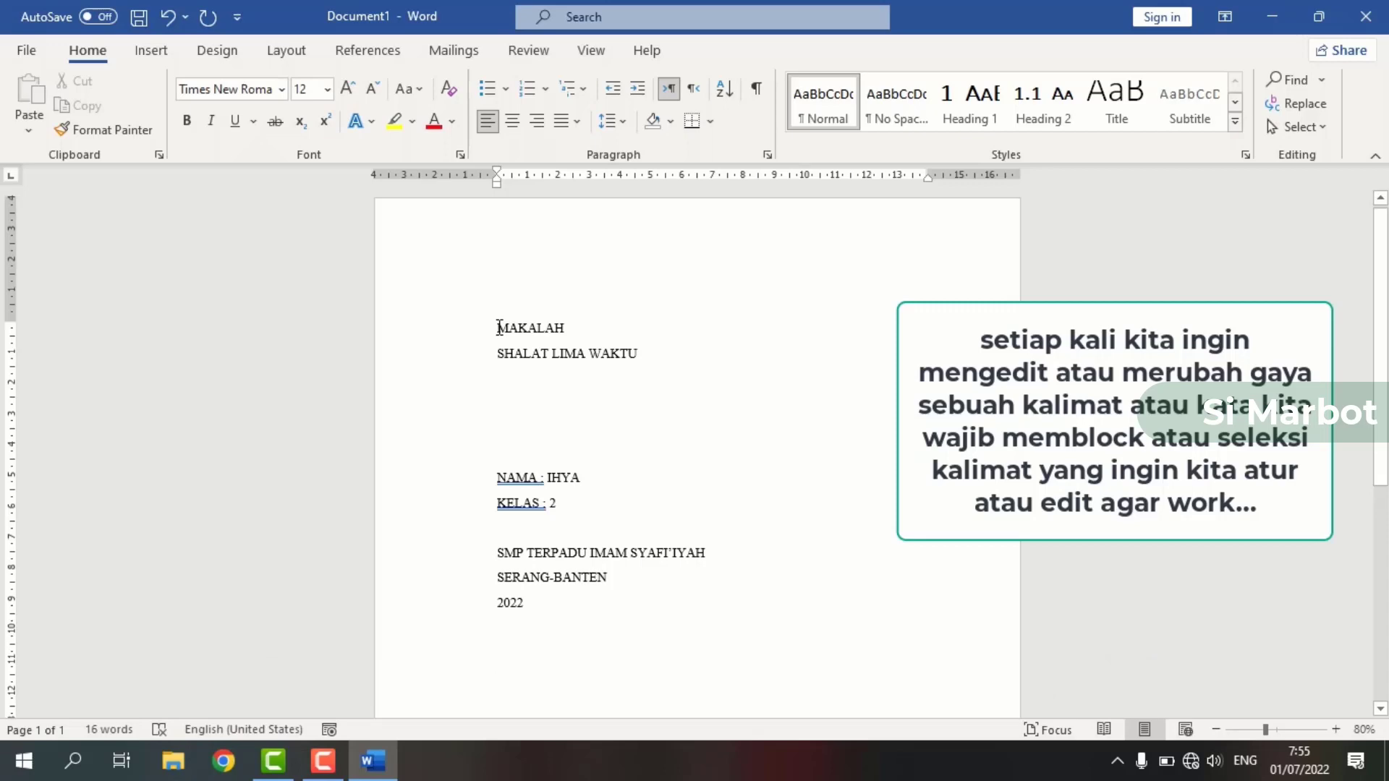
Step: Format the two title lines, MAKALAH and SHALAT LIMA WAKTU, as bold text at size 14
drag(499, 328, 638, 352)
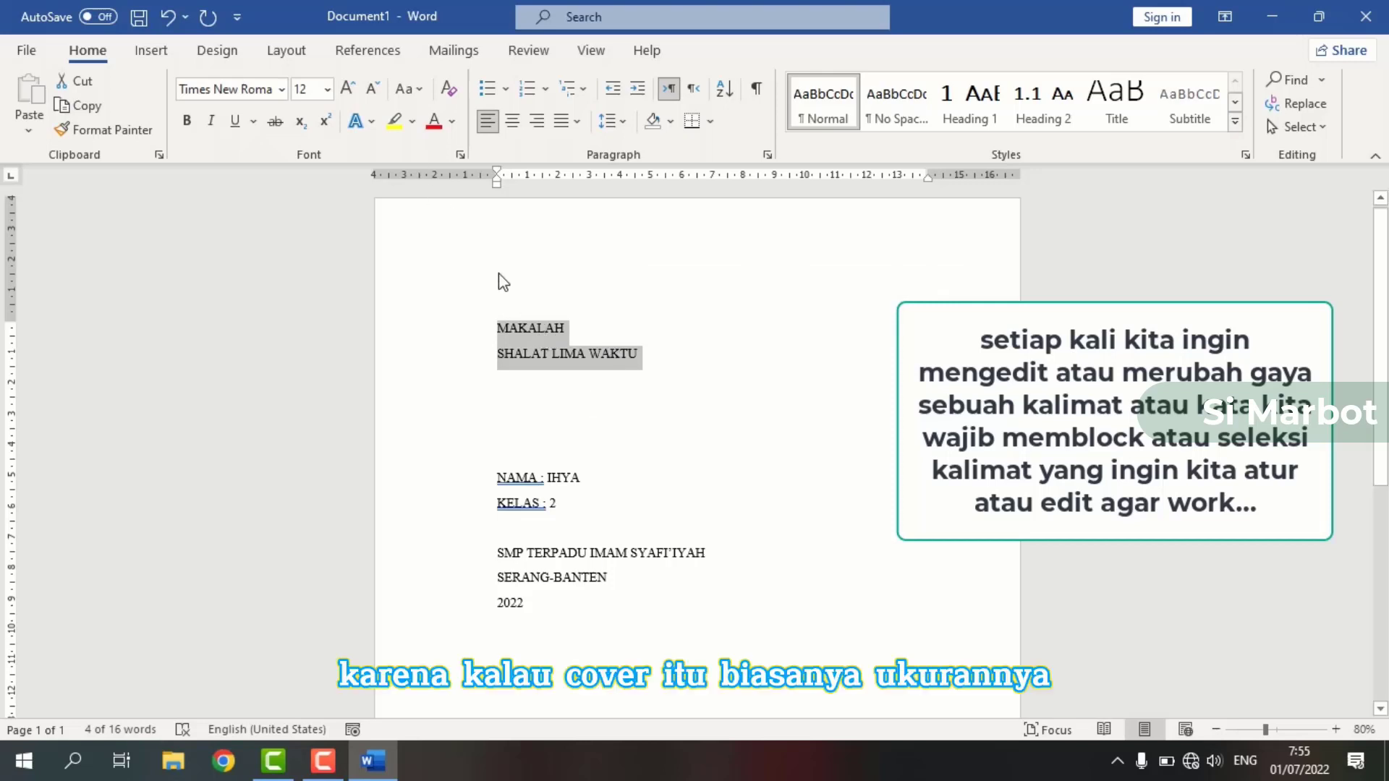
click(330, 92)
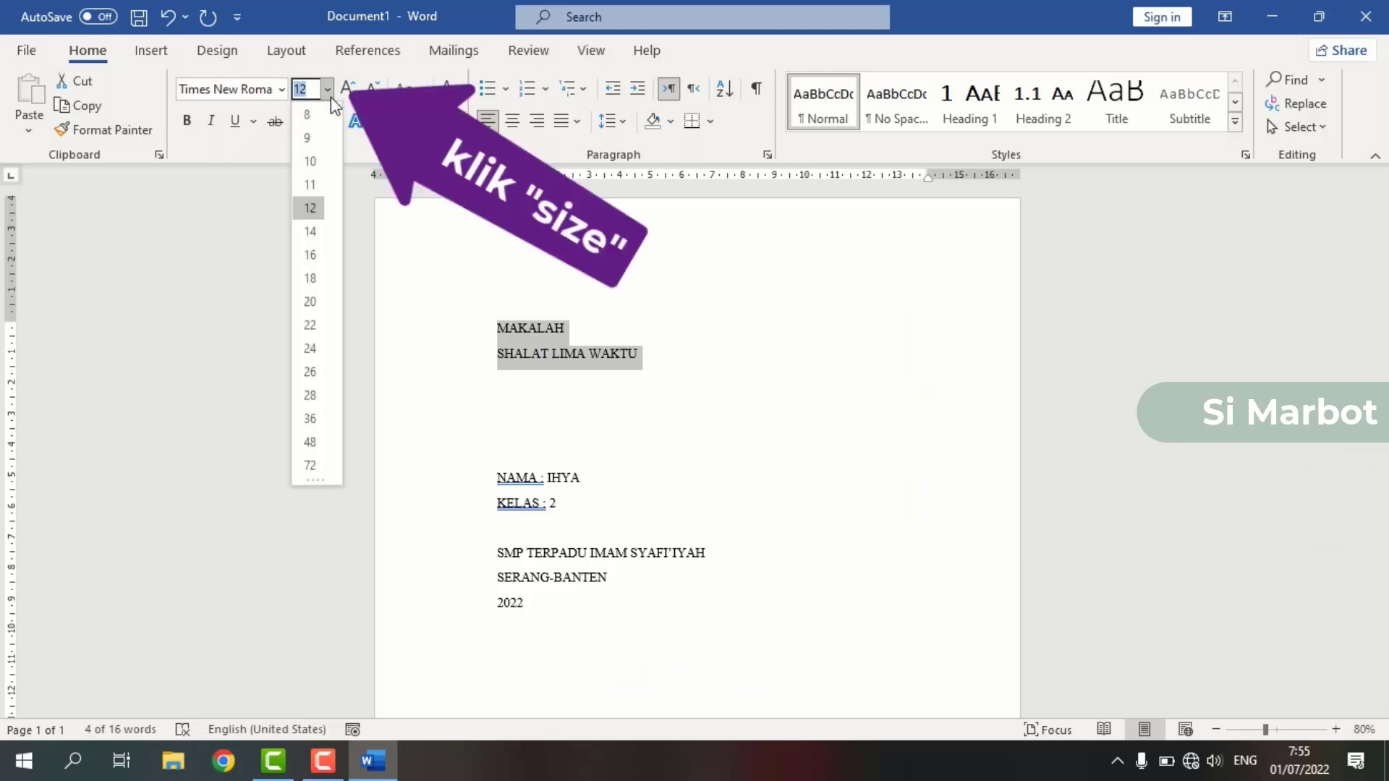
click(319, 233)
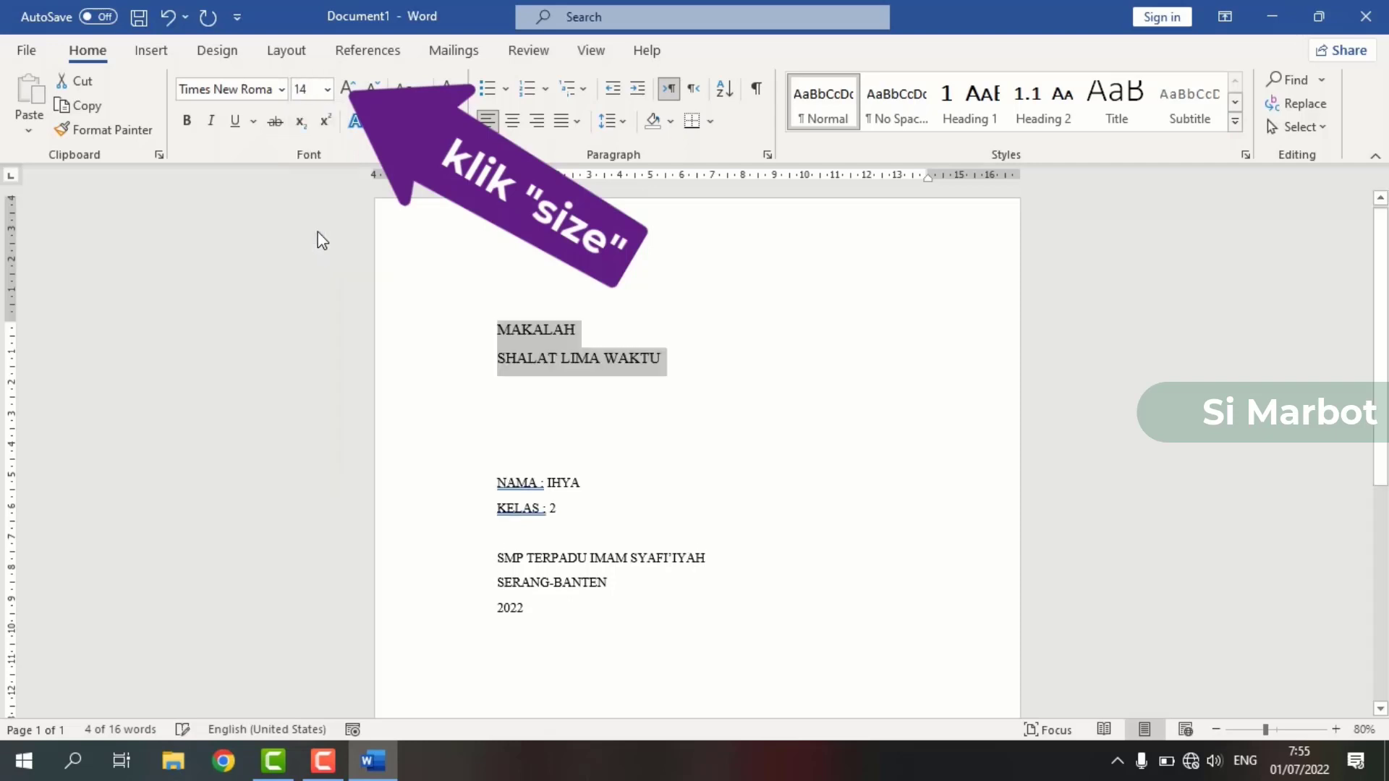
click(194, 126)
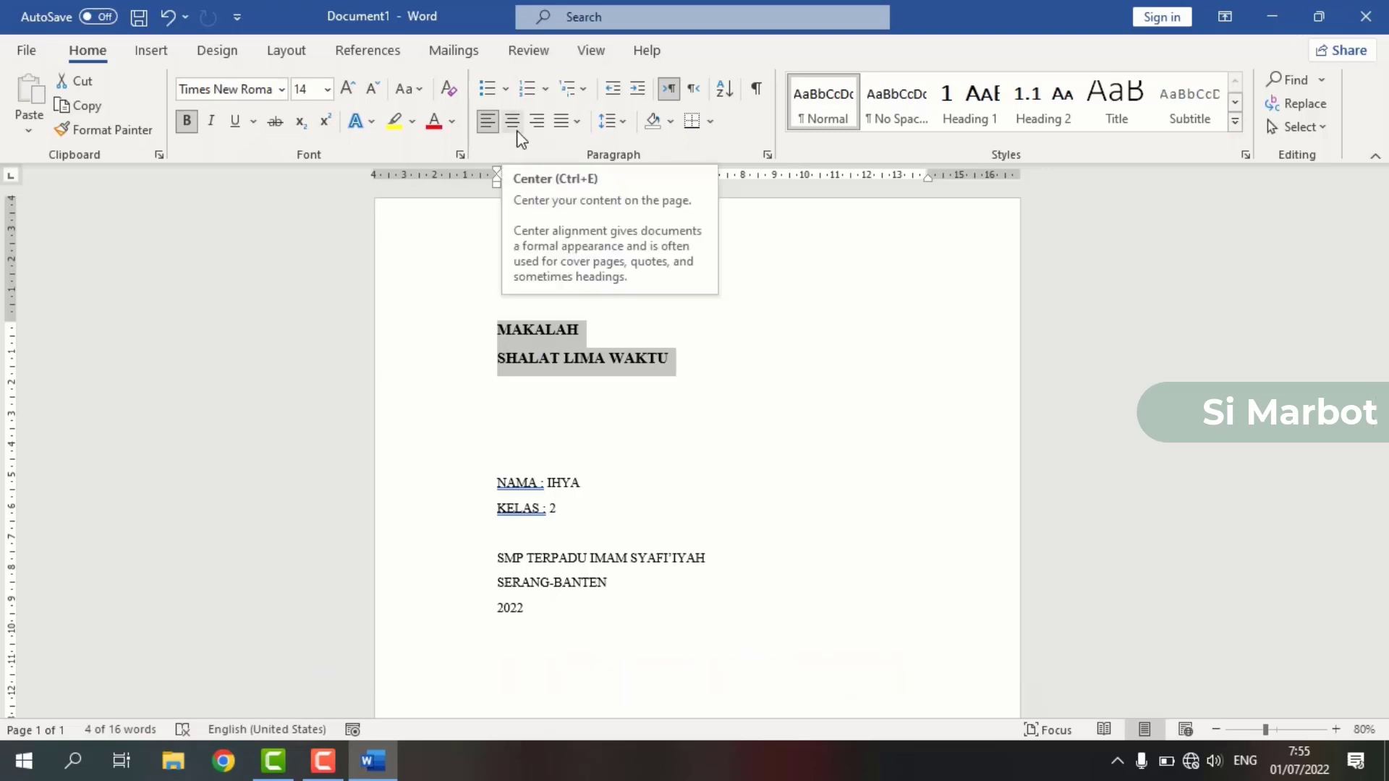
Step: Try right and left alignment on the lines MAKALAH and SHALAT LIMA WAKTU, settle on centered alignment, and deselect them
click(544, 130)
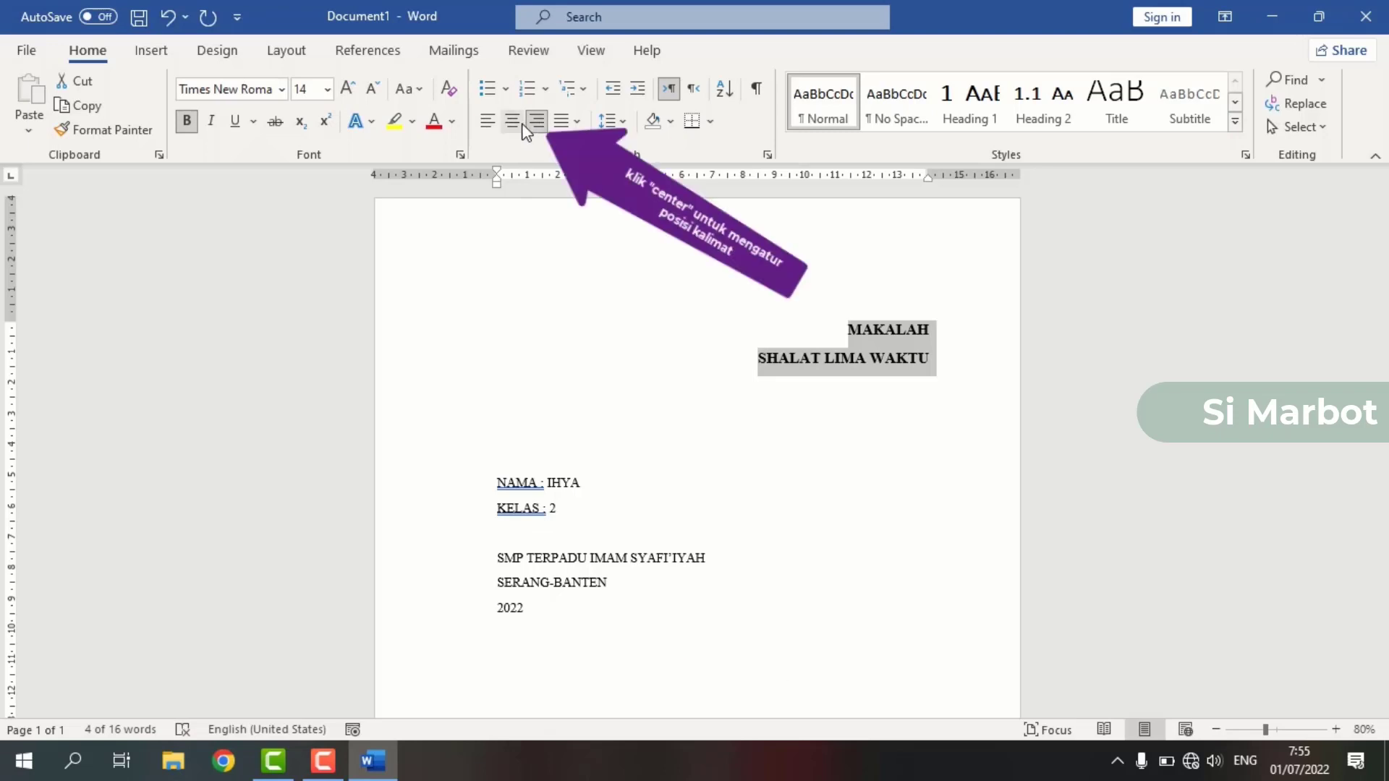
click(488, 121)
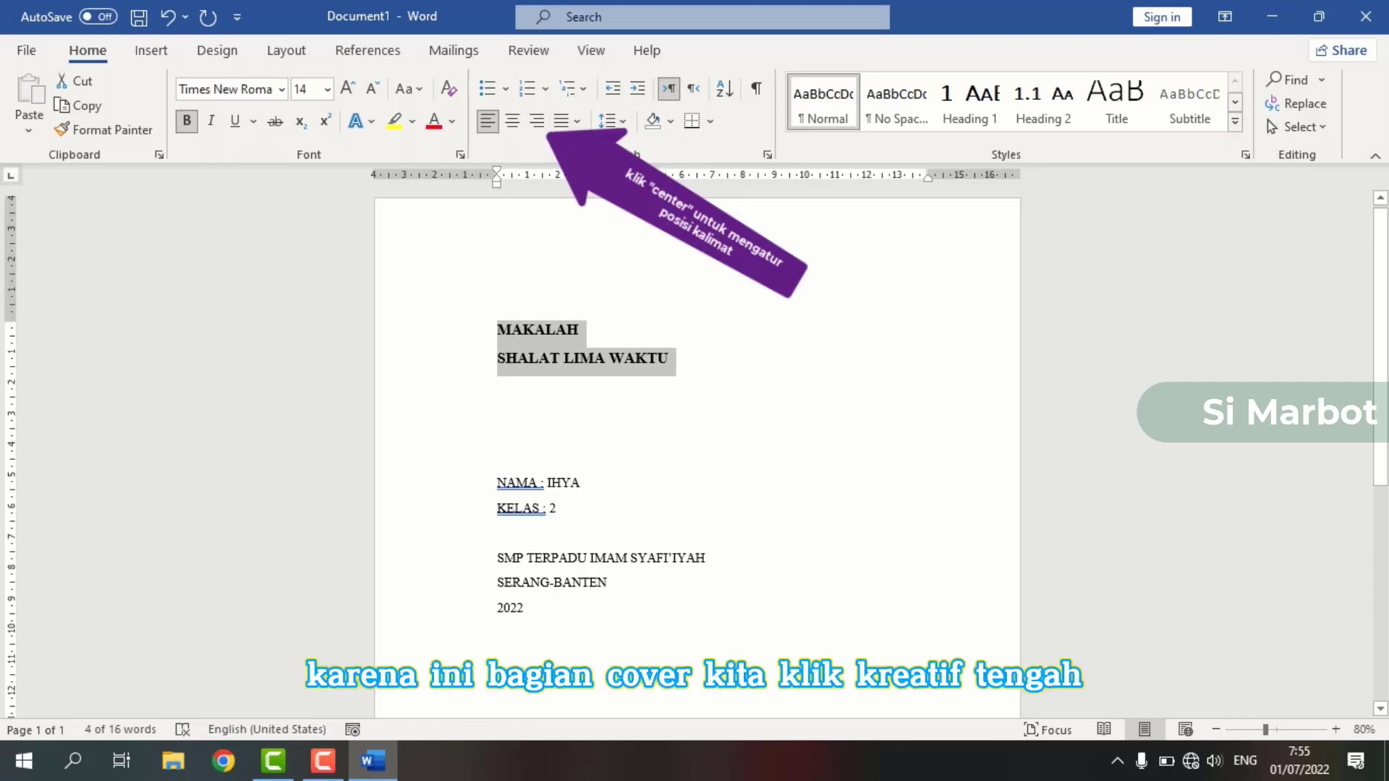
click(515, 123)
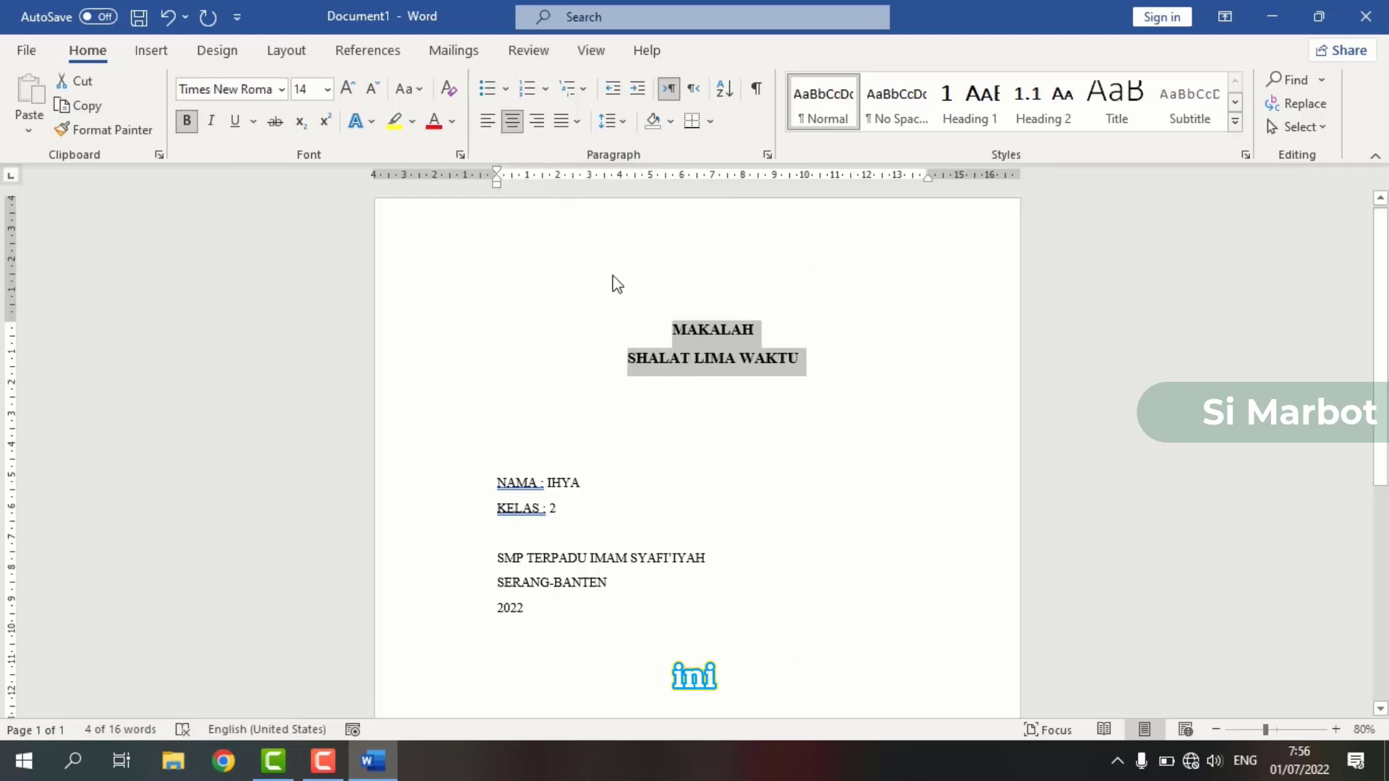
click(666, 375)
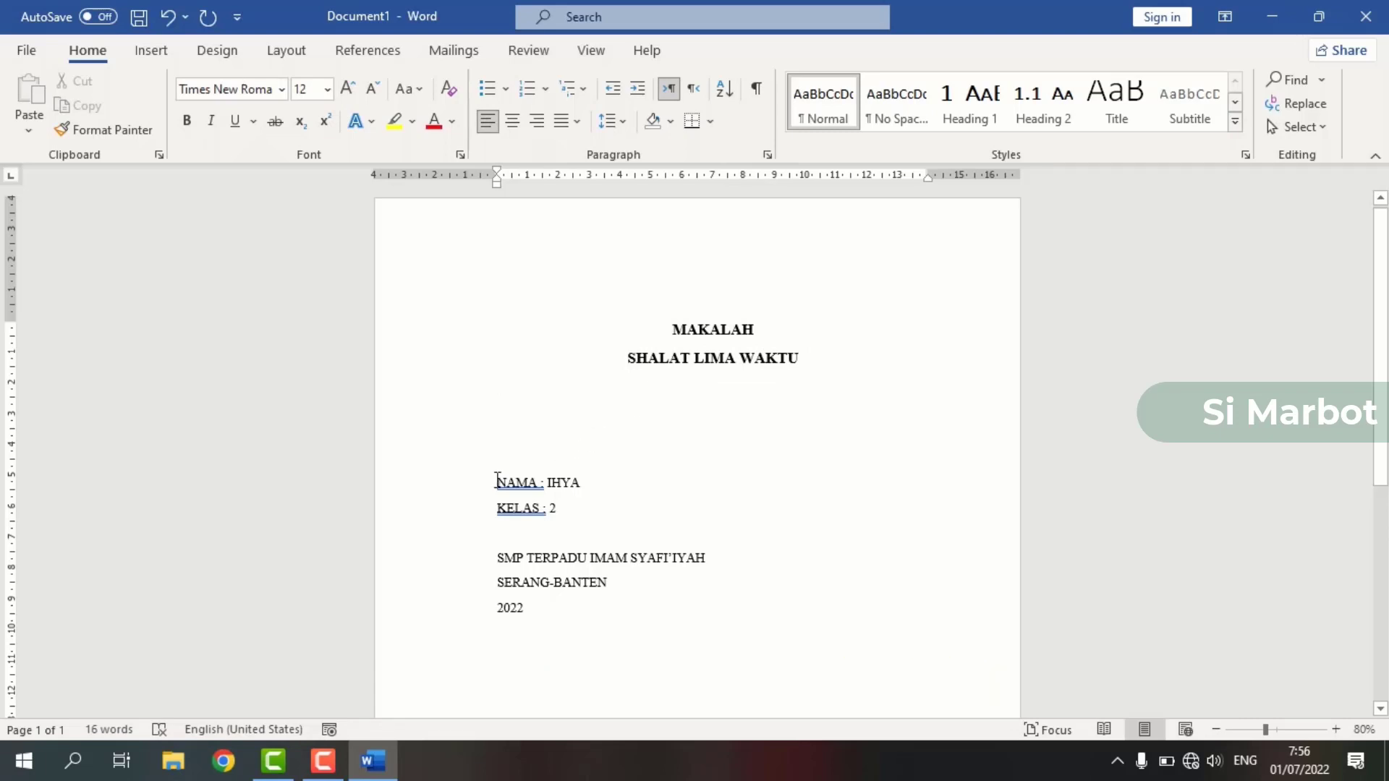
Step: Format the lines from NAMA through 2022 as centered, bold text at size 14
drag(497, 482, 628, 606)
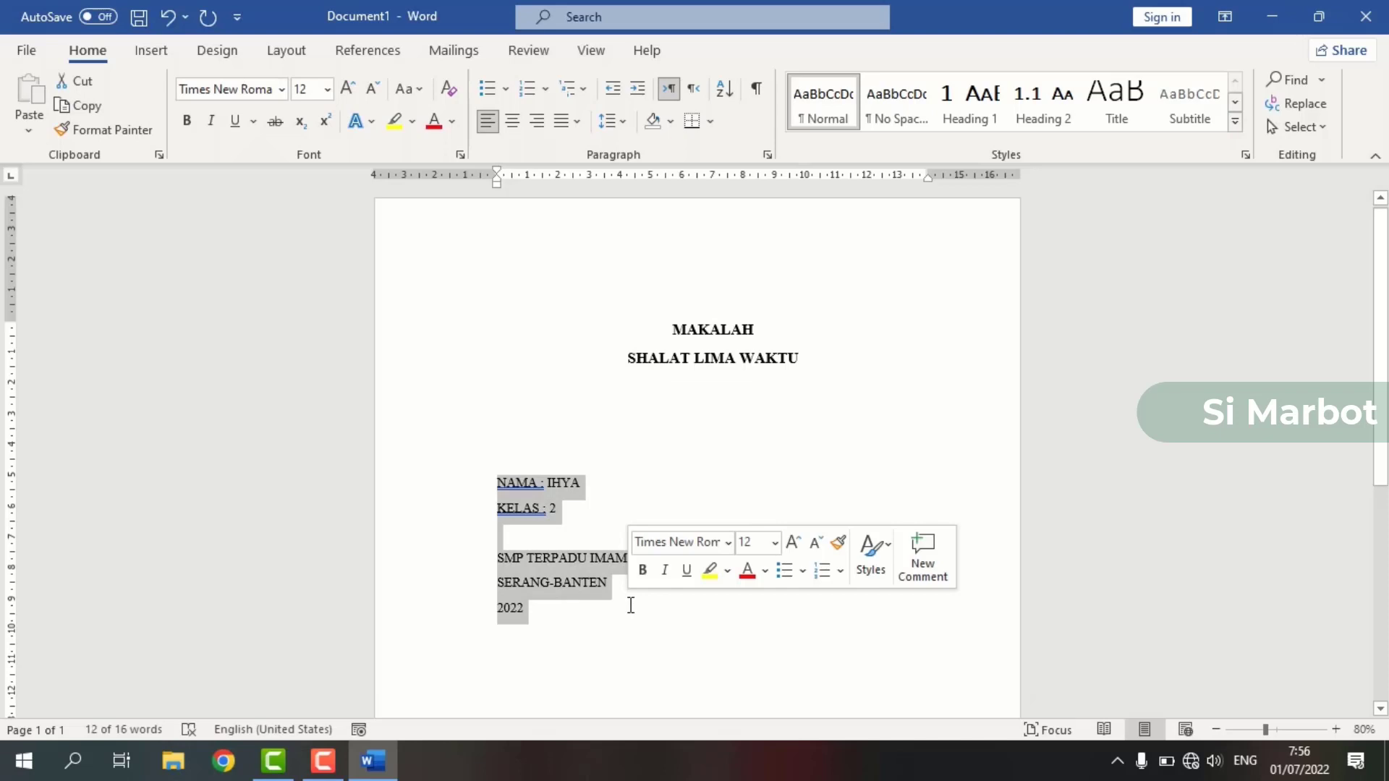
click(513, 121)
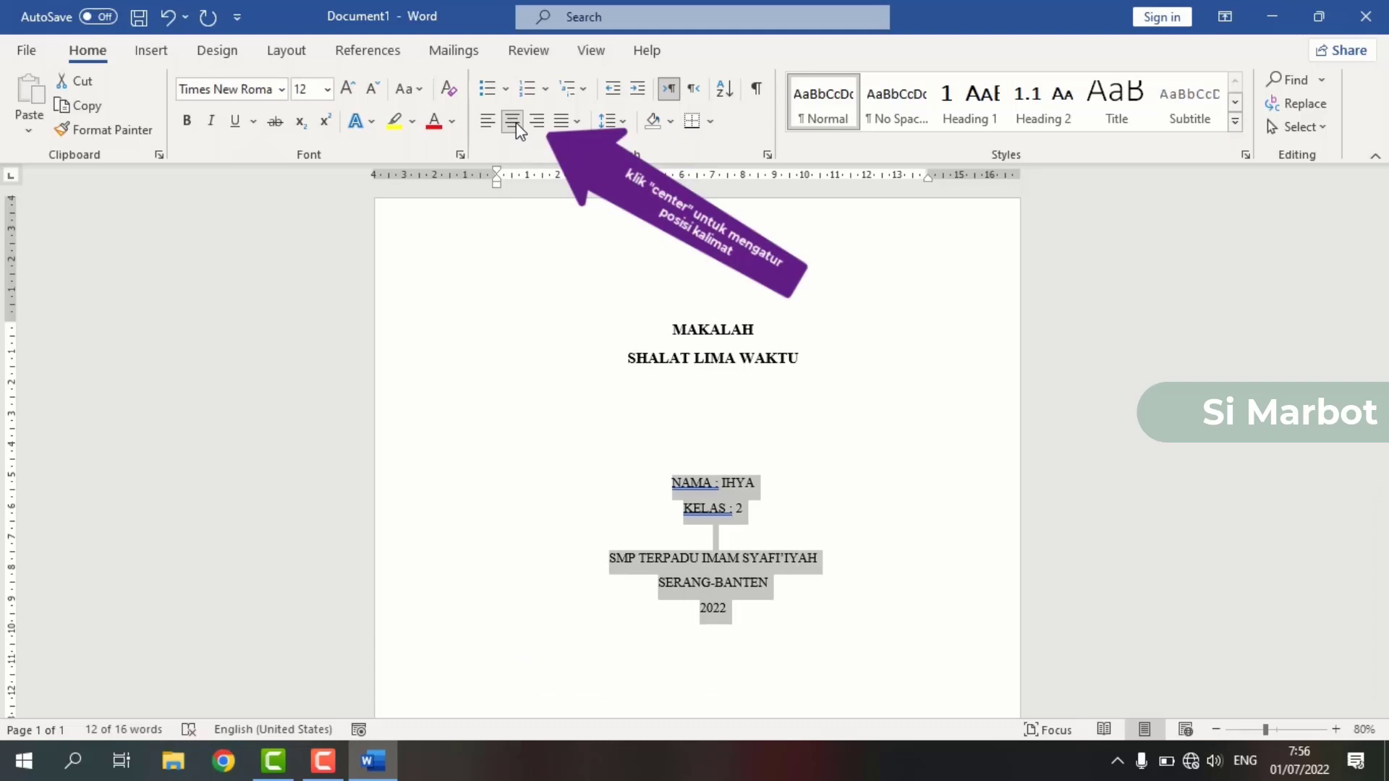
click(186, 121)
click(311, 89)
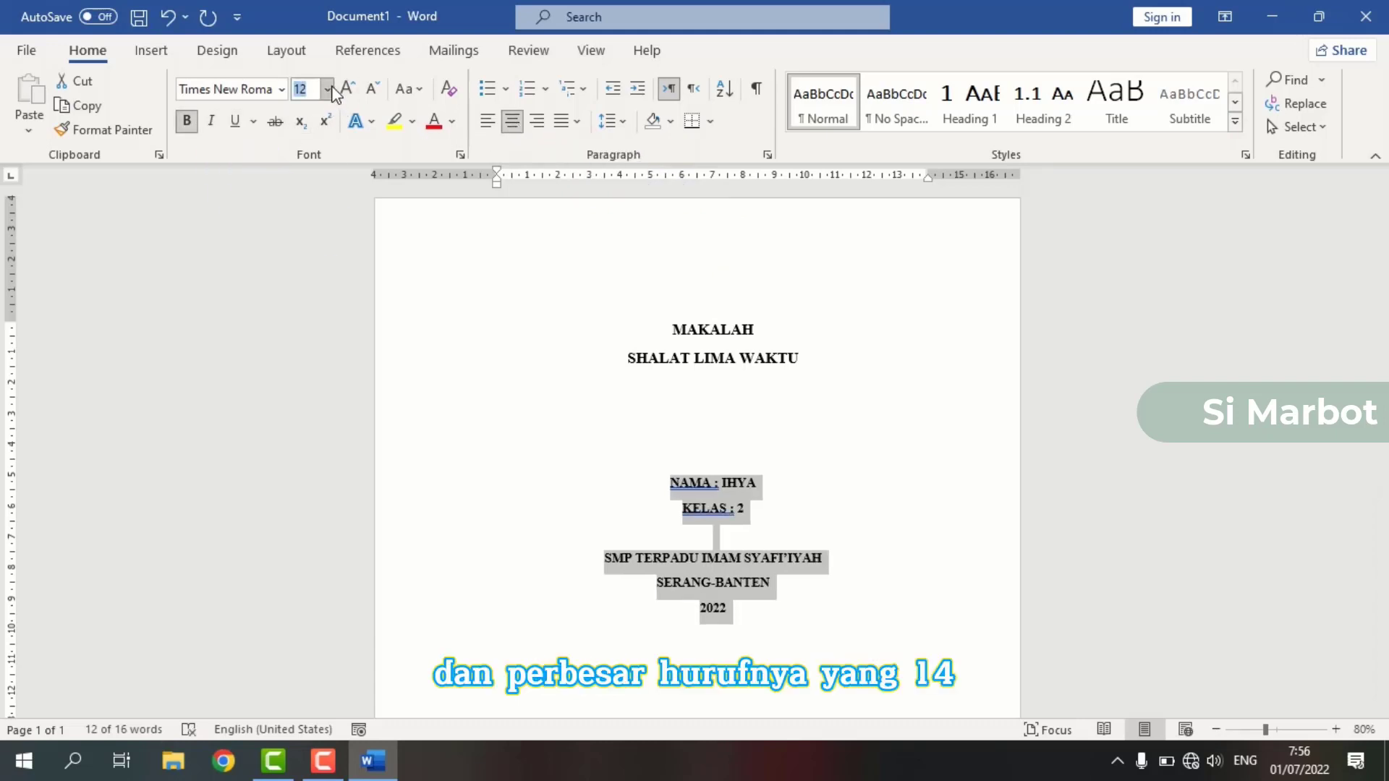
click(327, 89)
click(321, 236)
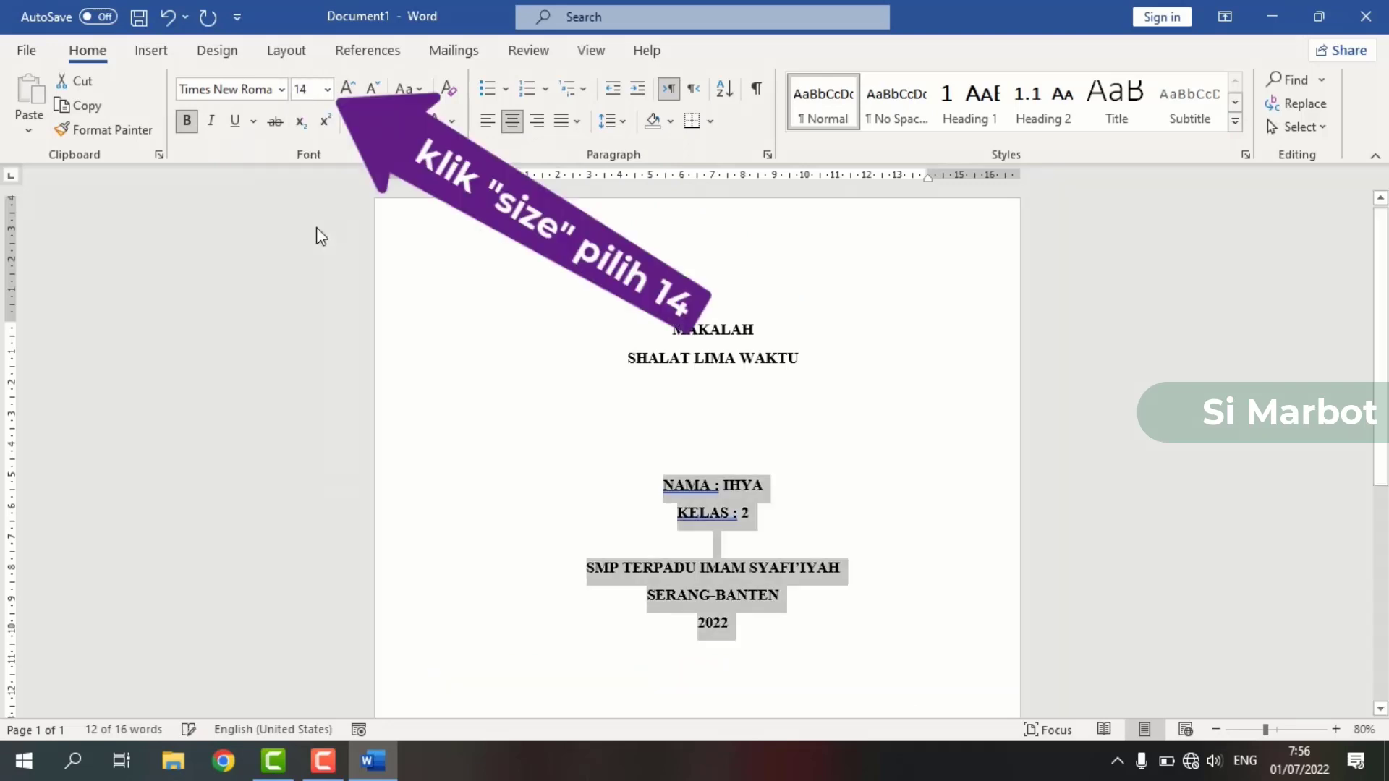
click(708, 460)
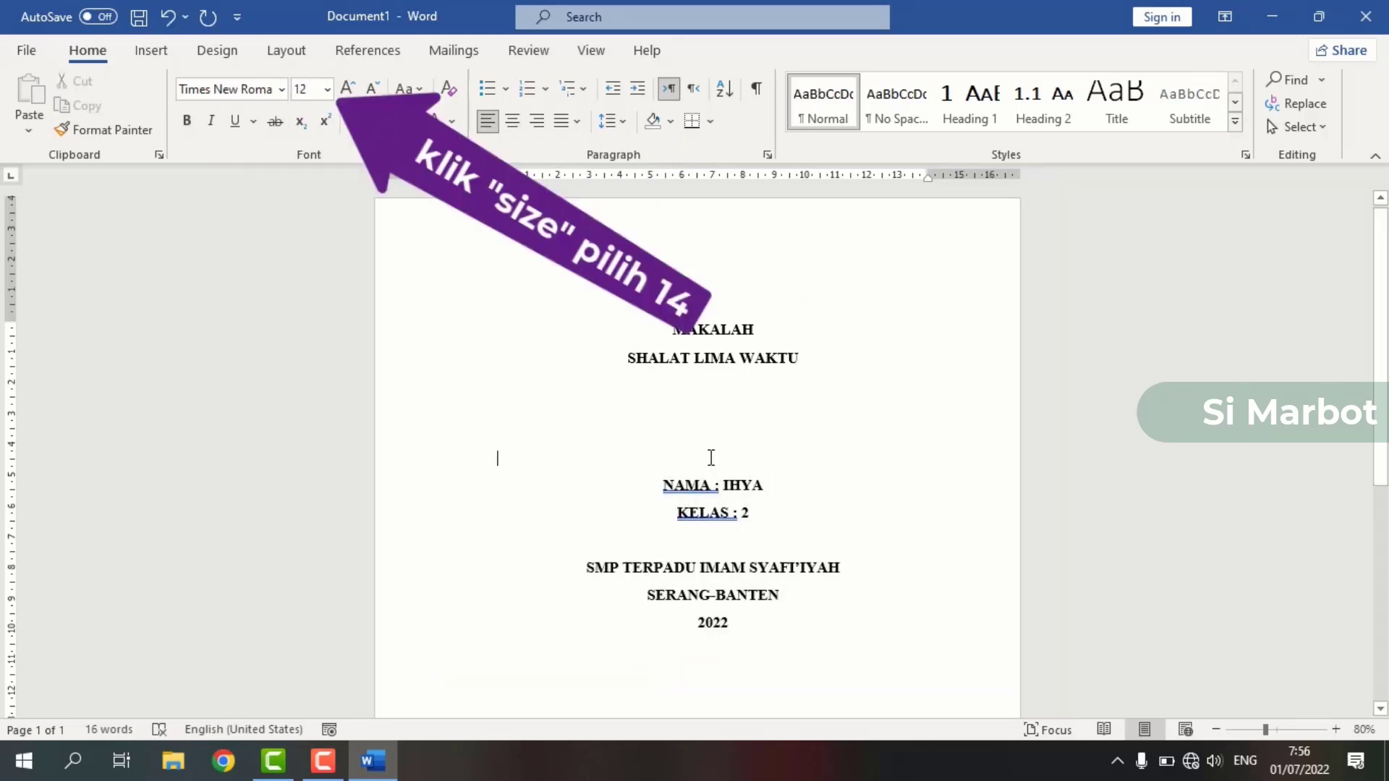
Step: Insert the school logo FB_IMG_15958910973558965.jpg from the device's Pictures folder into the blank space below SHALAT LIMA WAKTU
click(722, 407)
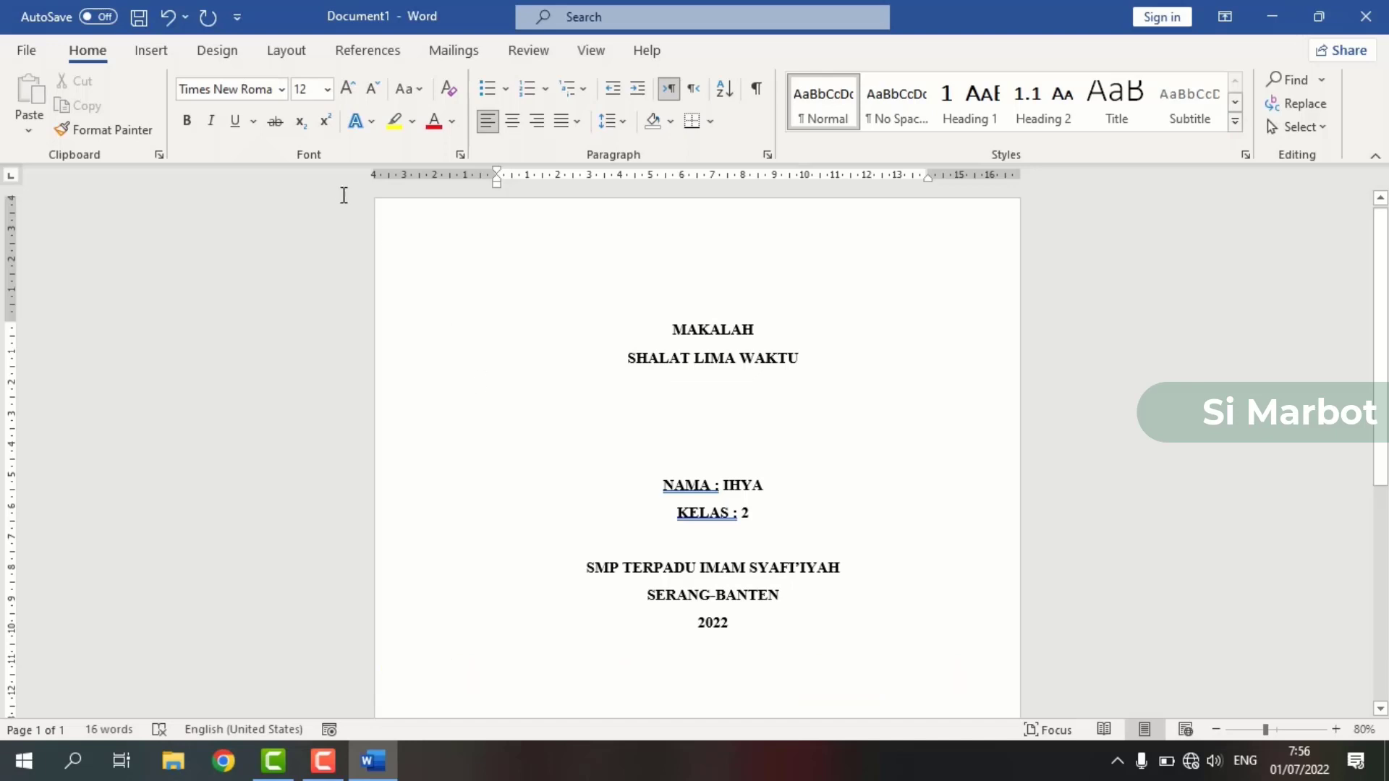
click(148, 54)
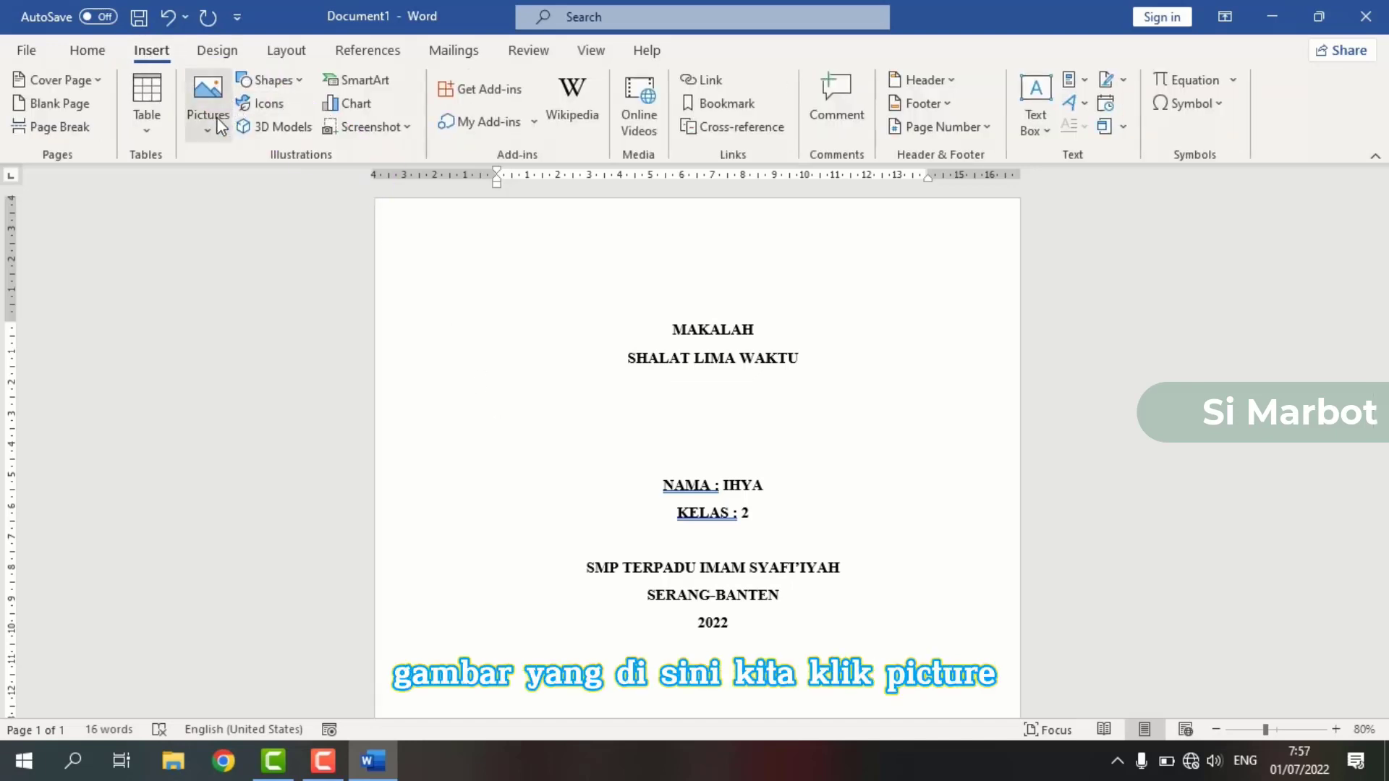
click(220, 126)
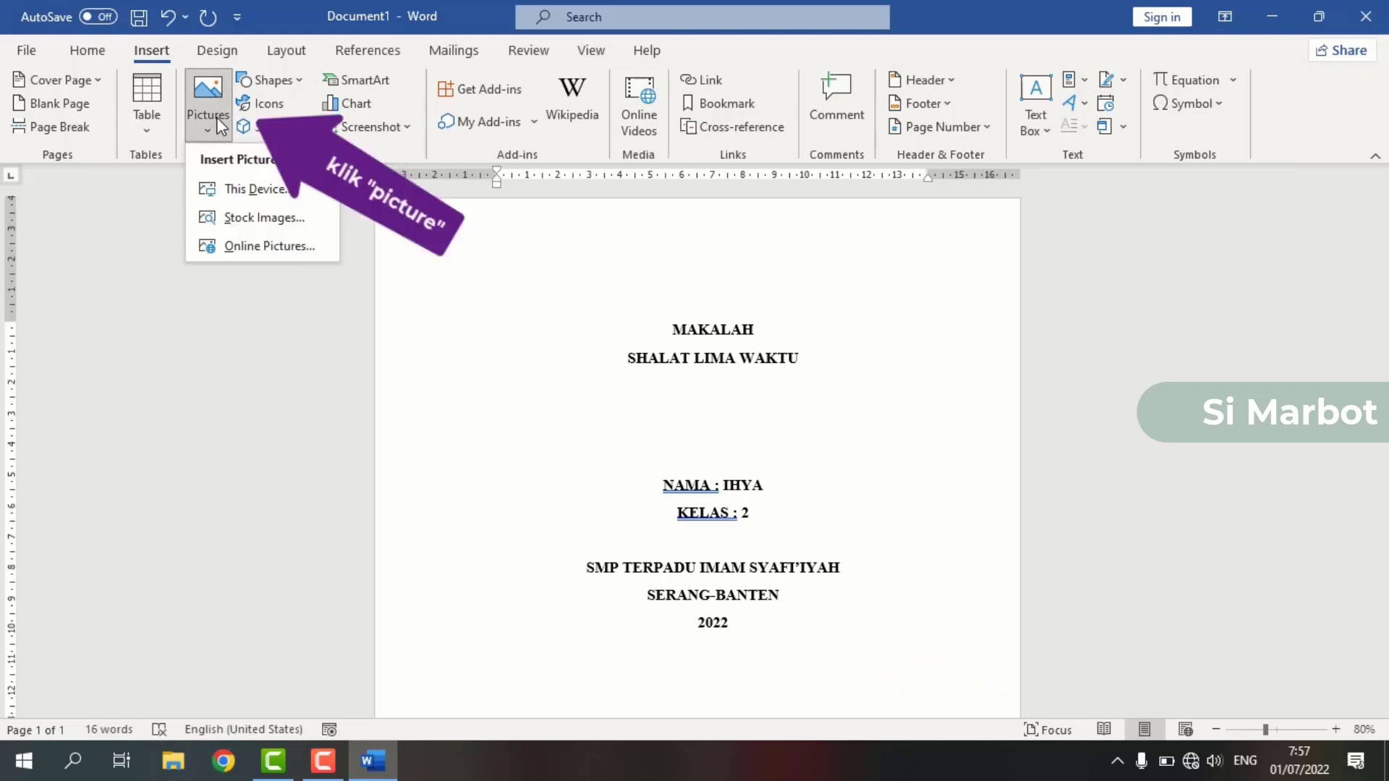
click(265, 190)
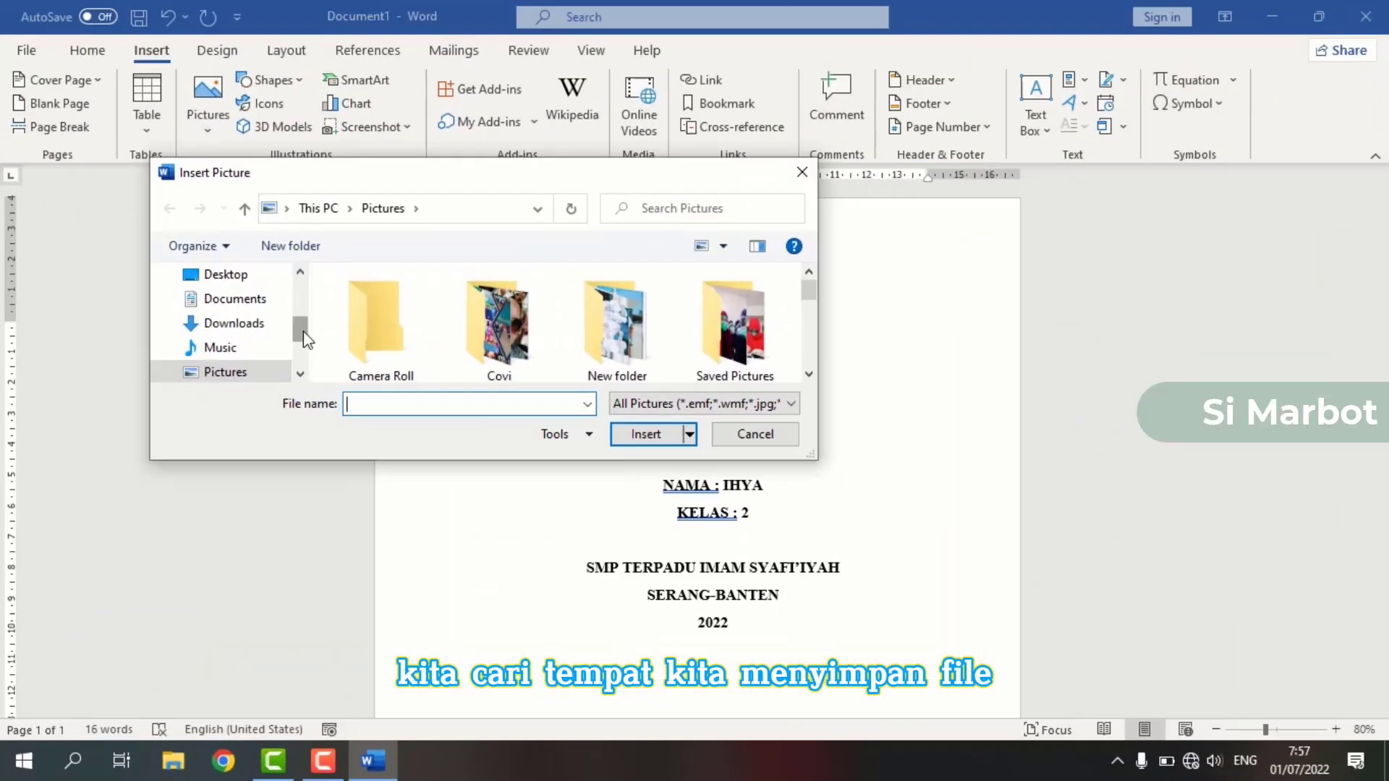
mouse_move(304, 334)
mouse_down()
mouse_move(301, 356)
mouse_move(301, 285)
mouse_move(301, 346)
mouse_up()
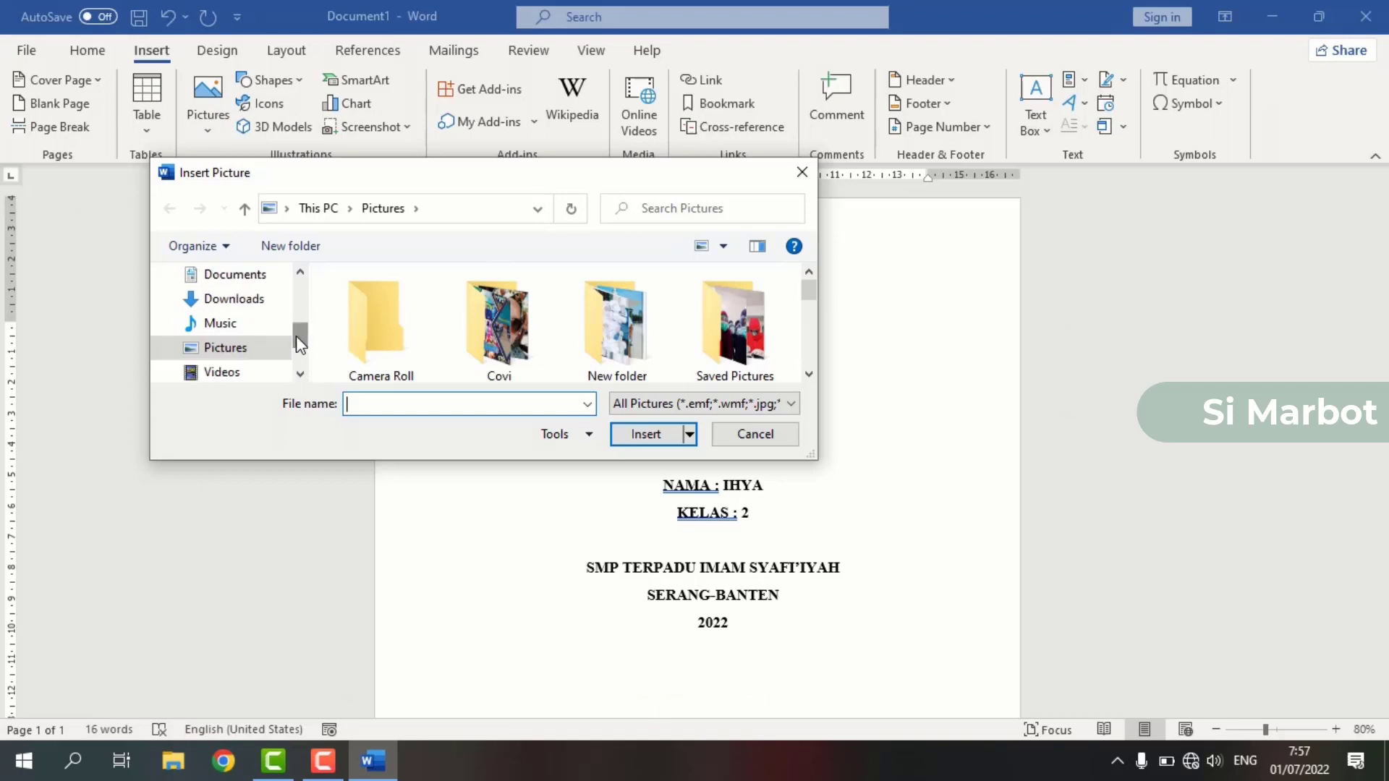
click(242, 354)
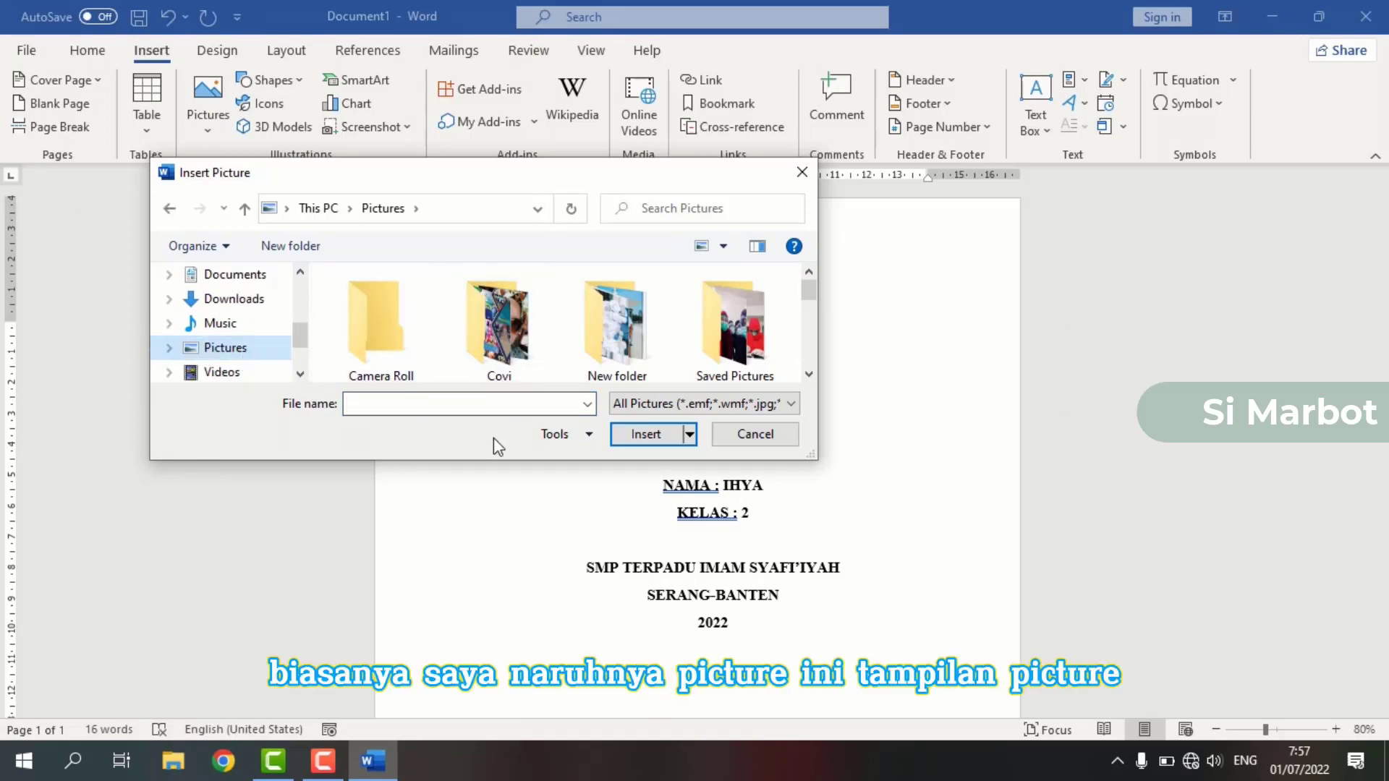
drag(476, 460, 454, 689)
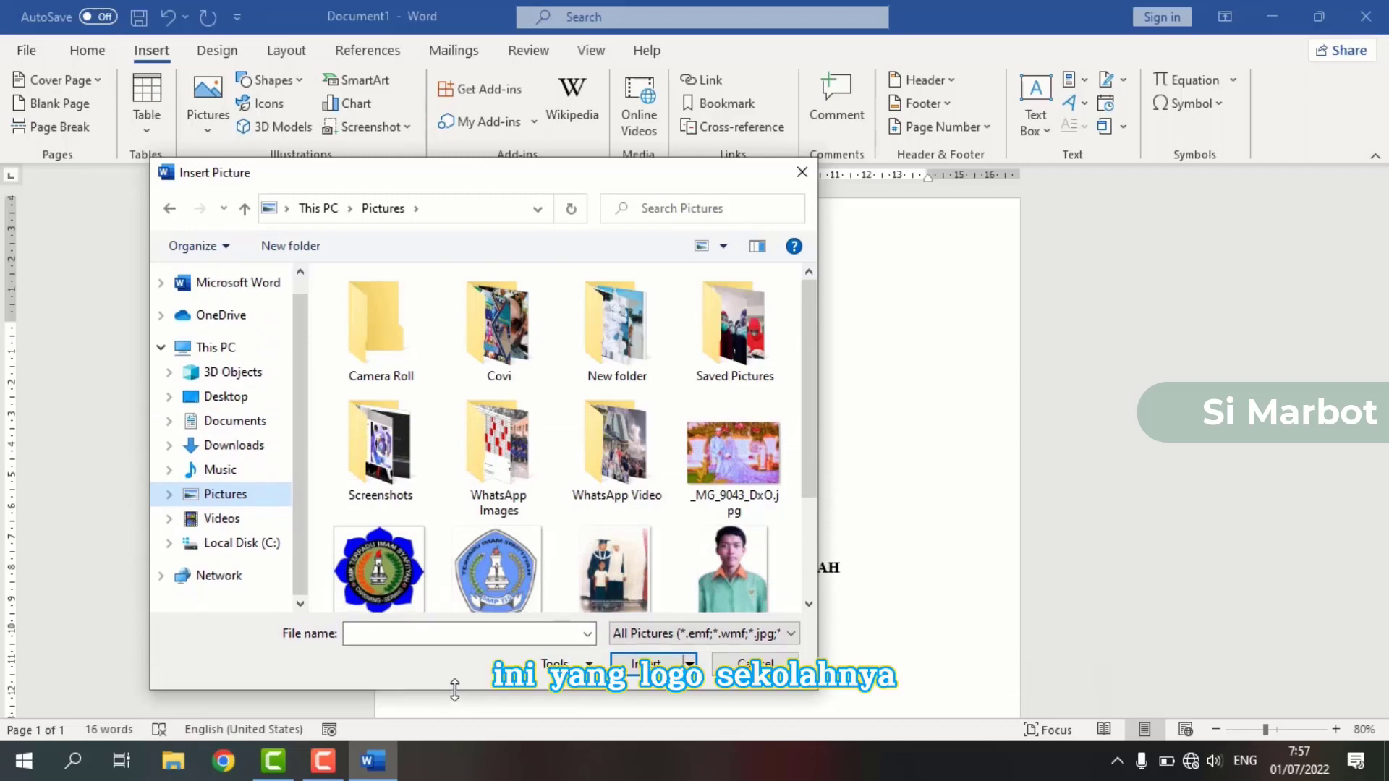
click(515, 560)
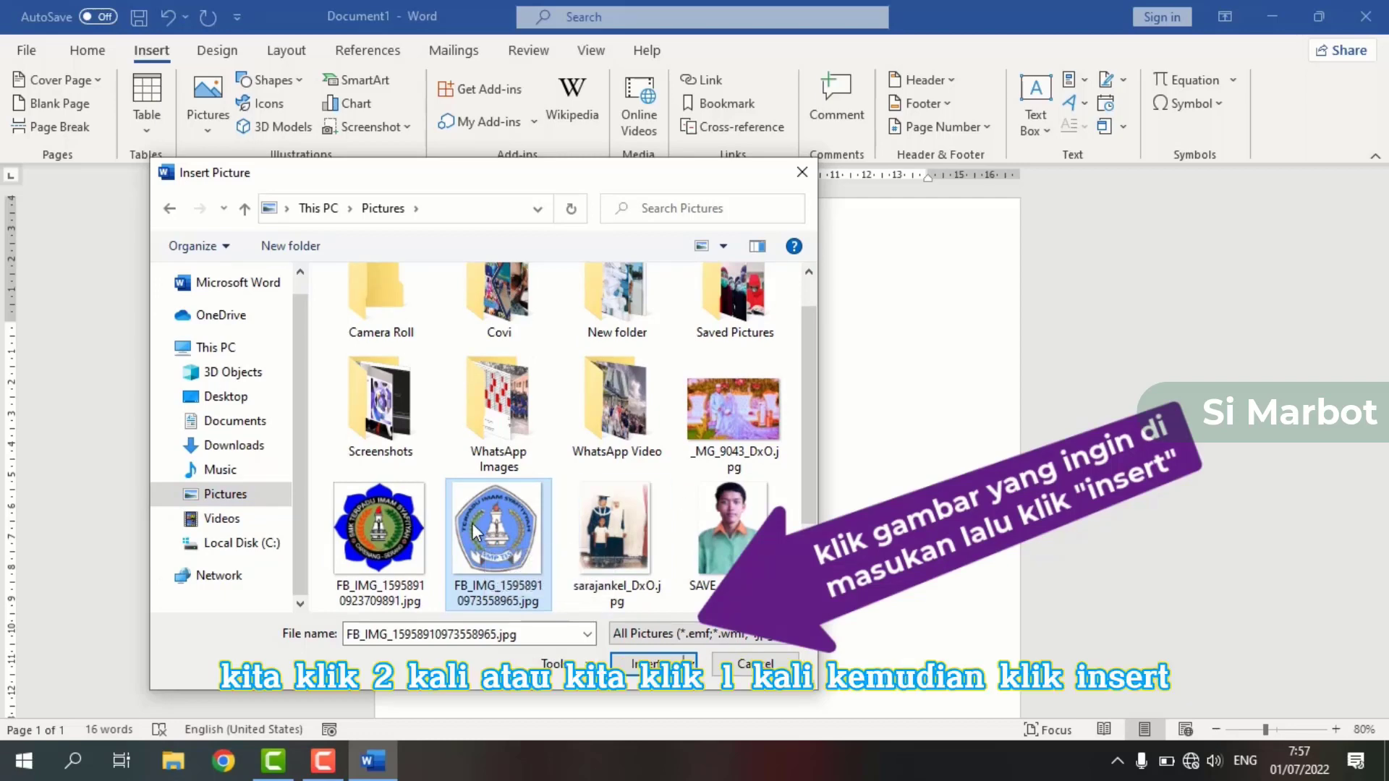
click(626, 662)
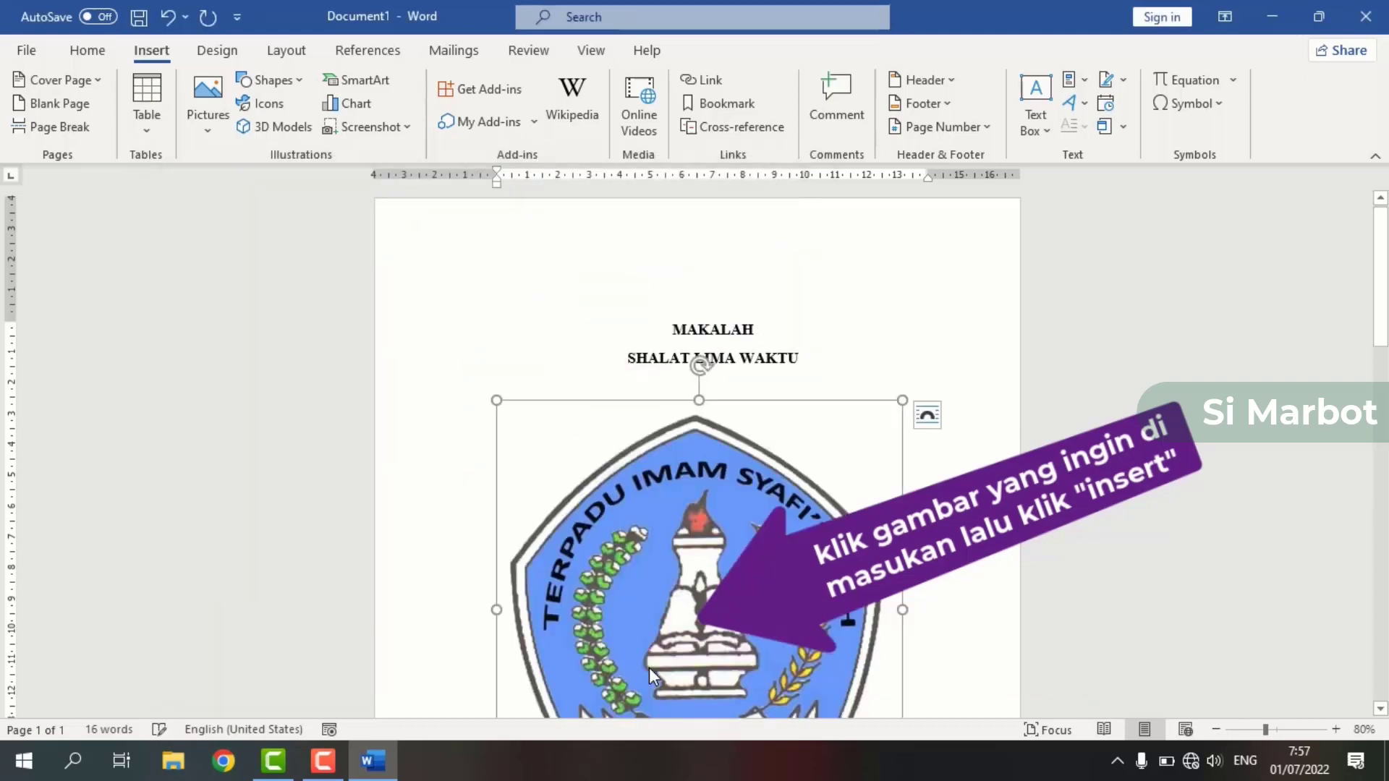
Step: Shrink the school logo proportionally to about 7.42 cm high and 7.19 cm wide
scroll(737, 562, down, 3)
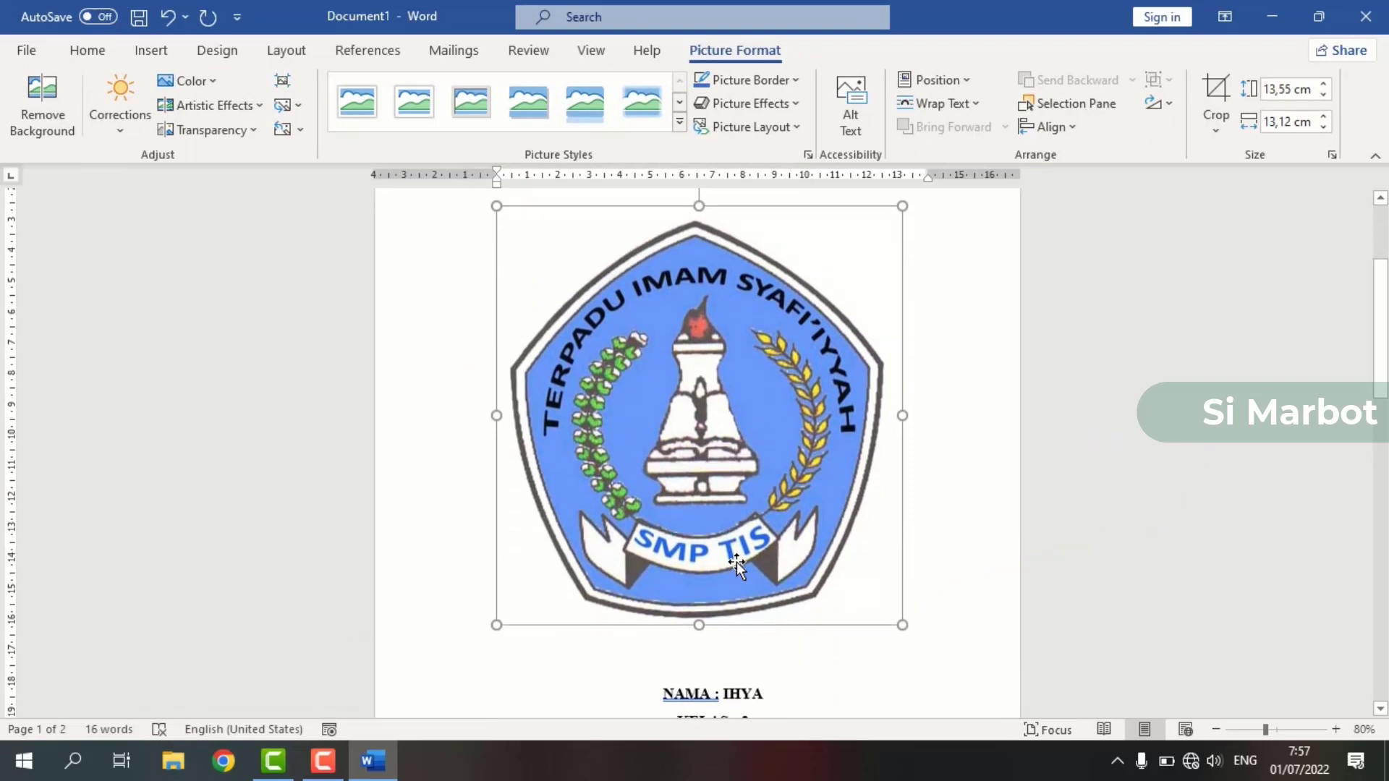
scroll(737, 562, up, 3)
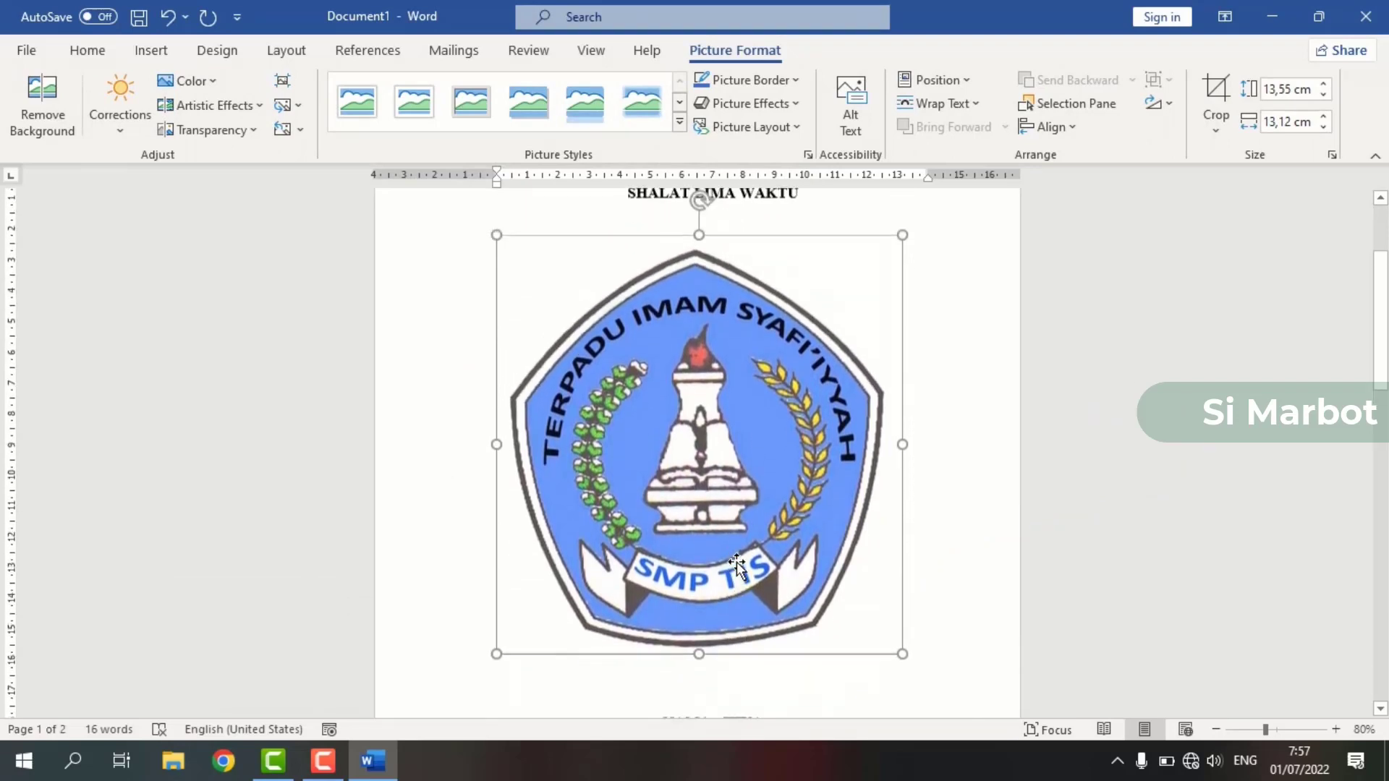
scroll(737, 561, up, 1)
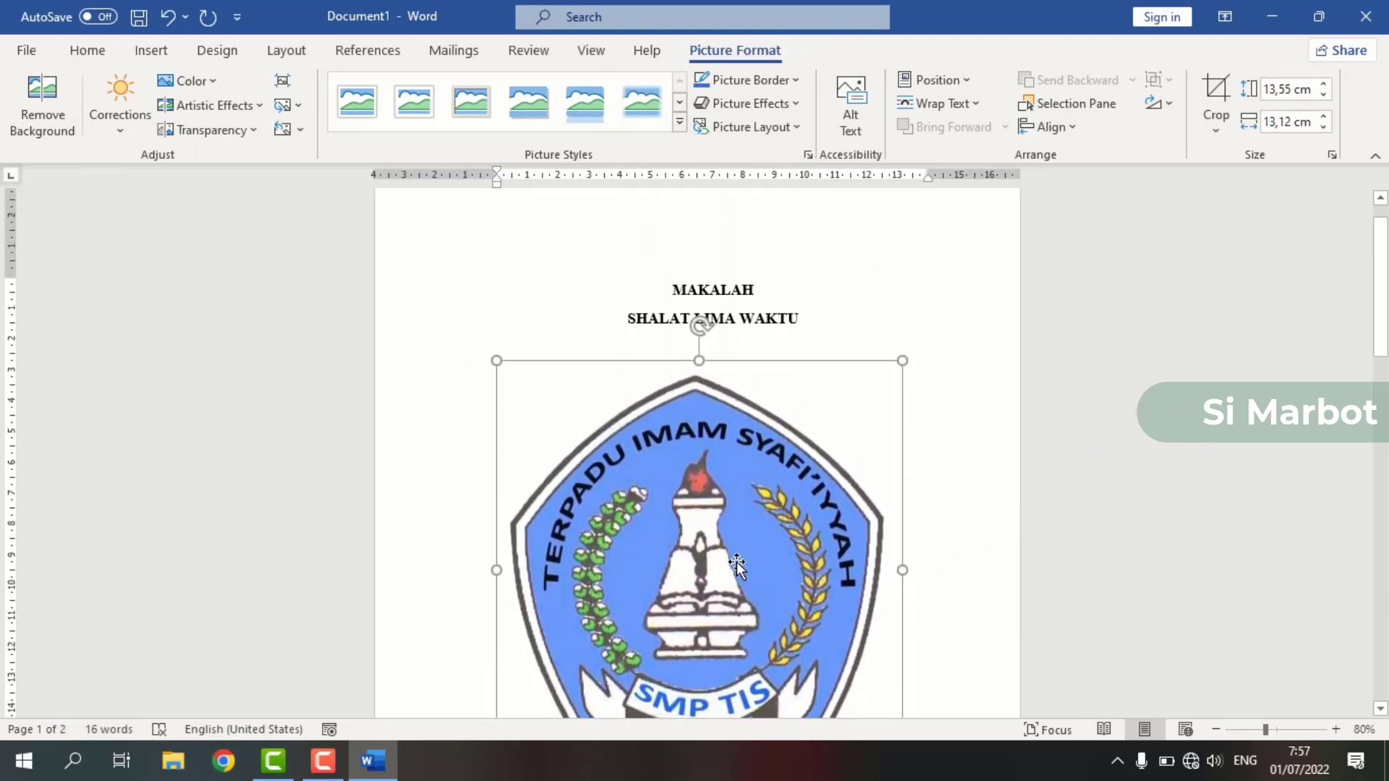
scroll(736, 565, down, 3)
scroll(736, 568, up, 1)
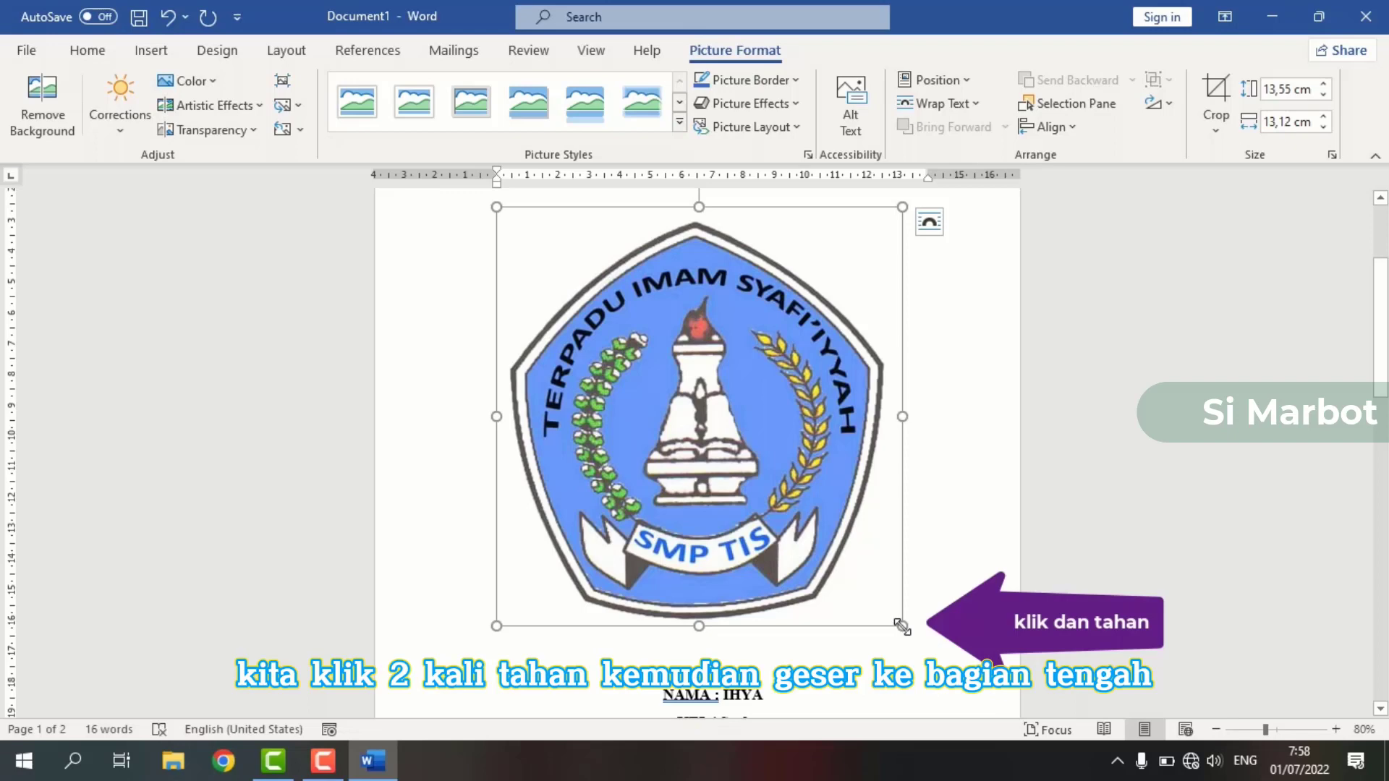
drag(902, 626, 779, 499)
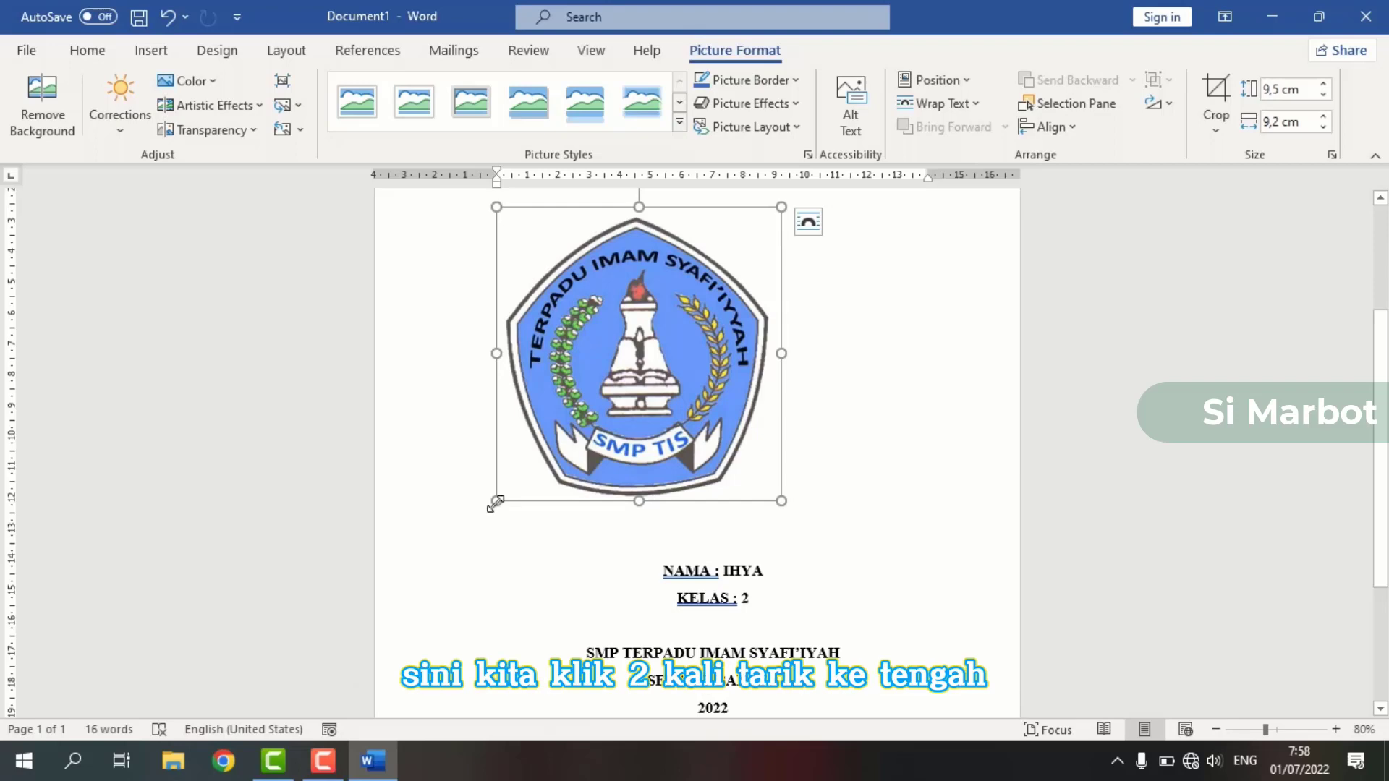
drag(496, 500, 563, 436)
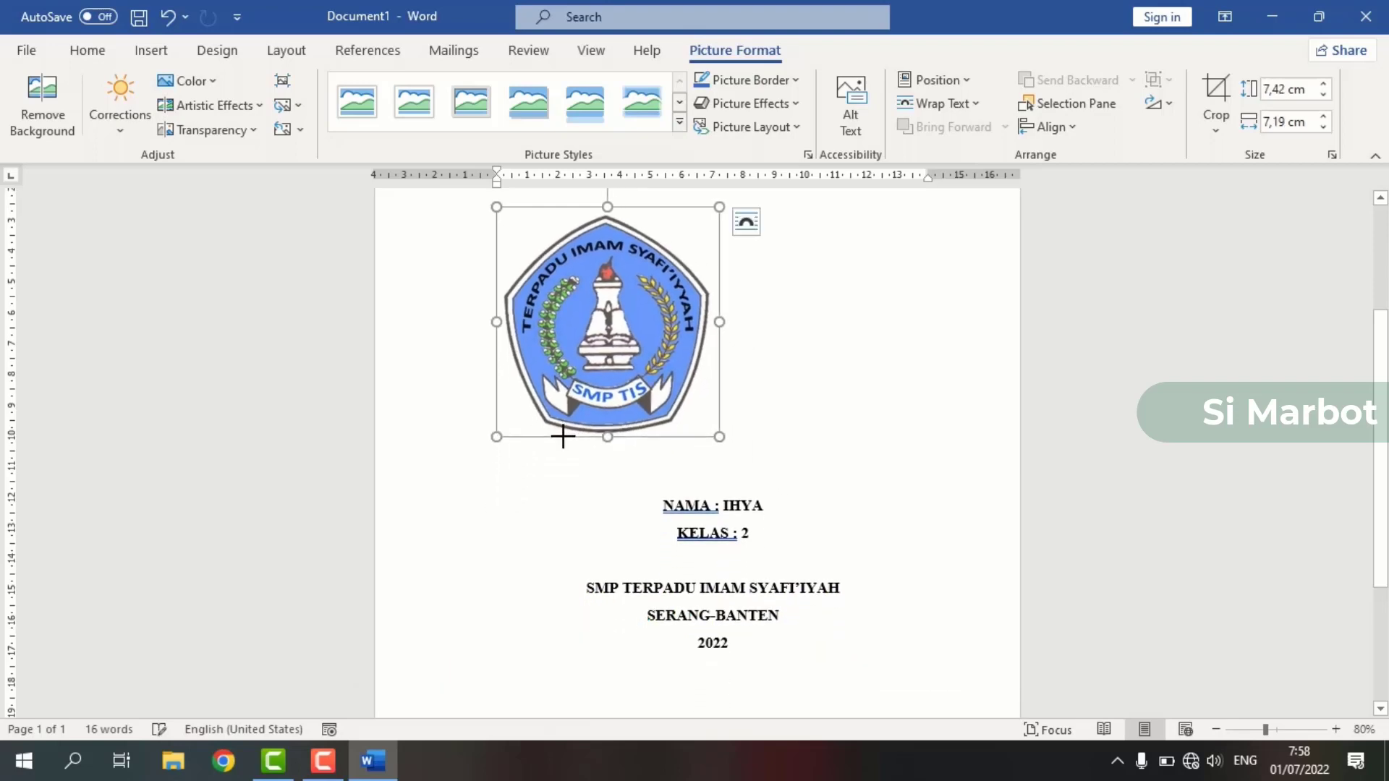
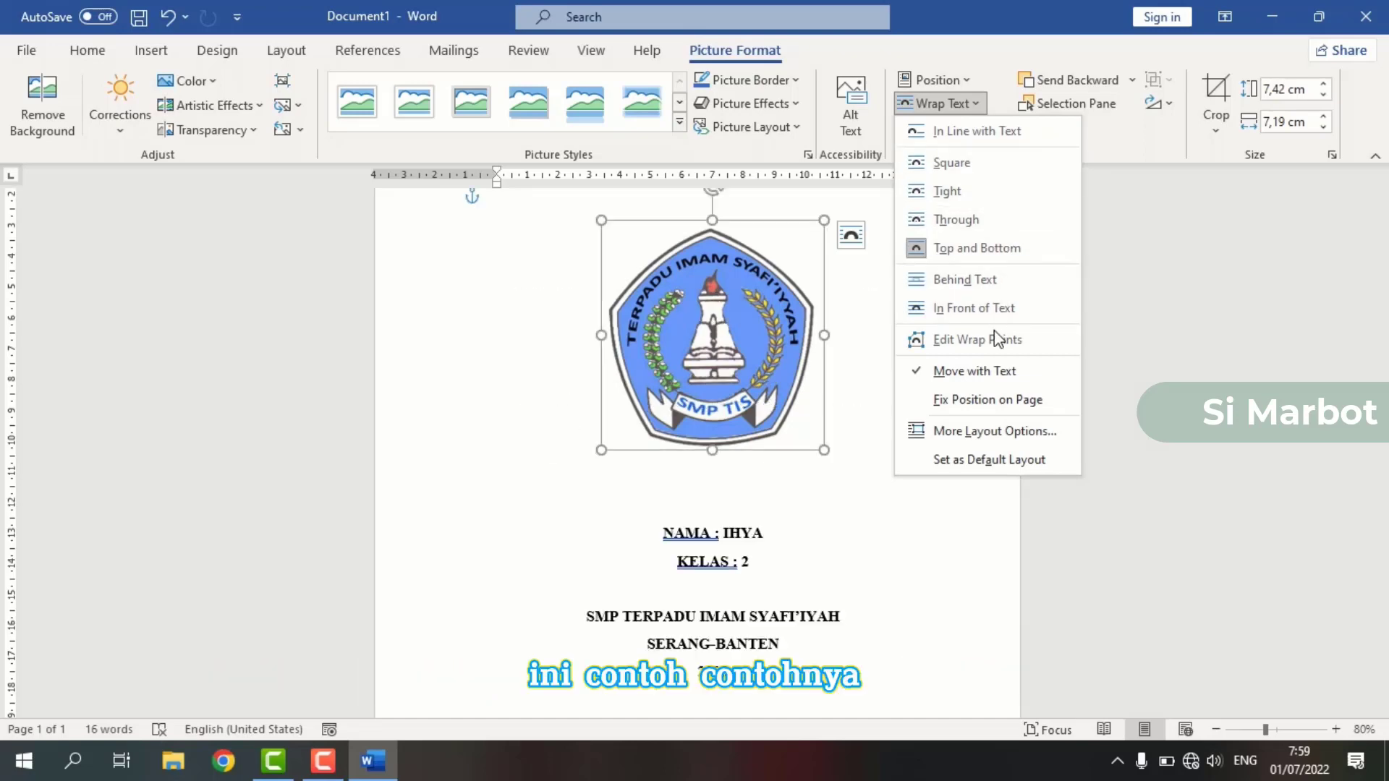
Step: Set the logo's text wrapping to Top and Bottom, deselect it, and look over the whole cover page
click(981, 248)
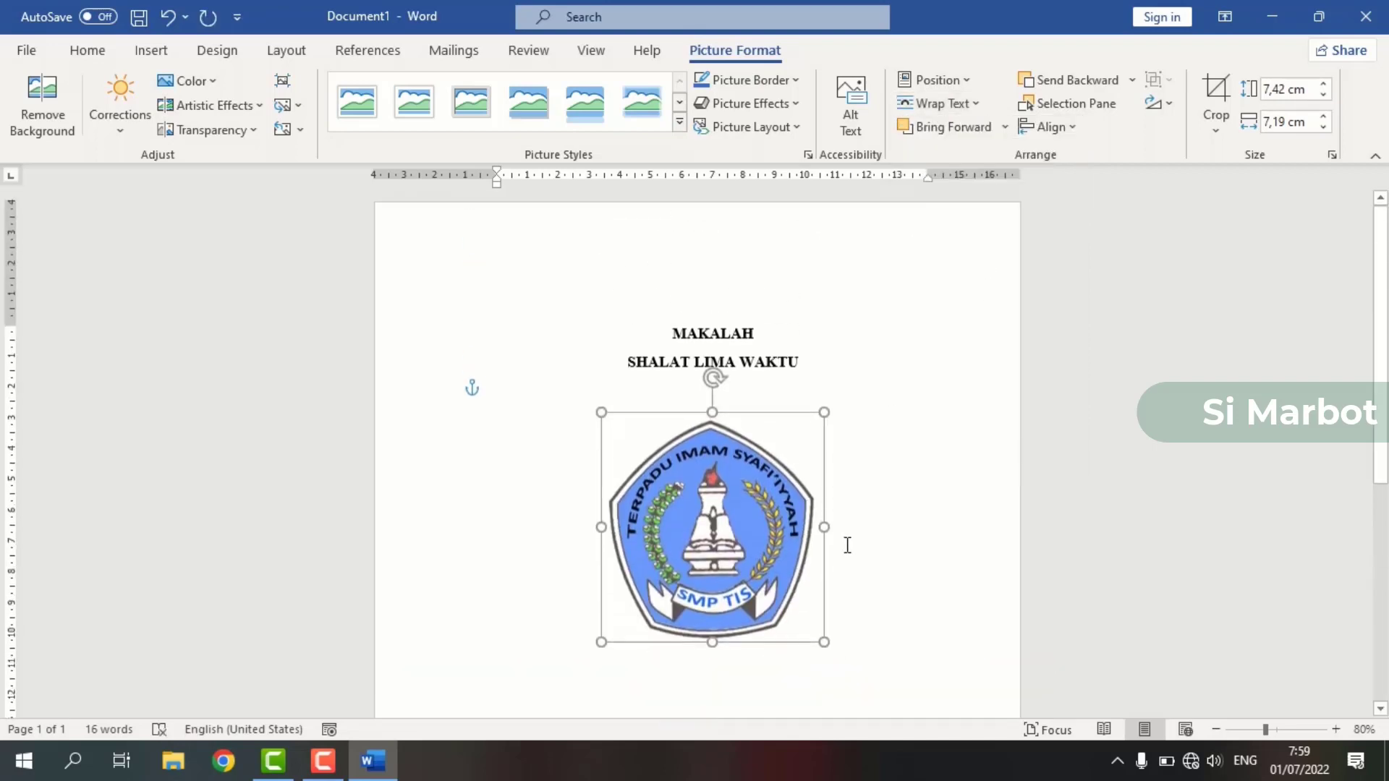
scroll(847, 545, down, 3)
scroll(847, 544, up, 3)
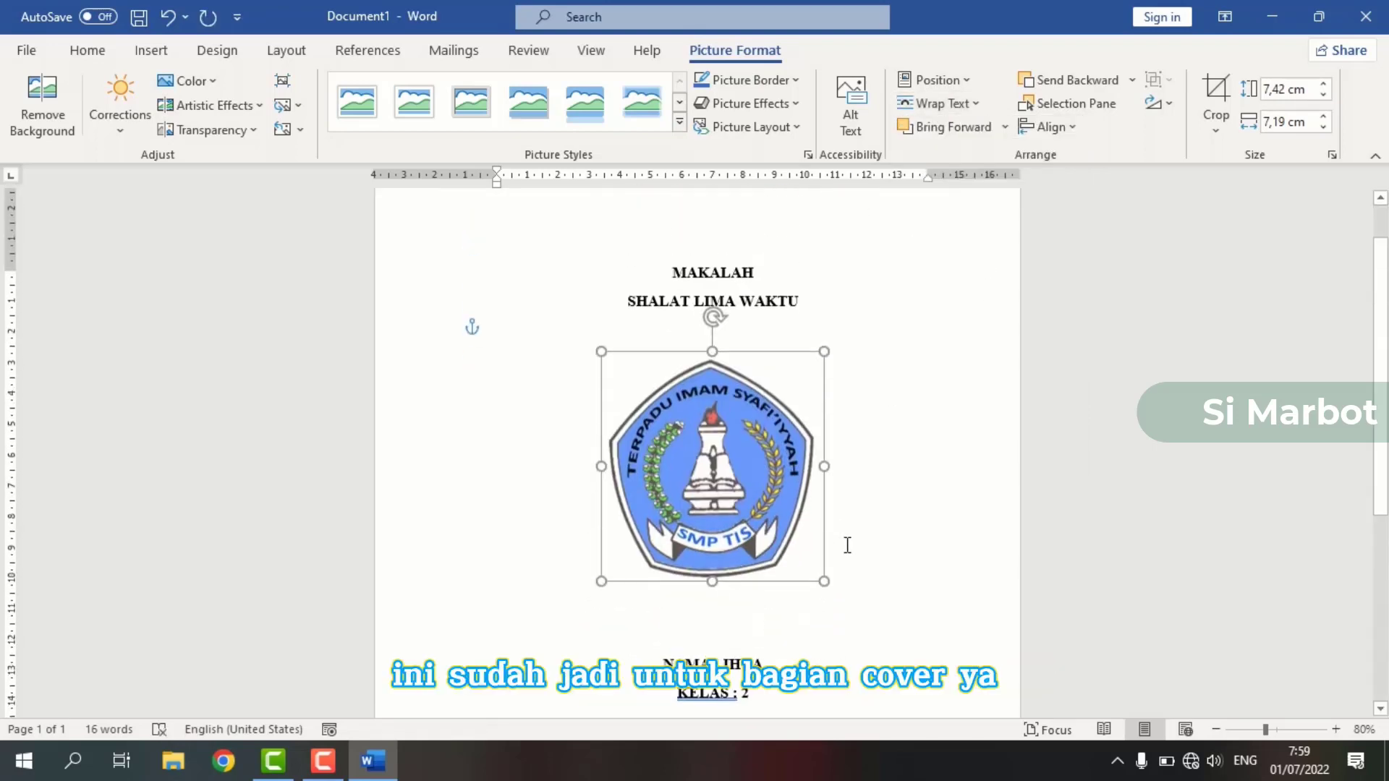
scroll(848, 544, down, 3)
click(848, 544)
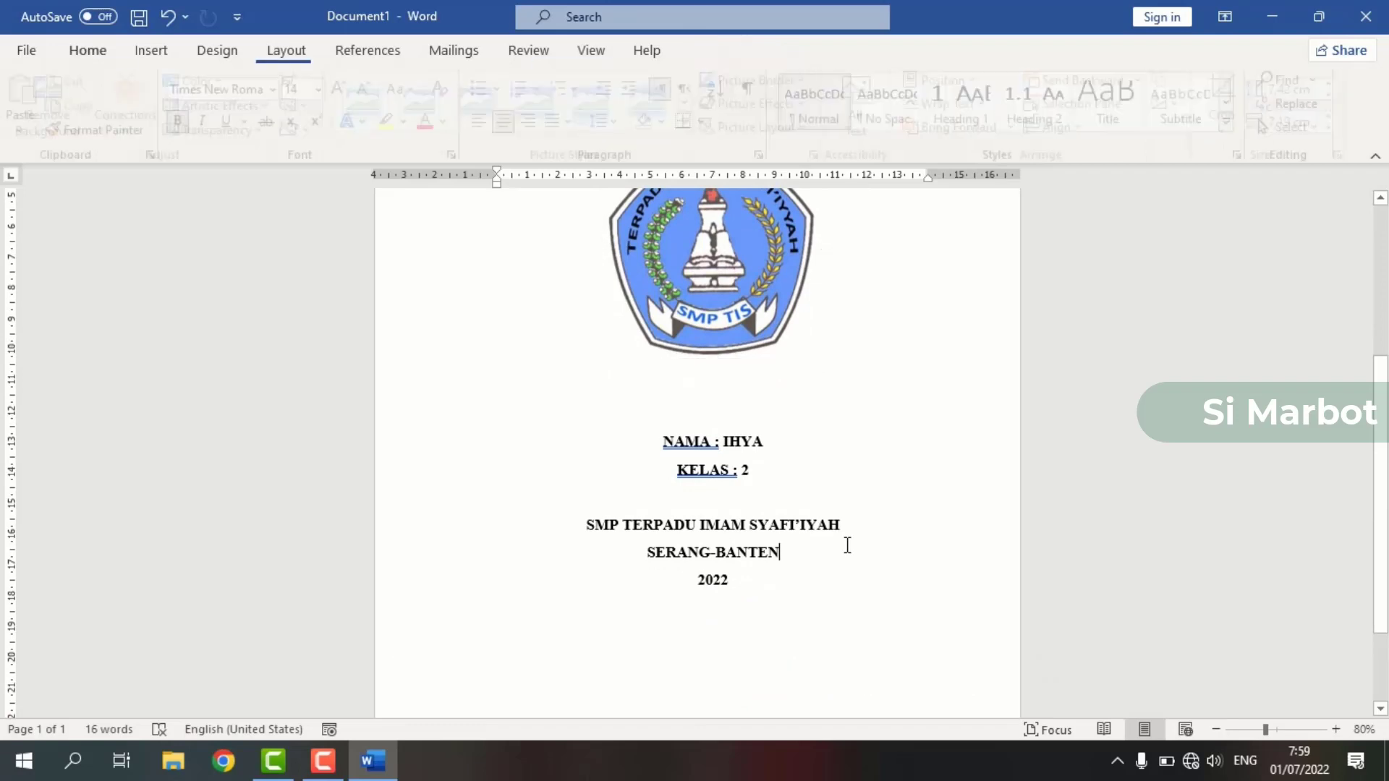
click(793, 496)
scroll(793, 499, up, 1)
scroll(793, 498, up, 3)
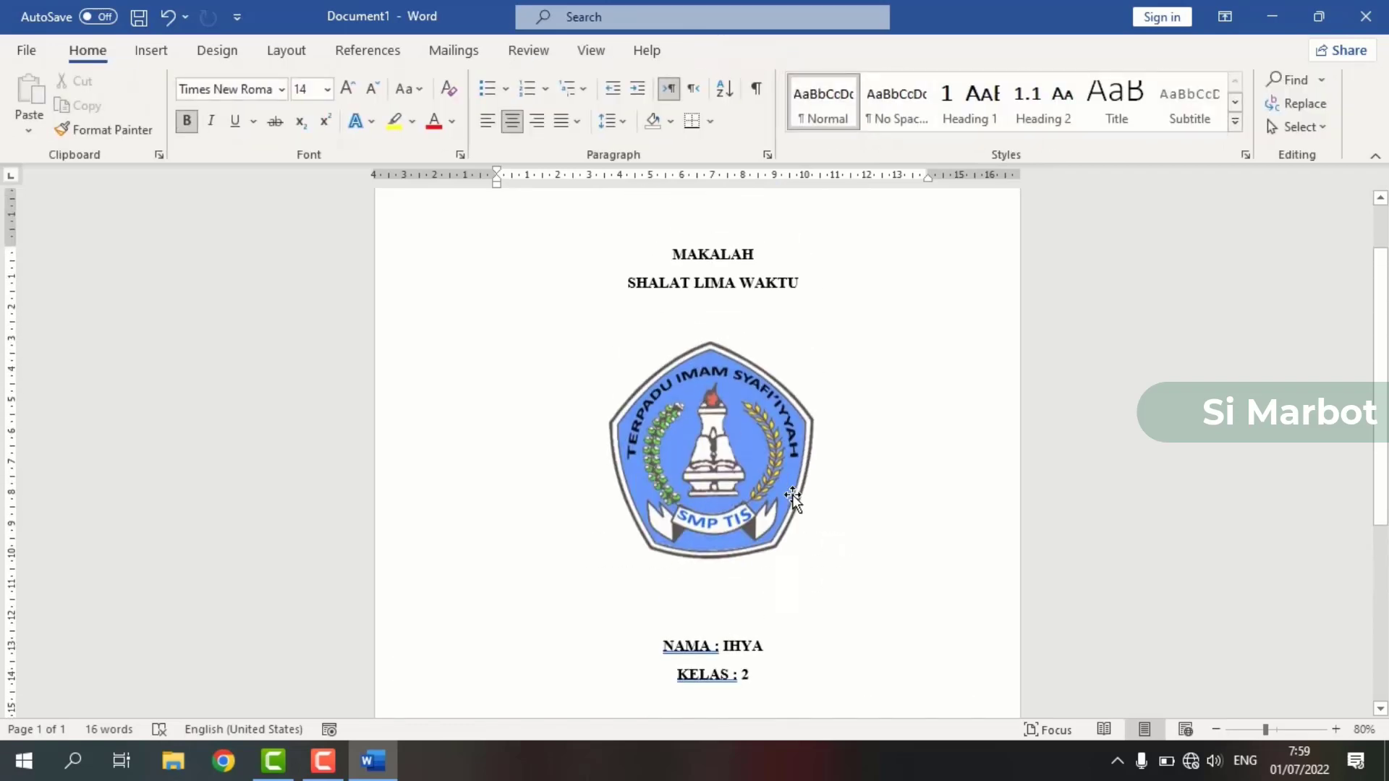
scroll(793, 498, down, 5)
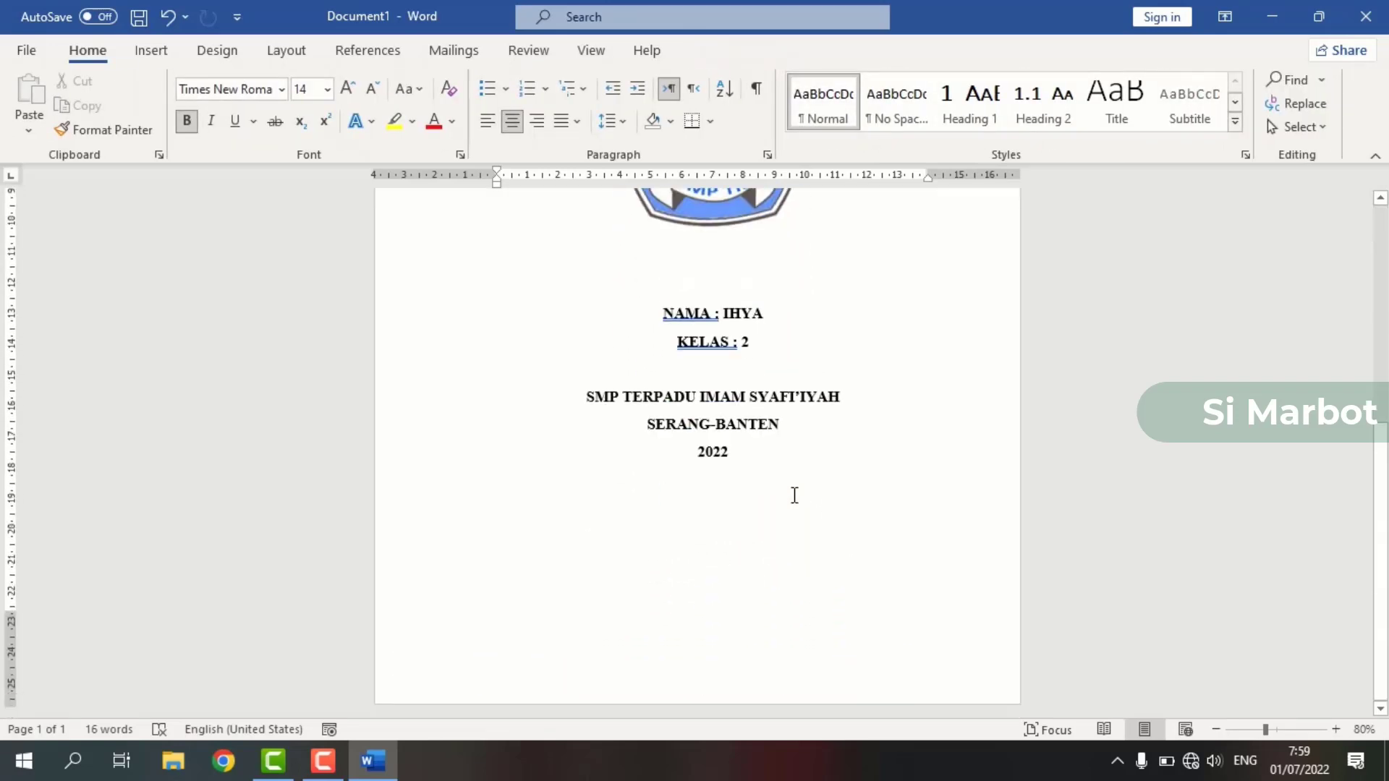
scroll(794, 495, up, 4)
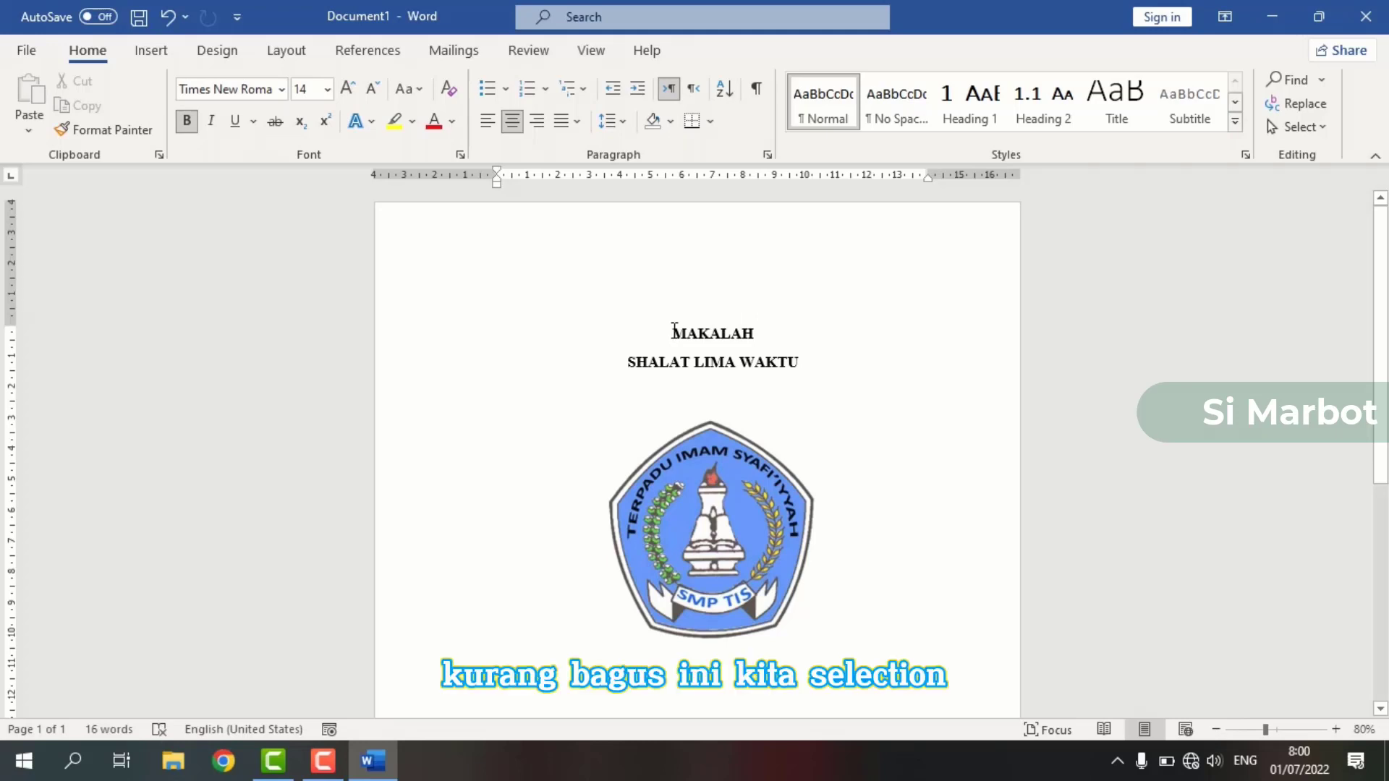
Step: Select the title word MAKALAH and enlarge its font to size 16
drag(671, 330, 761, 332)
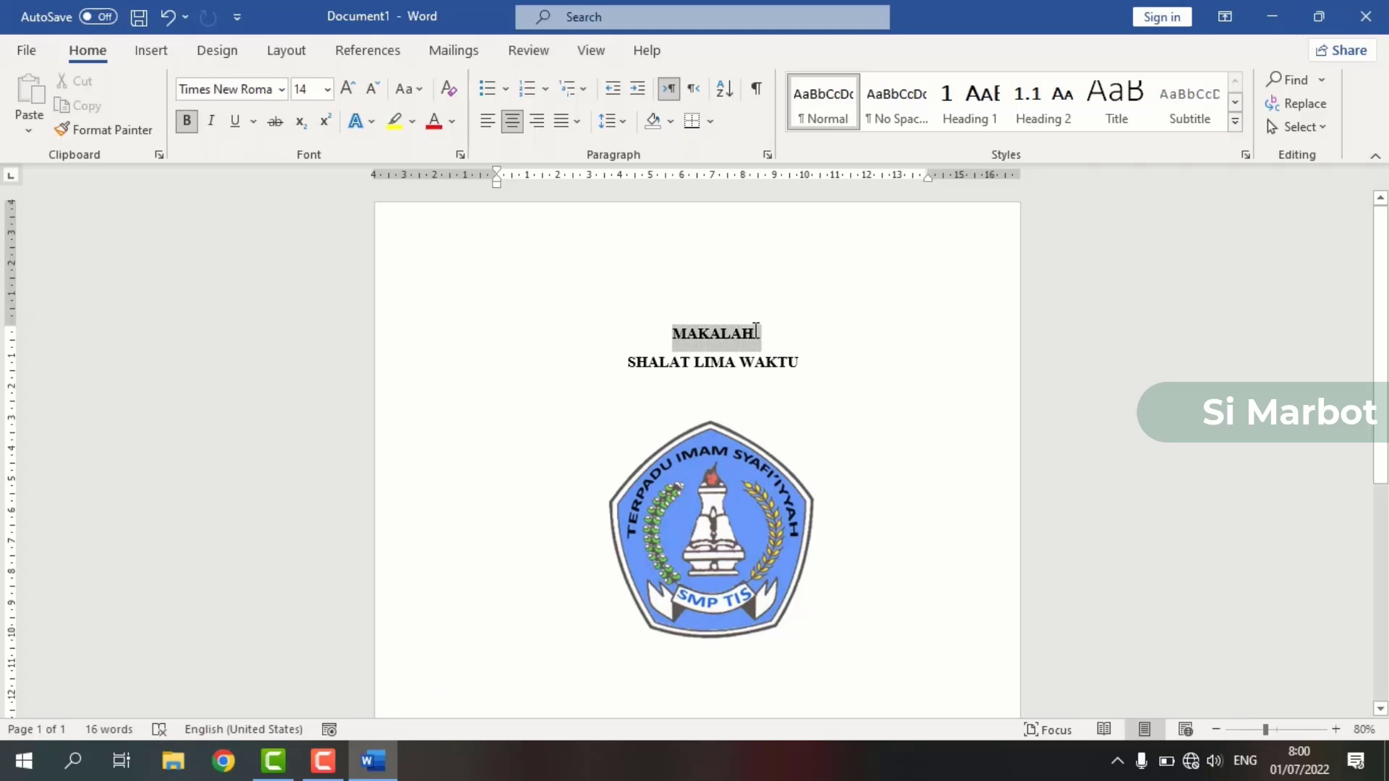
click(675, 337)
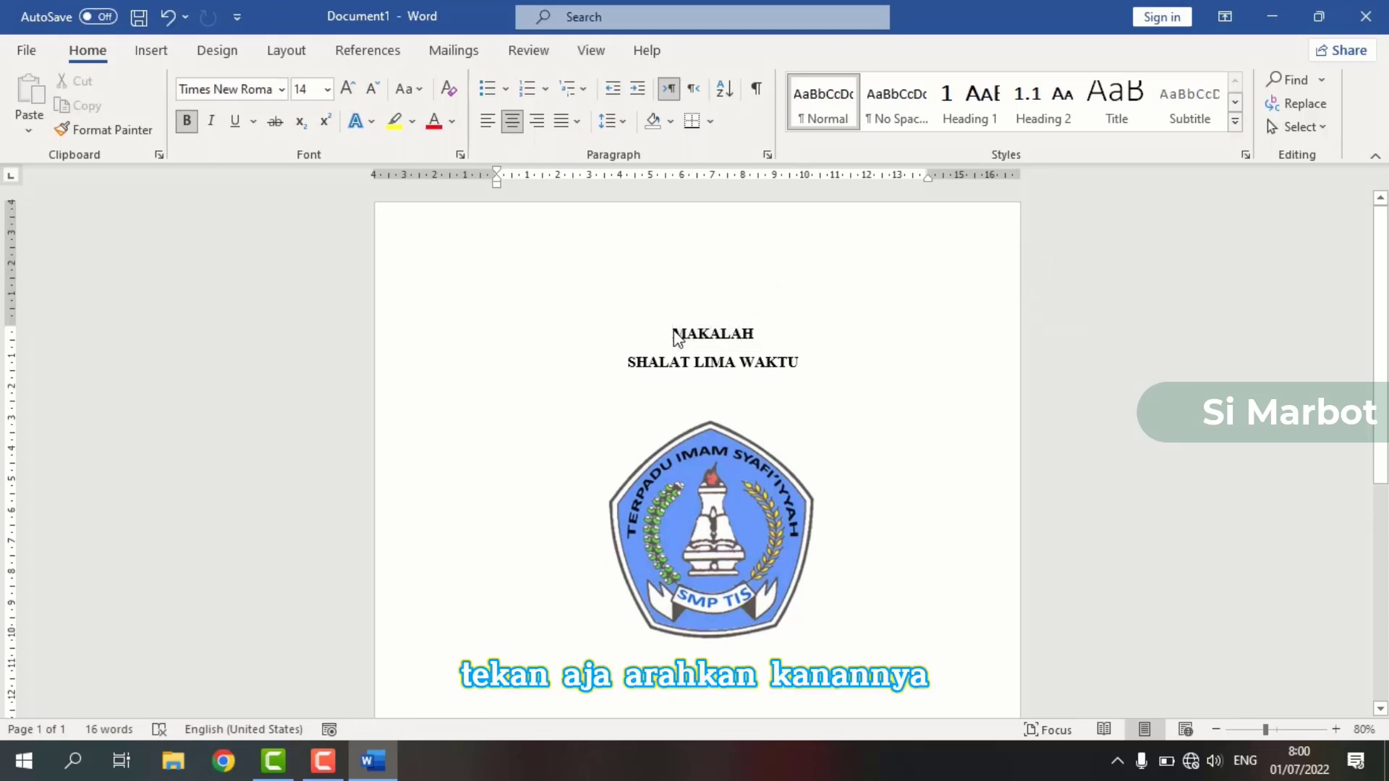
drag(674, 333, 676, 334)
key(shift+Right)
key(shift+Right)
key(shift+Right)
key(shift+Right)
key(shift+Right)
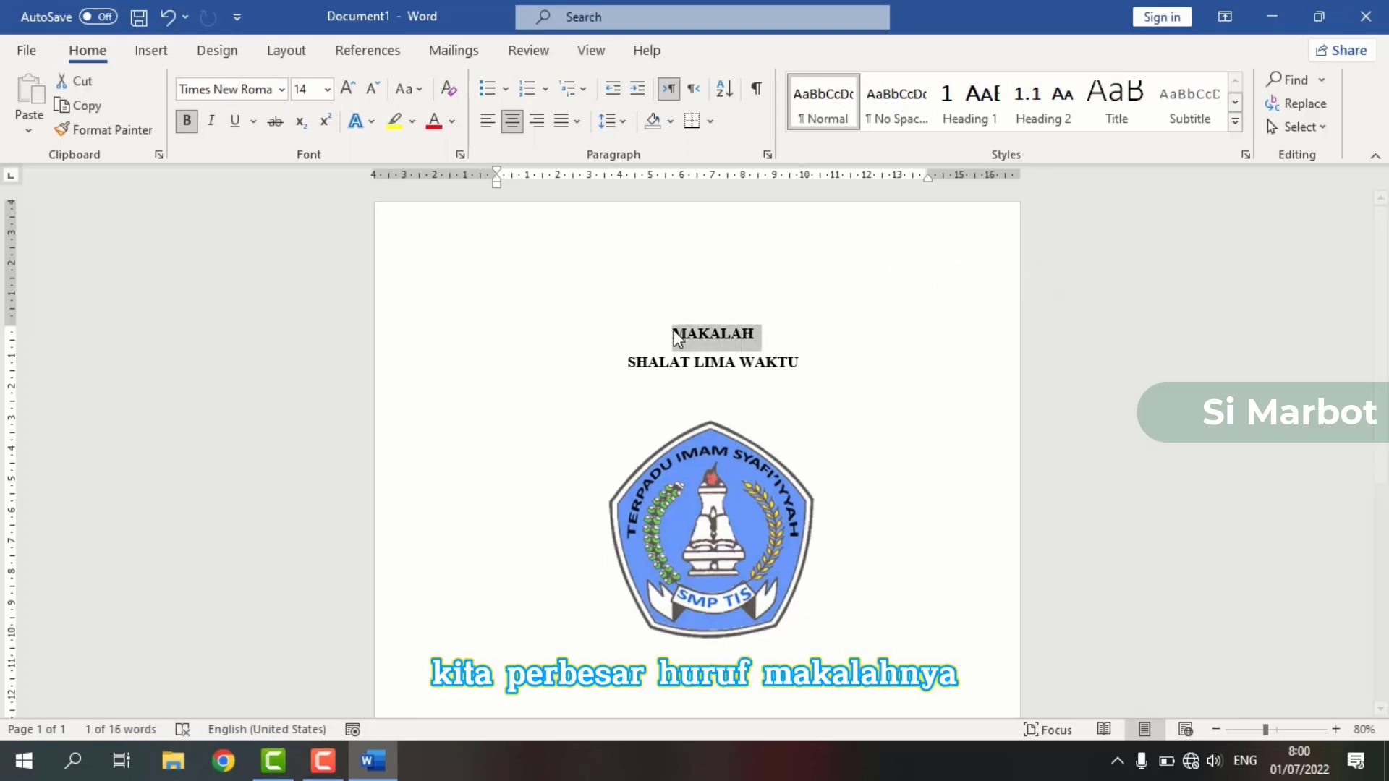
click(348, 90)
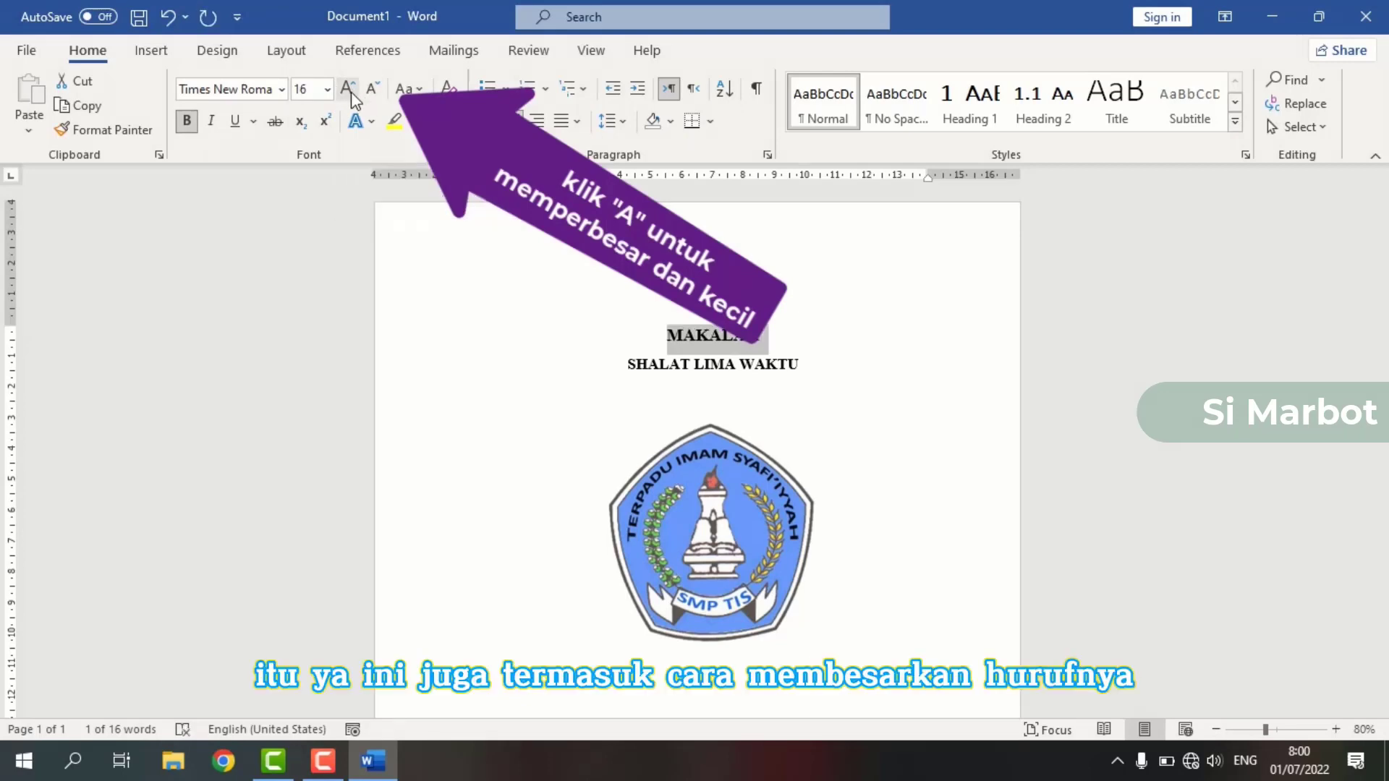
Step: Enlarge the selected title word MAKALAH to font size 20 and deselect it
click(348, 89)
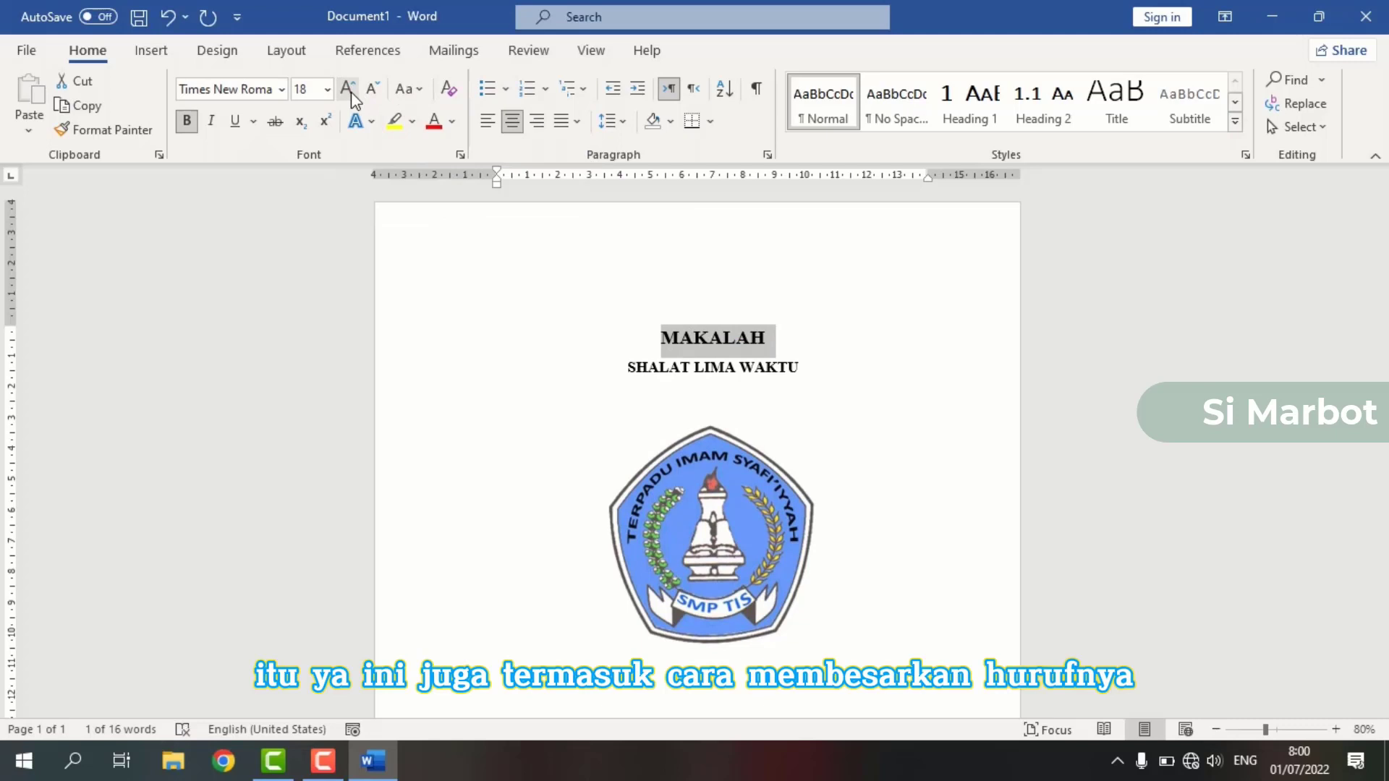
click(351, 92)
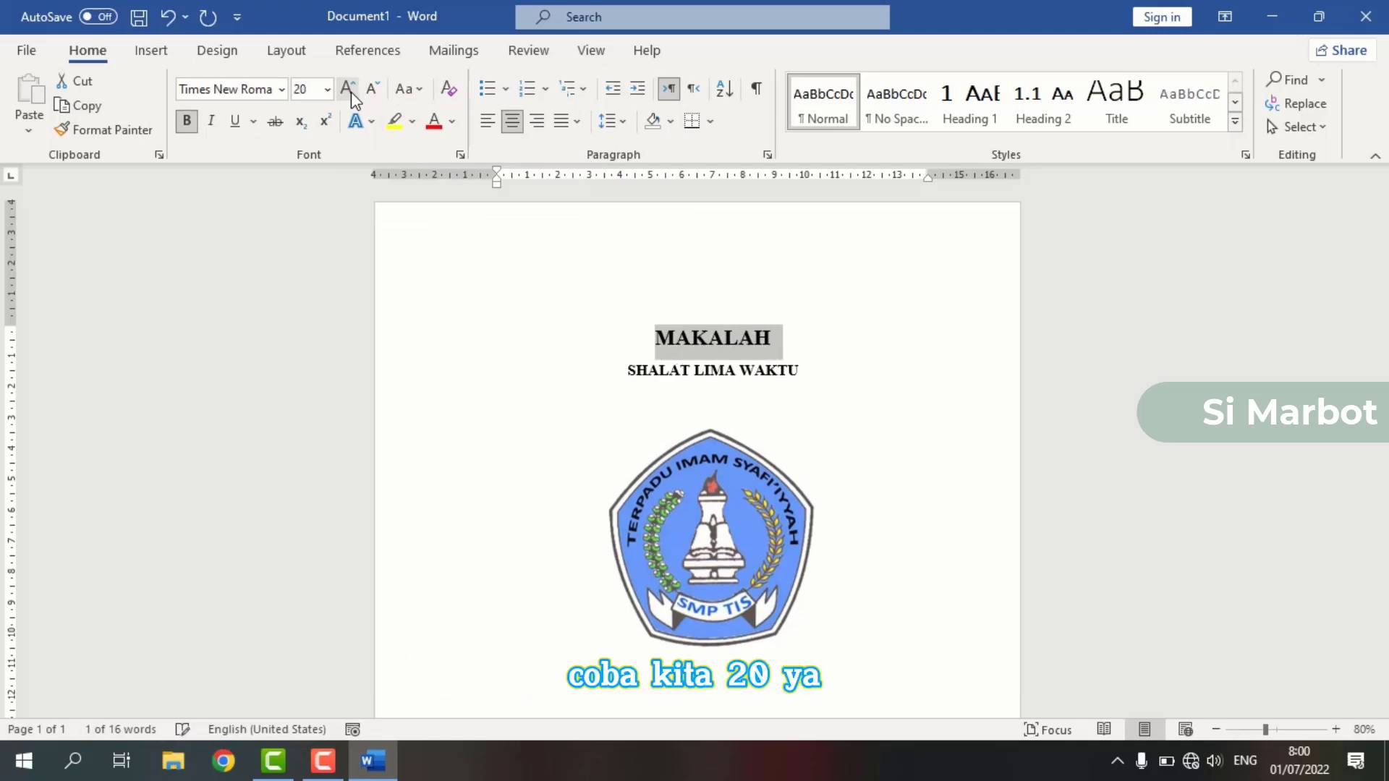
click(692, 343)
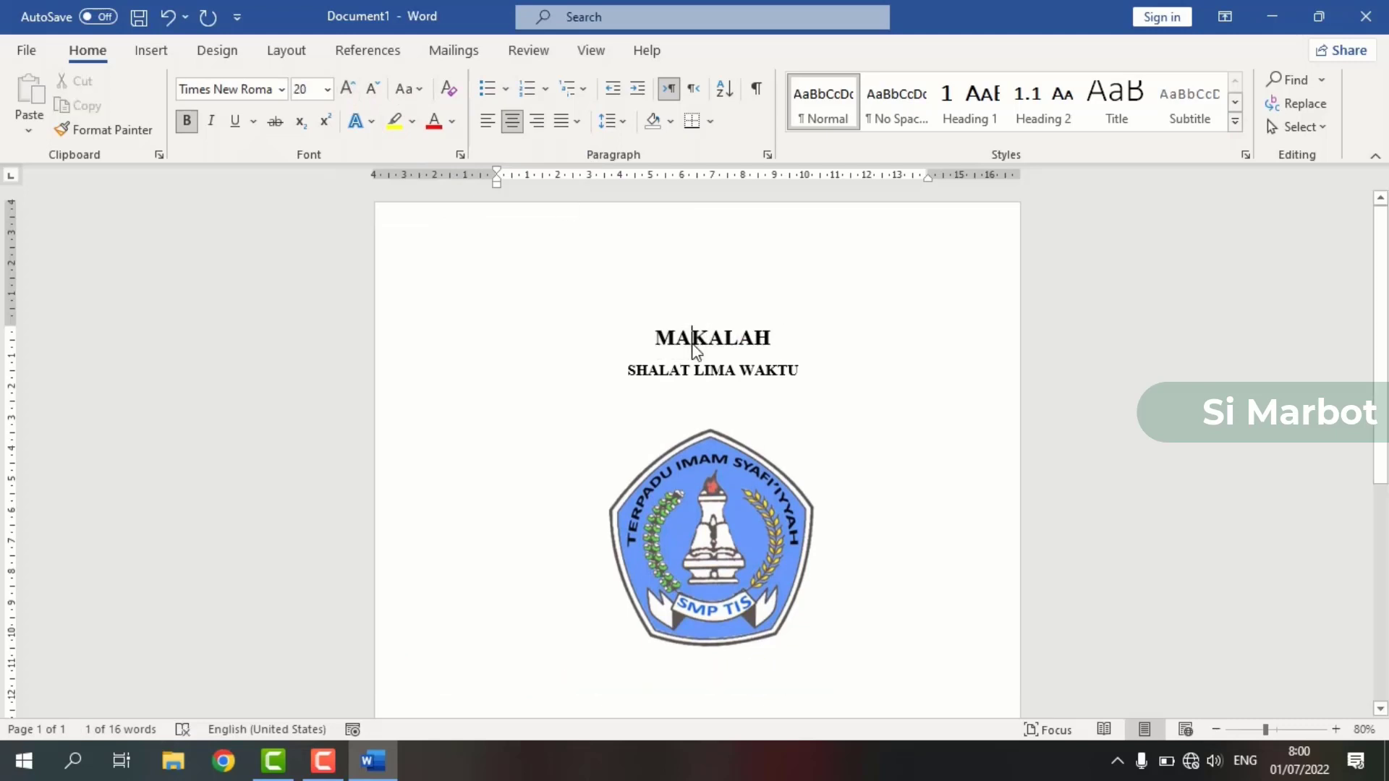
Step: Set the school name line SMP TERPADU IMAM SYAFI'IYAH to font size 20 and deselect it
scroll(689, 403, down, 5)
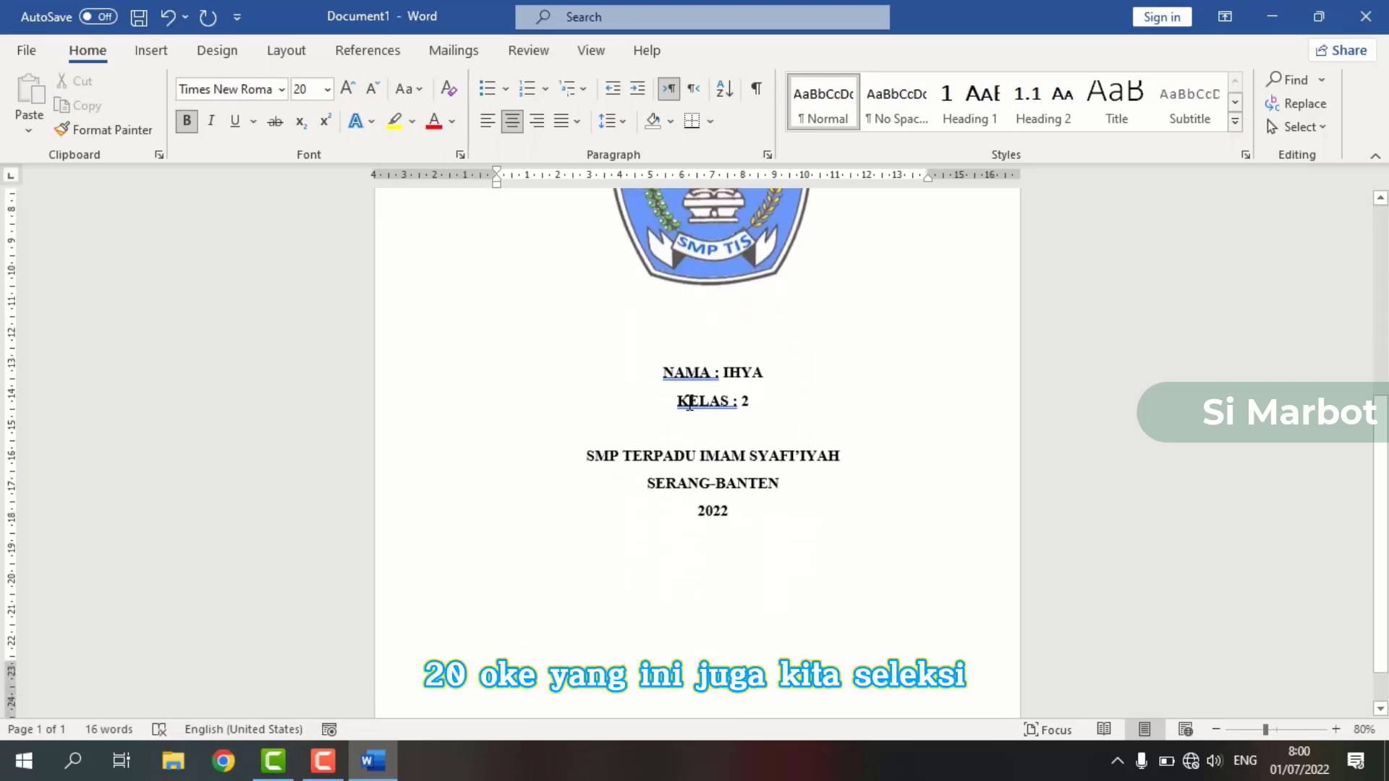
click(588, 456)
drag(588, 457, 838, 445)
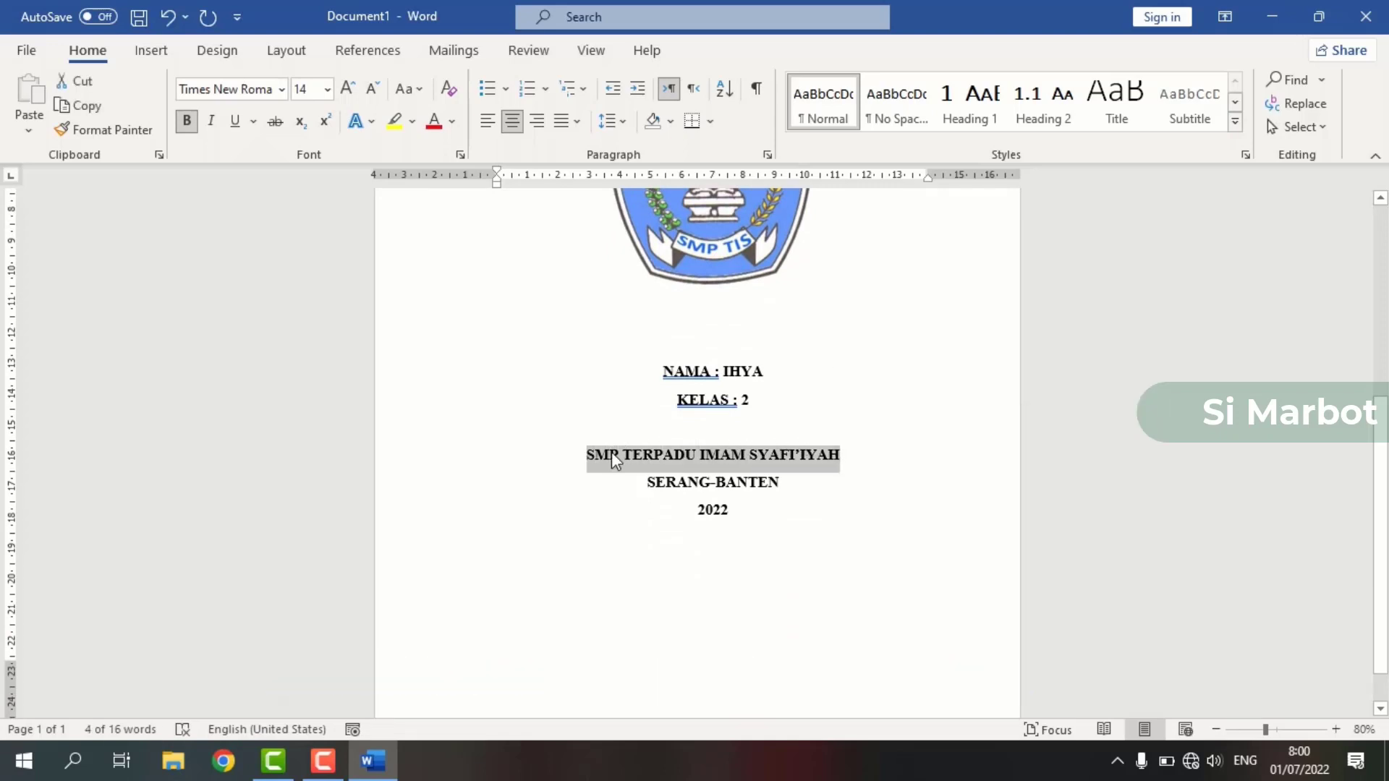
click(328, 91)
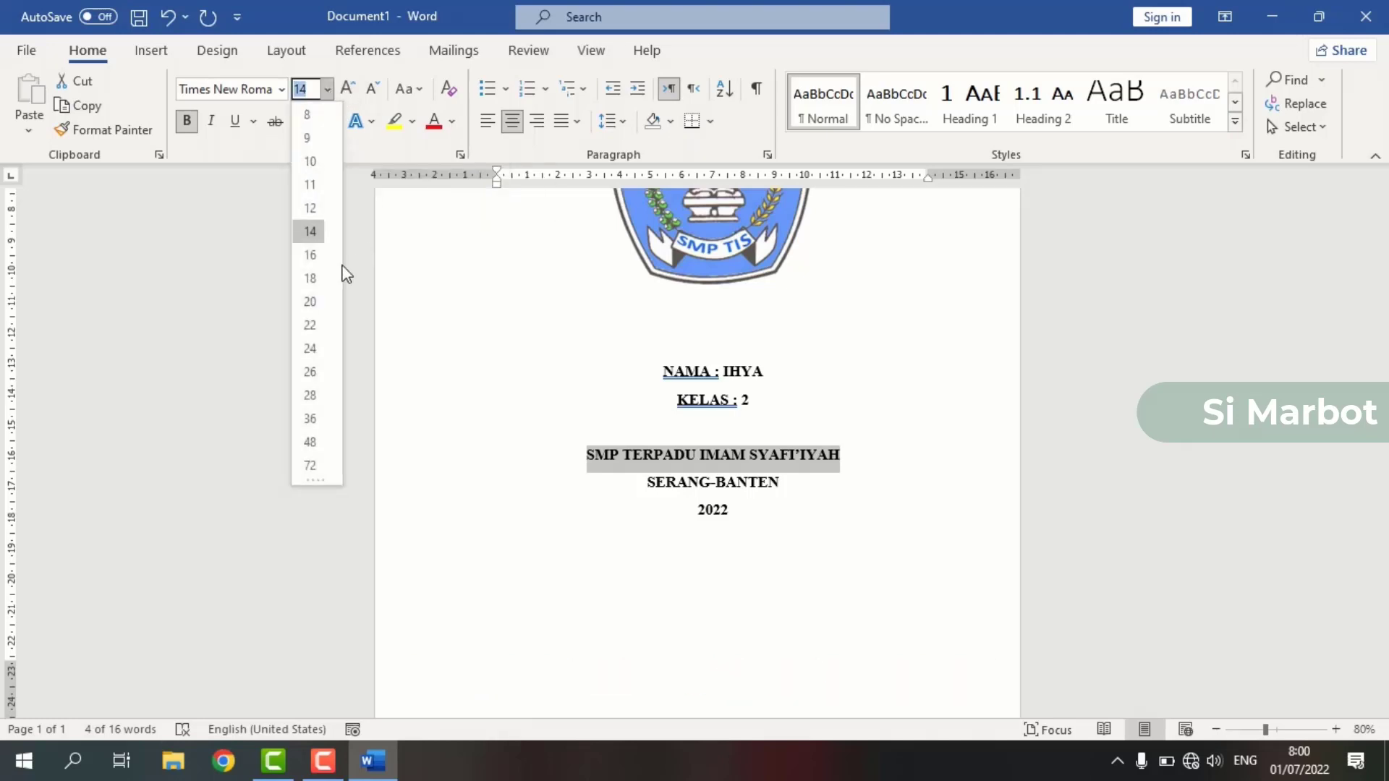
click(314, 297)
click(819, 566)
Step: Look over the cover page from the MAKALAH title and logo down to the school name, city and year lines
scroll(819, 566, up, 8)
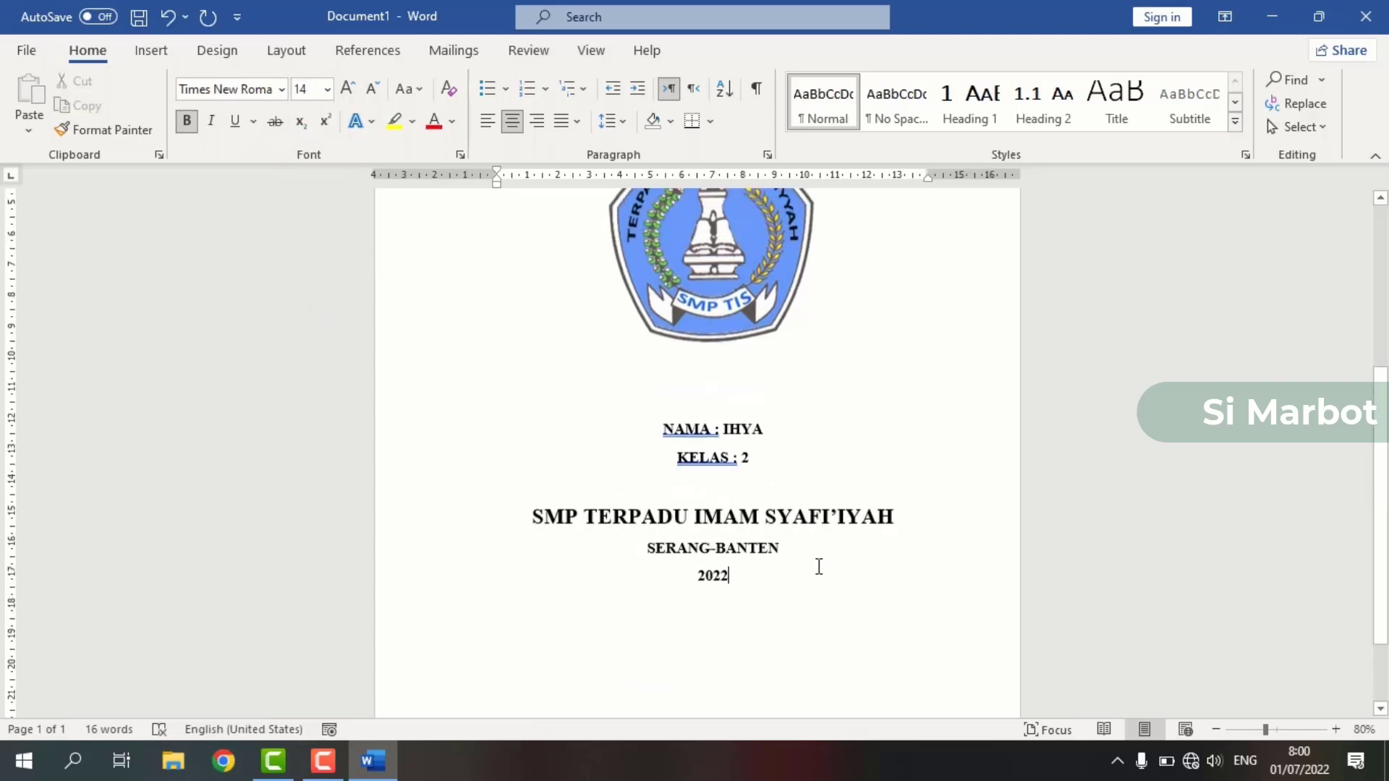
scroll(819, 566, down, 4)
scroll(819, 567, down, 3)
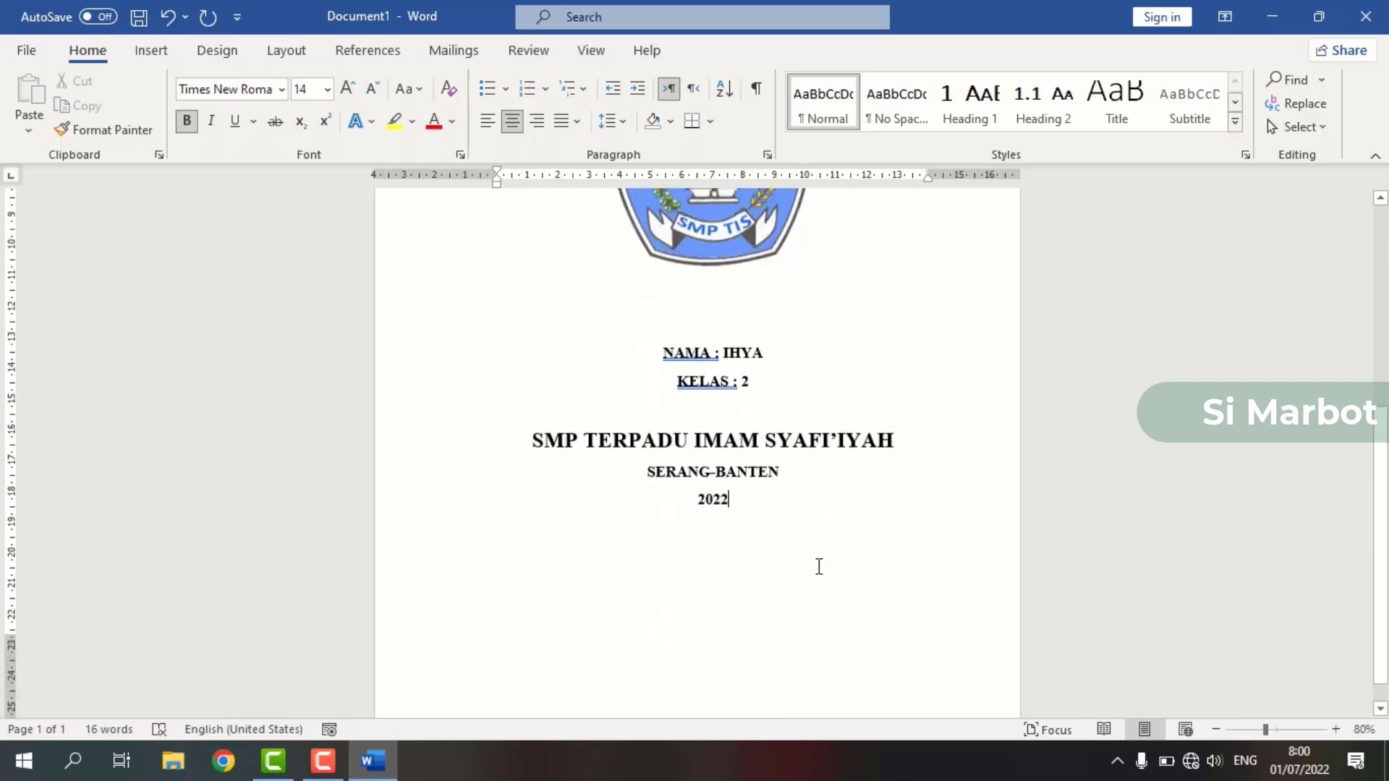
scroll(818, 566, down, 1)
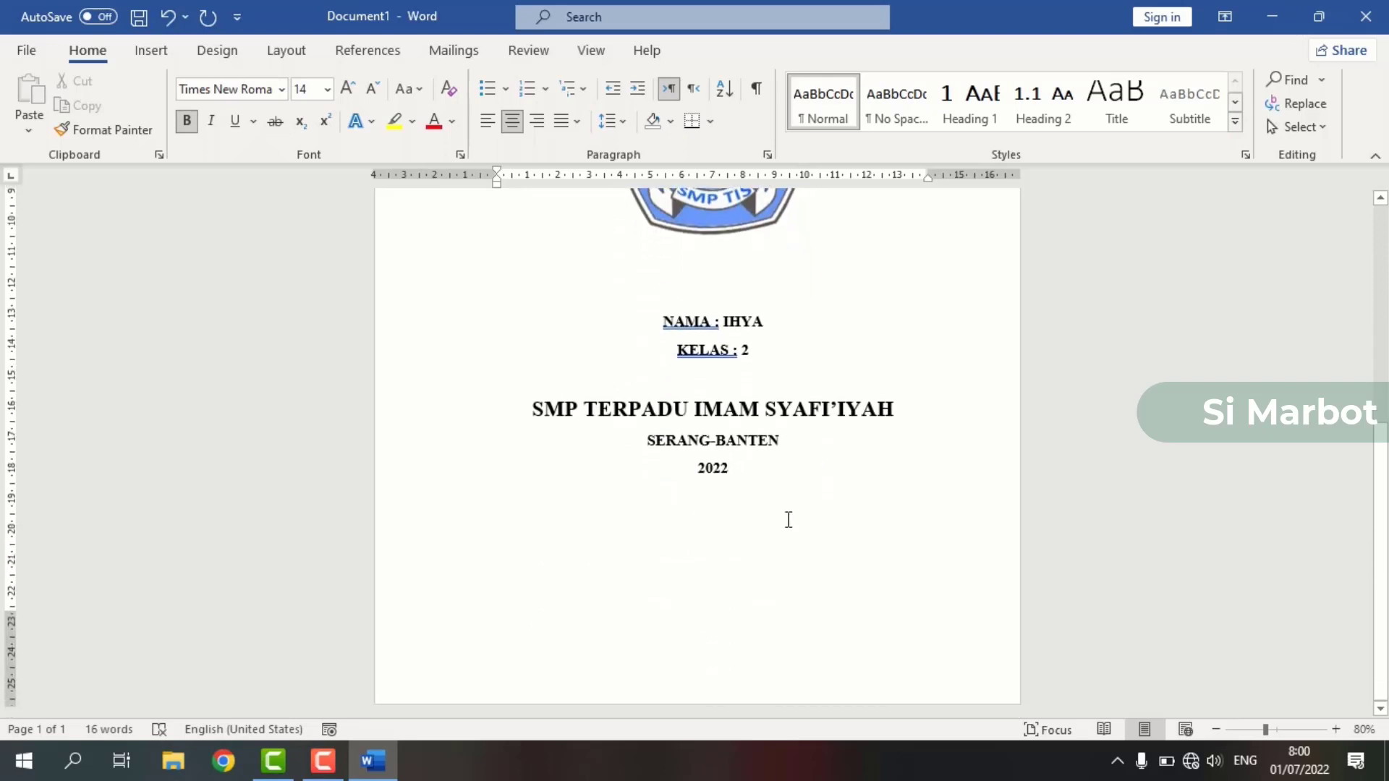
click(741, 474)
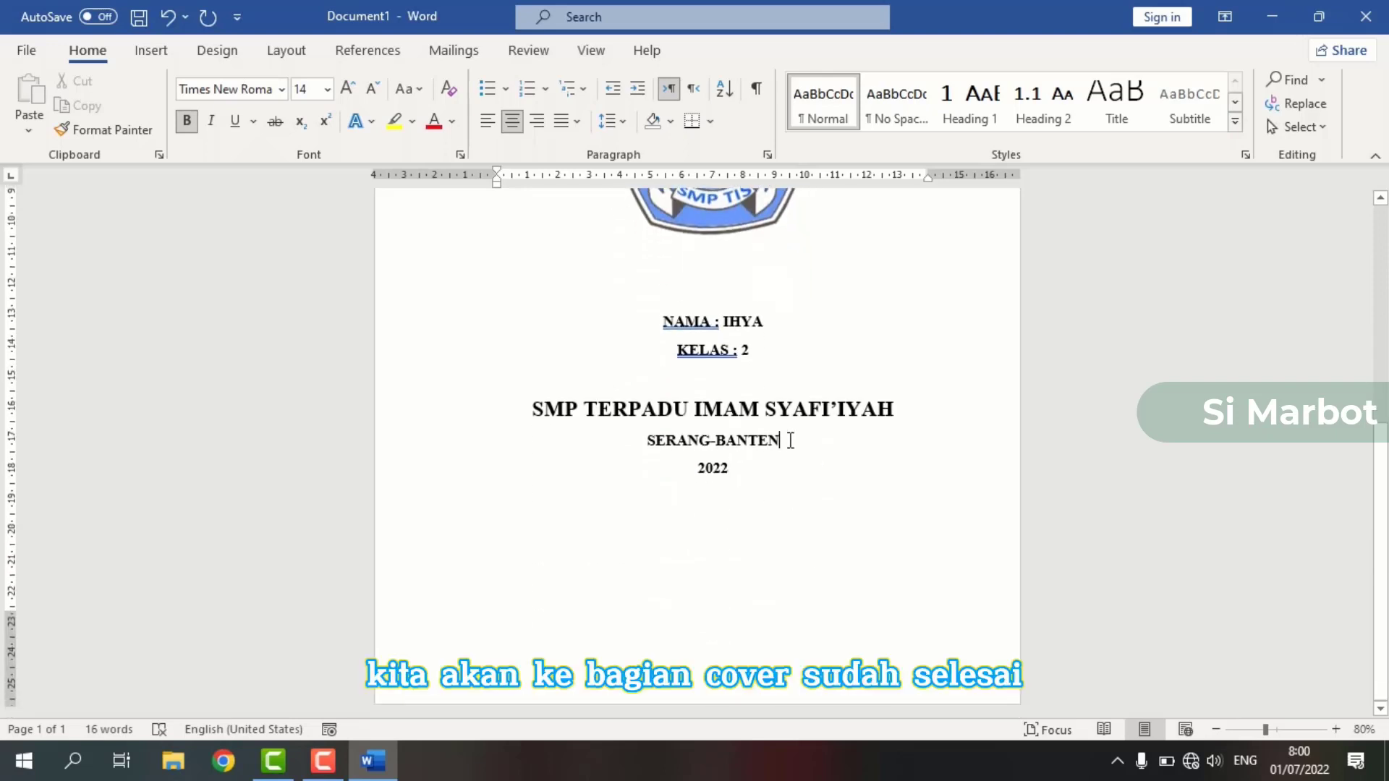
scroll(791, 440, up, 8)
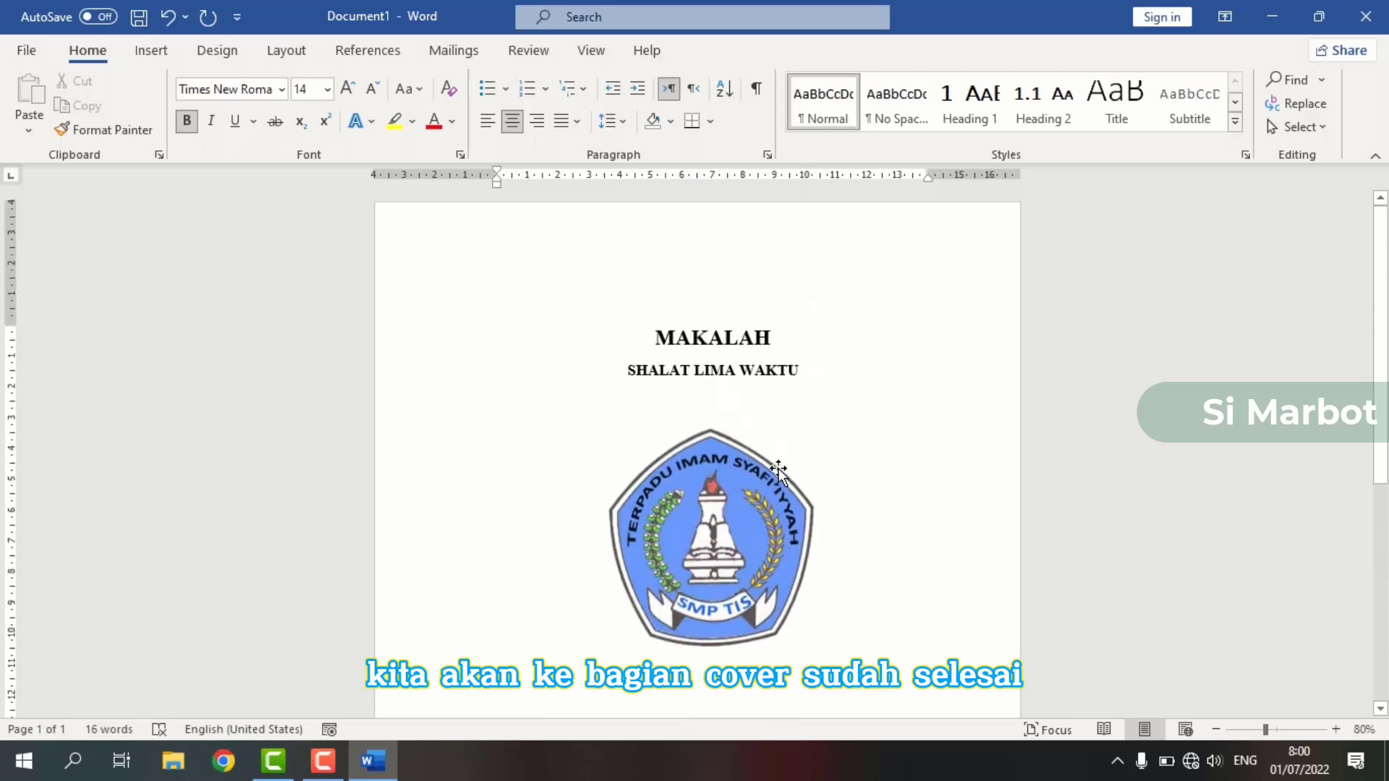
scroll(779, 468, down, 5)
scroll(778, 467, up, 3)
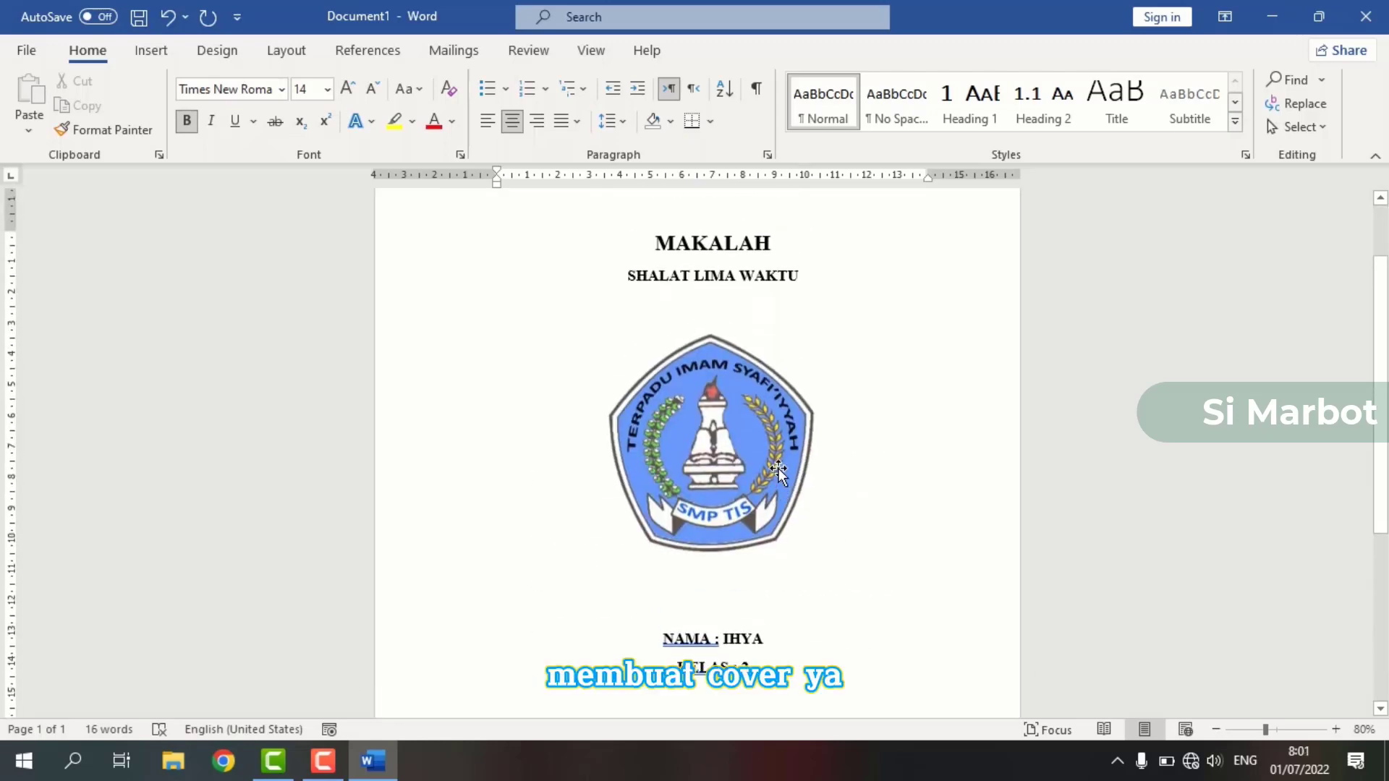
scroll(779, 468, down, 3)
click(769, 588)
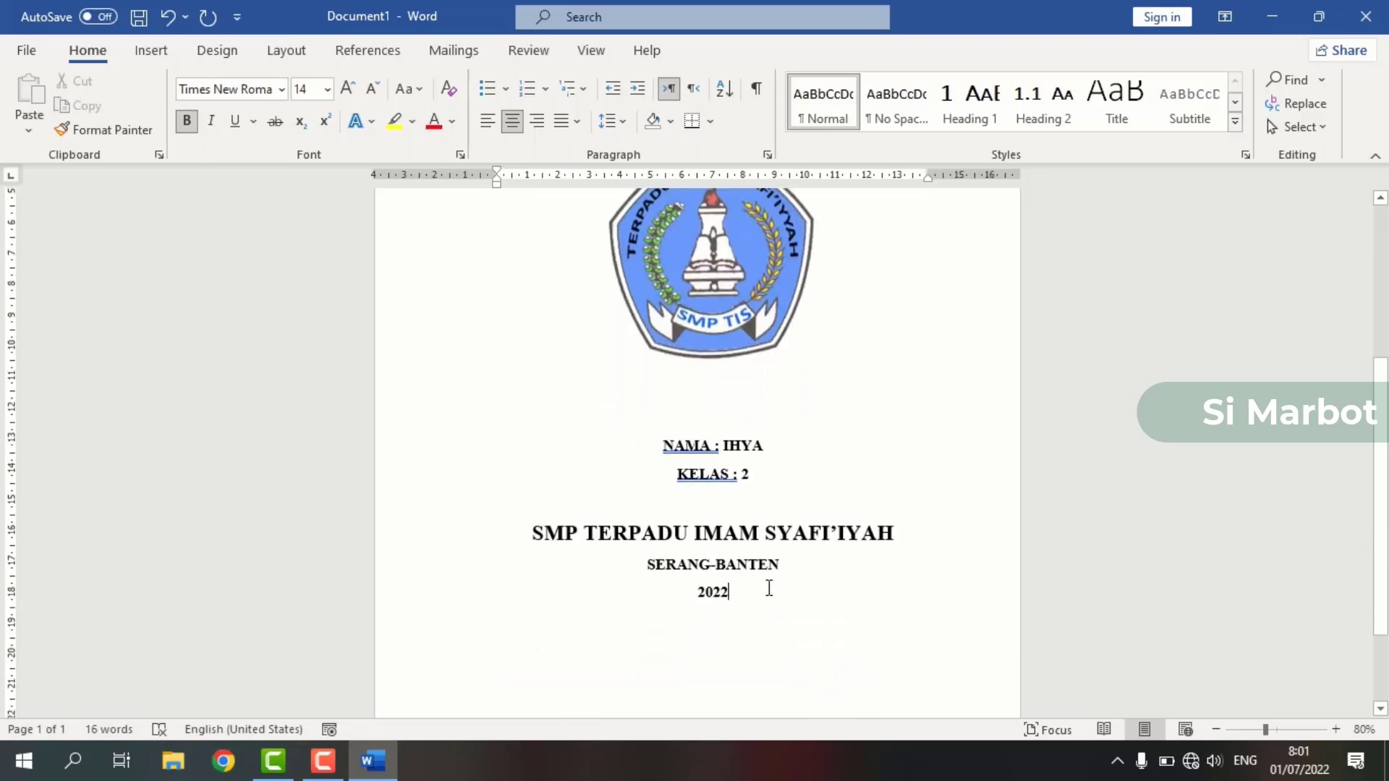
scroll(768, 588, up, 4)
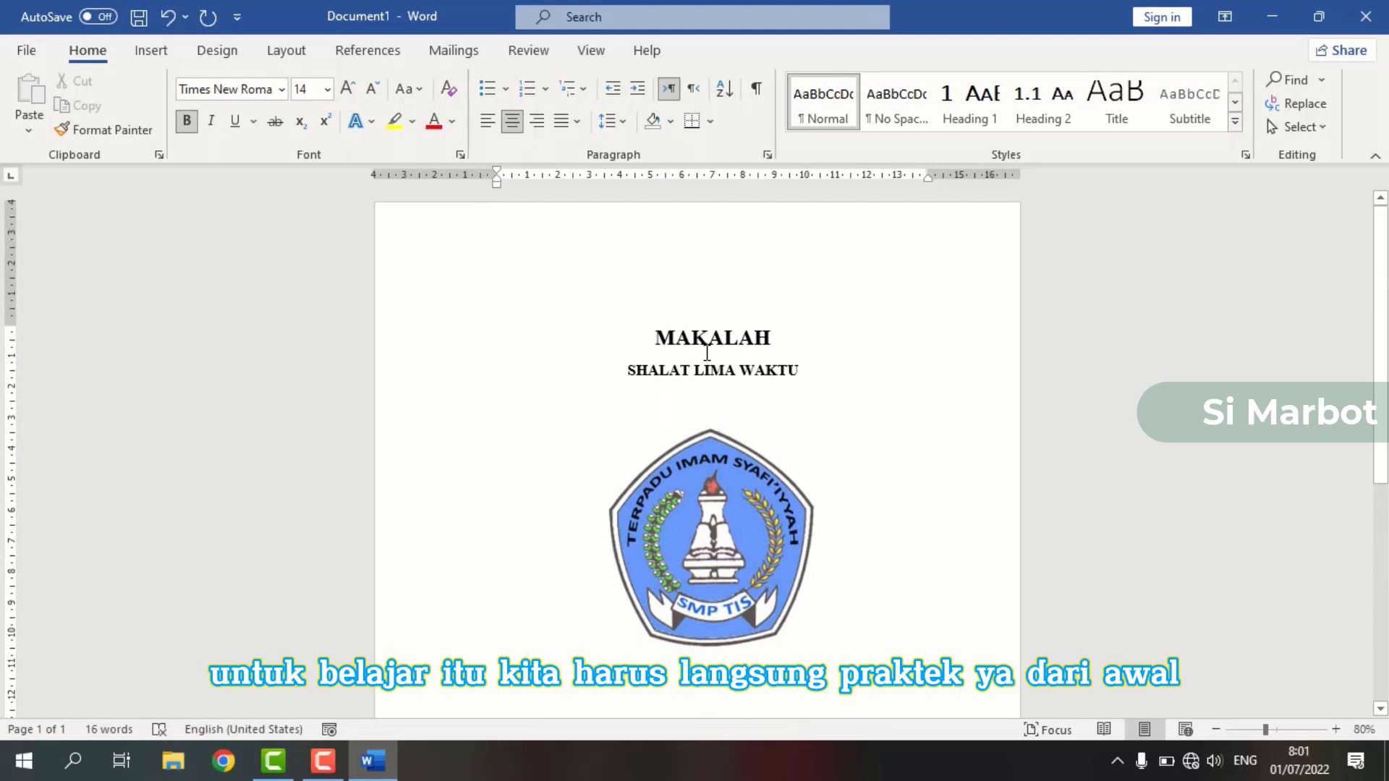
scroll(707, 353, down, 5)
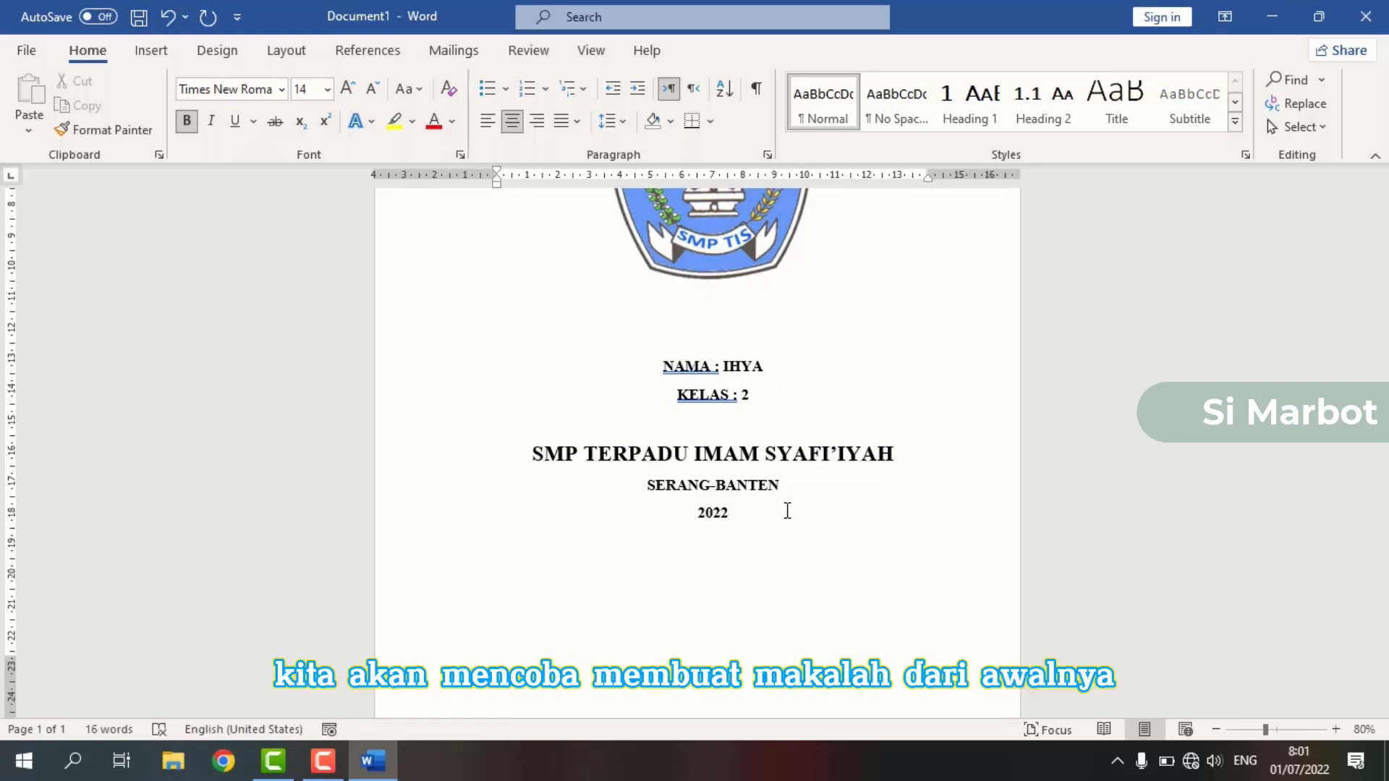
scroll(787, 511, down, 1)
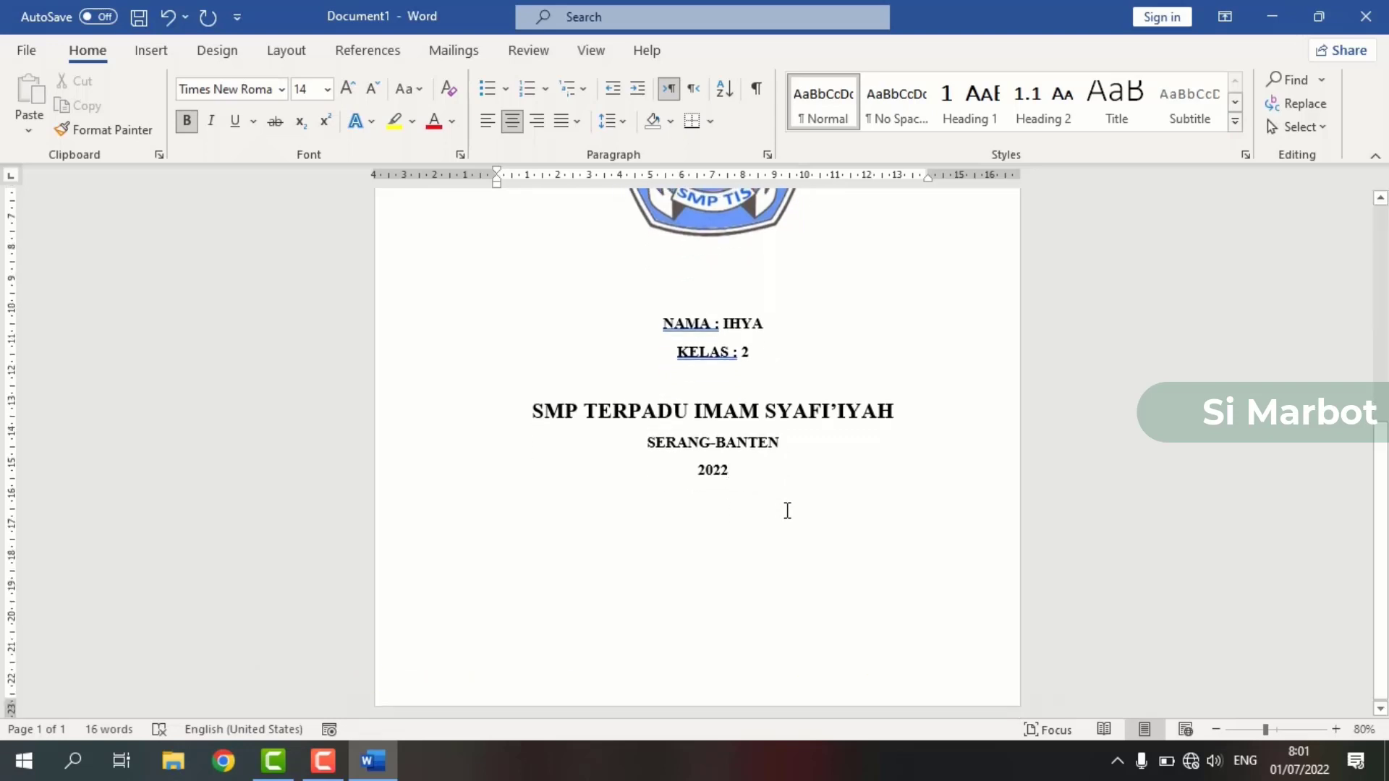
scroll(787, 511, up, 7)
scroll(786, 512, down, 4)
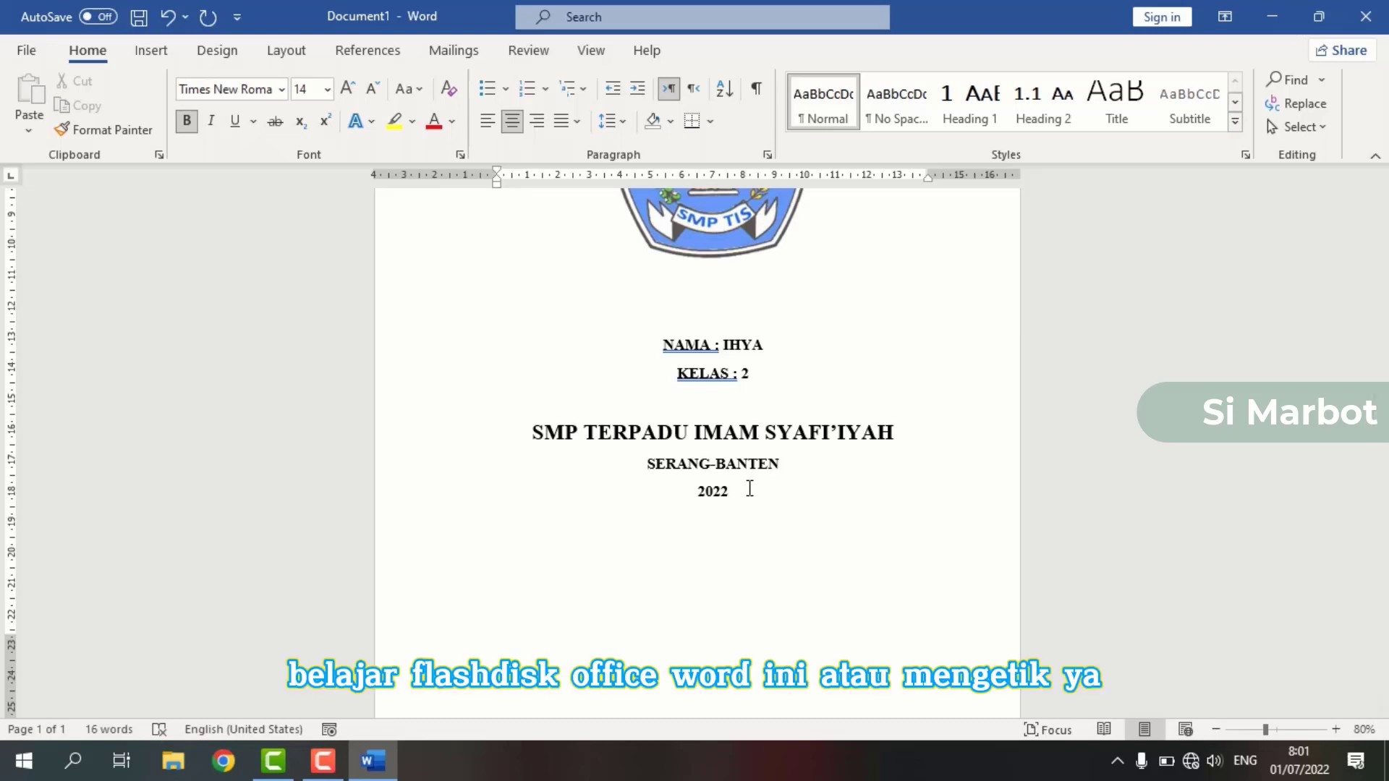
scroll(729, 496, up, 5)
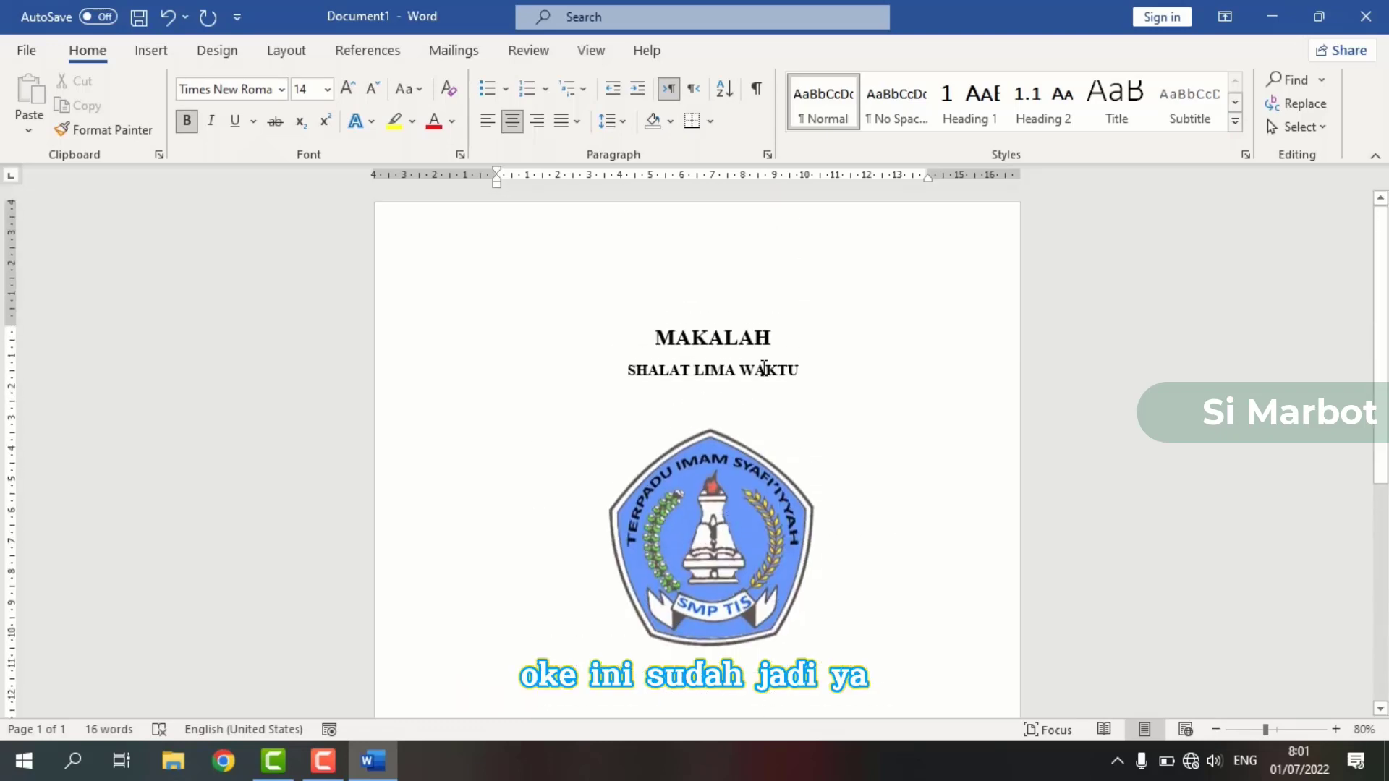
Step: Change the class on the KELAS line to "3 (Tiga)"
scroll(781, 430, down, 3)
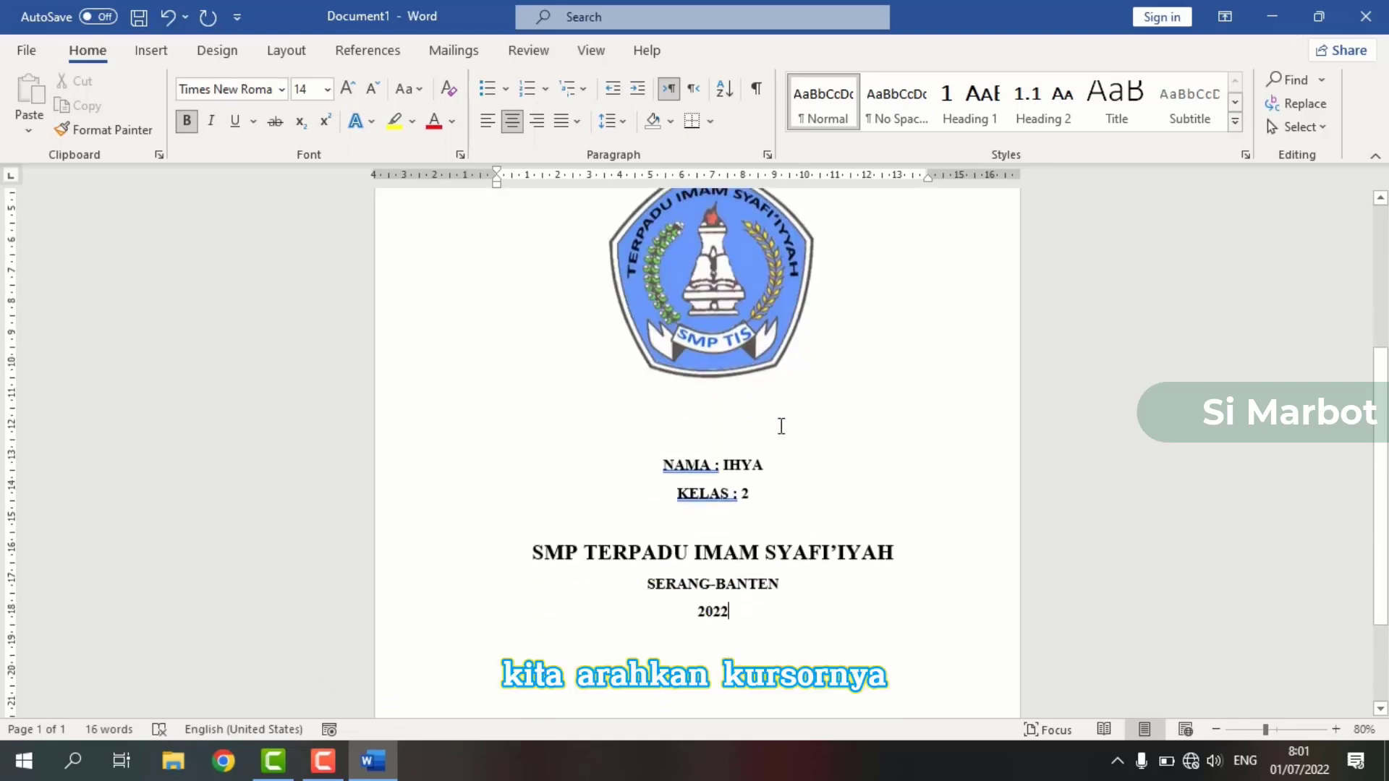
click(771, 458)
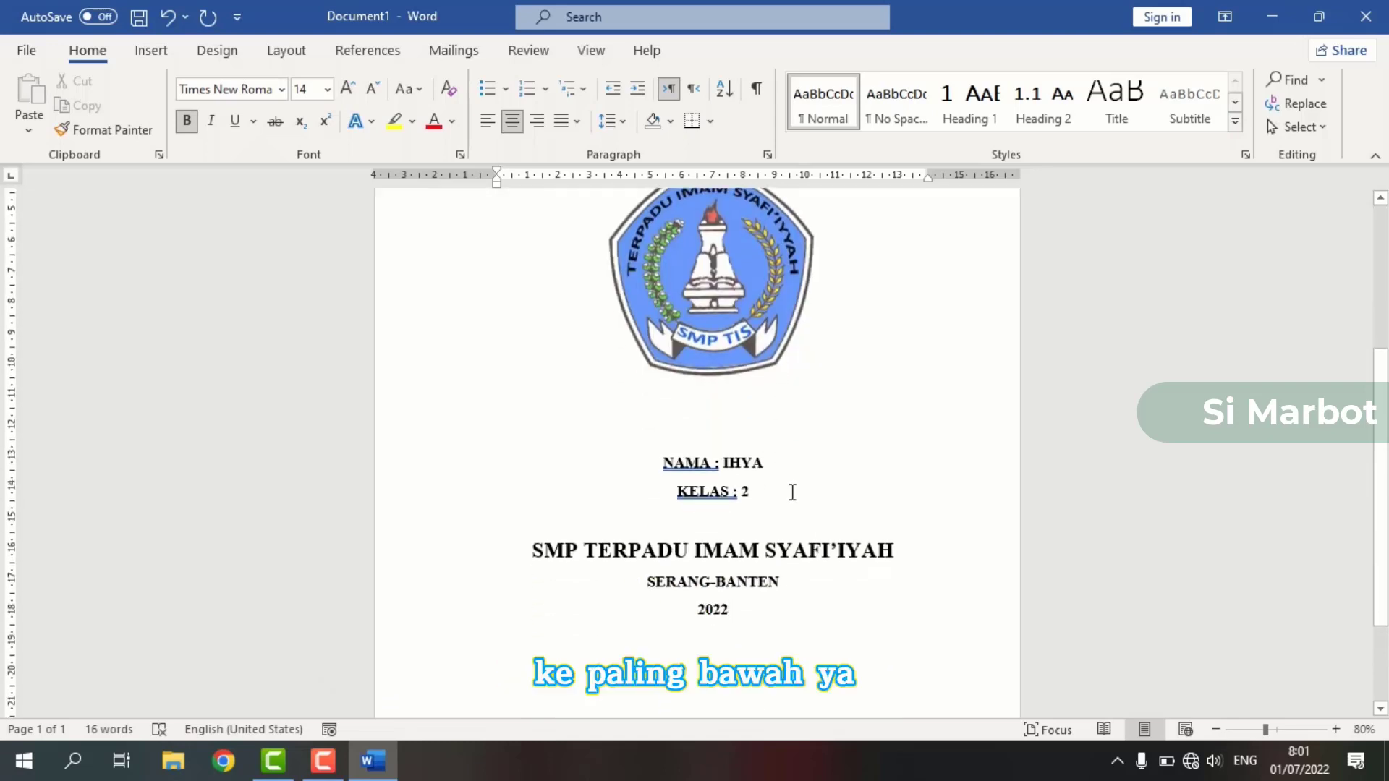
click(787, 486)
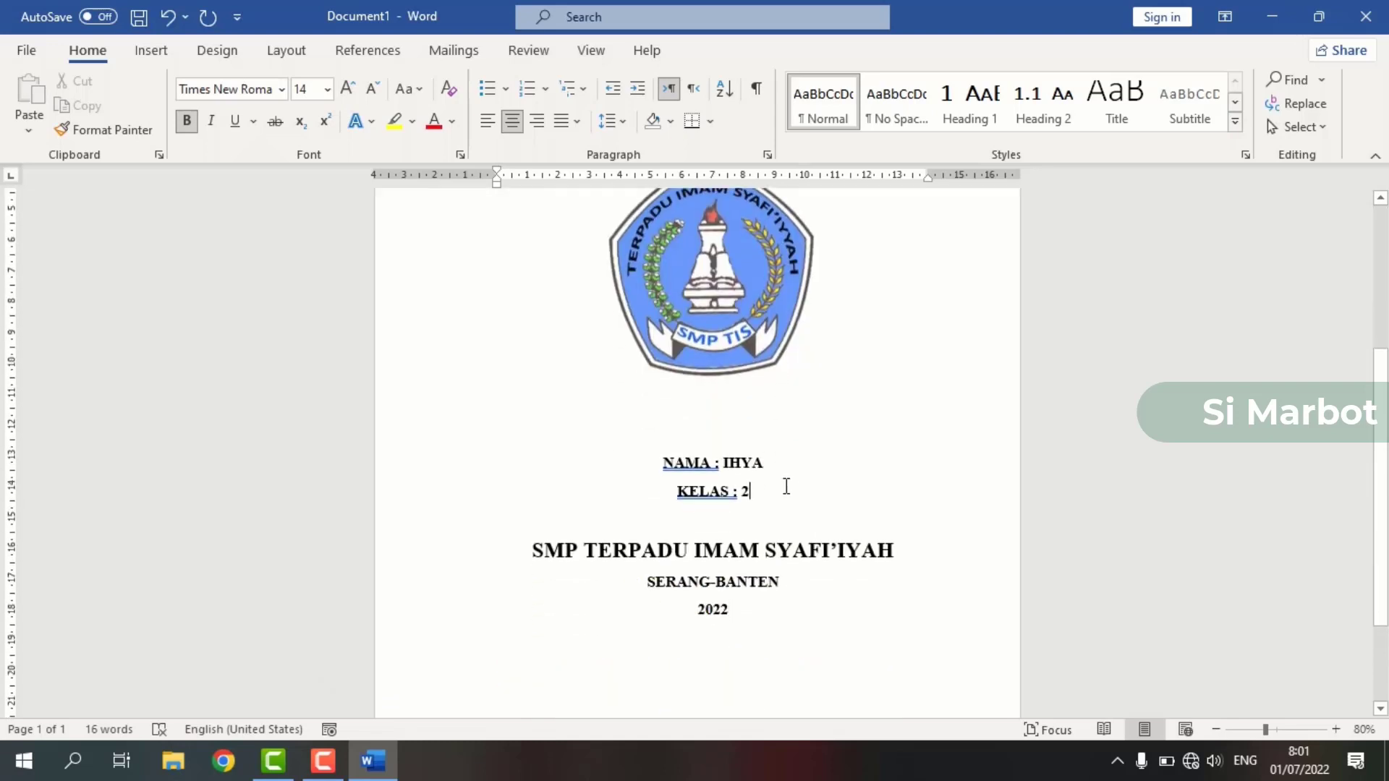
click(794, 561)
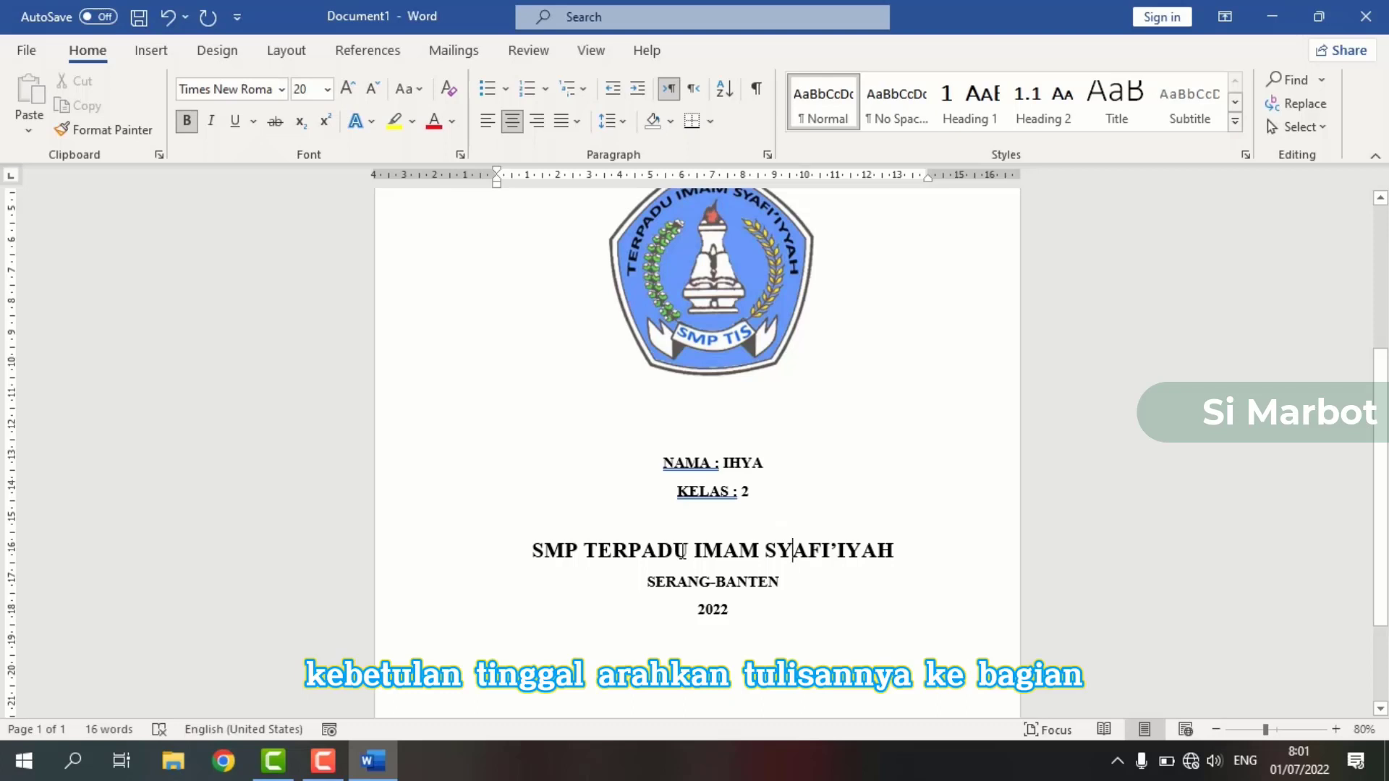
click(751, 491)
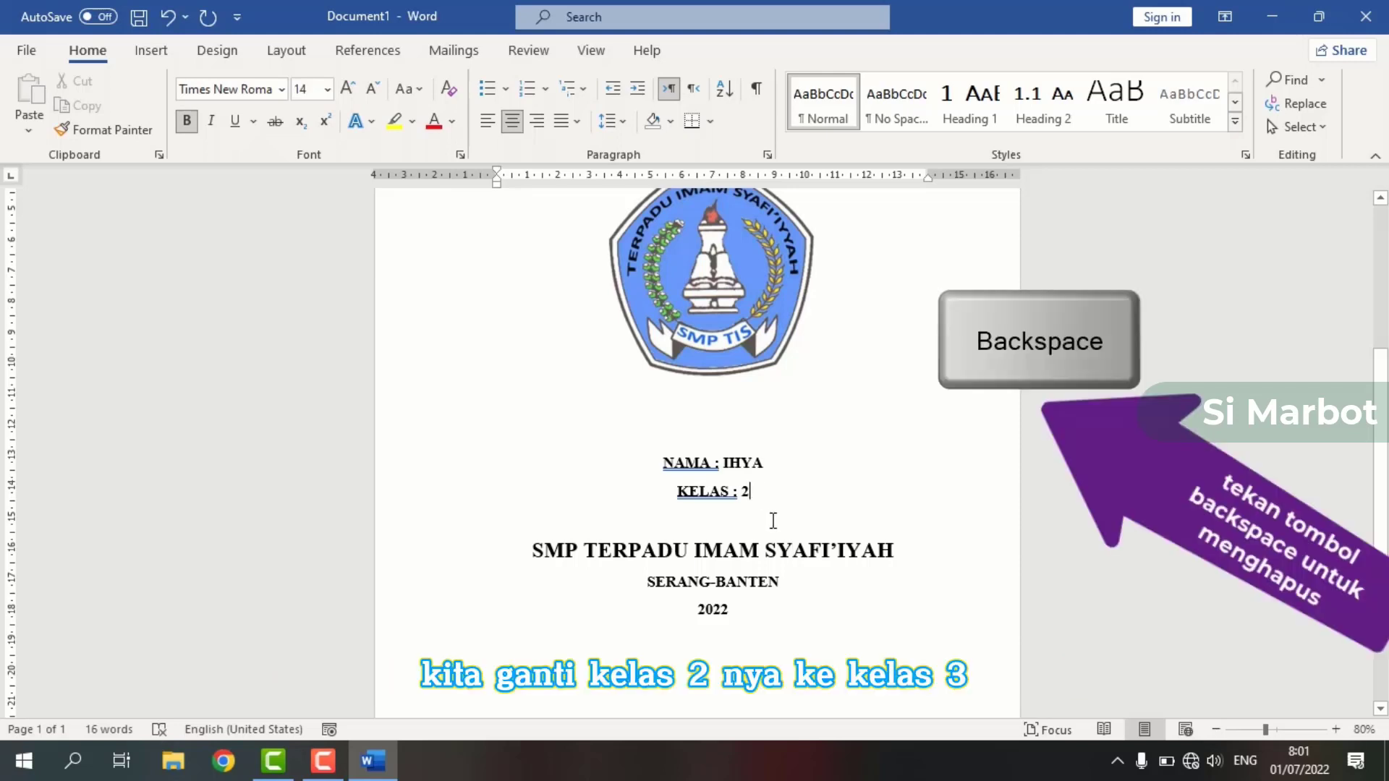
key(BackSpace)
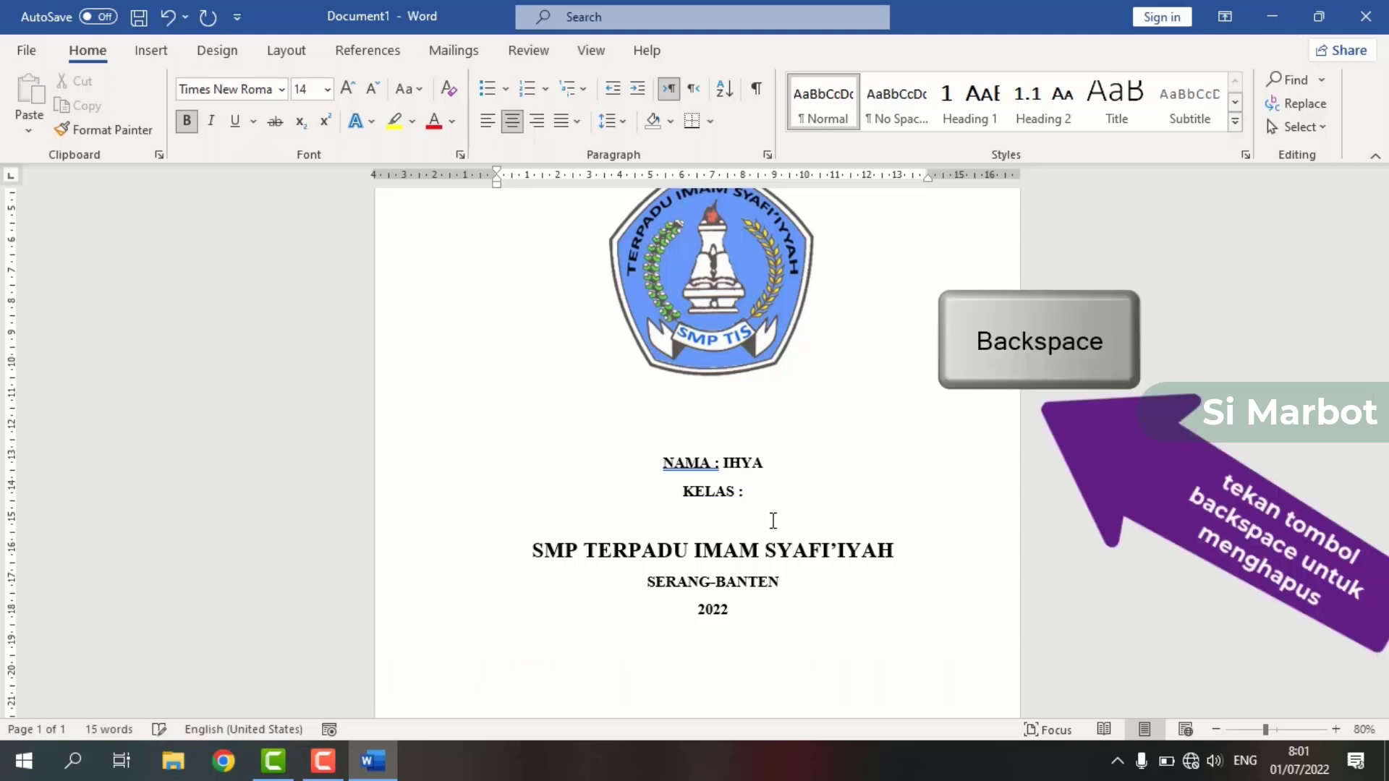
text(3 )
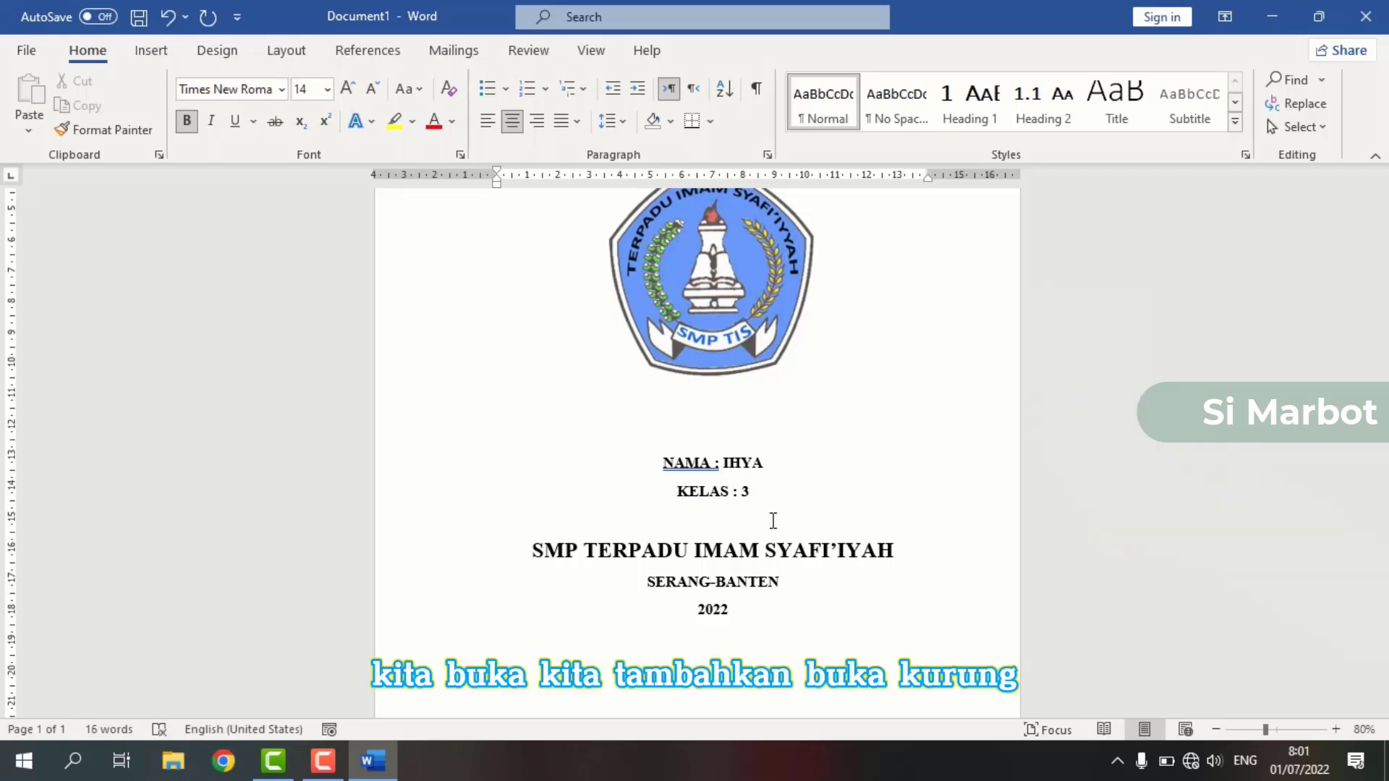
text(()
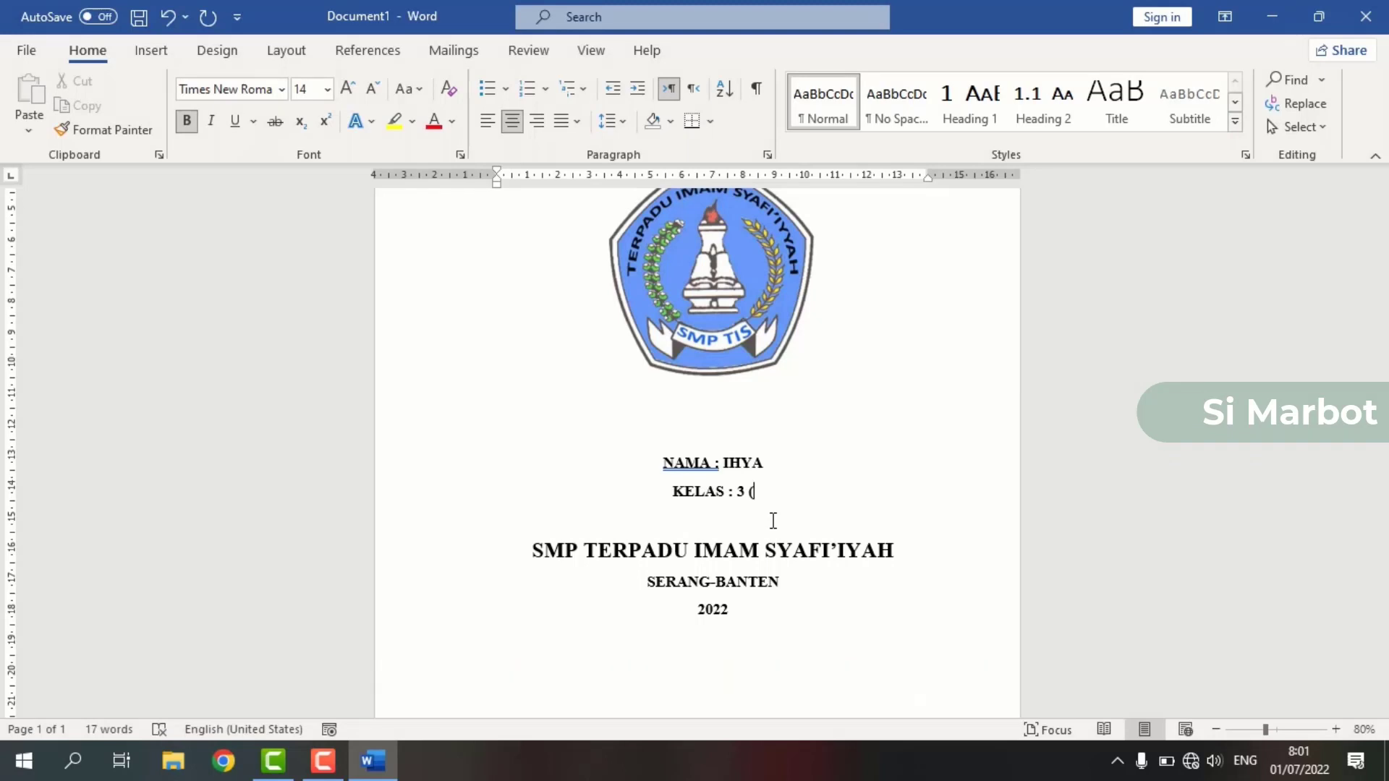
text(t)
key(BackSpace)
text(Tiga)
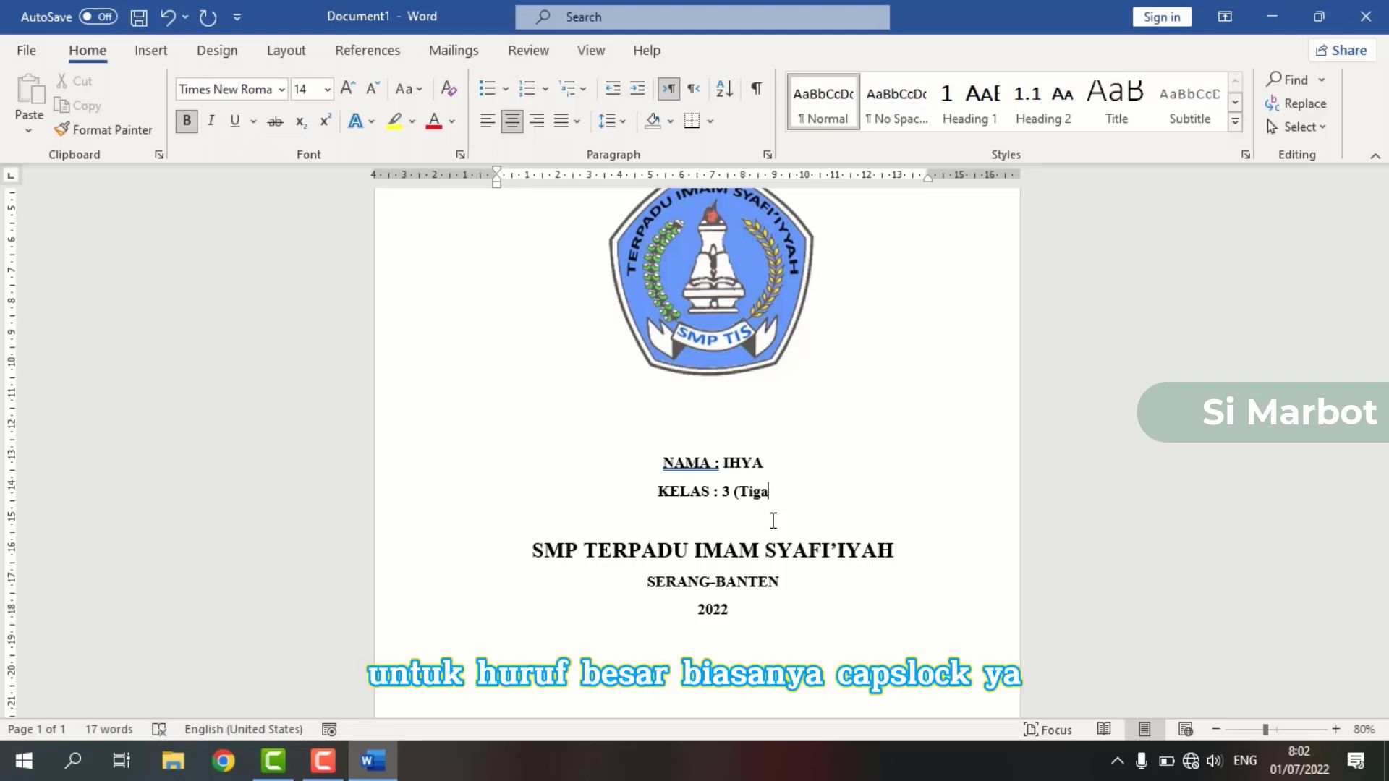
text())
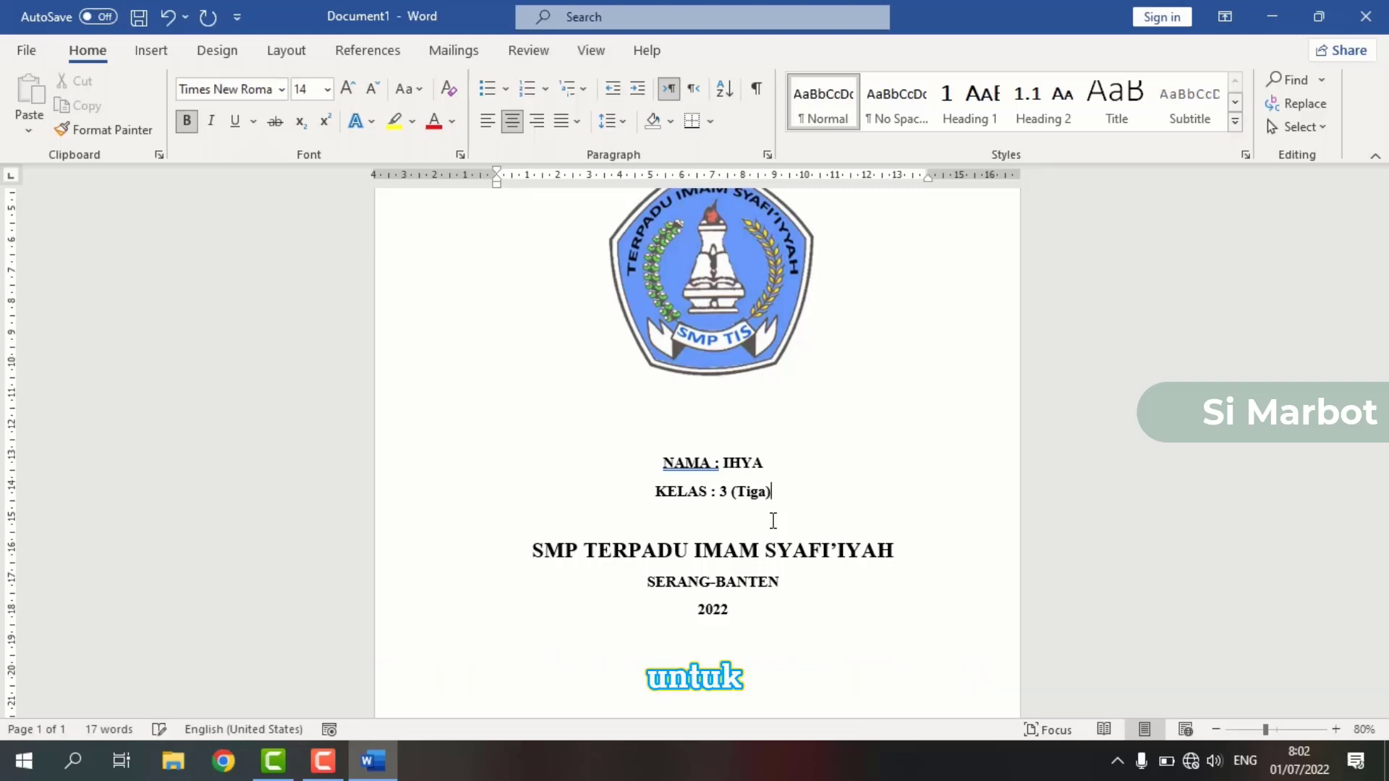
Step: Review the cover page with the edited KELAS line and place the text cursor after the year 2022
scroll(774, 521, down, 3)
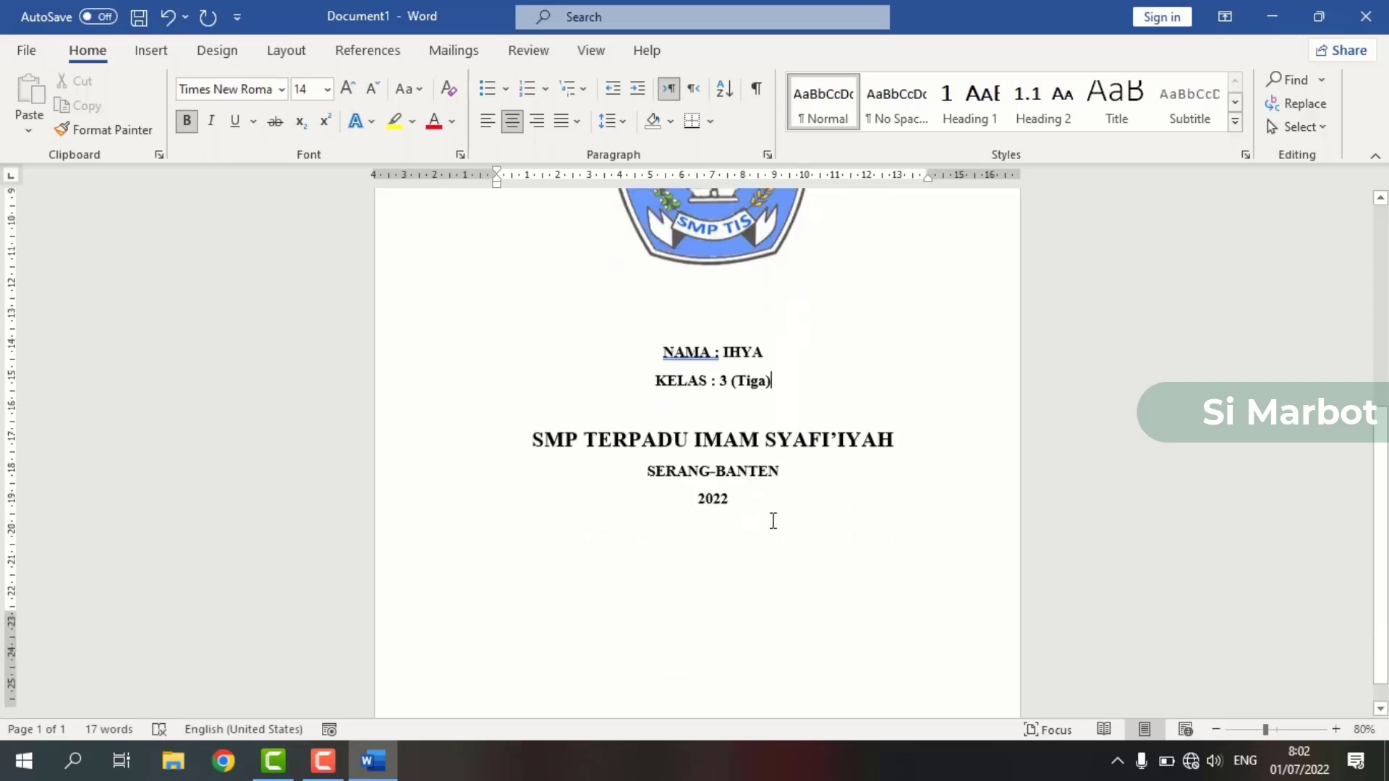
scroll(789, 478, up, 4)
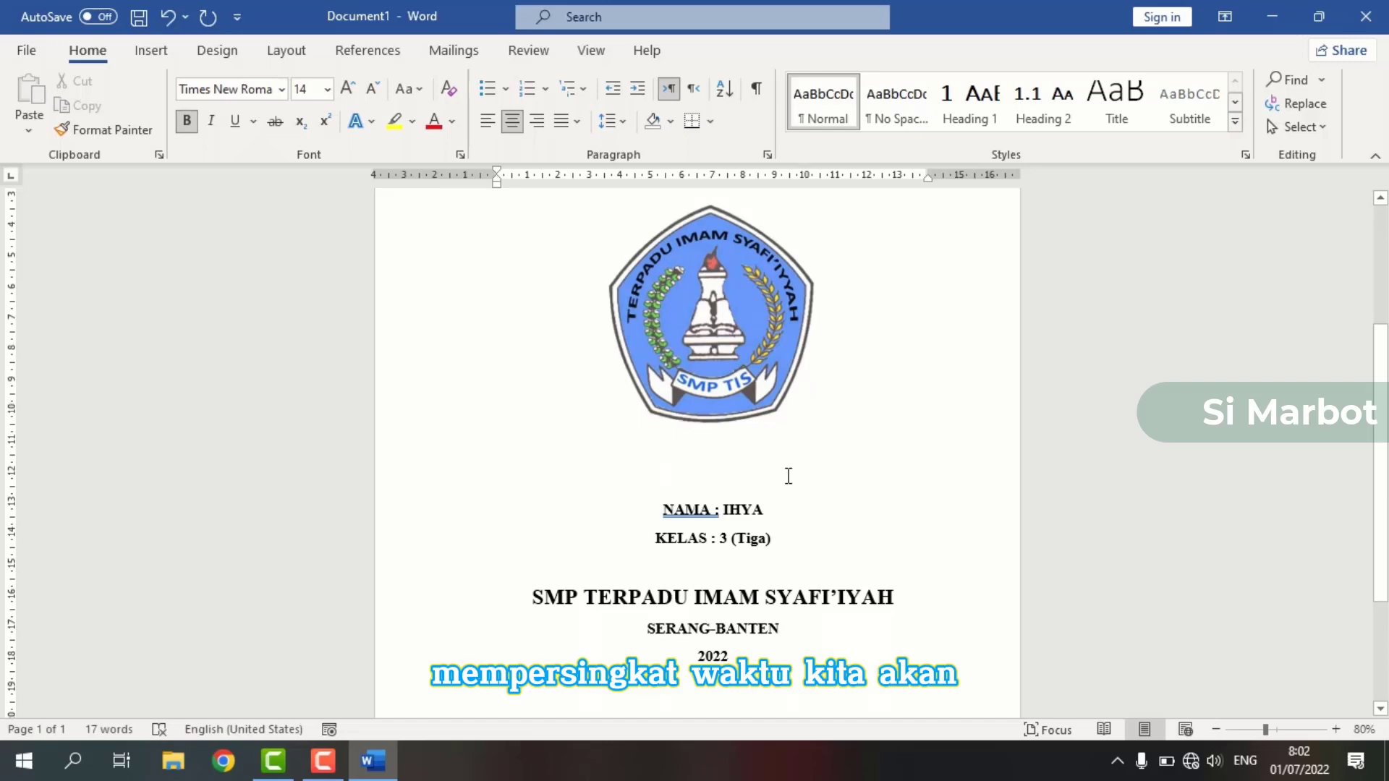
scroll(789, 475, down, 1)
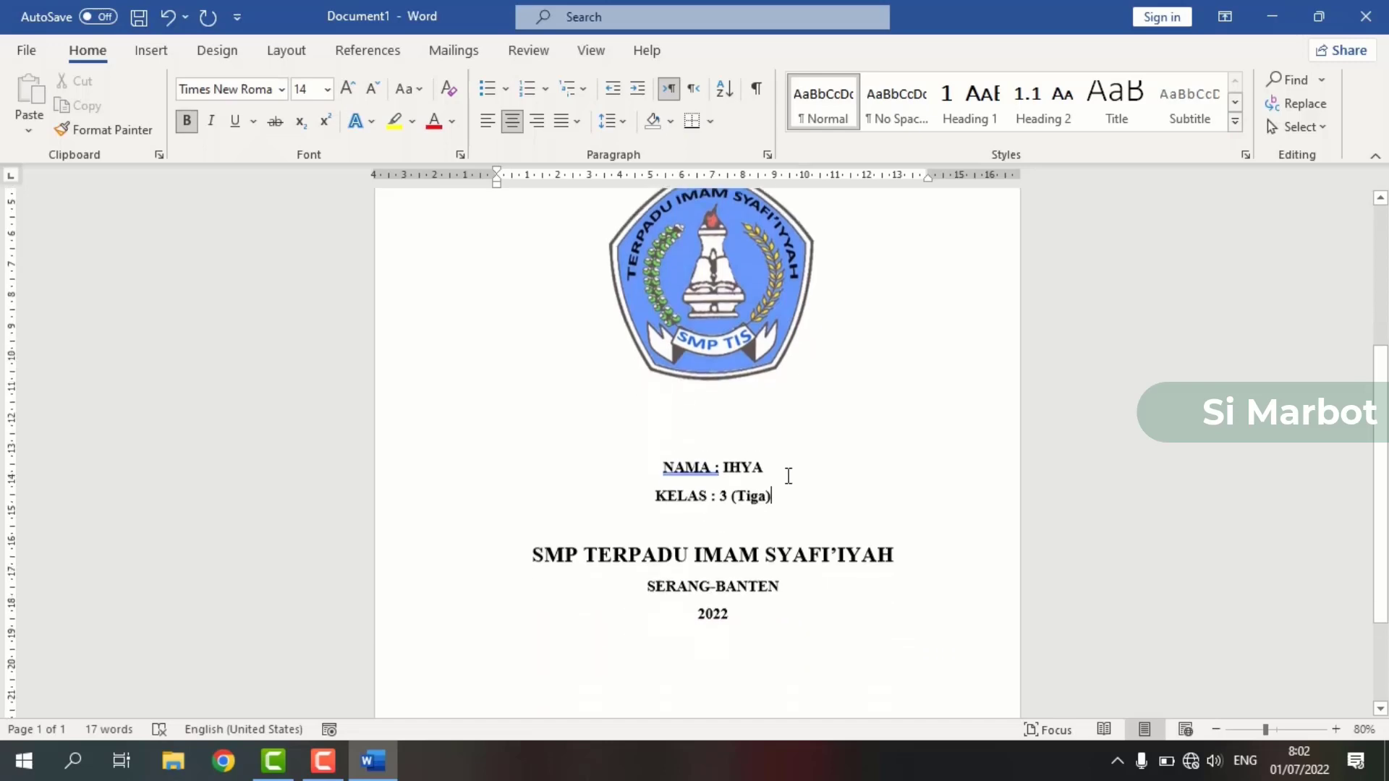
scroll(793, 528, down, 3)
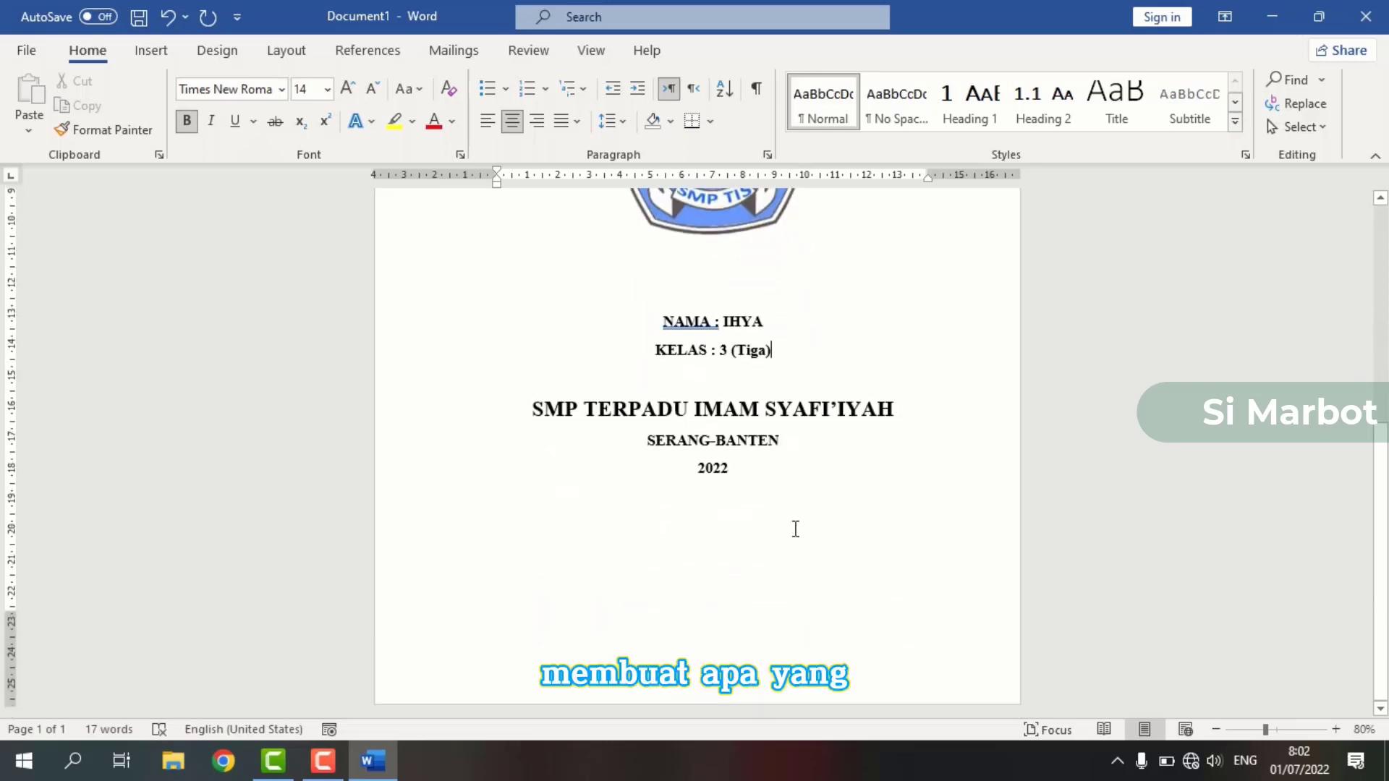
scroll(796, 529, up, 8)
scroll(796, 529, down, 6)
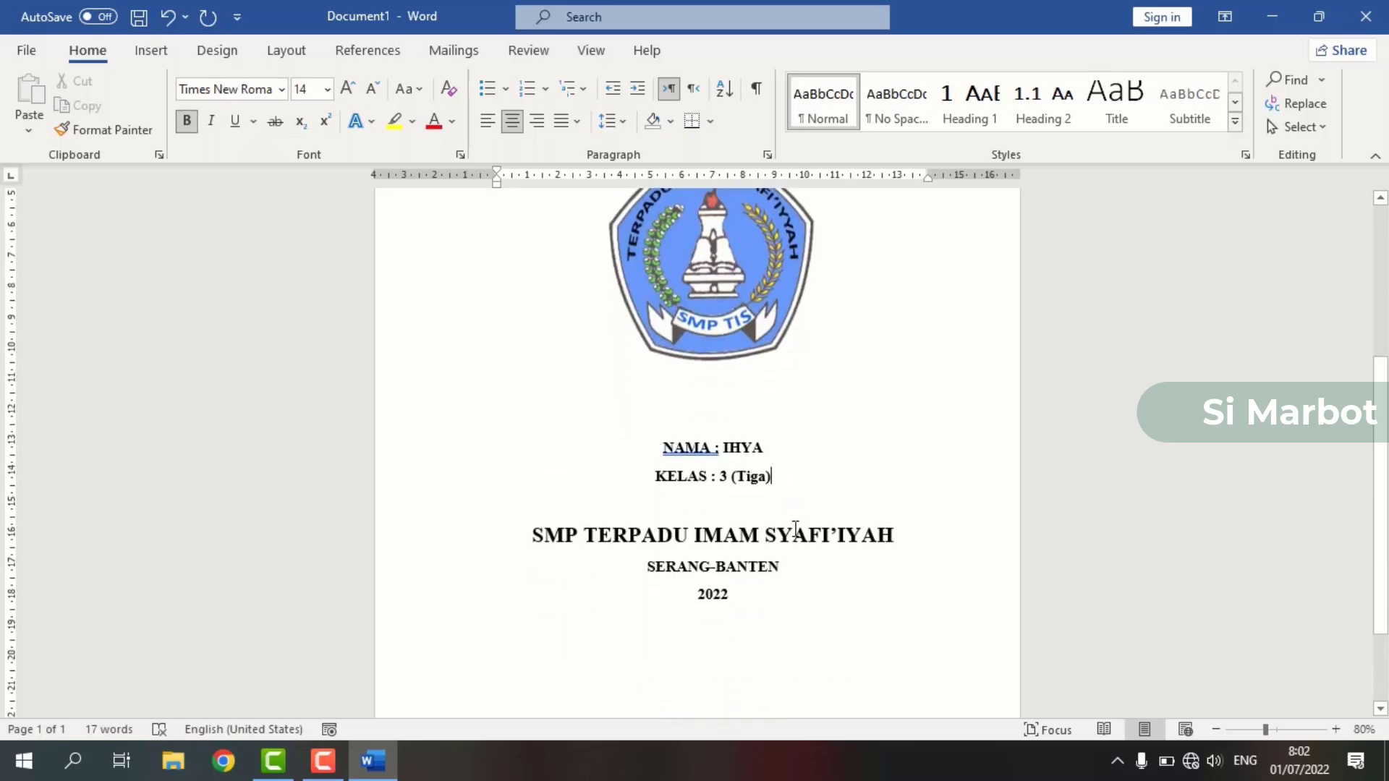
scroll(796, 529, down, 2)
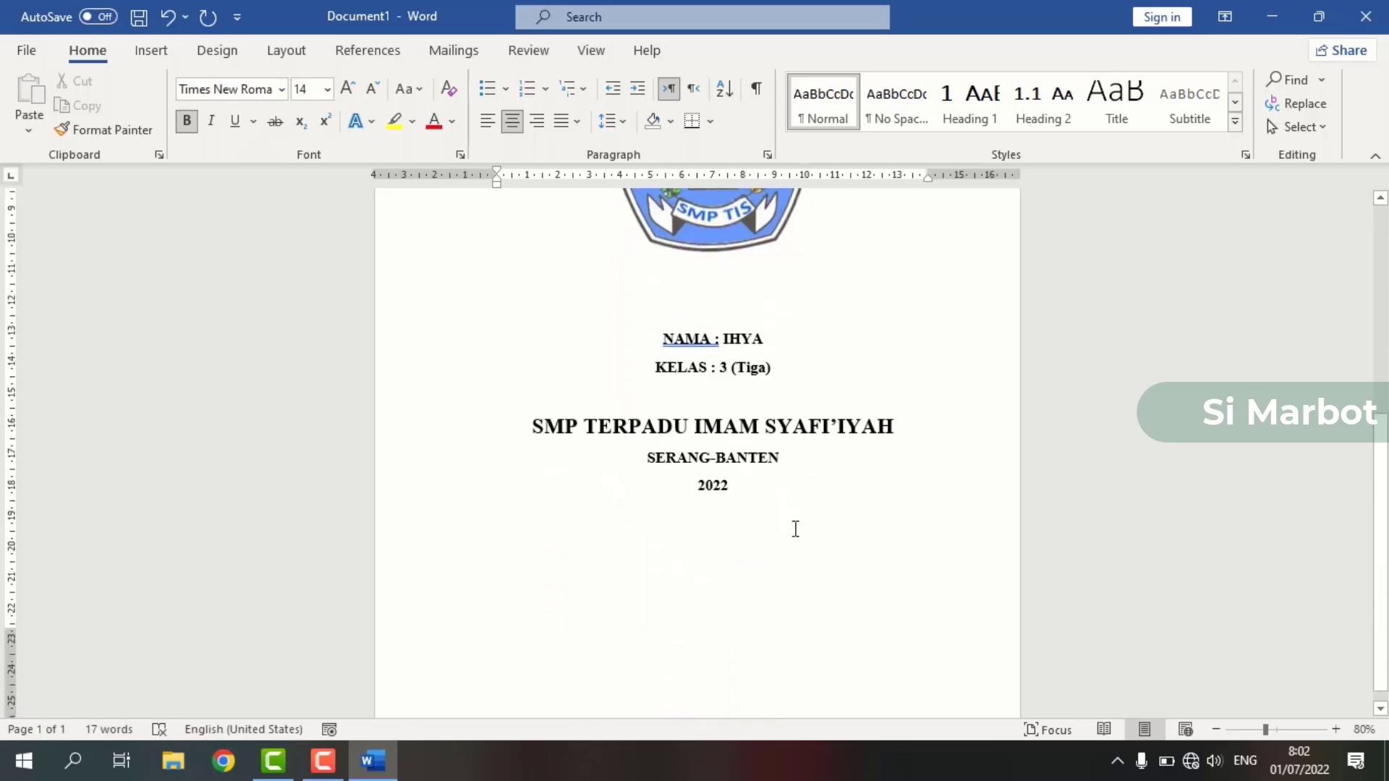
click(764, 484)
scroll(551, 470, up, 5)
scroll(552, 465, down, 2)
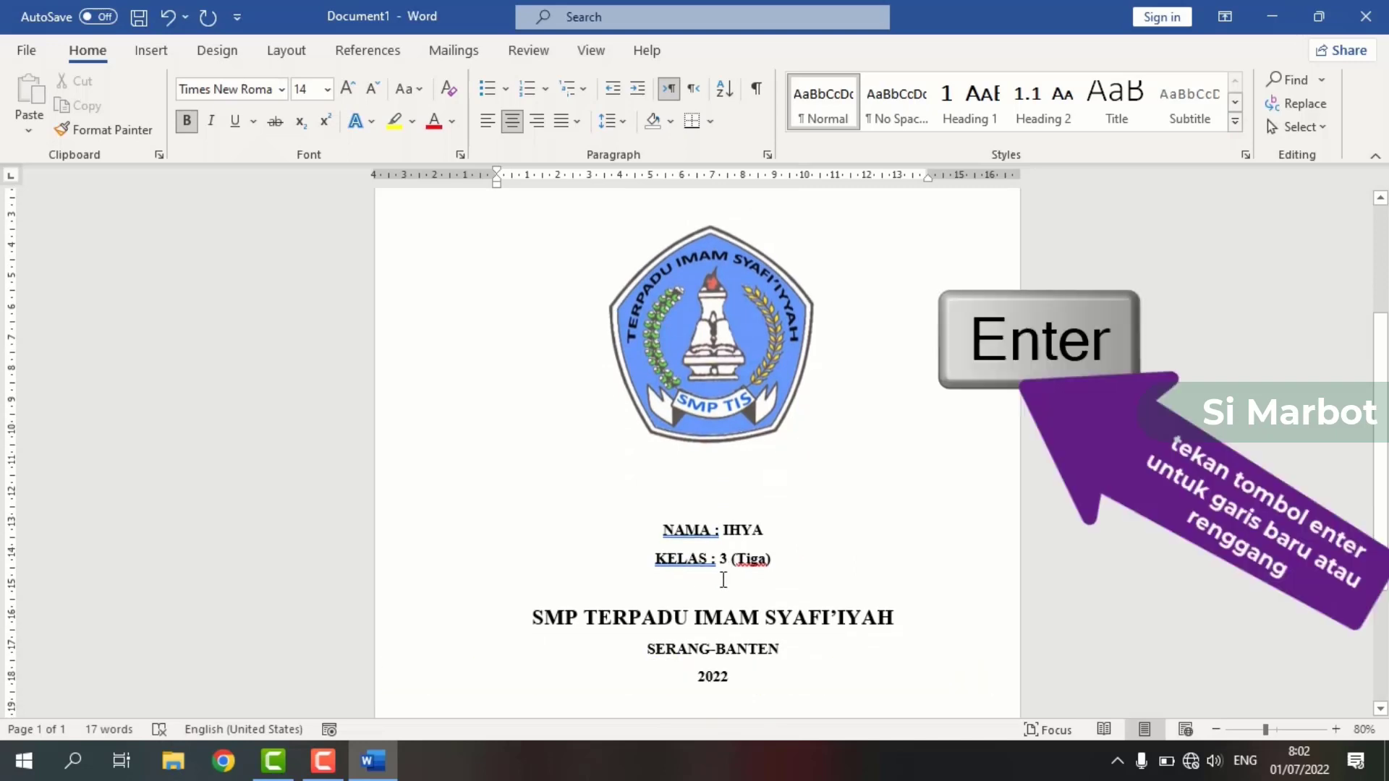
Step: Add three blank lines between the KELAS line and the school name, and check the cover page layout
key(Return)
scroll(723, 580, down, 4)
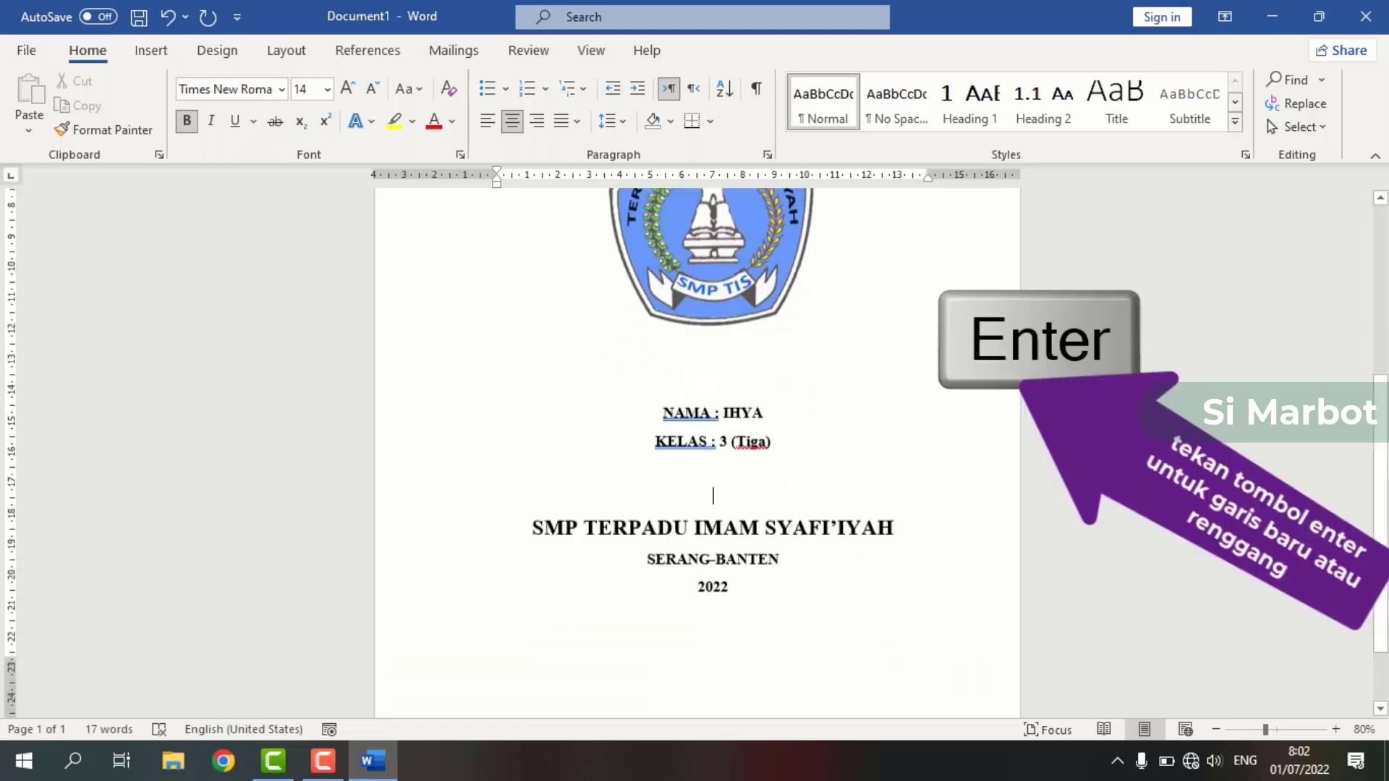
key(Return)
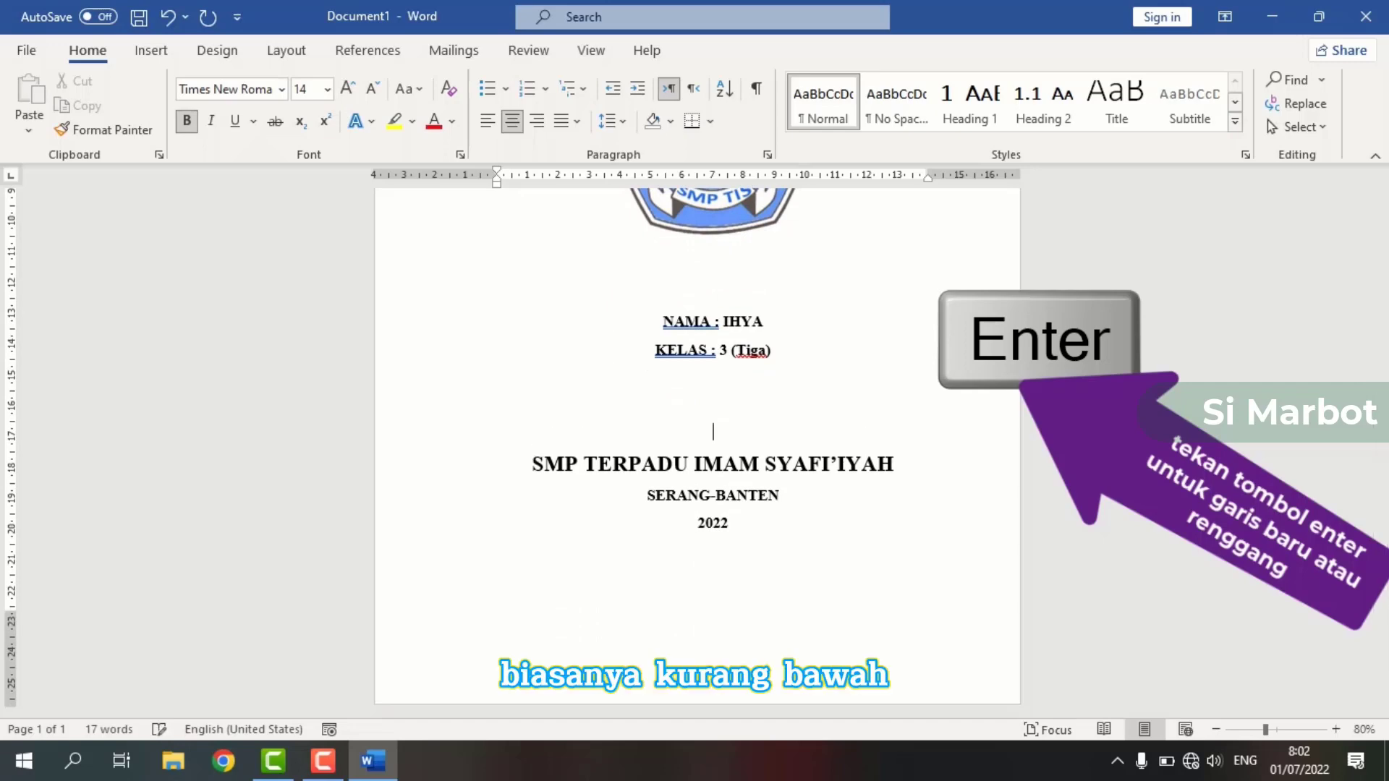
key(Return)
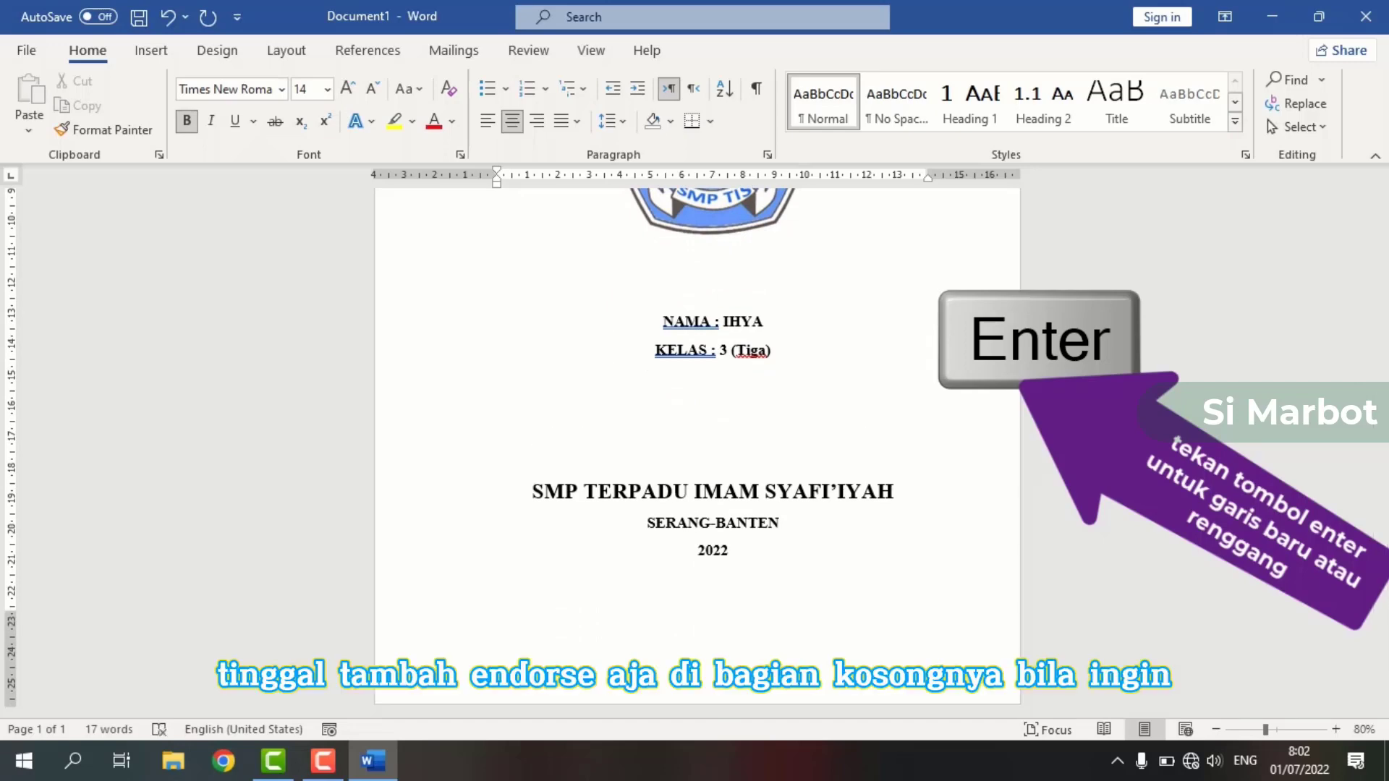
click(731, 430)
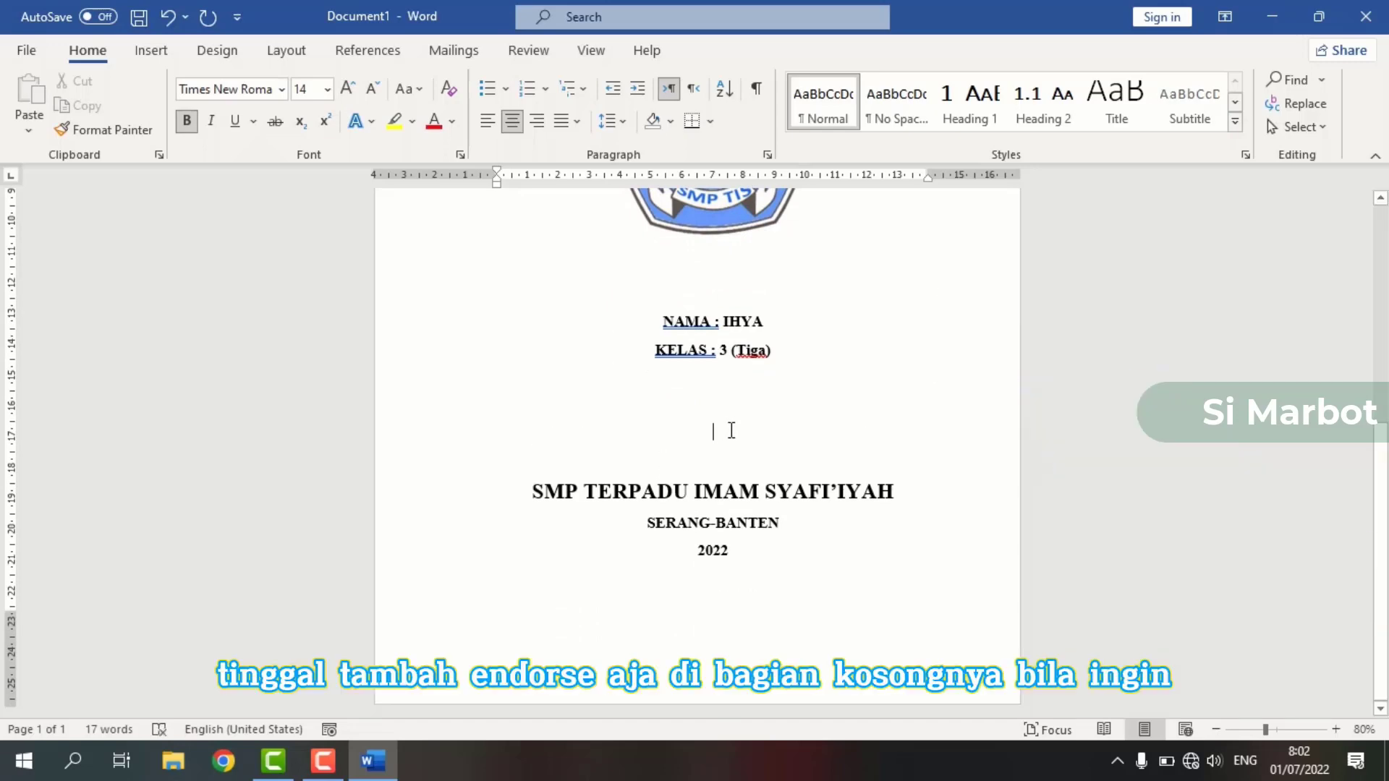
scroll(732, 430, up, 6)
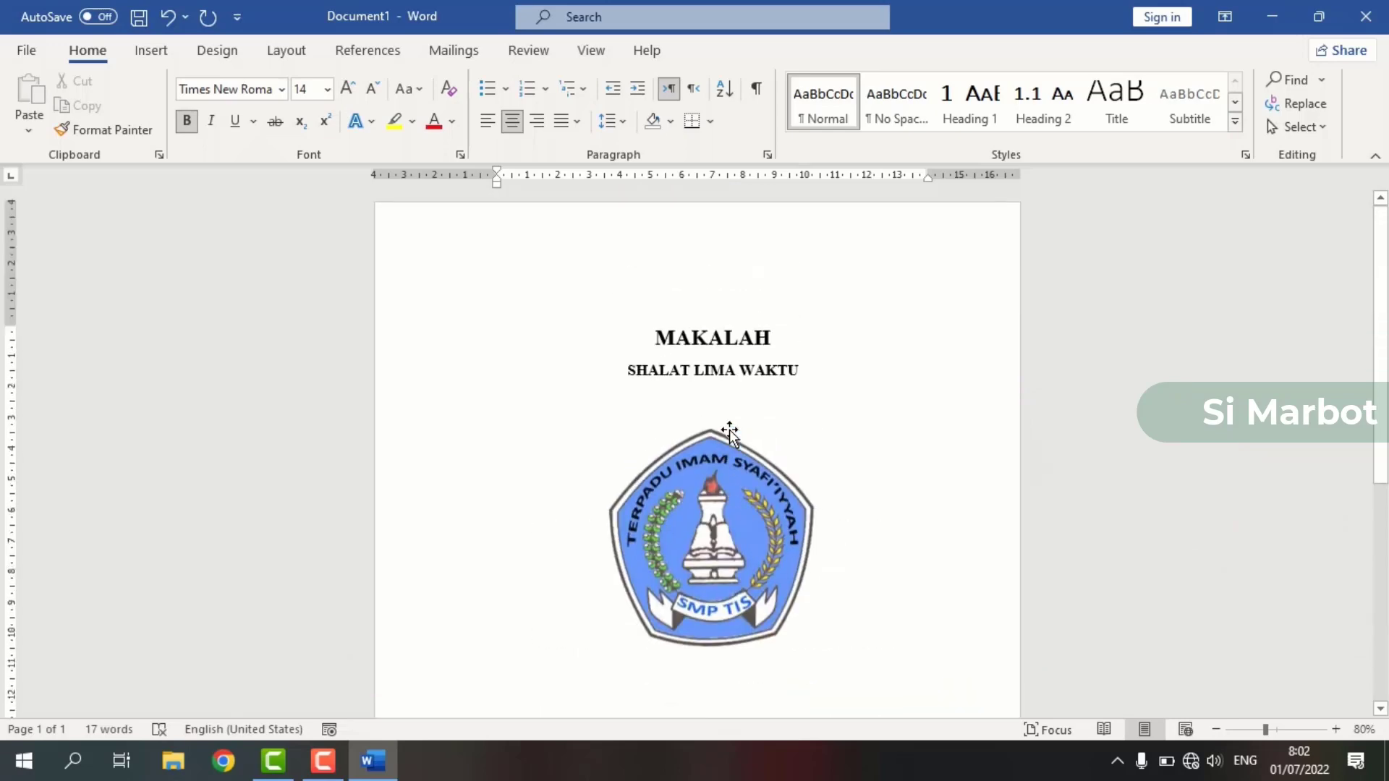
scroll(732, 430, down, 6)
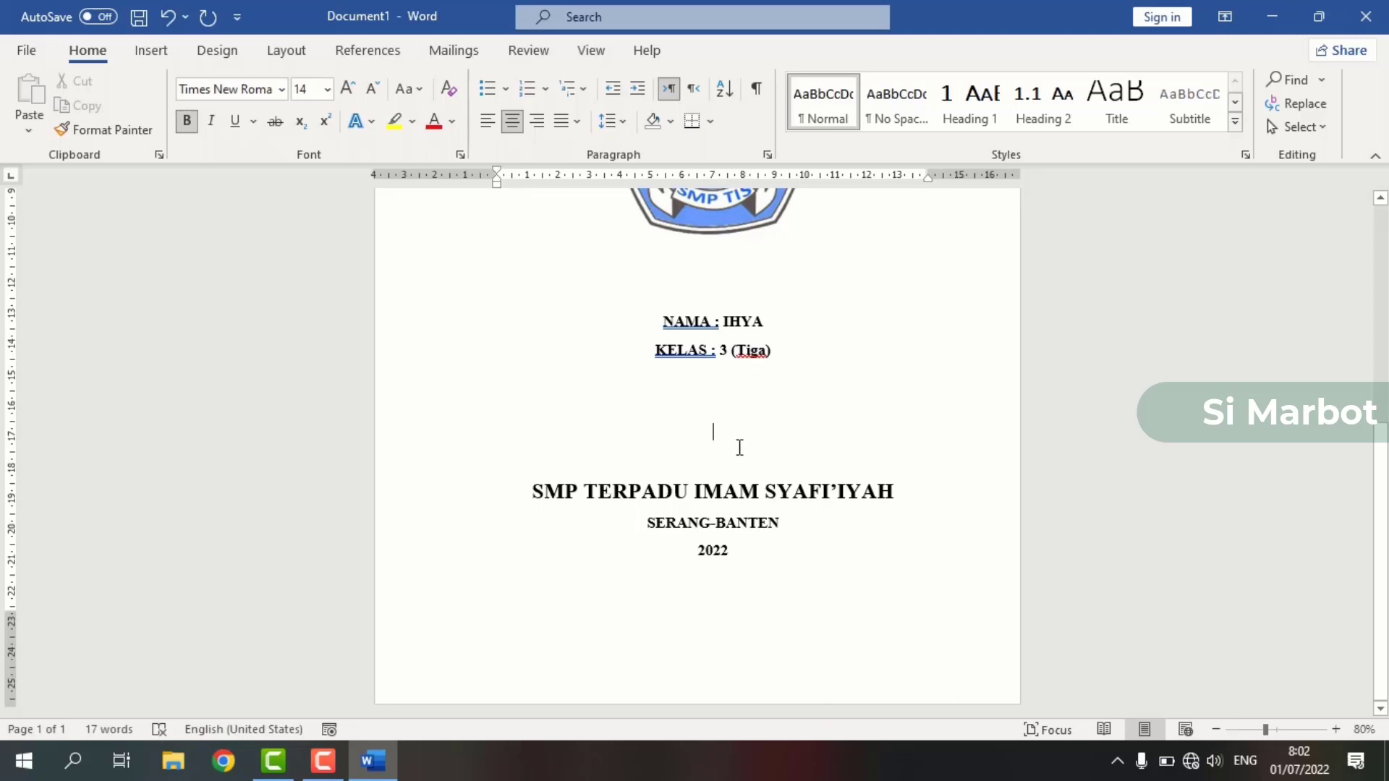
Step: Insert a blank page after the year 2022 and delete it again
click(739, 550)
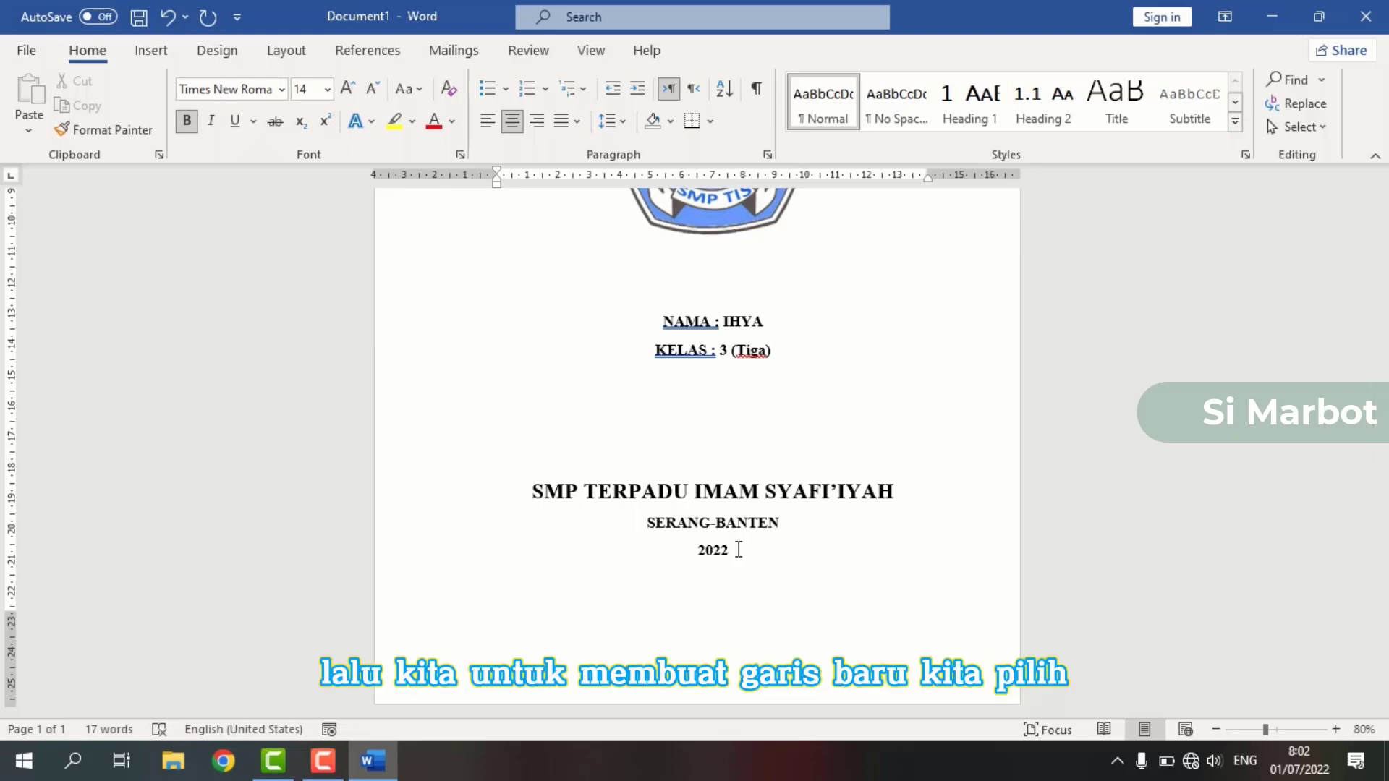
click(152, 50)
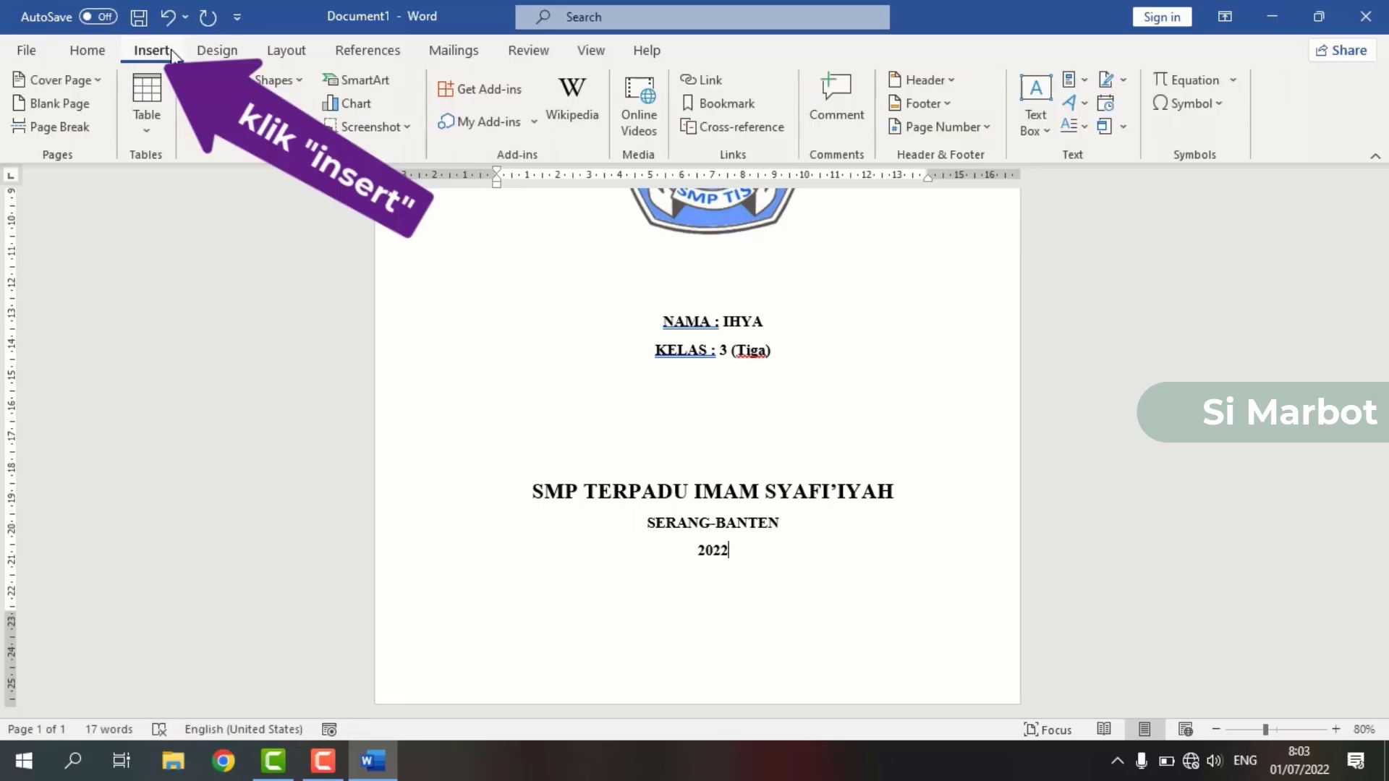
click(75, 108)
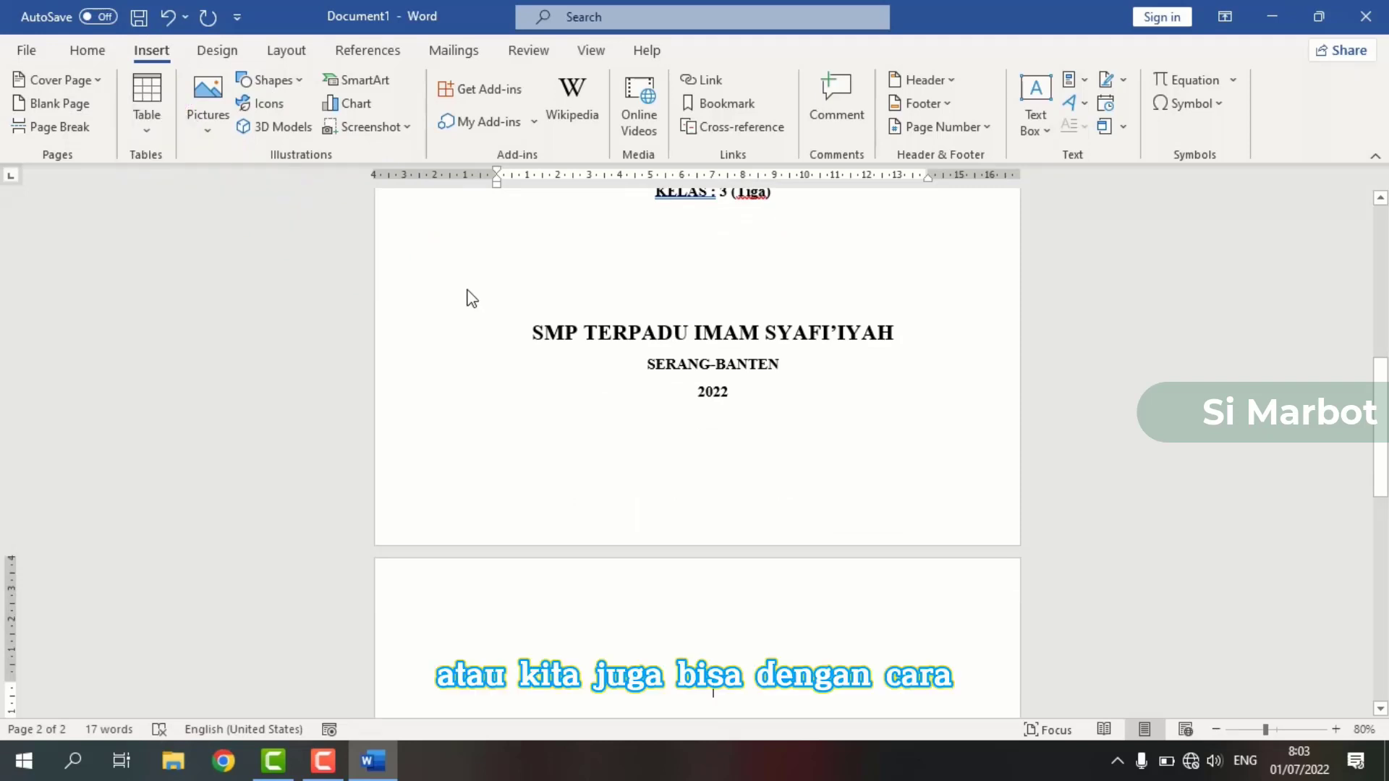
key(BackSpace)
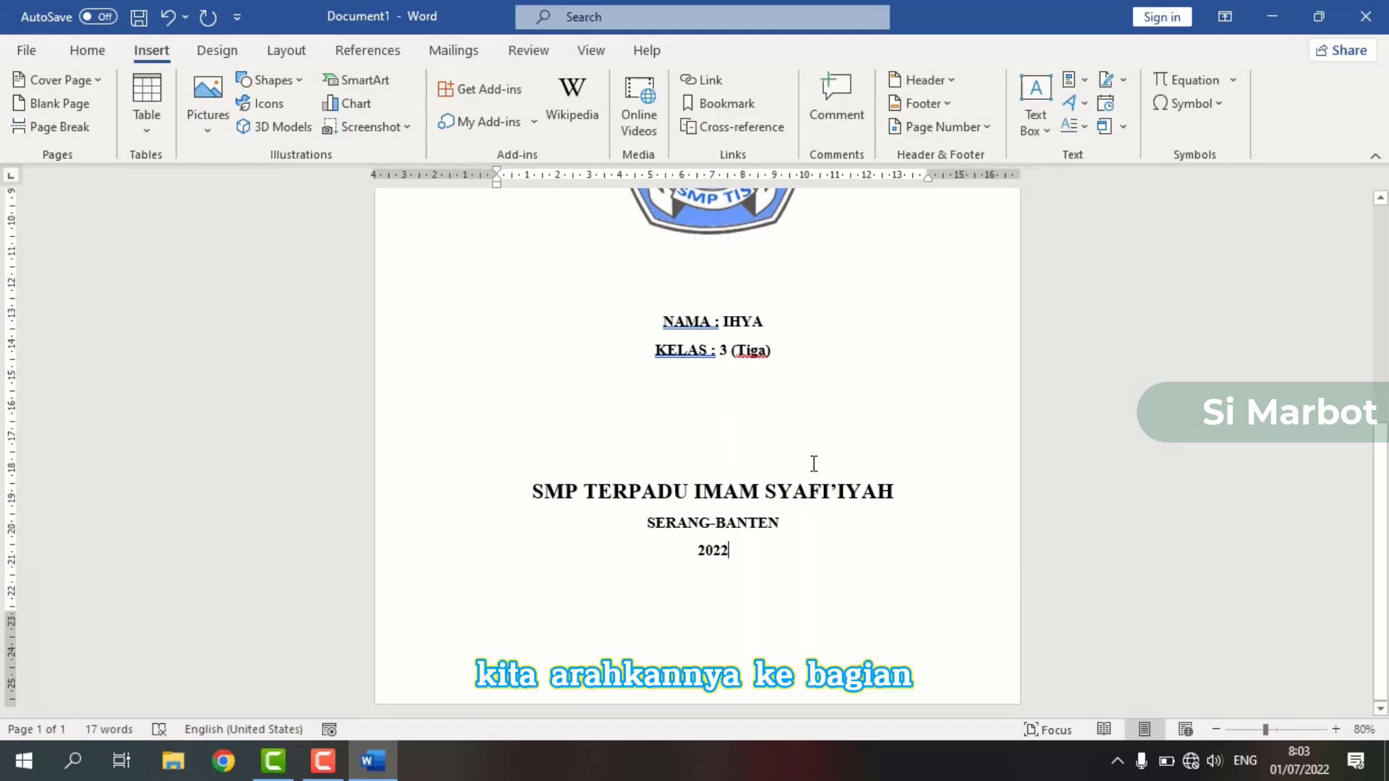
Step: Insert a page break after the year 2022 and look over the cover page and the new second page
click(744, 554)
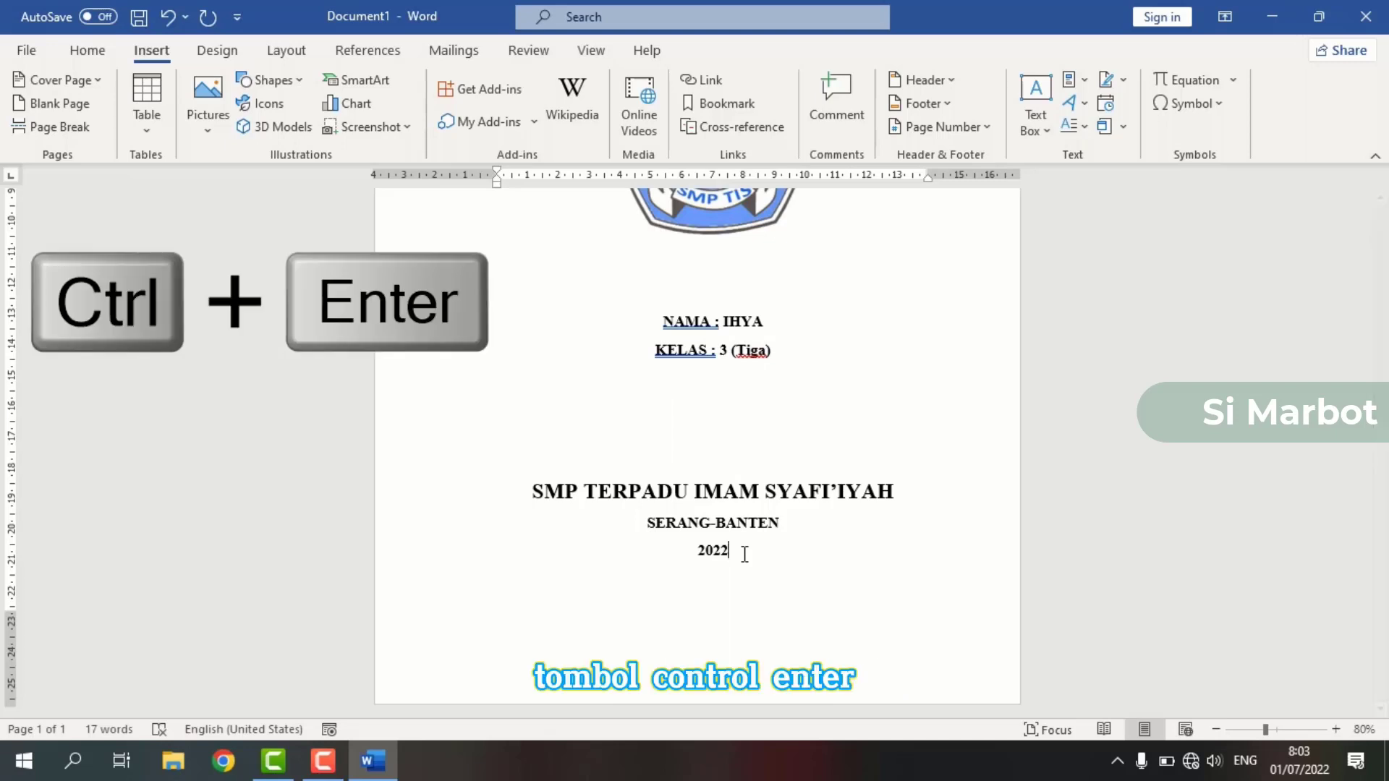
key(ctrl+Return)
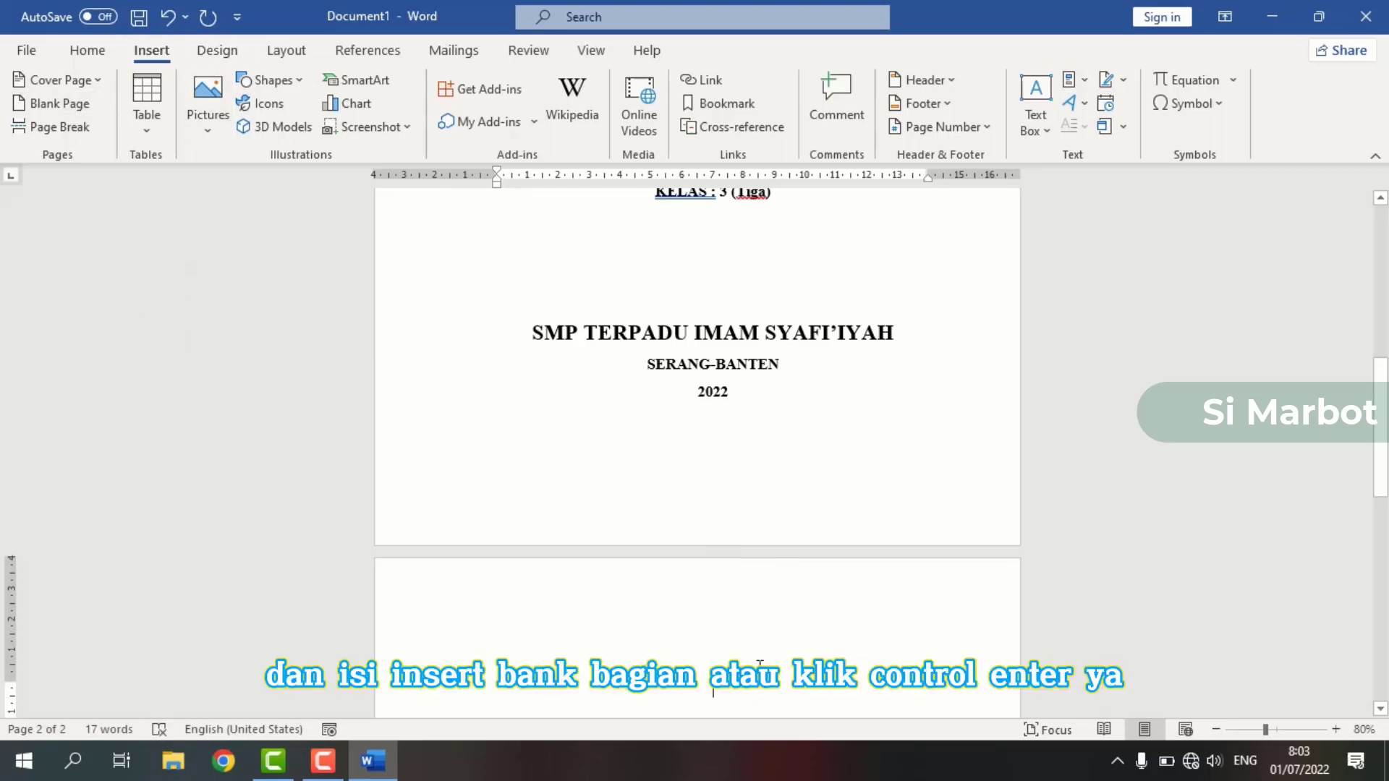
scroll(755, 652, down, 3)
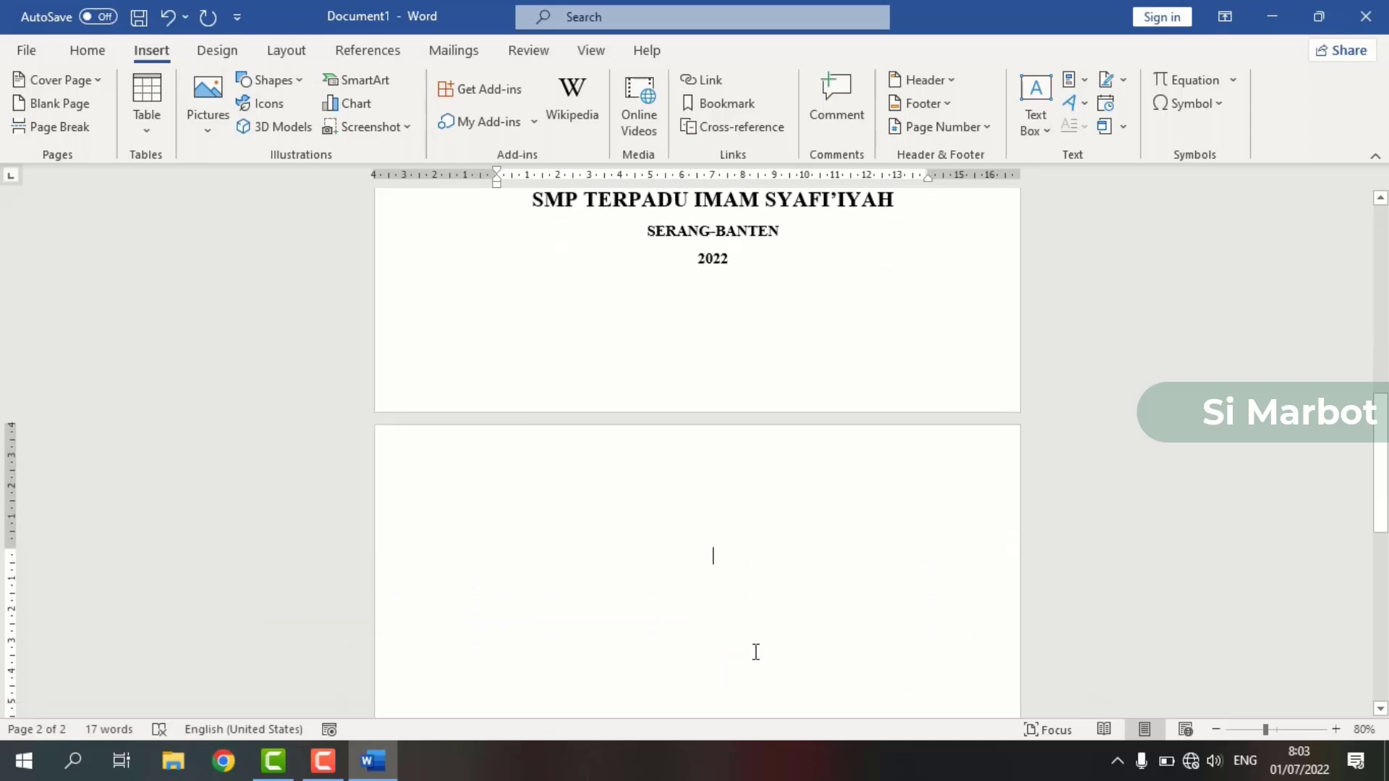
scroll(756, 652, up, 5)
scroll(756, 652, down, 5)
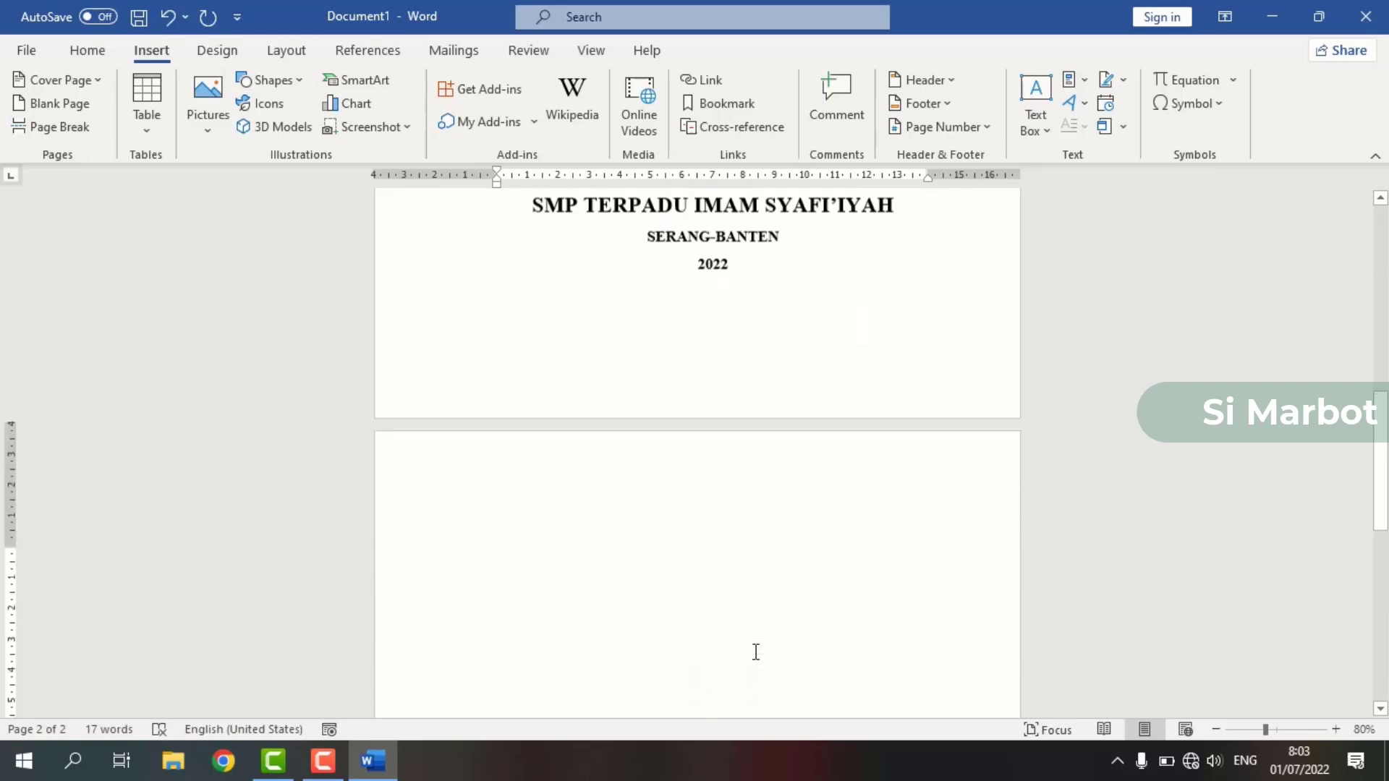
scroll(756, 652, up, 6)
scroll(754, 651, down, 5)
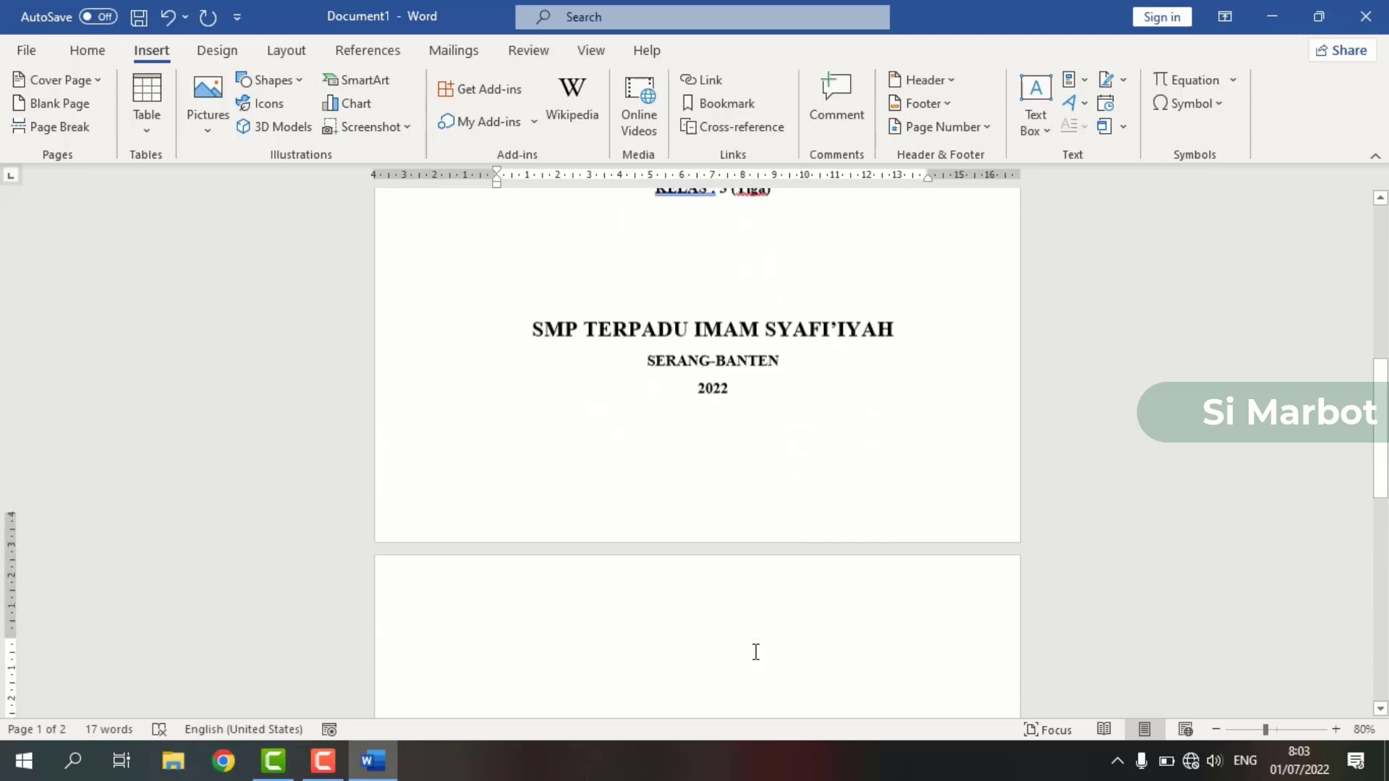
scroll(753, 611, down, 1)
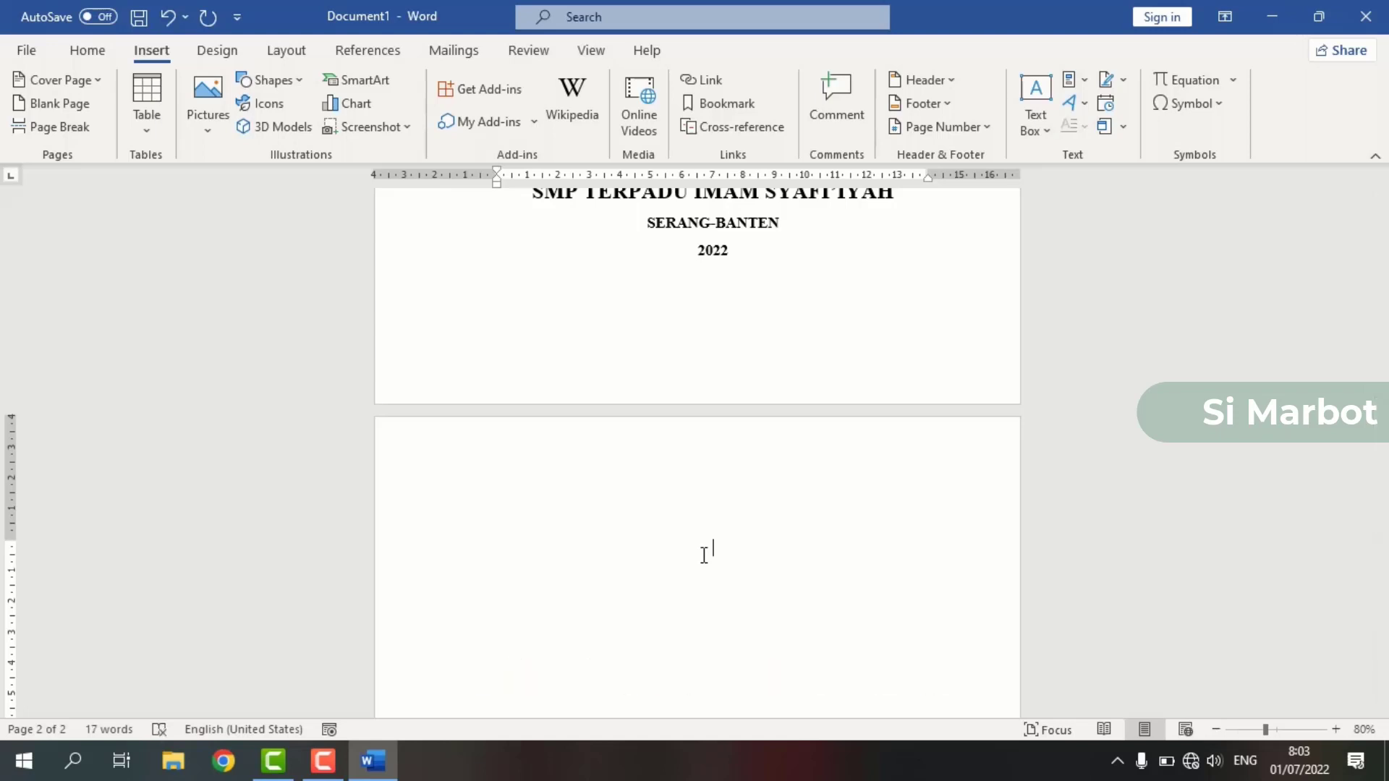
Step: Write the heading KATA PENGANTAR on the second page and leave a blank line below it
text(KATA PENGANTAR)
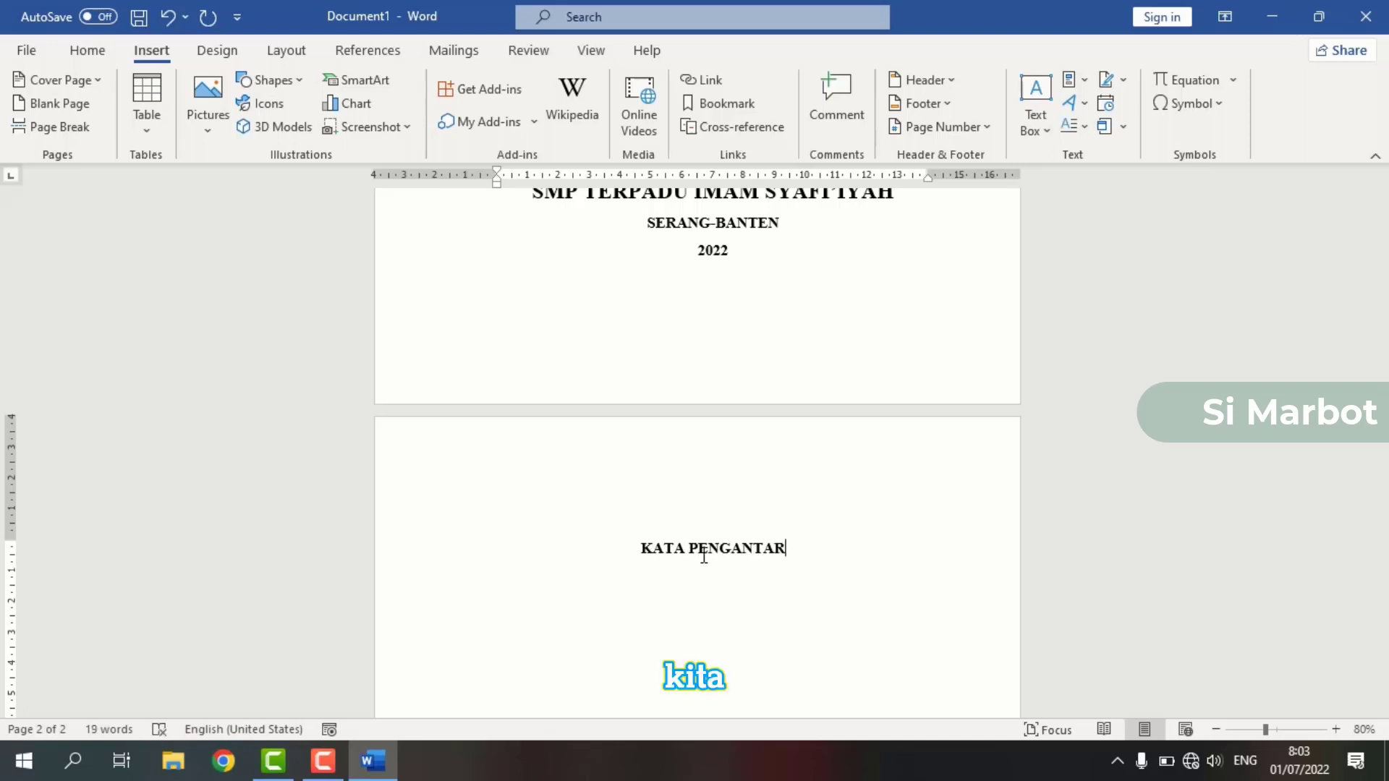
key(Return)
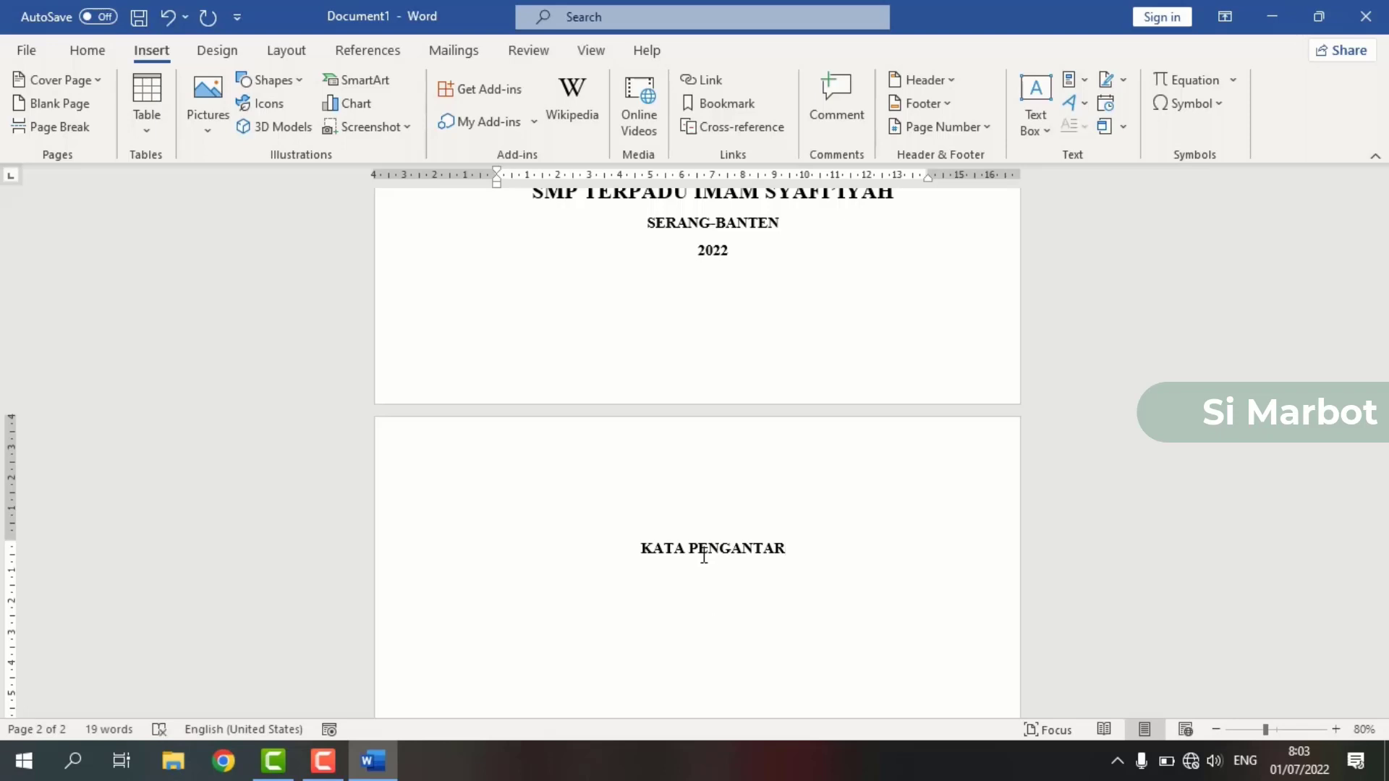
key(Caps_Lock)
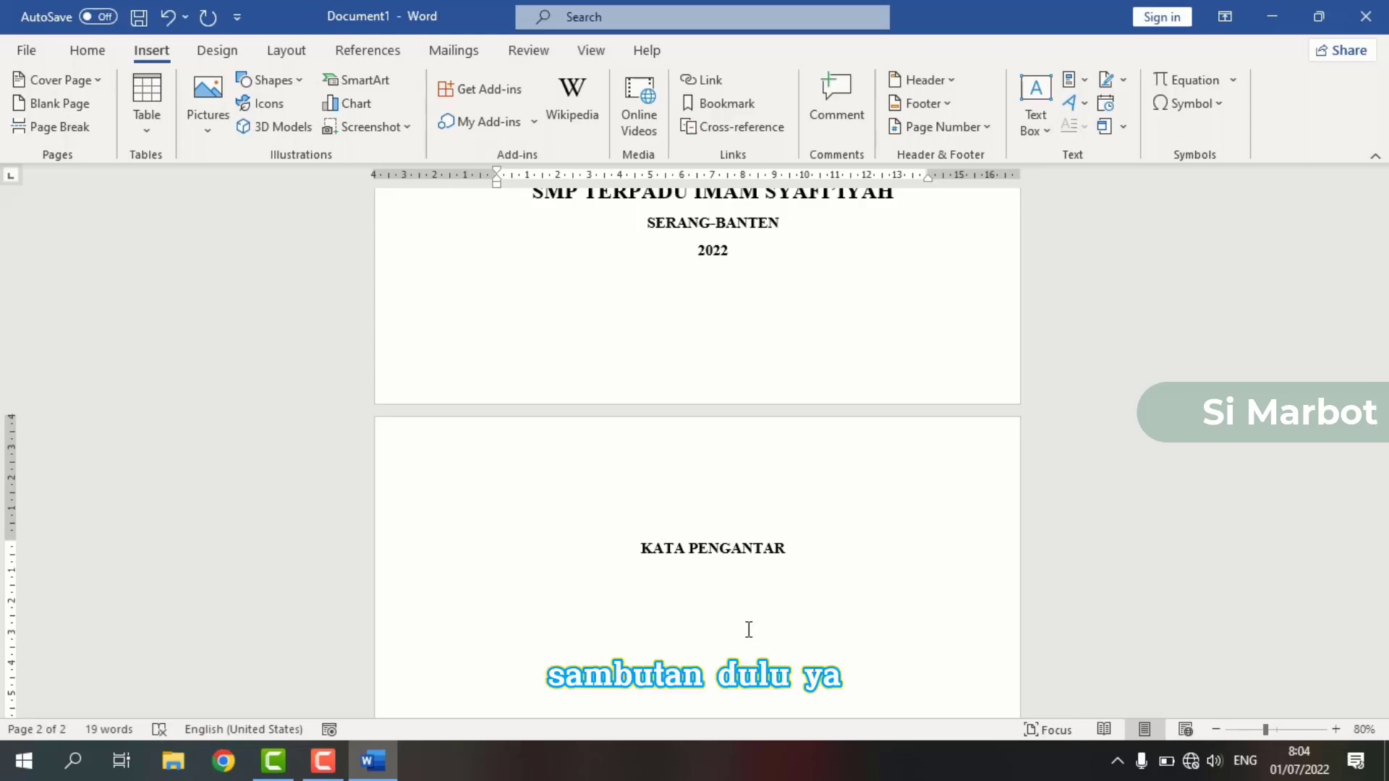
Step: Write the greeting "Assalamu'alaikum Wr. Wb." below the KATA PENGANTAR heading and start a new line
text(ASS)
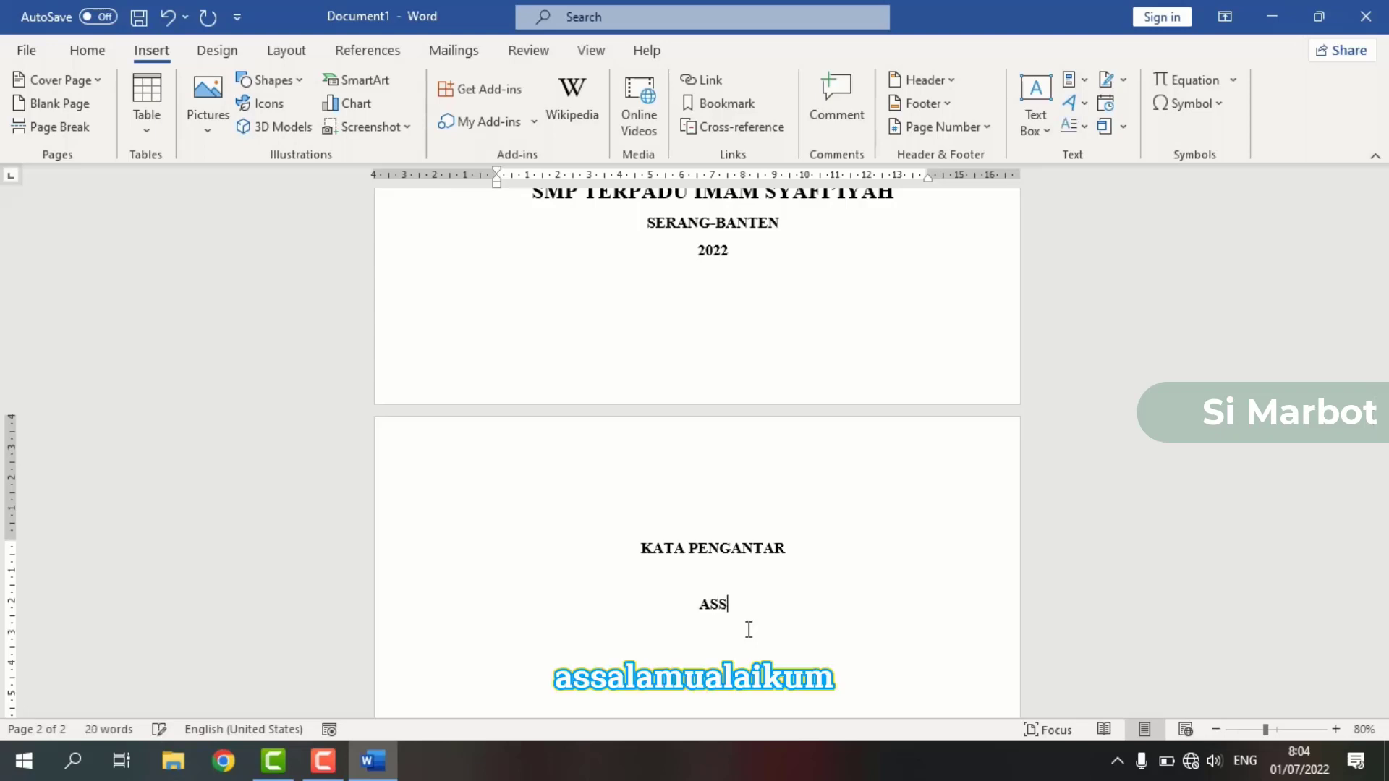
key(BackSpace)
key(BackSpace)
text(ssa)
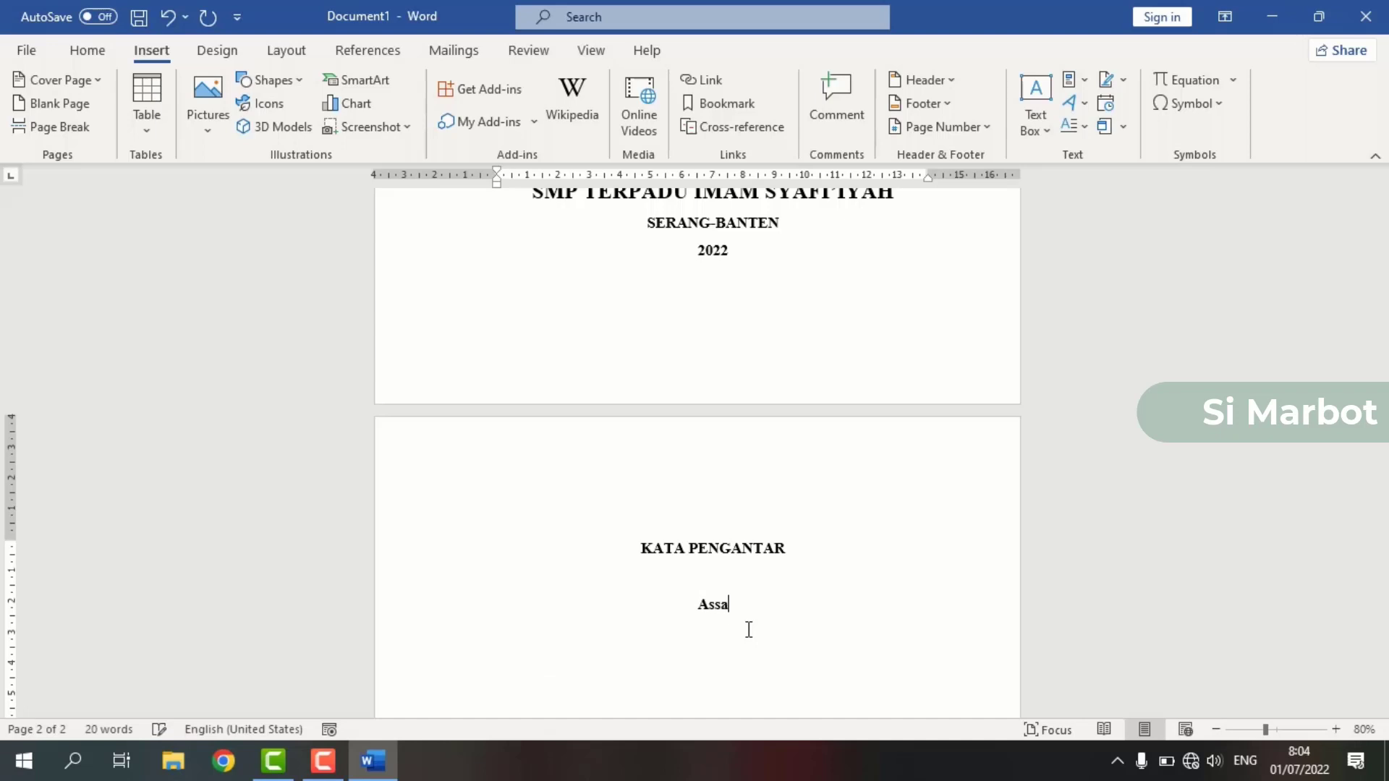
text(lamu)
text('ala)
text(ikum)
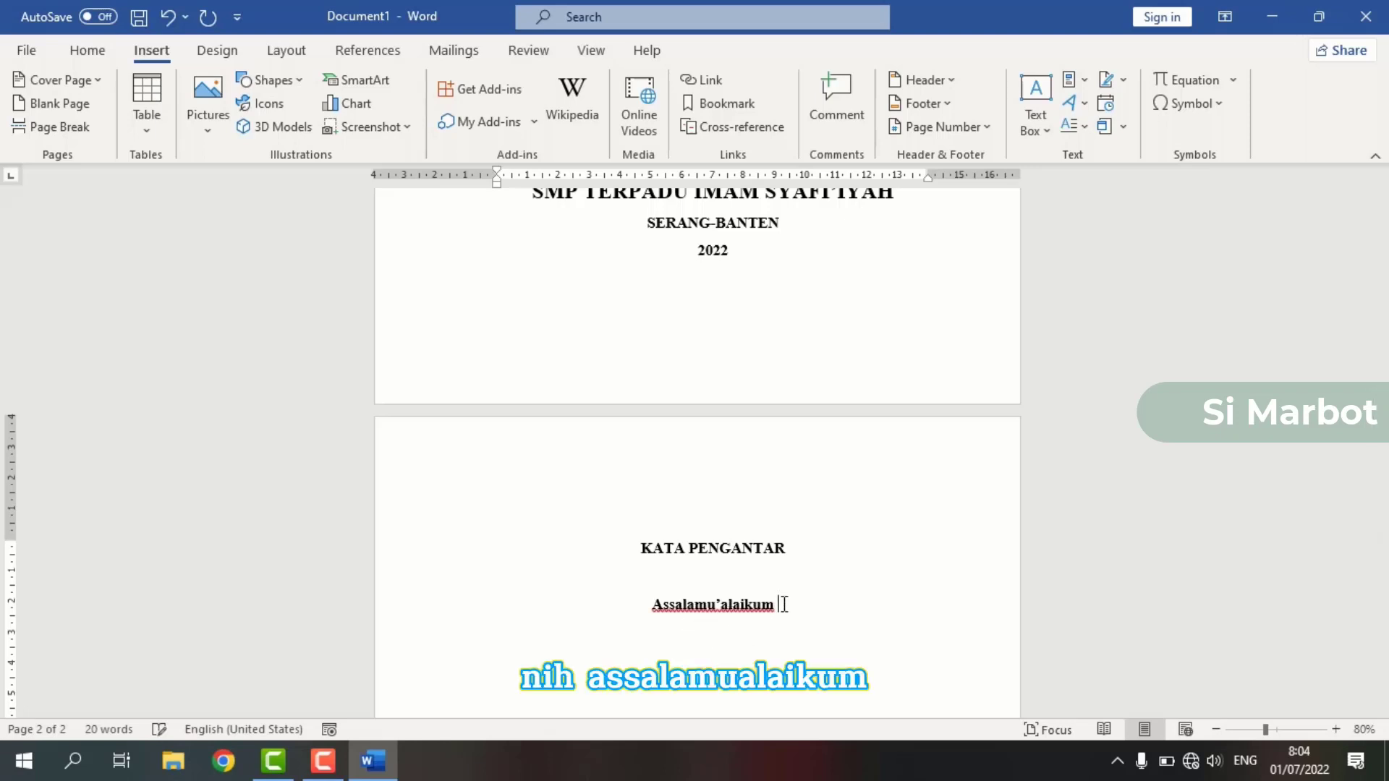
text( W)
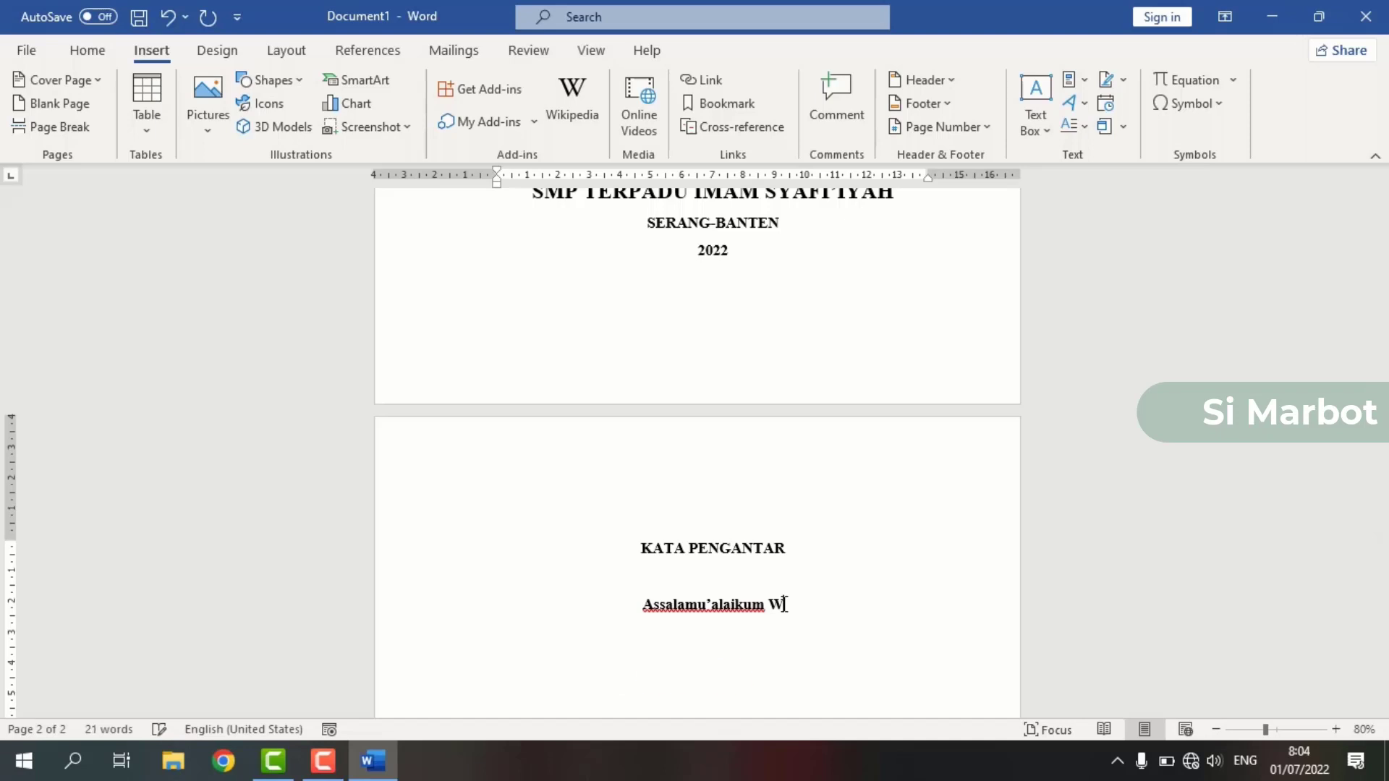
text(r. Wb.)
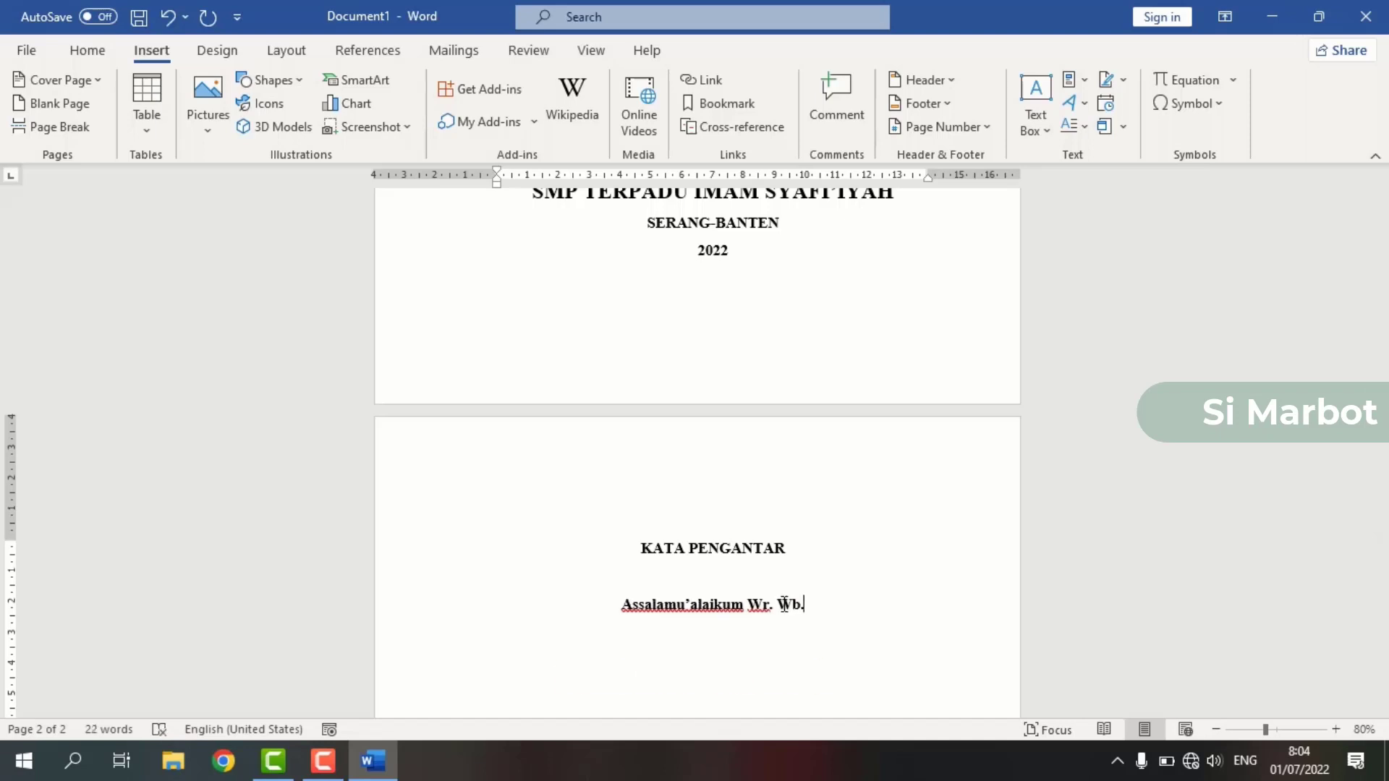
key(Return)
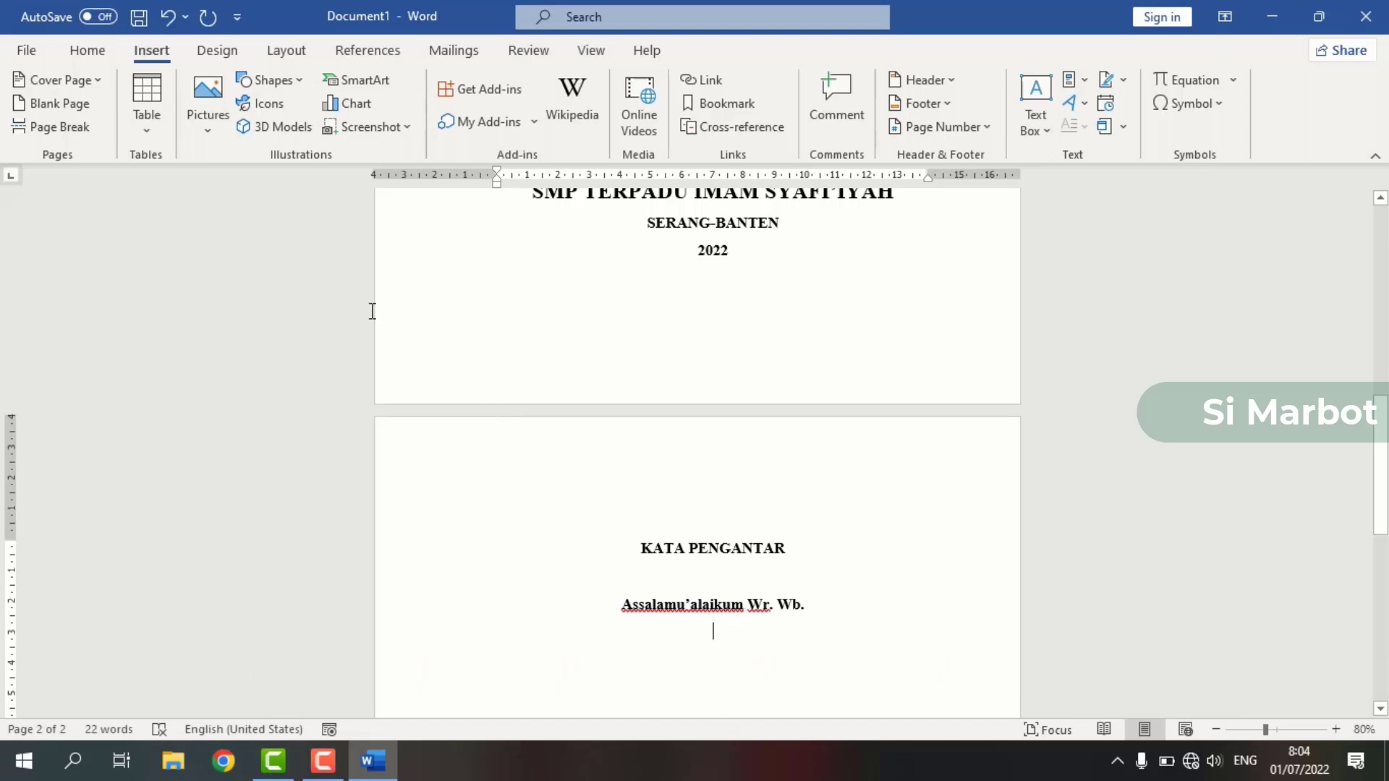
Step: Left-align the new line below the greeting and write "alhamdulillah" on it
click(91, 55)
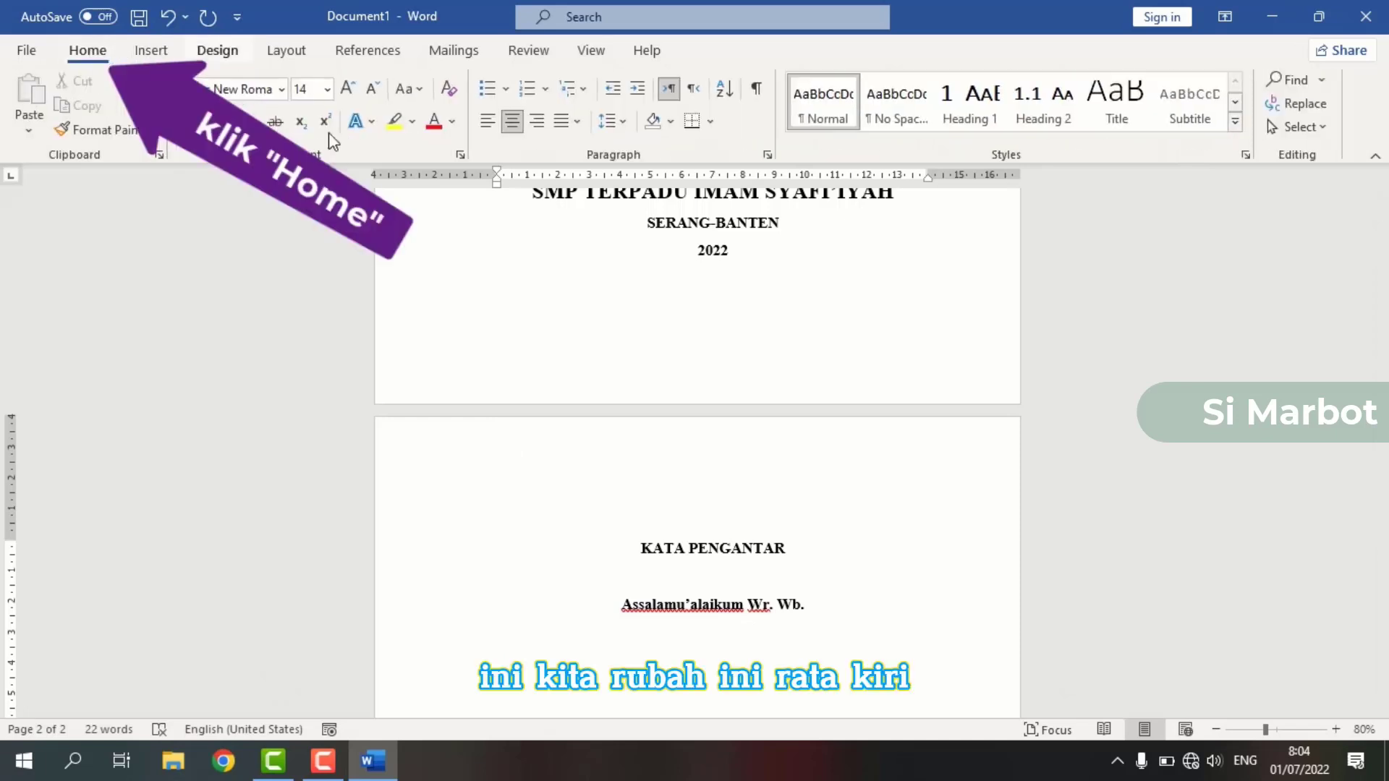
click(486, 130)
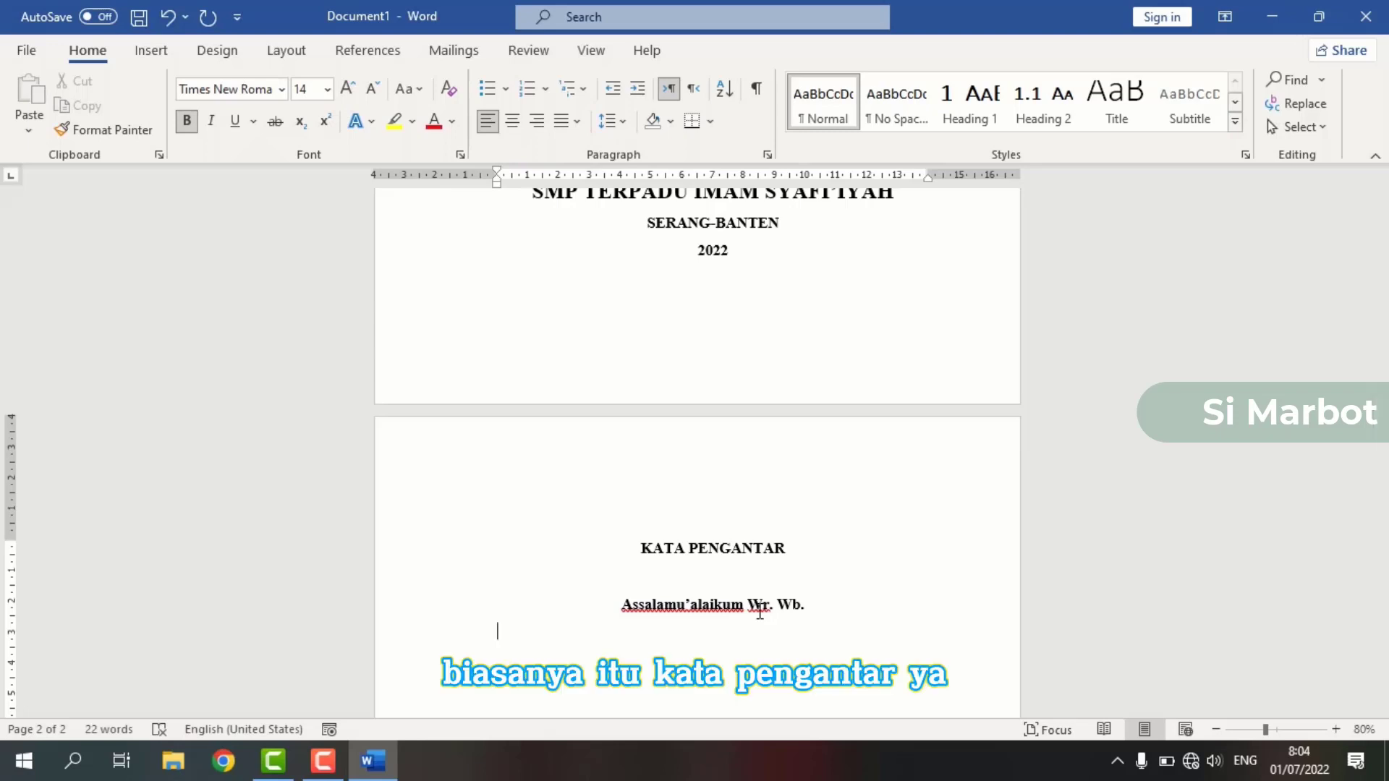
text(a)
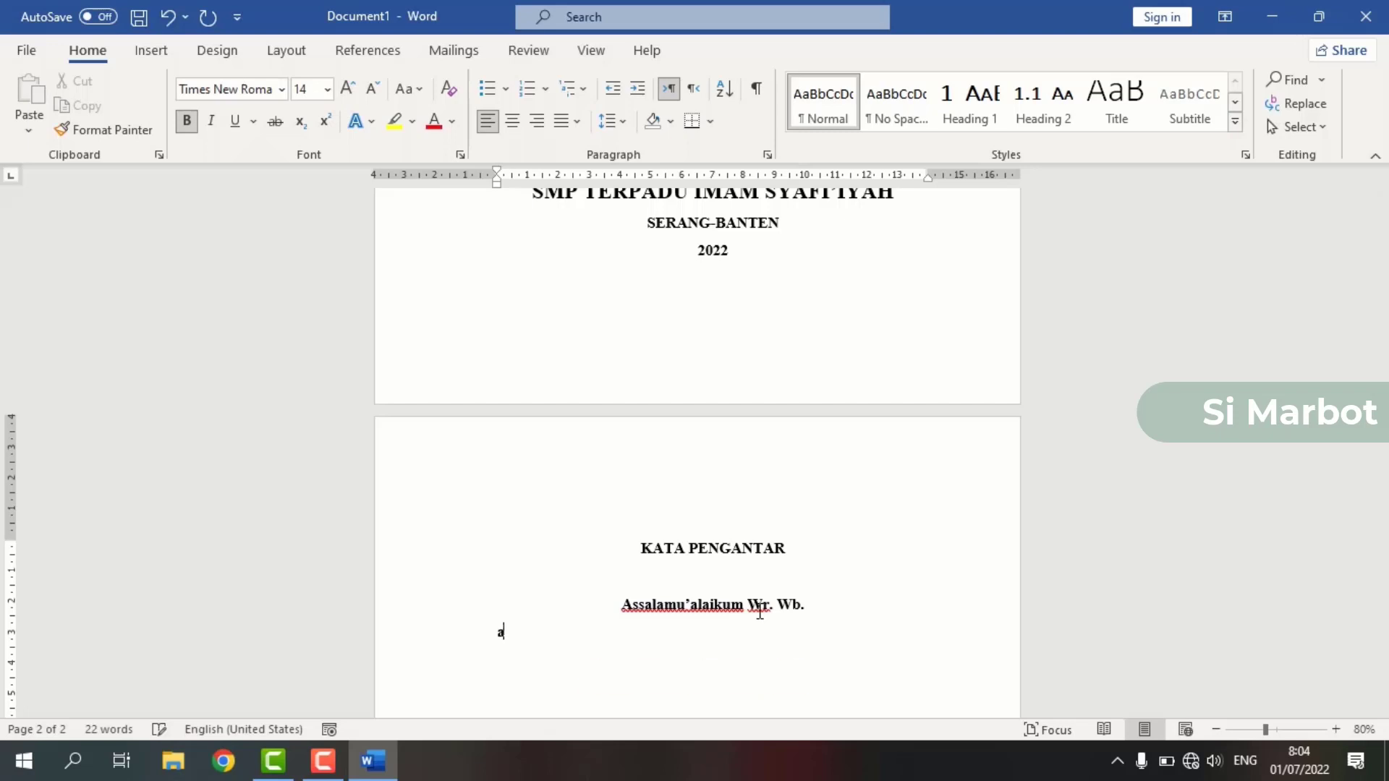
text(lhamdulill)
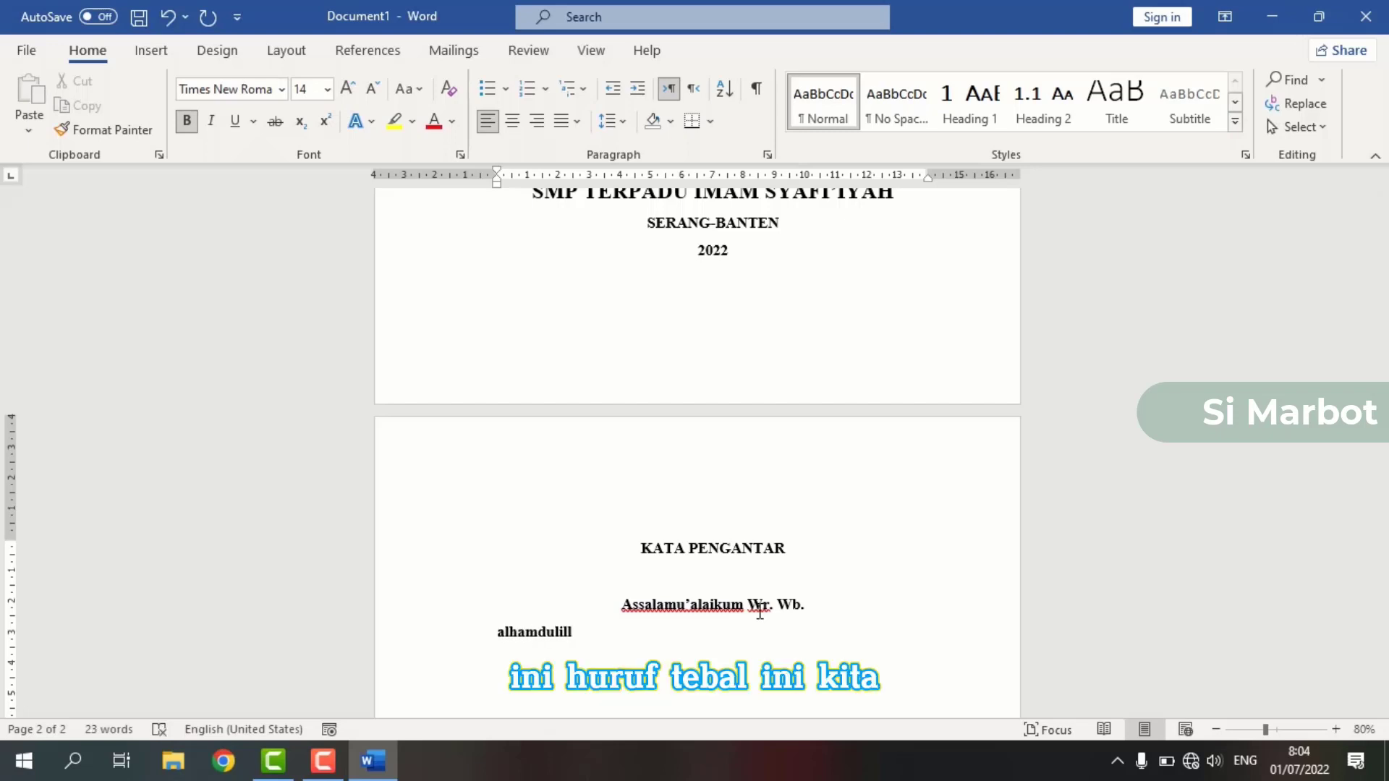
key(BackSpace)
key(BackSpace)
key(BackSpace)
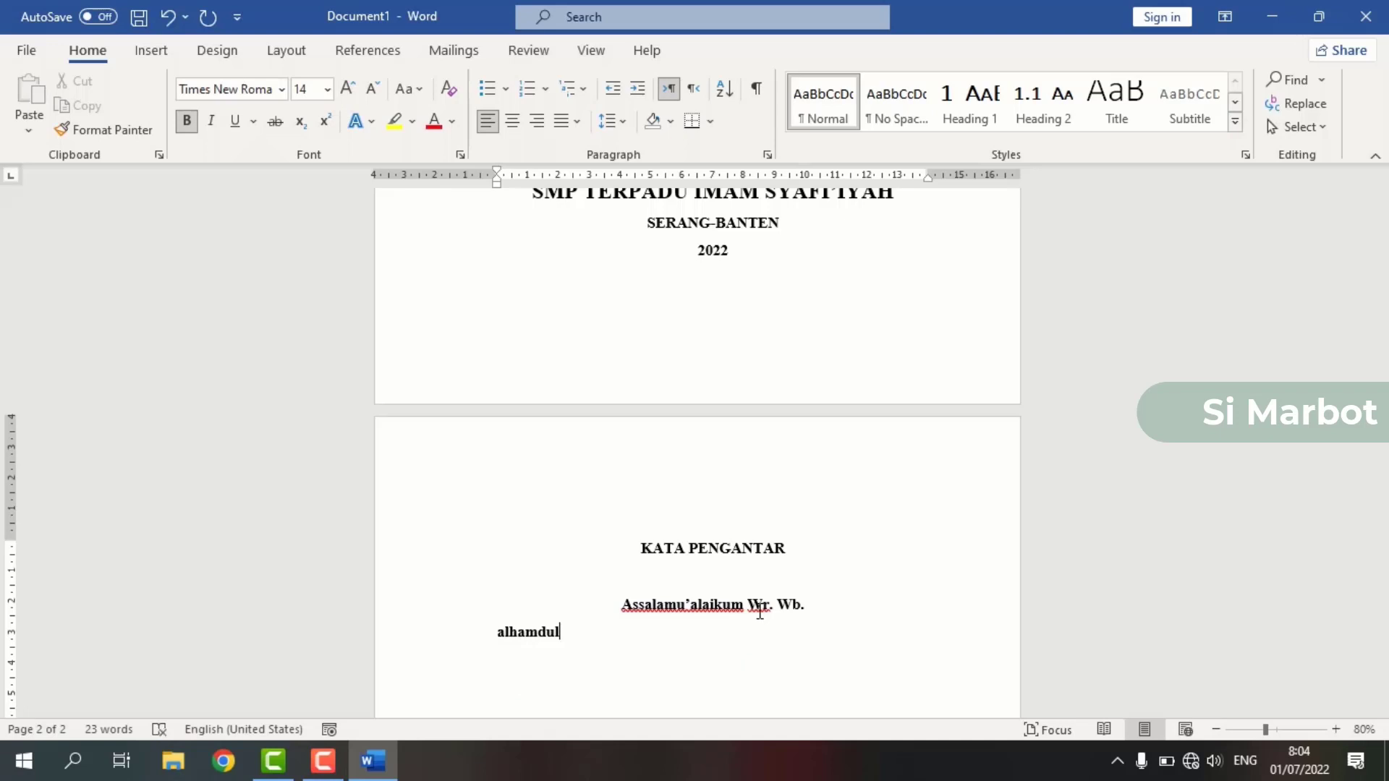
text(illah)
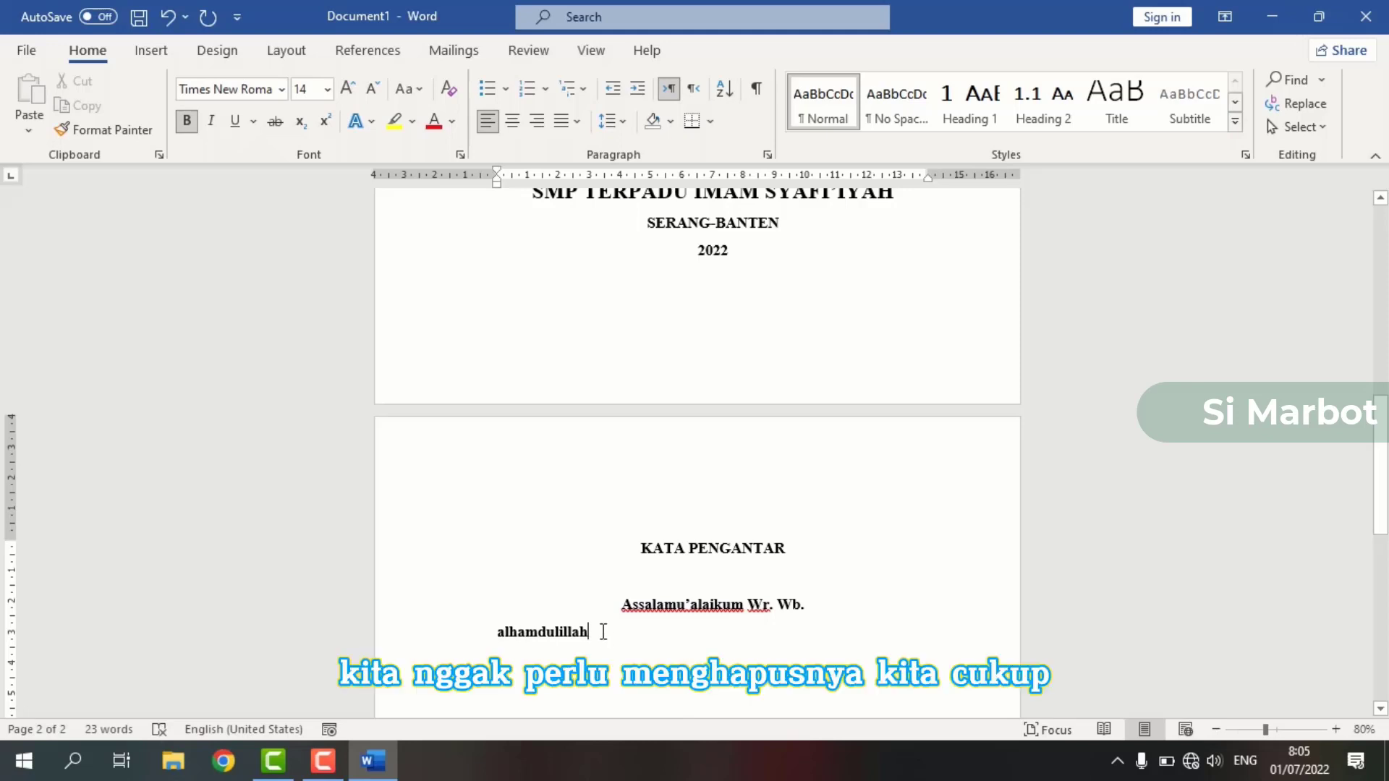
Step: Remove the bold formatting from "alhamdulillah" and place the text cursor at the end of the word
drag(590, 632, 498, 632)
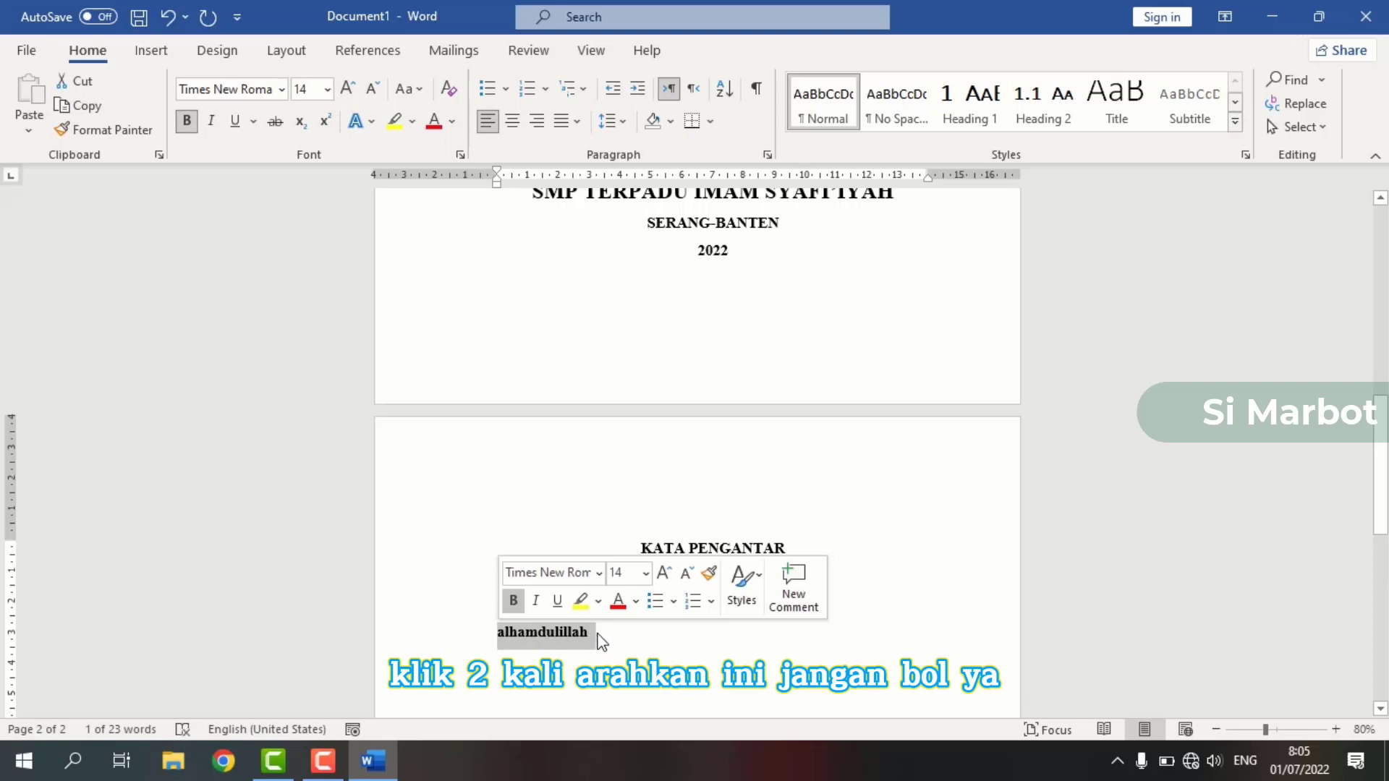
click(190, 127)
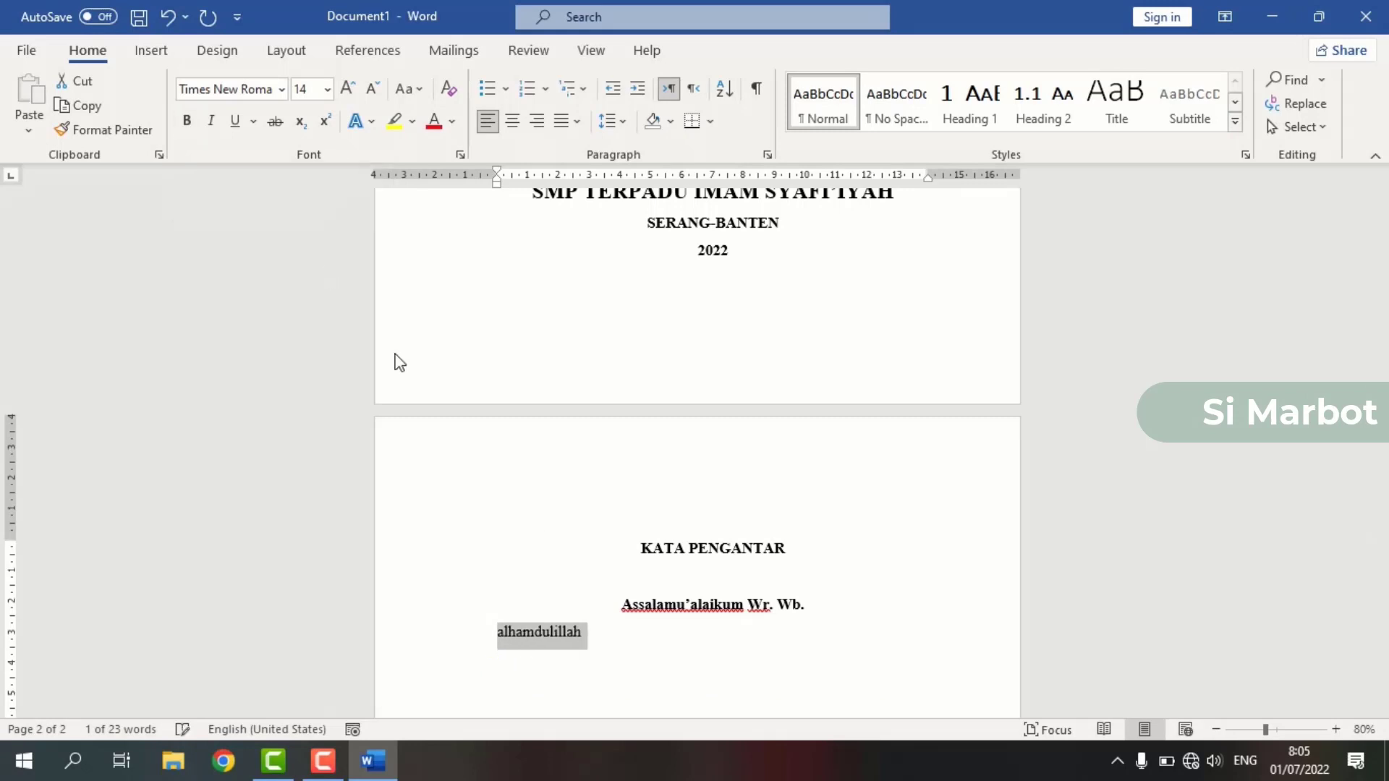
click(596, 614)
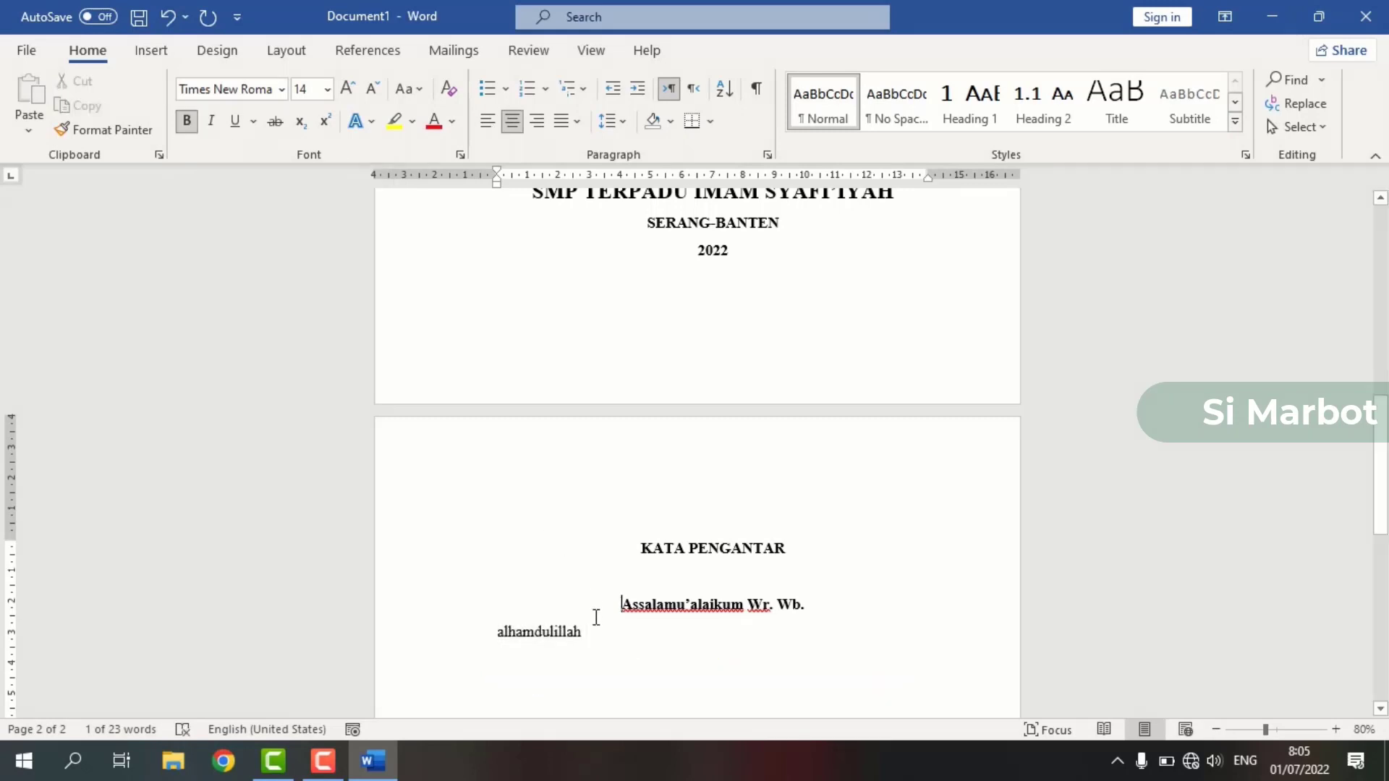
click(596, 637)
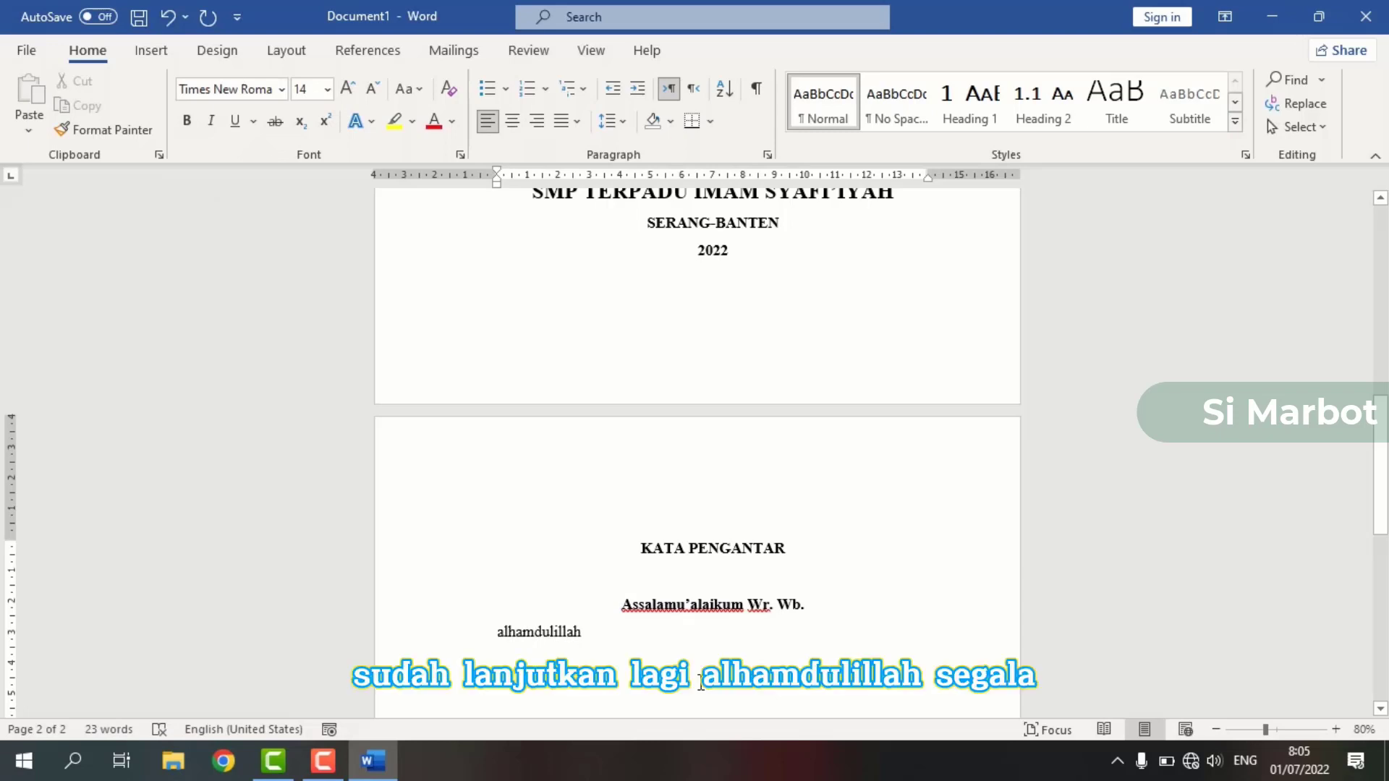
Step: Continue the sentence after "Alhamdulillah" with "segala paja-puji kehadirat"
text(se)
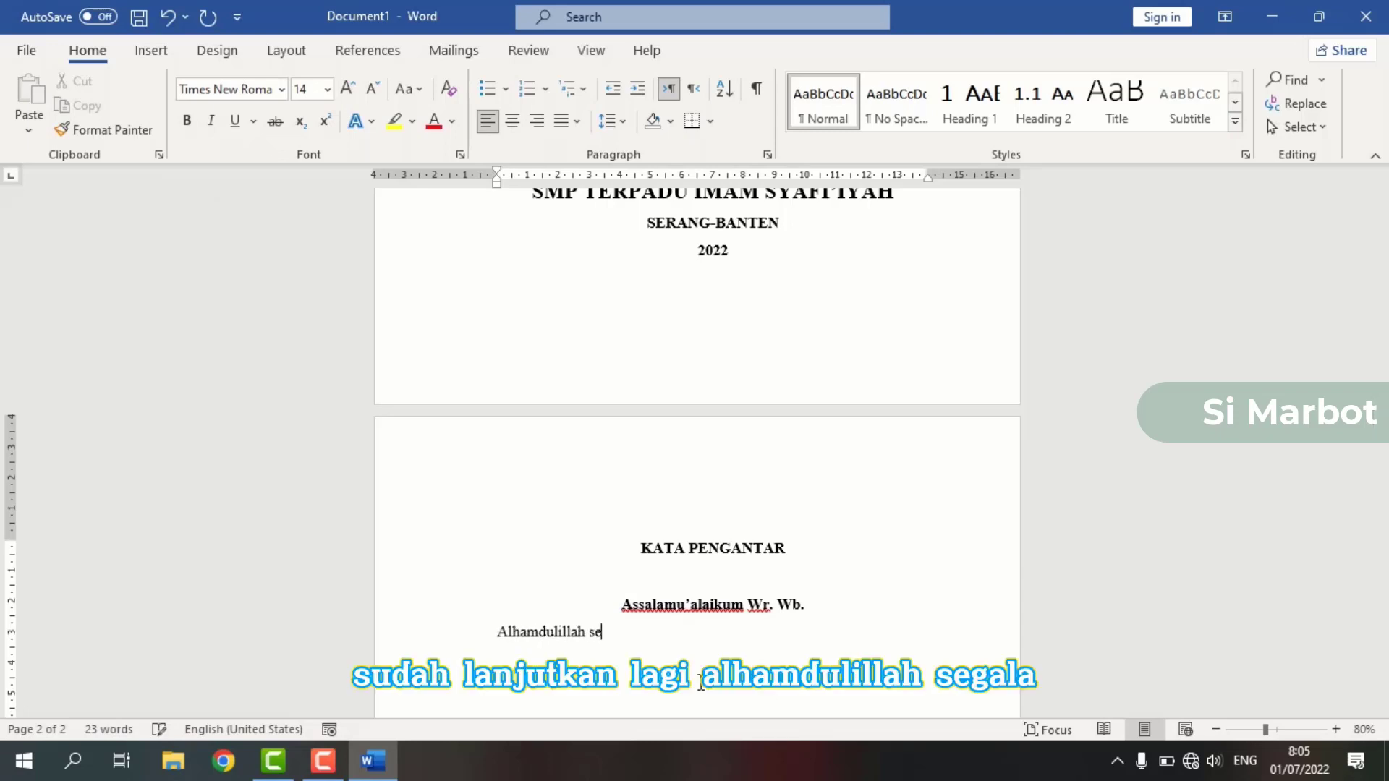
text(gala puji)
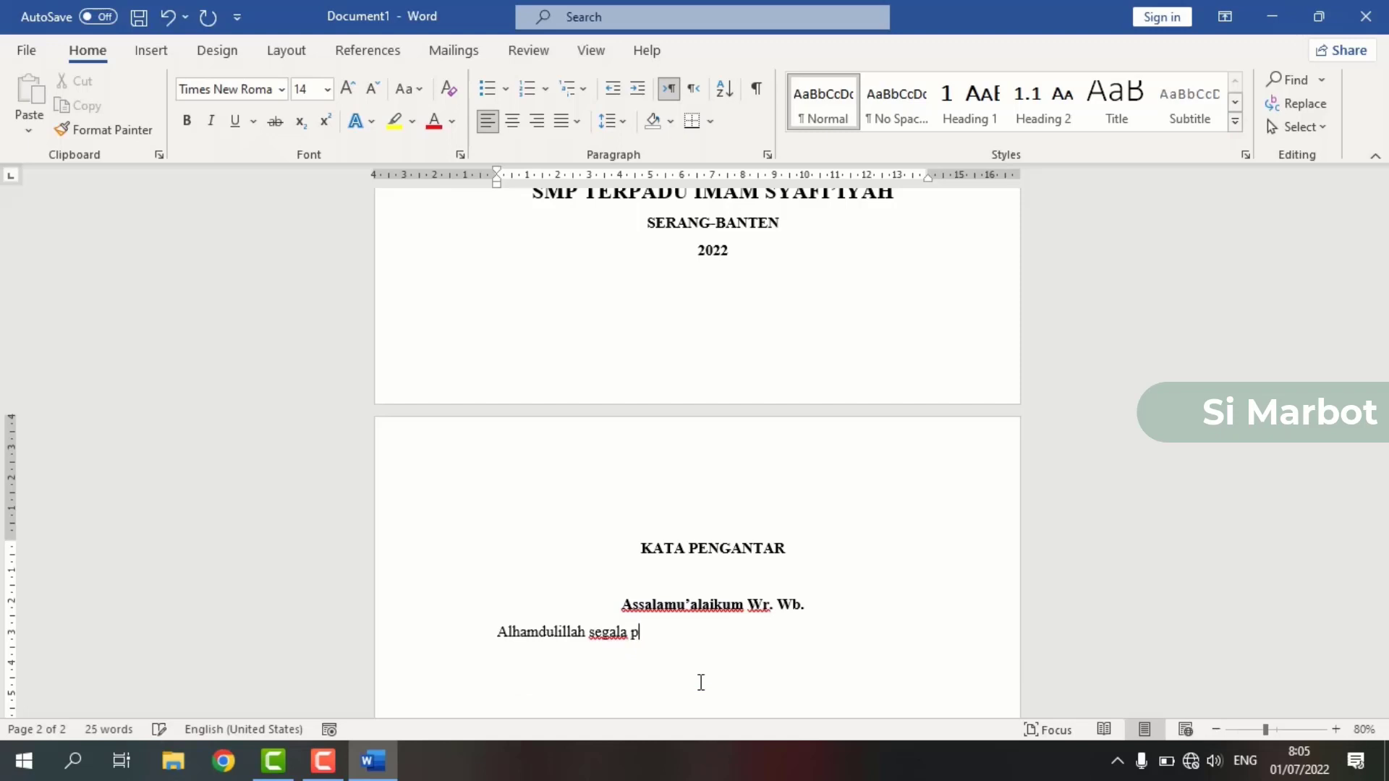
key(BackSpace)
key(BackSpace)
key(BackSpace)
text(aja )
text(puji)
key(Left)
key(Left)
key(Left)
key(BackSpace)
text(-)
text(kehadirat )
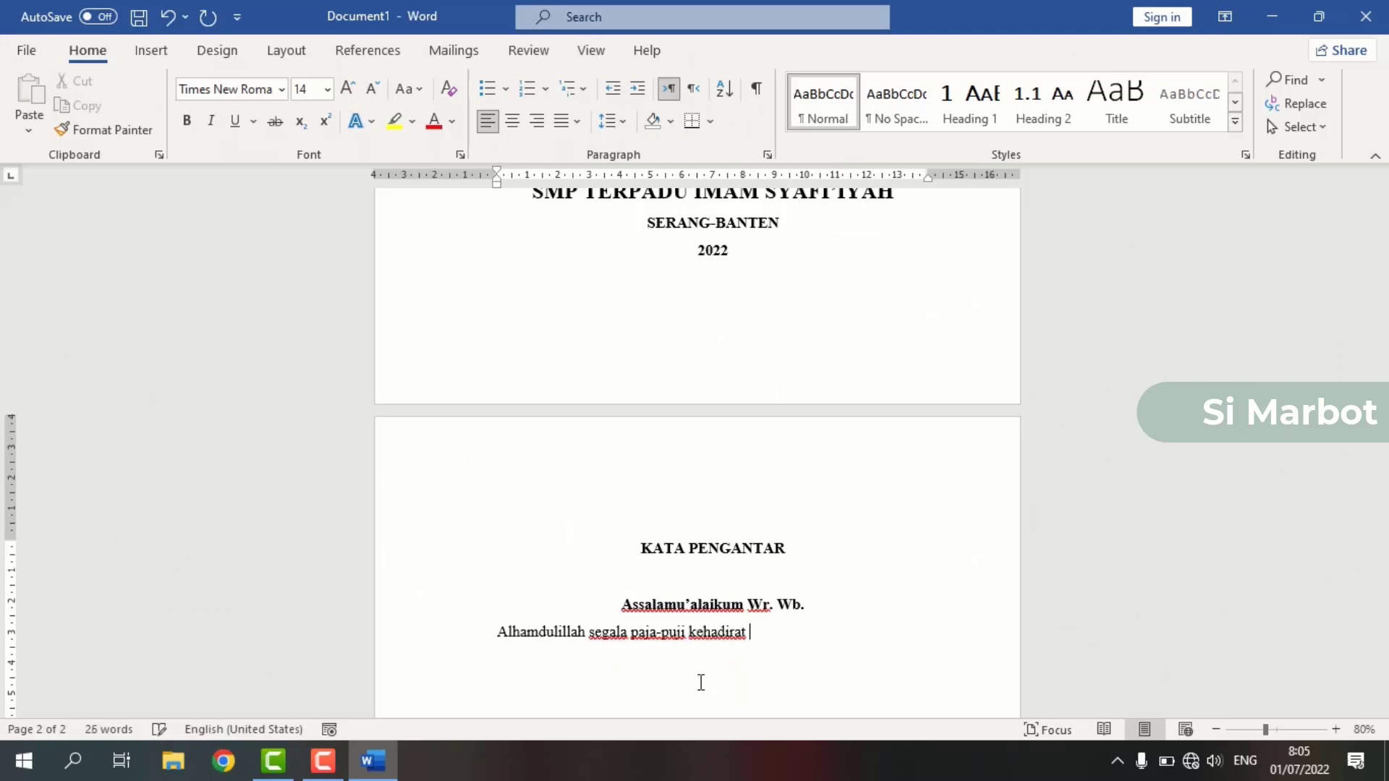
Step: Extend the opening sentence of the foreword with "Allah SWT atas rahmat dan hidayah"
text(Alla)
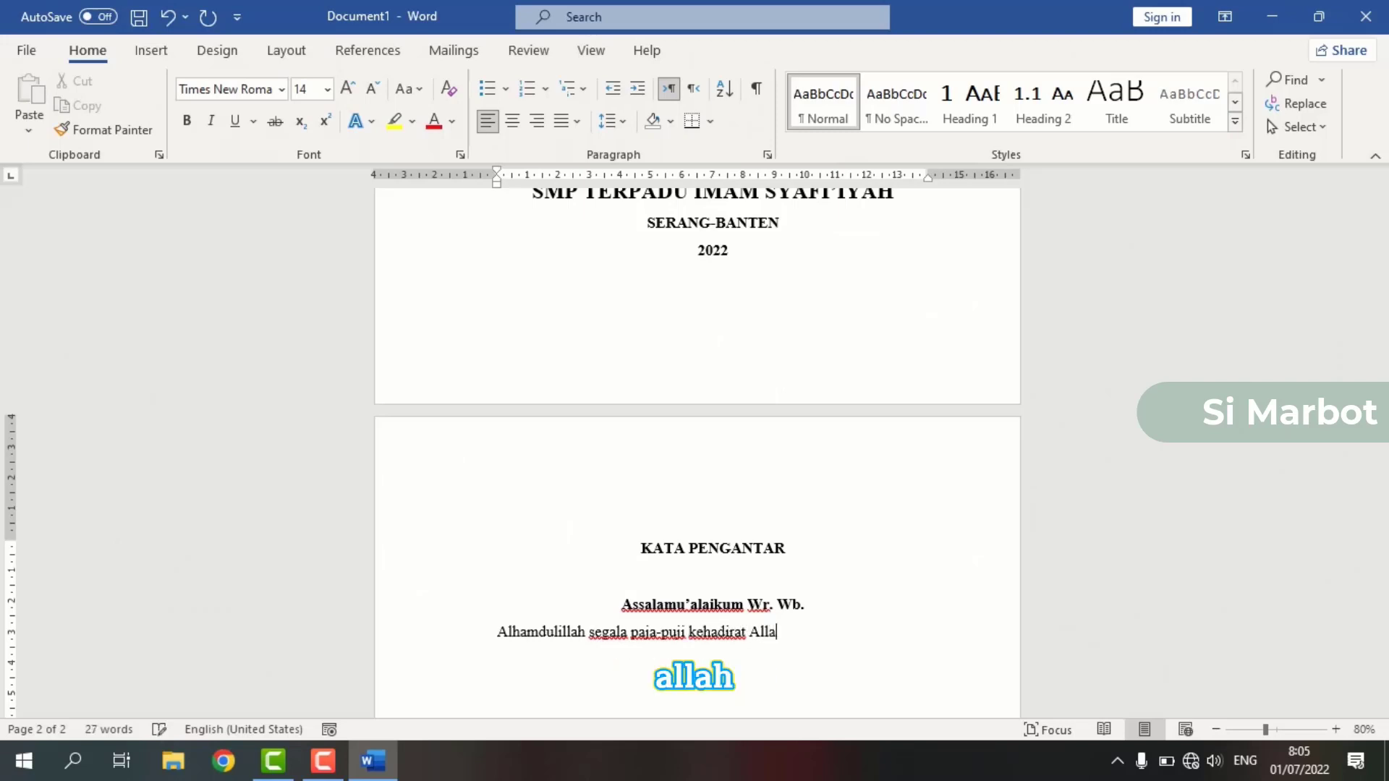
text(h SWT)
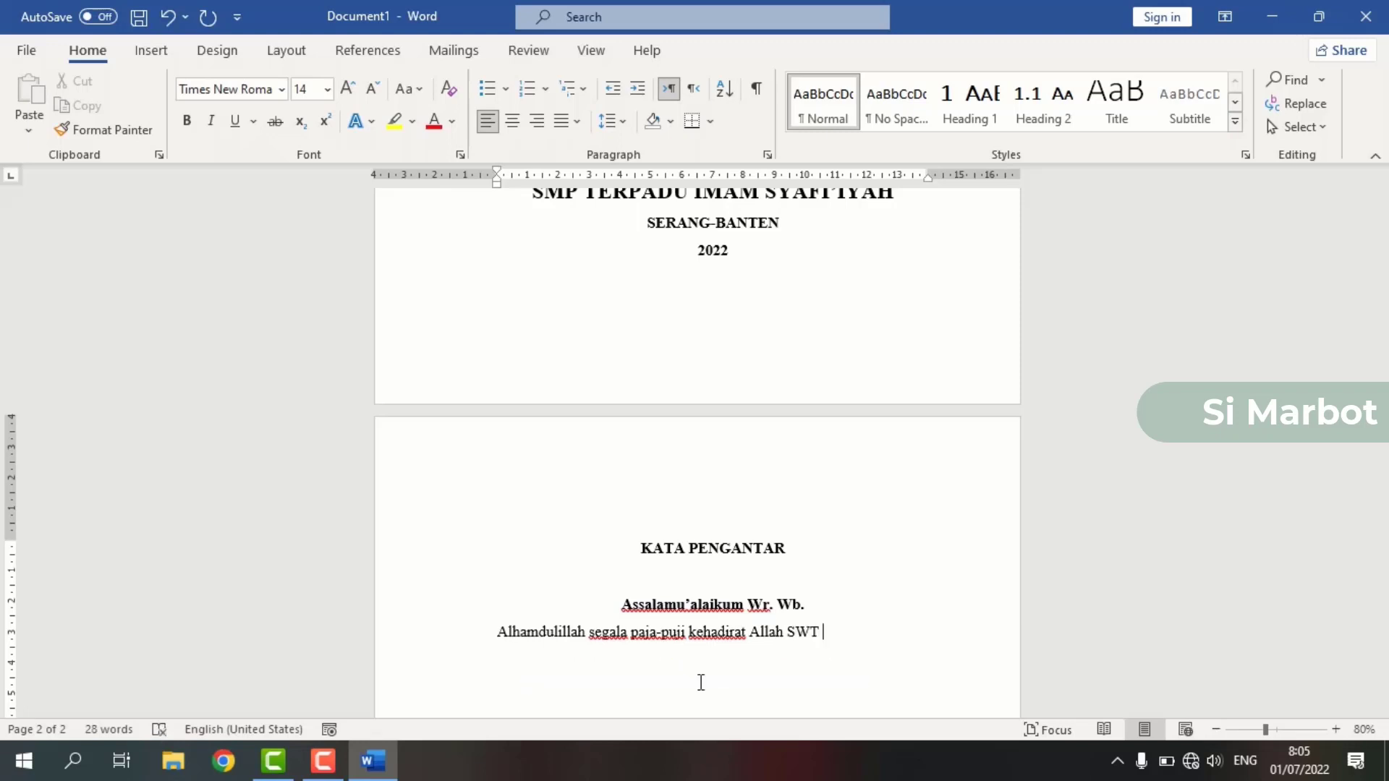
text( atas rahm)
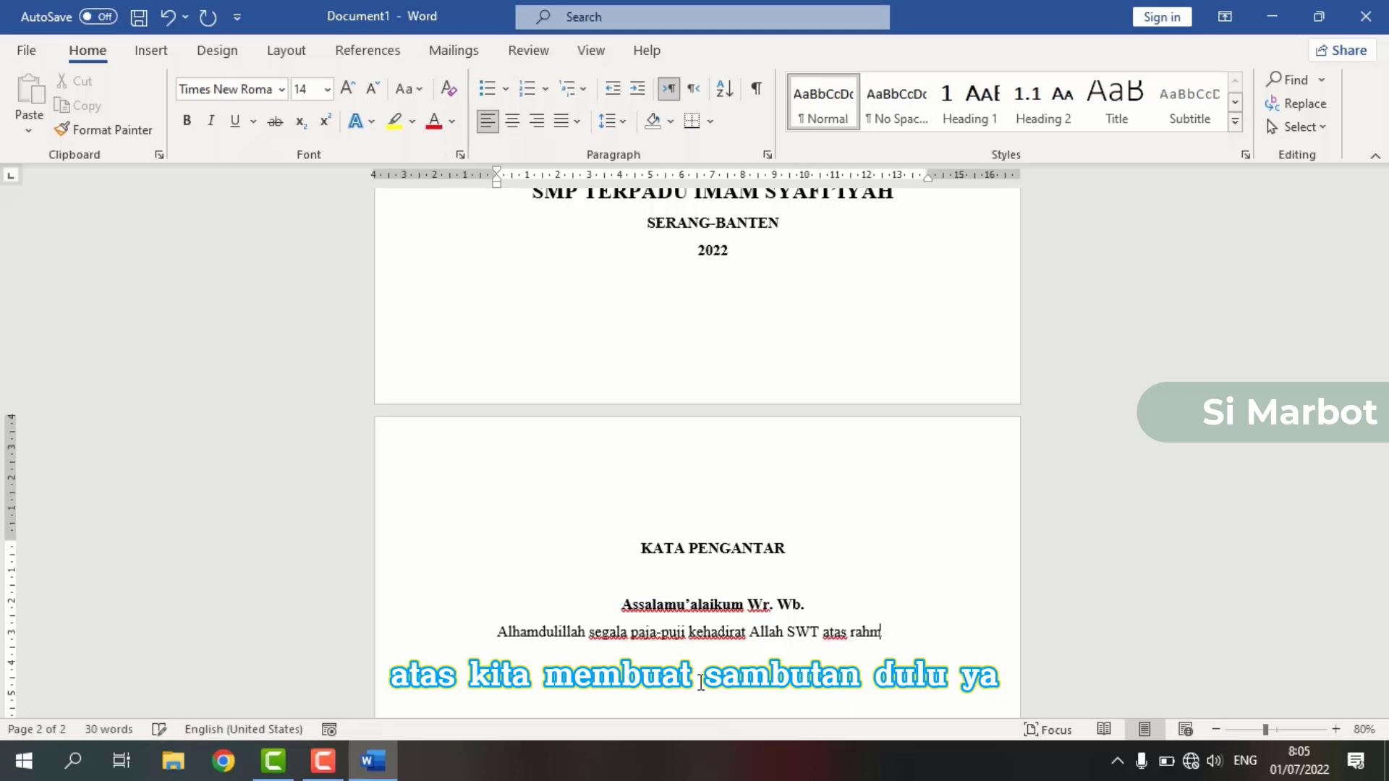
text(at dan )
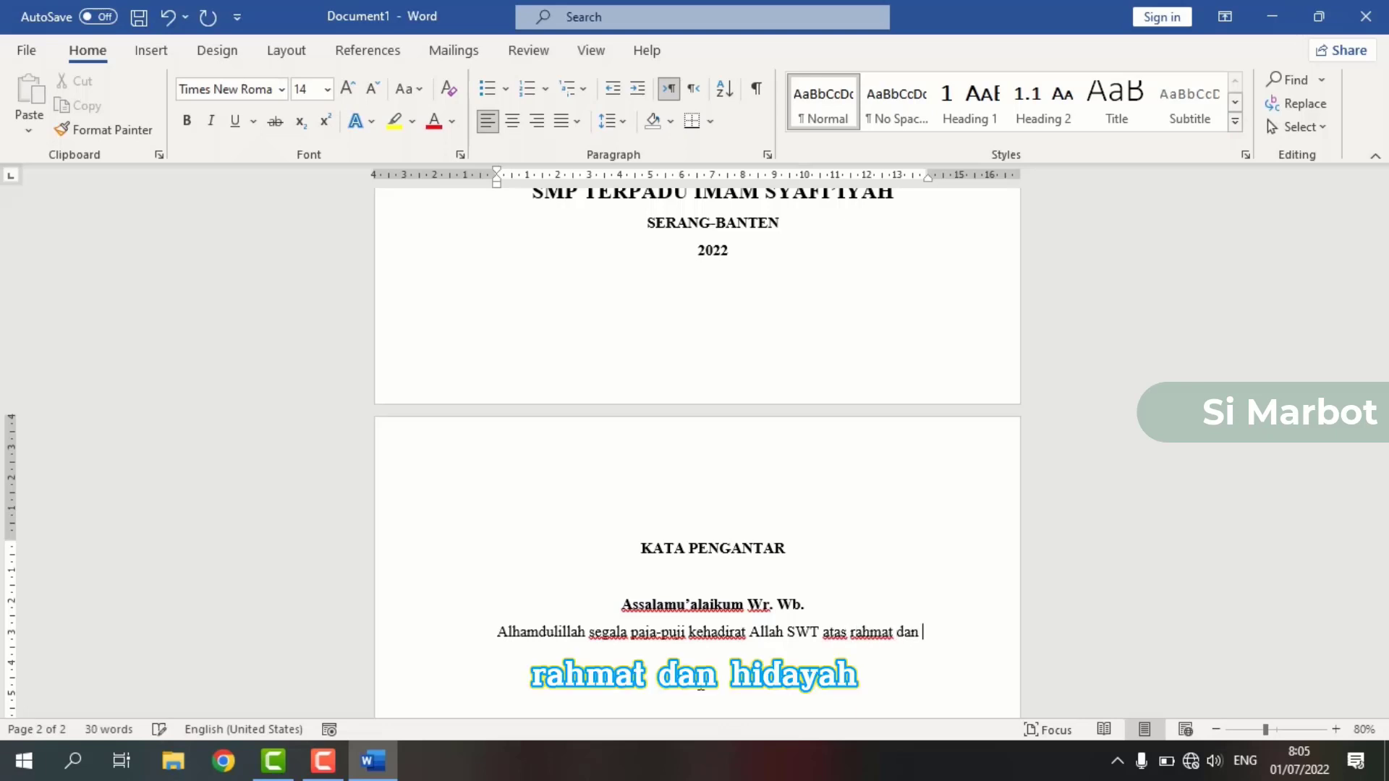
text(hidayah )
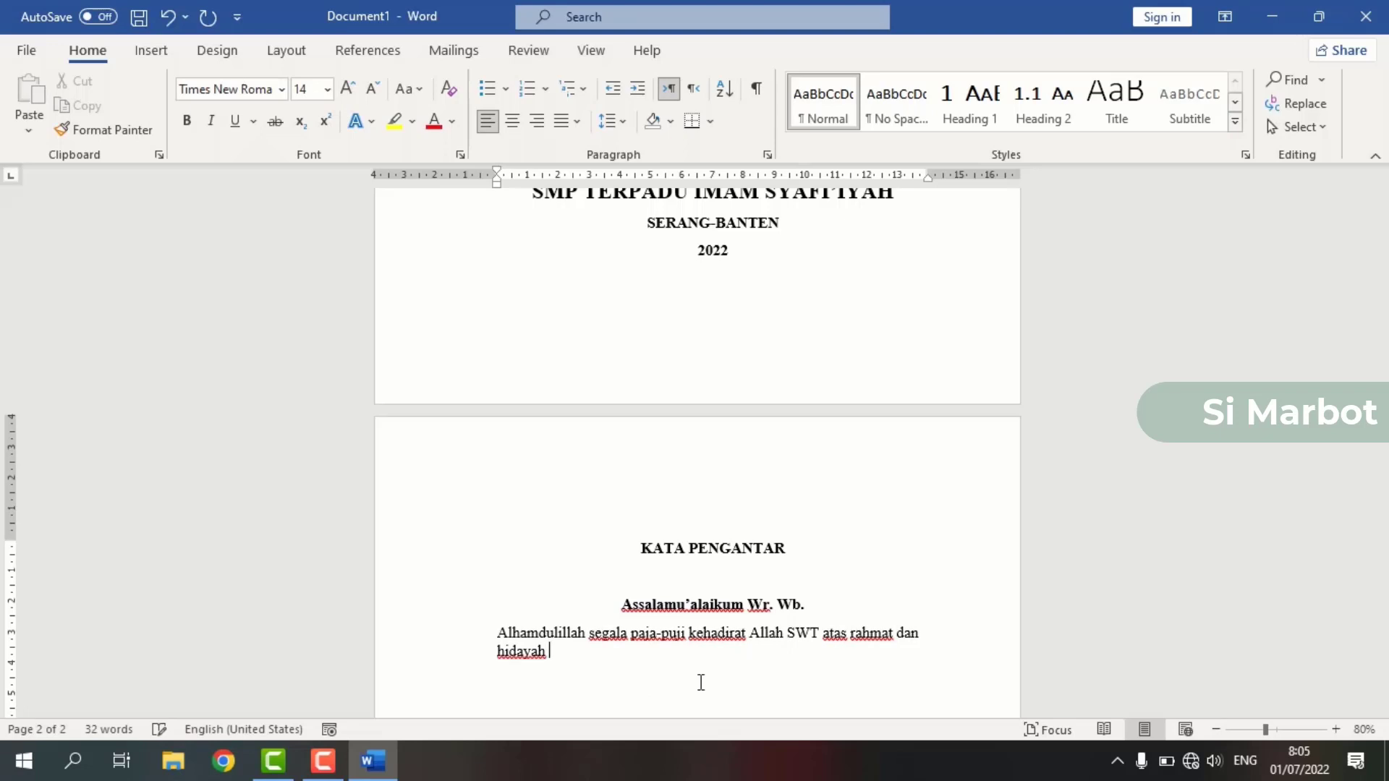
Step: Add "nya kita dapat mendapatkan syafaat" after "hidayah" in the foreword's first paragraph
text(nya kita dapat me)
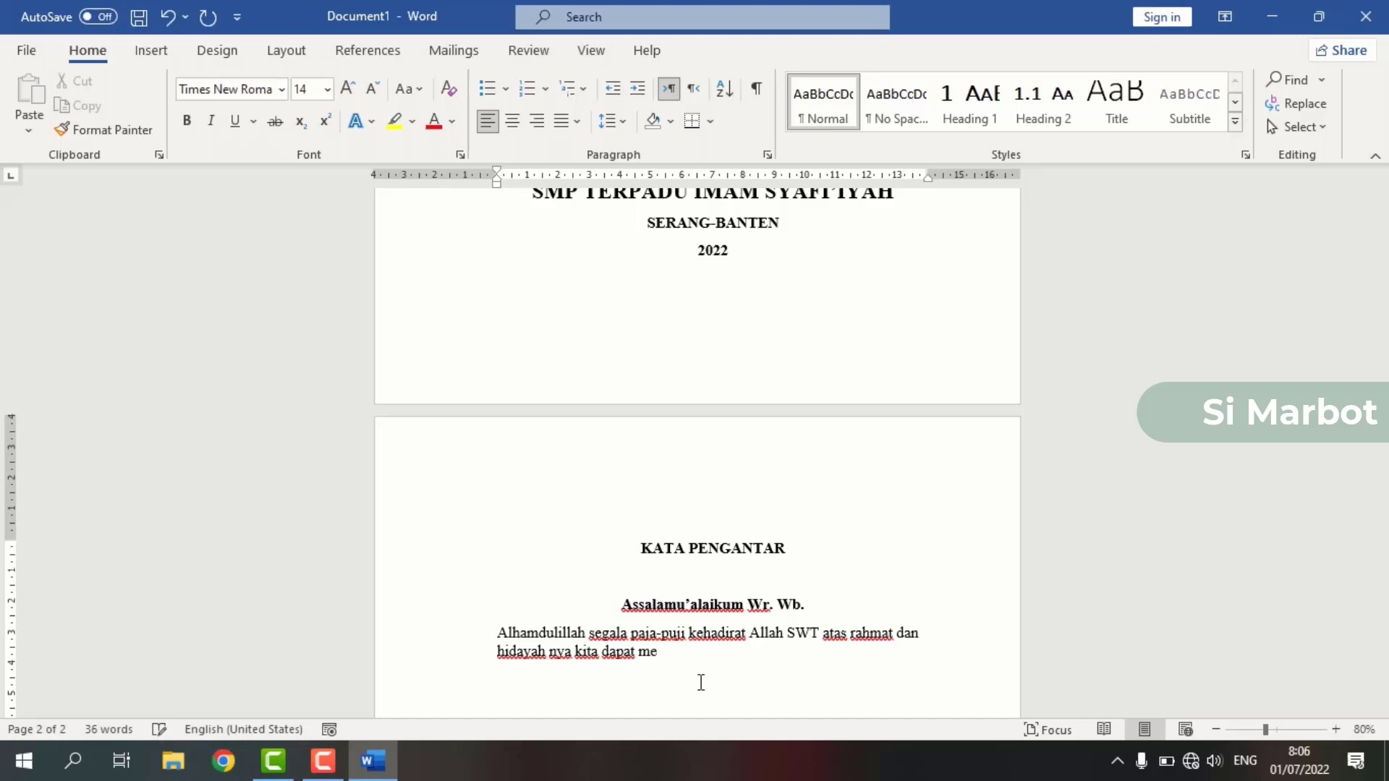
text(ndafat)
key(BackSpace)
key(BackSpace)
key(BackSpace)
text(patkan syafaat)
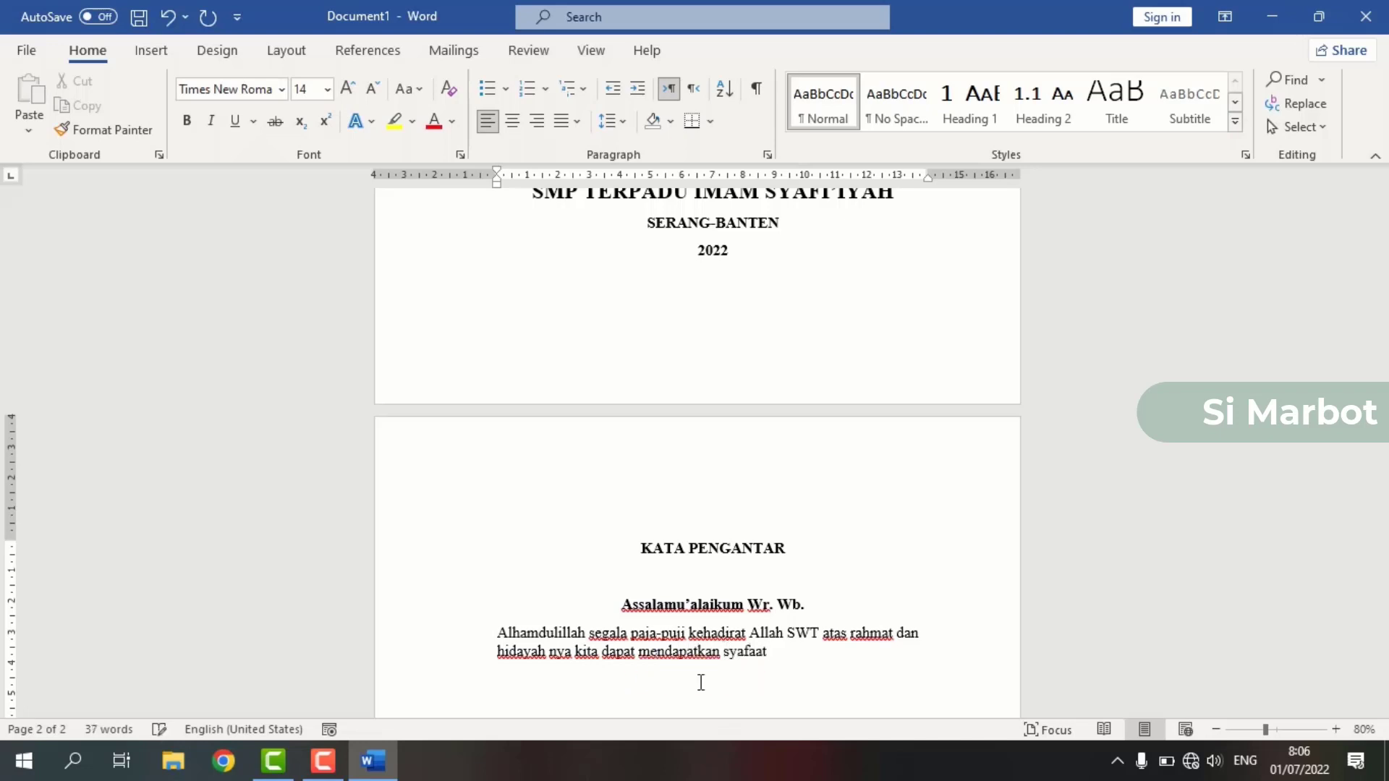
Step: Finish the first paragraph with "nikmat sehat dan rezeki yang tidak terhitung." and start a new paragraph
text(nikmat sehat)
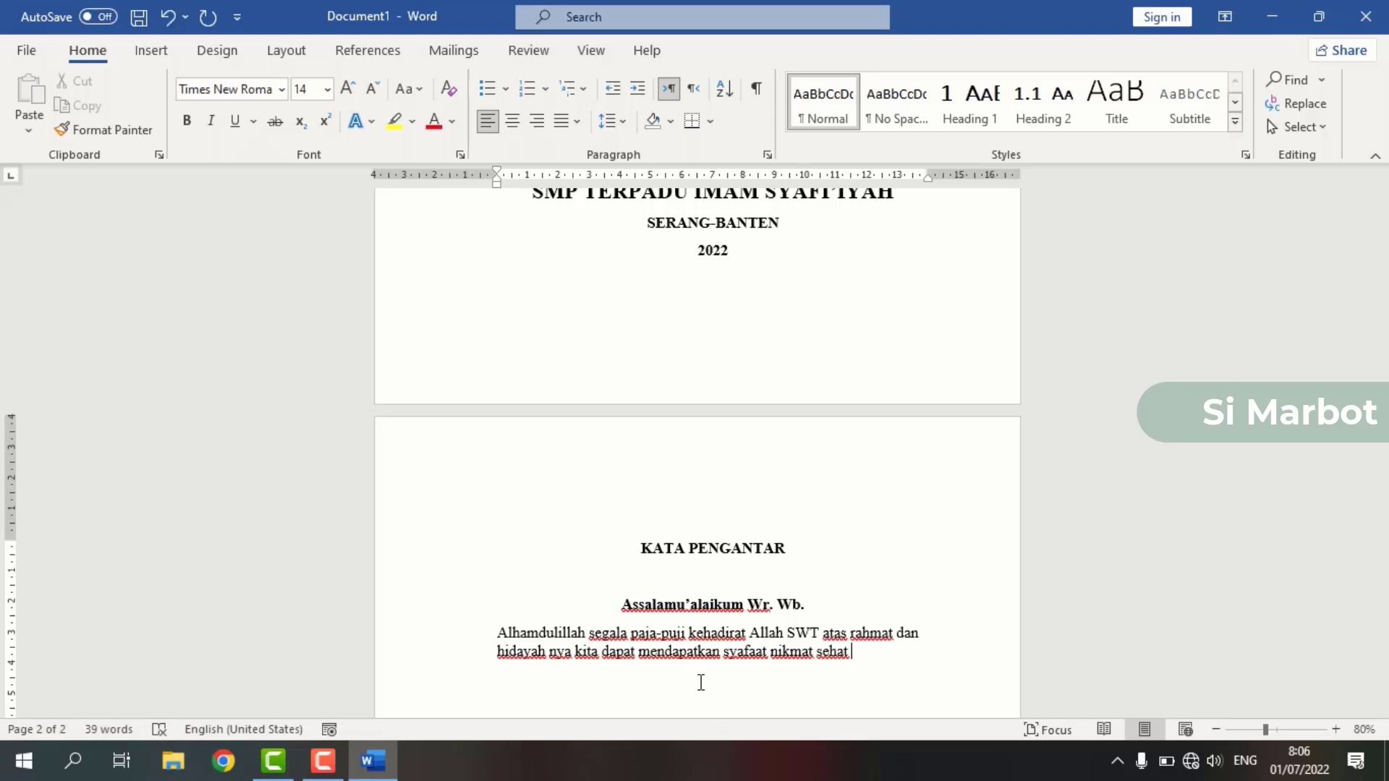
text( dan )
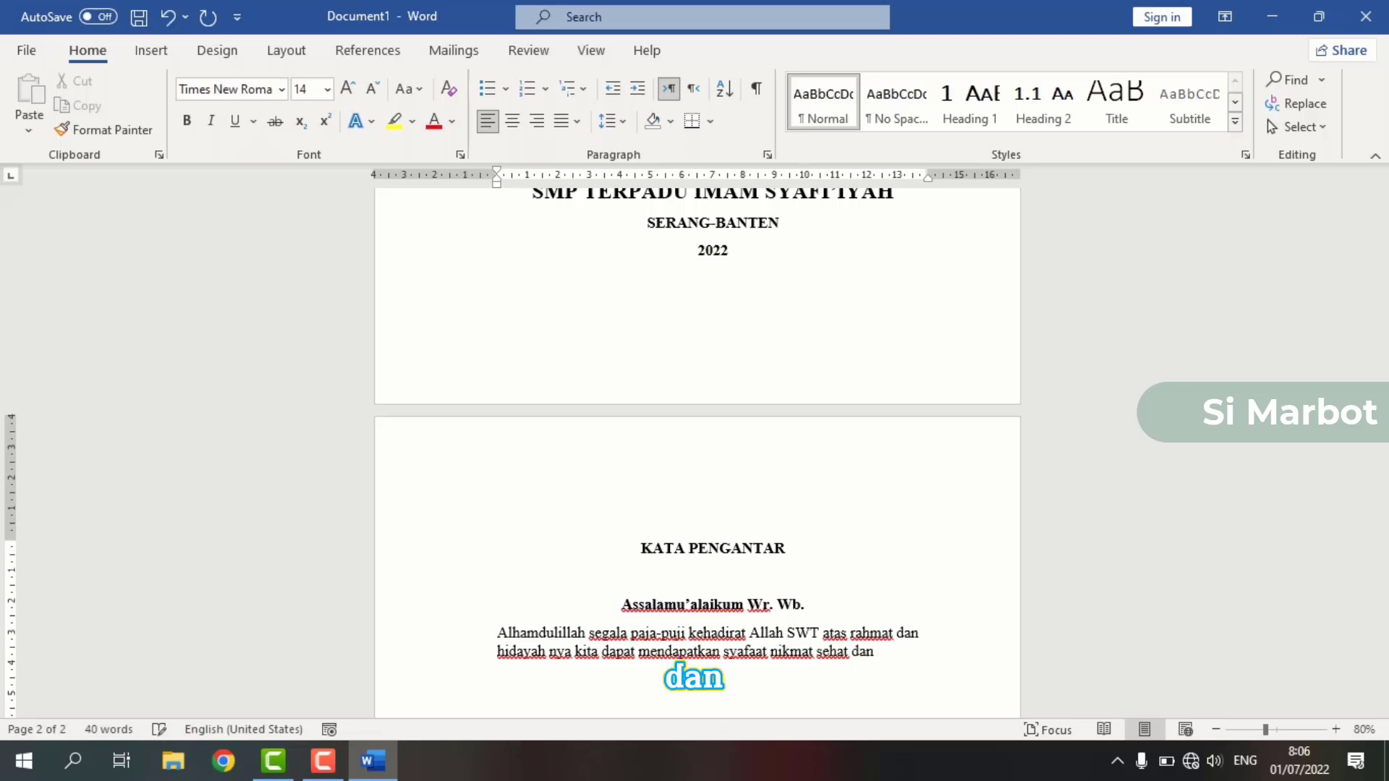
text(rezeki)
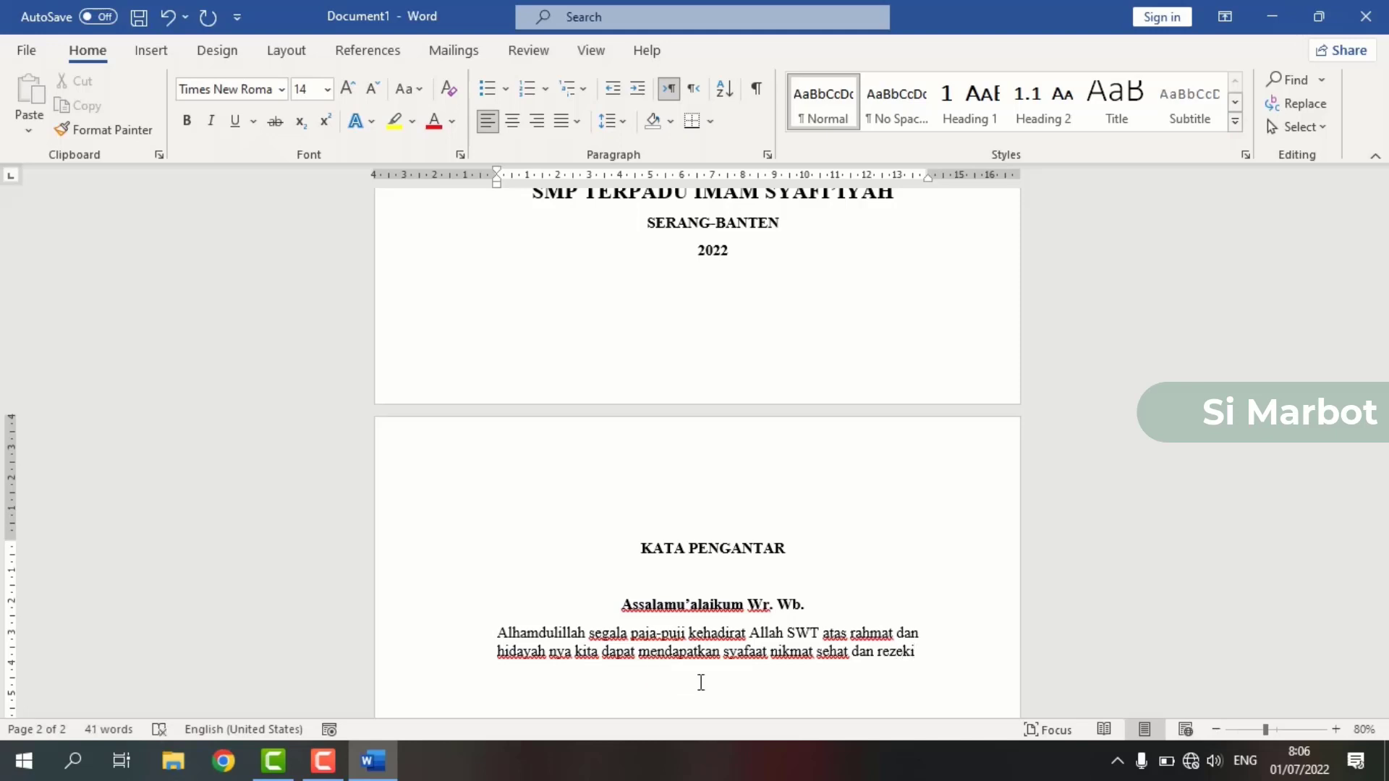
text( yang tid)
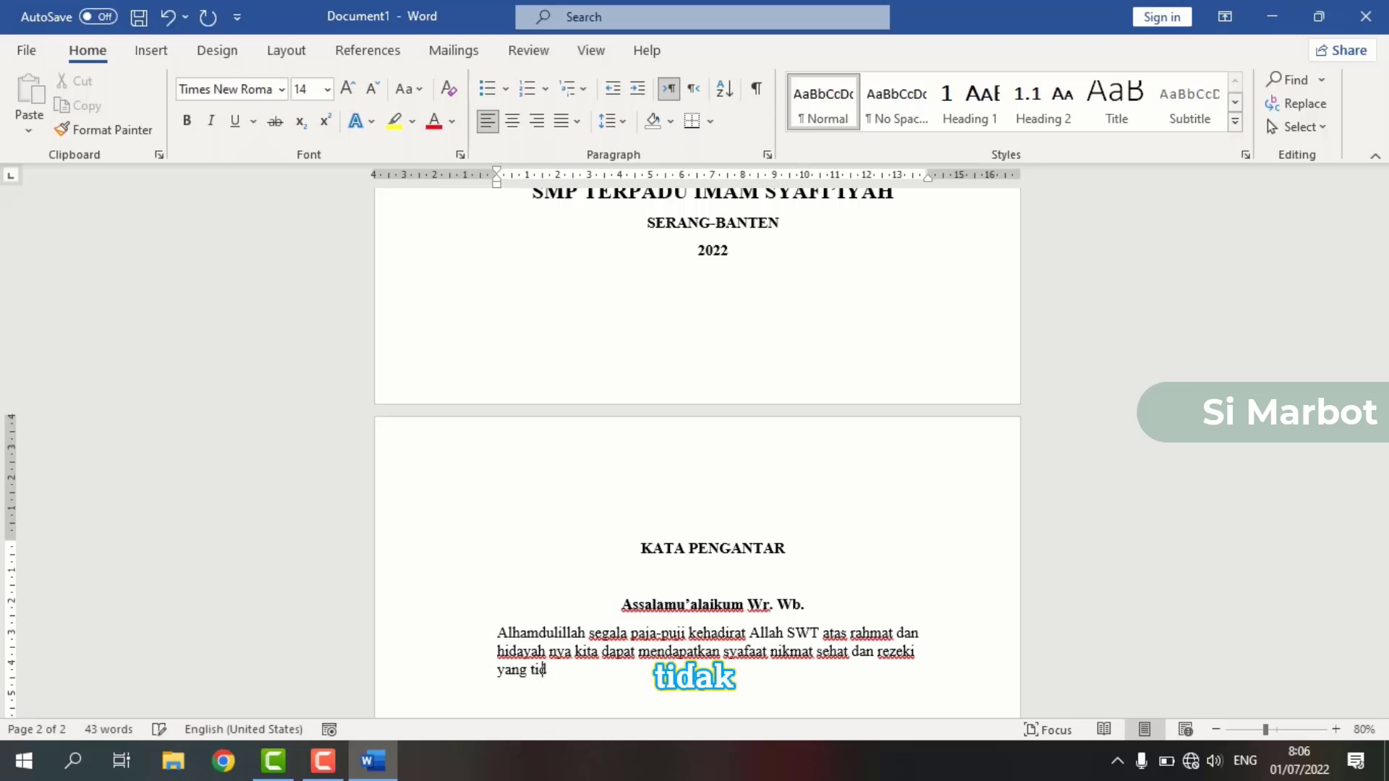
text(ak terlit)
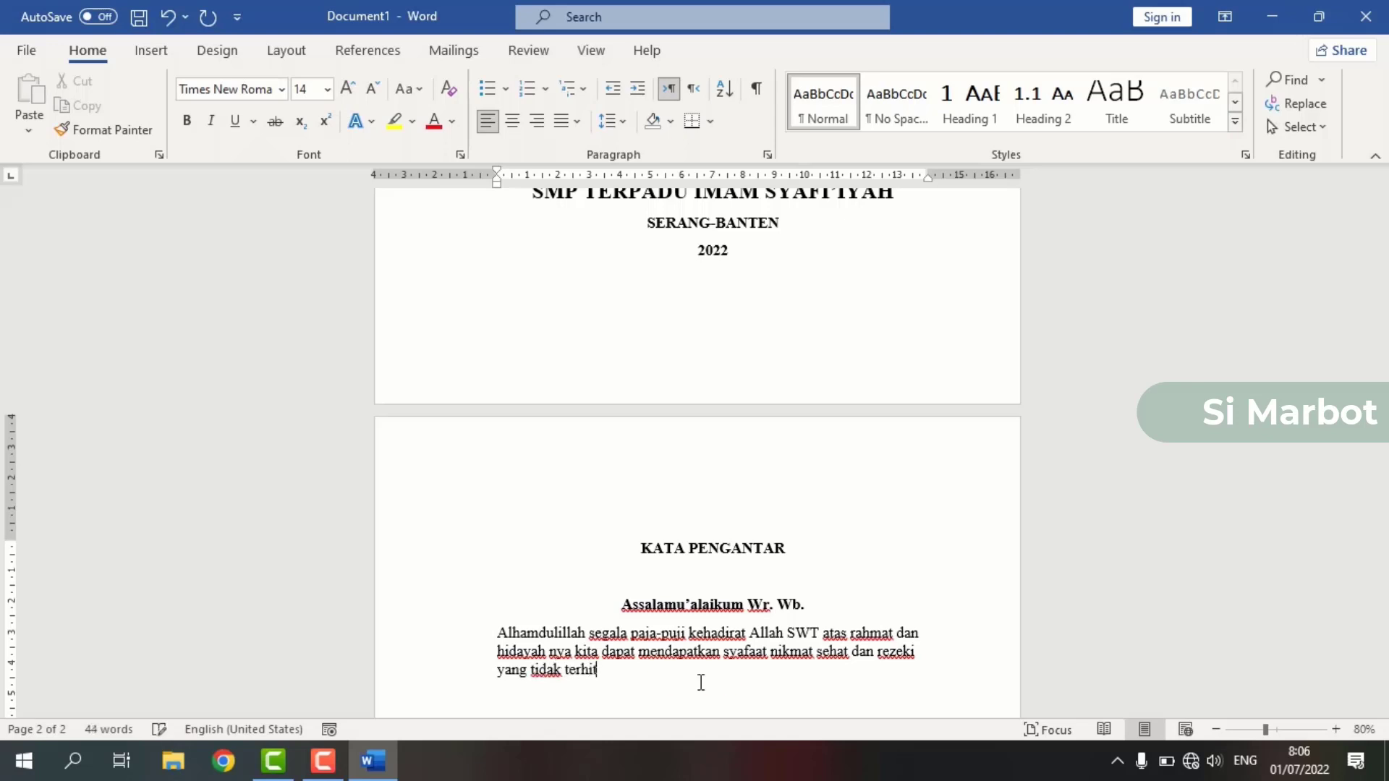
text(ung.)
key(Return)
Step: Begin the second paragraph with "Kami membuat makalah ini untuk berguna bagi semua siswa-siswi,"
text(Kami memb)
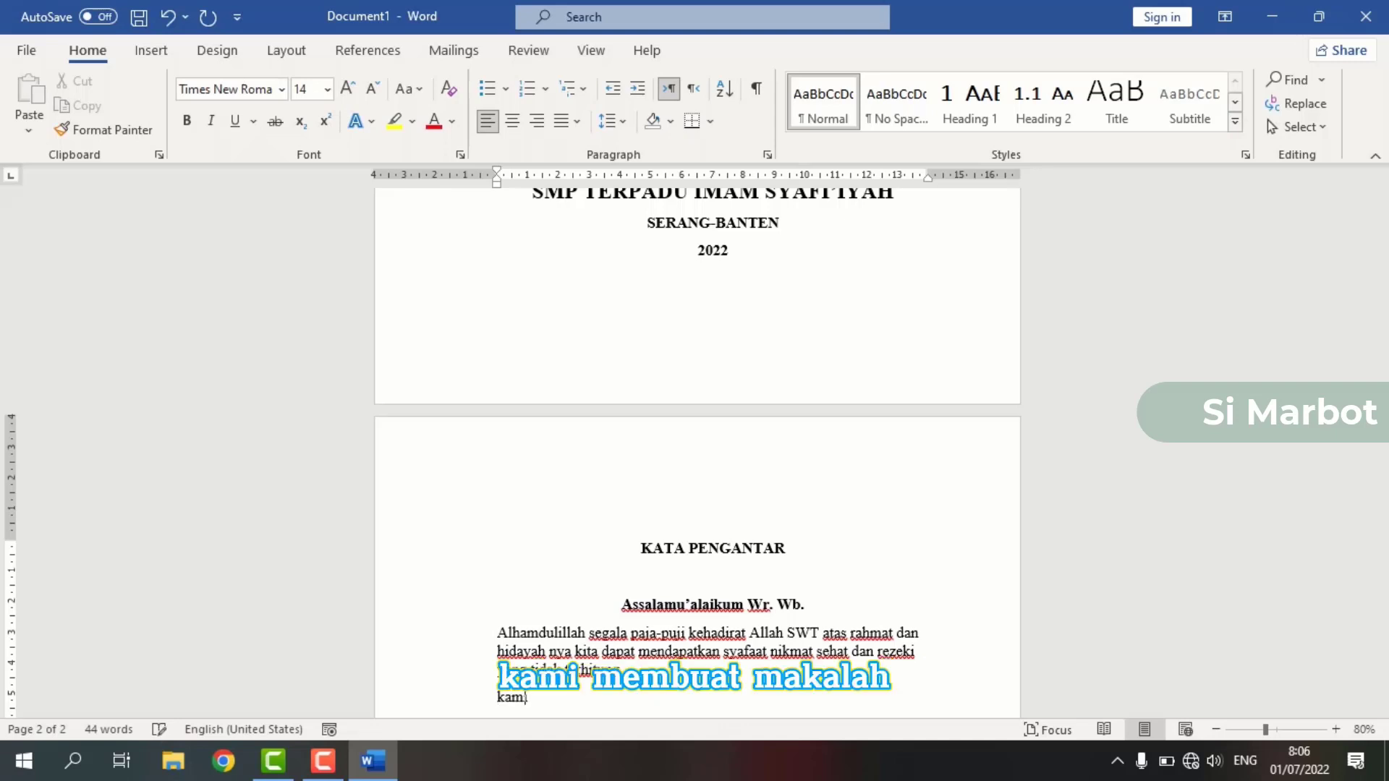
text(uat makalah ini un)
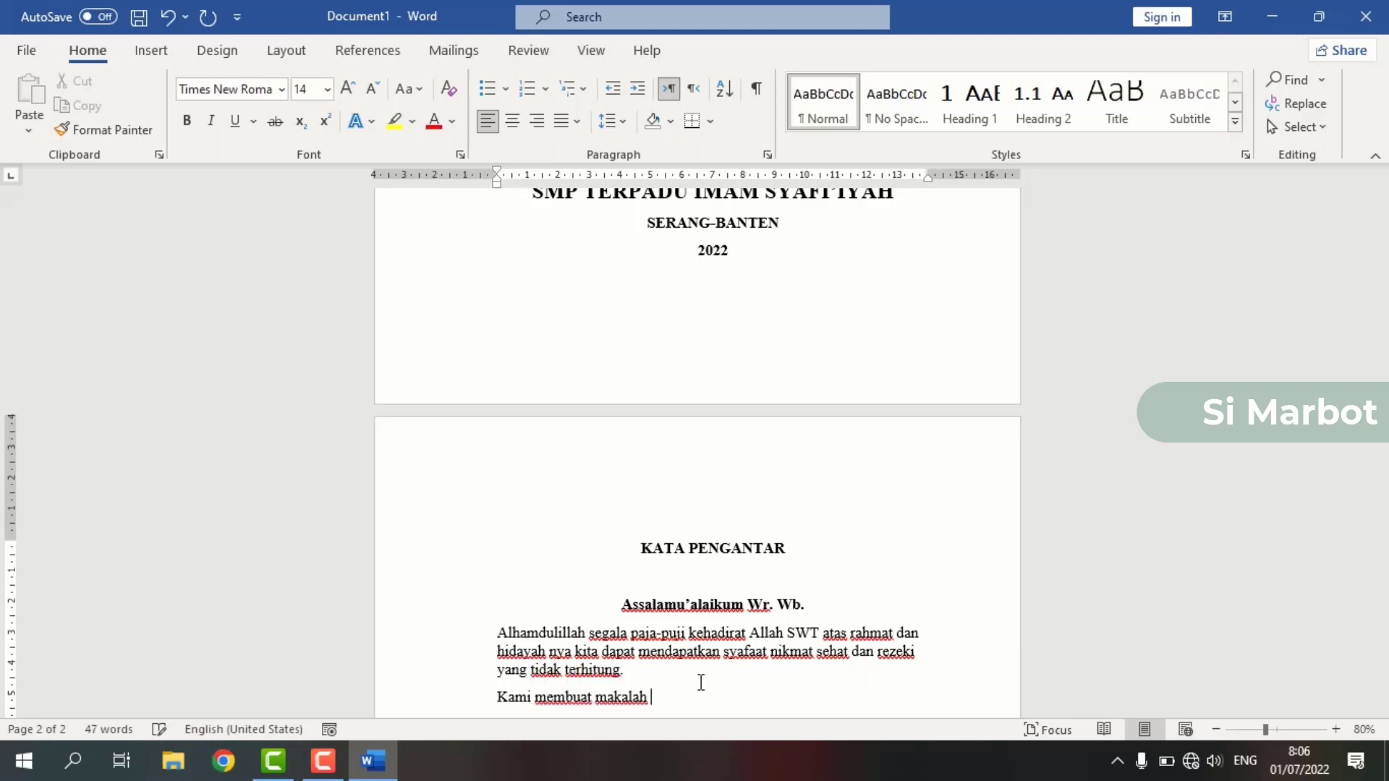
text(tuk bergu)
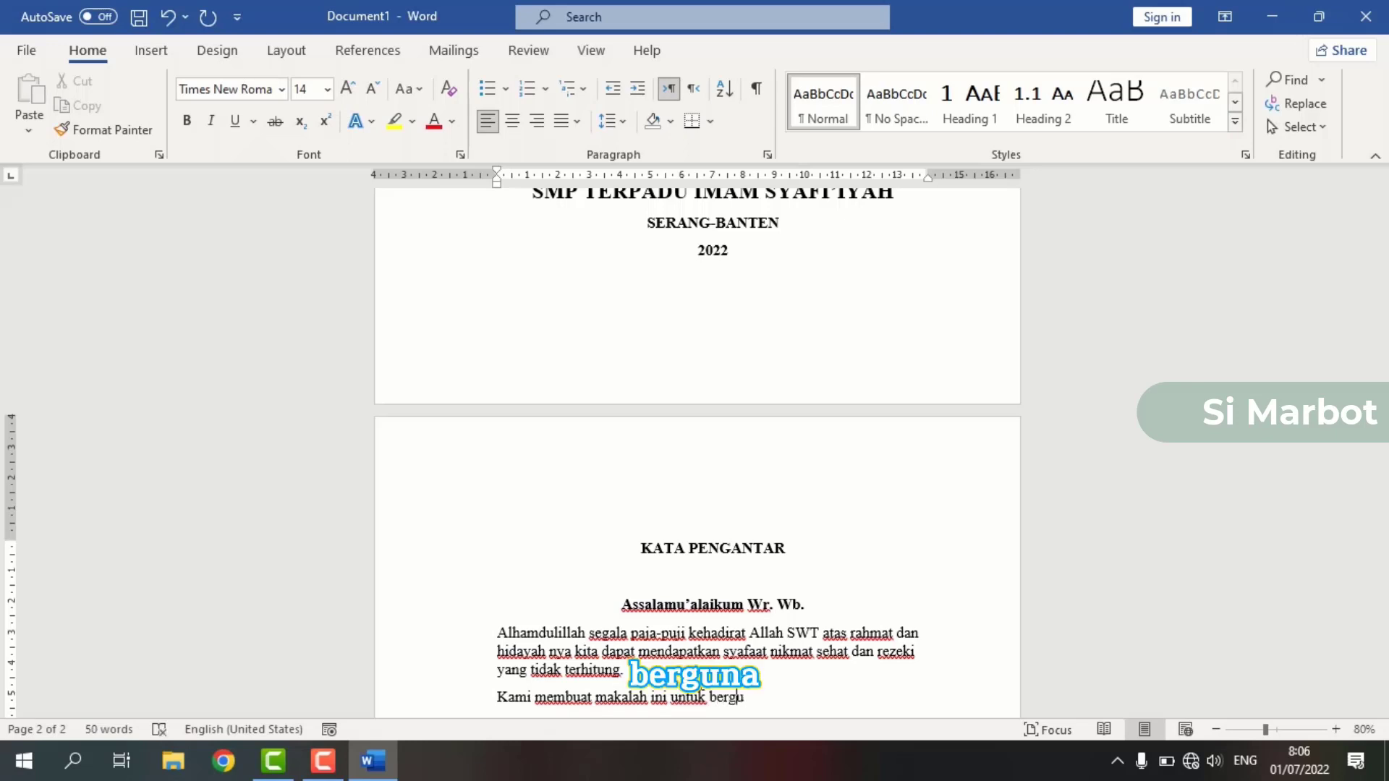
text(na bagi )
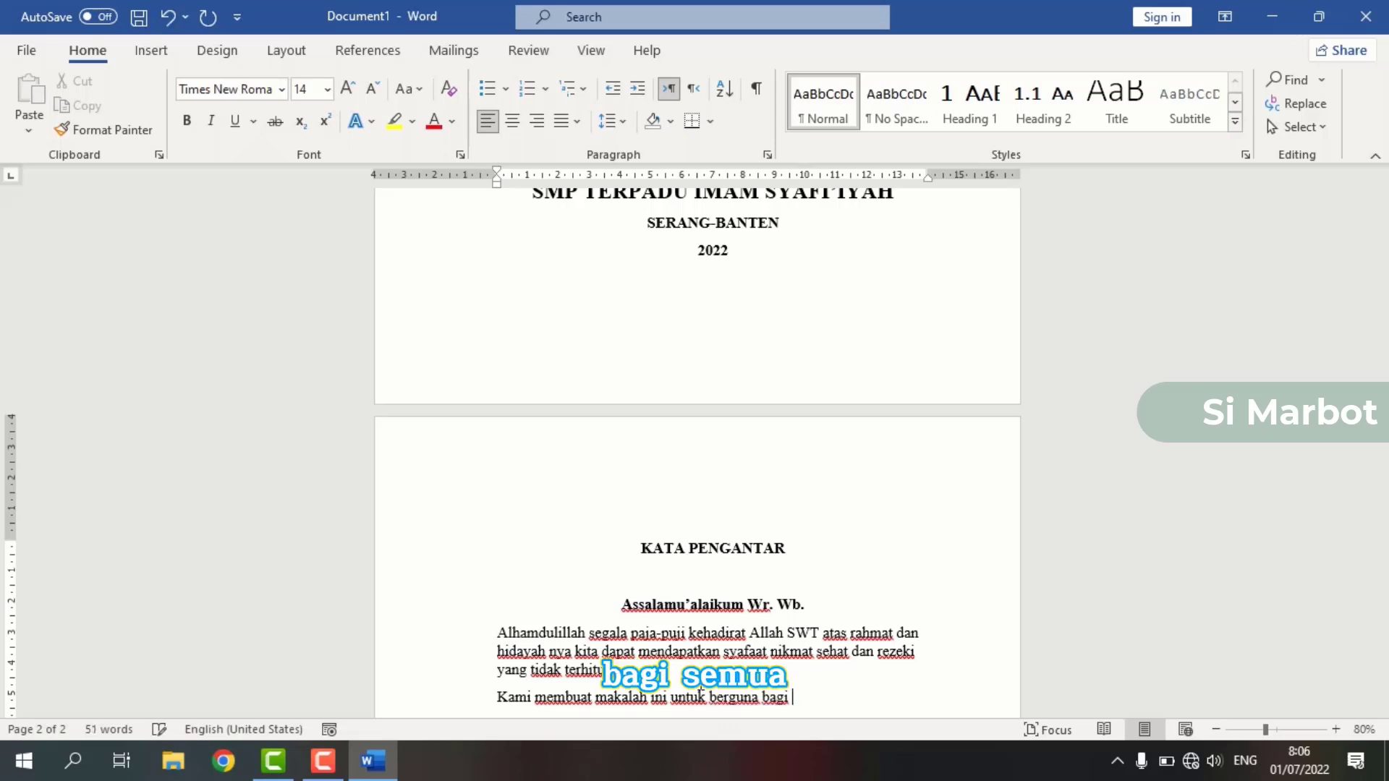
text(semua)
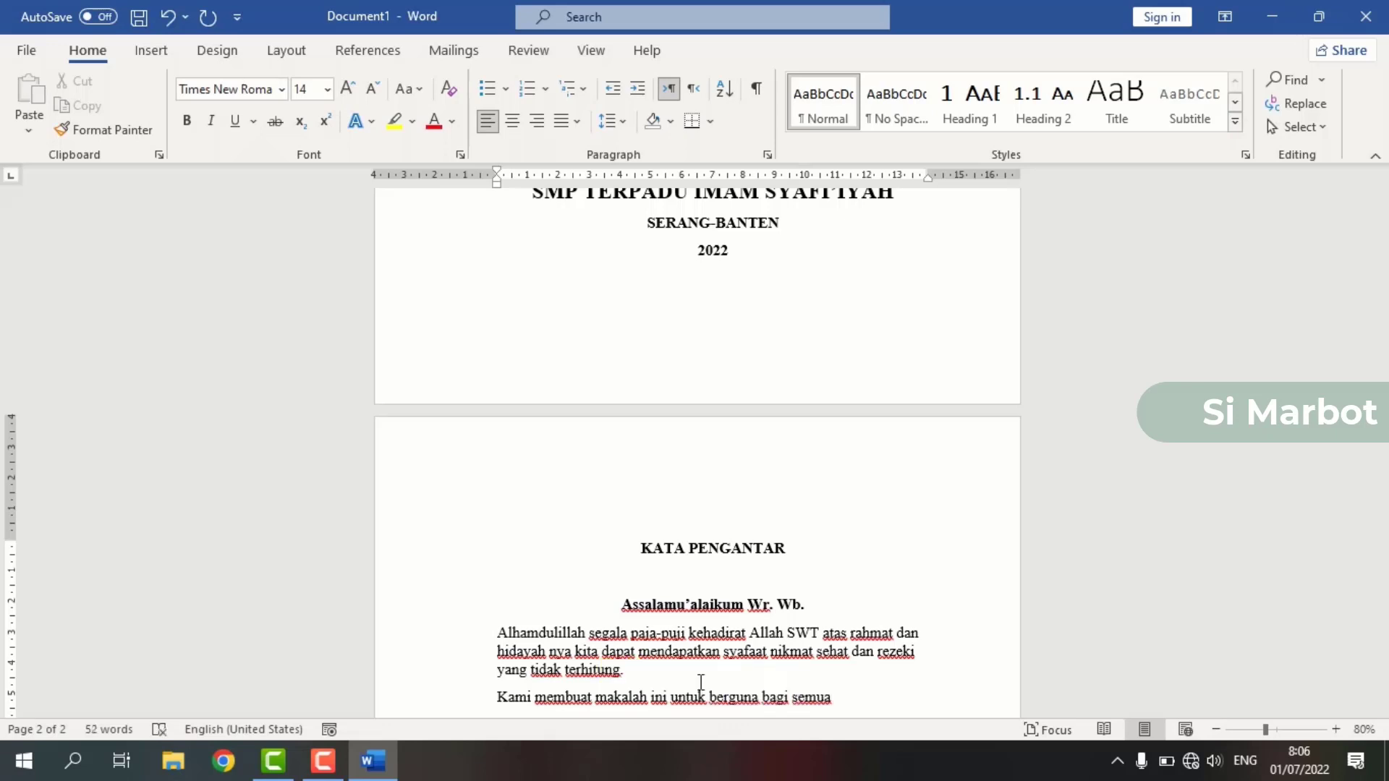
text( siswa-siswi)
key(BackSpace)
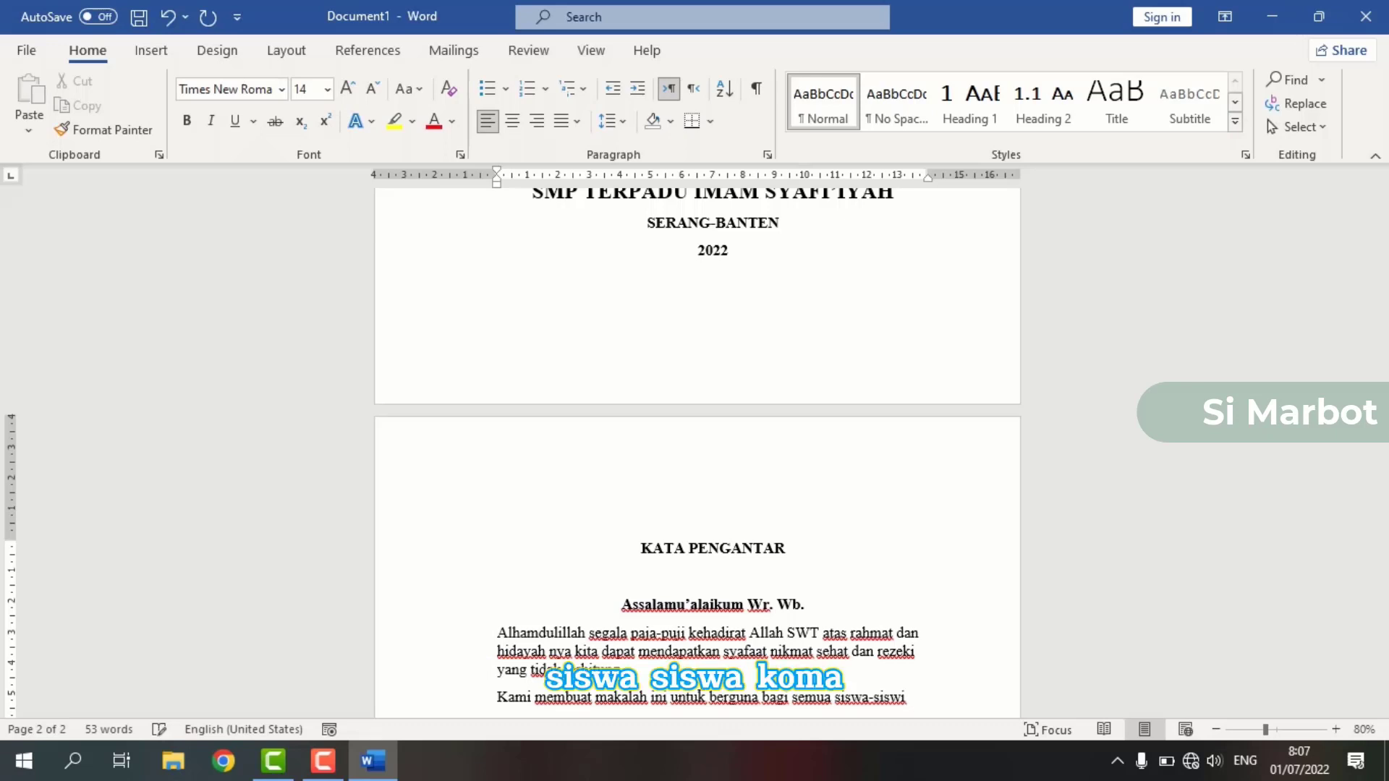
text(.)
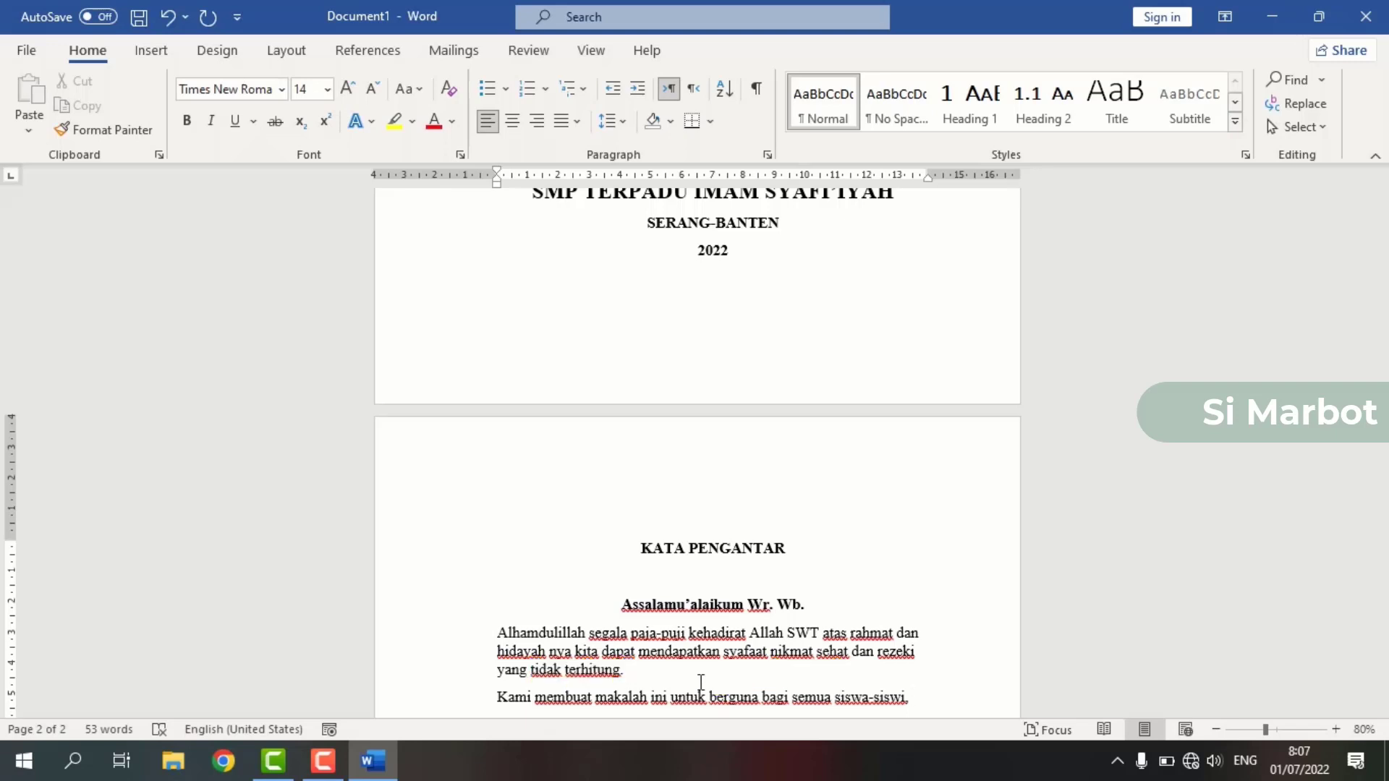
Step: Complete the second paragraph with "baik masyarakat Indonesia khusunya wilayah serang banten." and start a new line
text(baik mas)
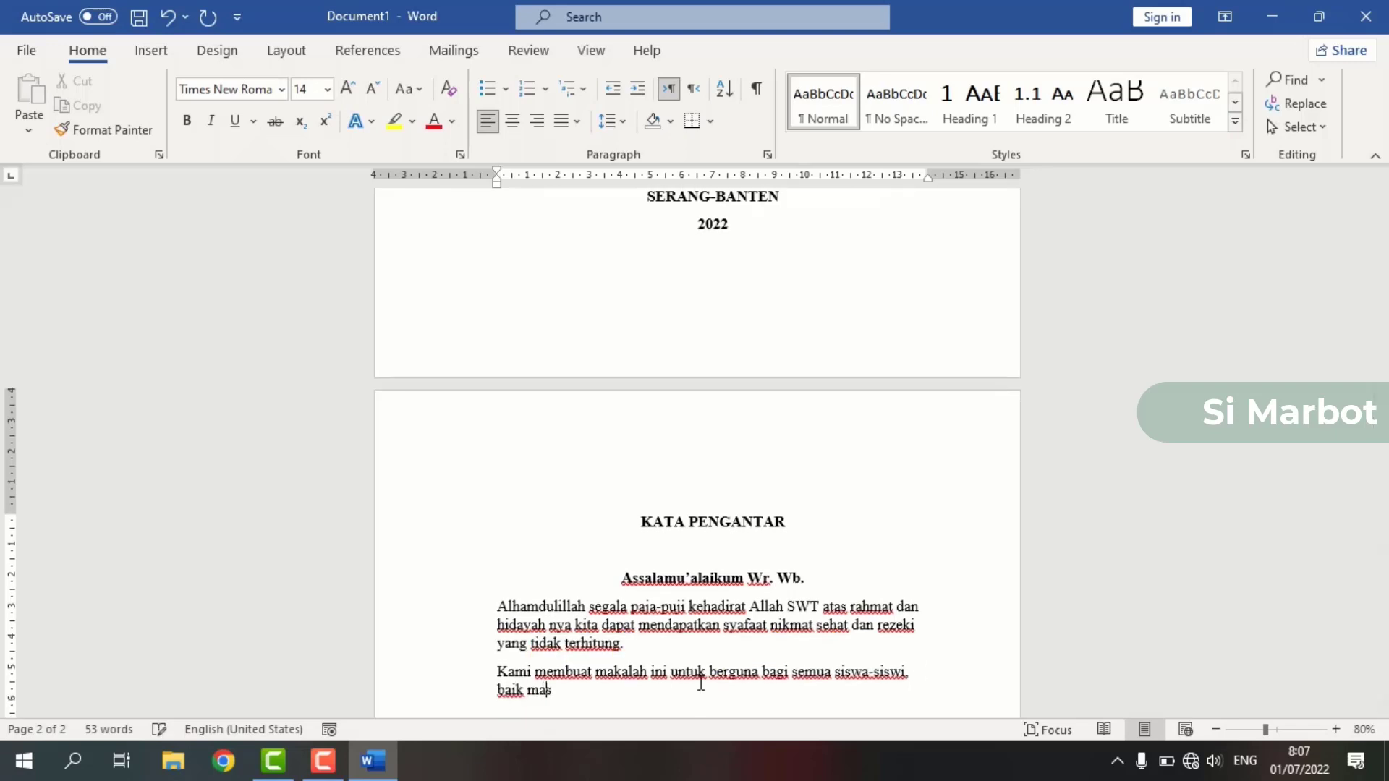
text(yara)
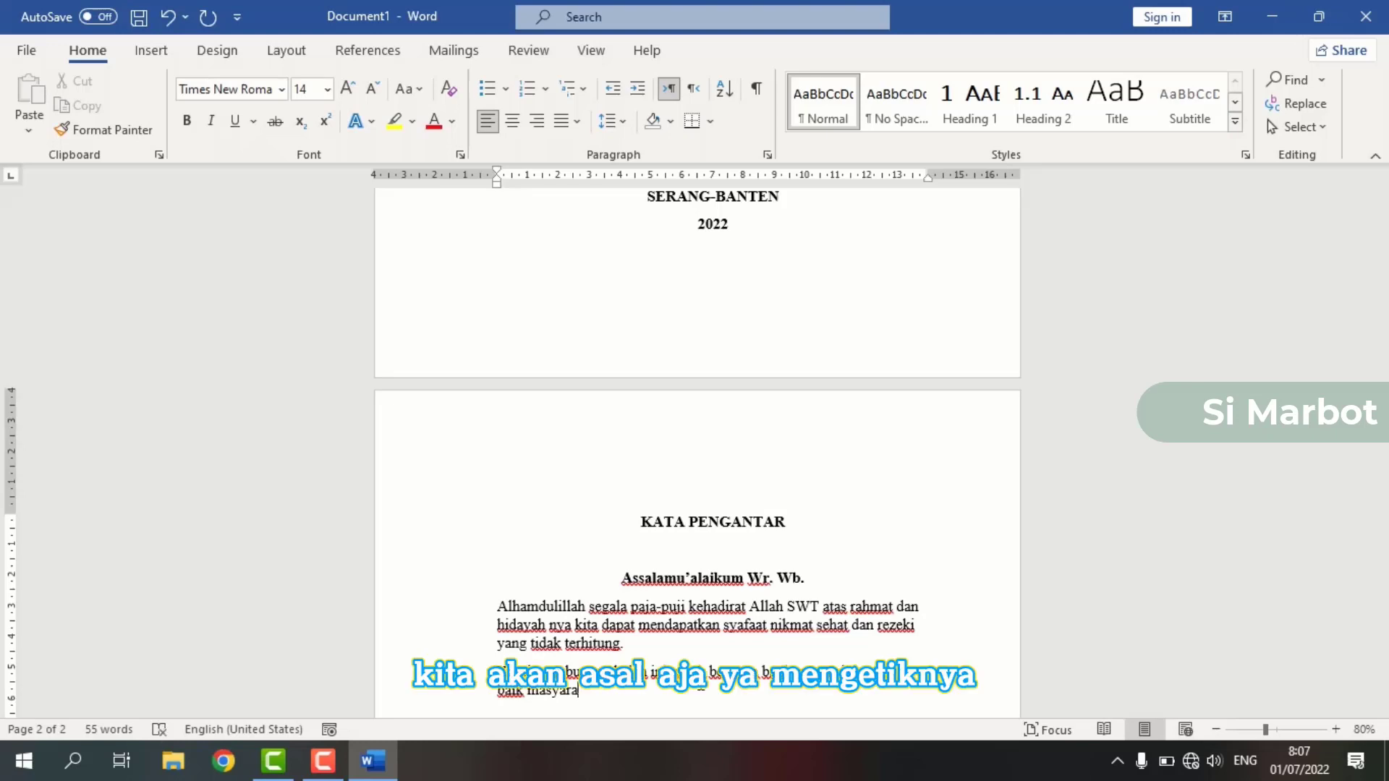
text(kat)
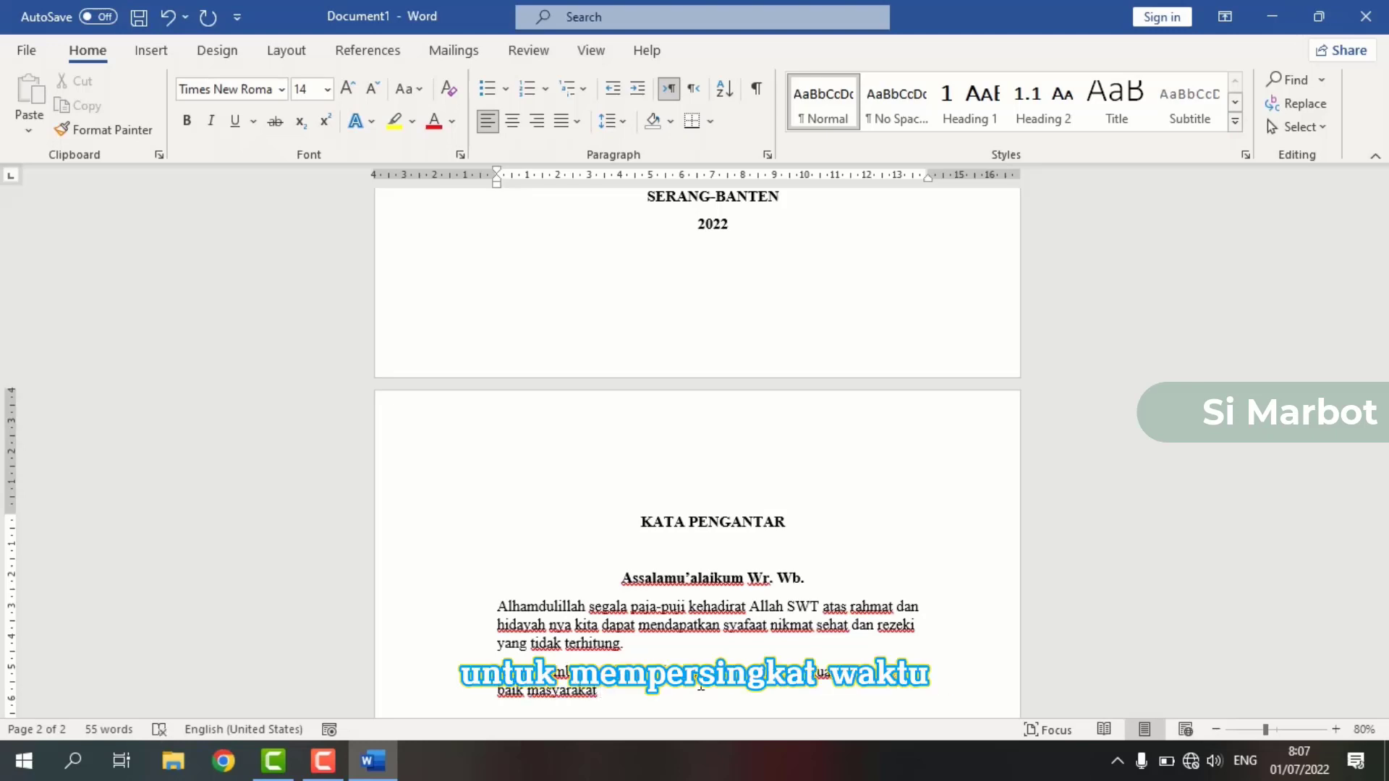
text( indon)
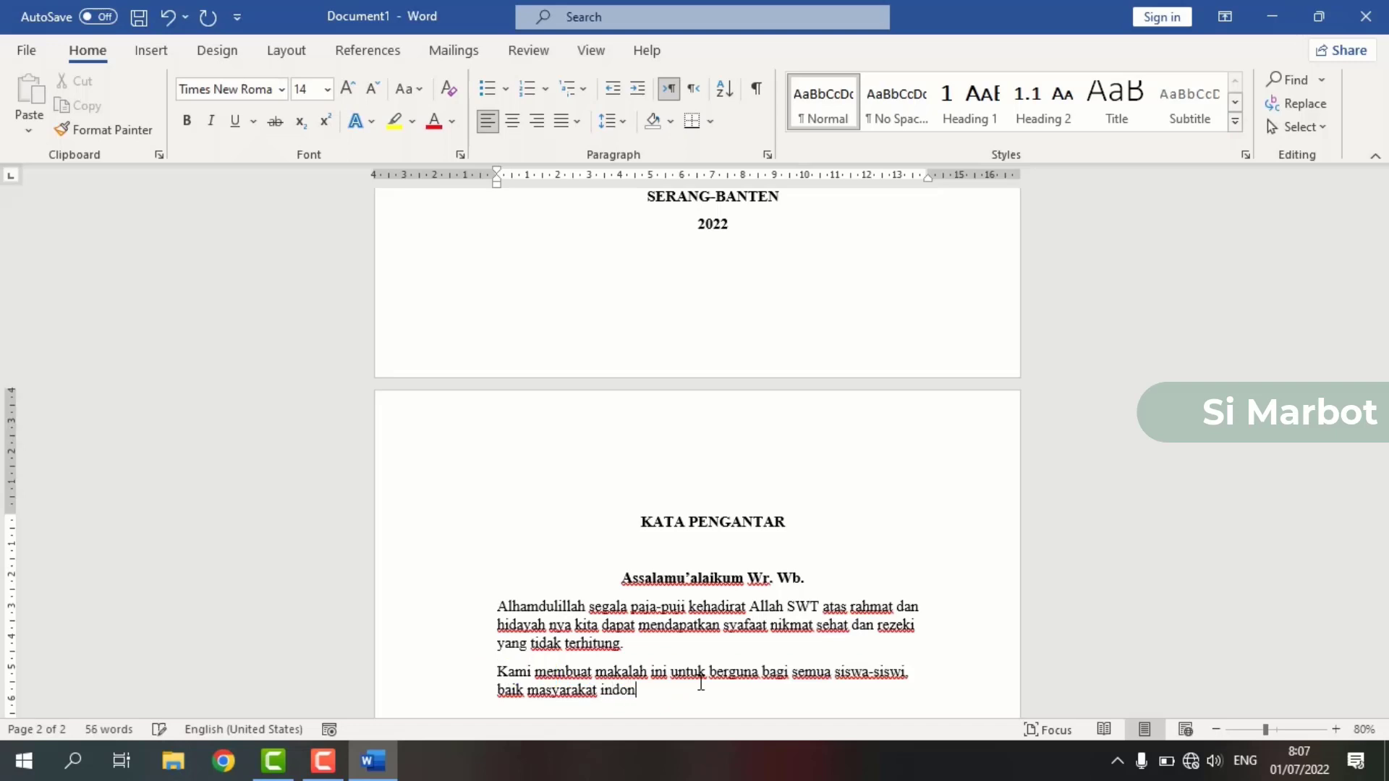
text(esia khusunya)
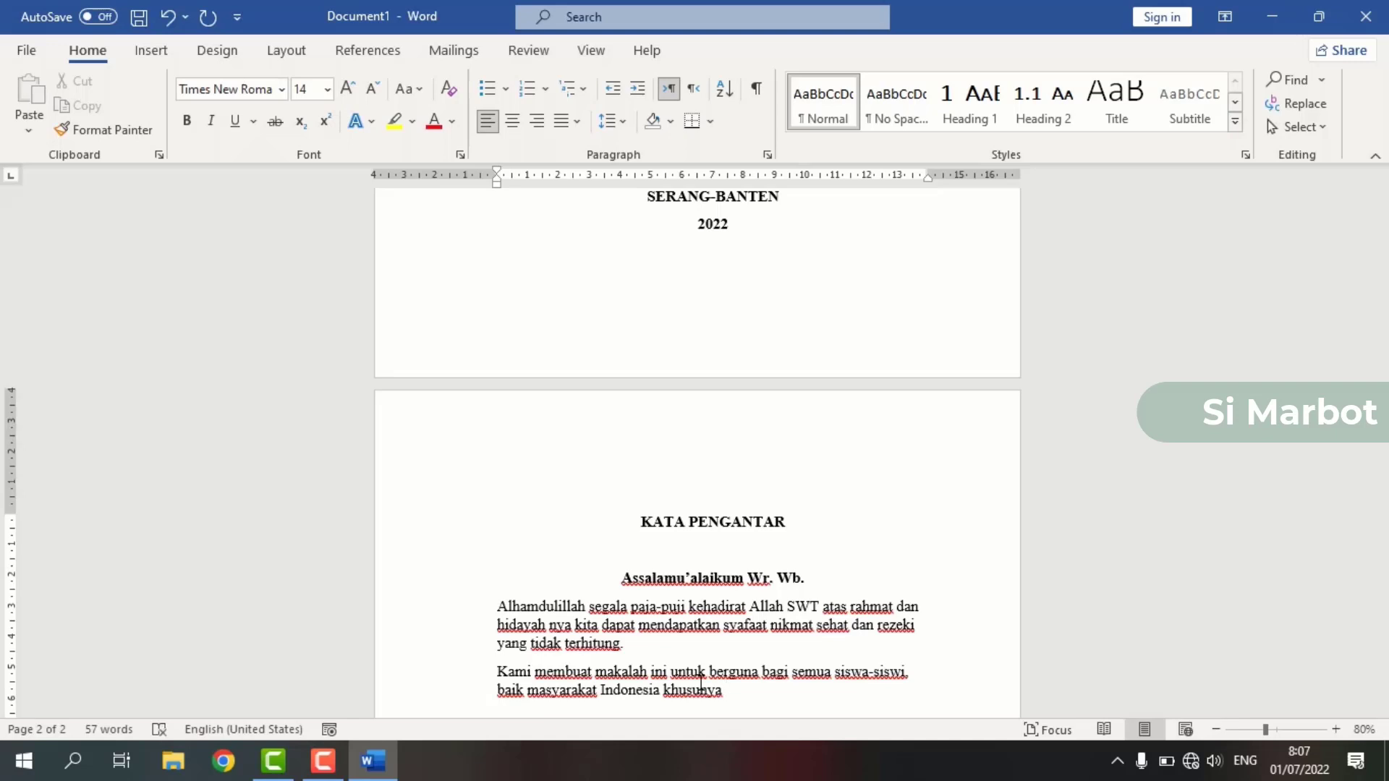
text( wilayah serang banten)
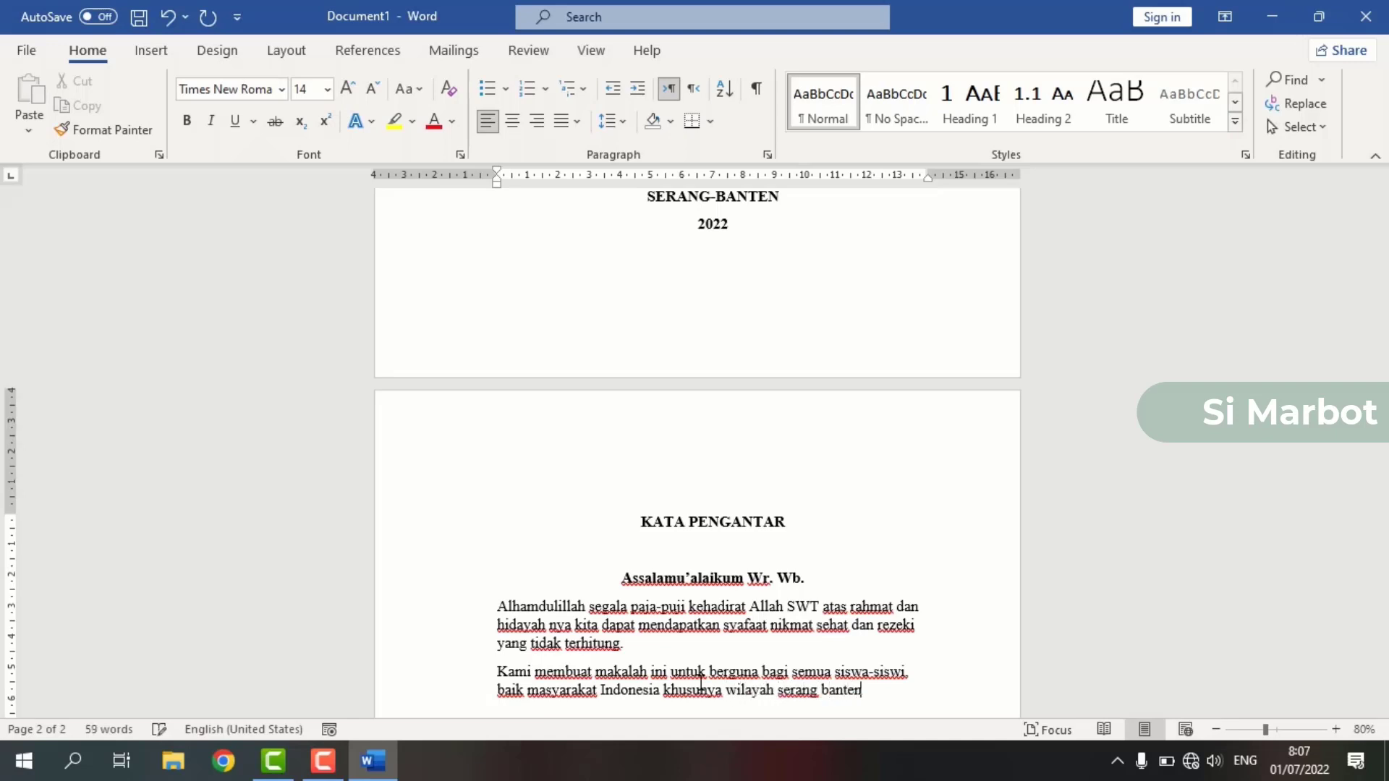
text(.)
key(Return)
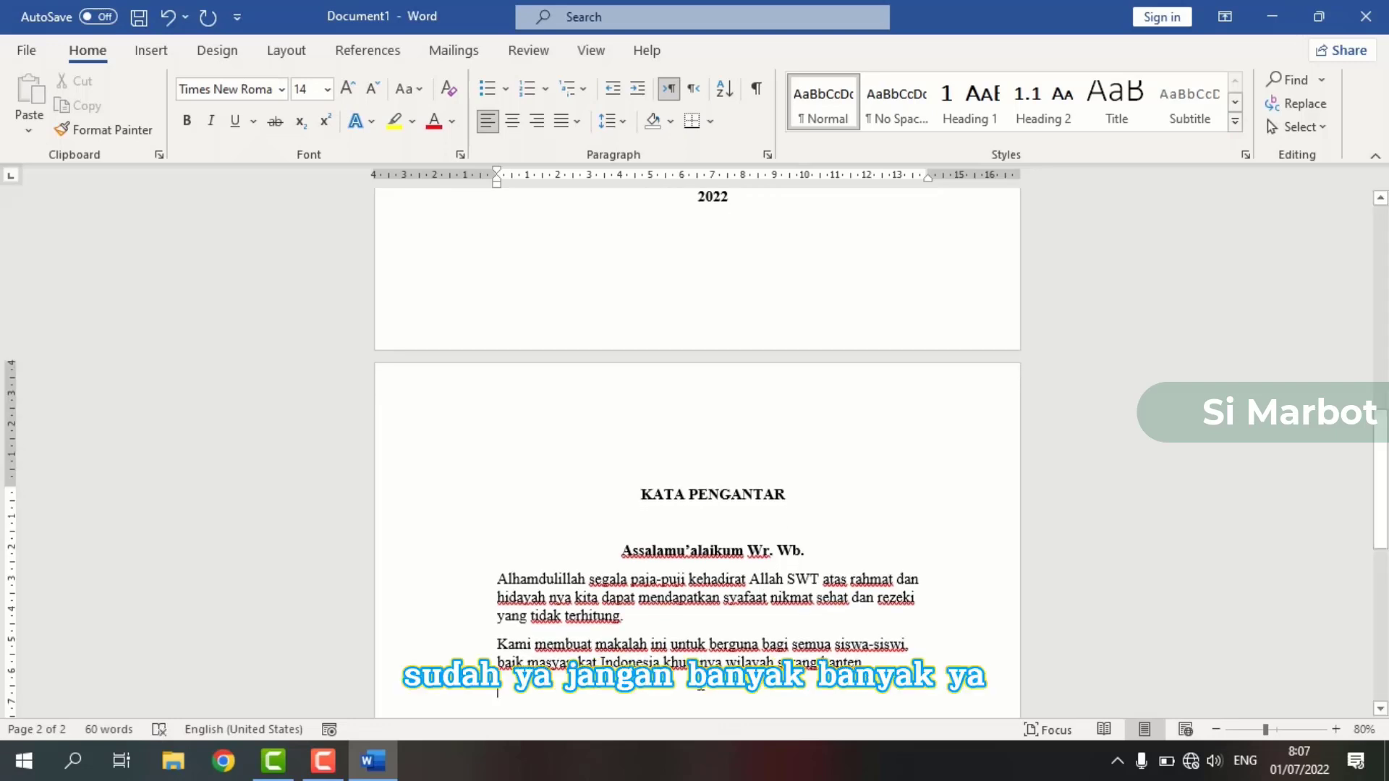
Step: Leave a blank line below the second paragraph and write the closing greeting "Wassalamu'alikum Wr. Wb."
scroll(701, 686, down, 1)
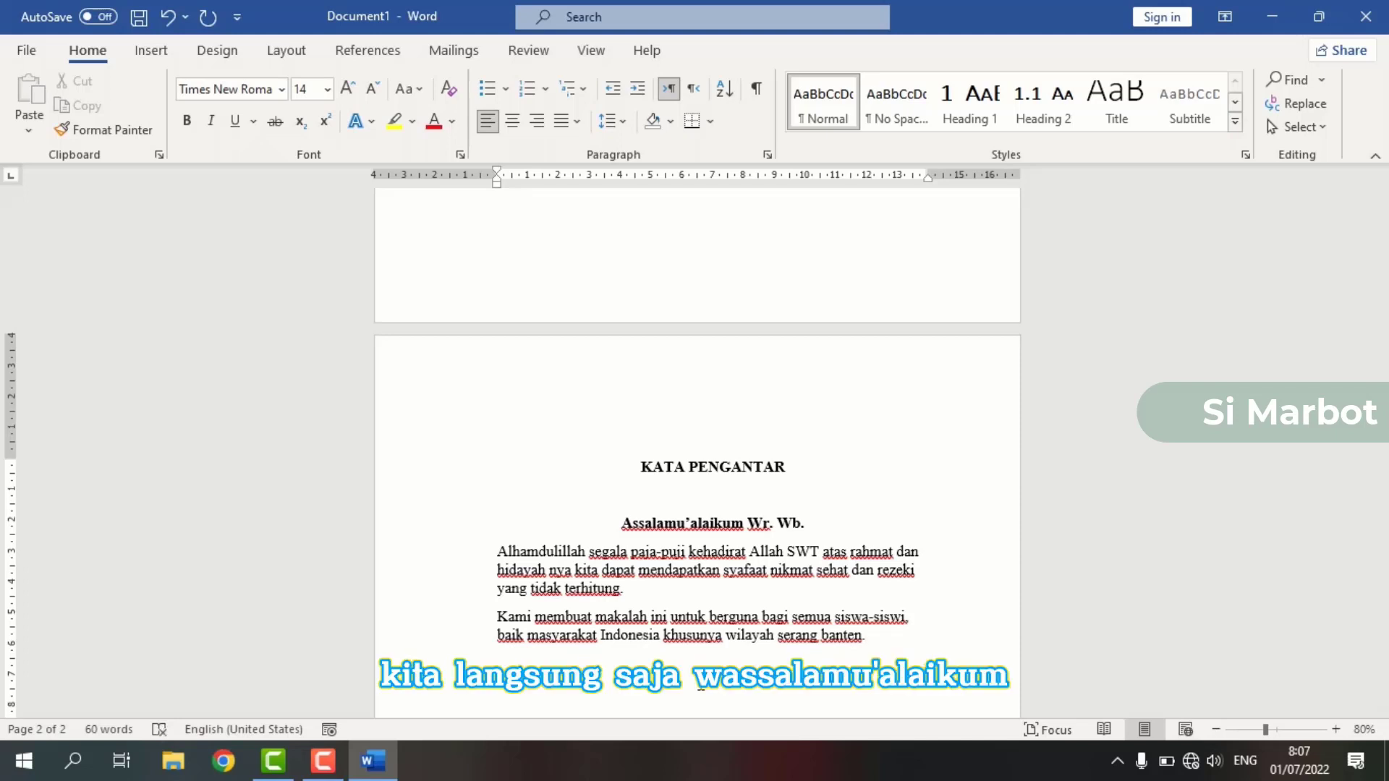
key(Return)
text(wa)
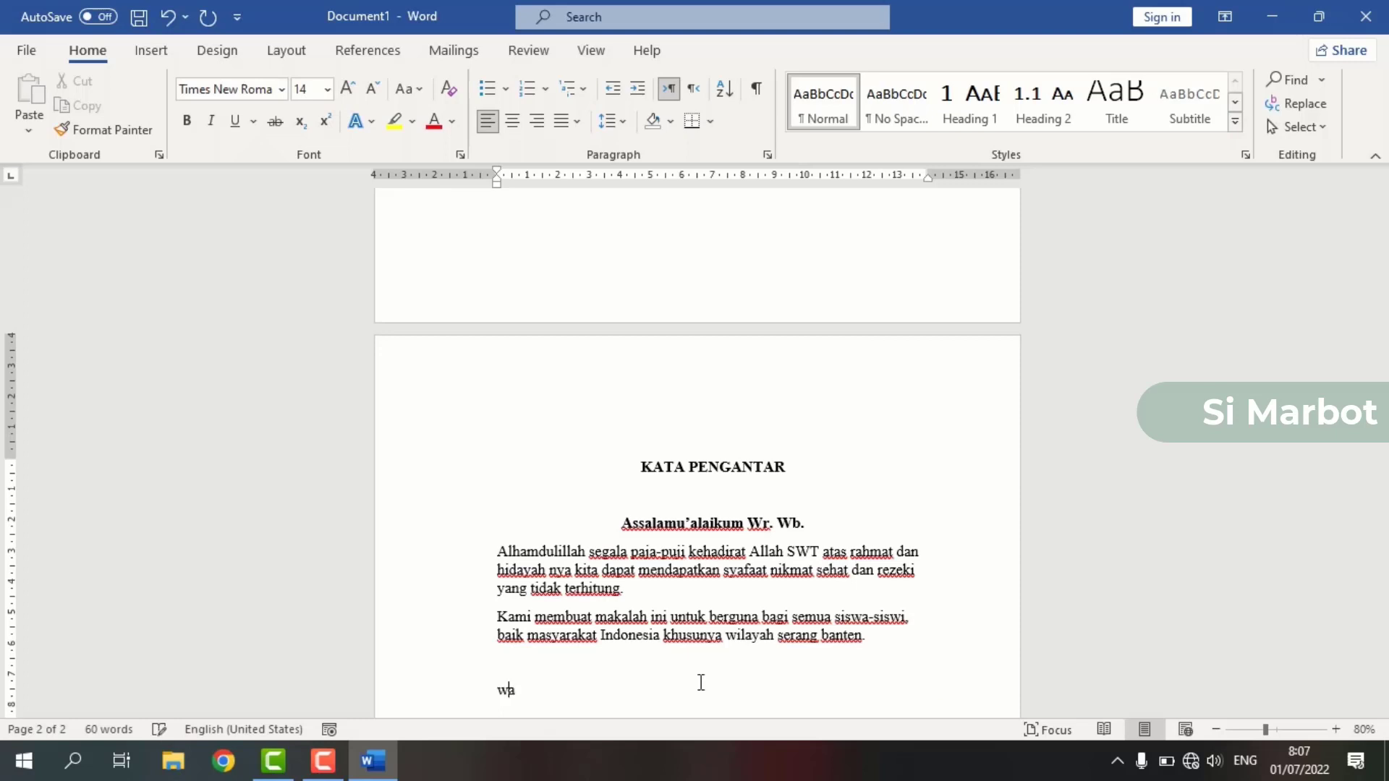
text(ssalamu'alikum )
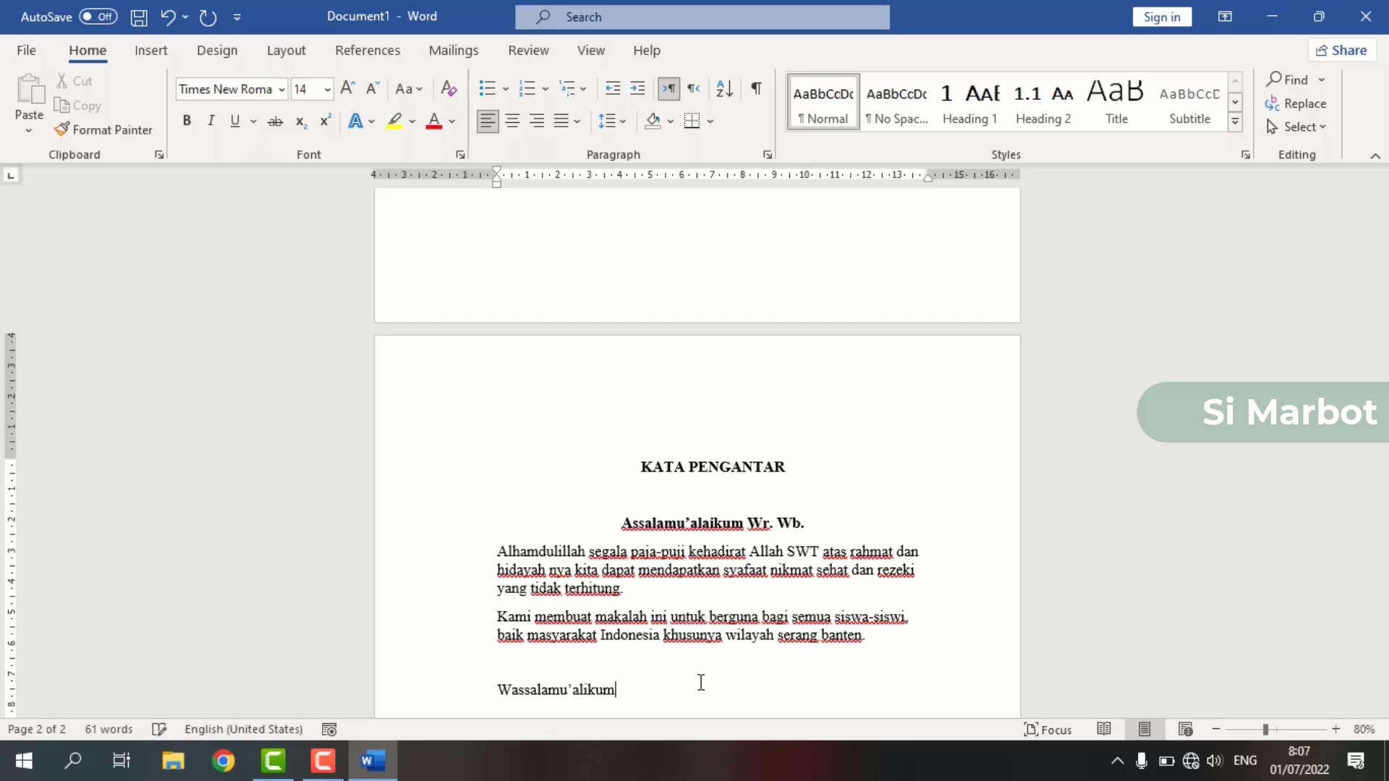
text(Wr. Wb.)
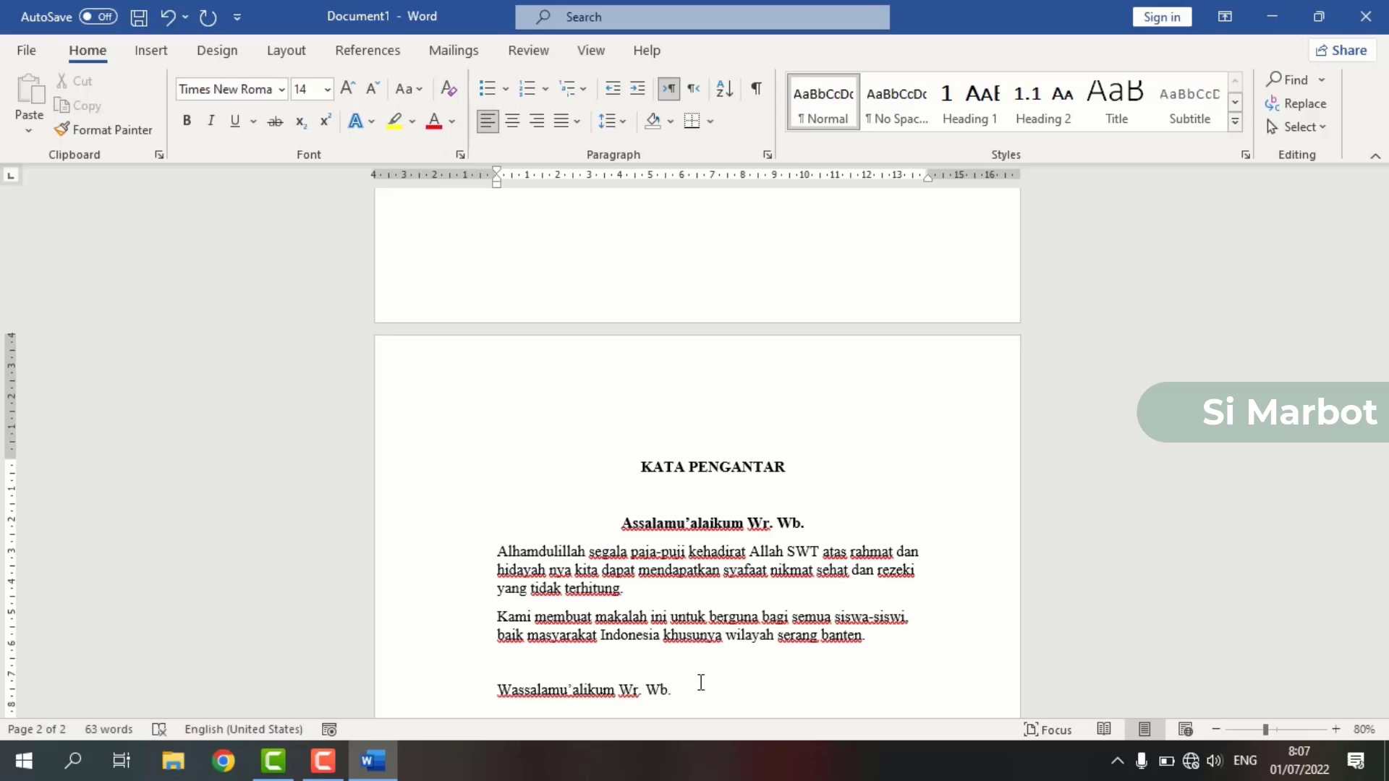
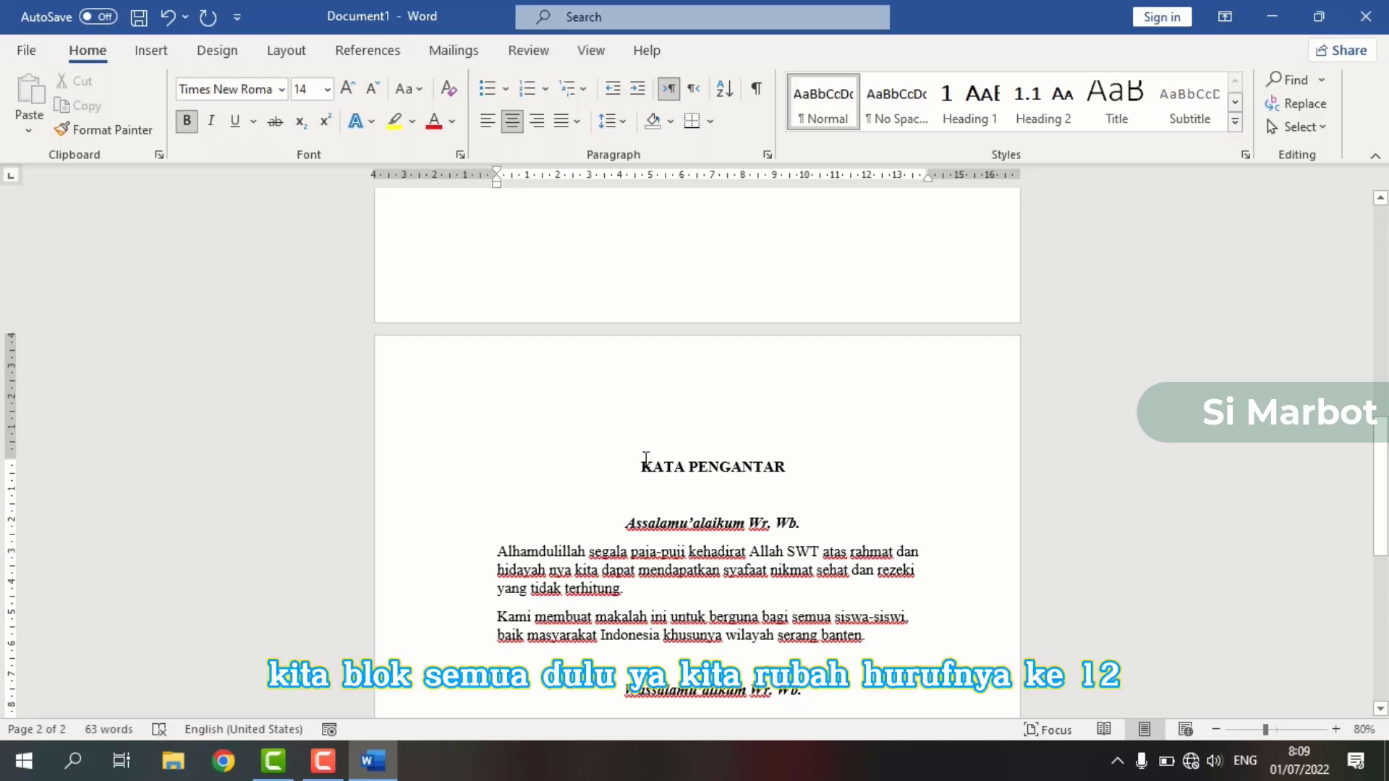
Step: Set the font size of the entire foreword, from the KATA PENGANTAR heading through the closing greeting, to 12
drag(642, 469, 773, 557)
key(shift+Down)
key(shift+Down)
key(shift+Down)
key(shift+Down)
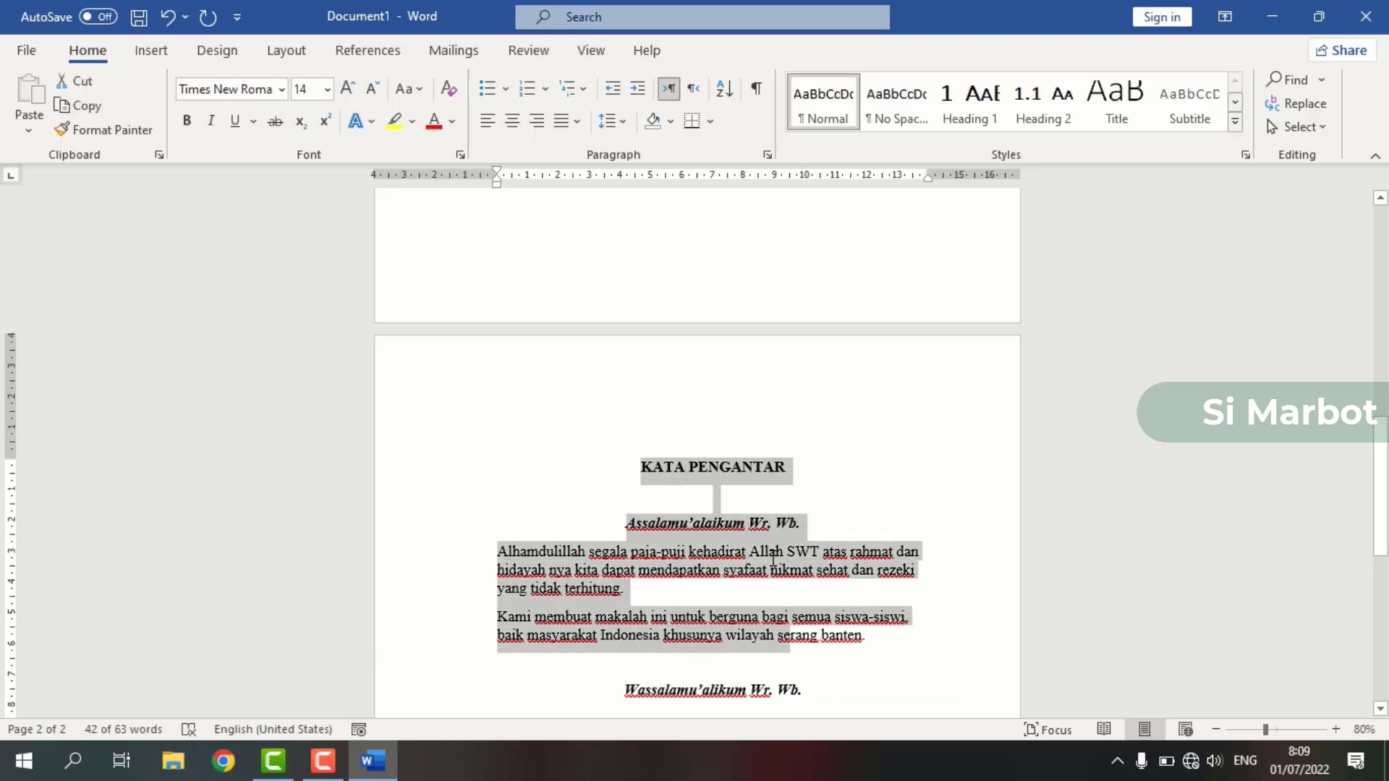
key(shift+Down)
key(shift+Right)
key(shift+Right)
key(shift+Right)
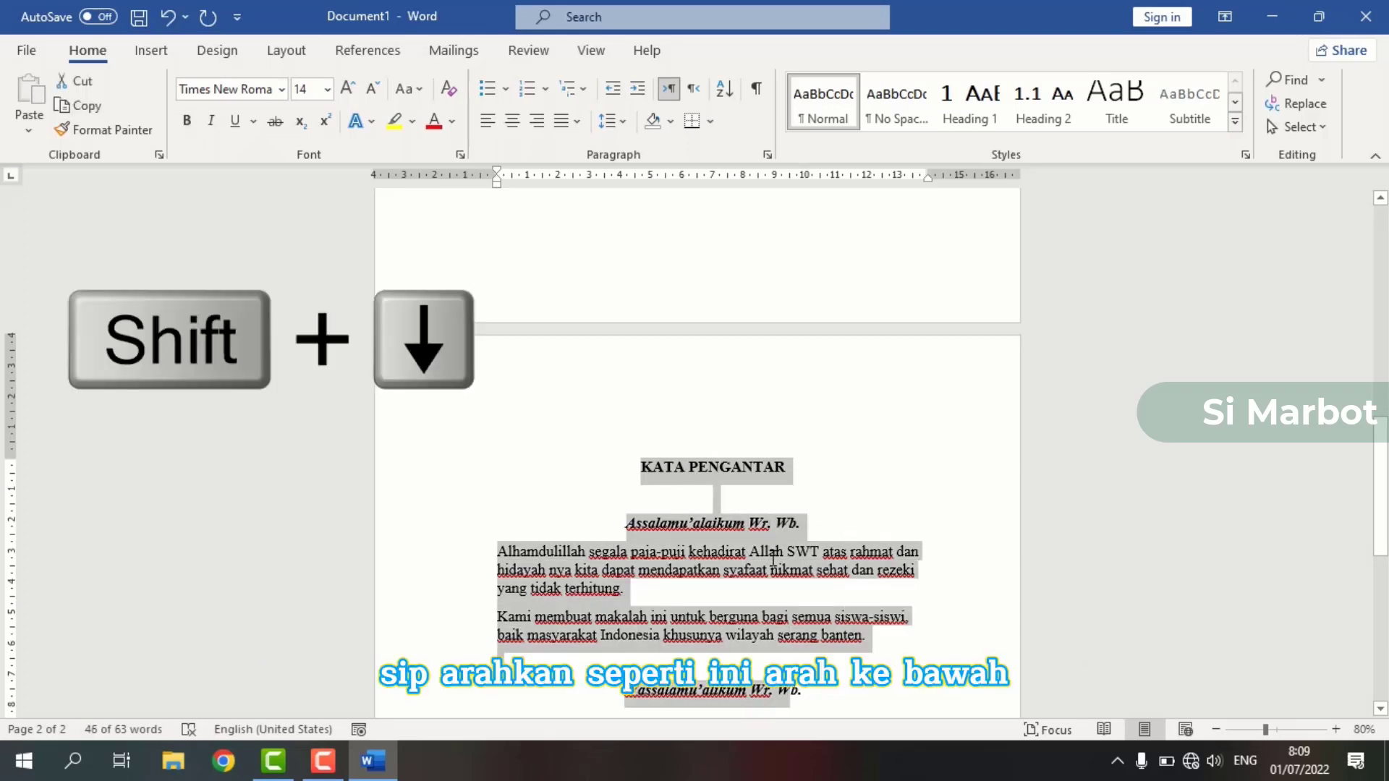
key(shift+Left)
key(shift+Right)
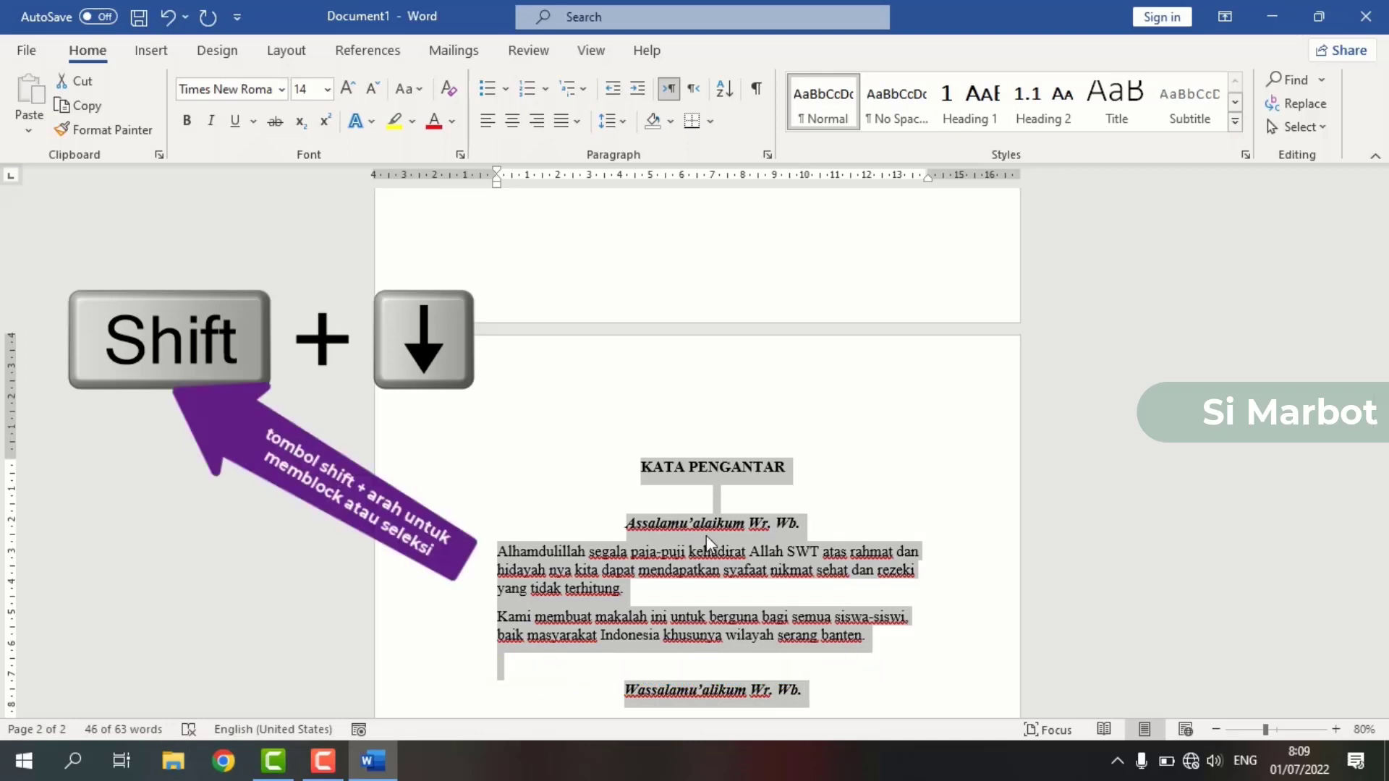
click(329, 92)
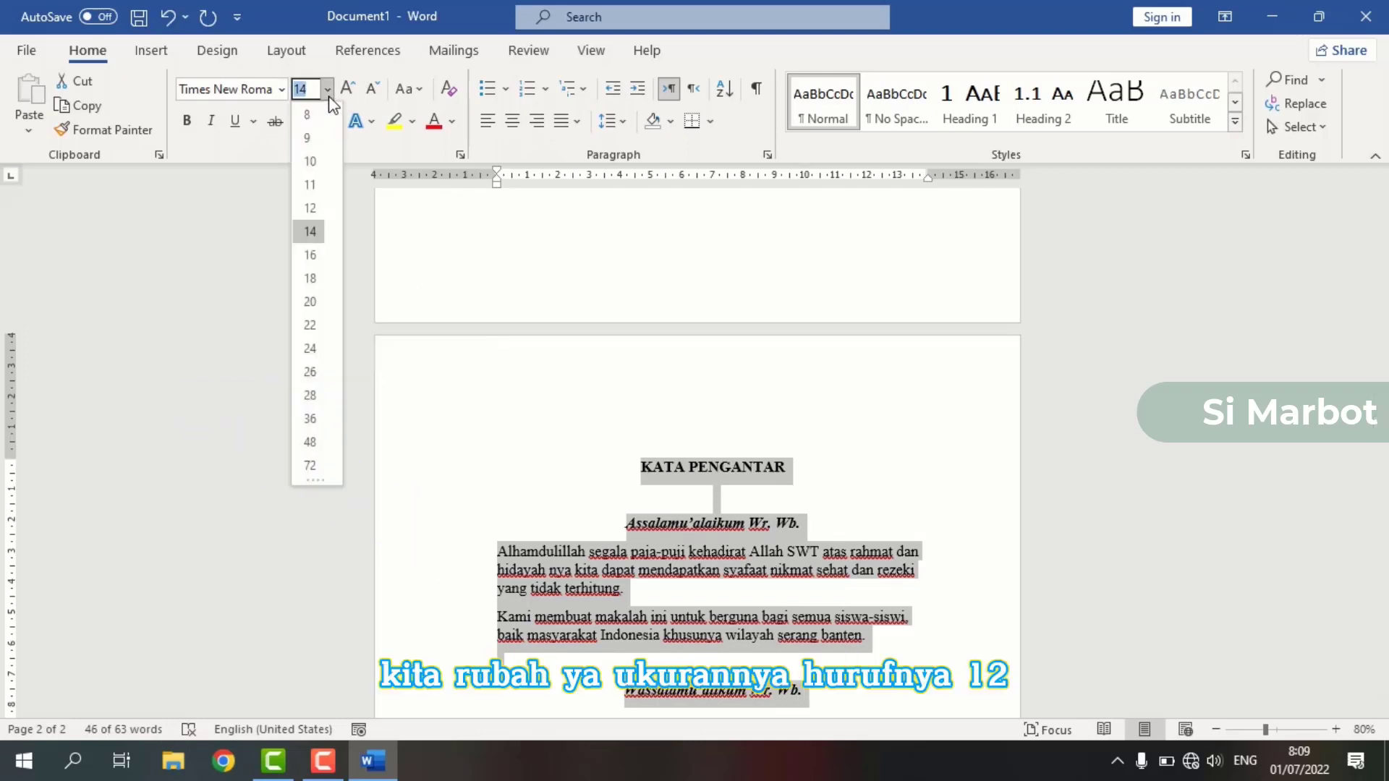
click(310, 208)
click(766, 567)
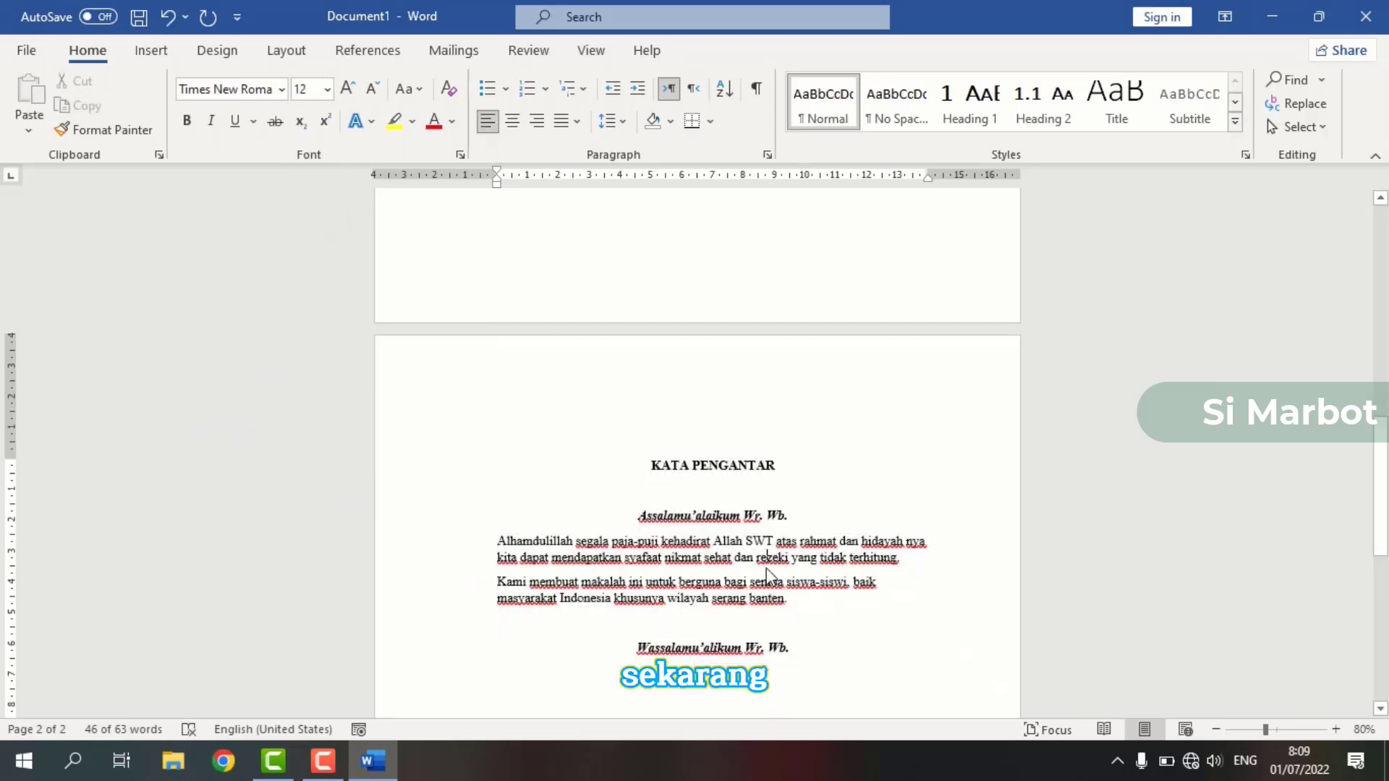
Step: Zoom the document out to 70% and then in to 100%
scroll(844, 645, down, 1)
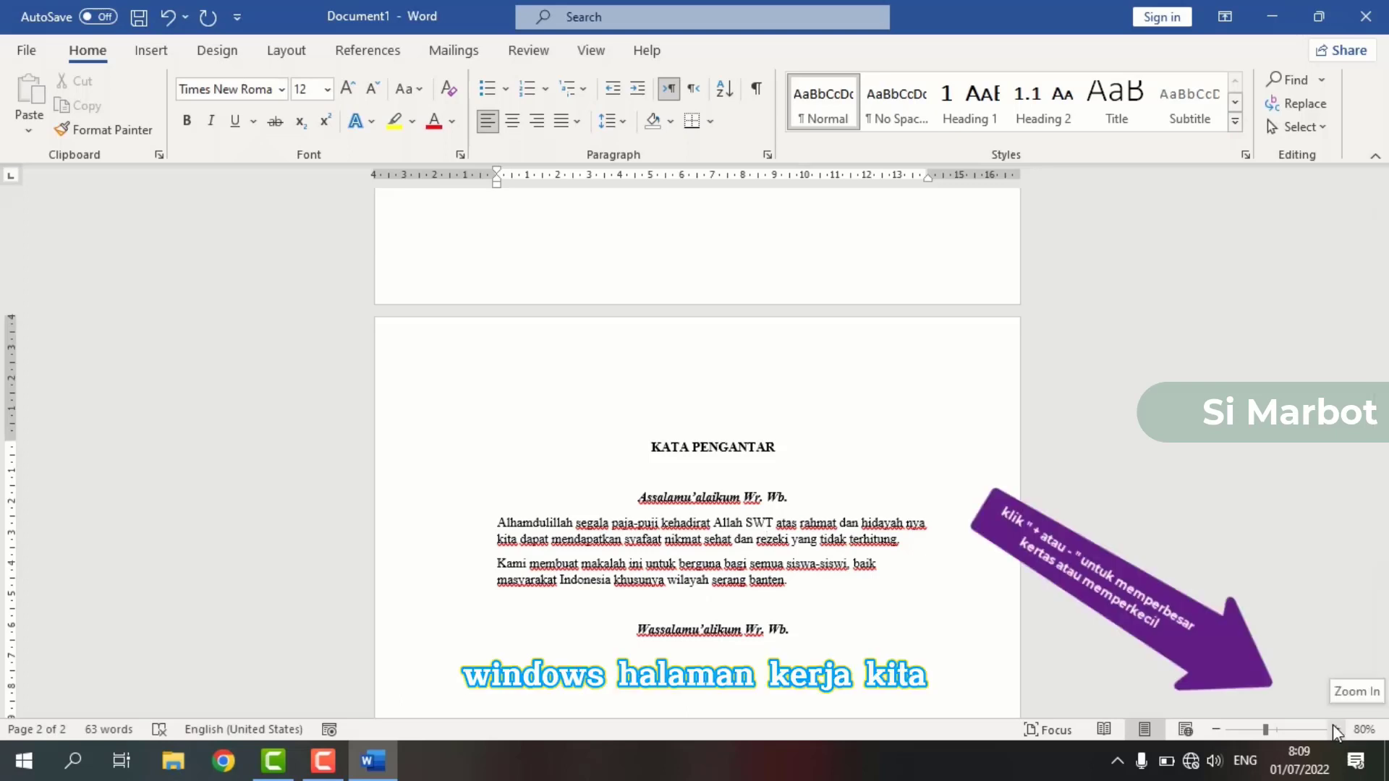
click(1221, 727)
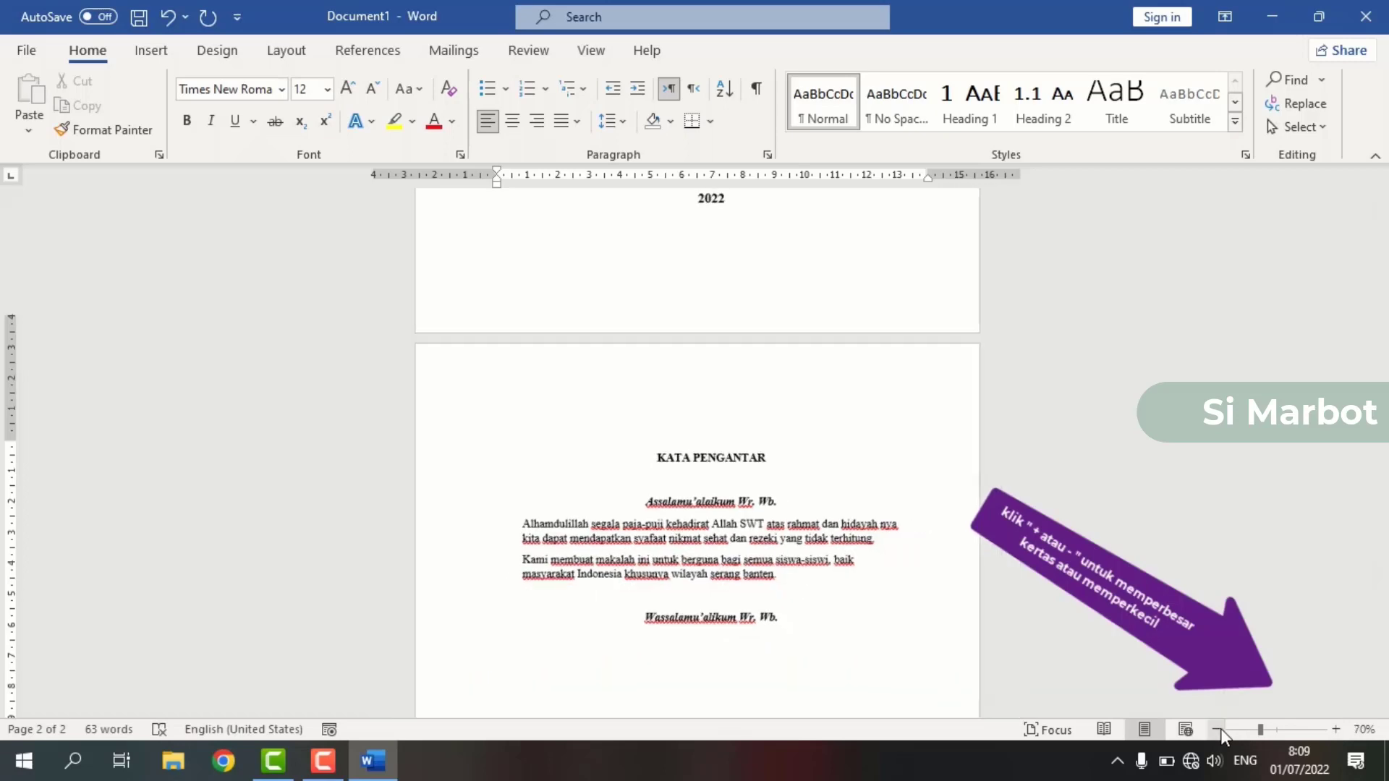
click(1337, 729)
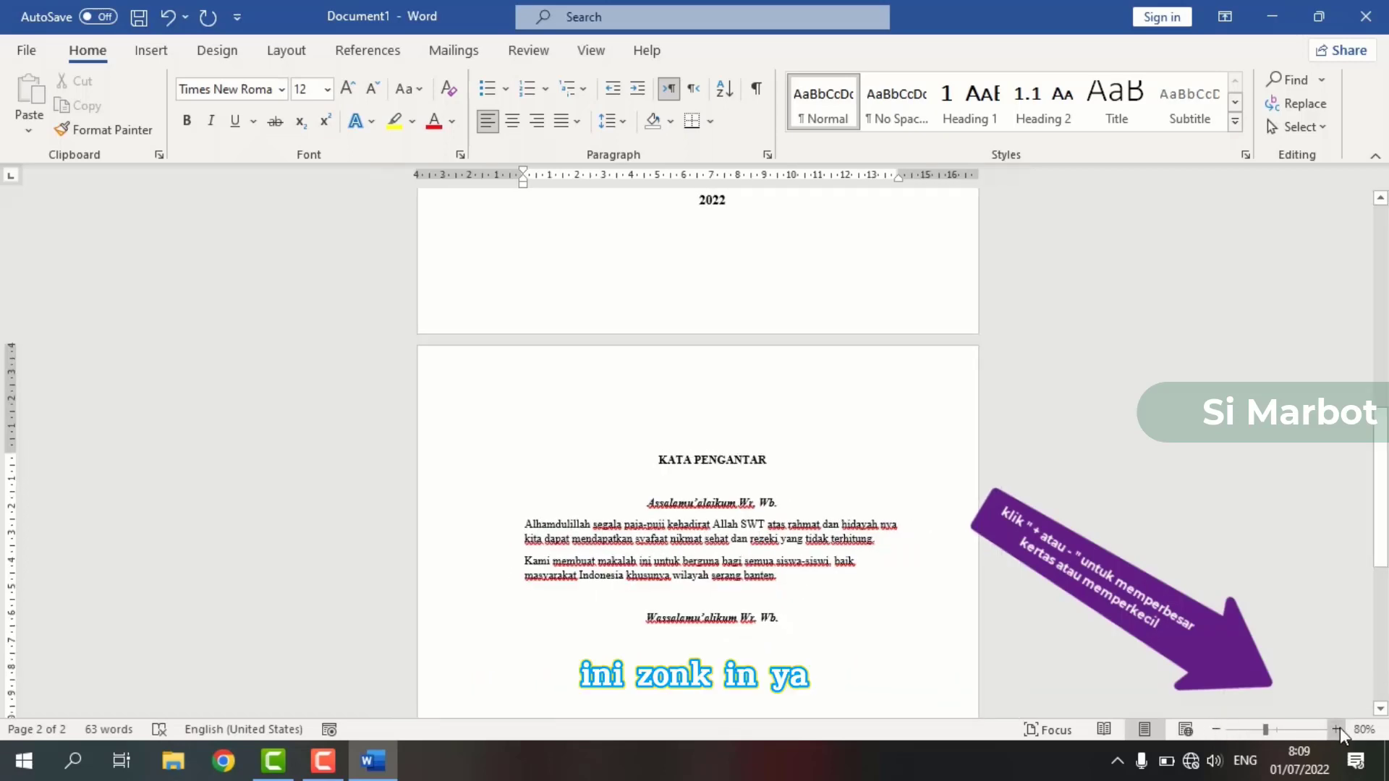
click(1337, 729)
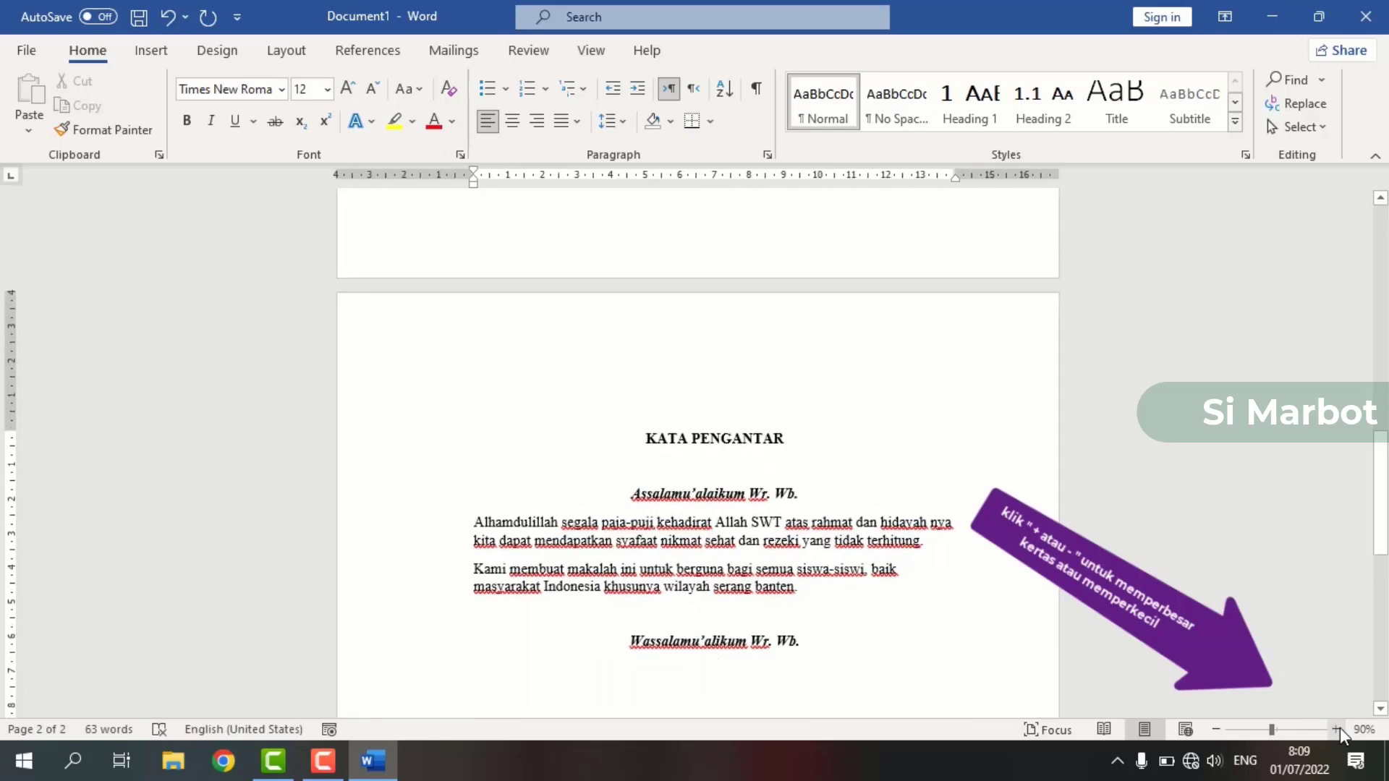
click(1338, 729)
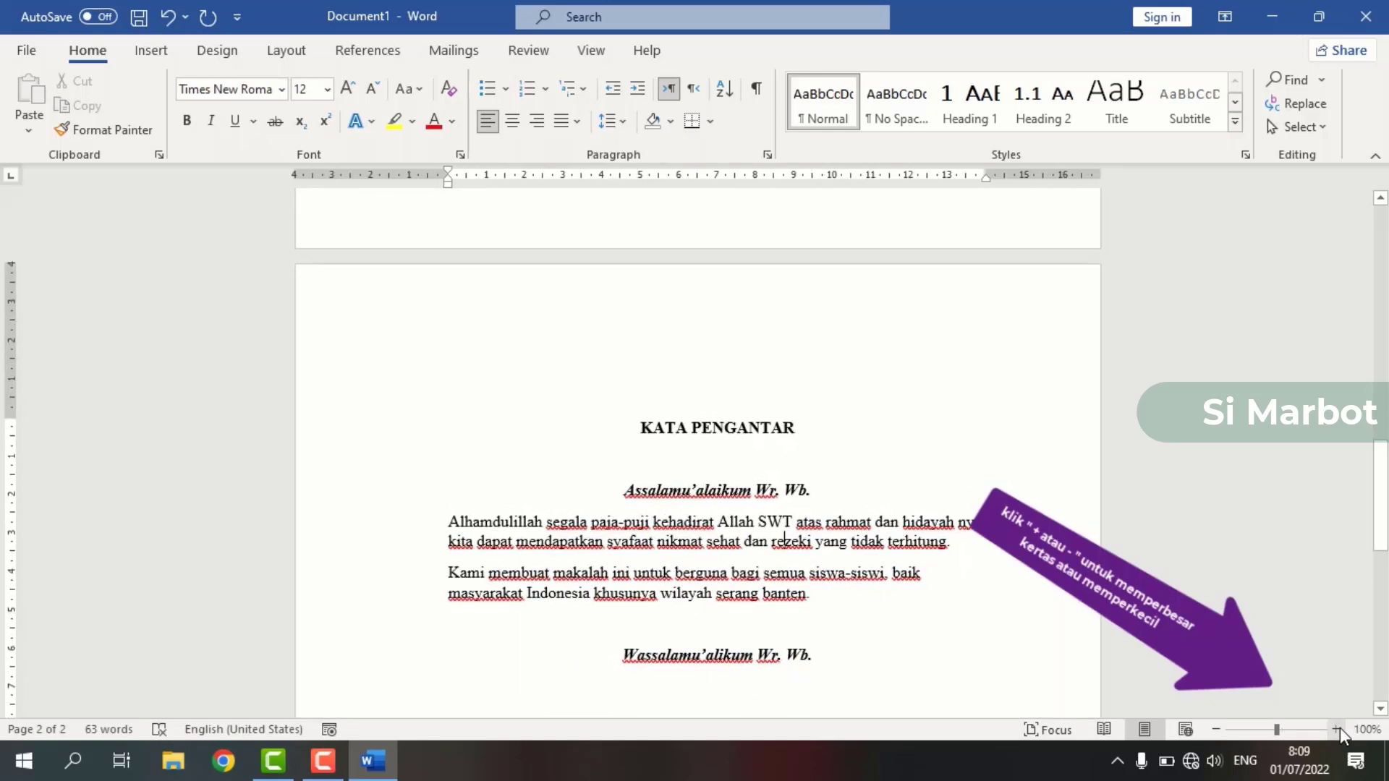
Step: Insert a blank line between the opening greeting "Assalamu'alaikum Wr. Wb." and the first paragraph
scroll(738, 551, down, 2)
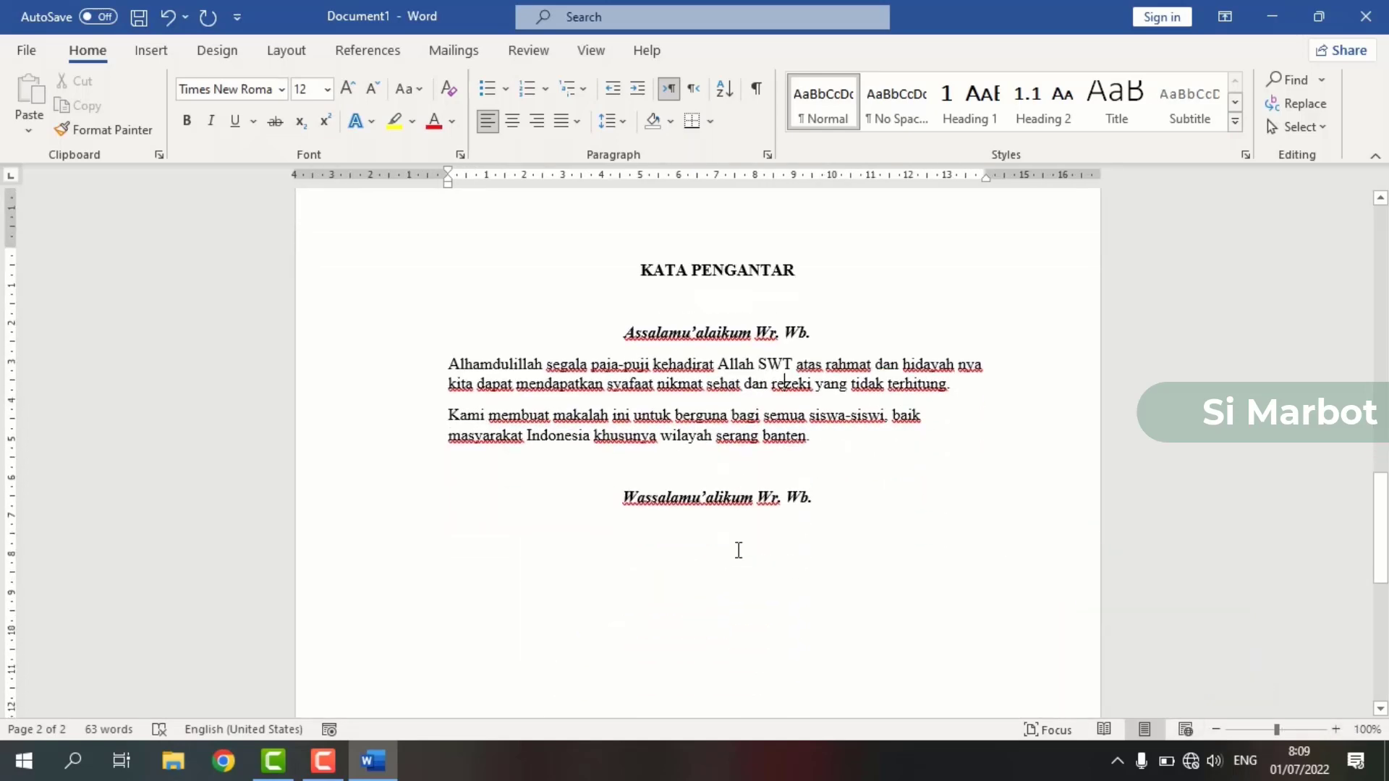
scroll(795, 443, up, 1)
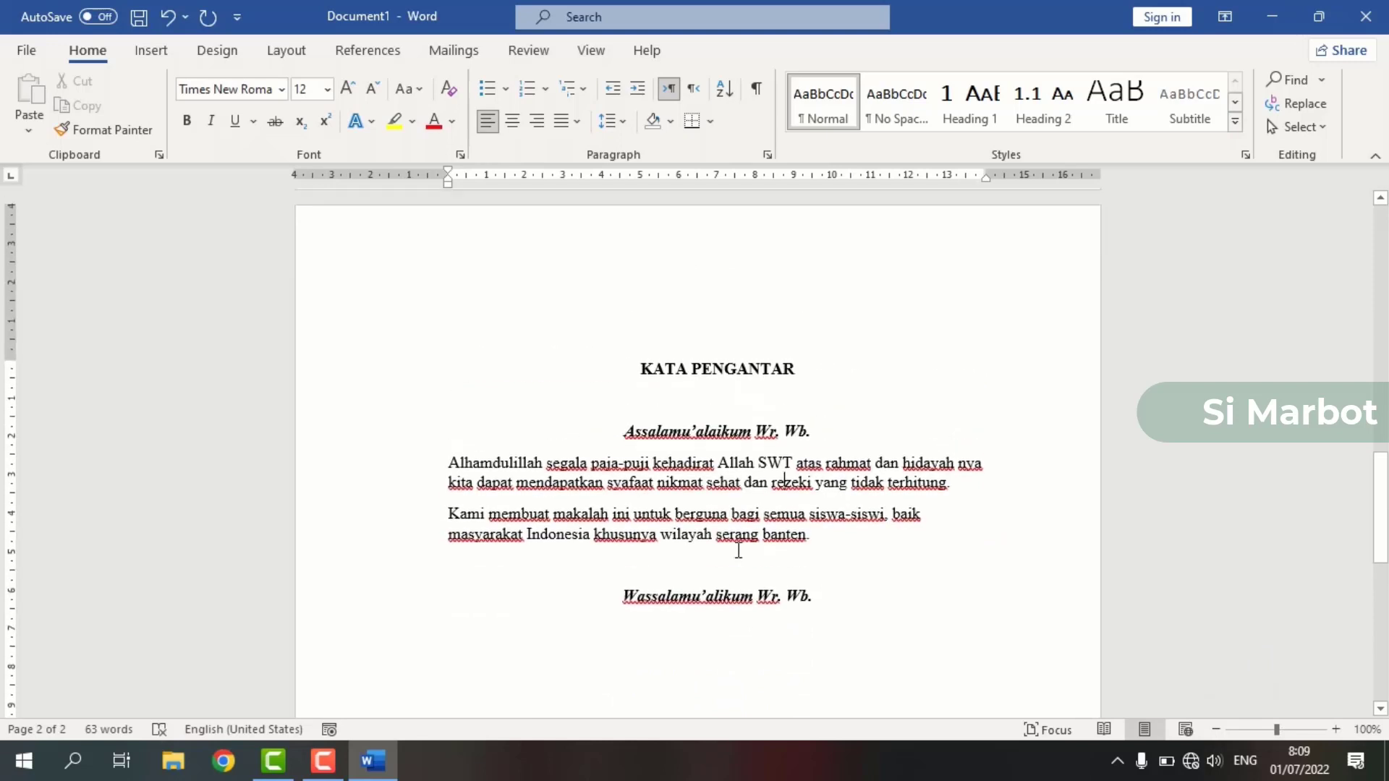
click(822, 432)
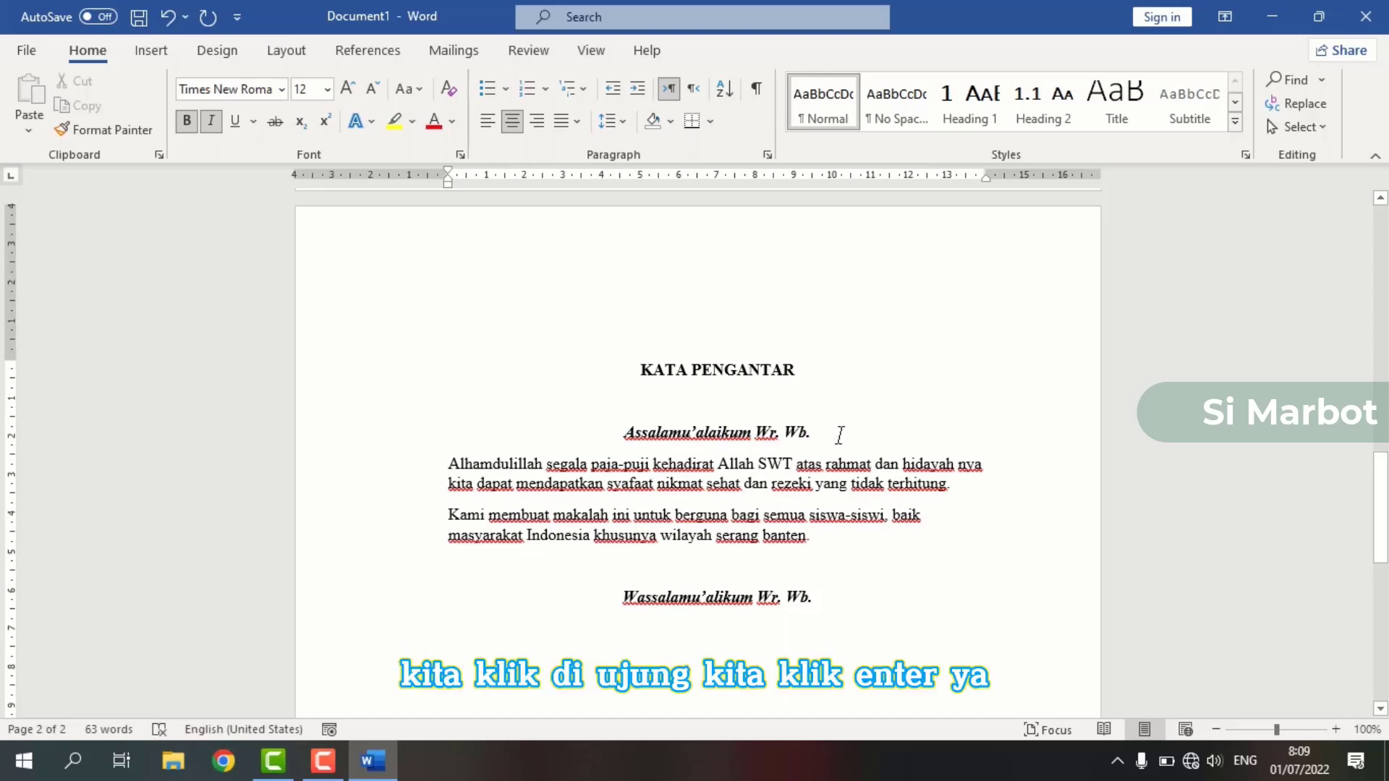
key(Return)
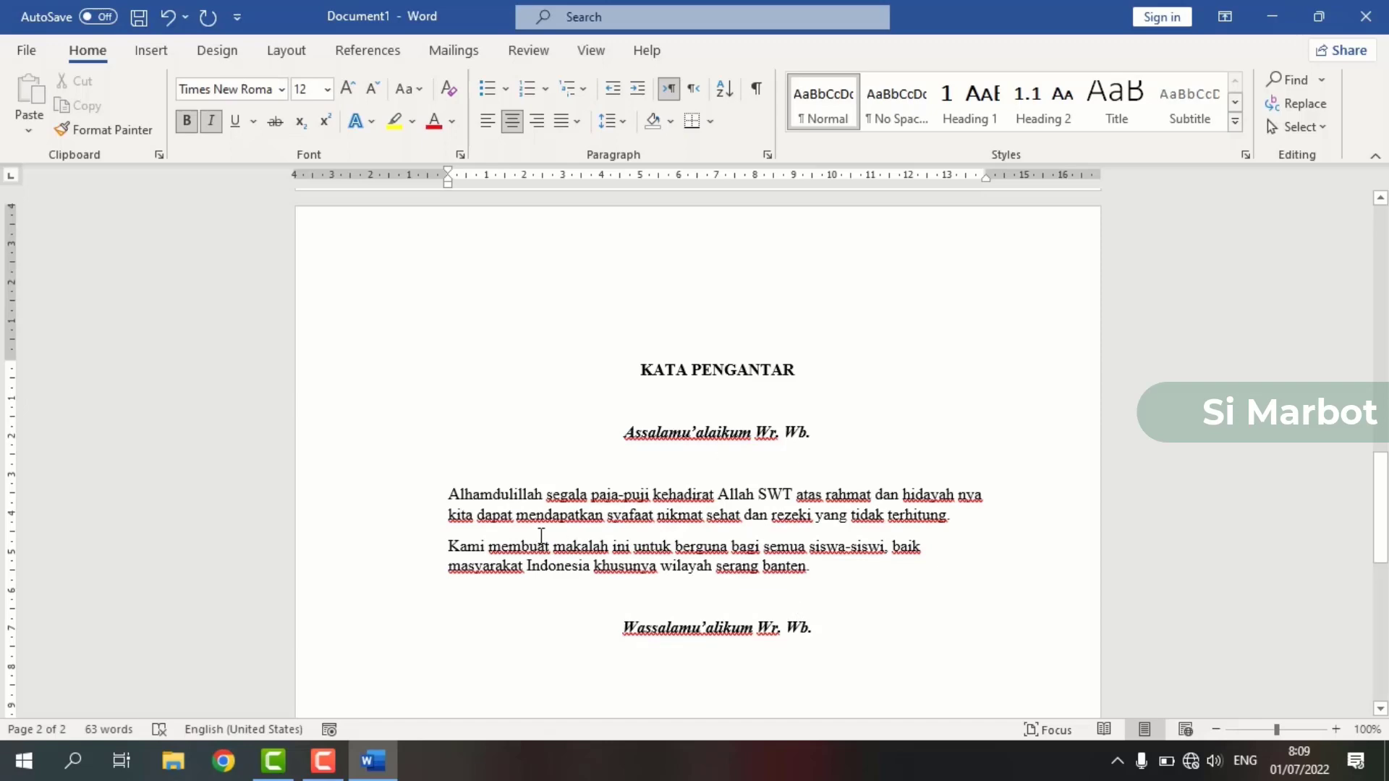
click(612, 516)
Step: Justify the two body paragraphs of the foreword so both sides align evenly
scroll(777, 546, down, 9)
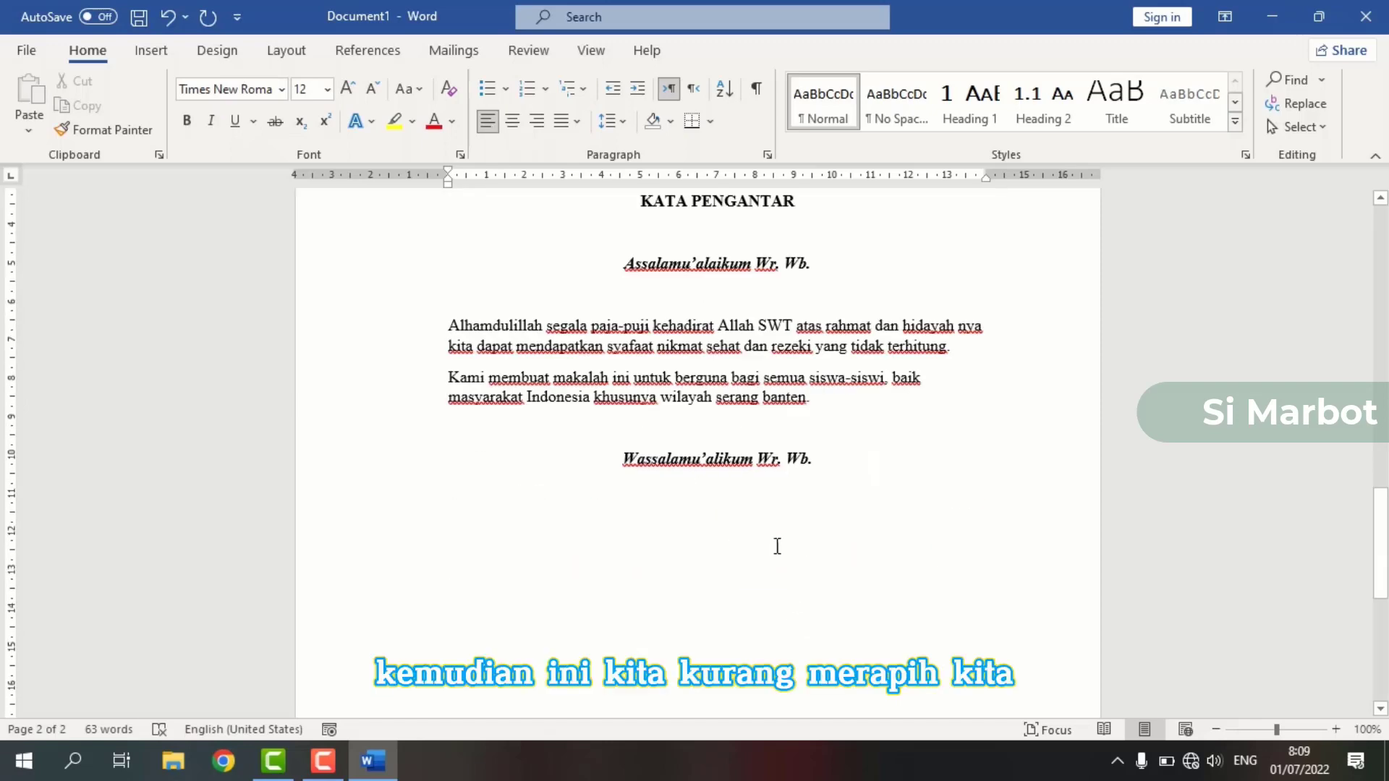
scroll(776, 546, up, 8)
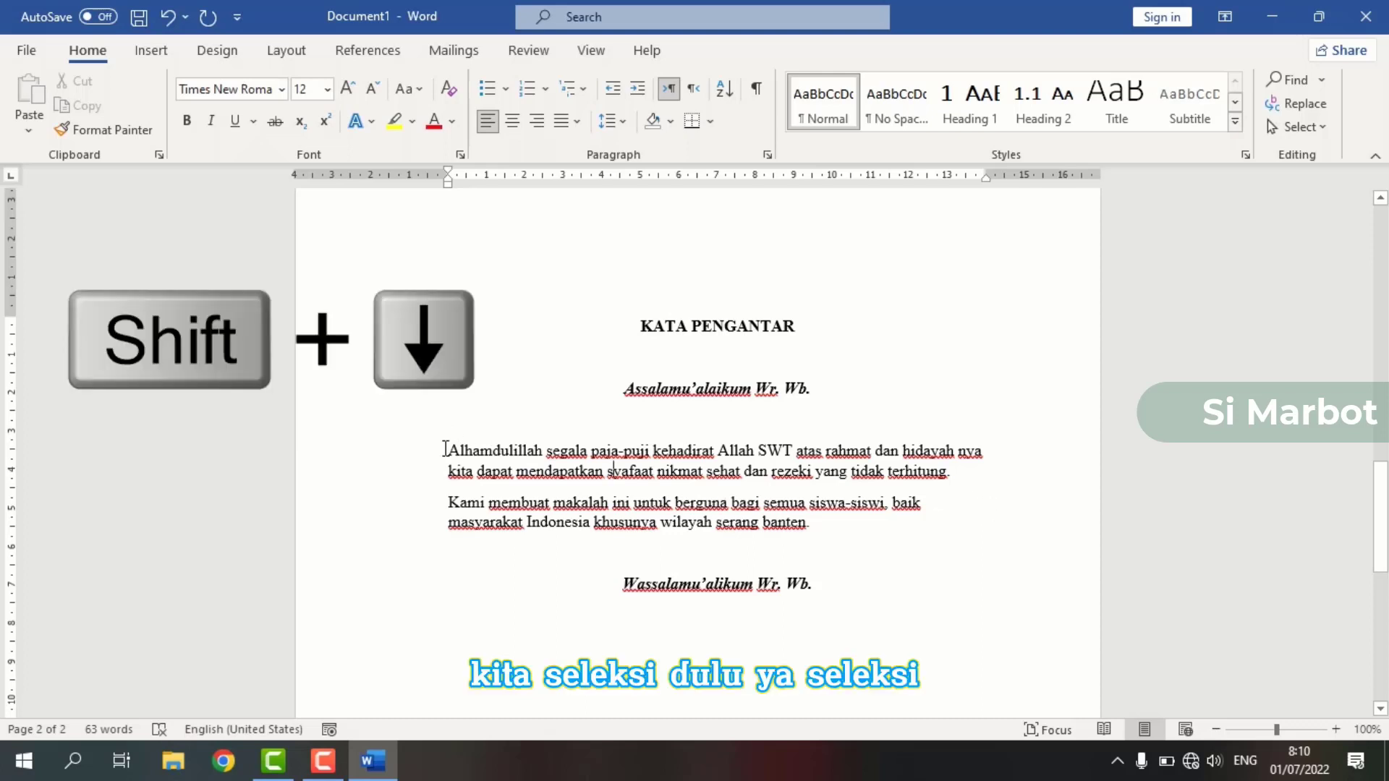
drag(447, 448, 931, 521)
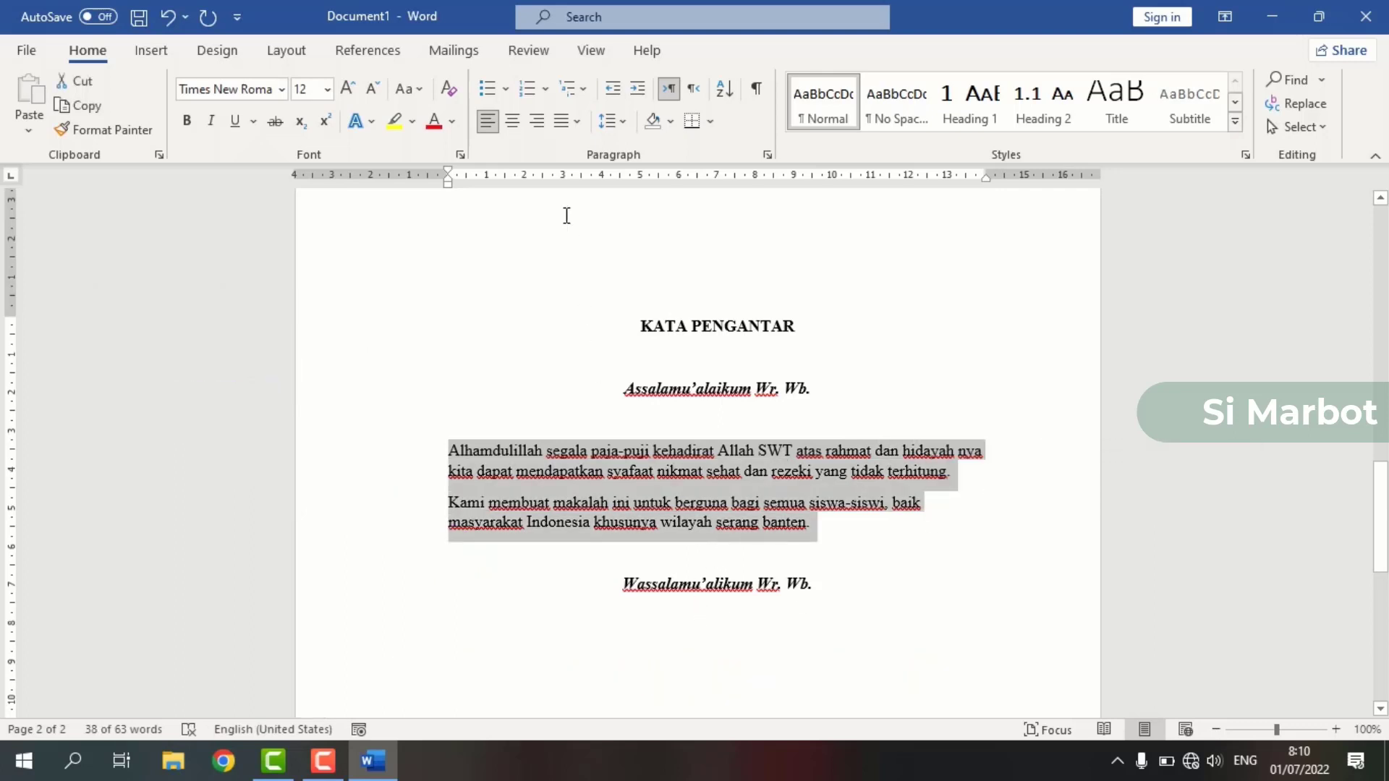
click(559, 127)
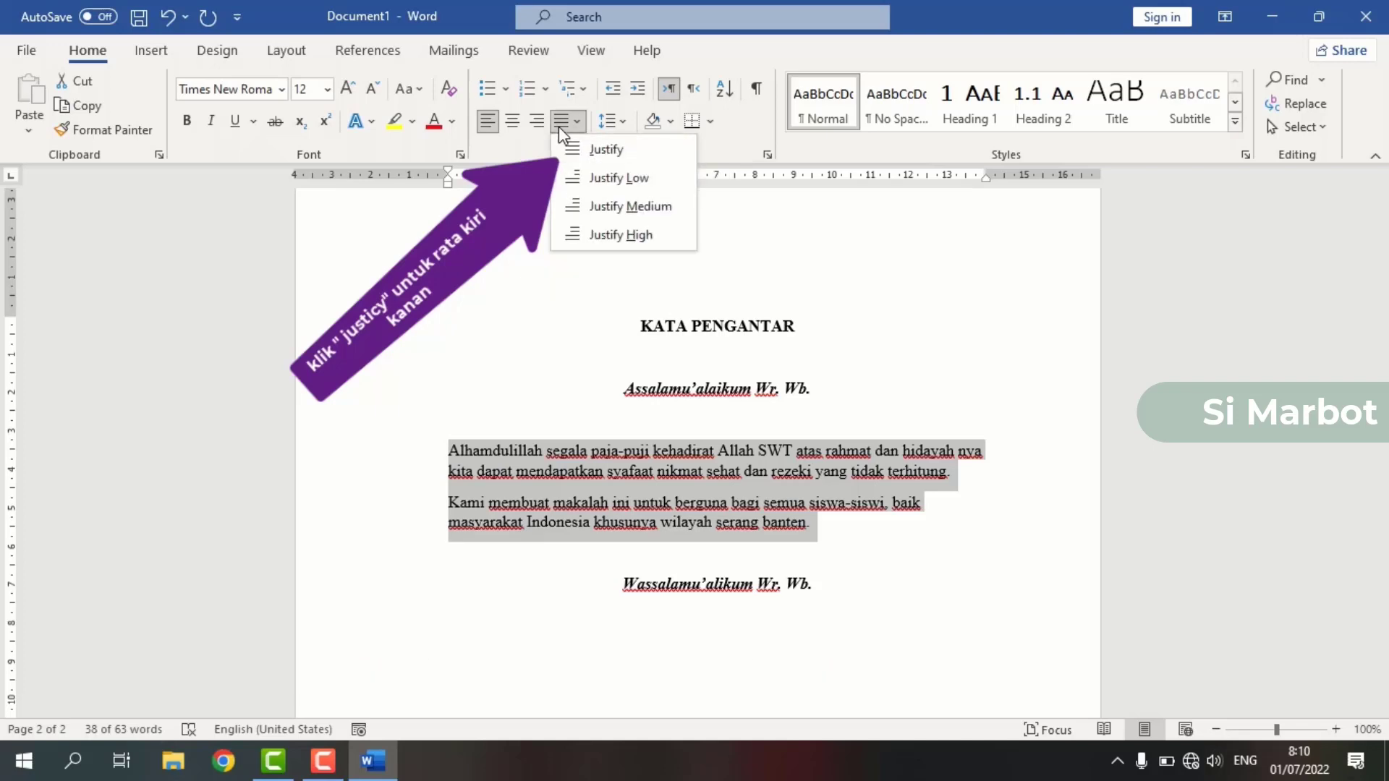
click(605, 151)
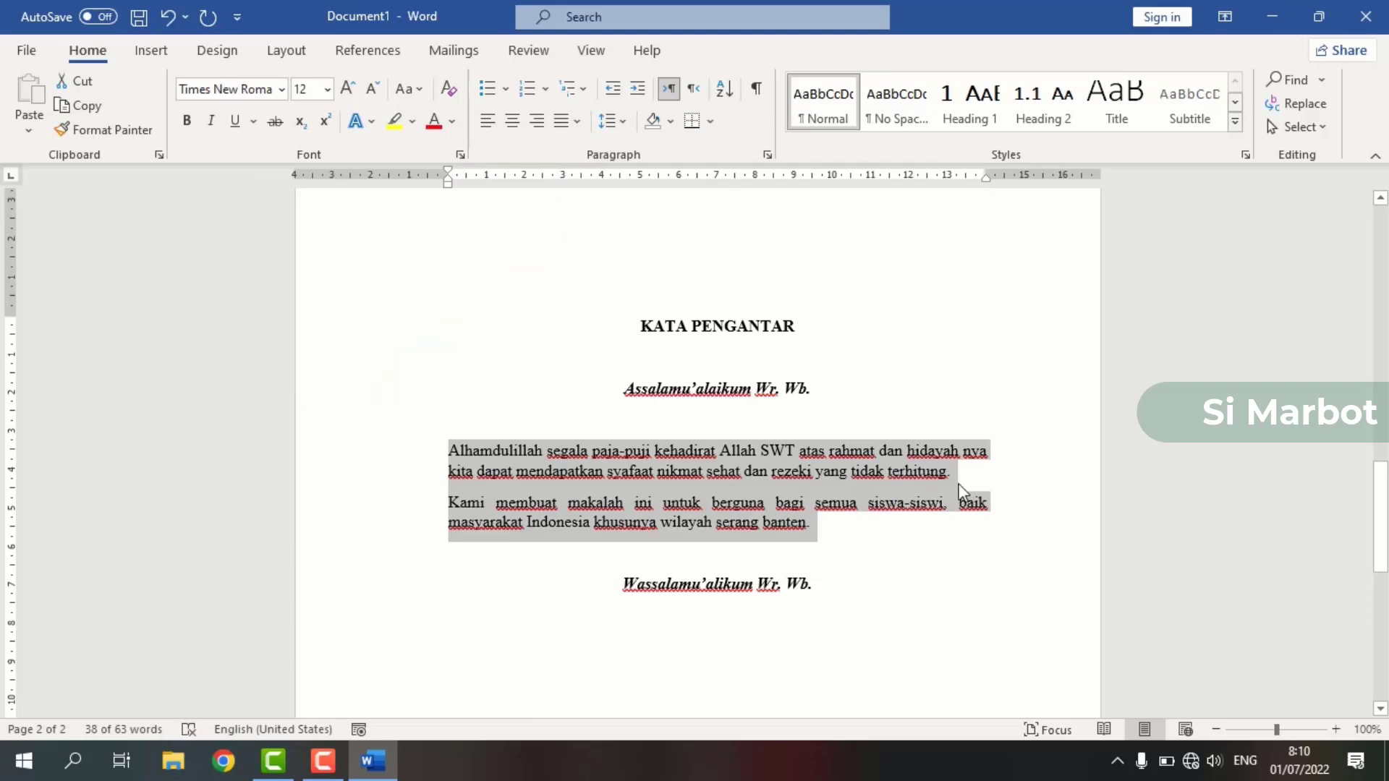
click(980, 469)
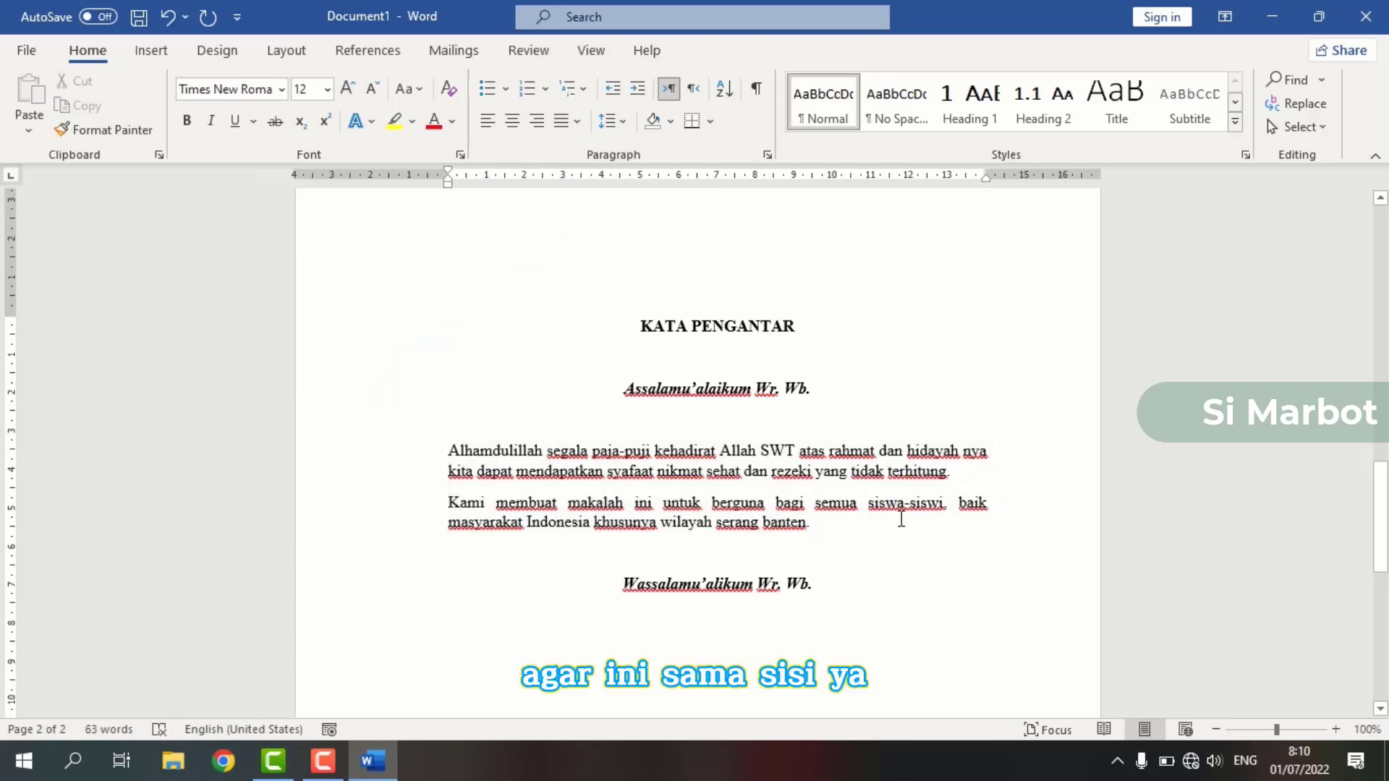
Step: Indent the first line of both body paragraphs, starting with "Alhamdulillah" and "Kami", by one tab stop
click(445, 453)
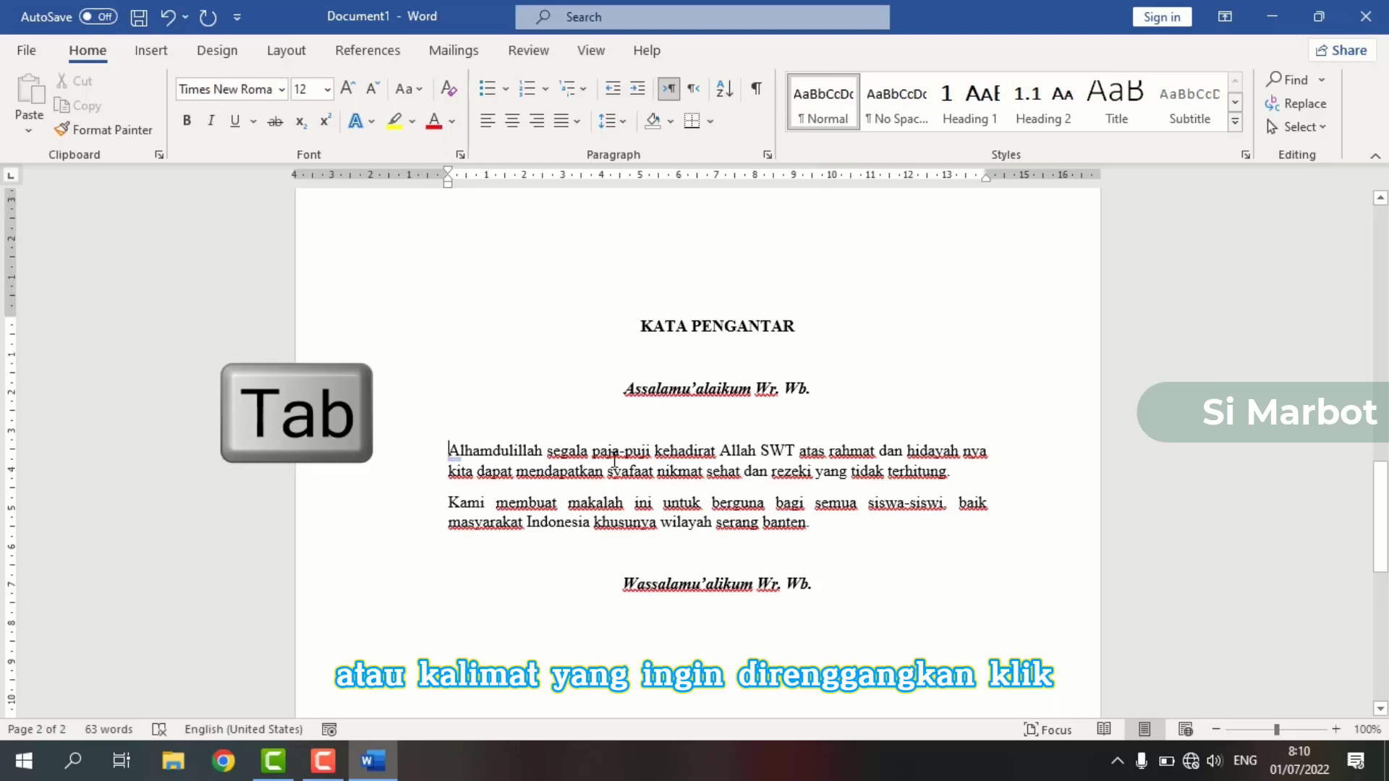
key(Tab)
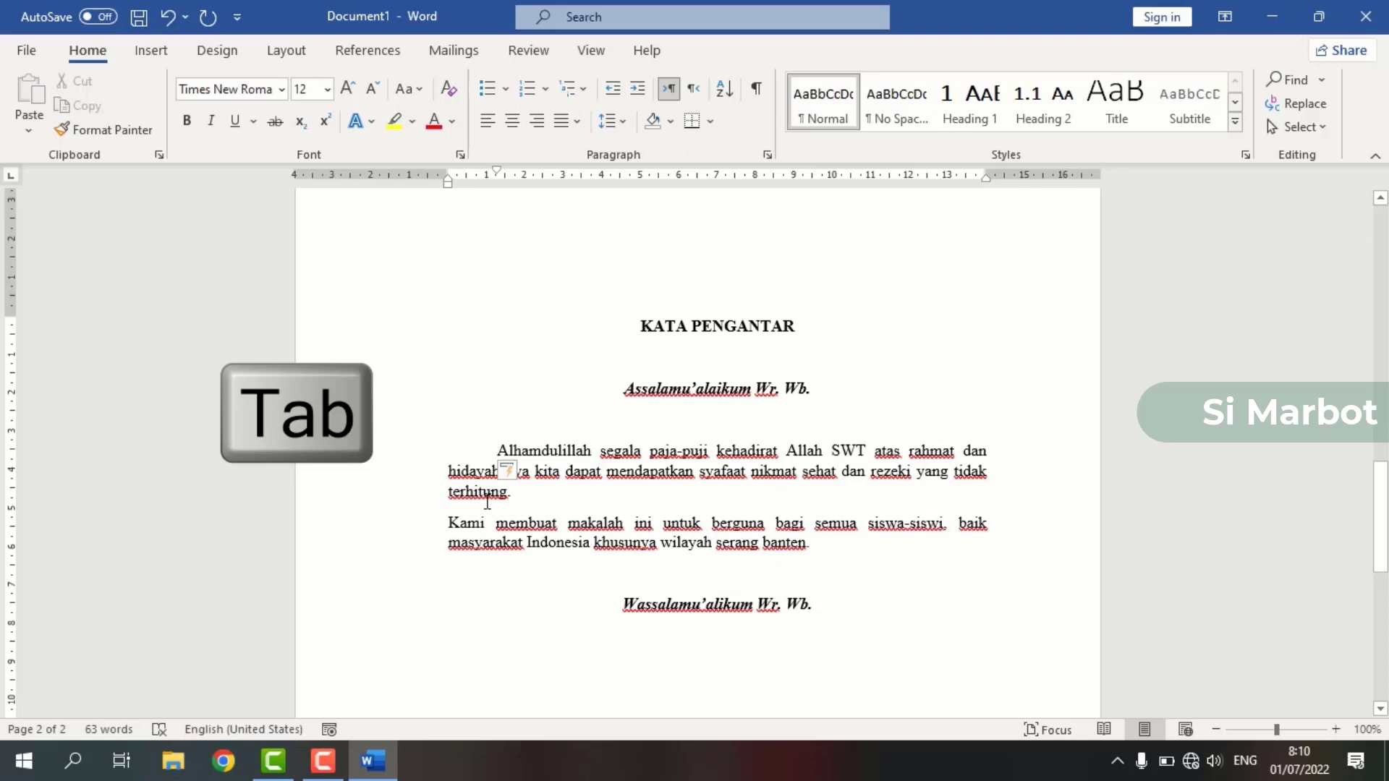
key(BackSpace)
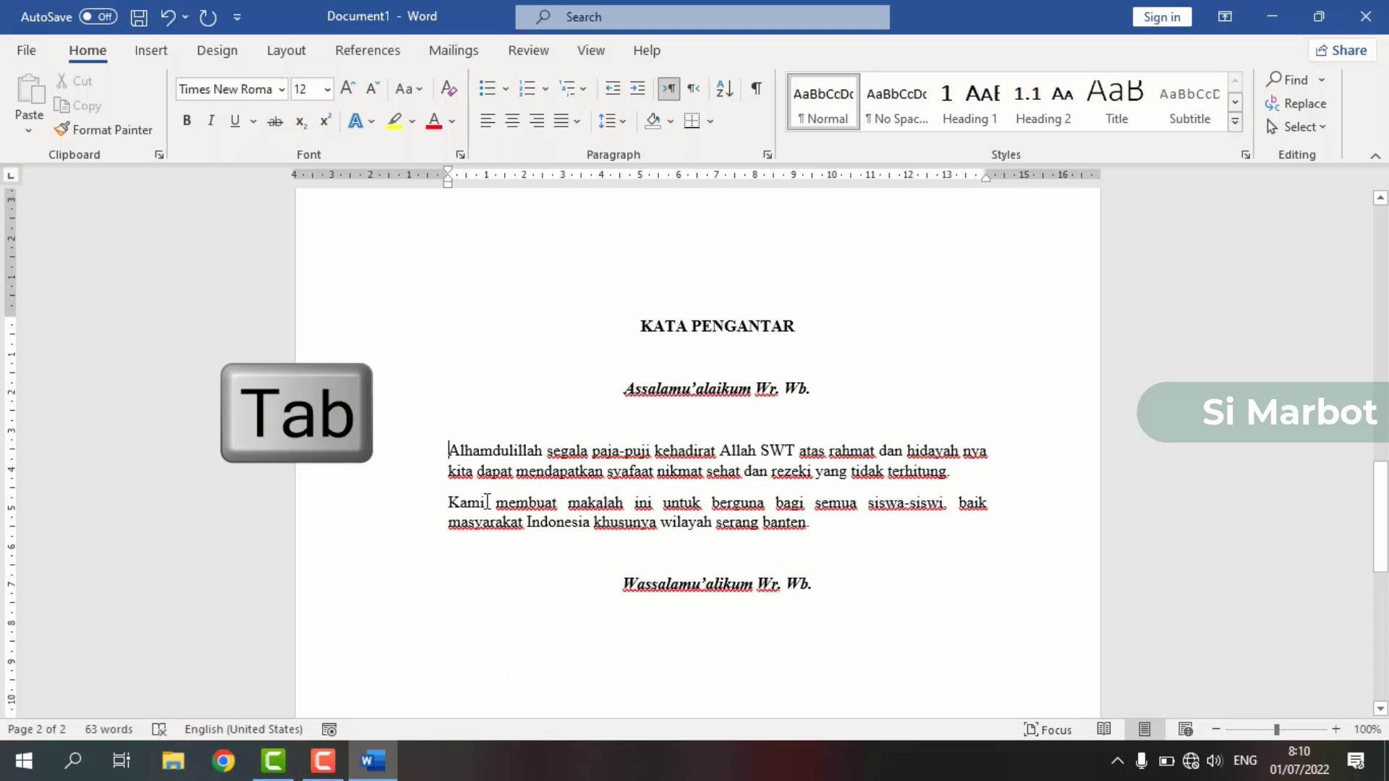
key(Tab)
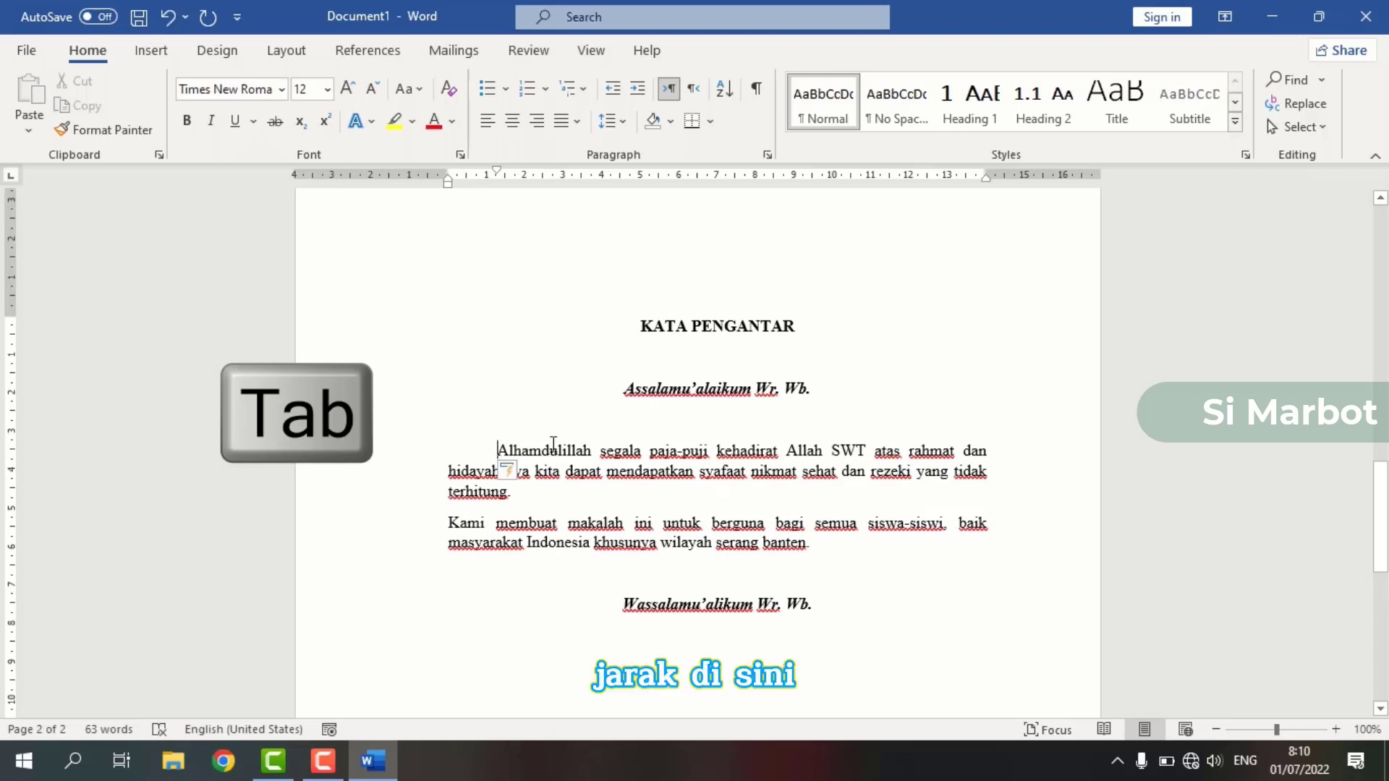
click(449, 526)
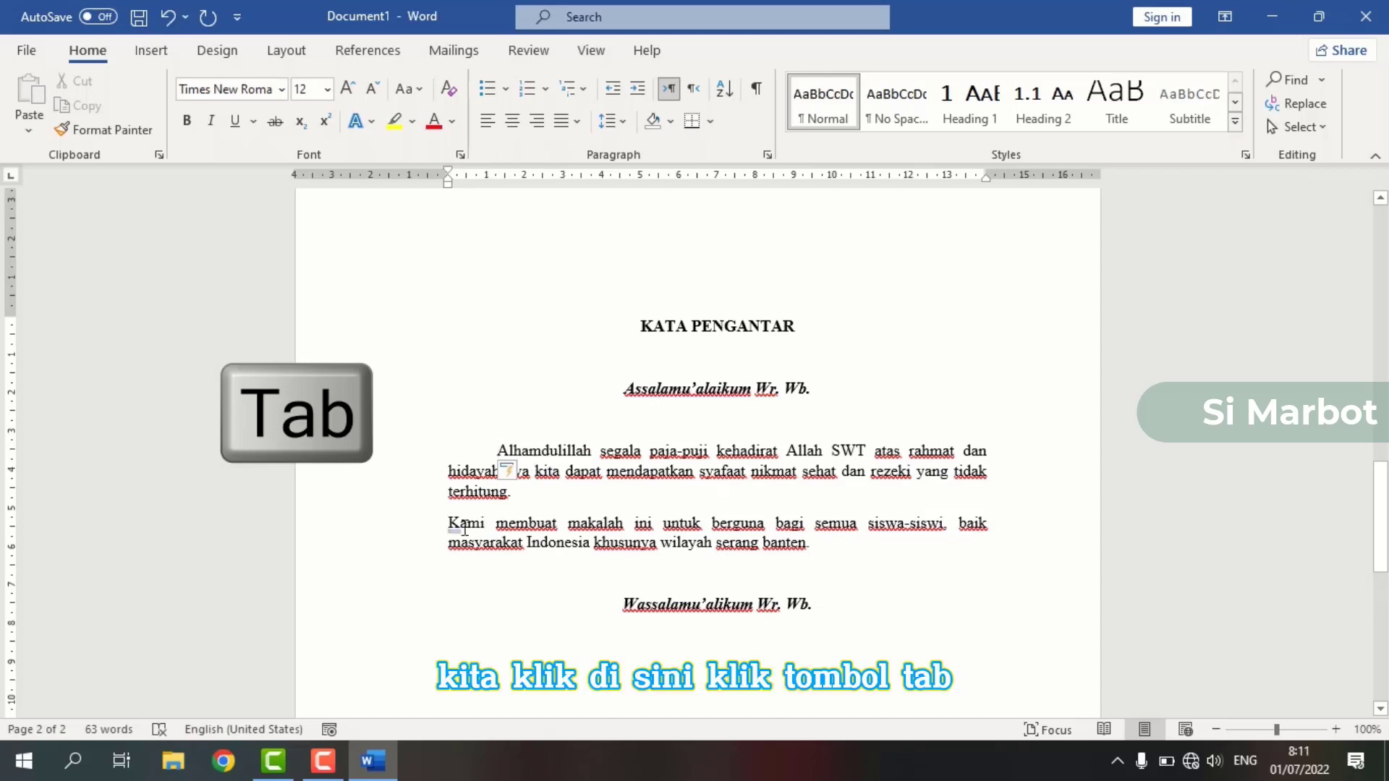
key(Tab)
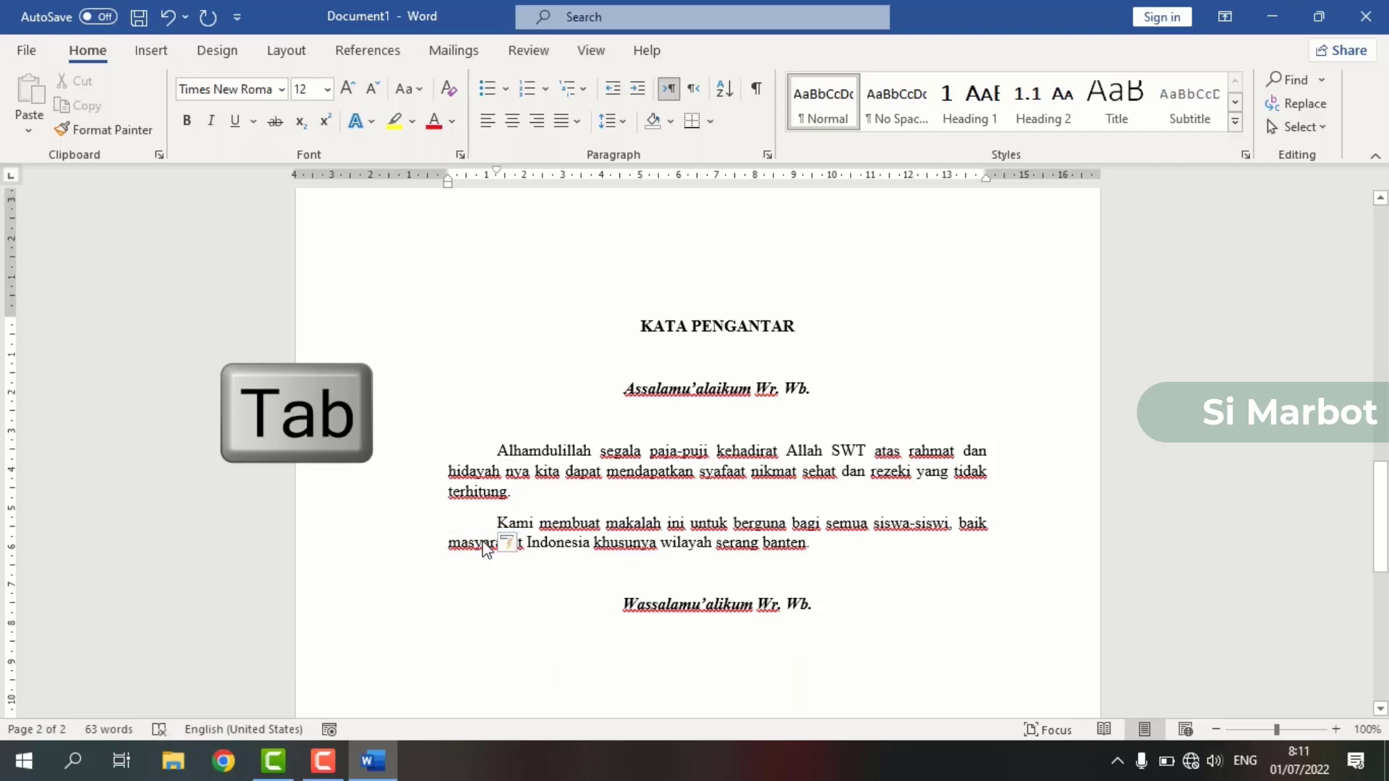
Step: Review the layout of the formatted foreword page from the heading to the closing greeting
scroll(894, 571, down, 3)
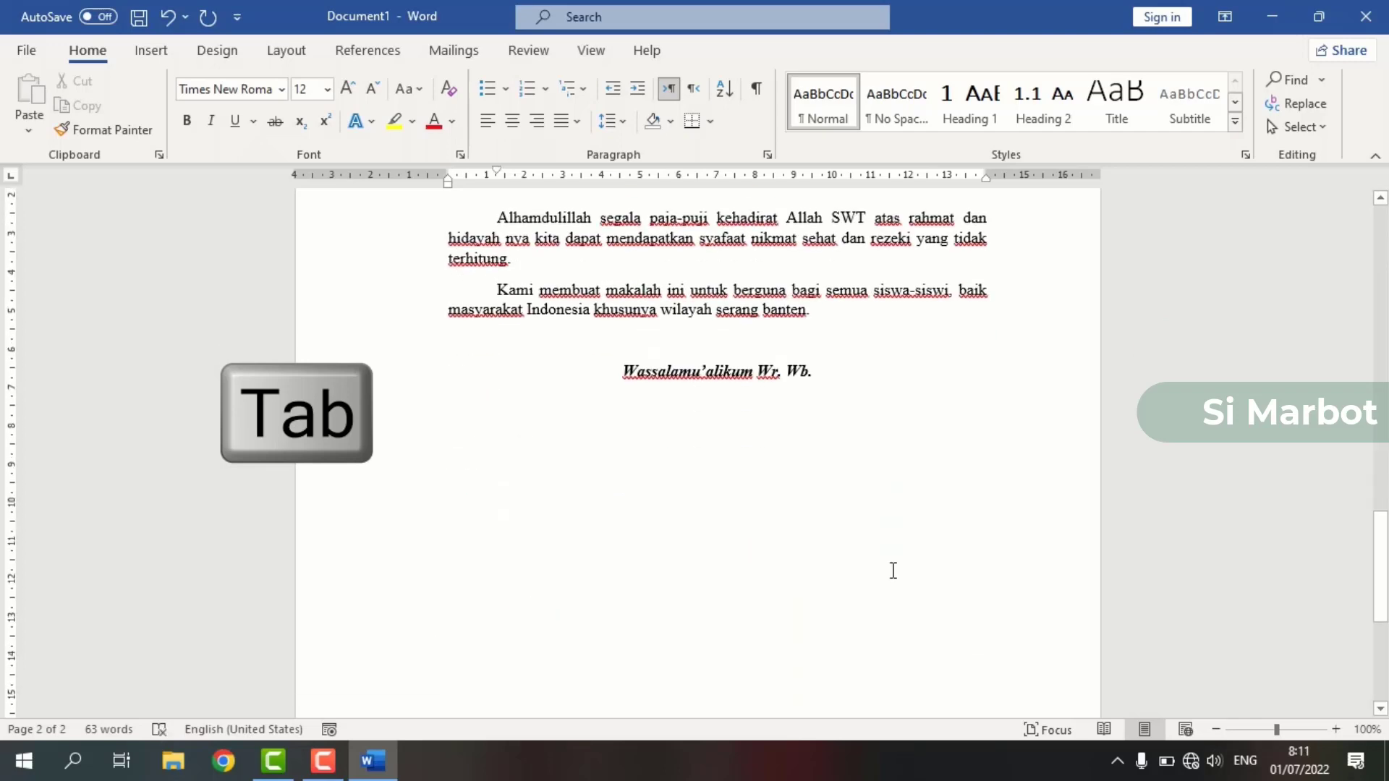
scroll(893, 571, up, 5)
scroll(893, 571, down, 10)
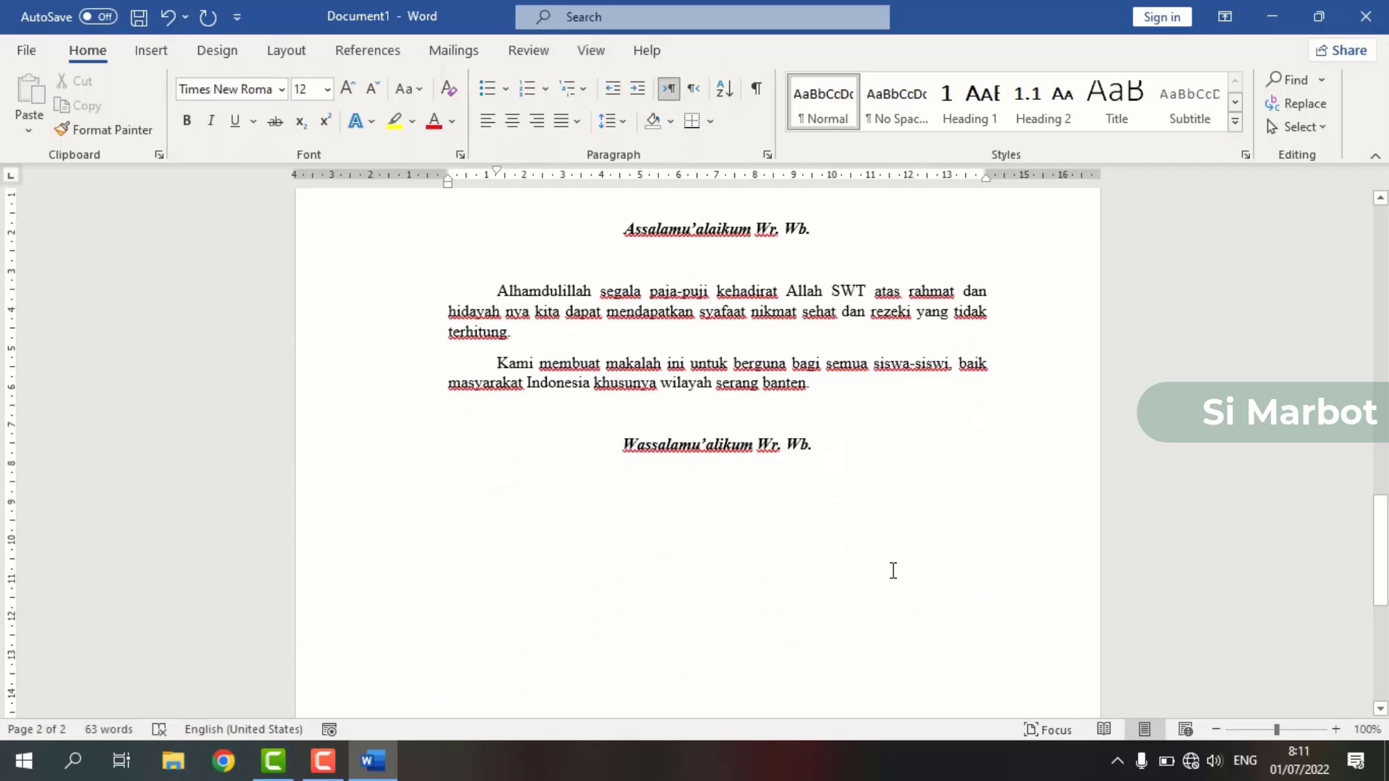
scroll(894, 571, up, 6)
scroll(893, 571, up, 7)
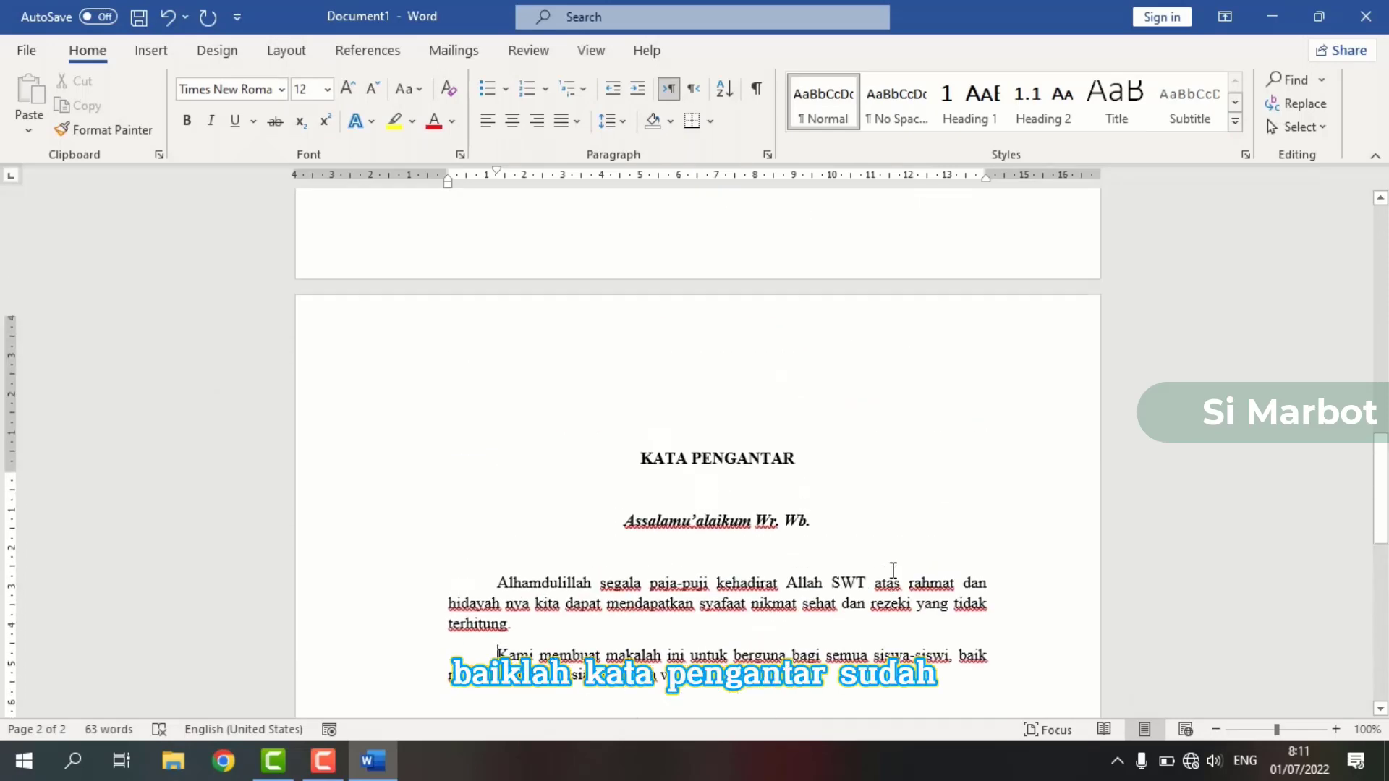
scroll(893, 570, down, 4)
scroll(893, 571, down, 2)
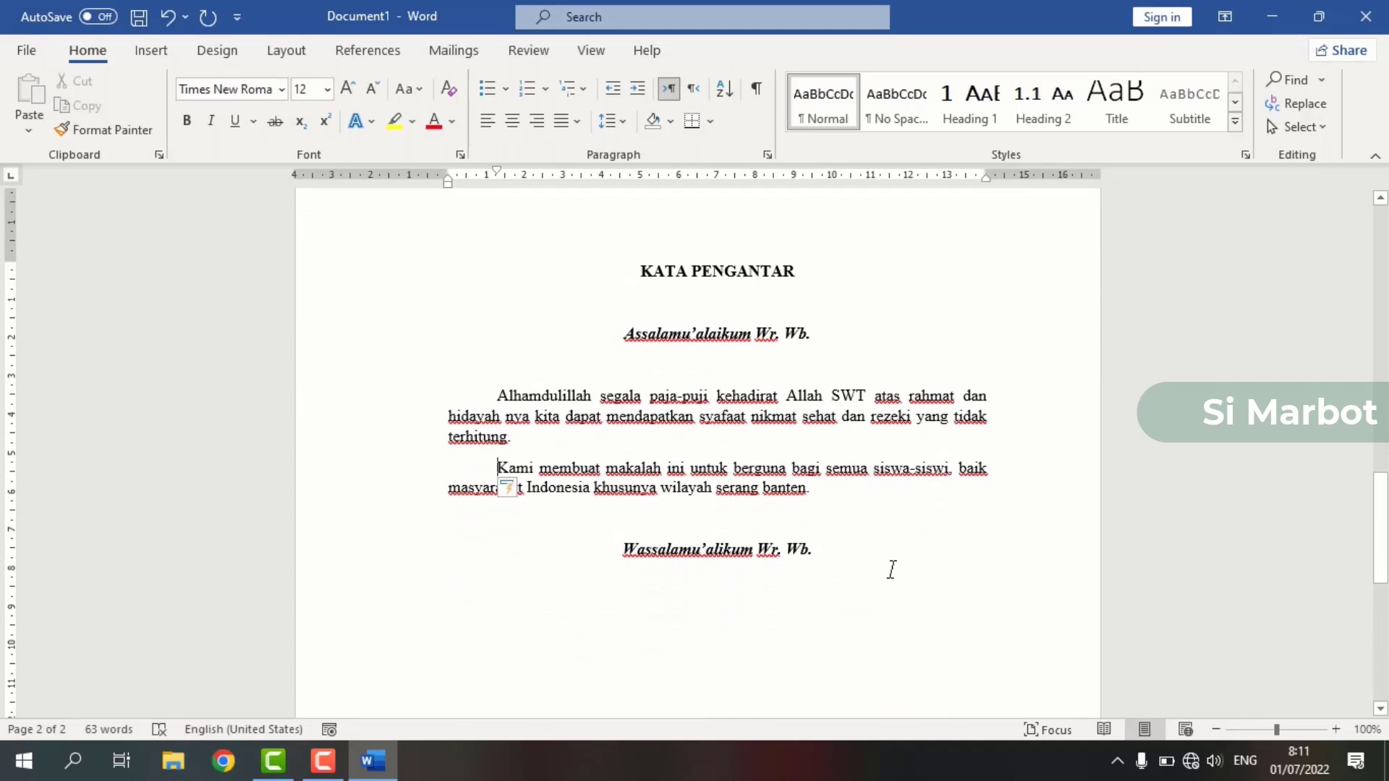
Step: Insert a page break after the closing greeting "Wassalamu'alikum Wr. Wb." and remove it again
click(878, 546)
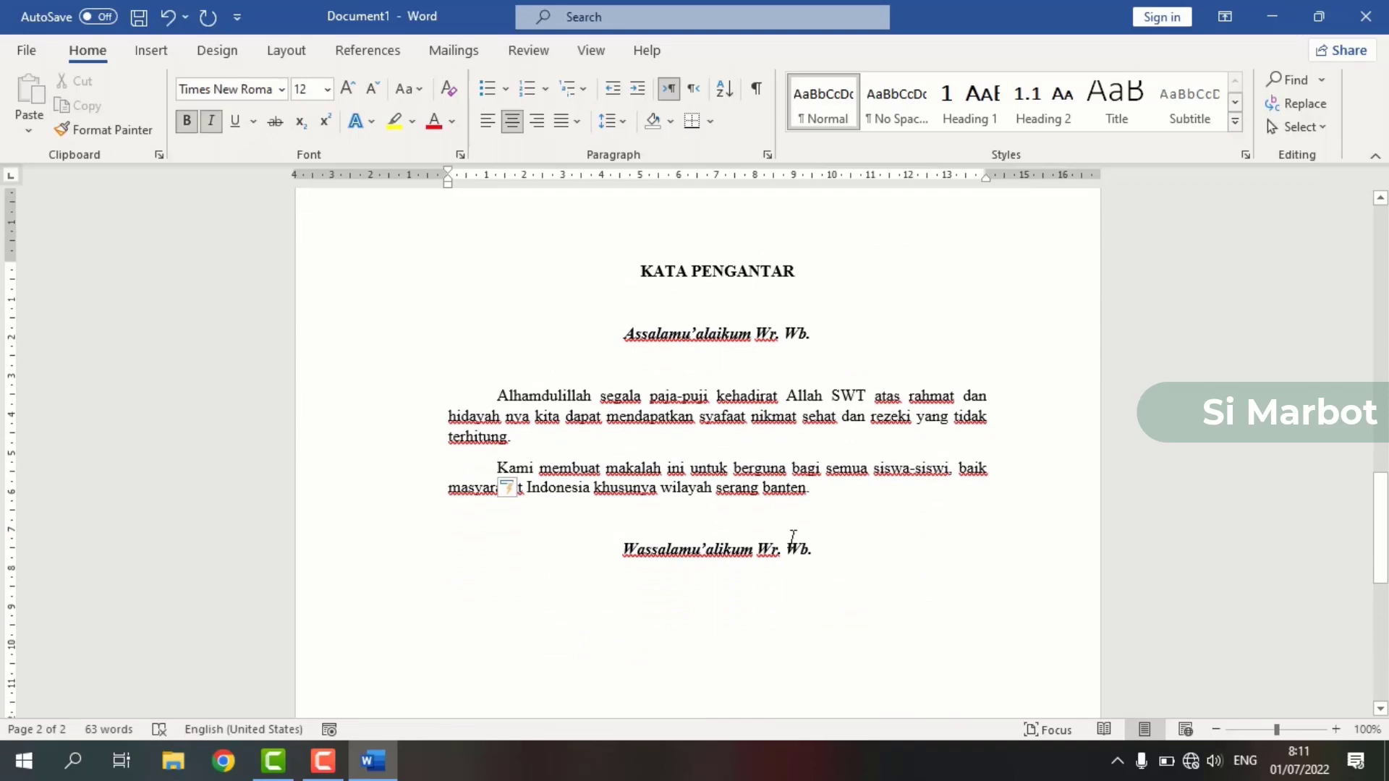
scroll(787, 535, up, 6)
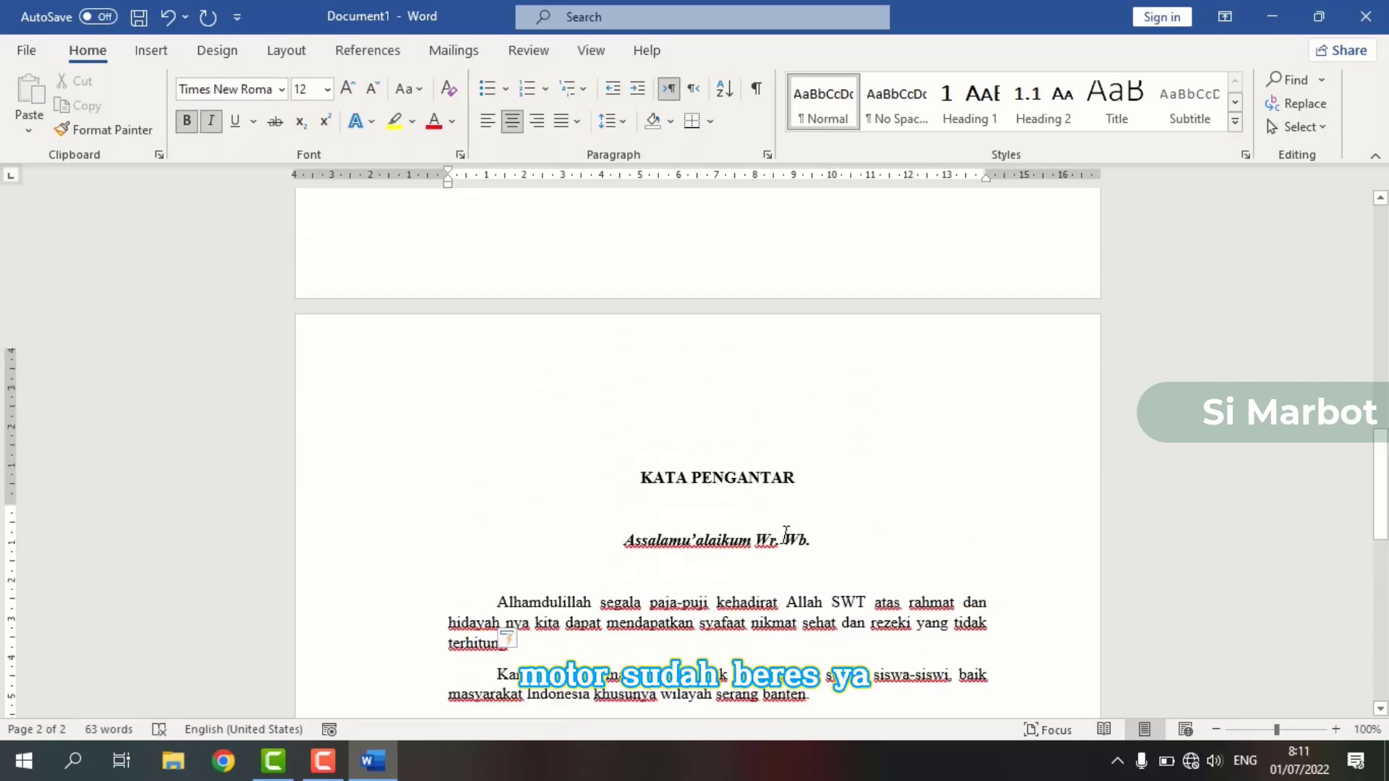
scroll(784, 537, down, 7)
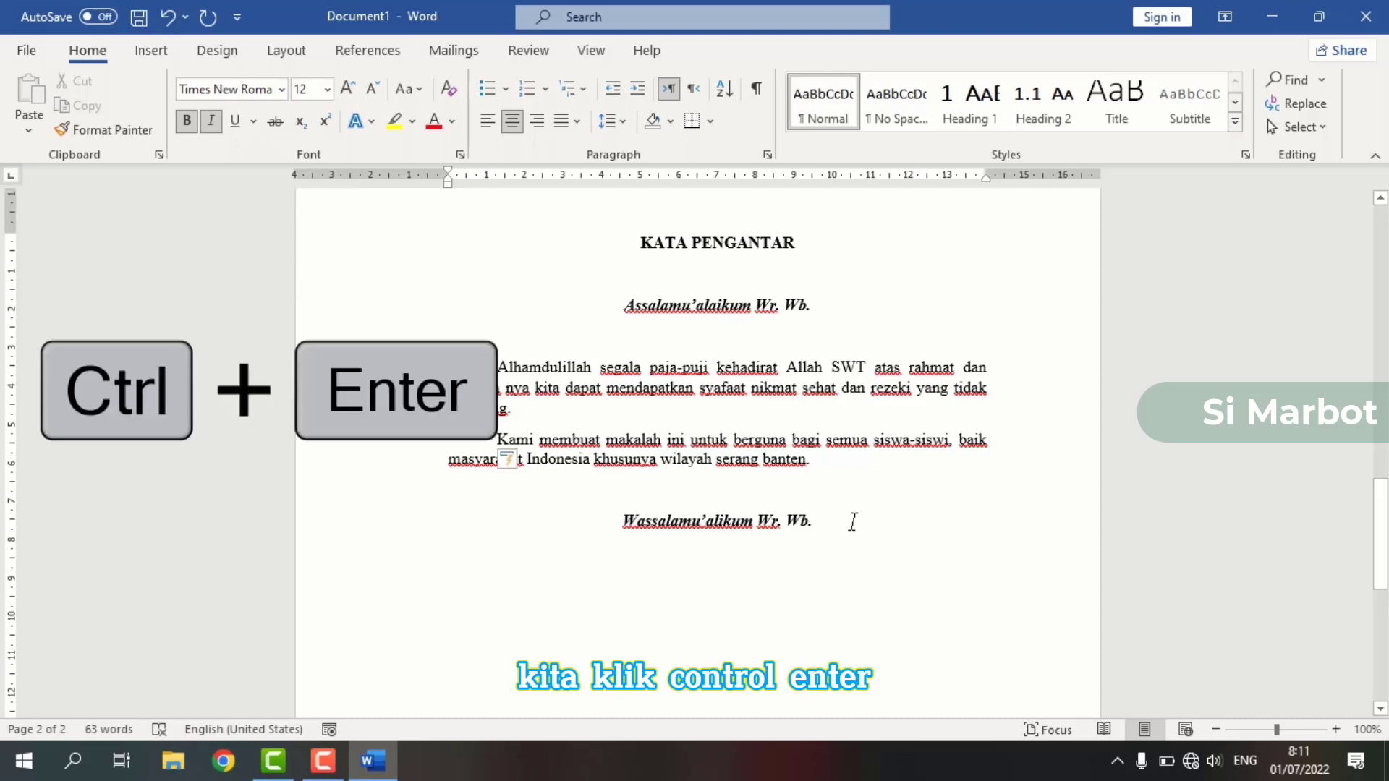
key(ctrl+Return)
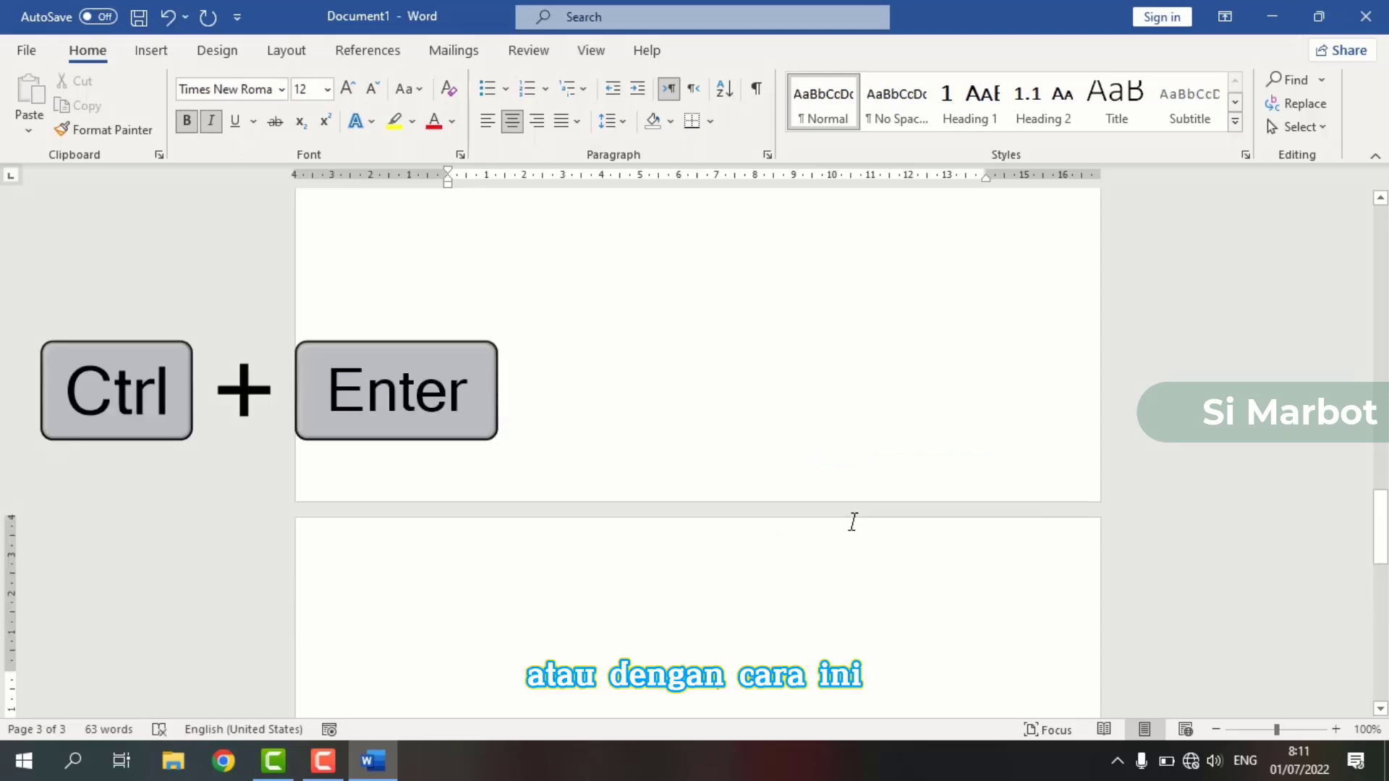
key(BackSpace)
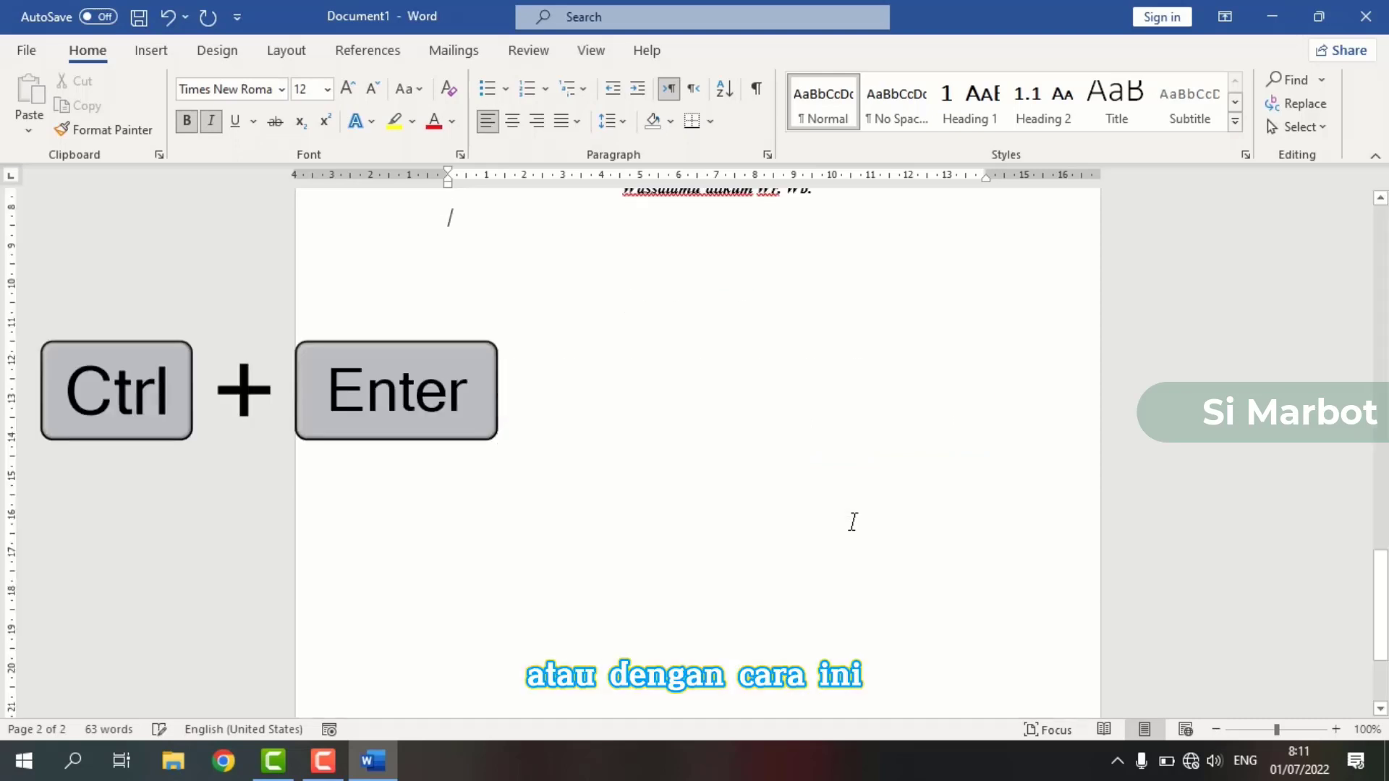
Step: Insert a blank page after the closing greeting "Wassalamu'alikum Wr. Wb." and check it against the foreword page
scroll(853, 522, up, 5)
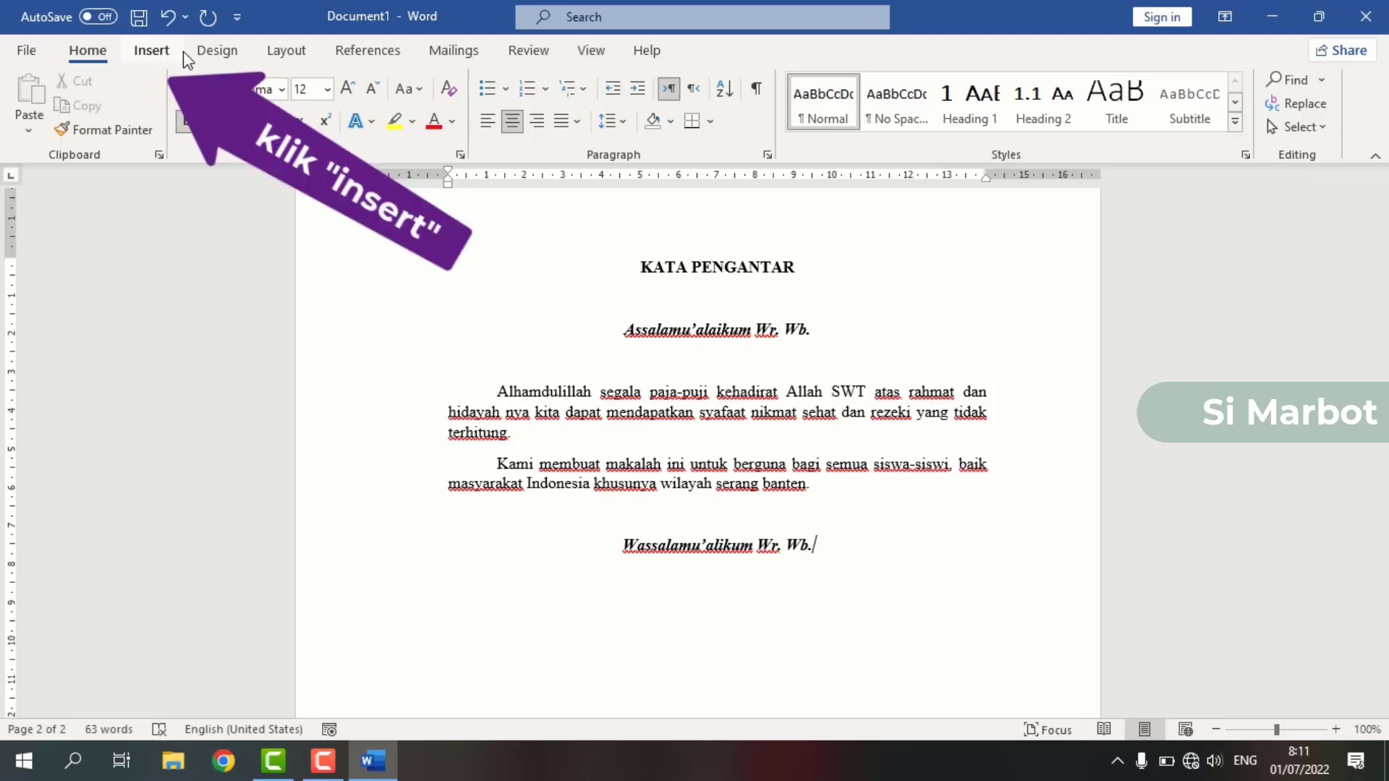
click(151, 55)
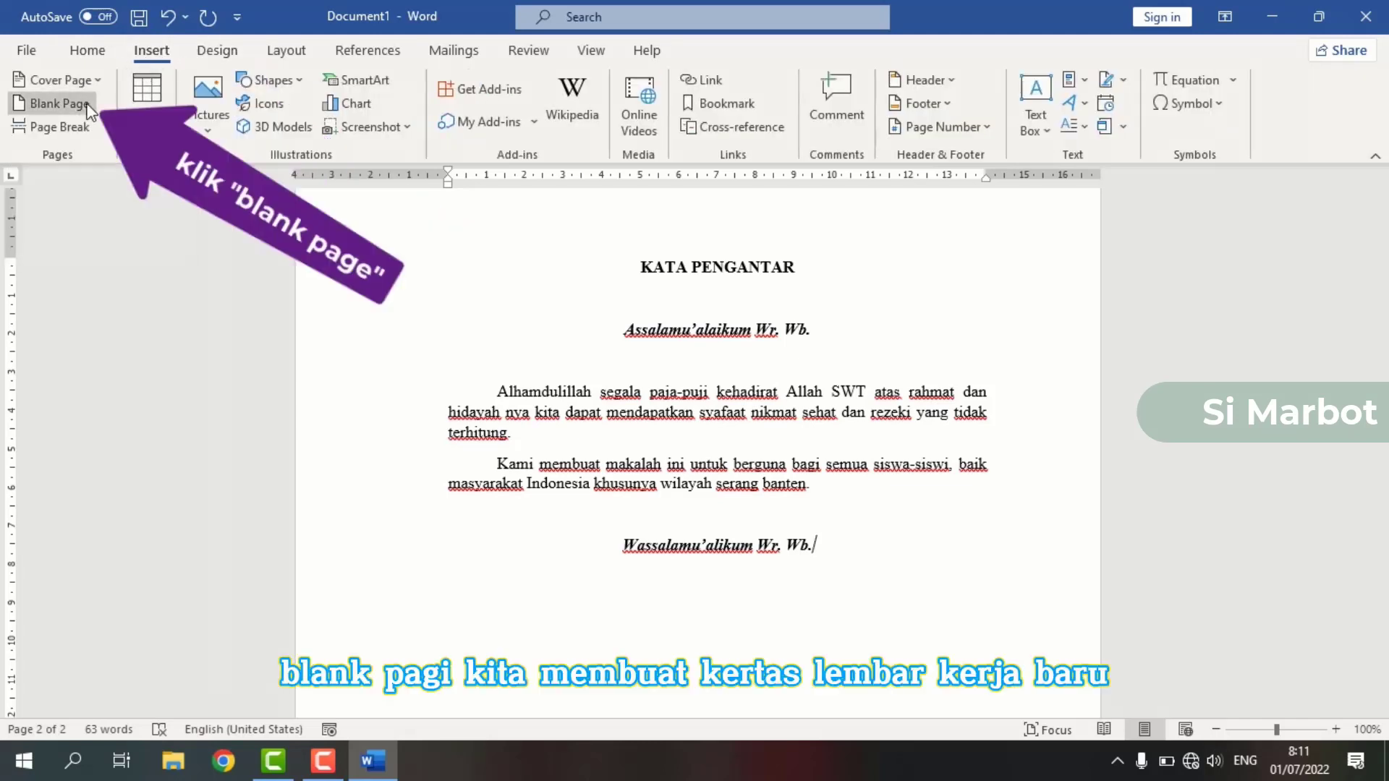
click(58, 103)
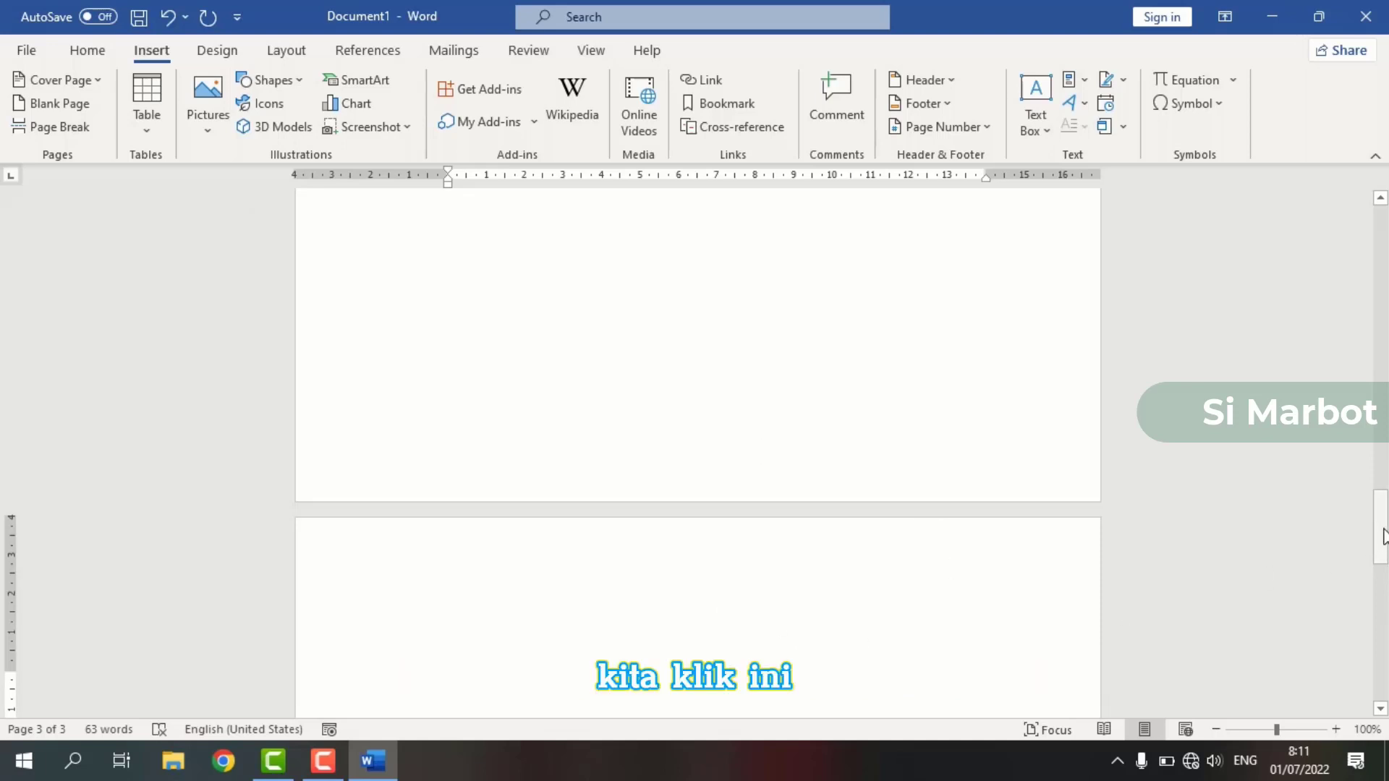
click(1381, 199)
click(1380, 199)
click(1380, 199)
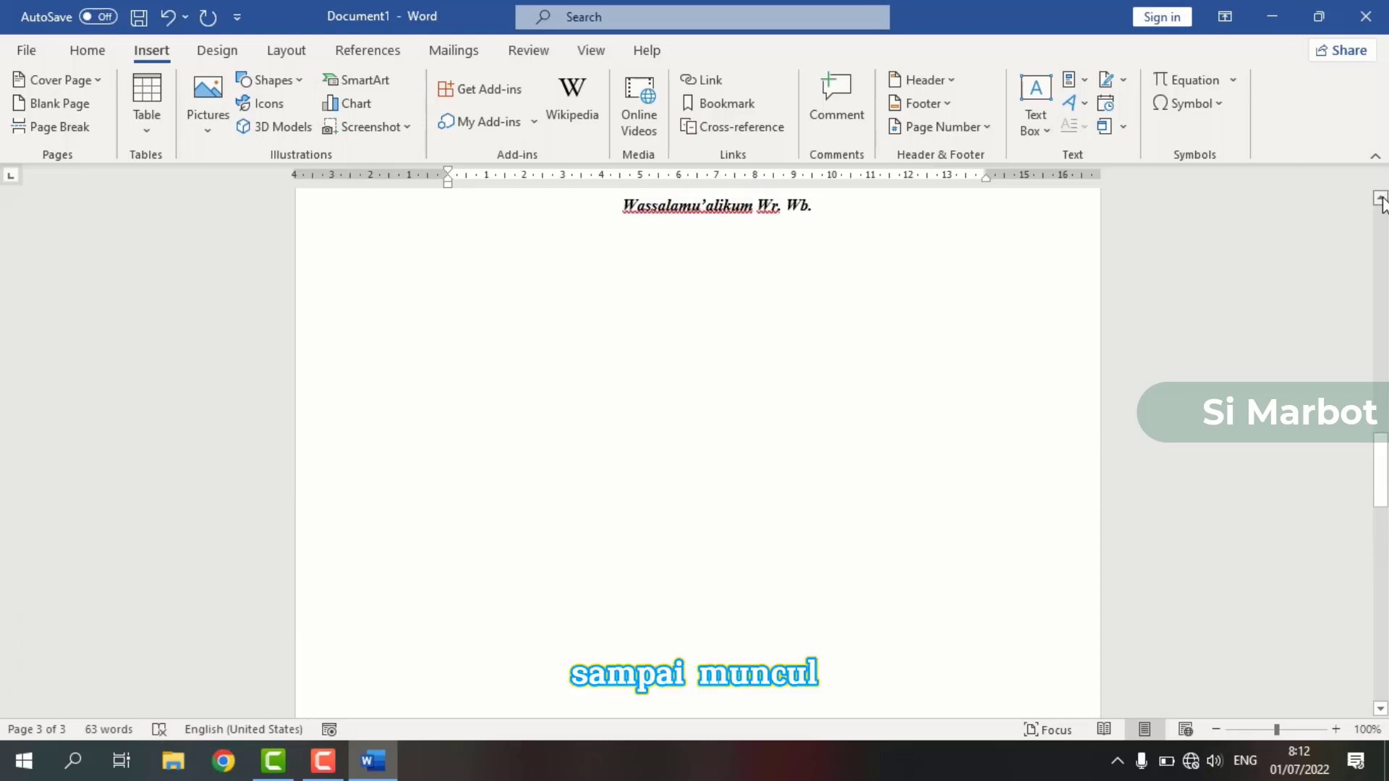
click(1380, 199)
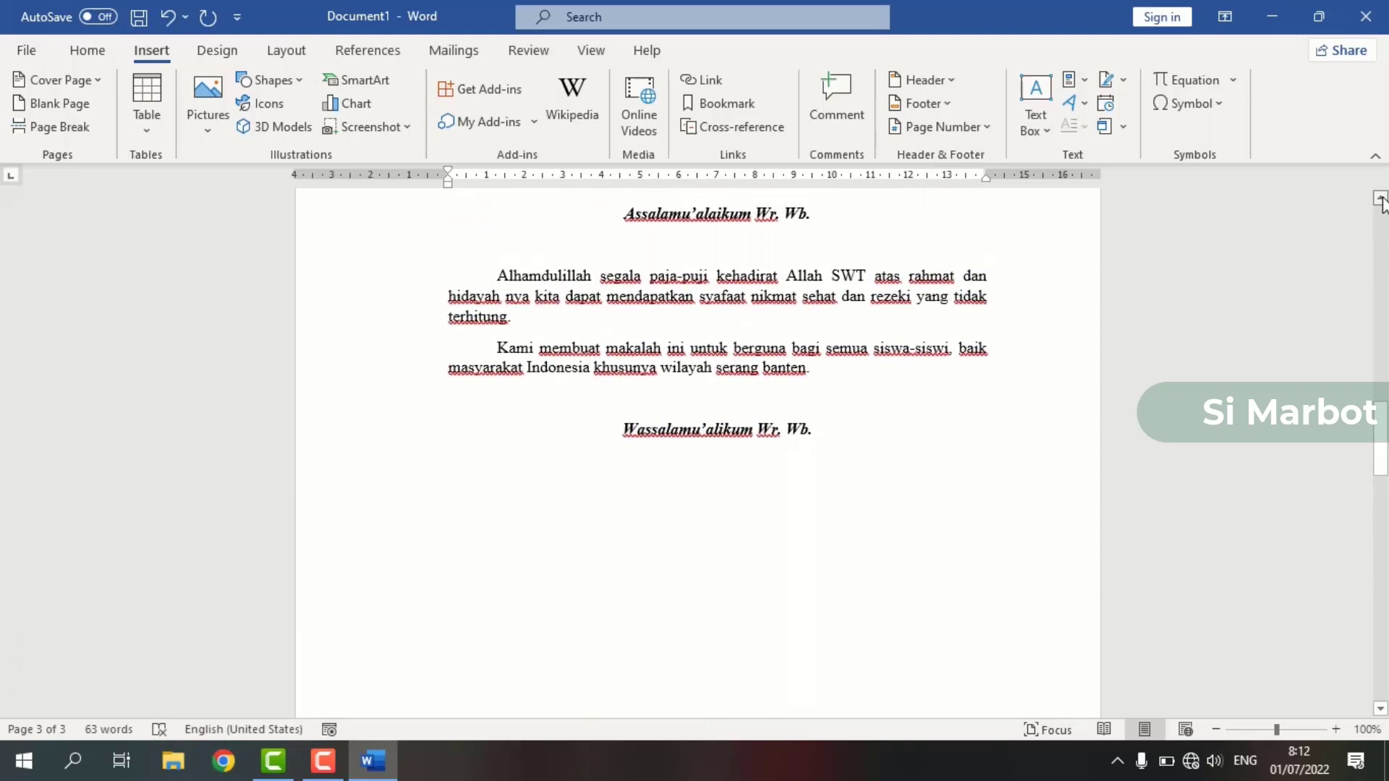
drag(1382, 426, 1382, 339)
drag(1383, 377, 1385, 554)
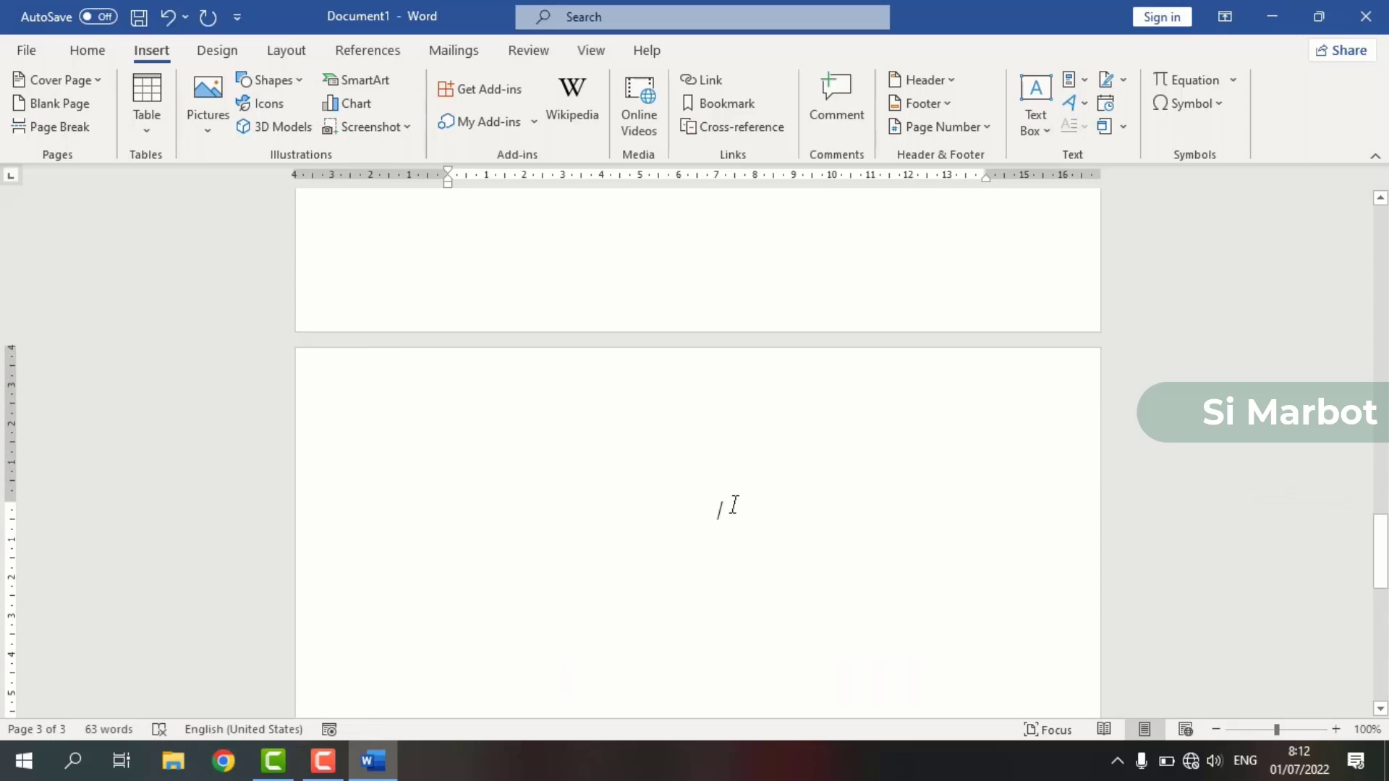
Step: Delete the inserted blank page so the document ends after the closing greeting
key(BackSpace)
key(BackSpace)
key(BackSpace)
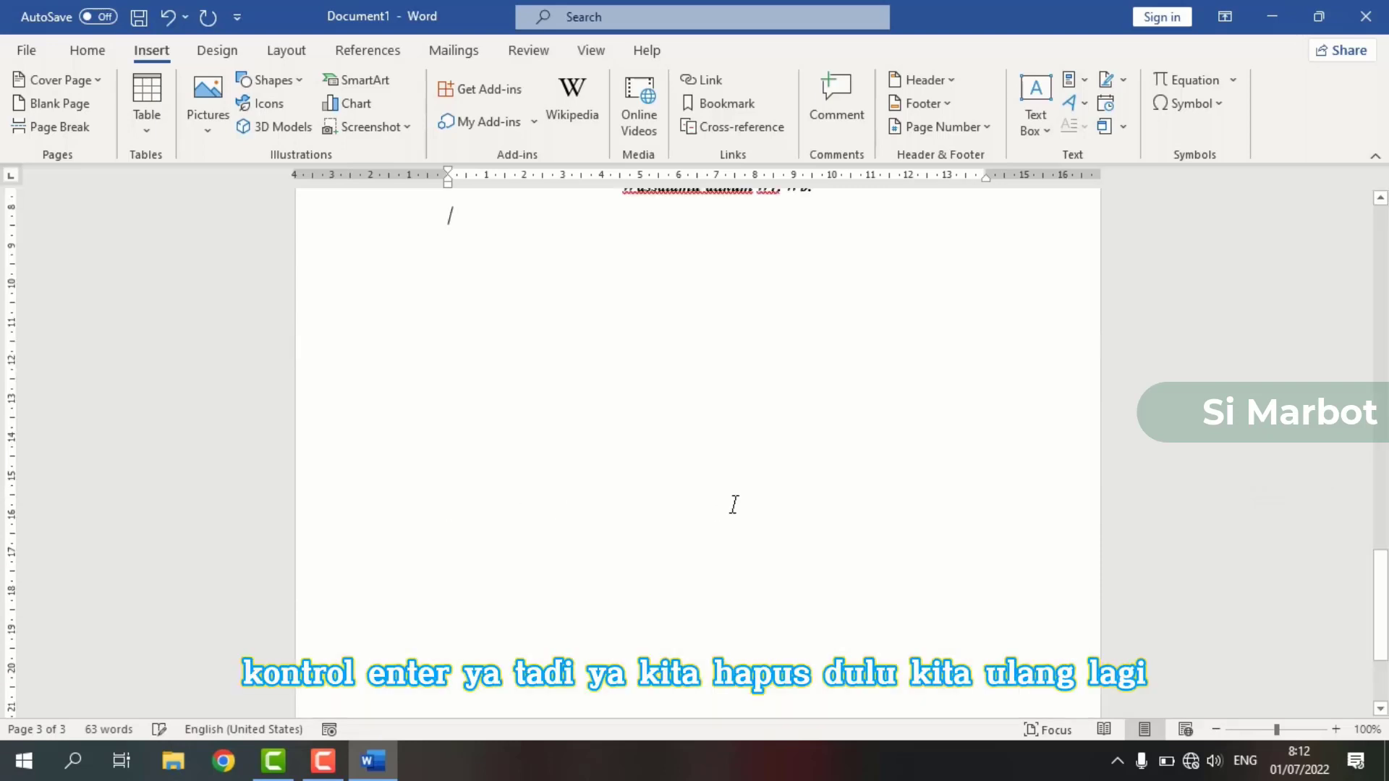
key(BackSpace)
Step: Insert a page break after the closing greeting and enter the heading "Daftar isi" on the new page
scroll(734, 505, up, 3)
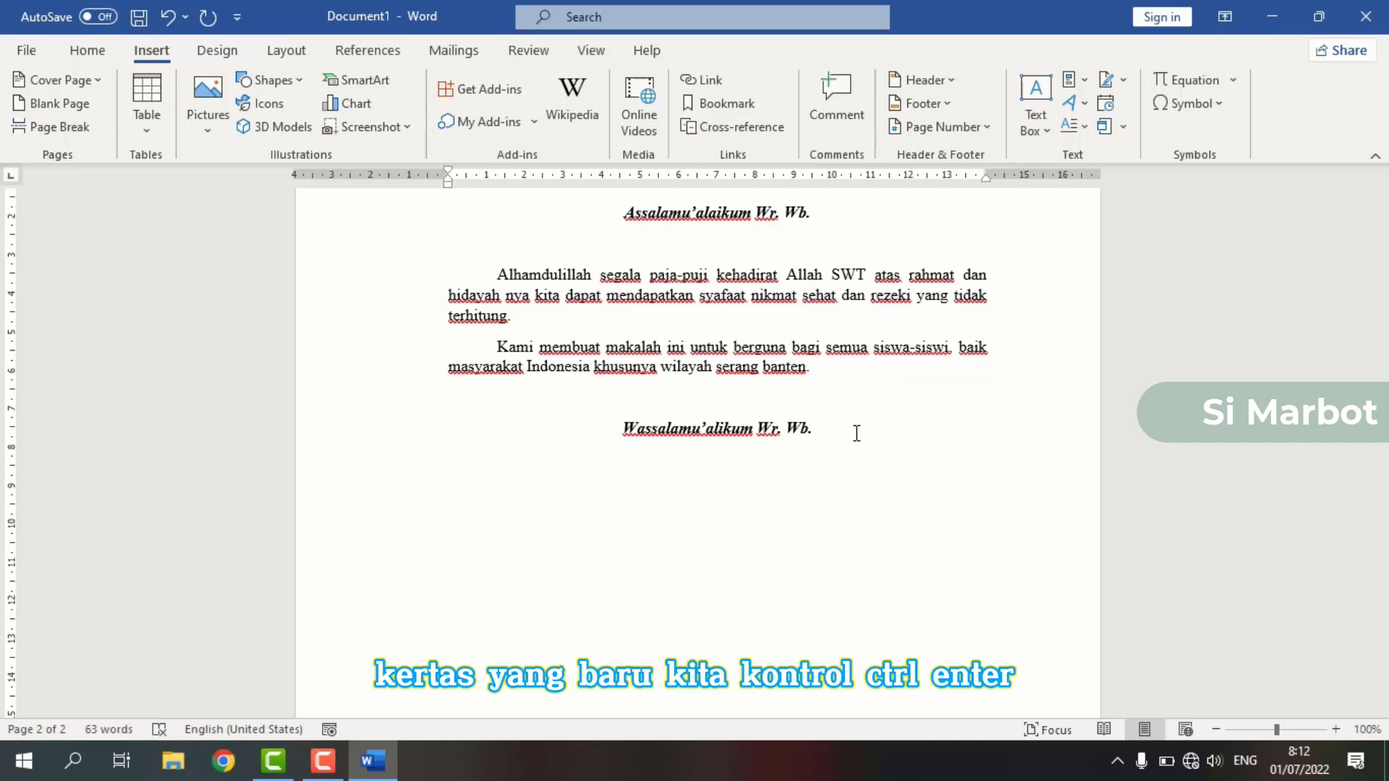
key(ctrl+Return)
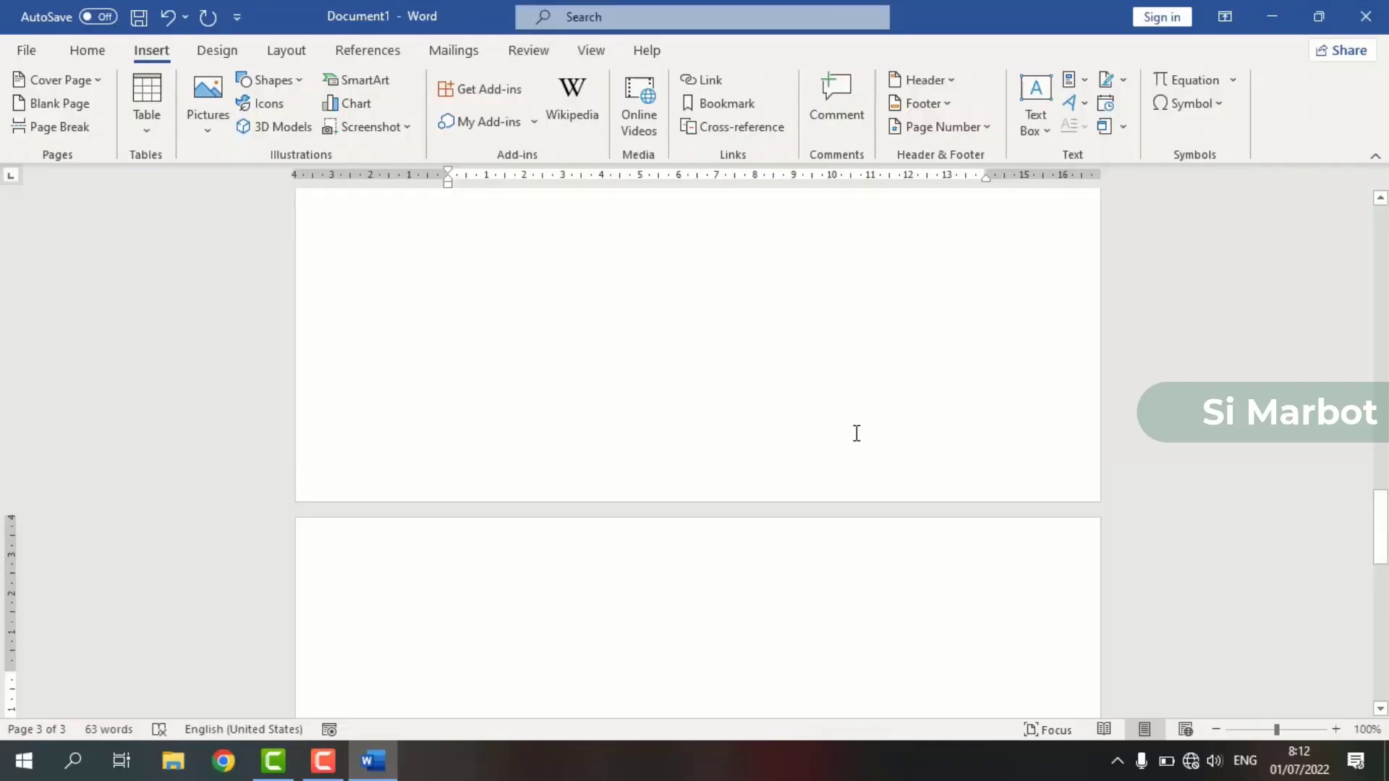
click(87, 50)
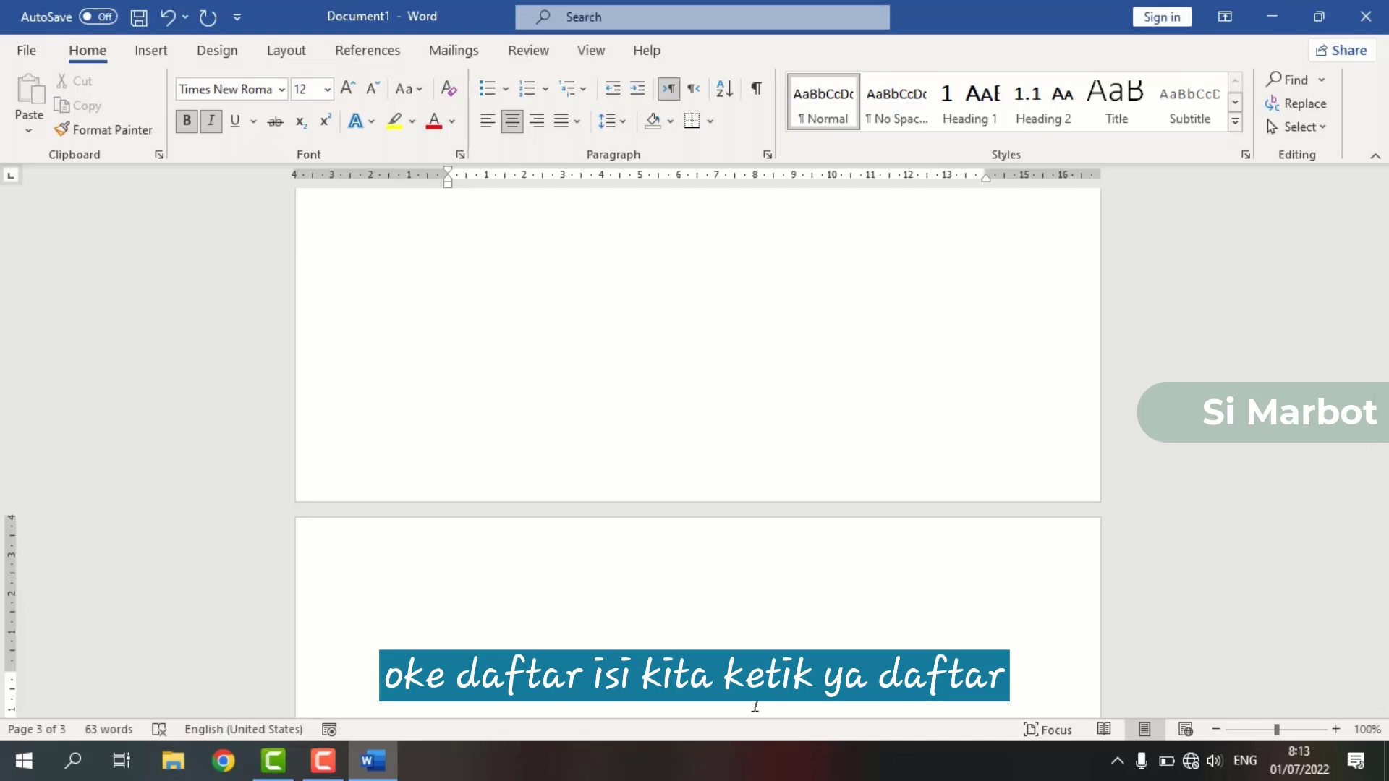
text(daftar is)
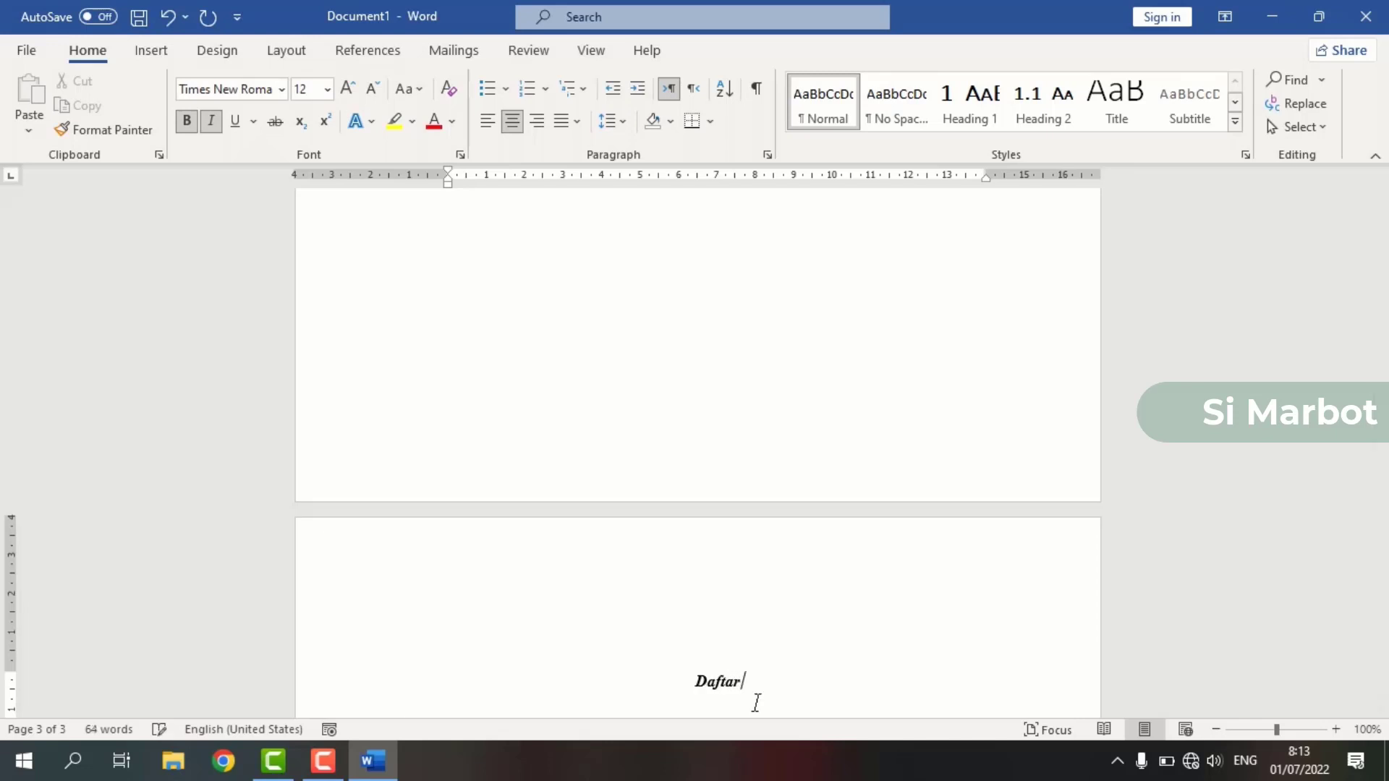
text(i)
scroll(785, 713, down, 4)
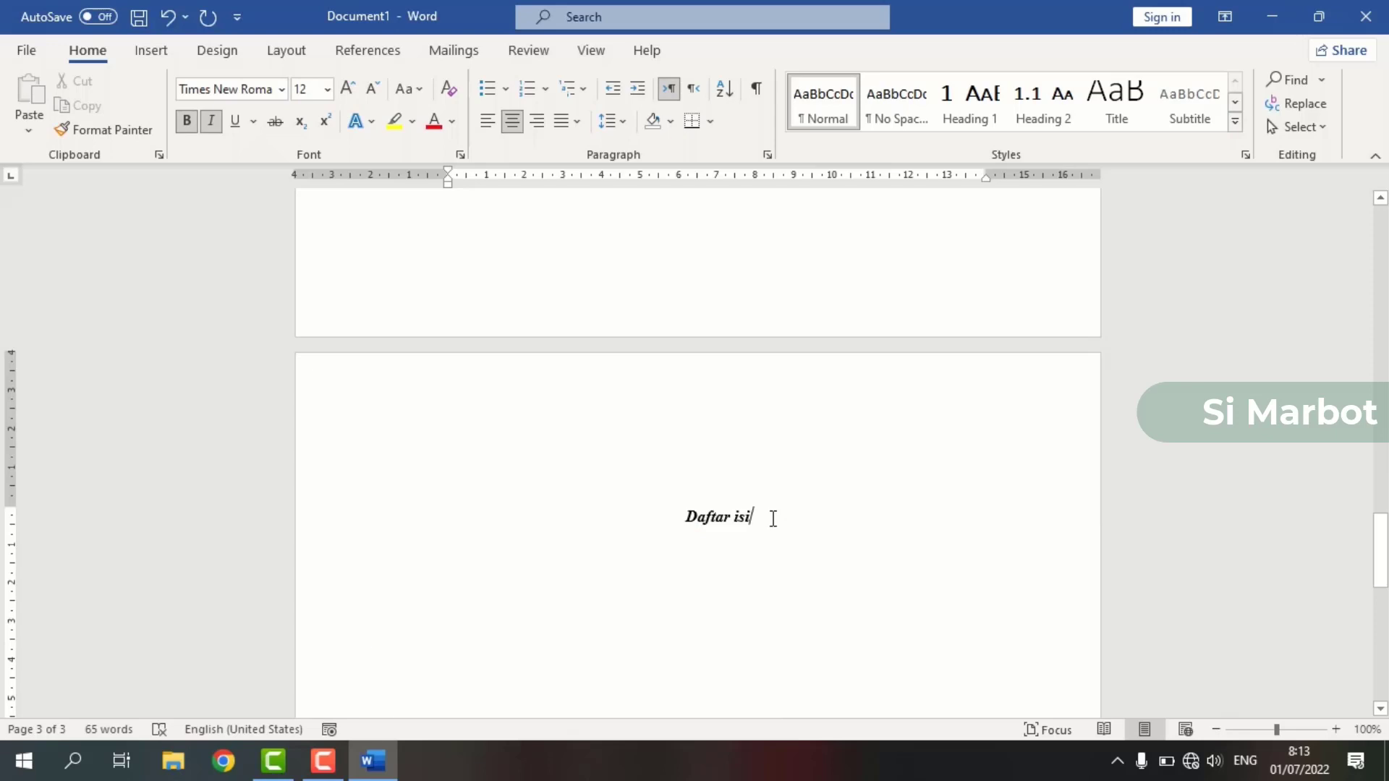
Step: Remove the italic formatting from the "Daftar isi" heading, and turn its bold off and on again
drag(756, 518, 698, 526)
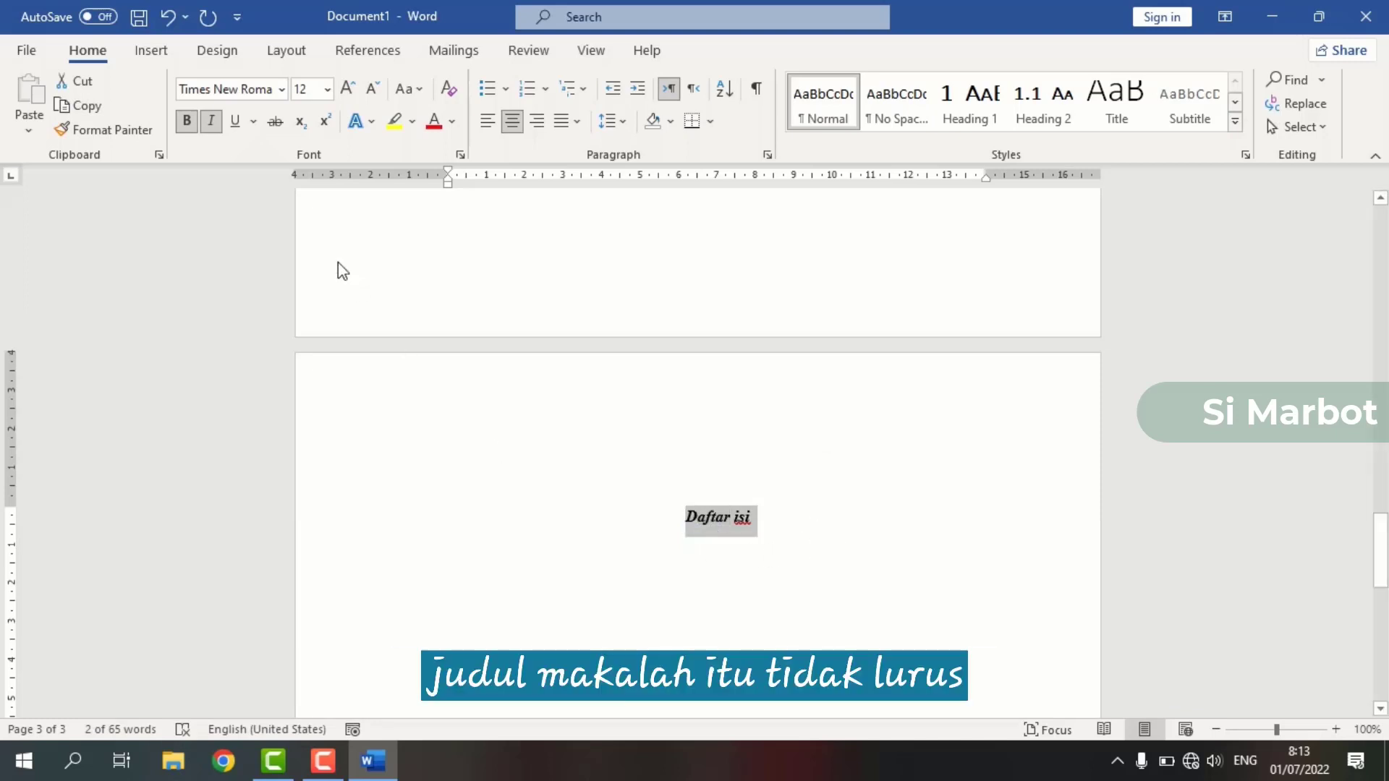
click(218, 128)
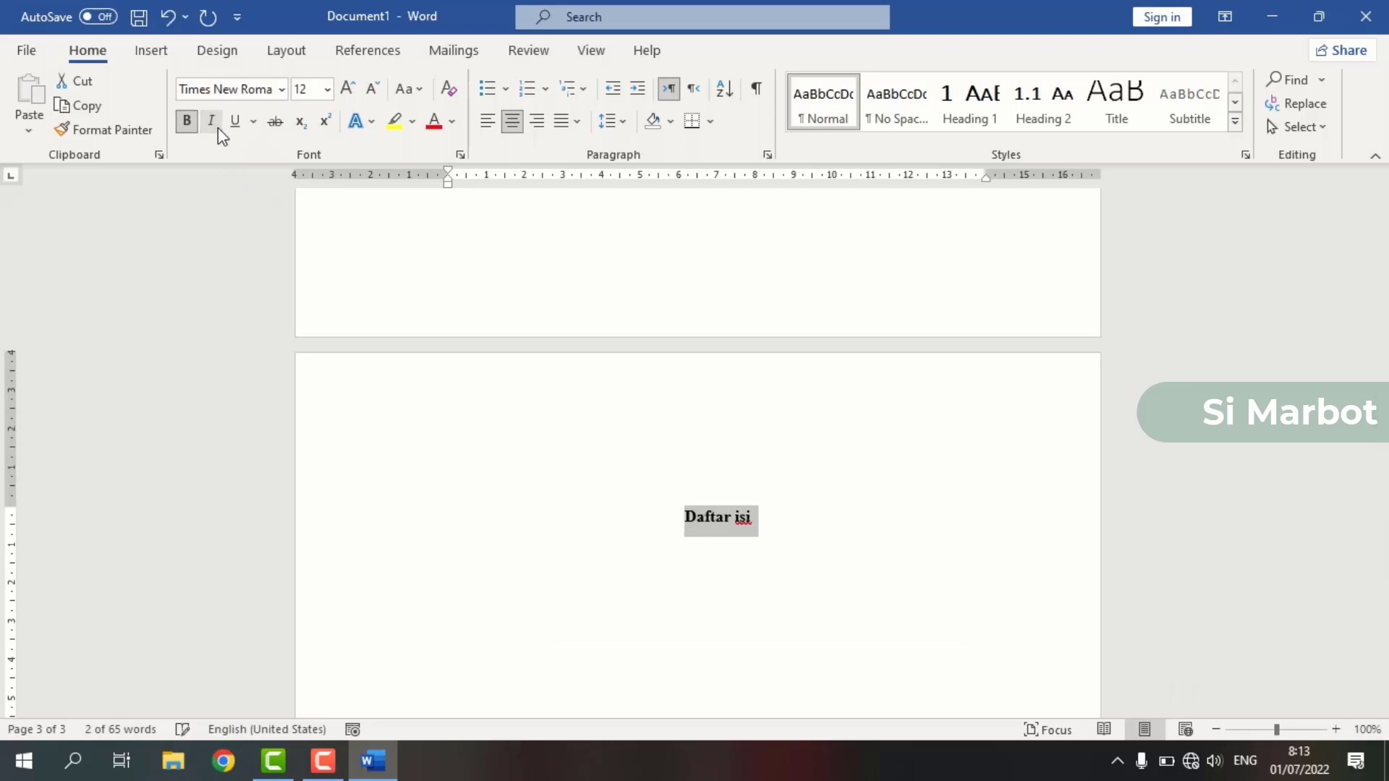
click(186, 133)
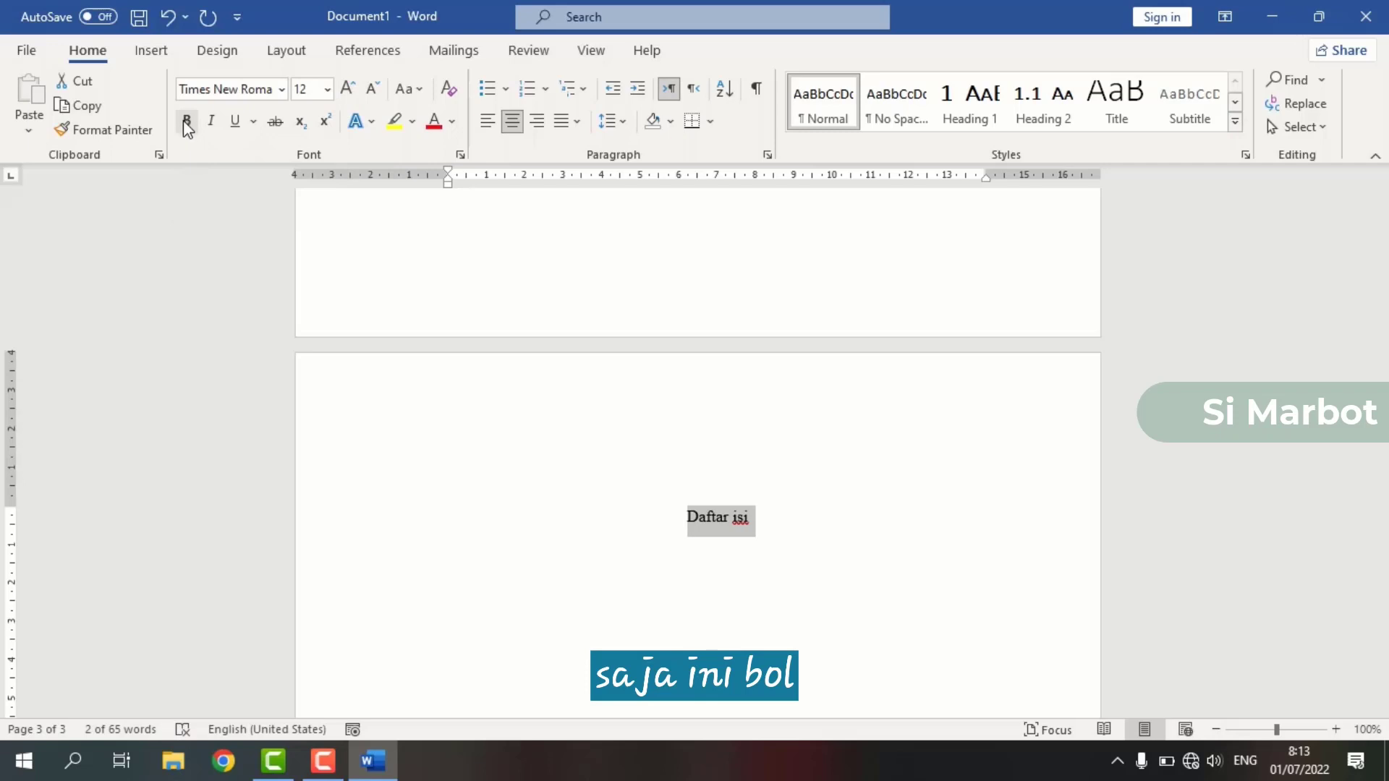
click(186, 122)
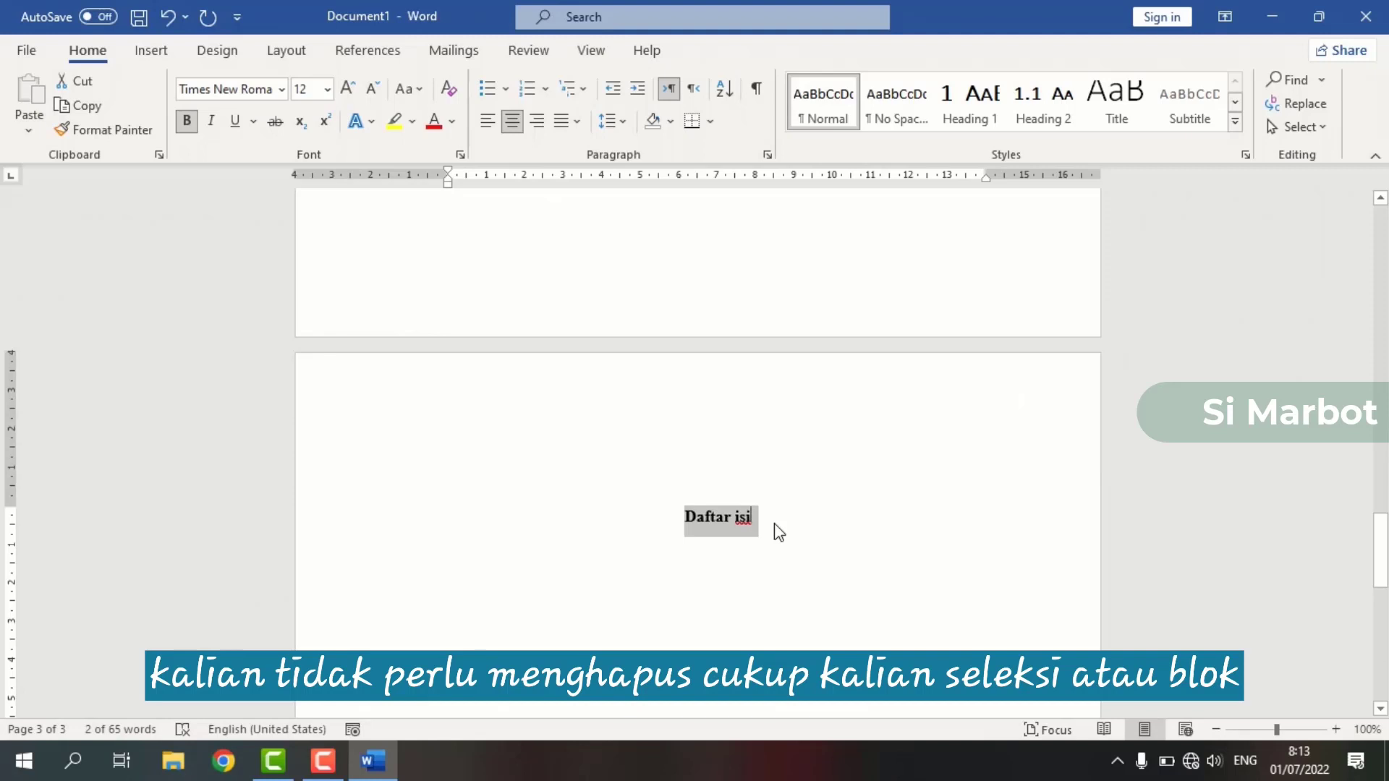
Step: Change the heading "Daftar isi" on page 3 to UPPERCASE
click(752, 520)
drag(685, 518, 756, 518)
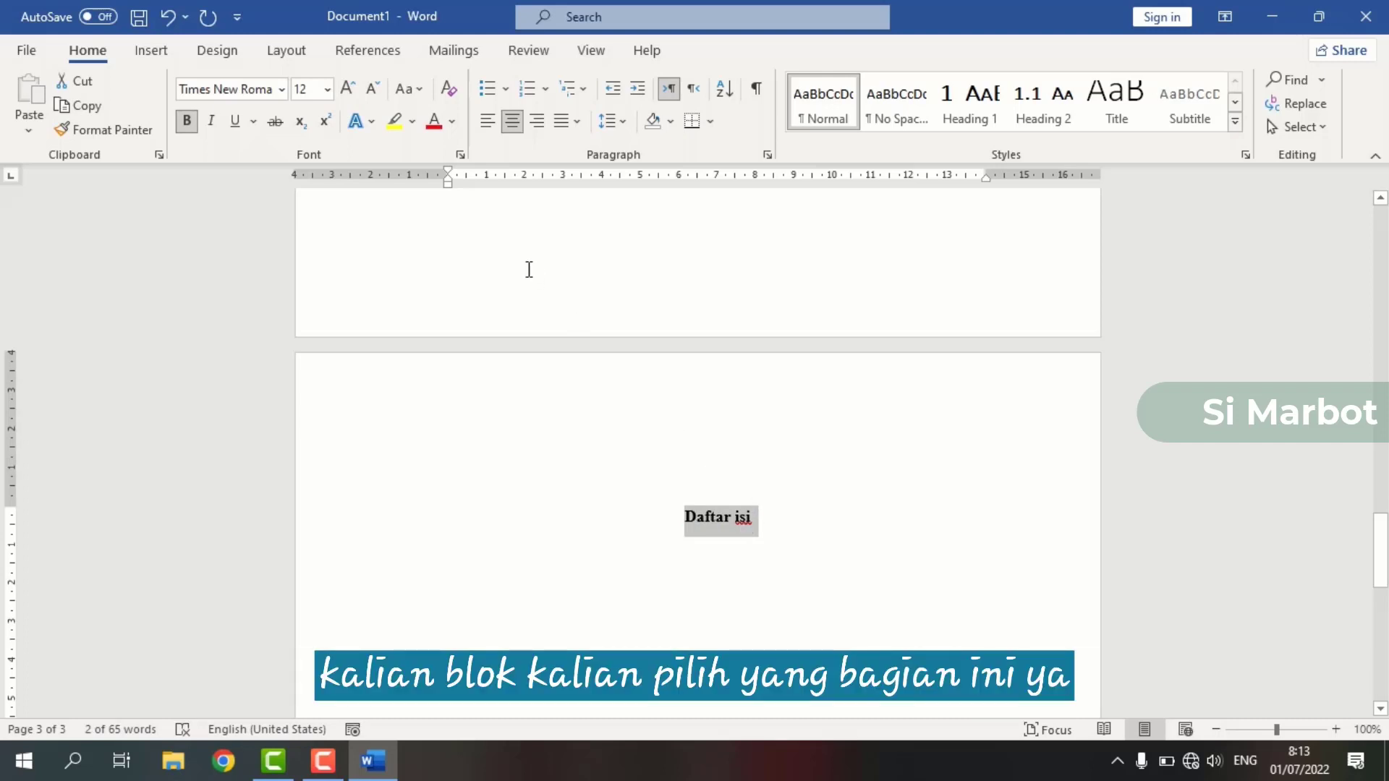
click(425, 91)
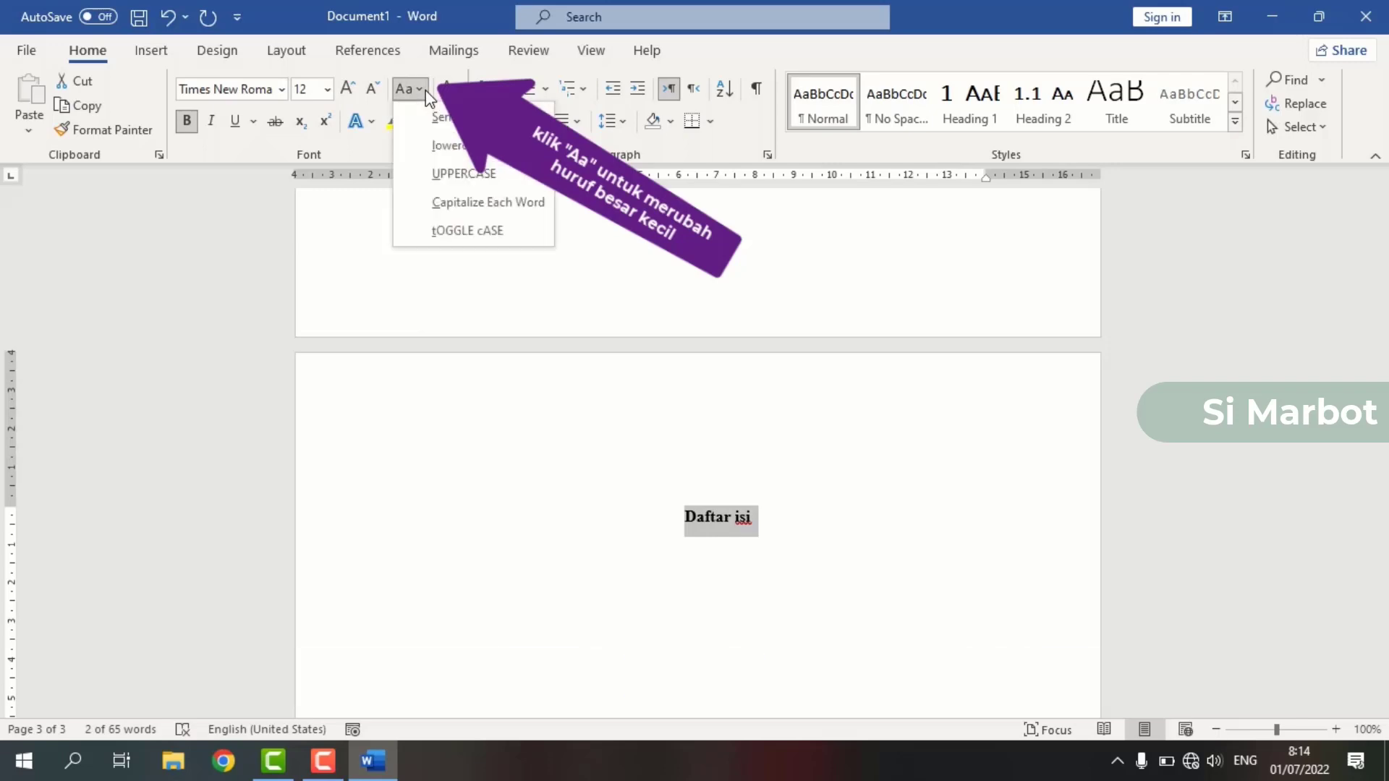
click(433, 176)
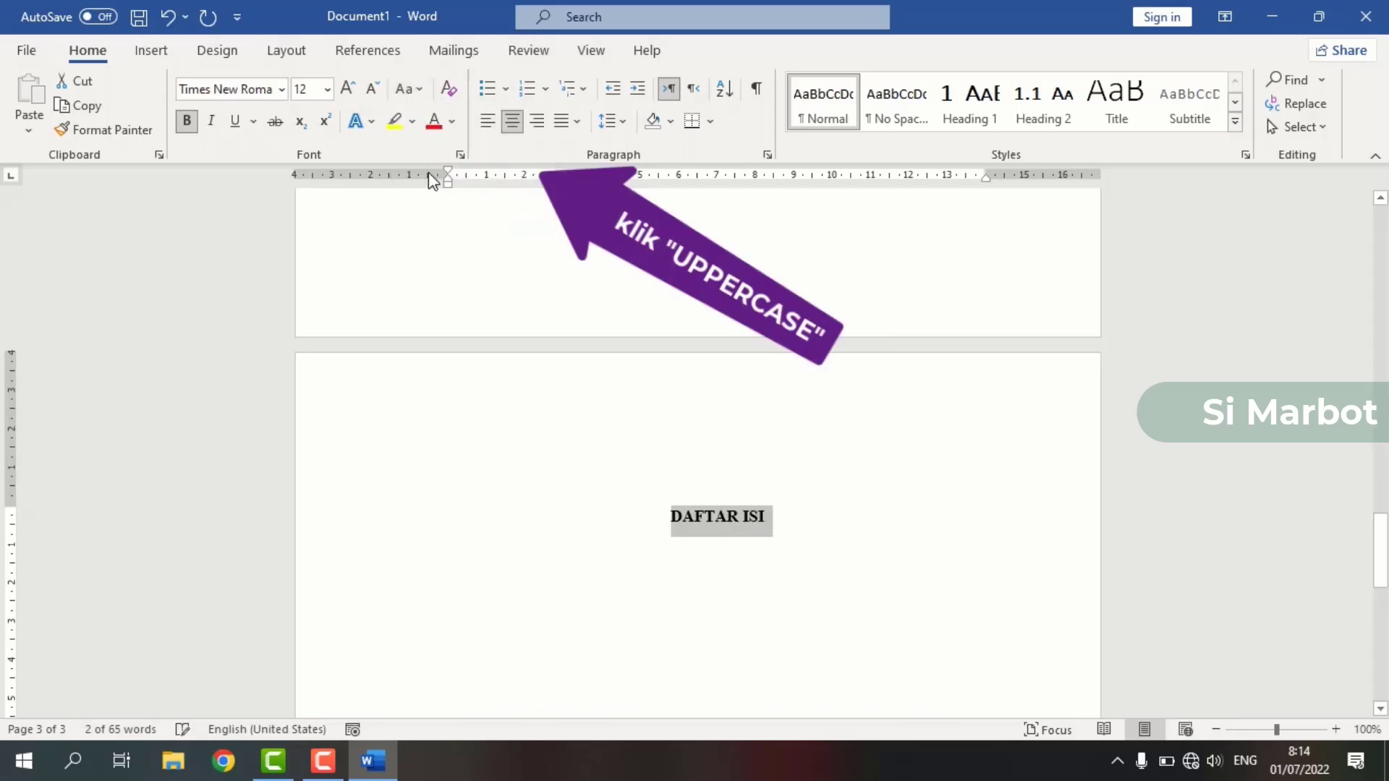
click(753, 518)
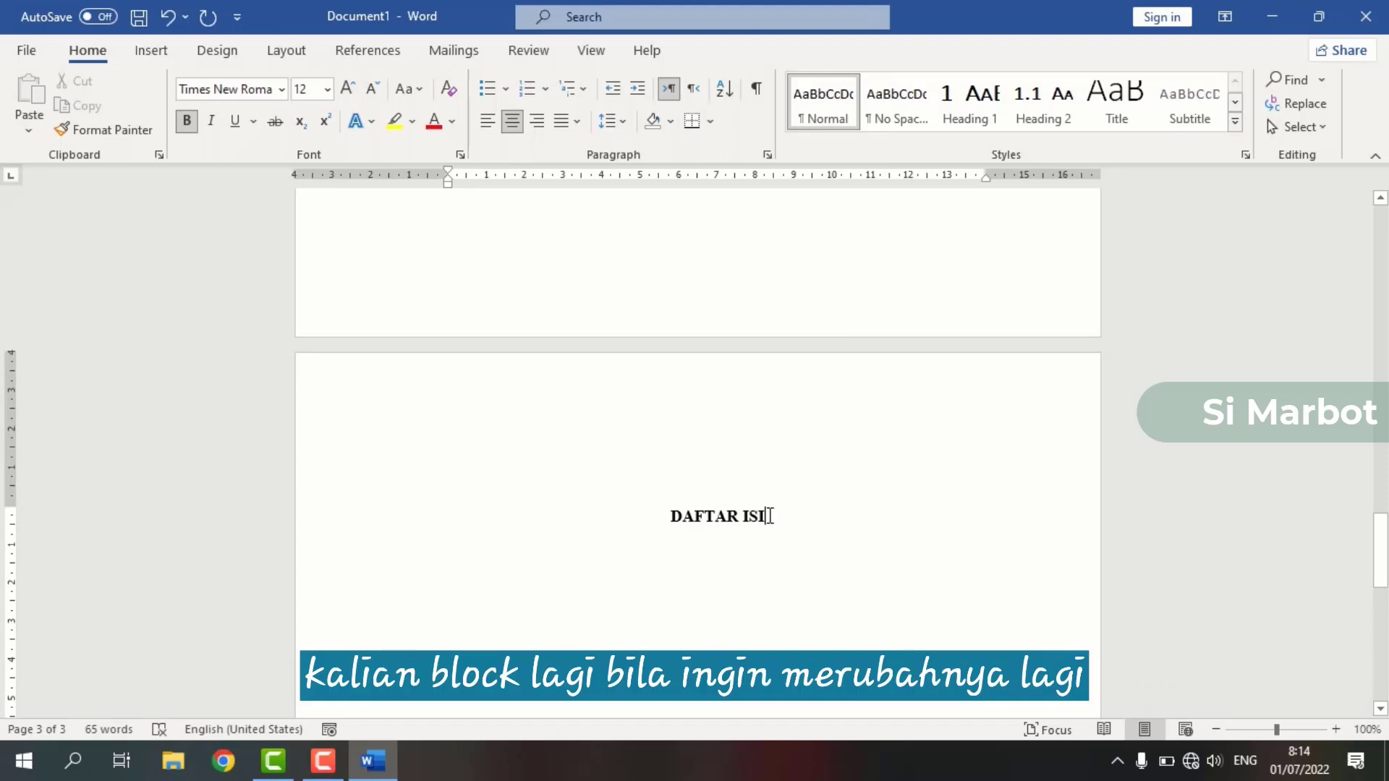
Step: Change the case of the DAFTAR ISI heading to Capitalize Each Word
drag(773, 516, 684, 518)
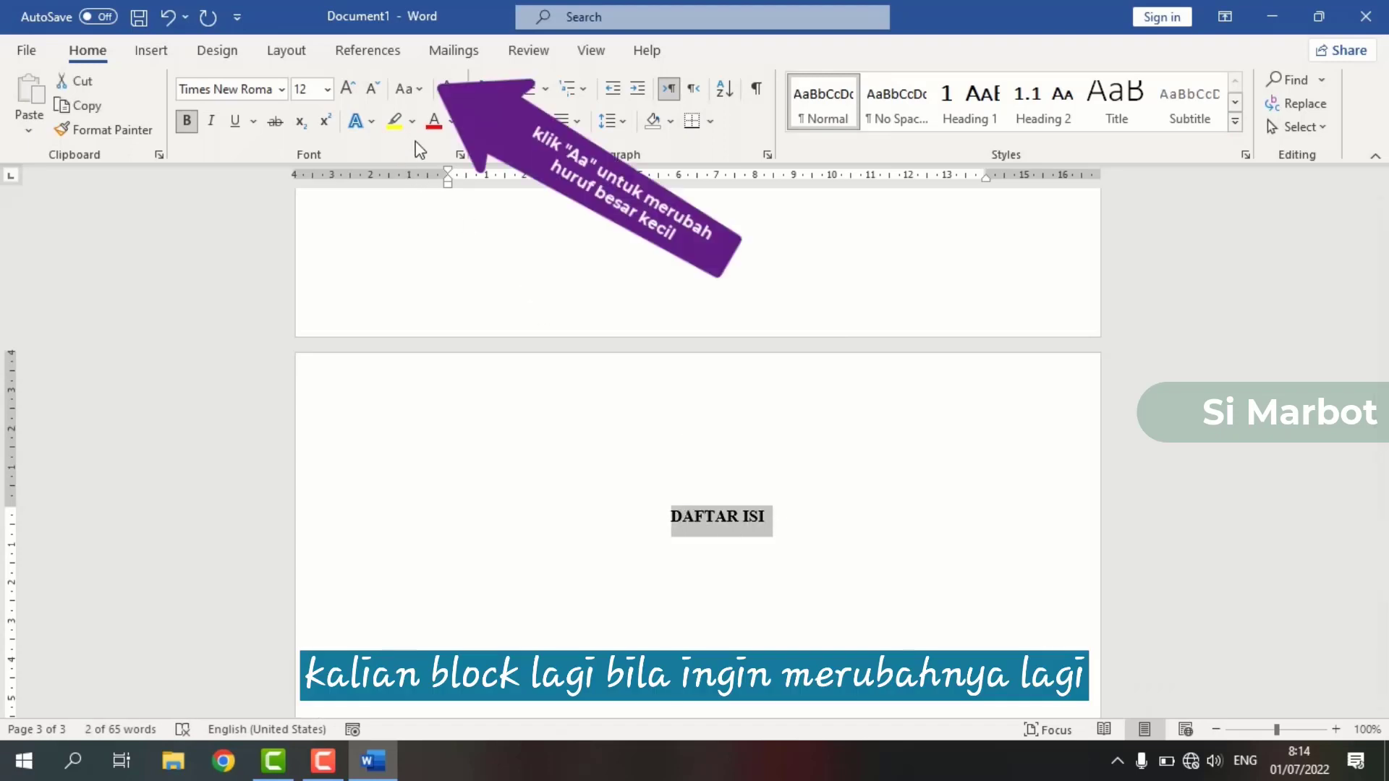
click(421, 89)
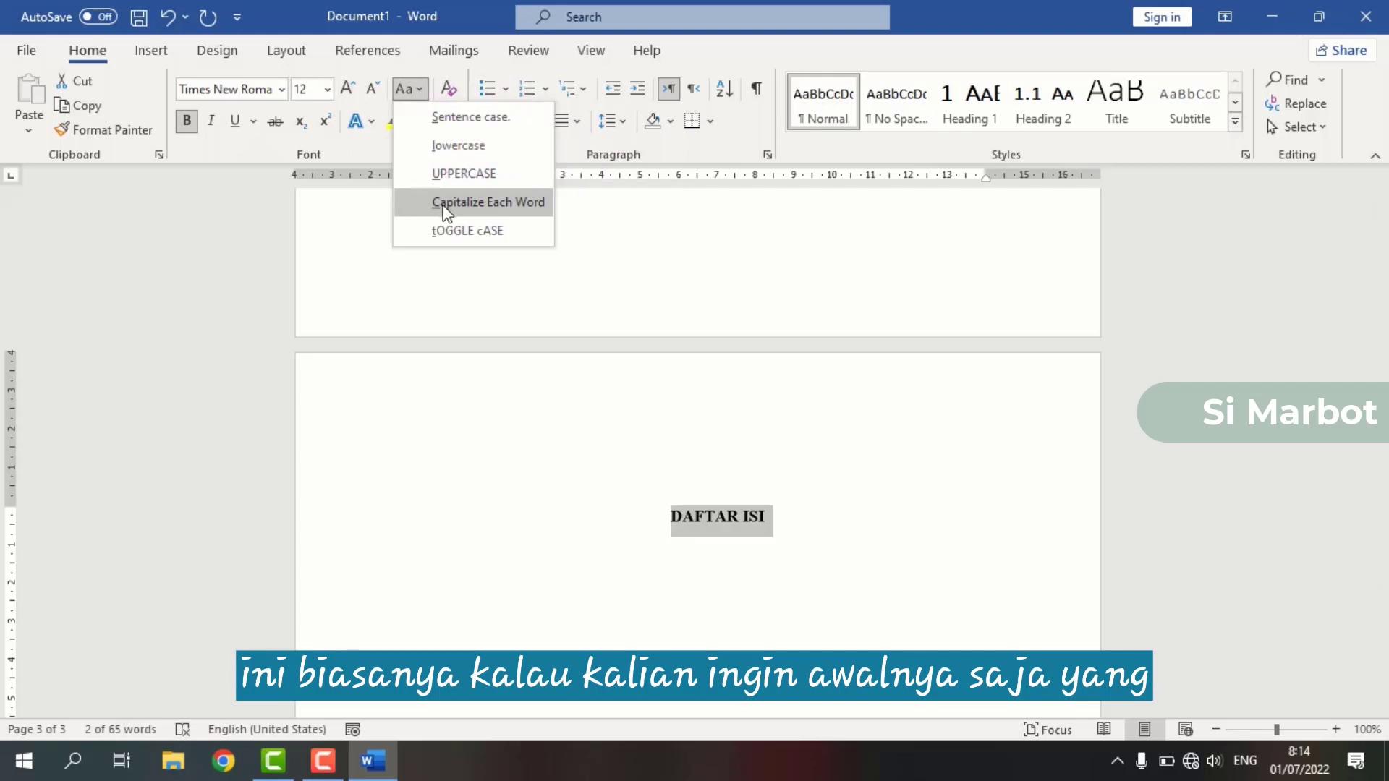
click(519, 201)
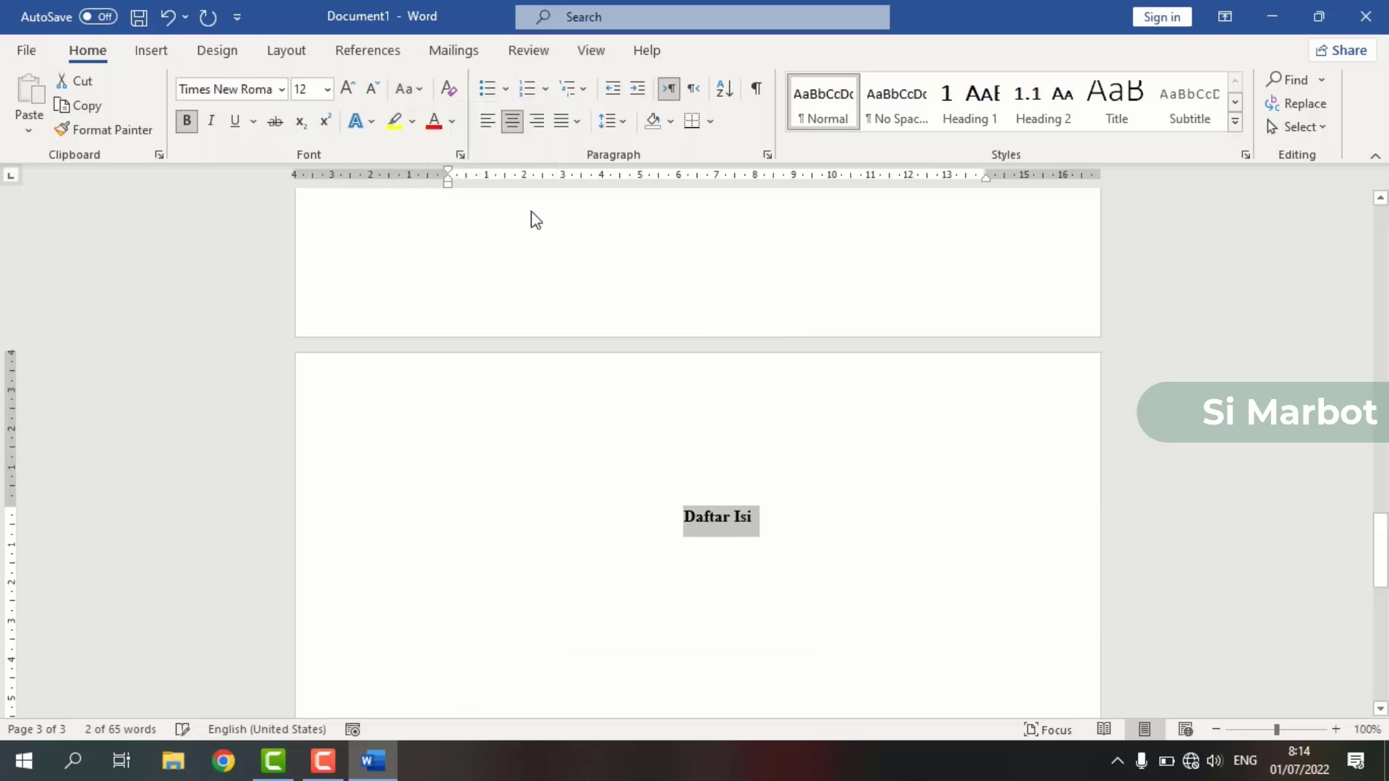
click(697, 519)
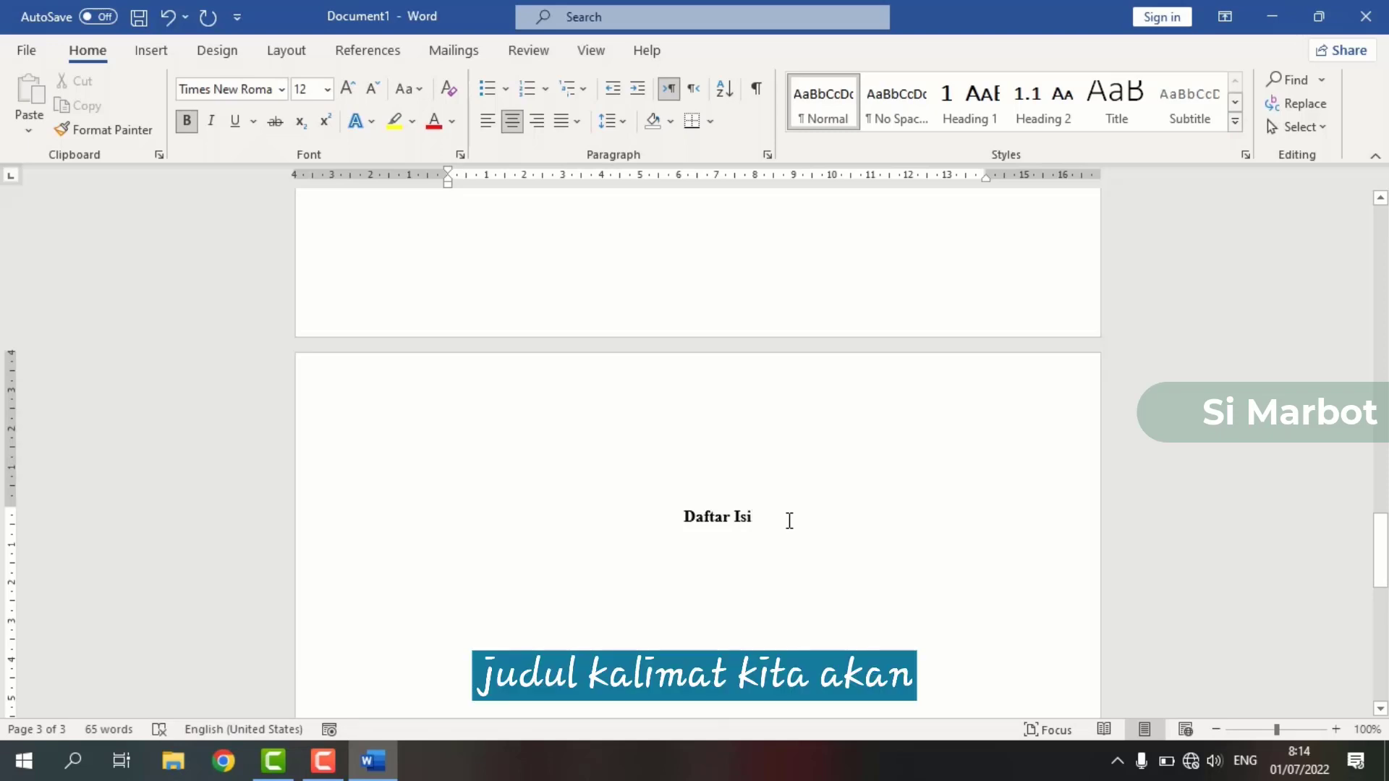
Step: Convert the "Daftar Isi" heading back to UPPERCASE
drag(789, 521, 691, 521)
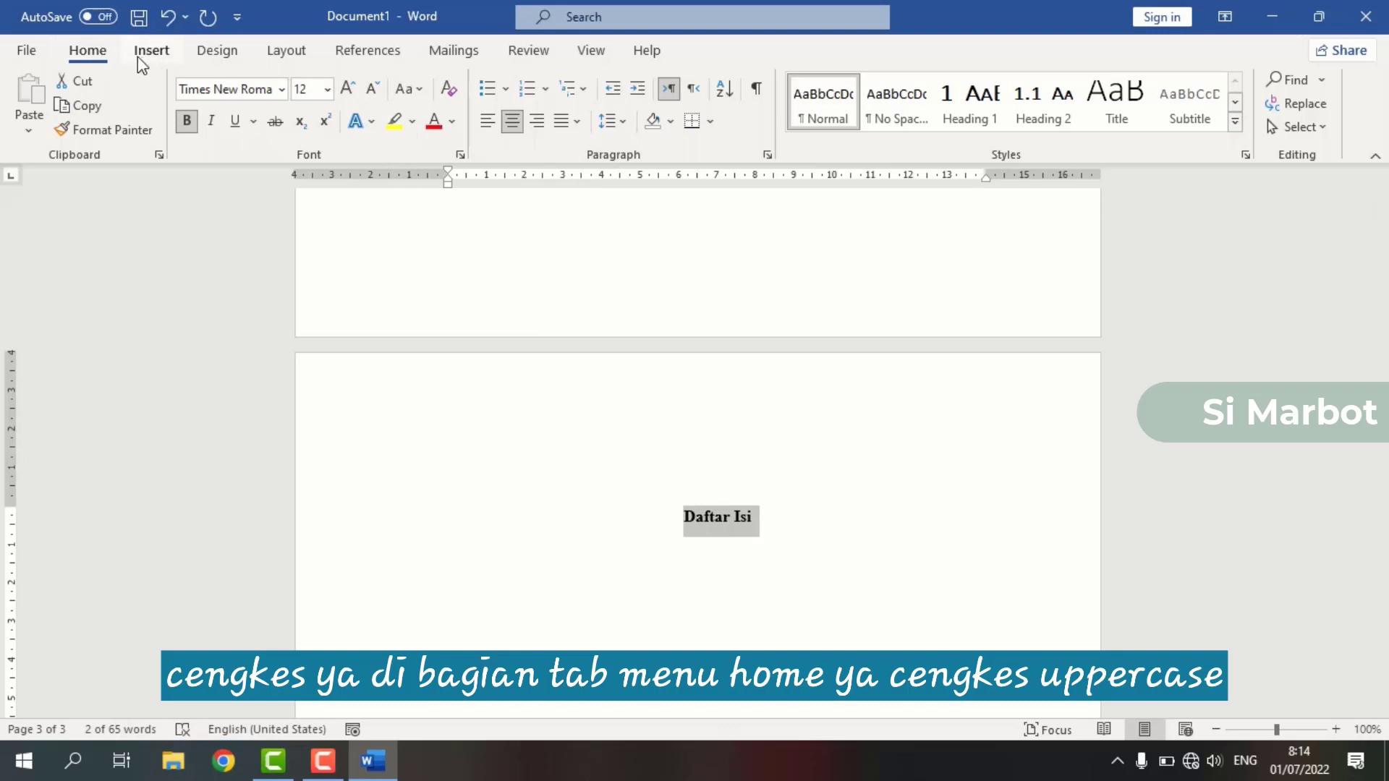
click(398, 98)
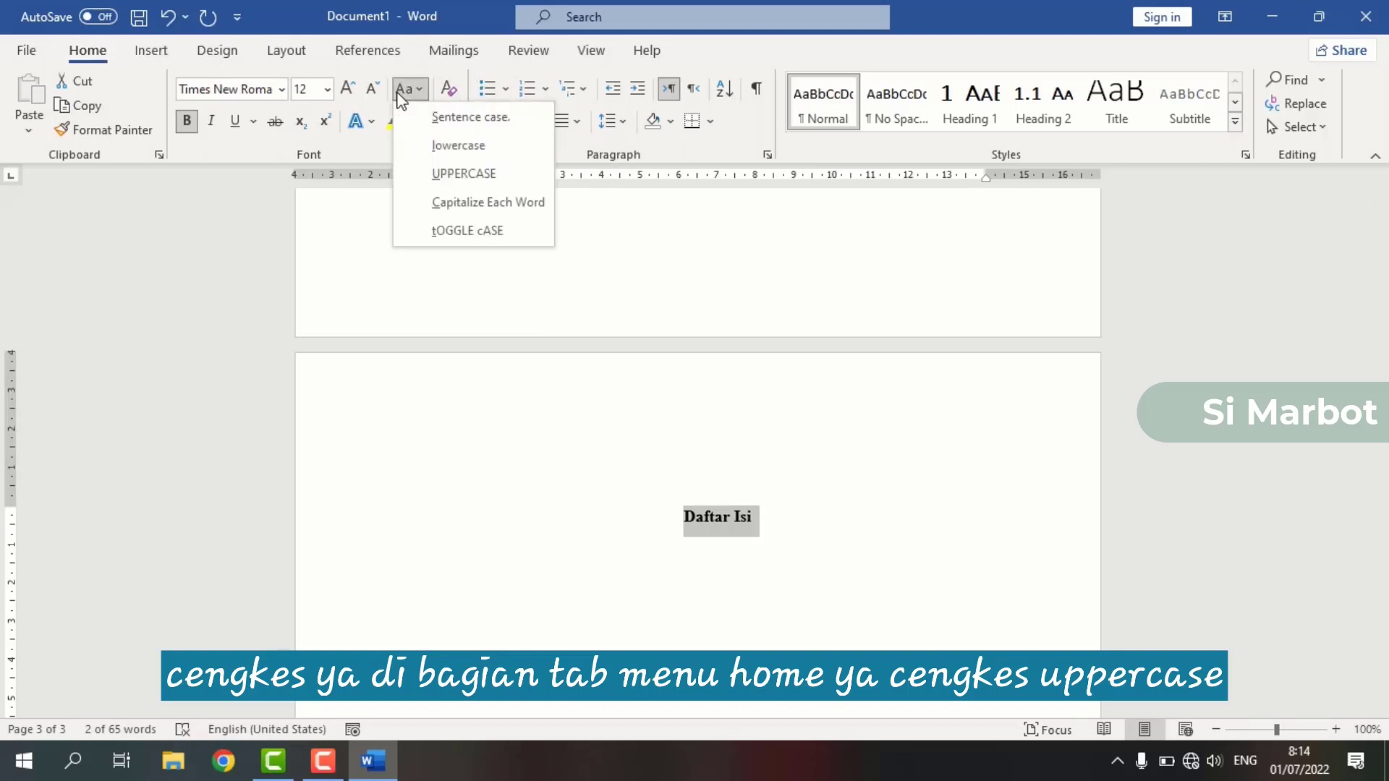
click(463, 174)
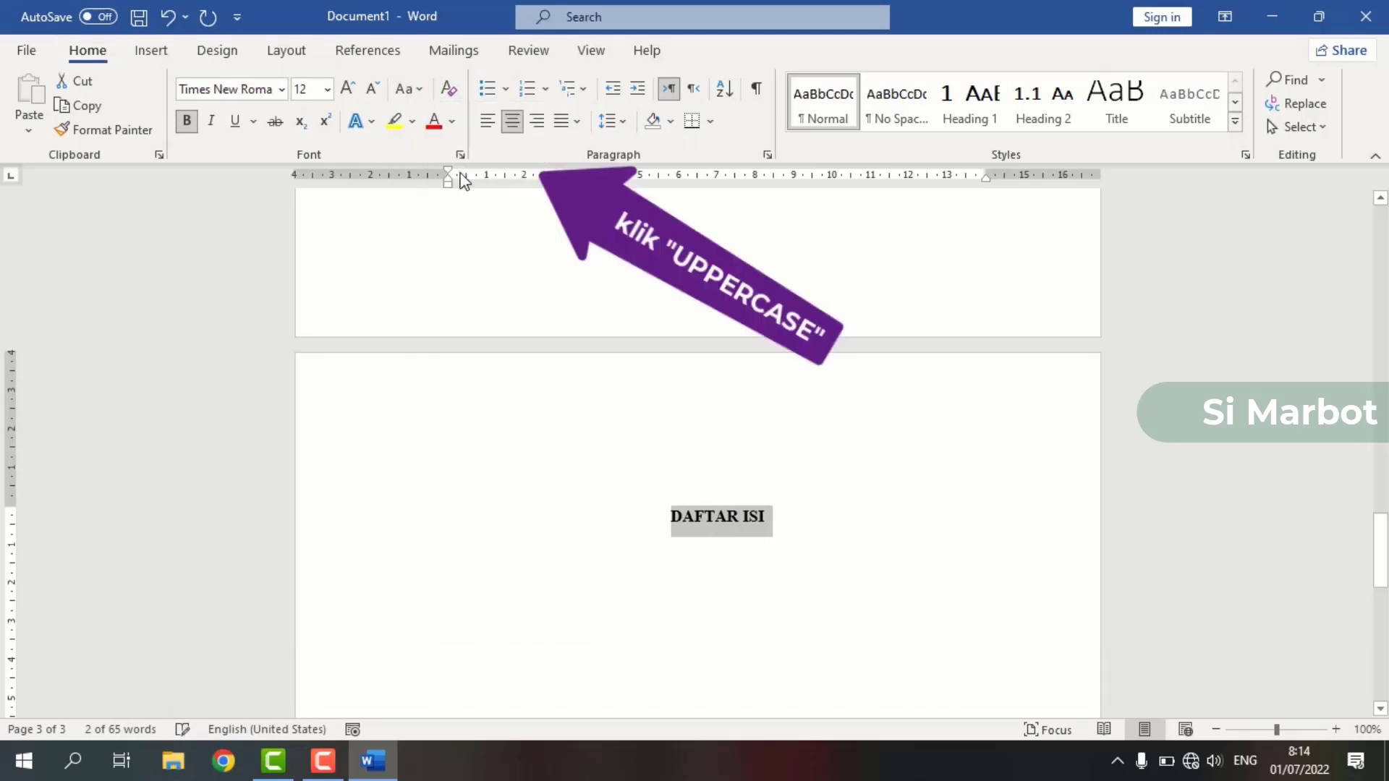
Step: Add the entries "Judul" and "Kata pengantar" on separate lines below the DAFTAR ISI heading, leaving one blank line after the heading
click(792, 533)
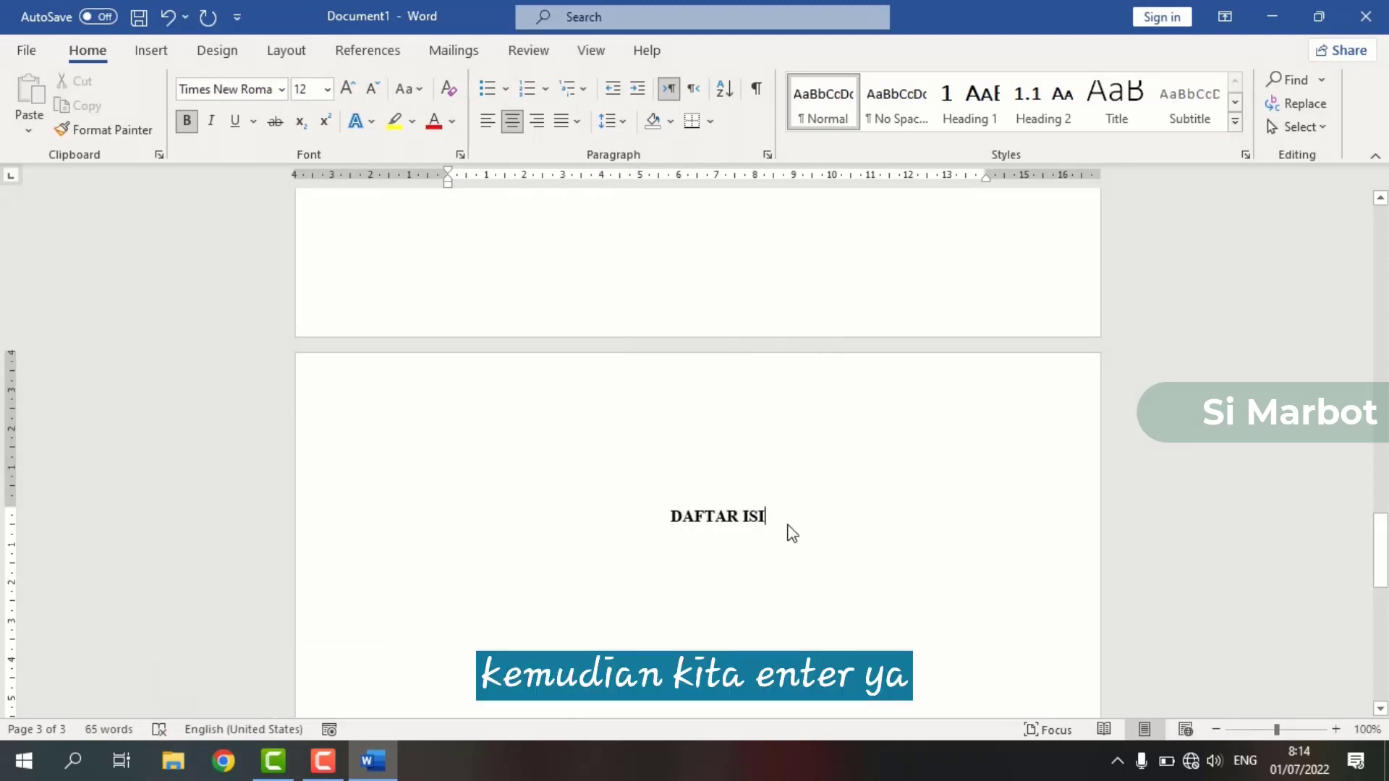
key(Return)
key(Return)
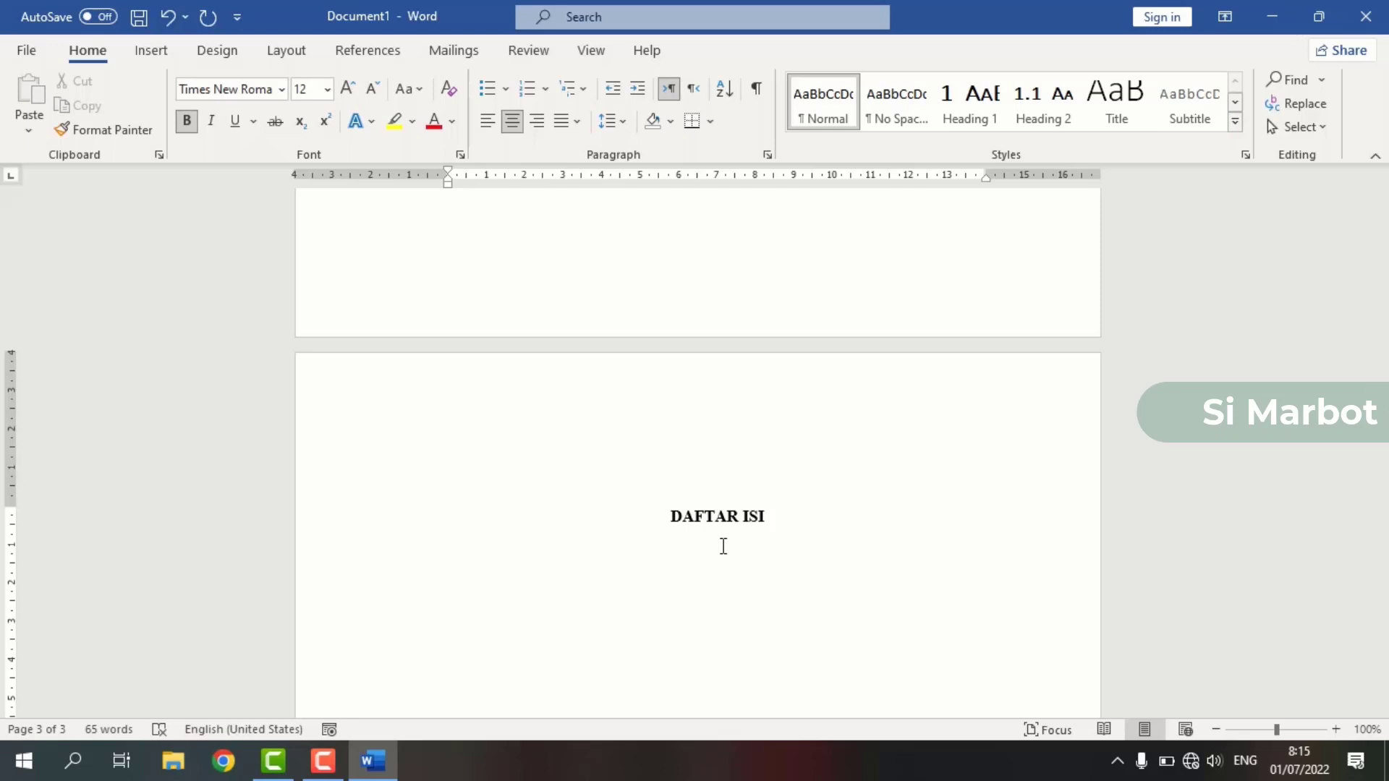
text(judl)
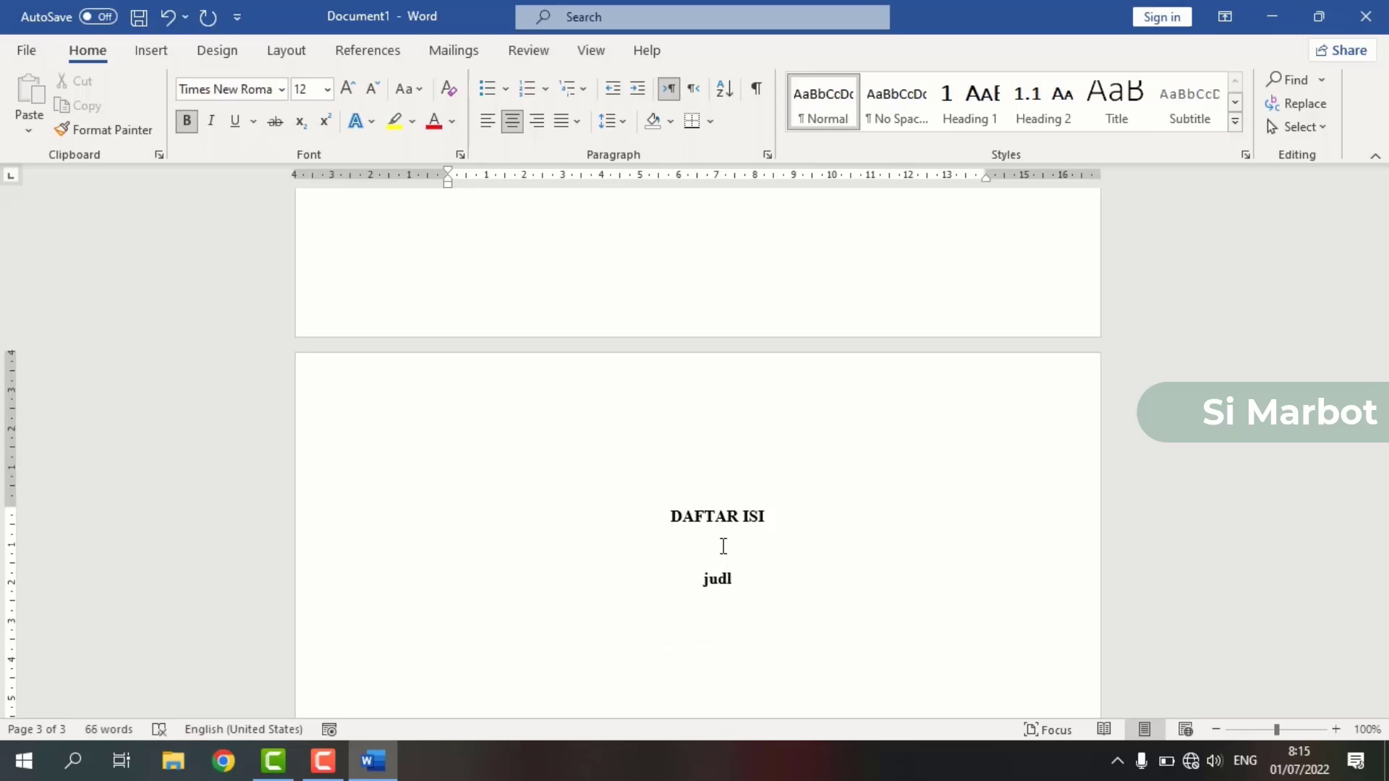
key(BackSpace)
text(ul)
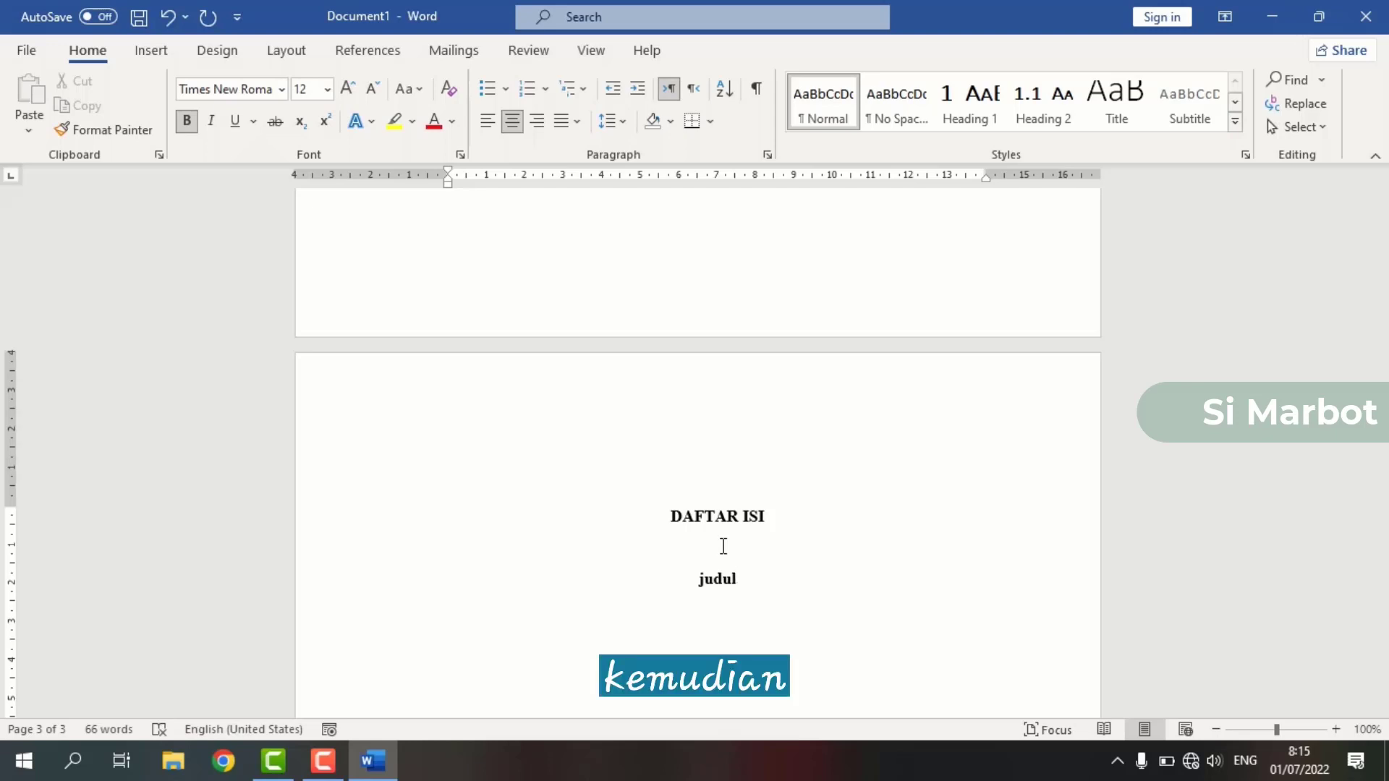
key(Return)
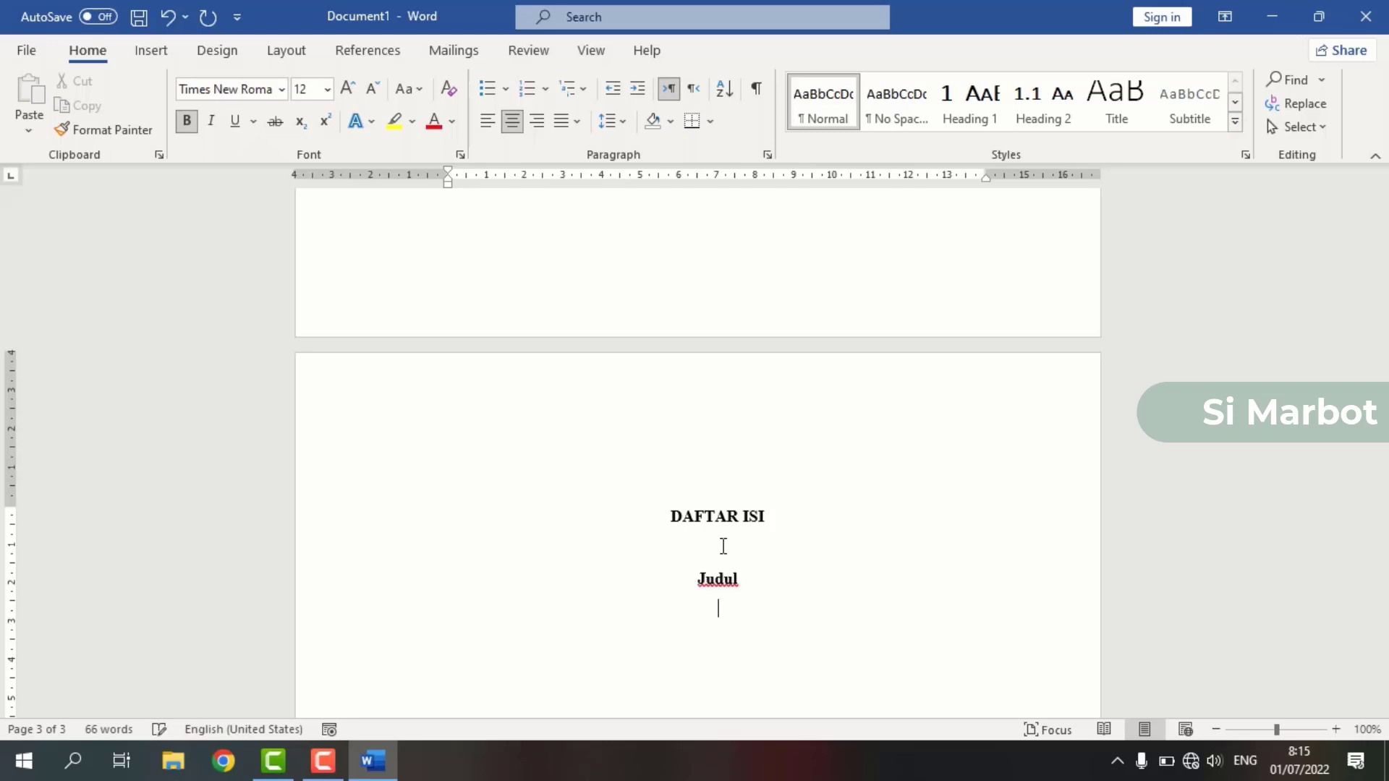
text(kata p)
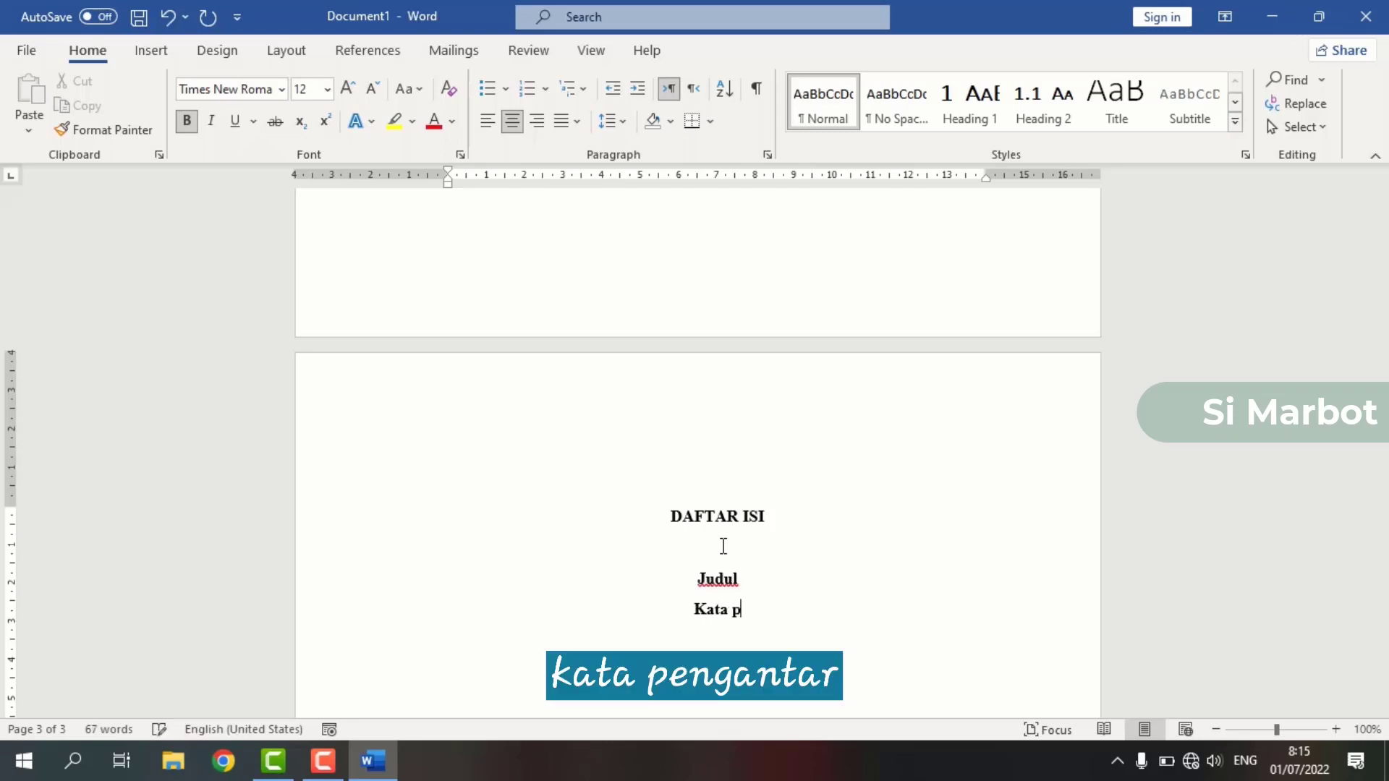
text(engantar)
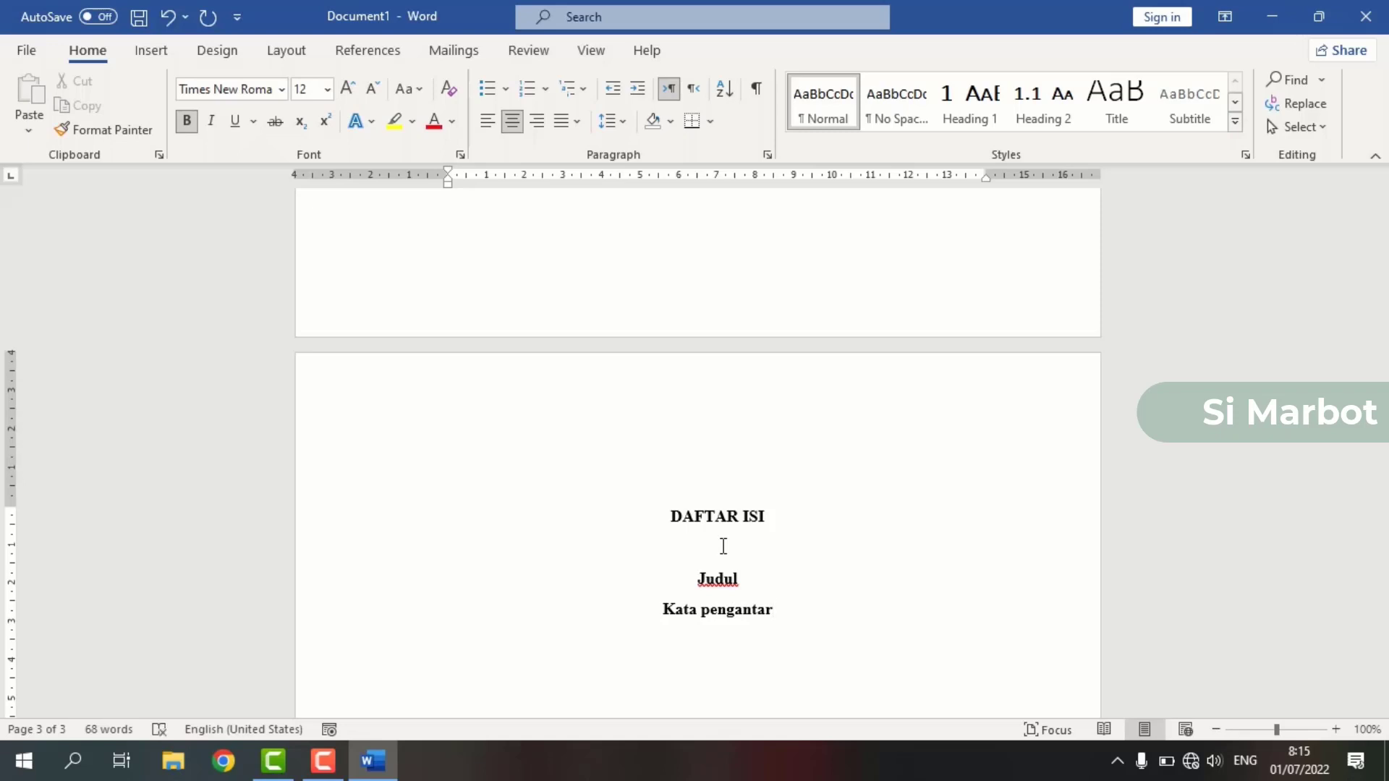
key(Return)
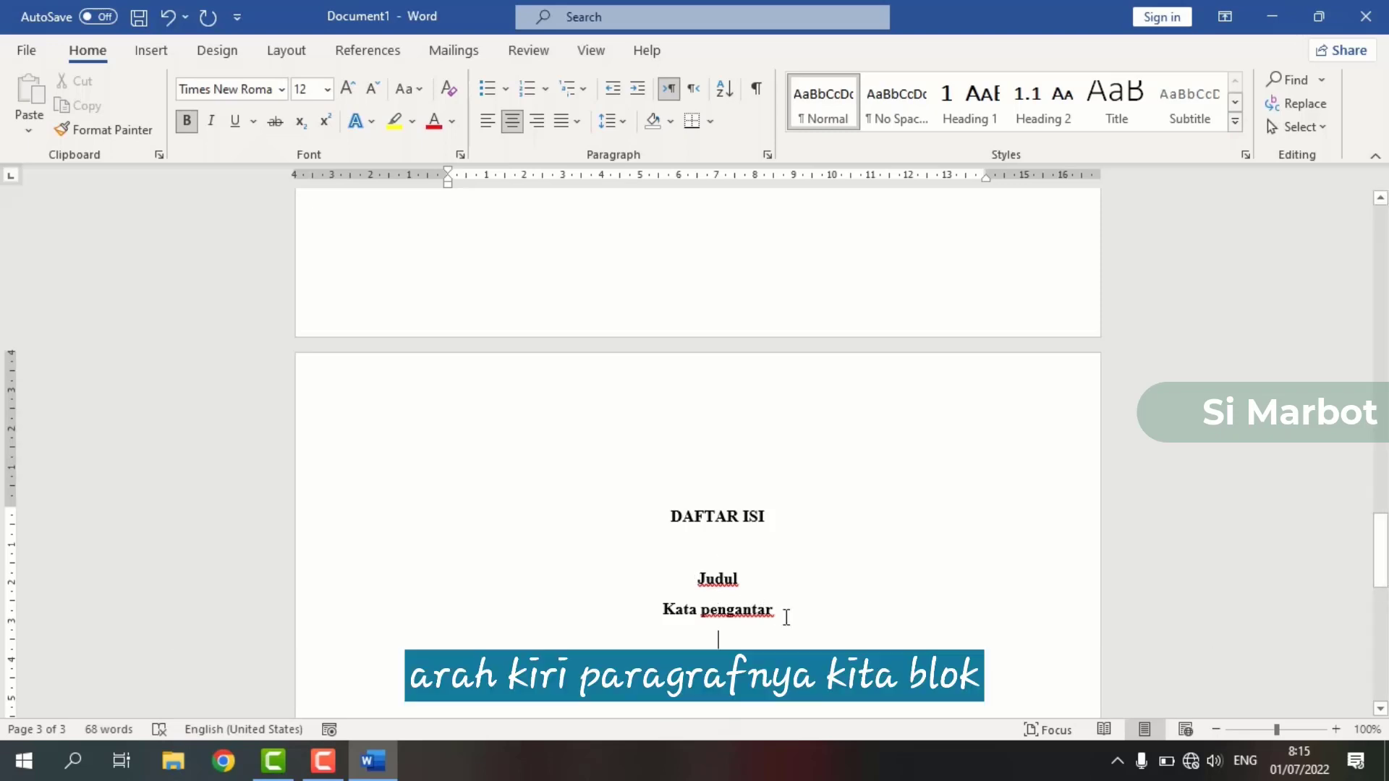
Step: Select the Judul and Kata pengantar lines without the DAFTAR ISI heading
drag(782, 615, 706, 586)
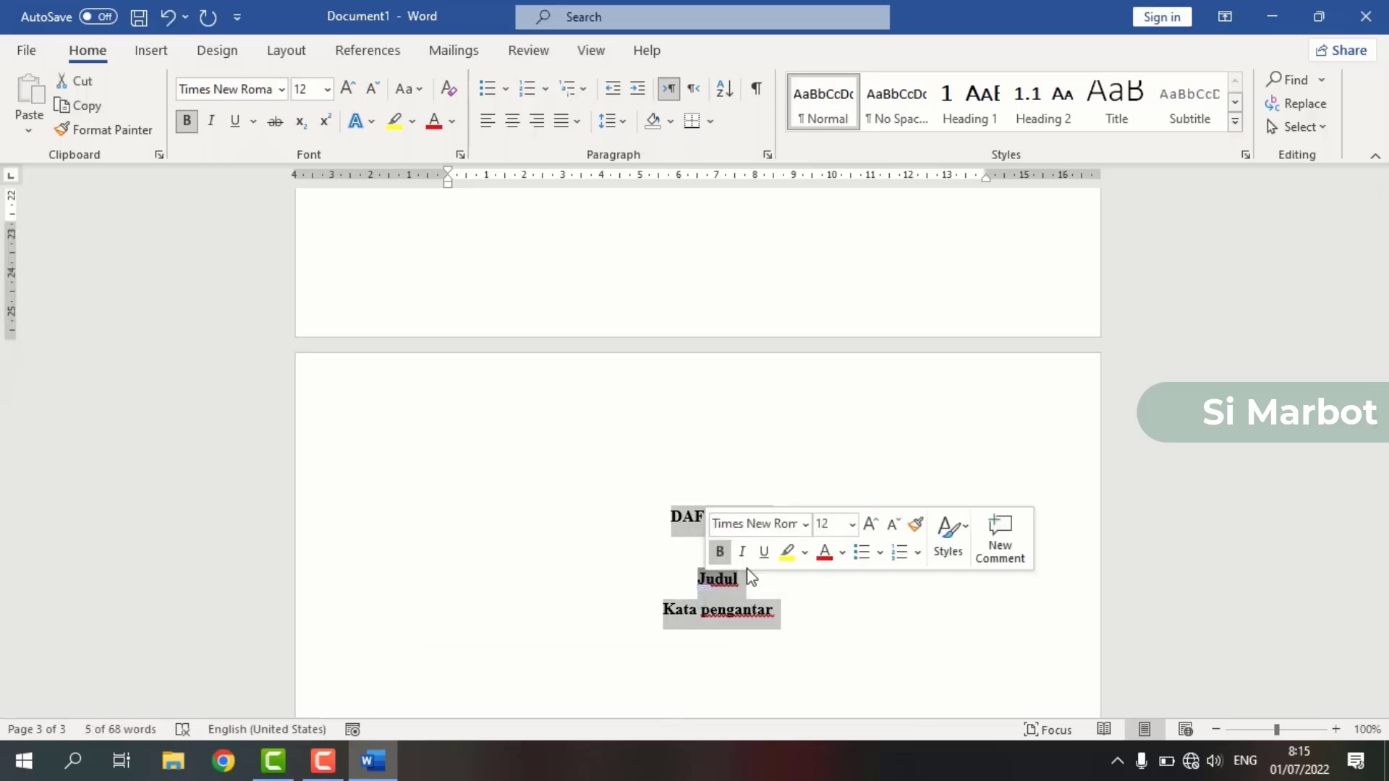
click(754, 587)
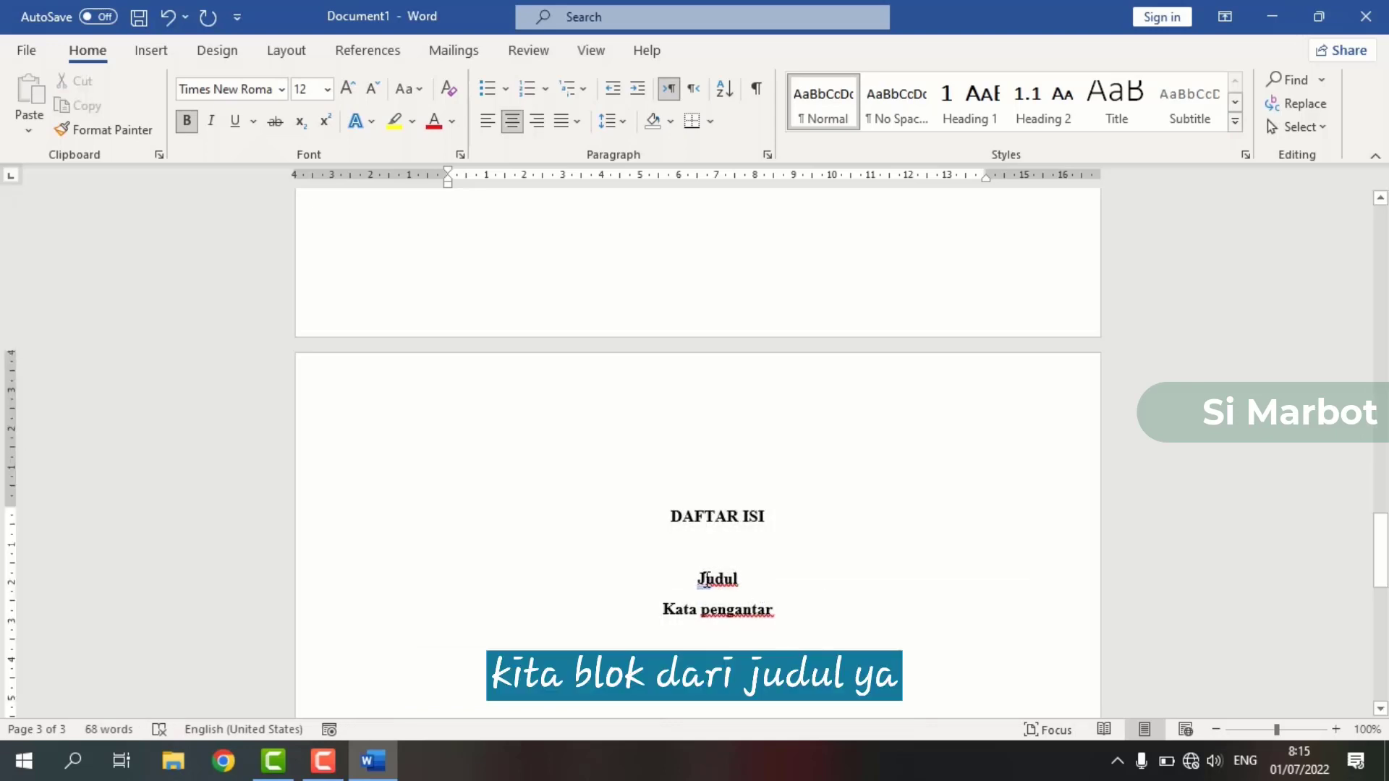
drag(699, 578, 769, 605)
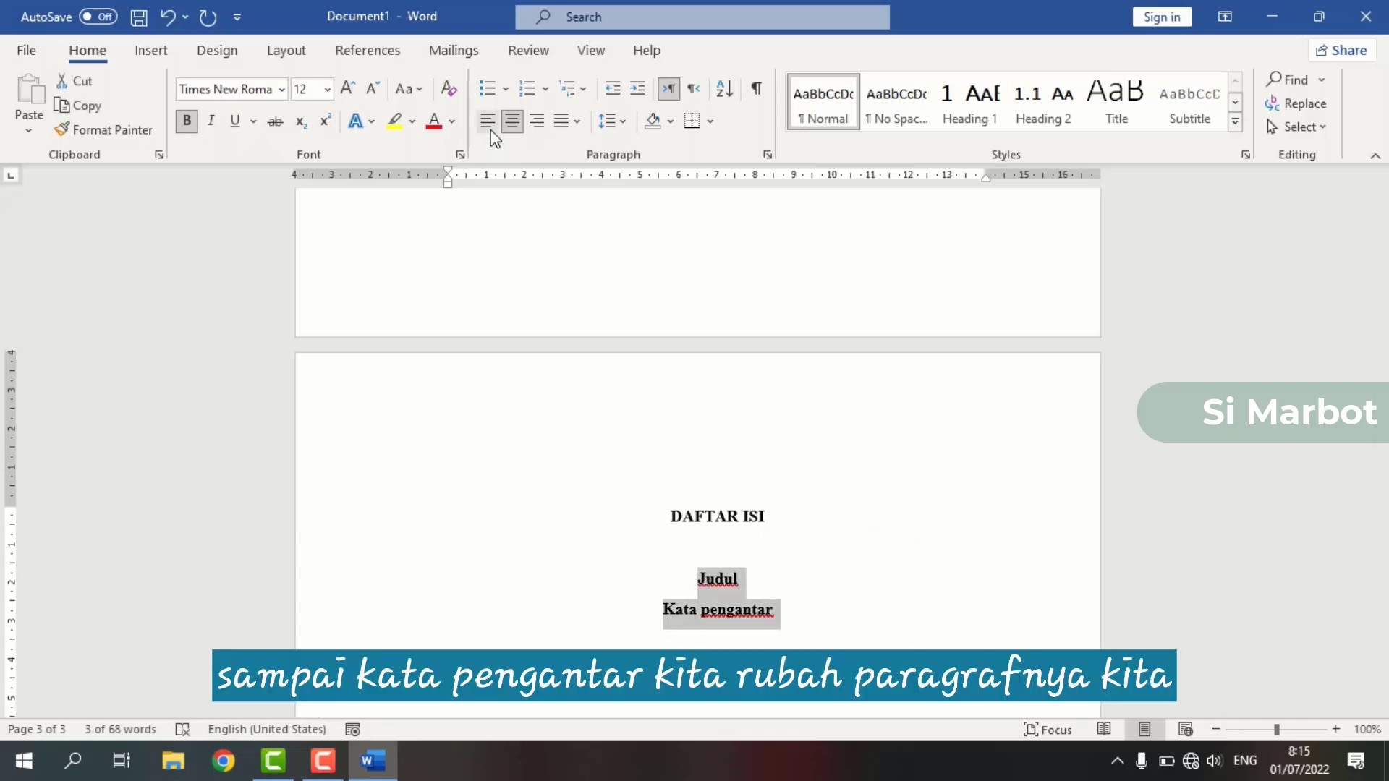
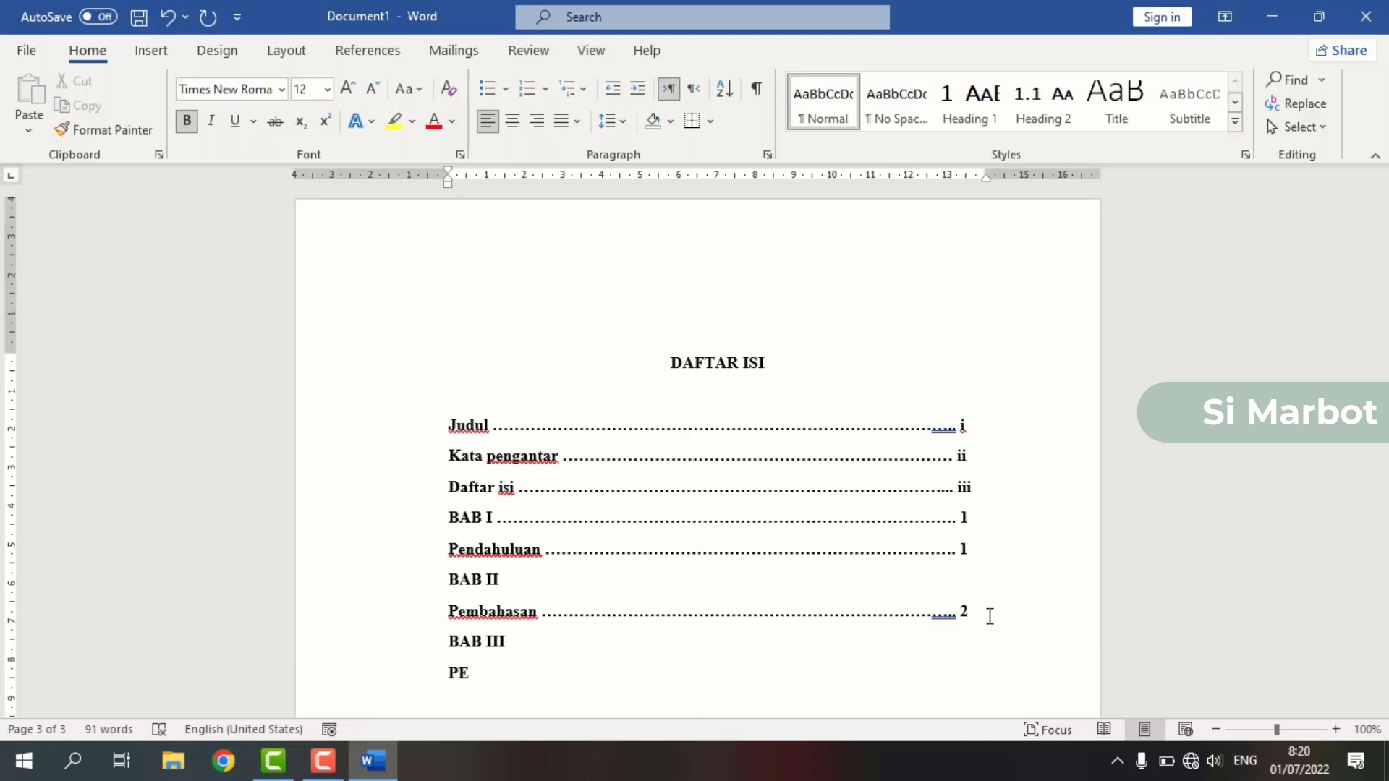
Step: Complete the entry under BAB III as "PENUTUP" and change its case to Capitalize Each Word
text(NUTUP)
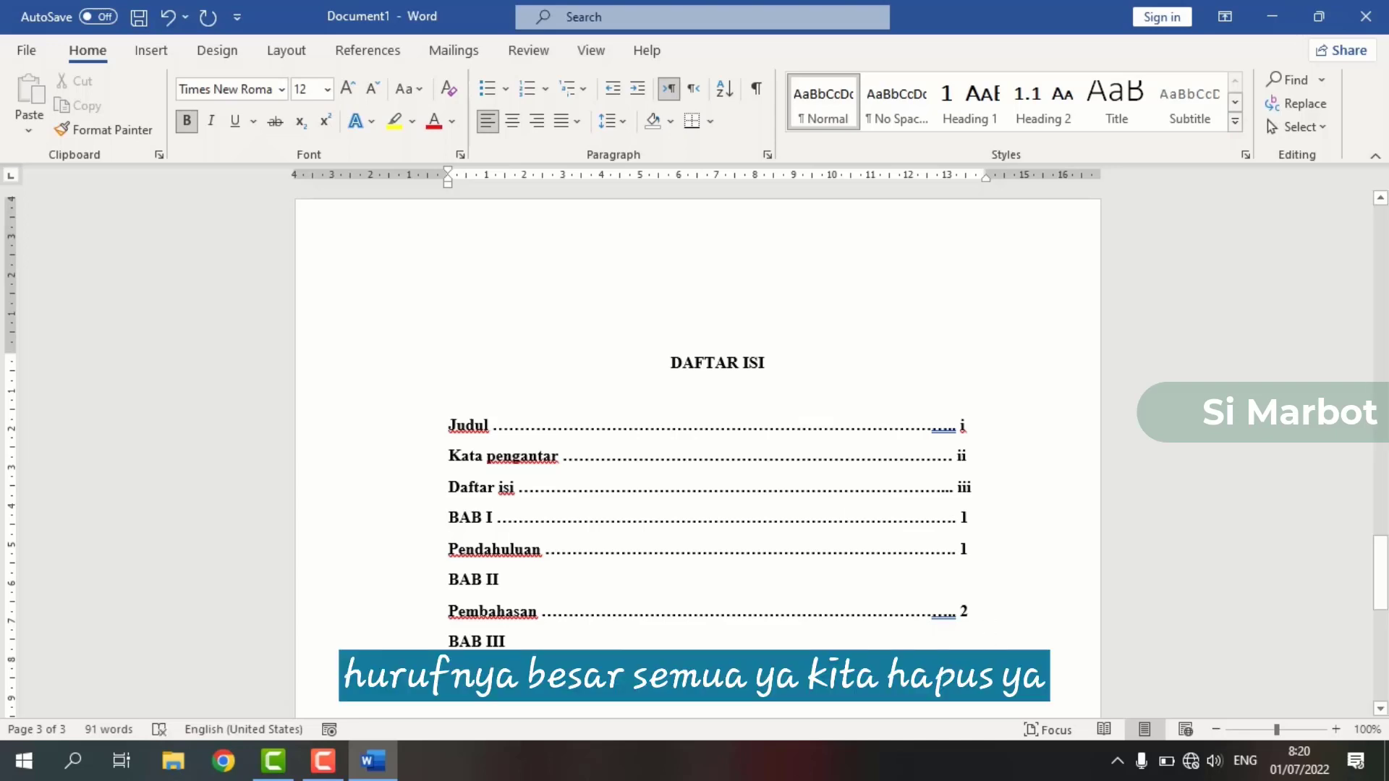
drag(538, 674, 448, 676)
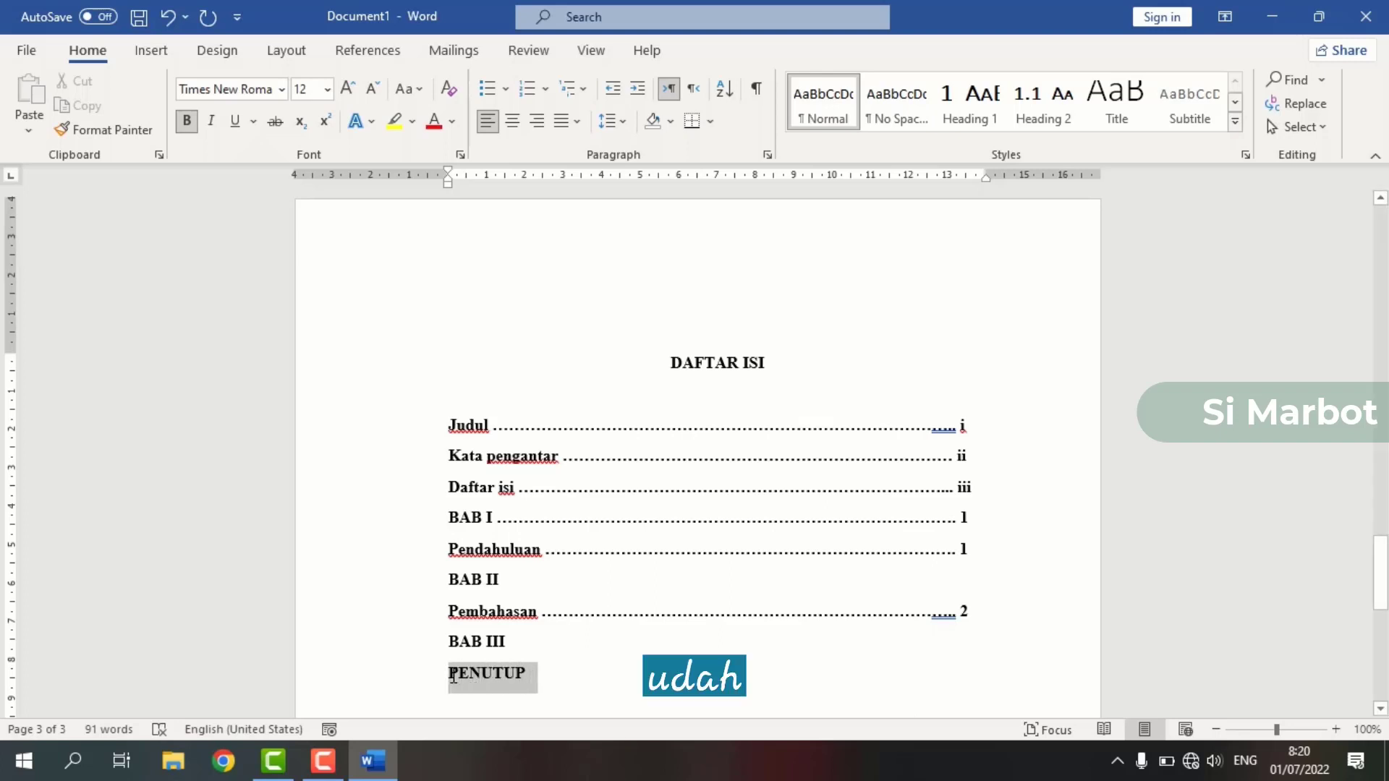
click(409, 91)
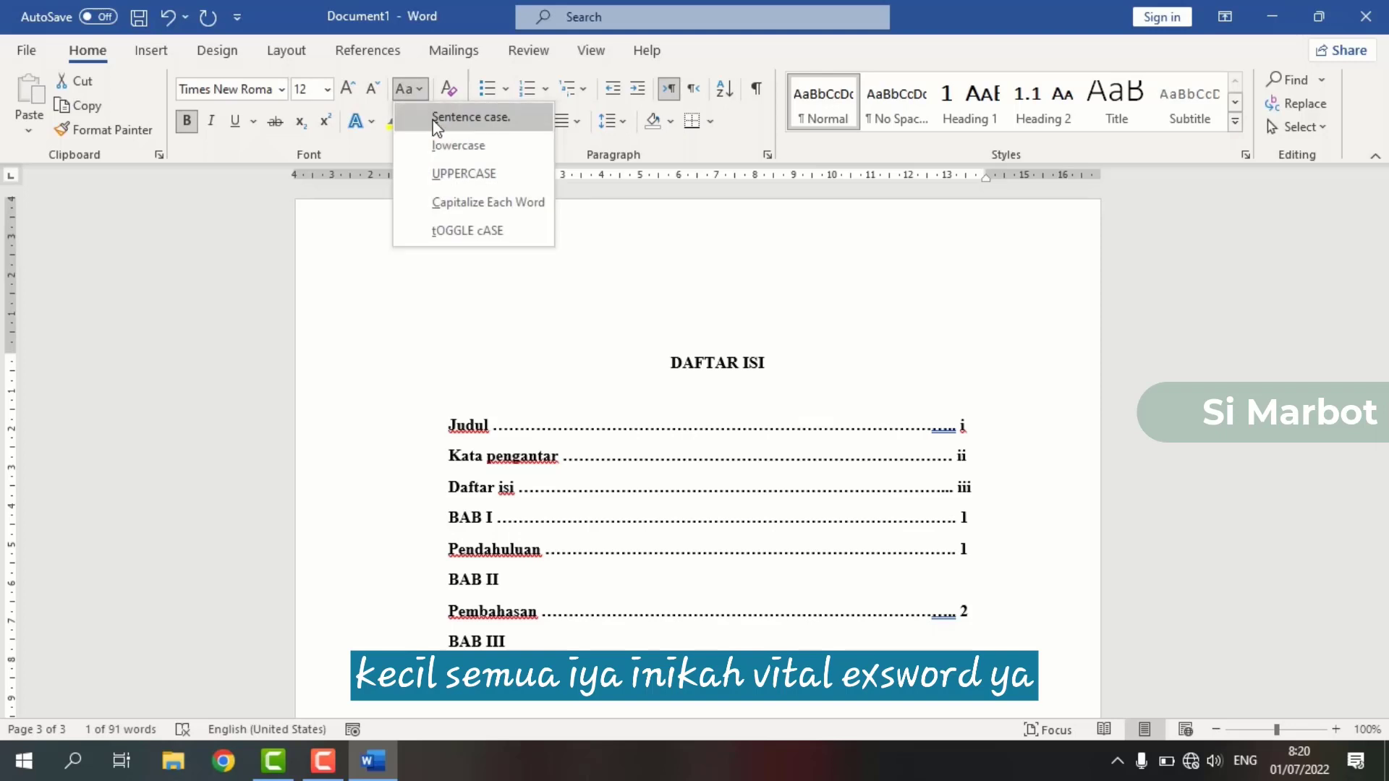
click(478, 206)
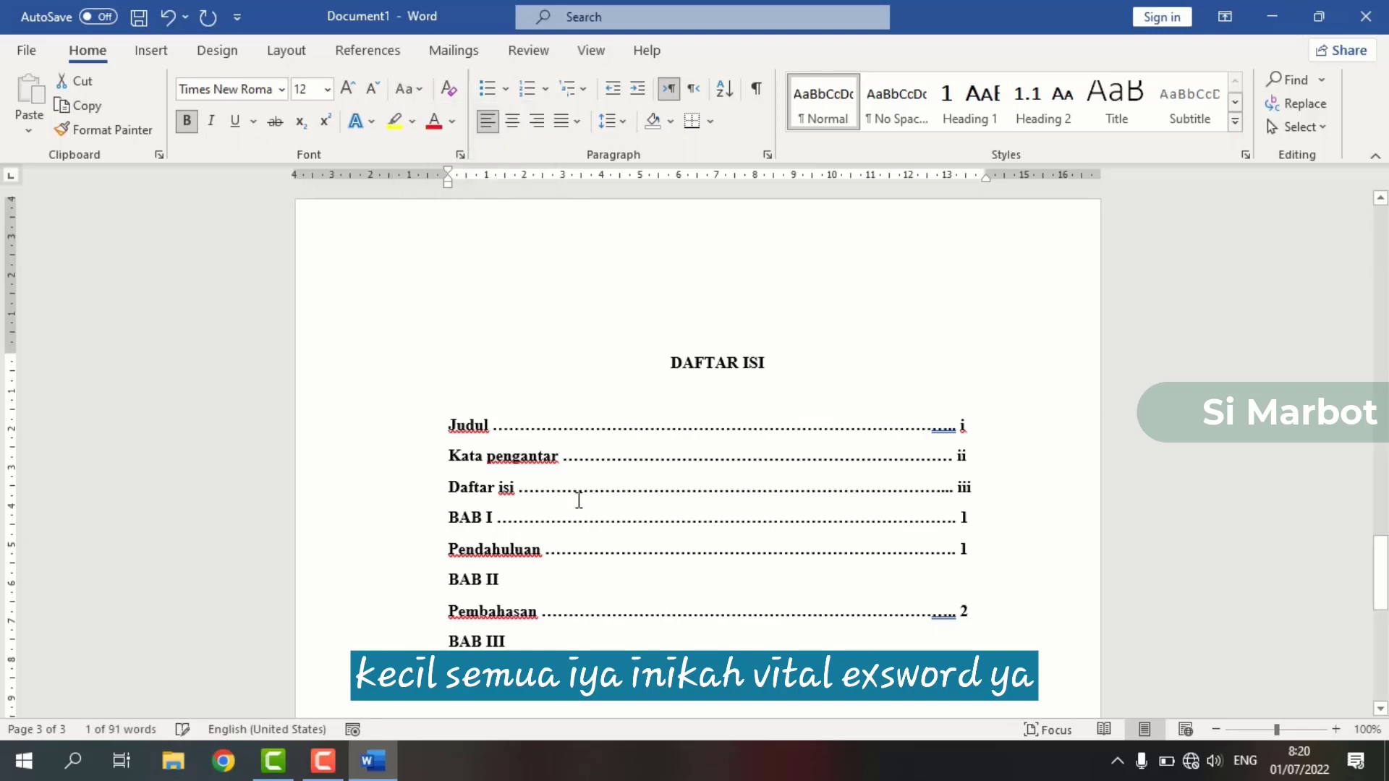
Step: Add a line of dots up to the page-number column and the page number 4 after the Penutup entry
click(553, 676)
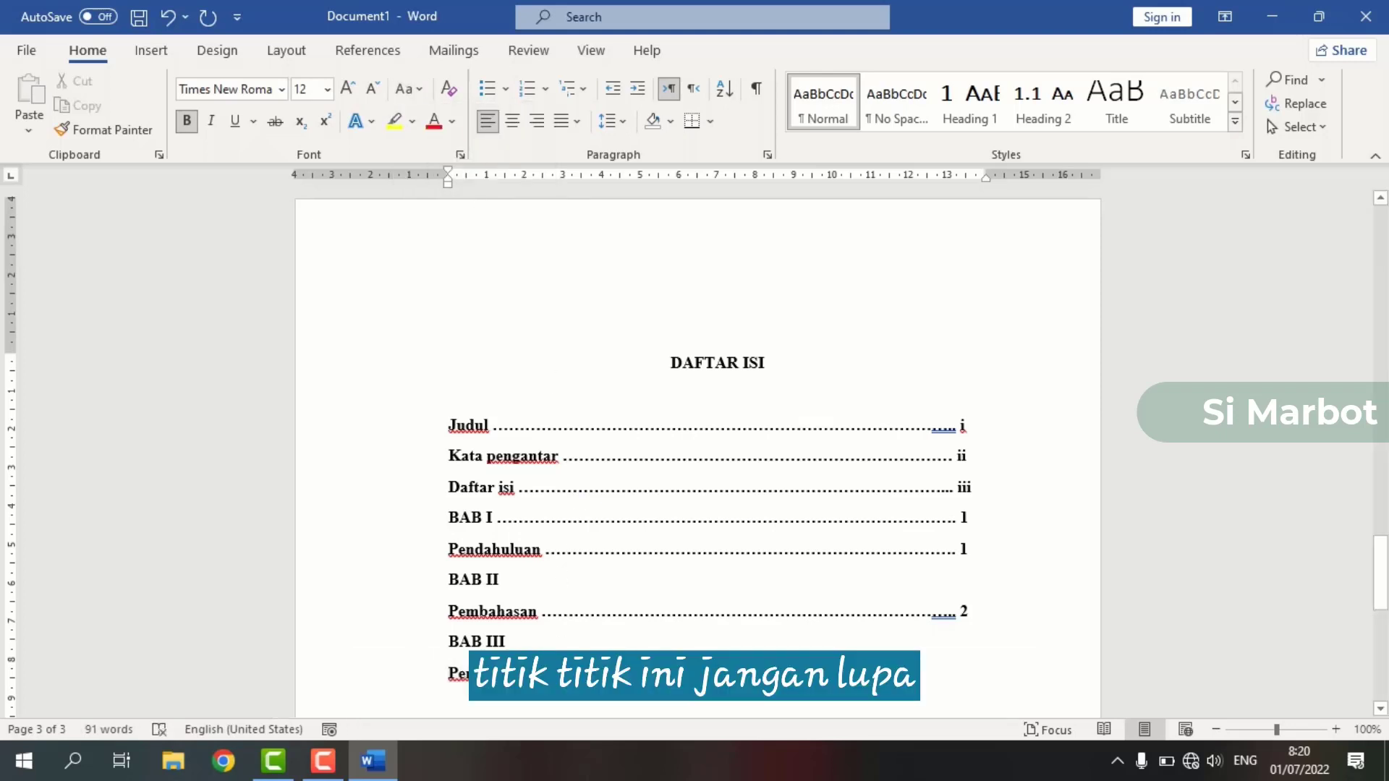
text(.............................................)
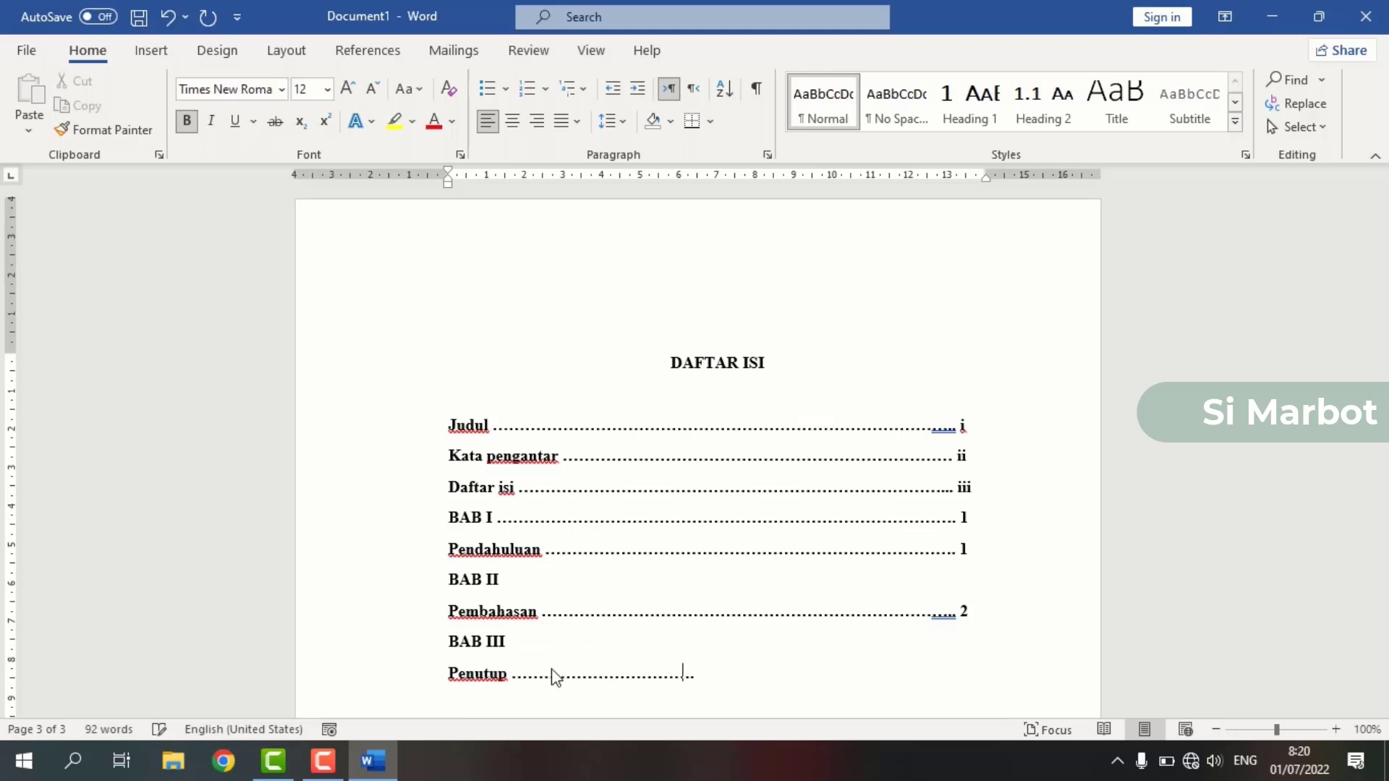
text(..........................................................................................................................)
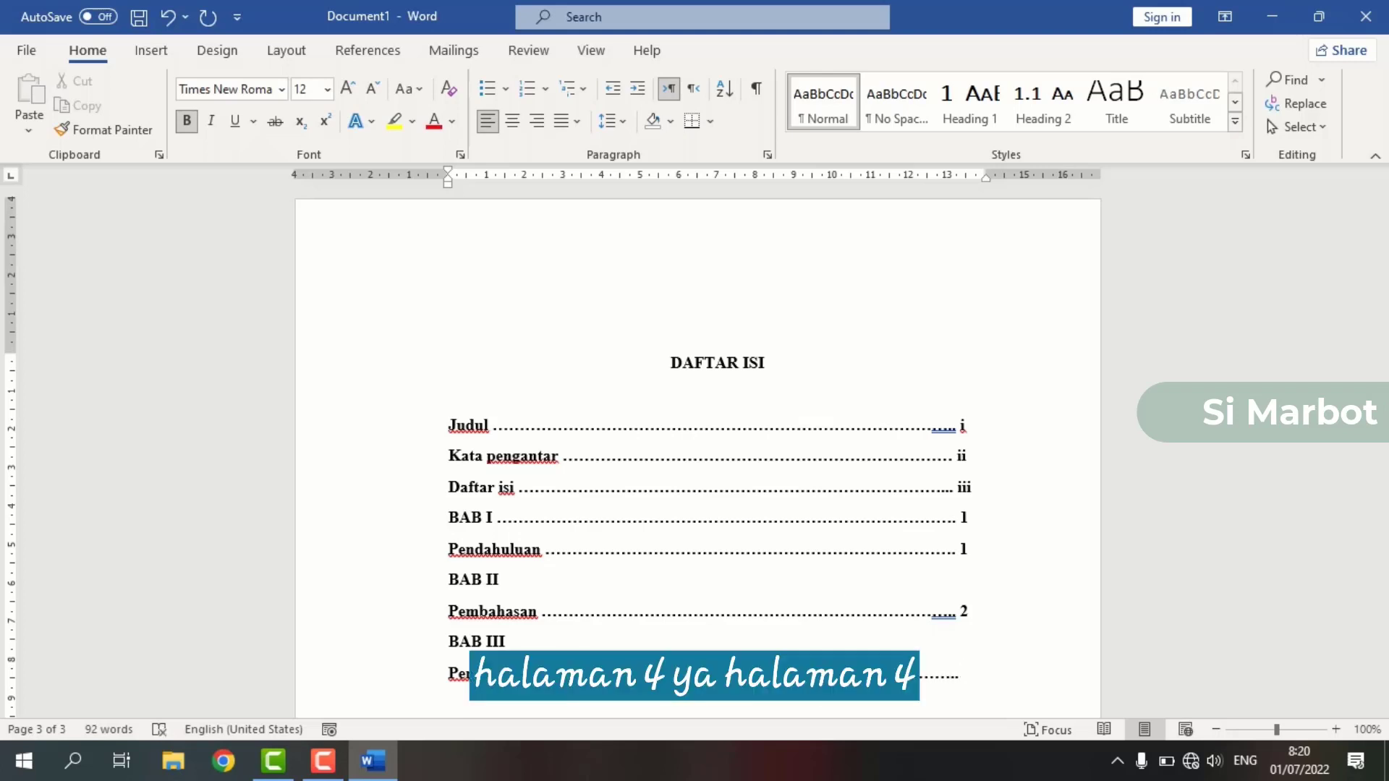
text( 4)
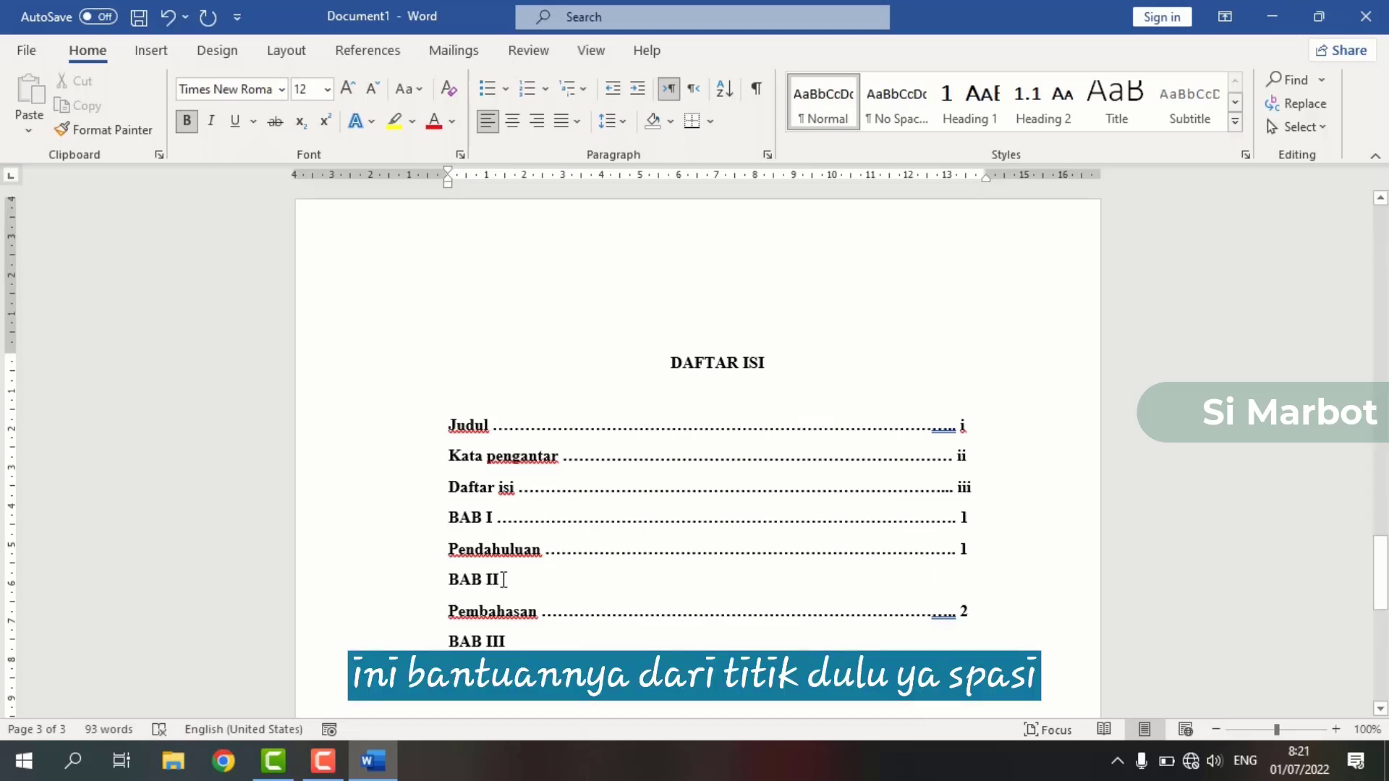
Step: Add a line of dots and the page number 2 after the BAB II entry
click(503, 580)
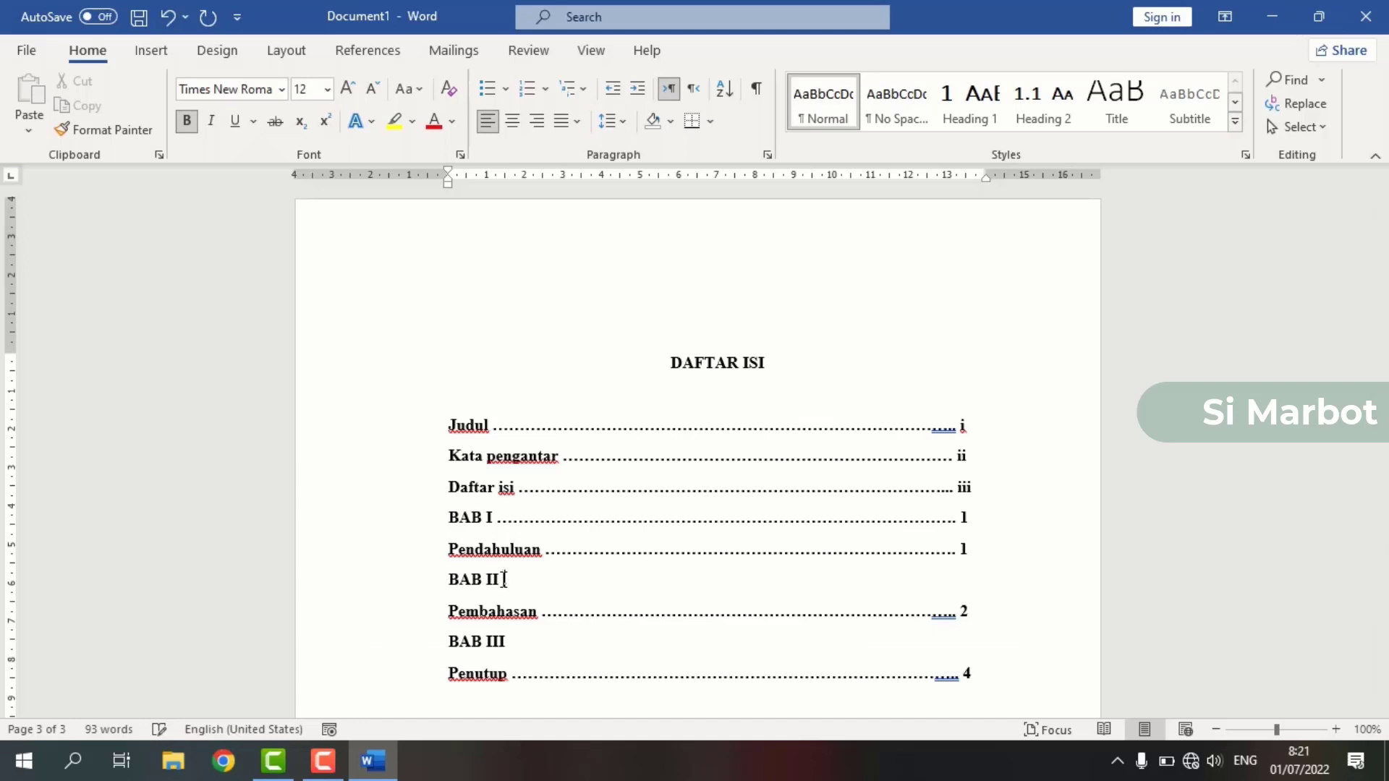
text(..............................................................................)
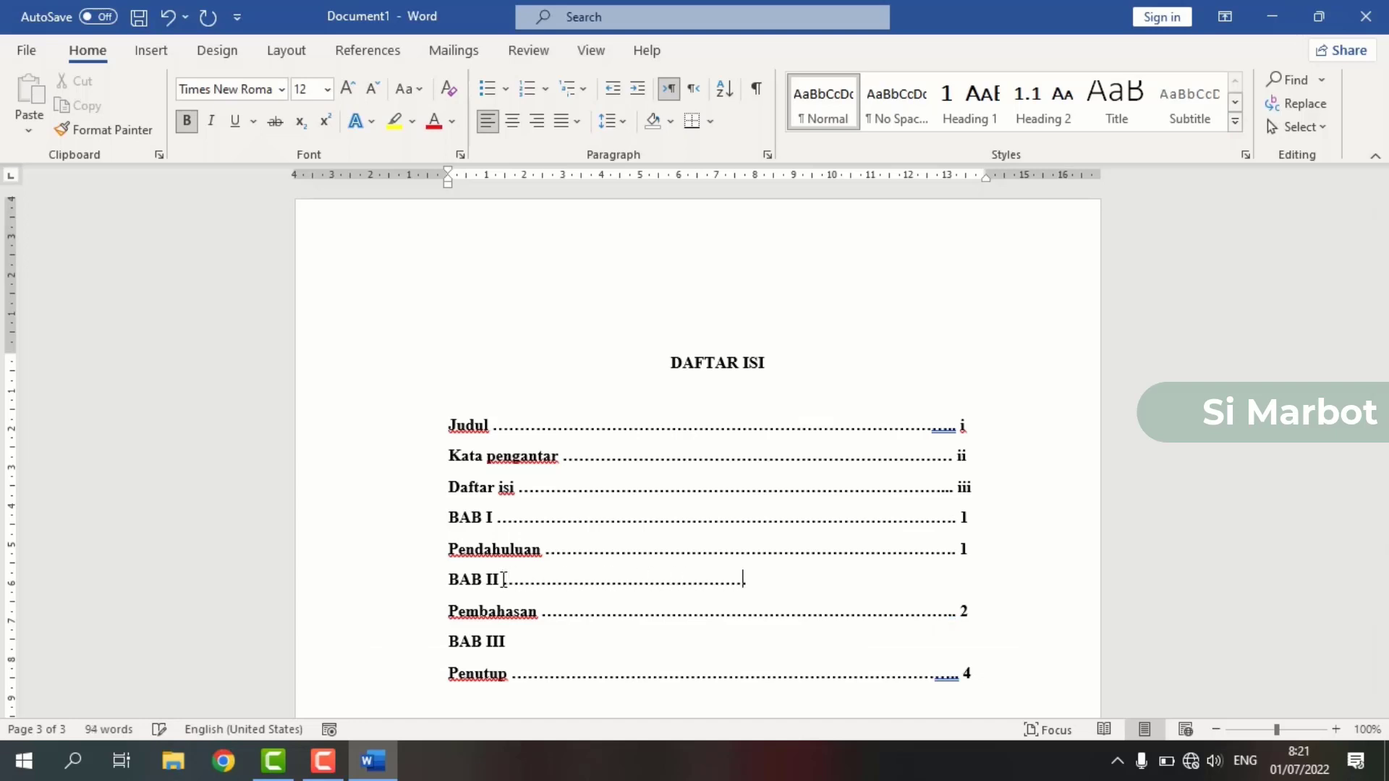
text(...................................)
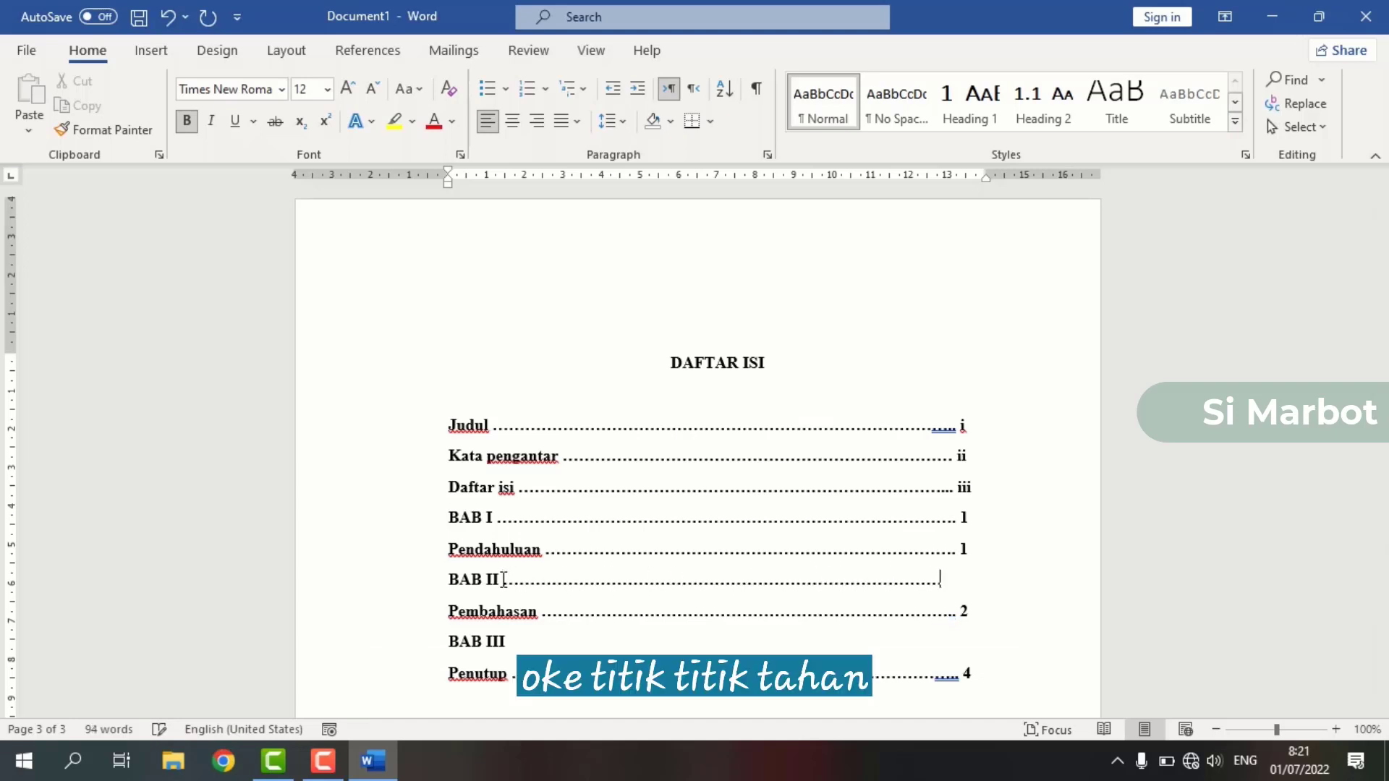
text( 2)
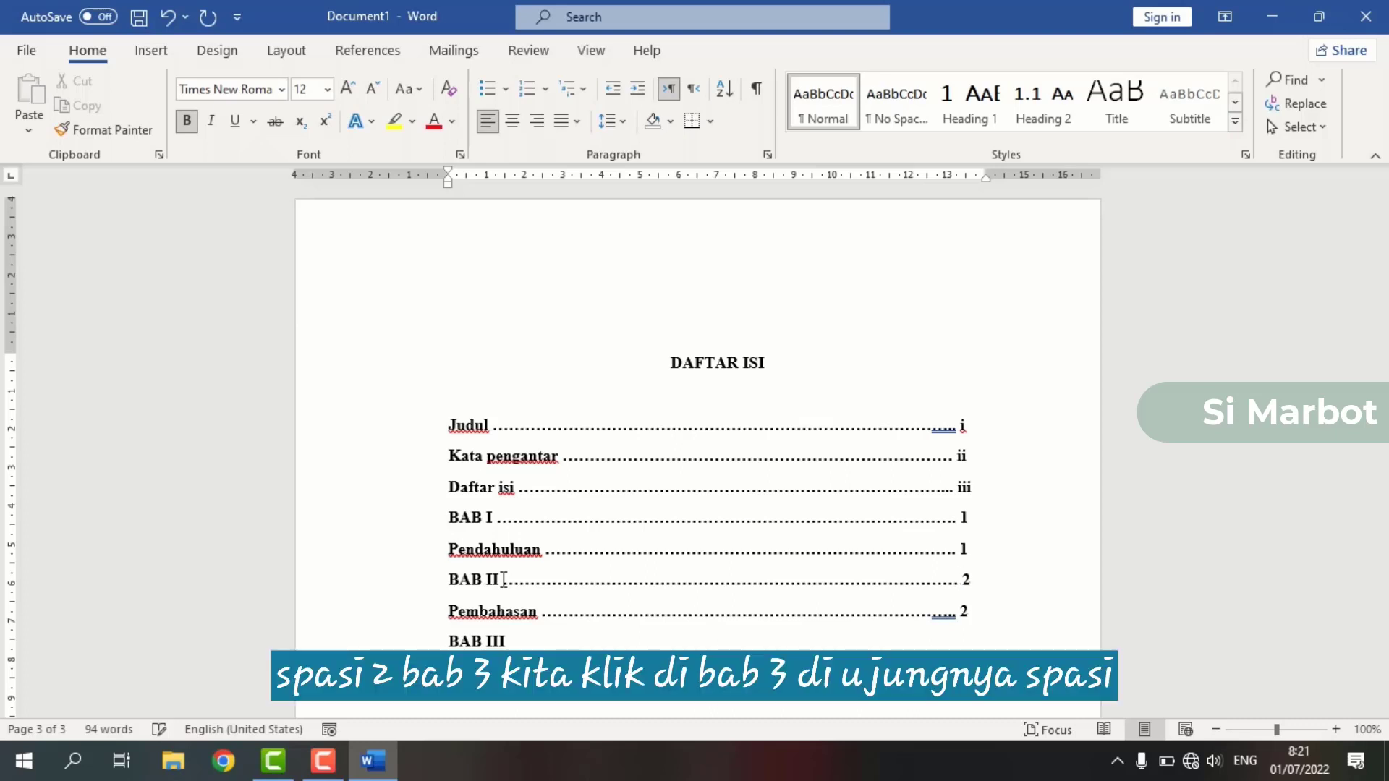
Step: Add a line of dots up to the page-number column and the page number 4 after the BAB III entry
click(509, 642)
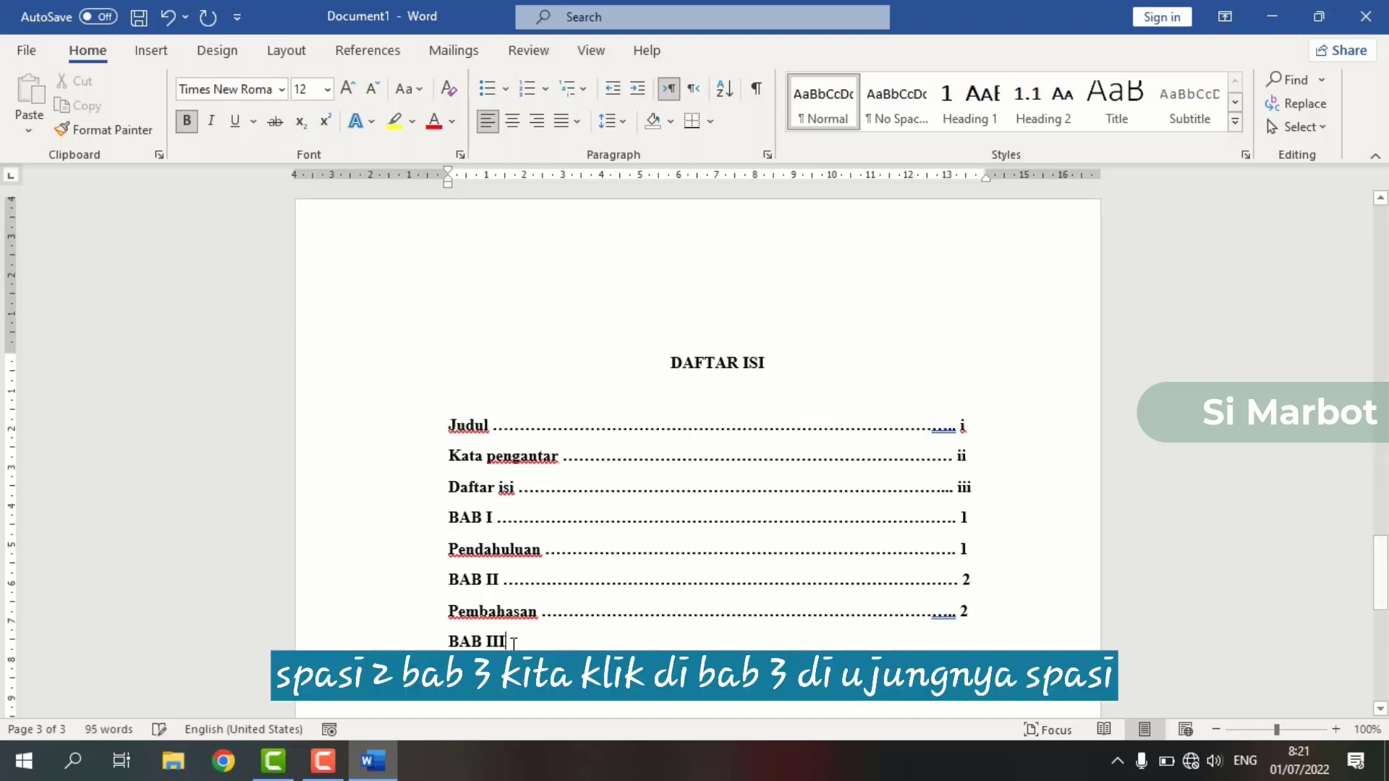
text(...........................)
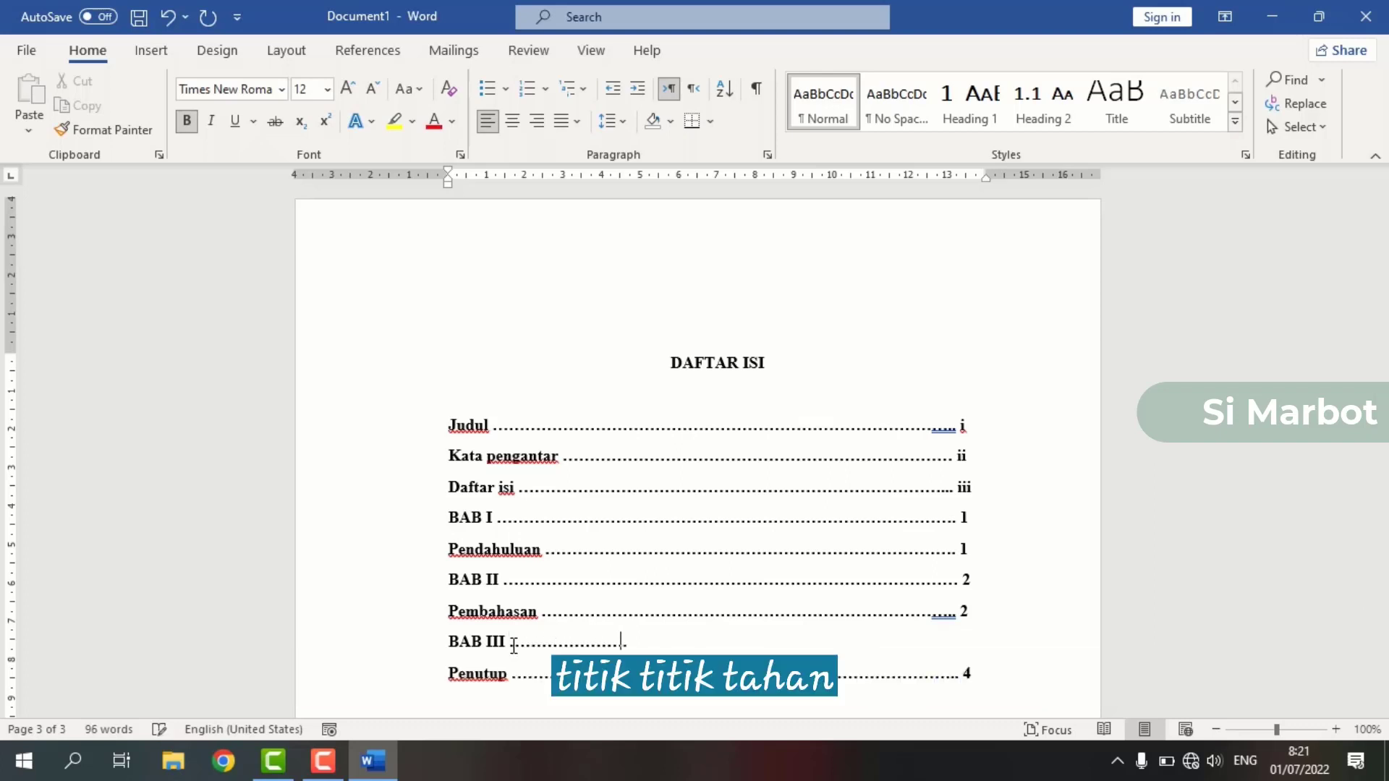
text(.................................................................................................................................................)
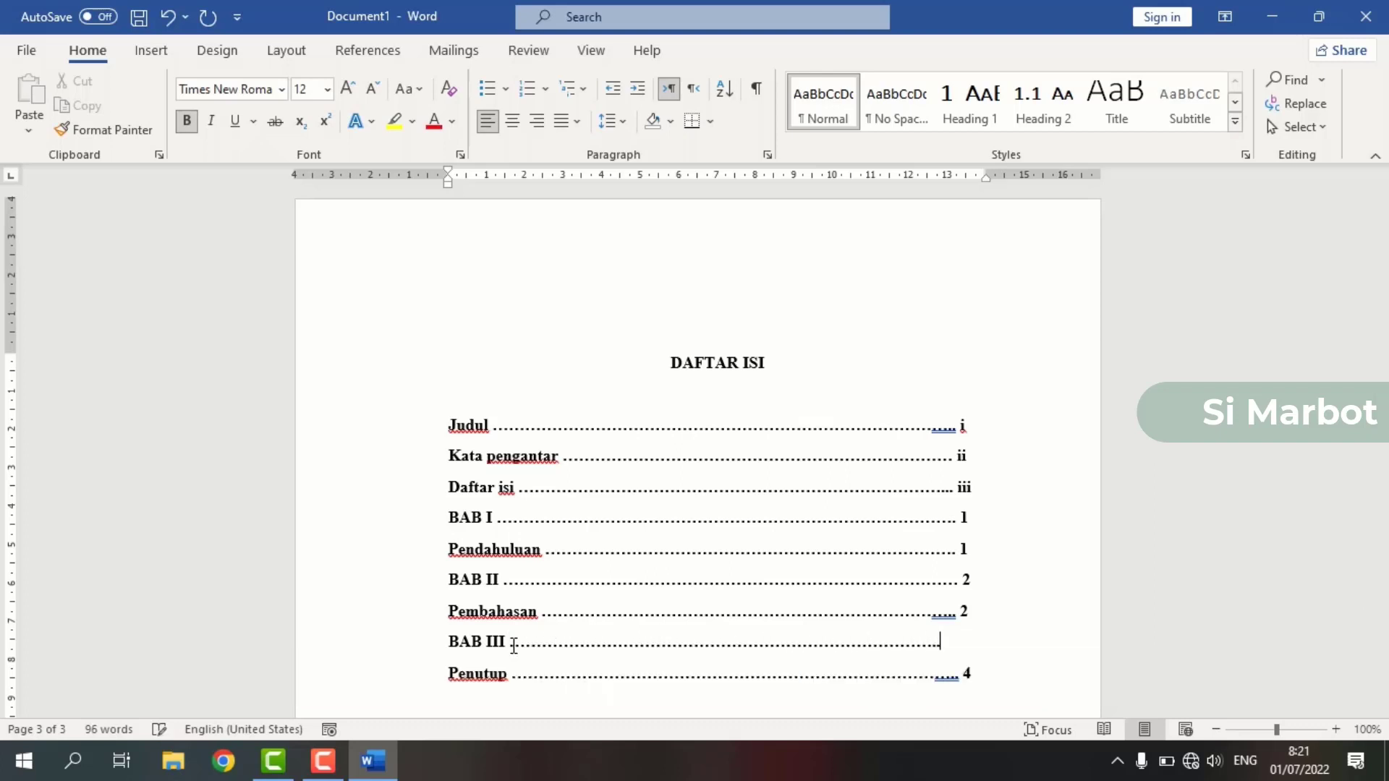
text(.4)
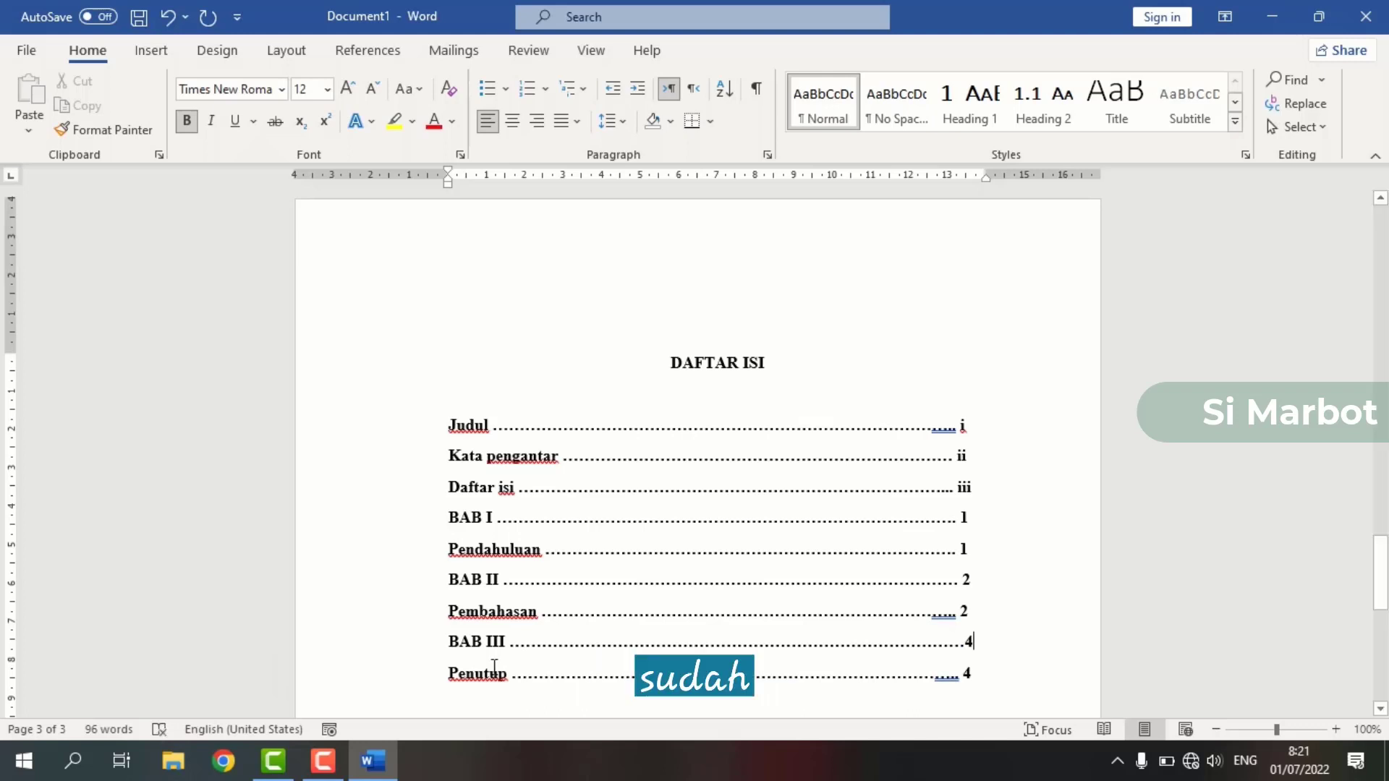
Step: Insert a blank page after the Penutup entry at the end of the table of contents
scroll(612, 611, down, 2)
scroll(612, 611, up, 1)
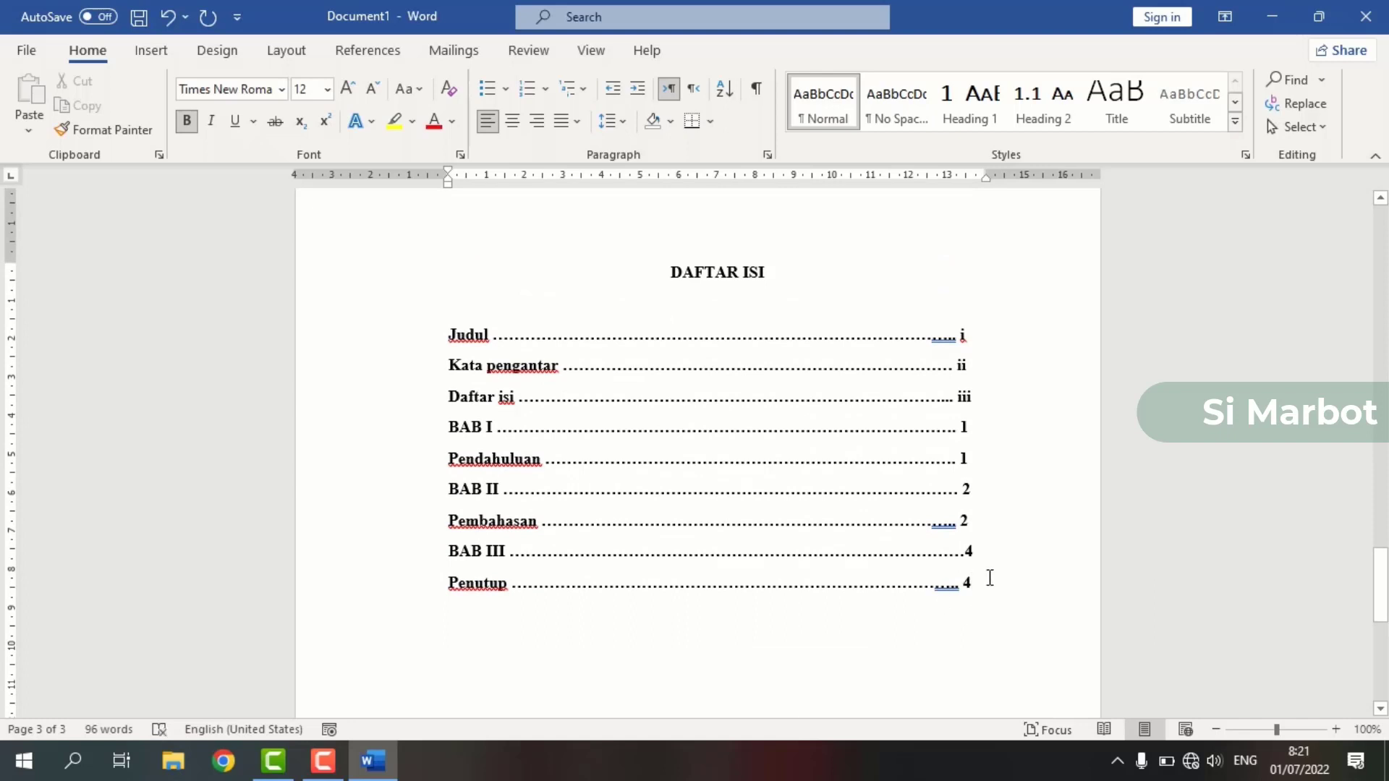
scroll(989, 578, down, 6)
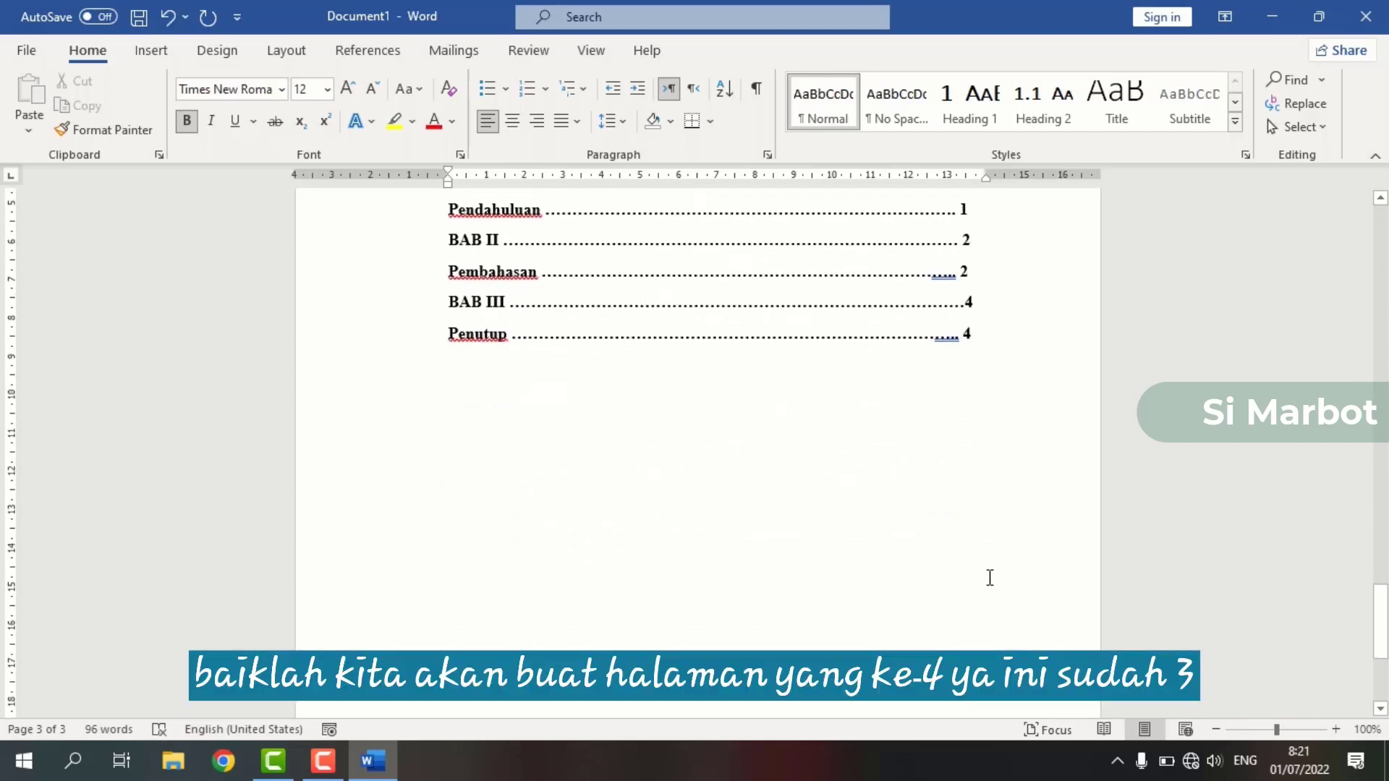
scroll(990, 578, up, 2)
scroll(989, 578, up, 1)
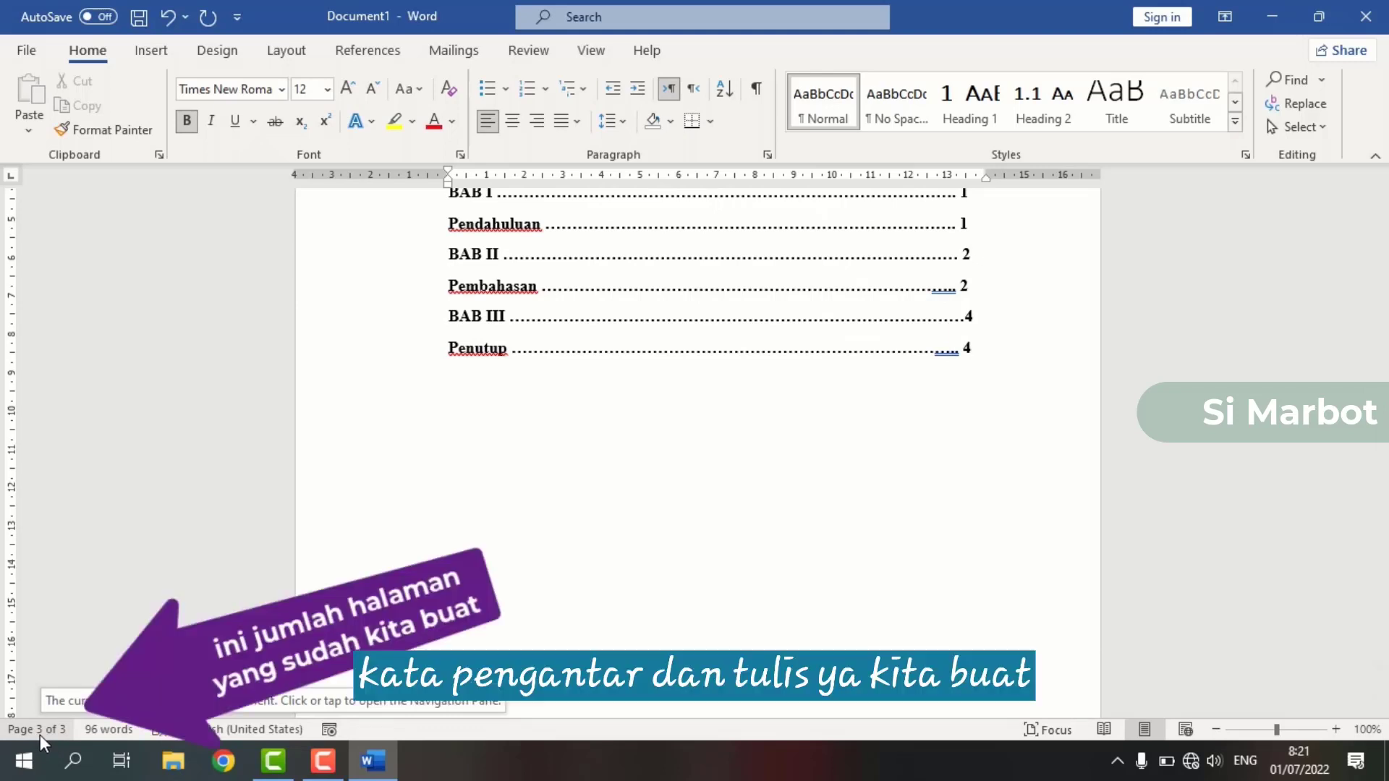
scroll(1014, 497, up, 3)
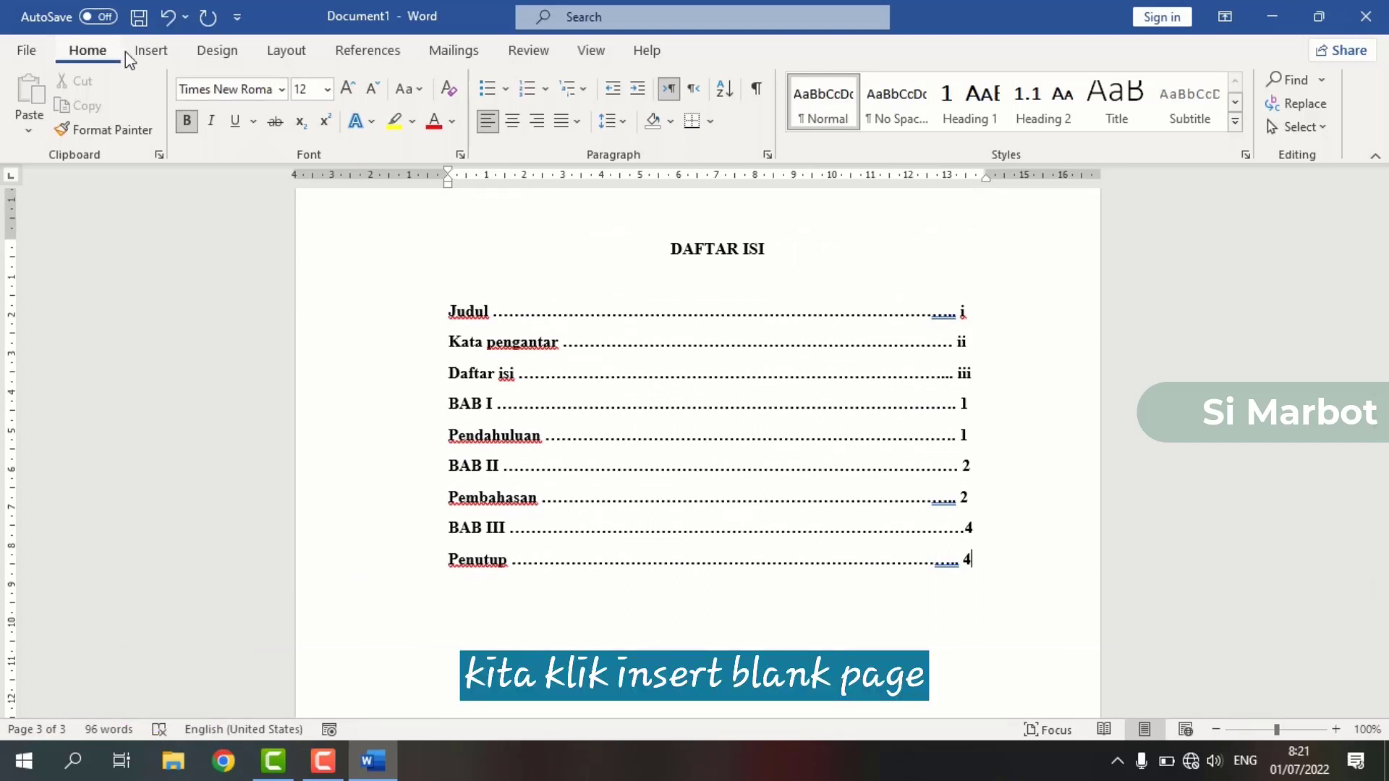
click(150, 51)
click(93, 106)
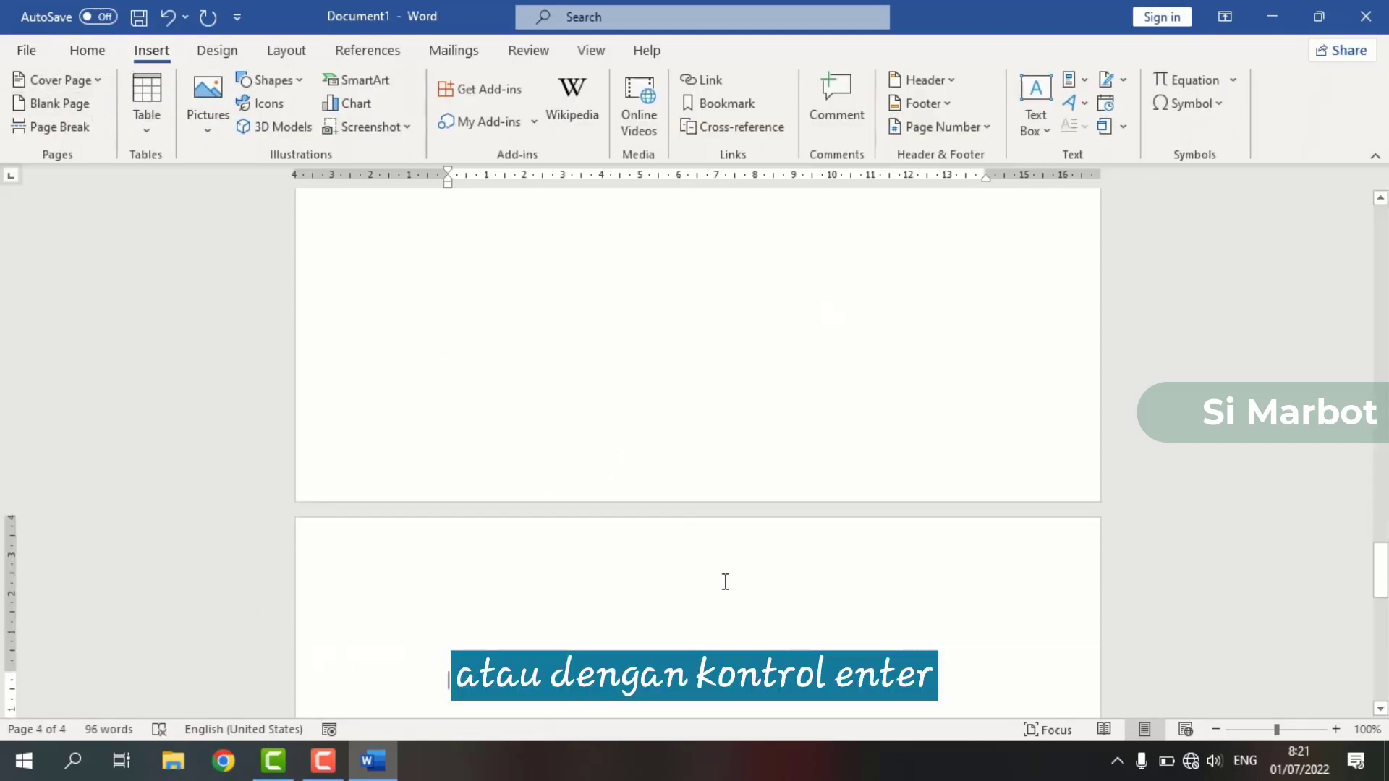
Step: Write the headings "BAB I" and "PENDAHULUAN" on separate lines of the new page and start another line below
scroll(725, 582, down, 4)
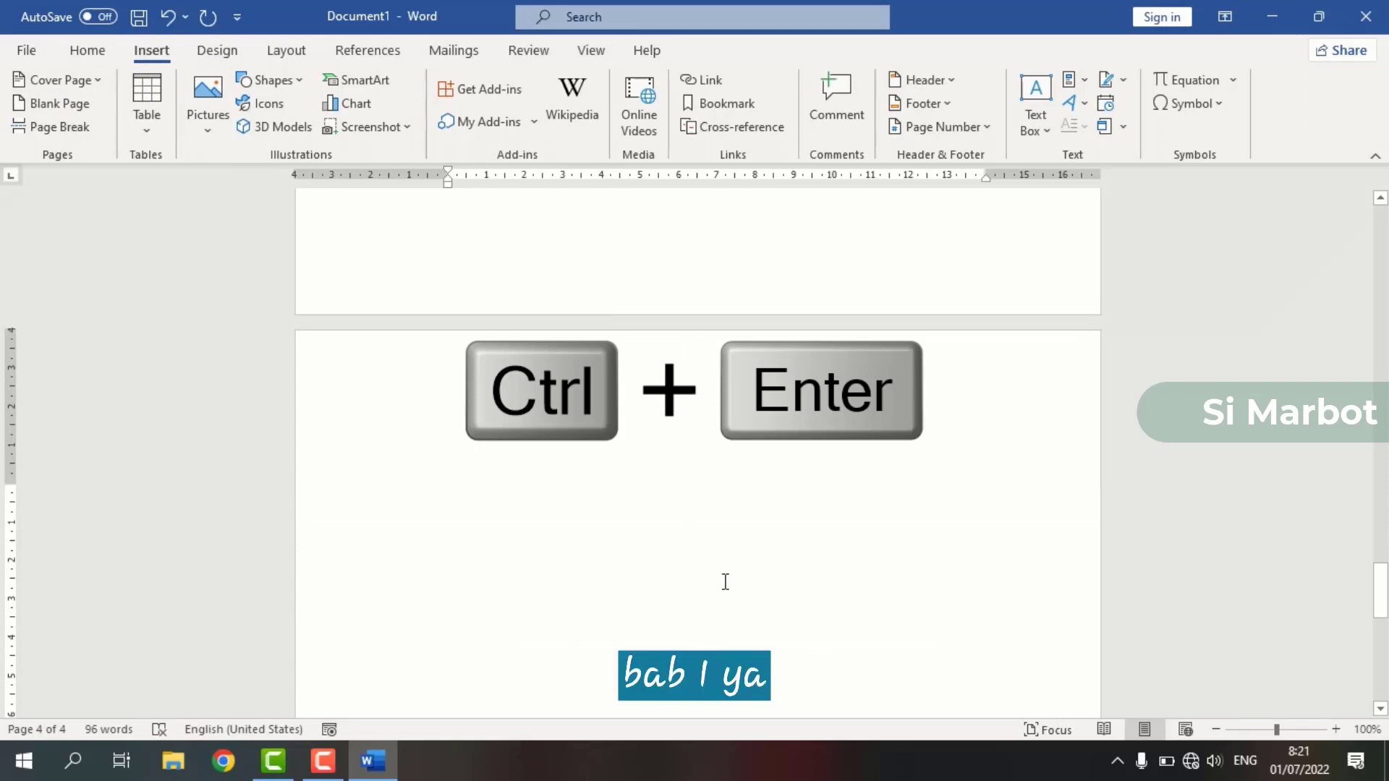
text(BA)
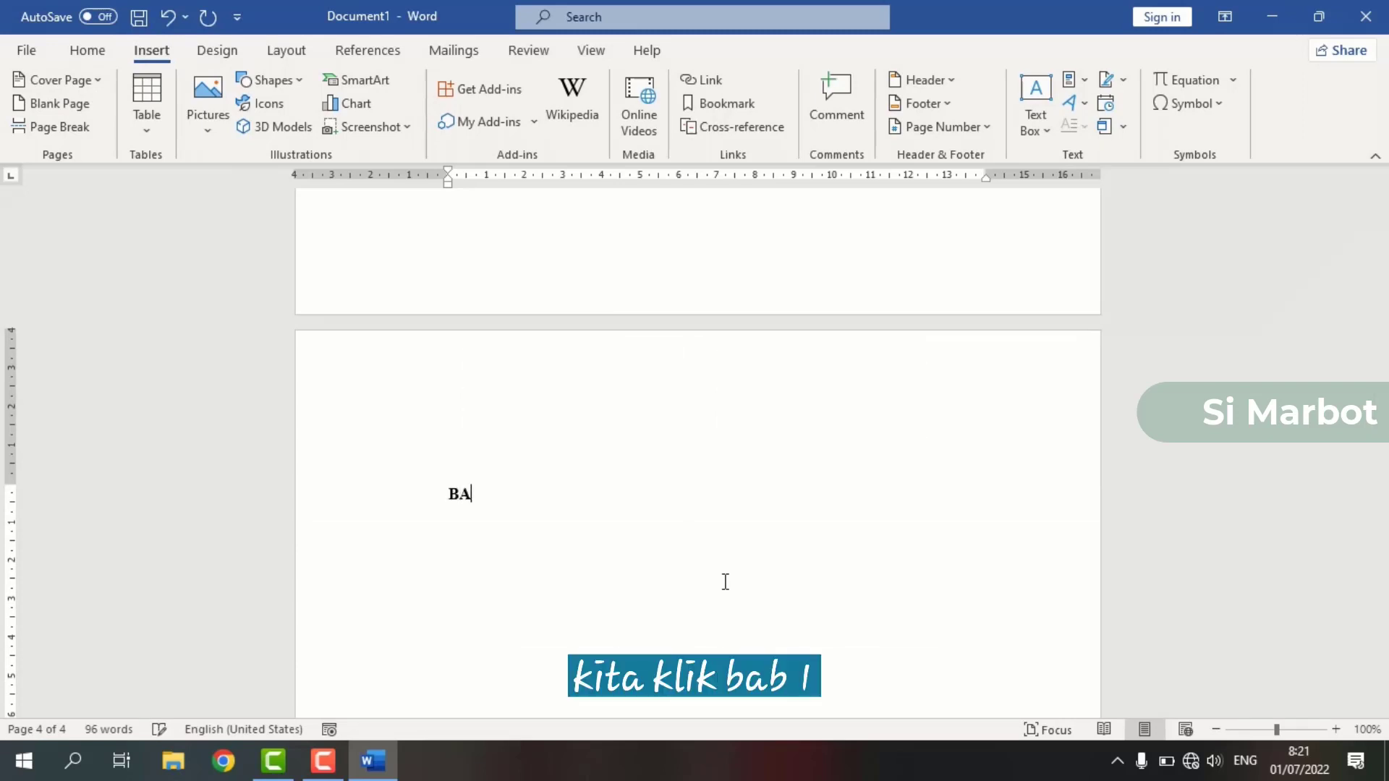
text(B I)
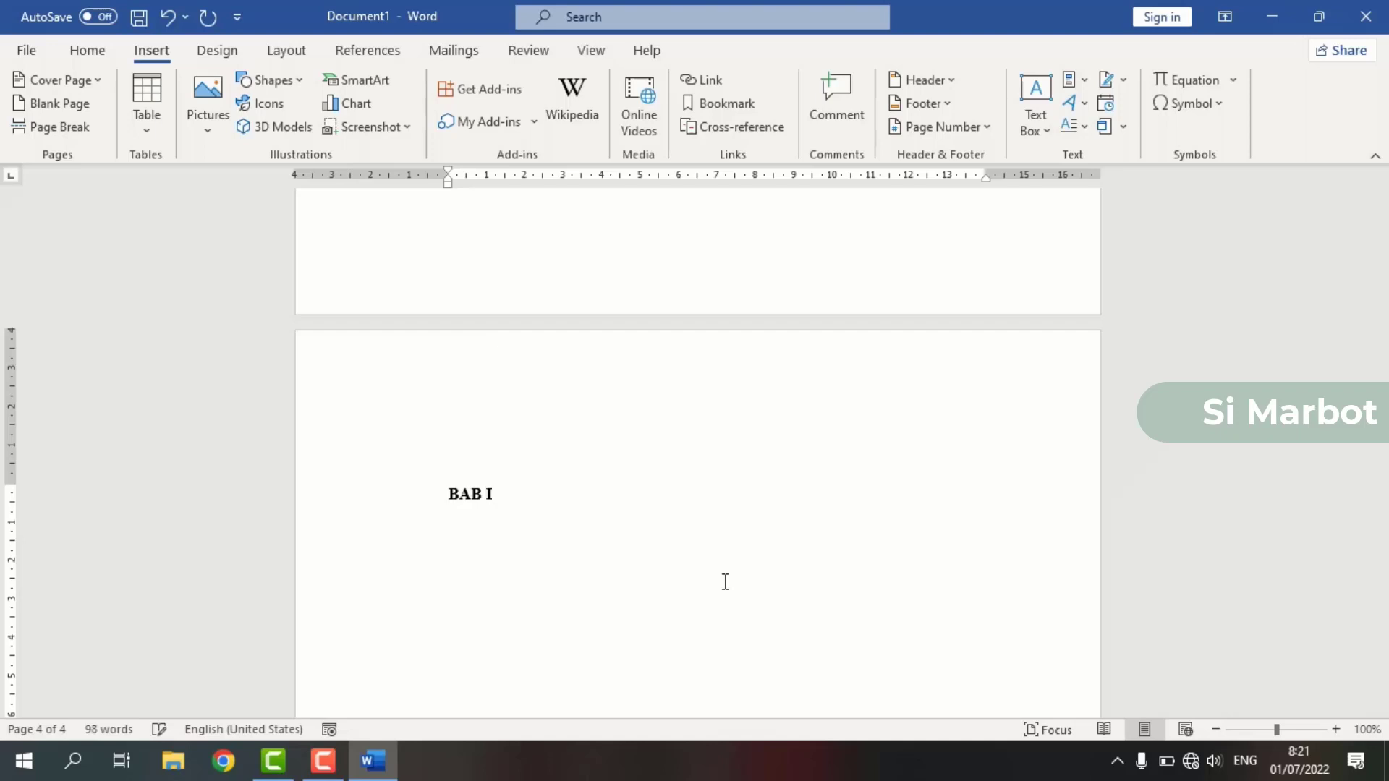
key(Return)
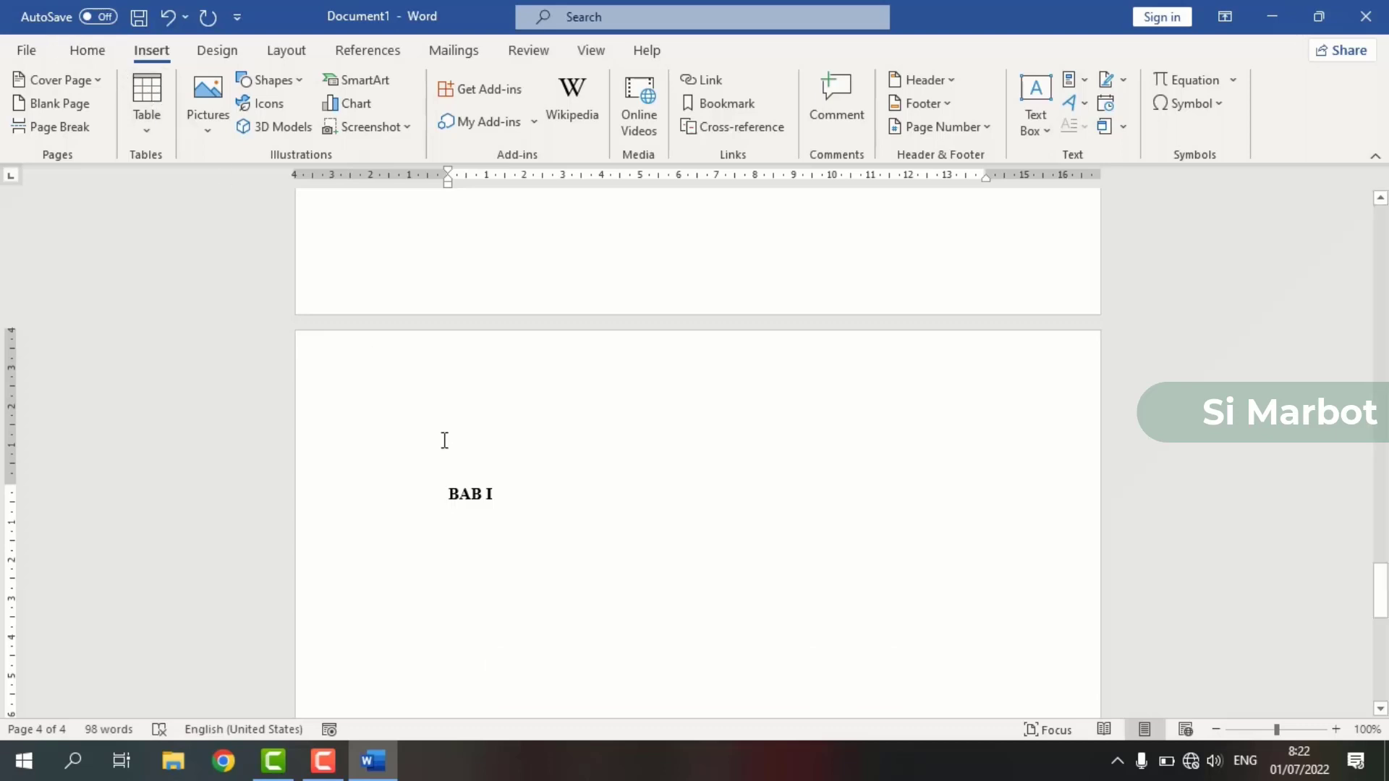
key(Return)
text(PENDA)
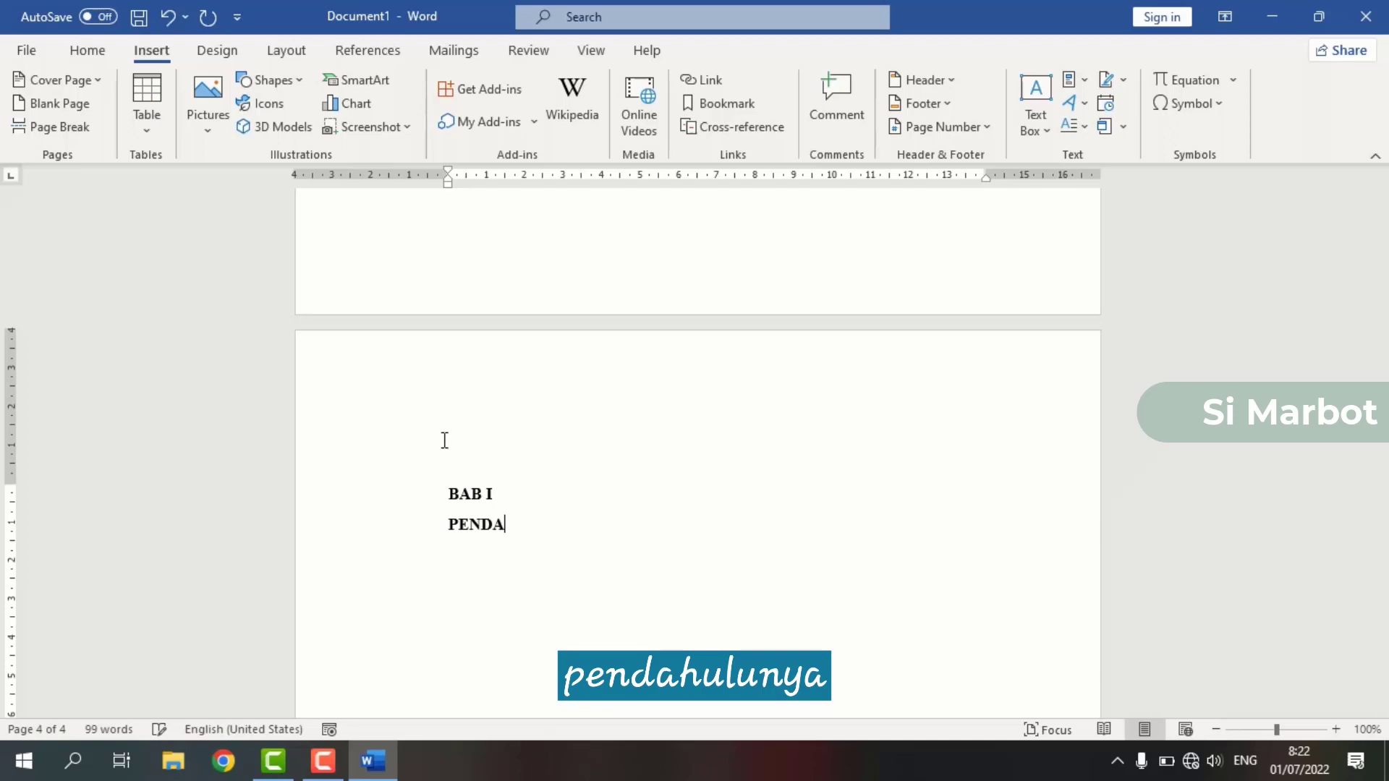
text(G)
key(BackSpace)
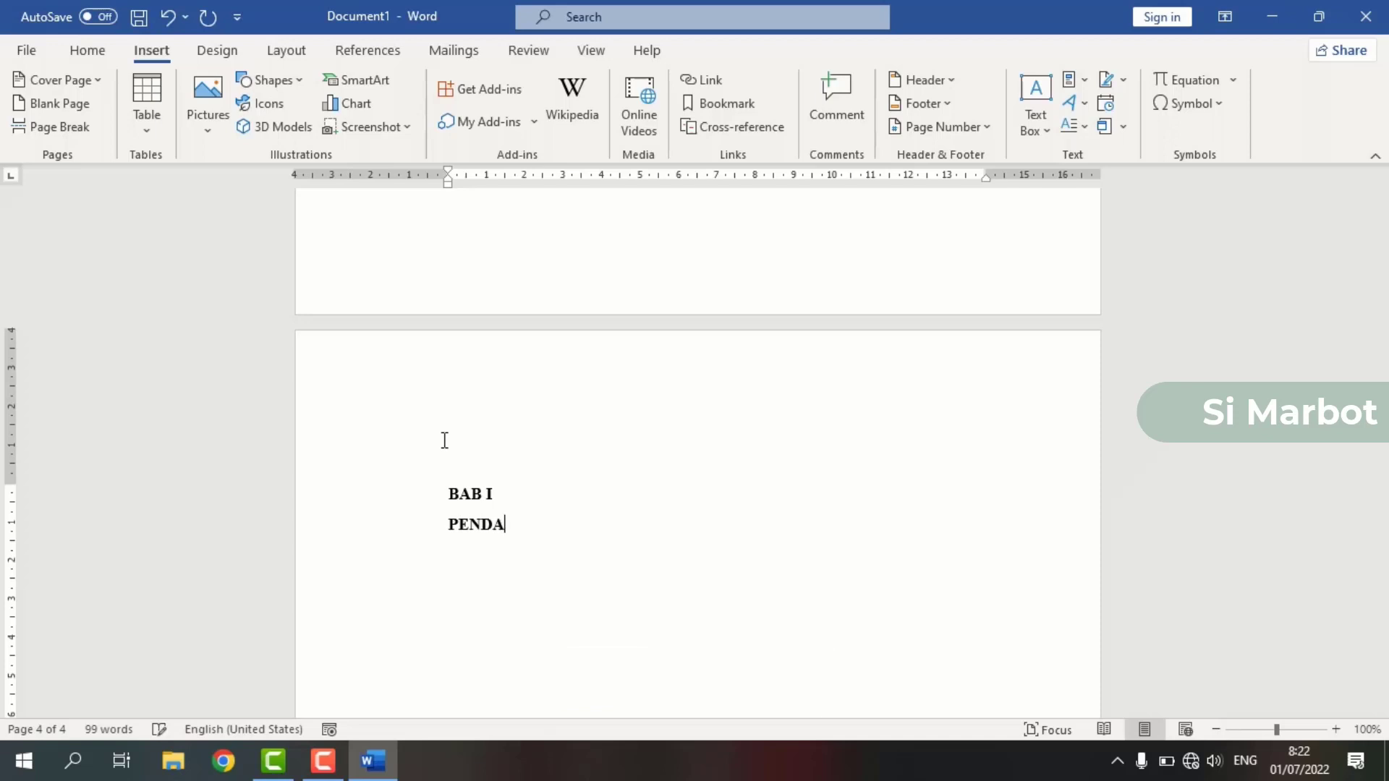
text(HULUAN)
key(Return)
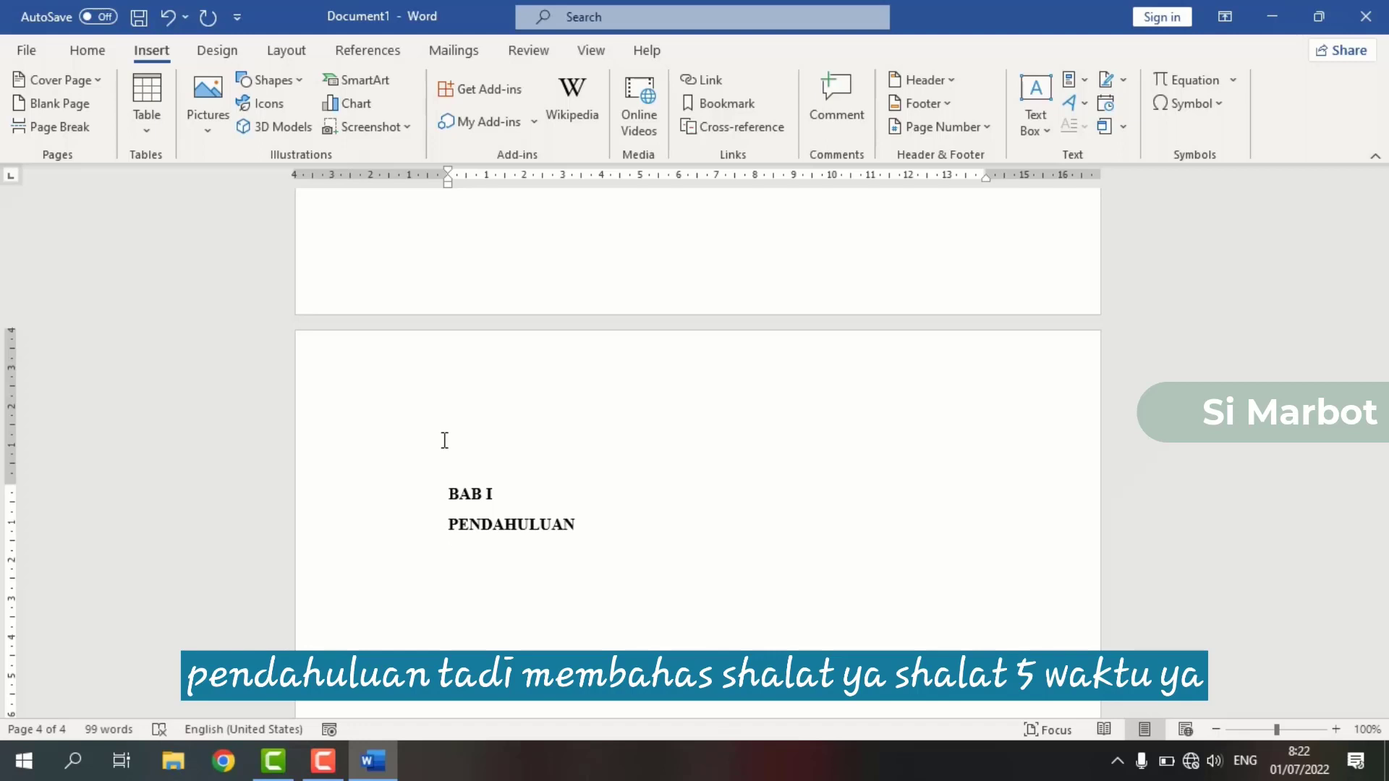
text(SH)
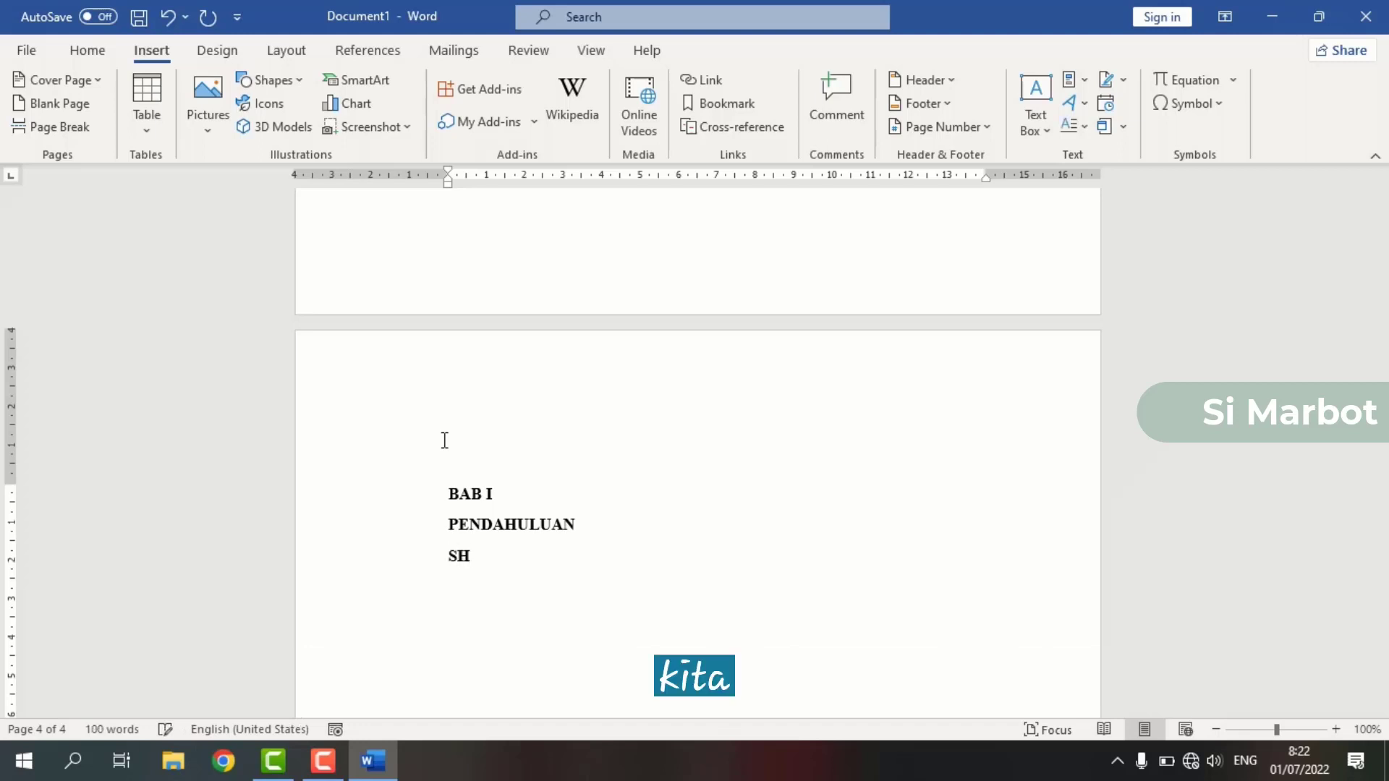
key(BackSpace)
key(BackSpace)
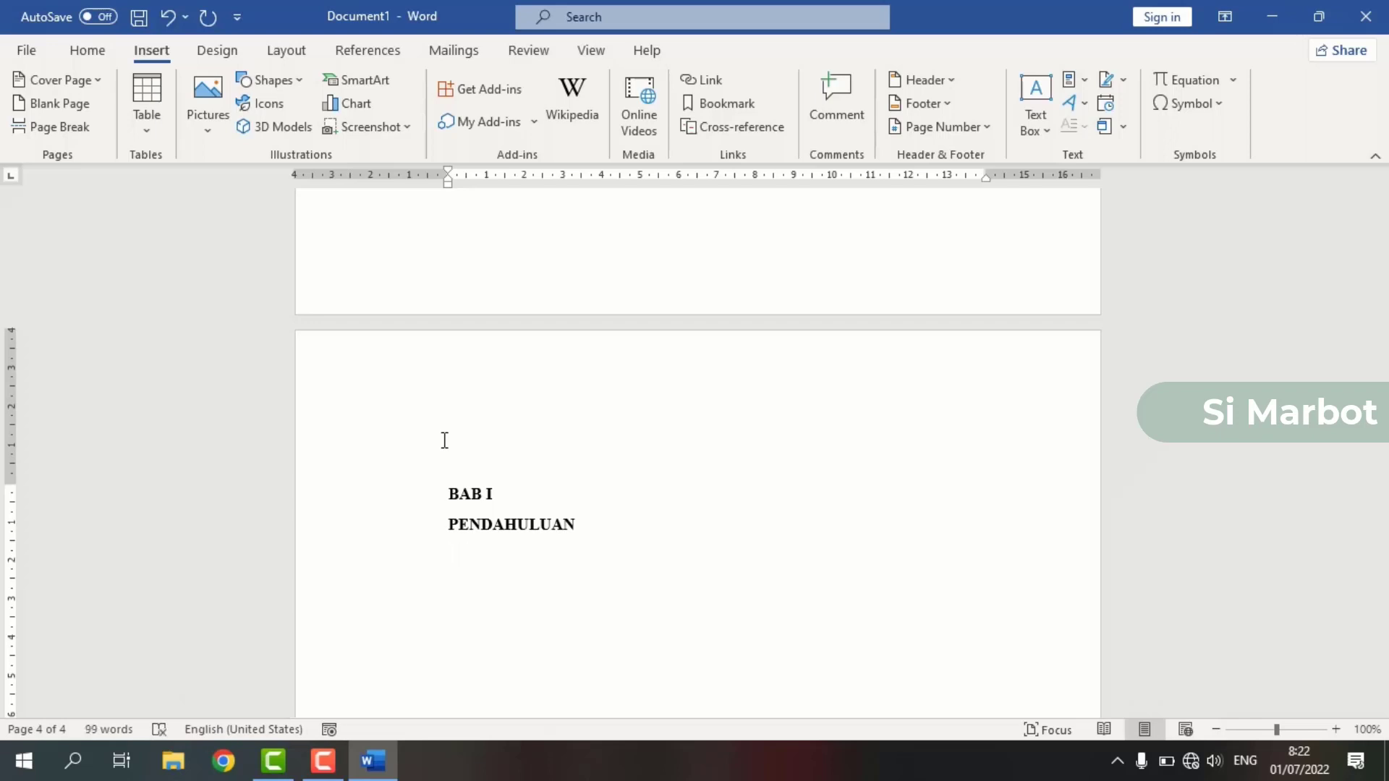
Step: Turn the PENDAHULUAN heading into list item "A." and add an indented line without a letter below it
key(Up)
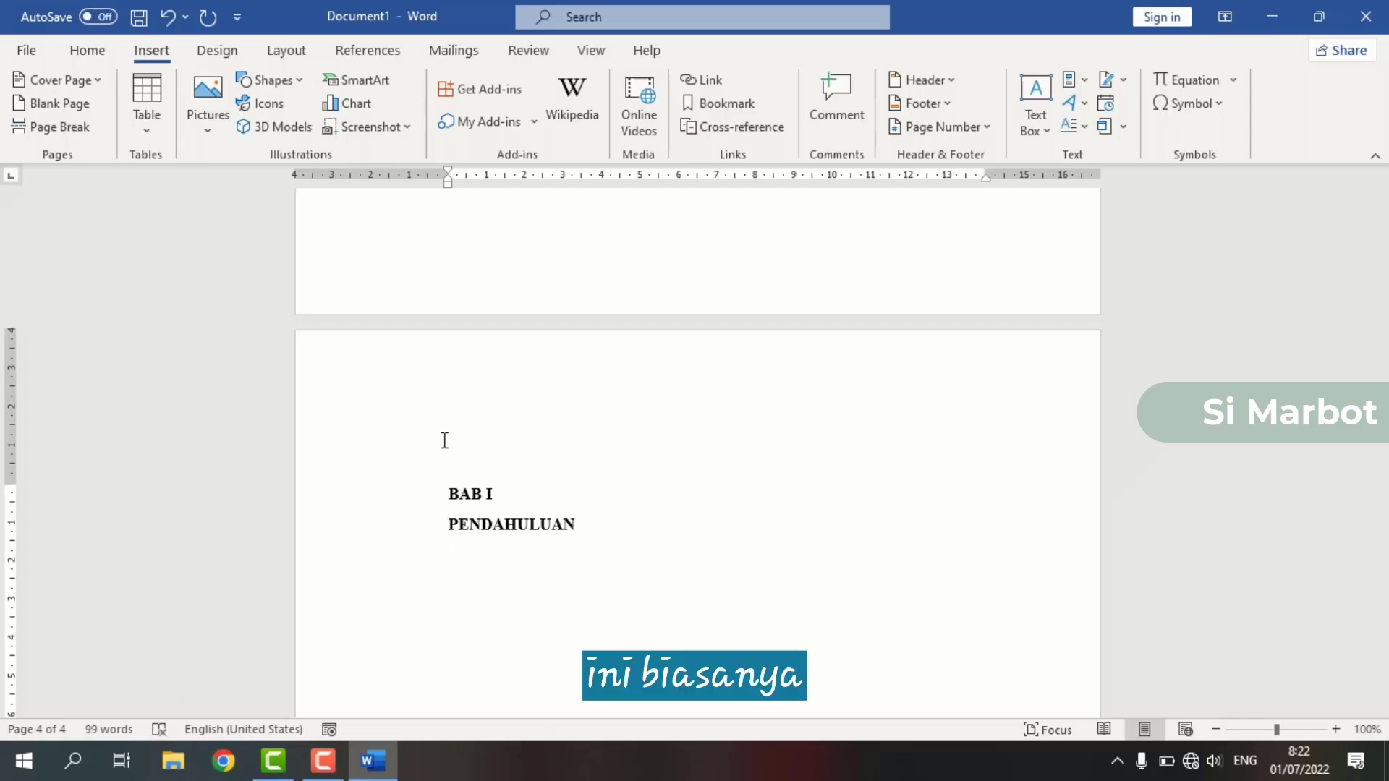
text(A.)
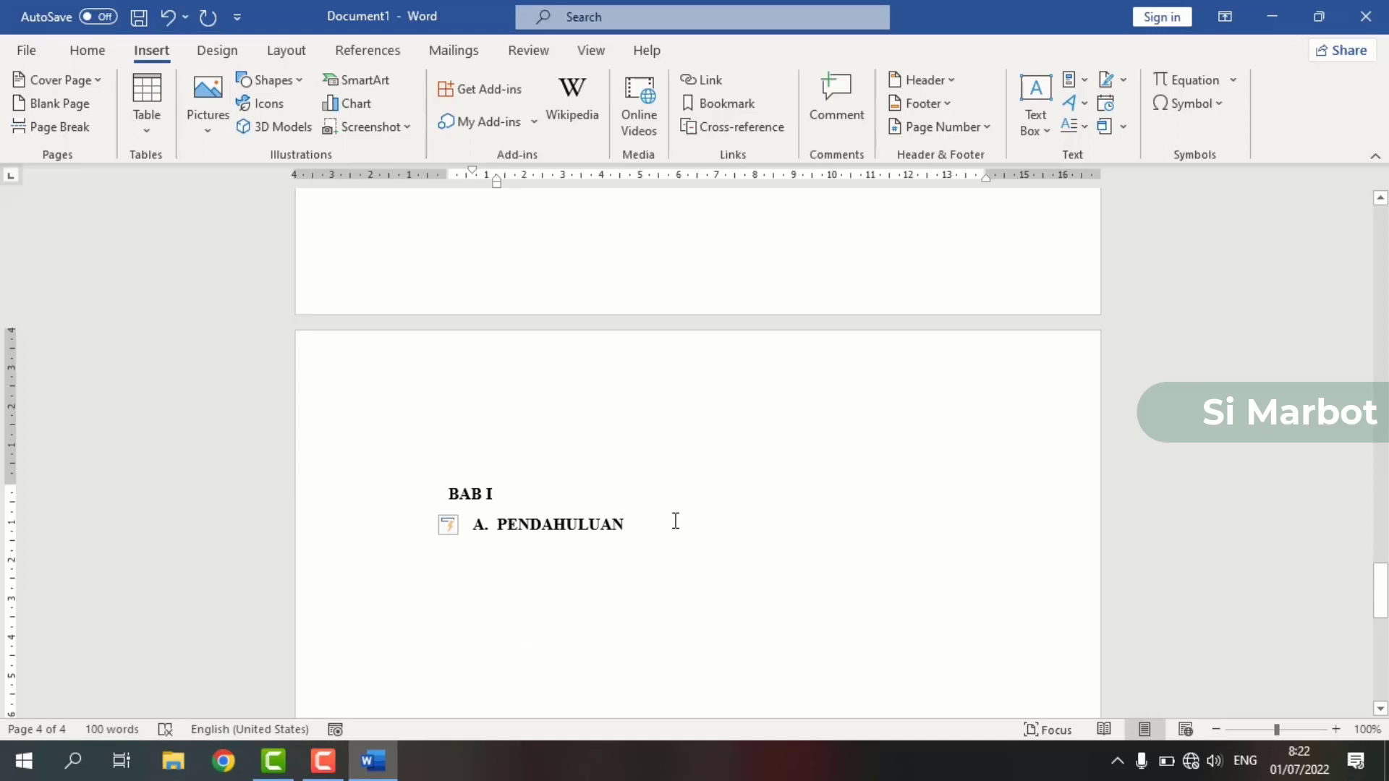
key(Return)
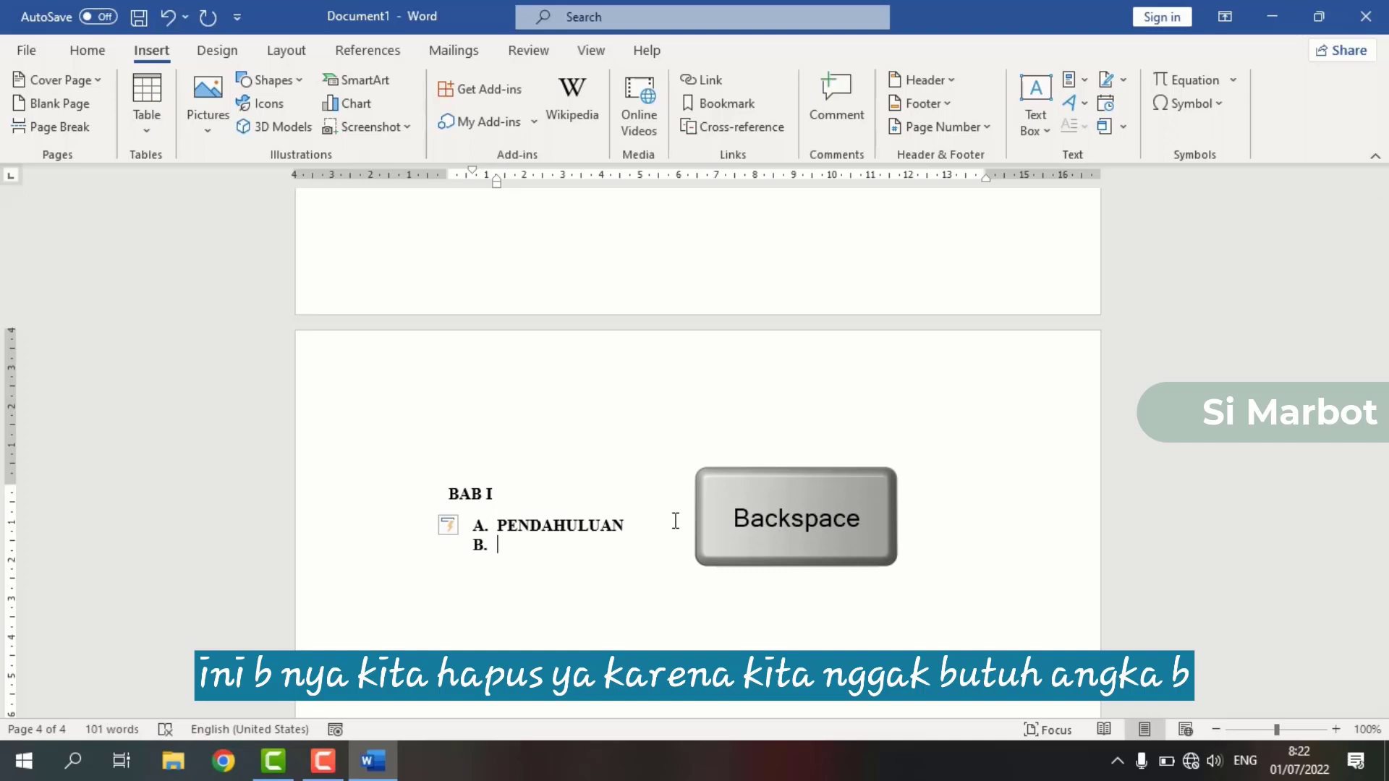
key(BackSpace)
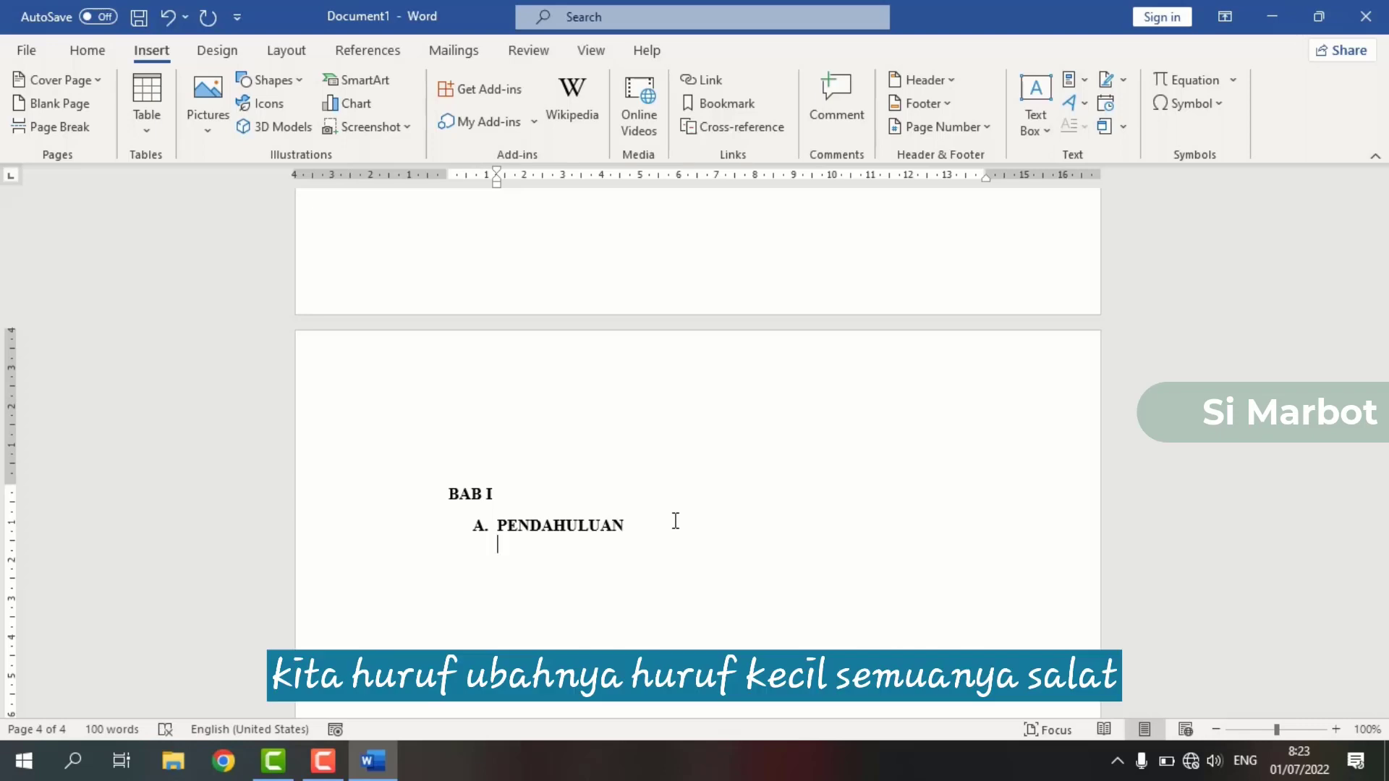
Step: Begin the paragraph under PENDAHULUAN with "Shalat adalah suatu ibadah umat islam"
text(shal)
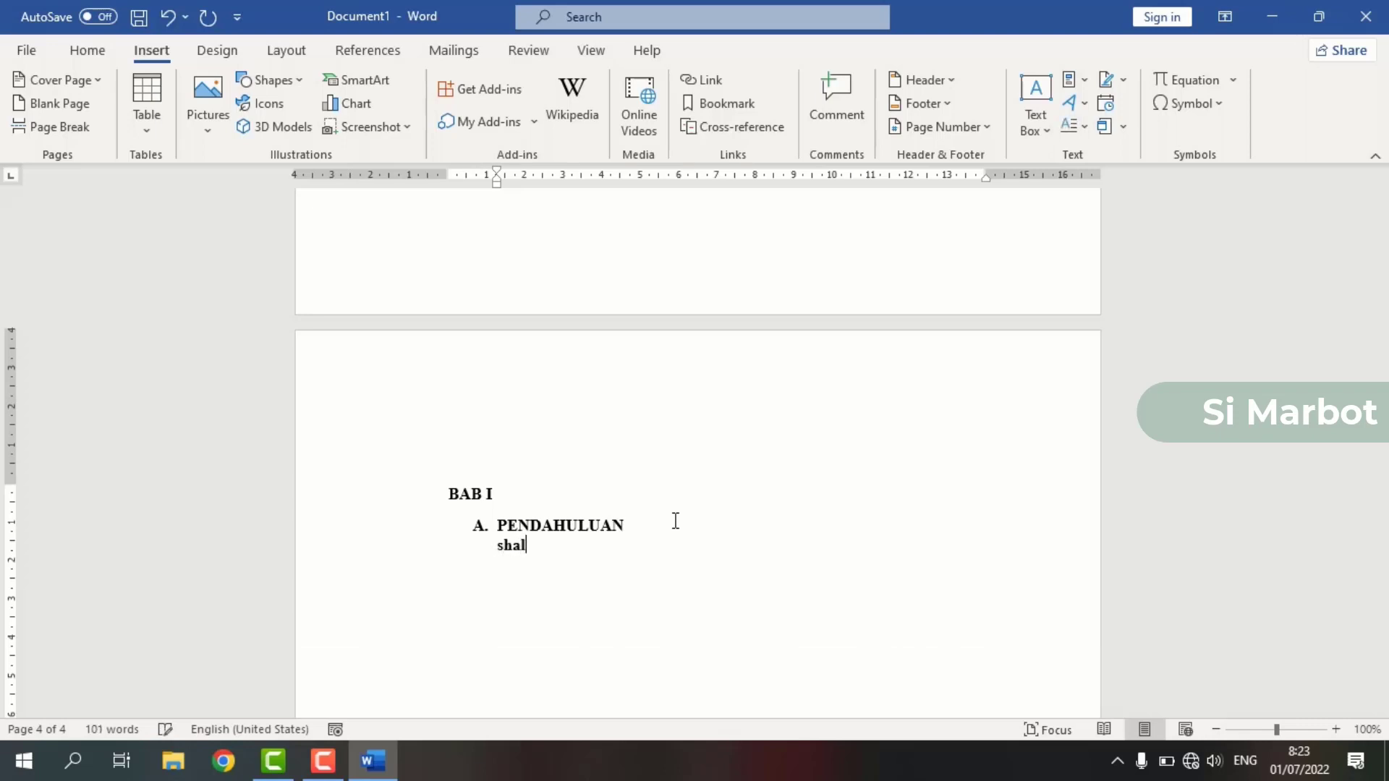
text(at )
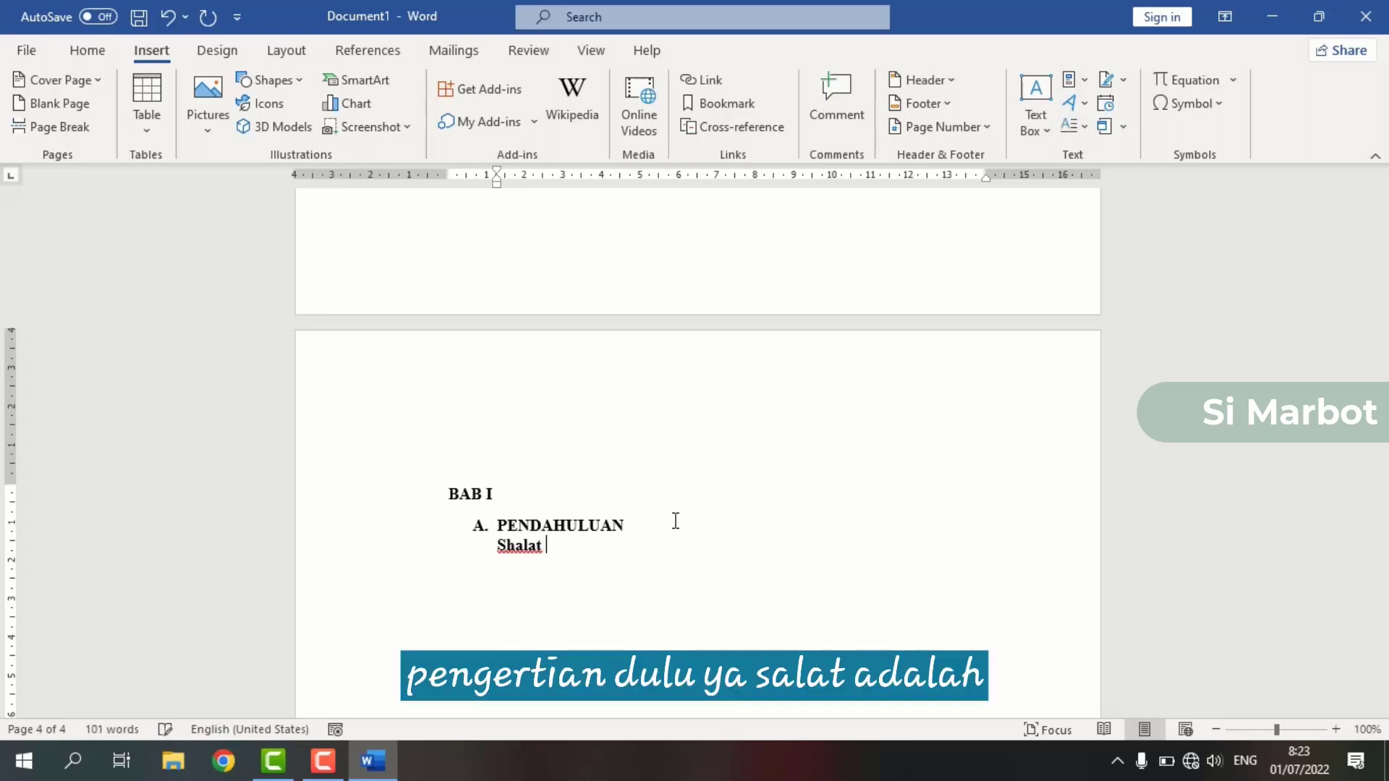
text(adalah)
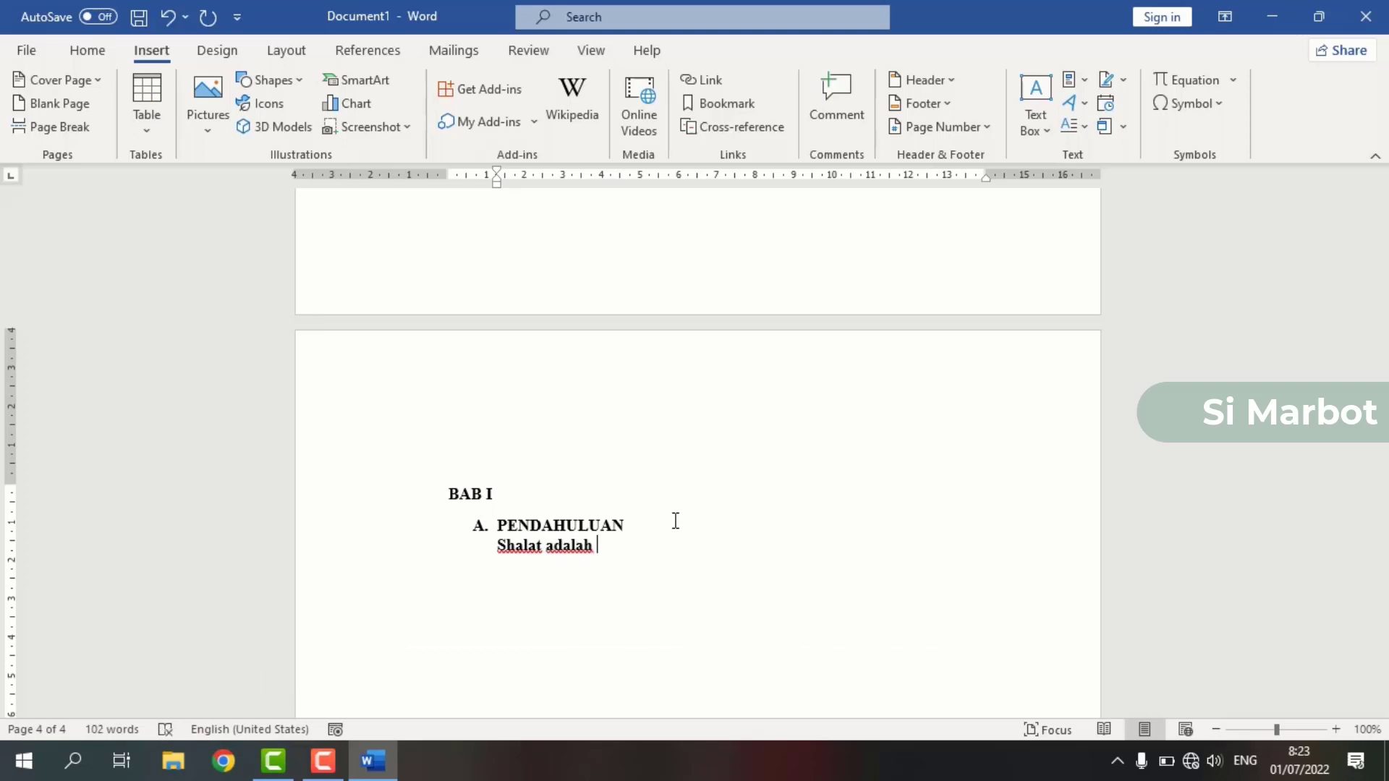
text( suatu i)
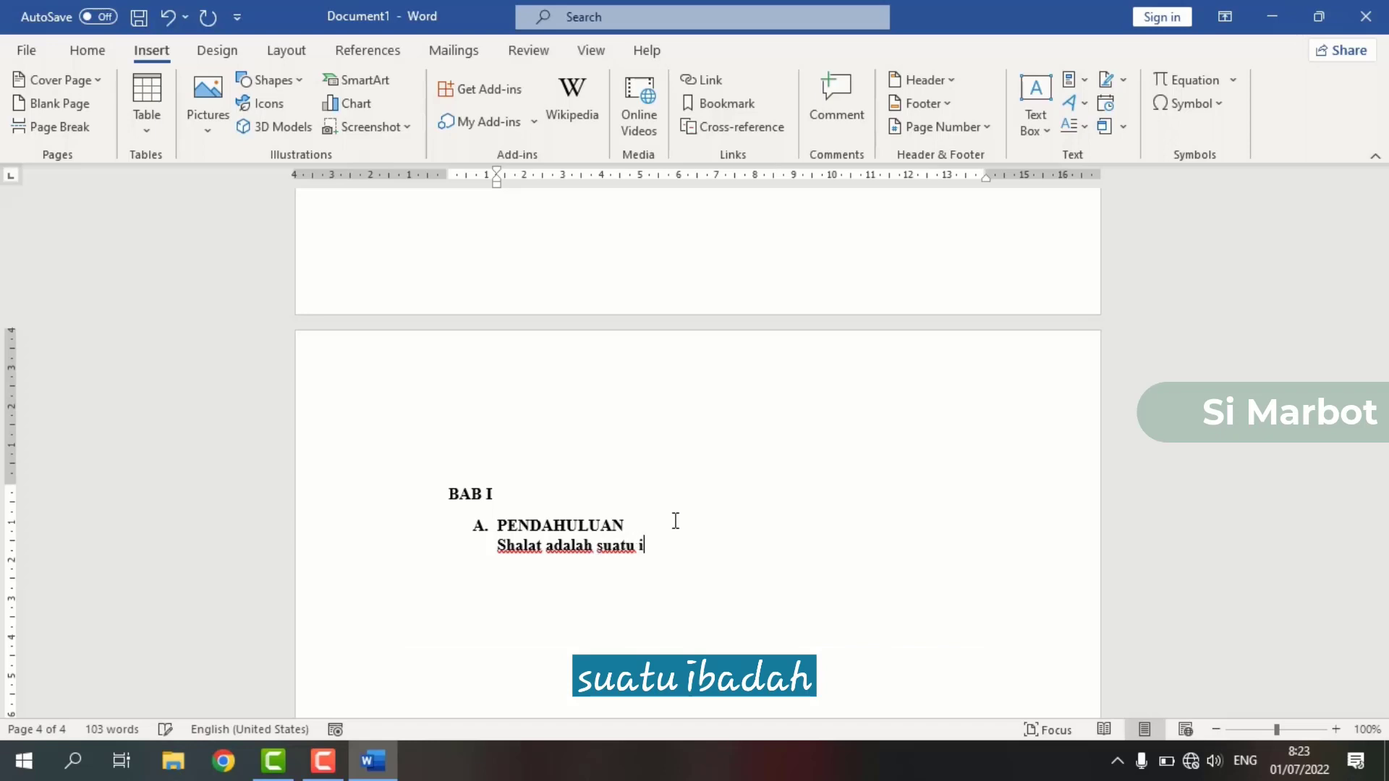
text(badah )
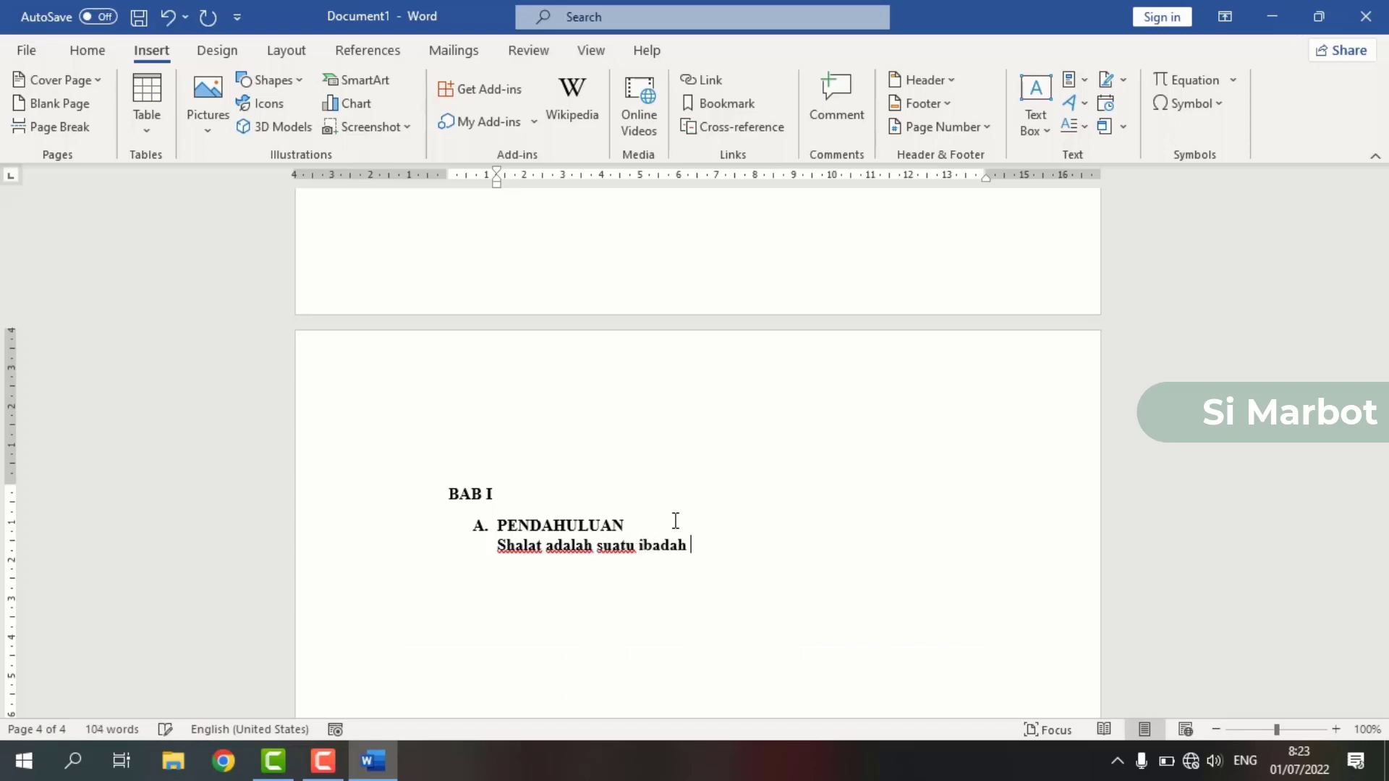
text(umat isla)
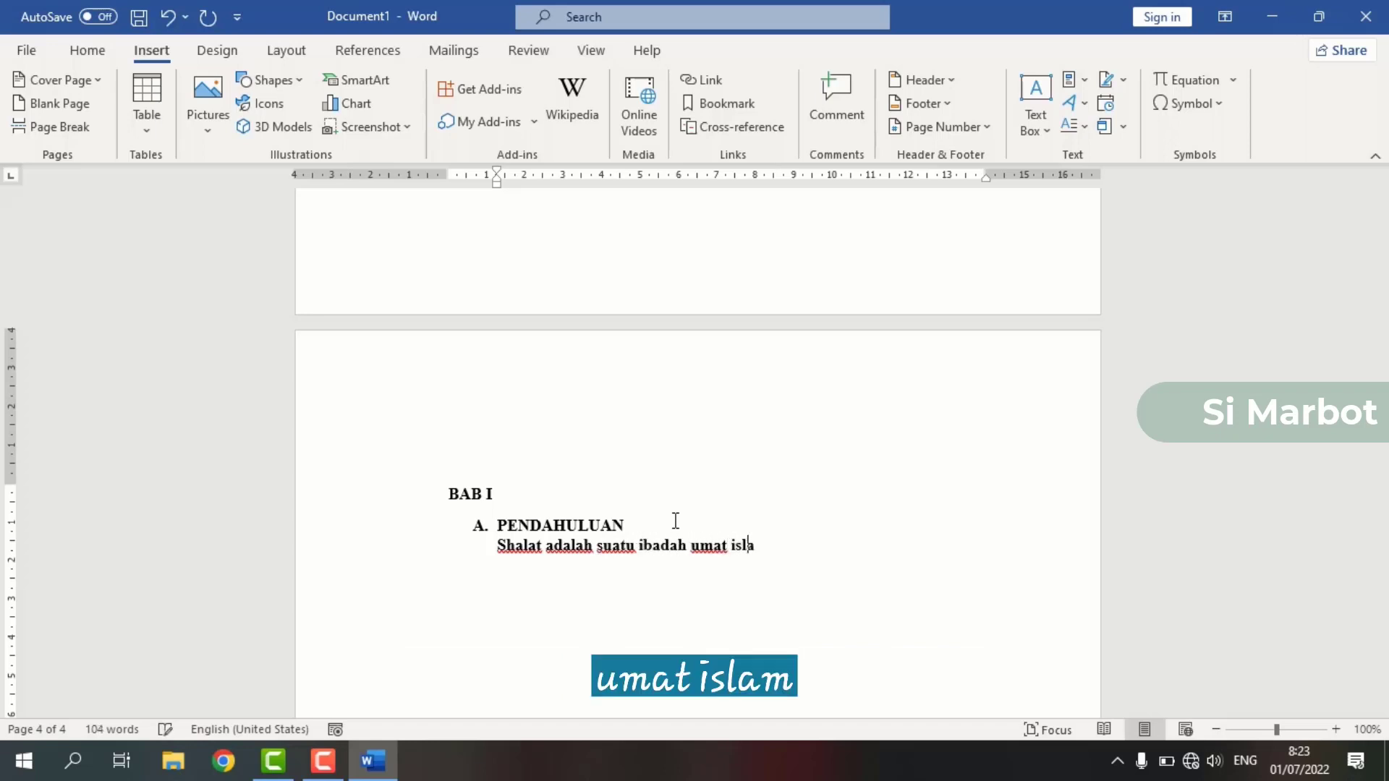
text(m )
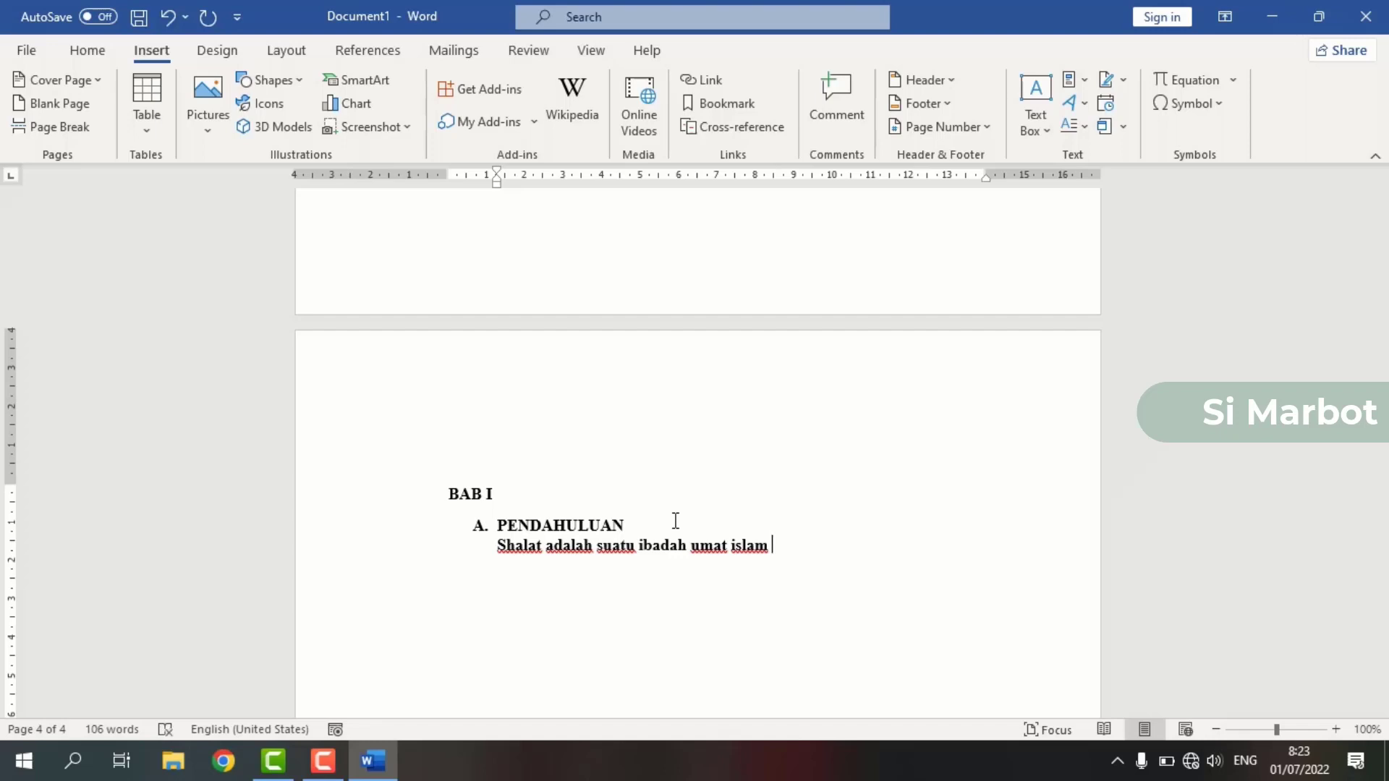
Step: Continue the sentence under PENDAHULUAN with "yang wajib dilakukan Ketika manusia sudah menjadi baligh dalam"
text(yang wajib dila)
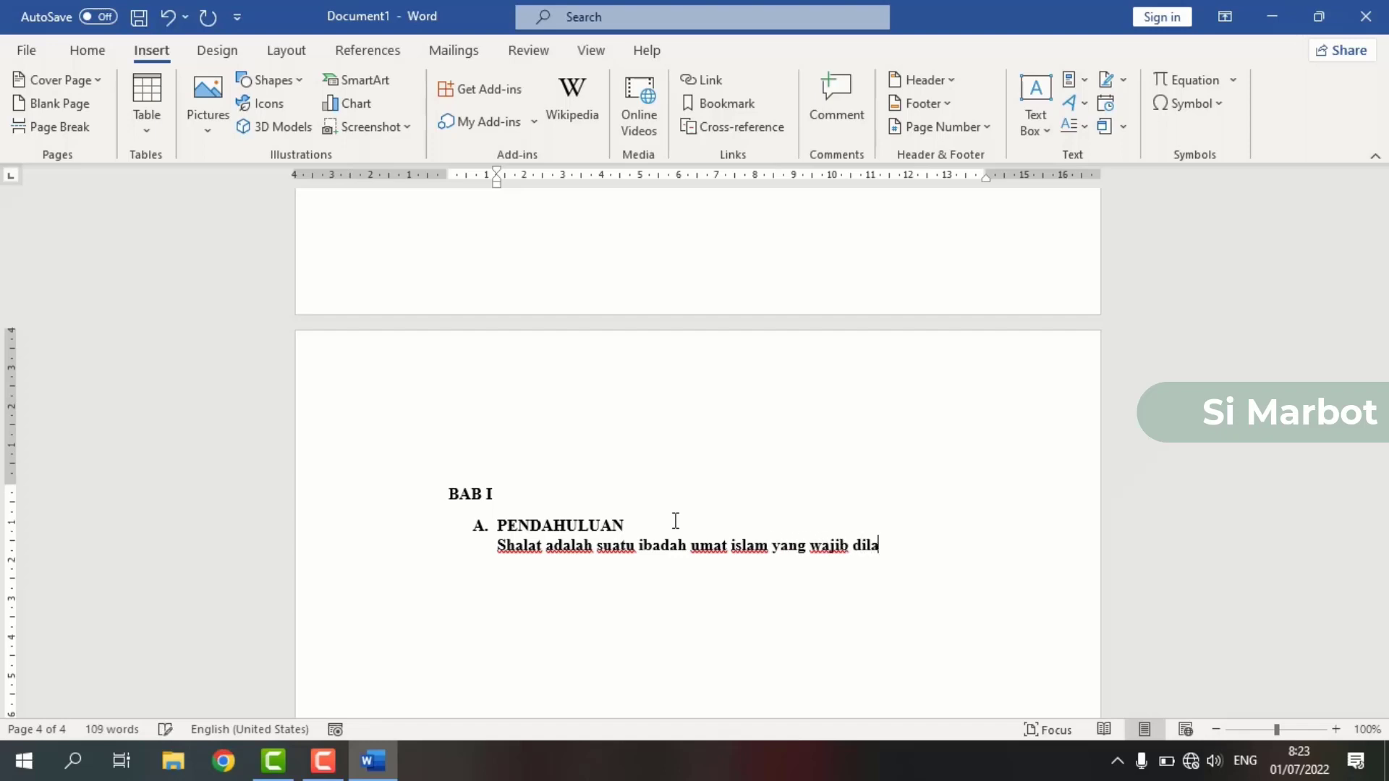
text(kukan ketika)
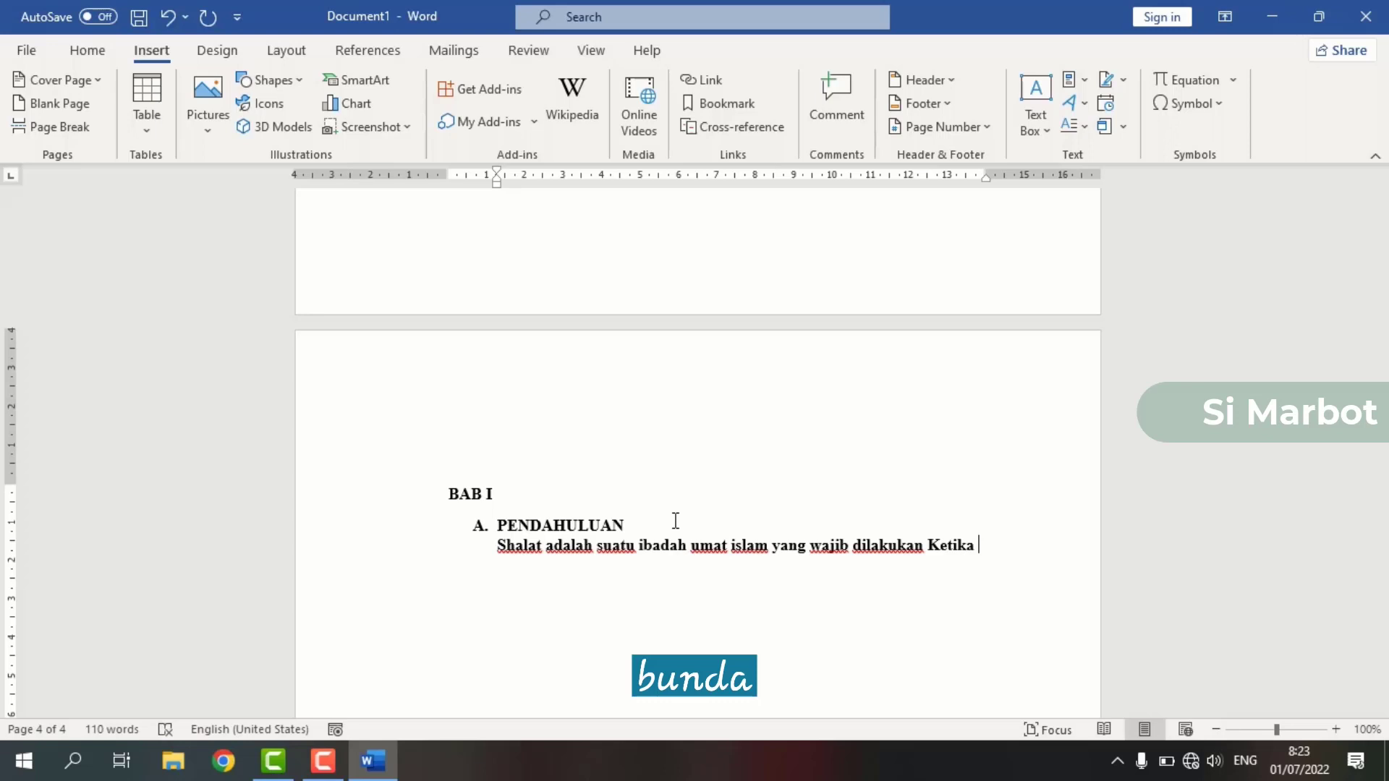
text( su)
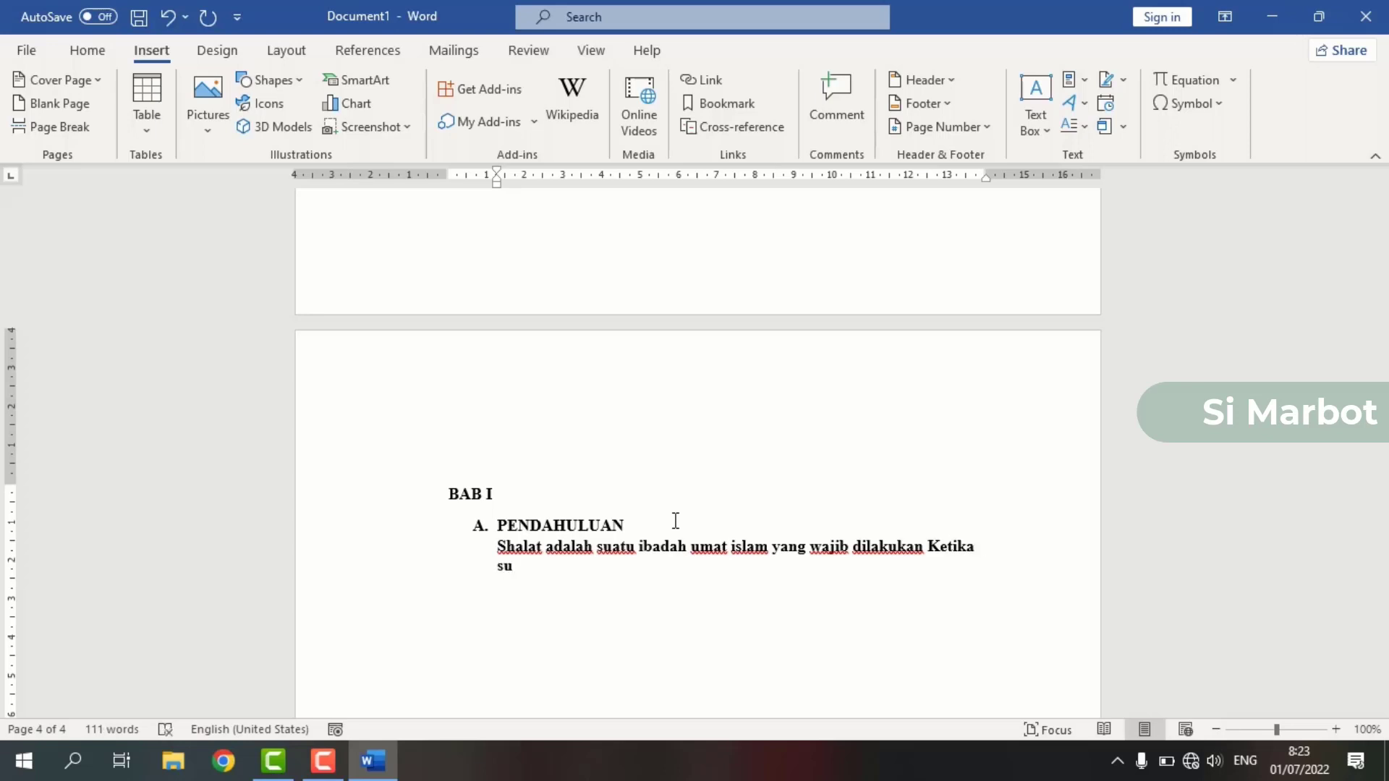
key(BackSpace)
key(BackSpace)
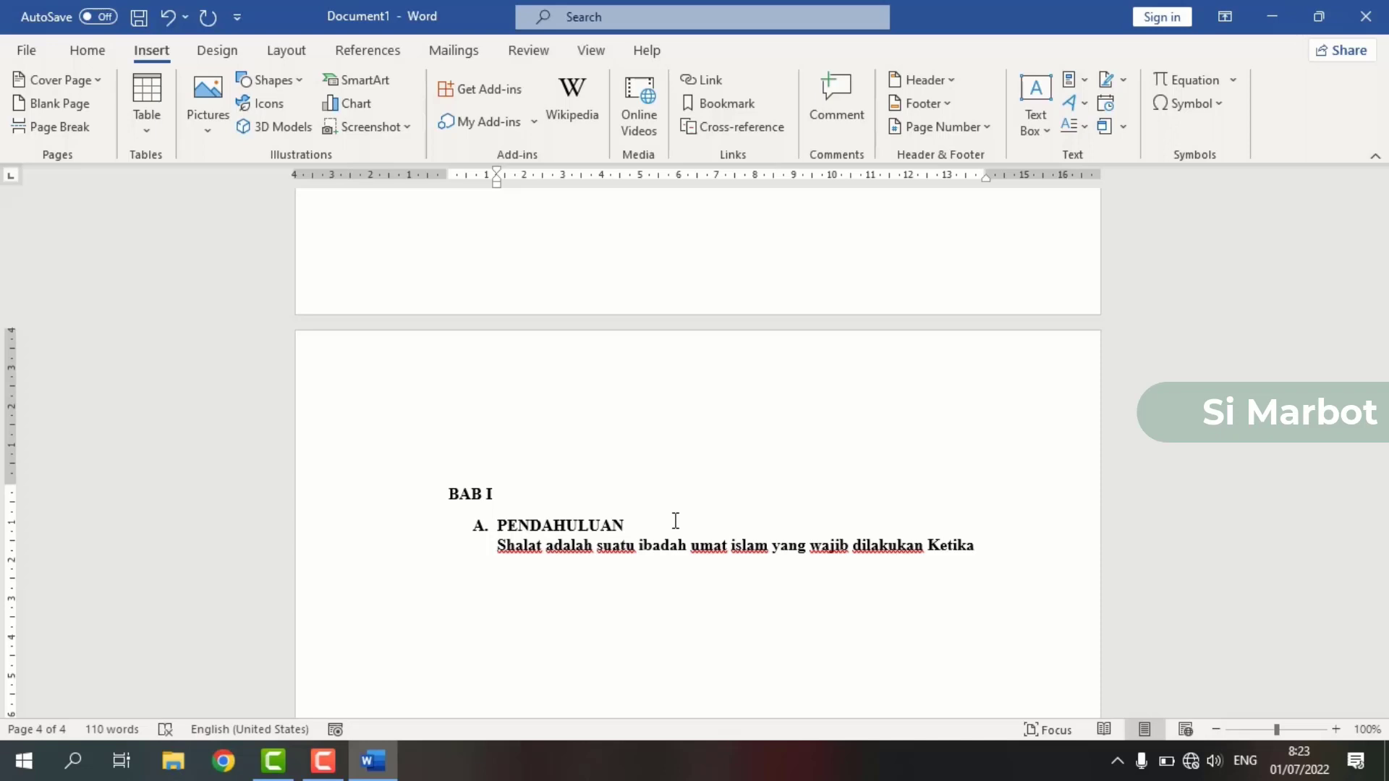
text(manusia )
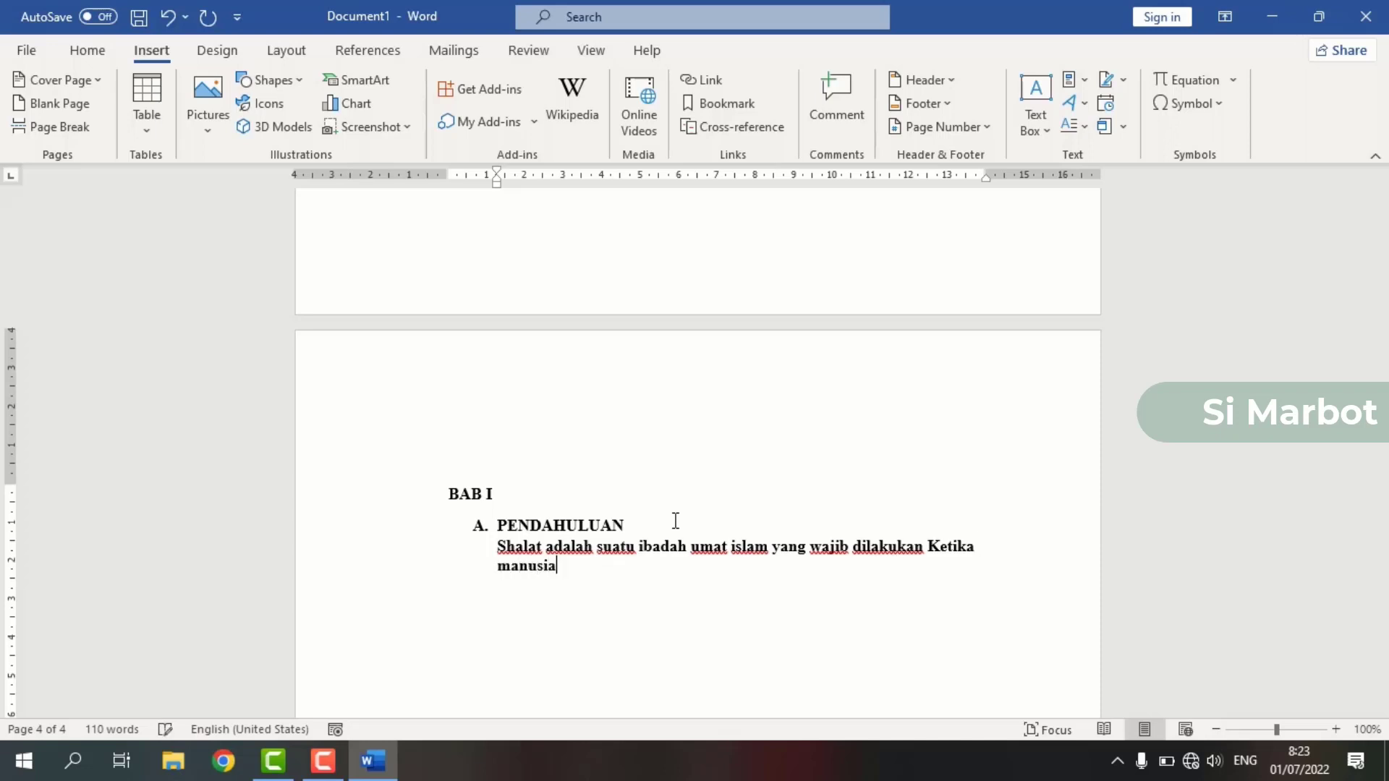
text(sudah menja)
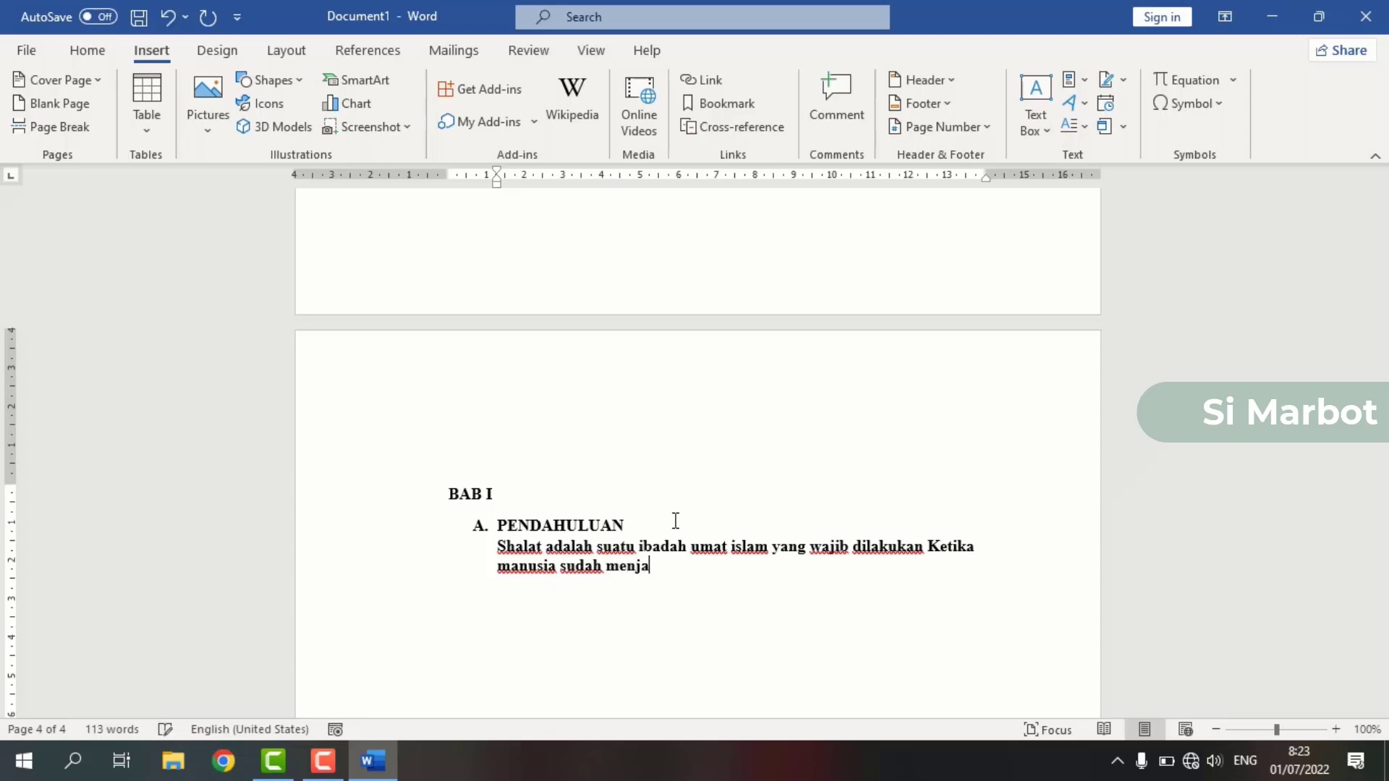
text(di baligh dalam)
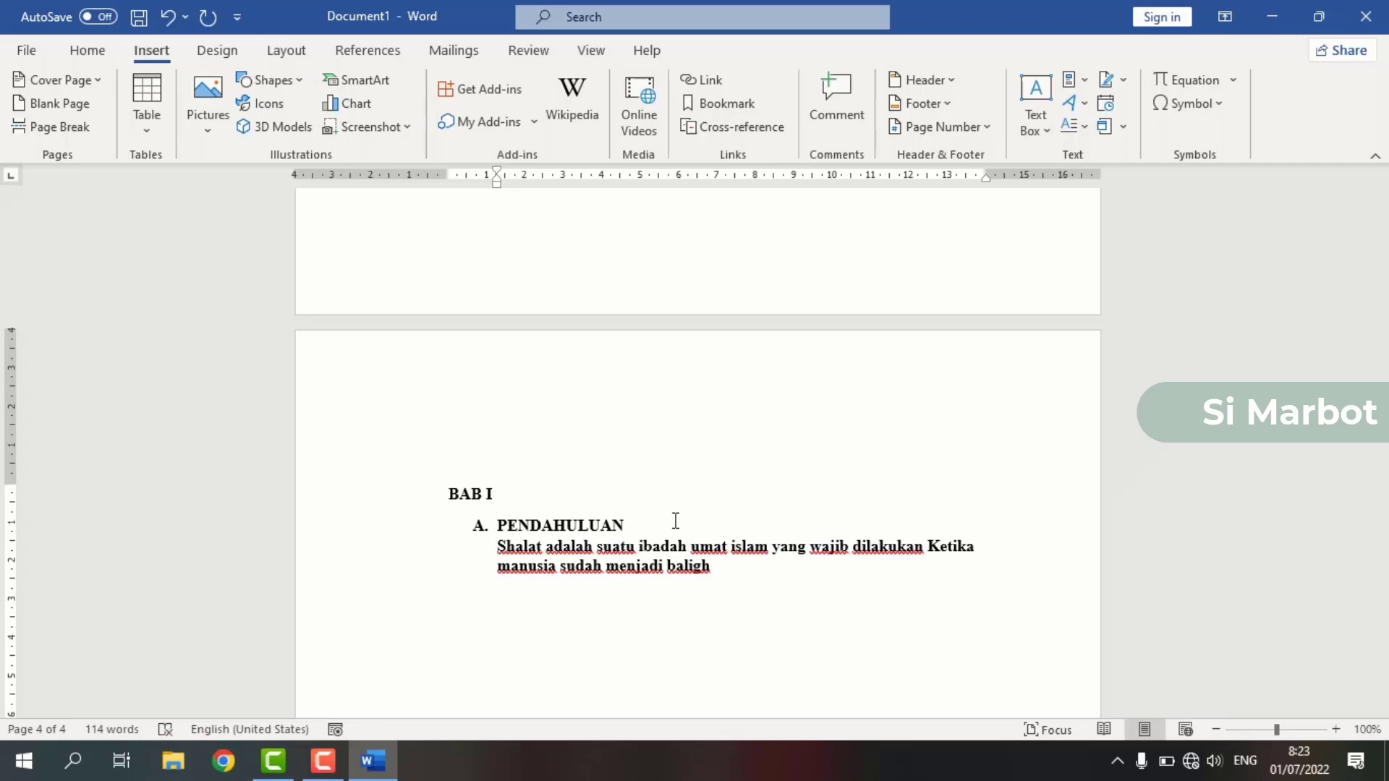
Step: Finish the first paragraph under PENDAHULUAN with "artian sudah mimpi bagi laki-laki dan sudah datang bulan bagi kaum perempuan."
text( artian sudah)
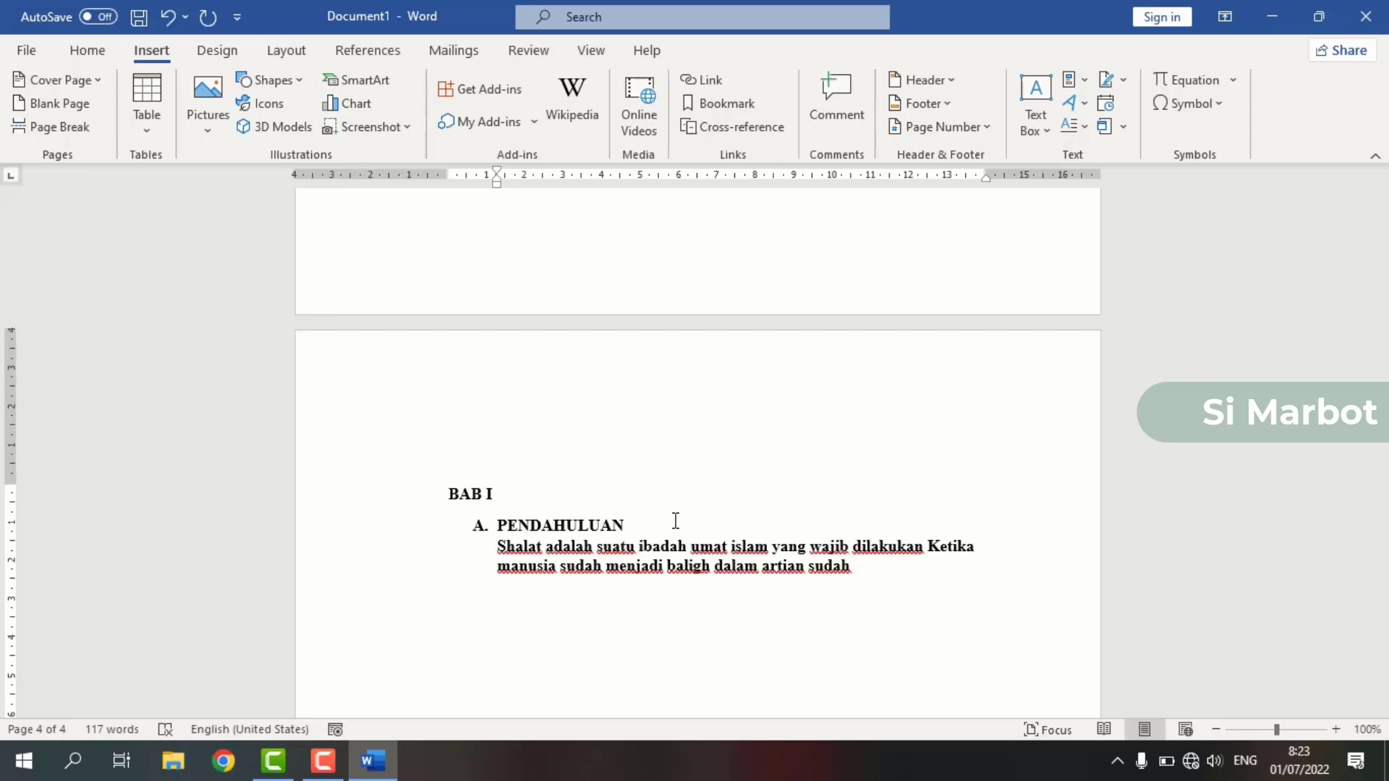
text(mimpi bagi la)
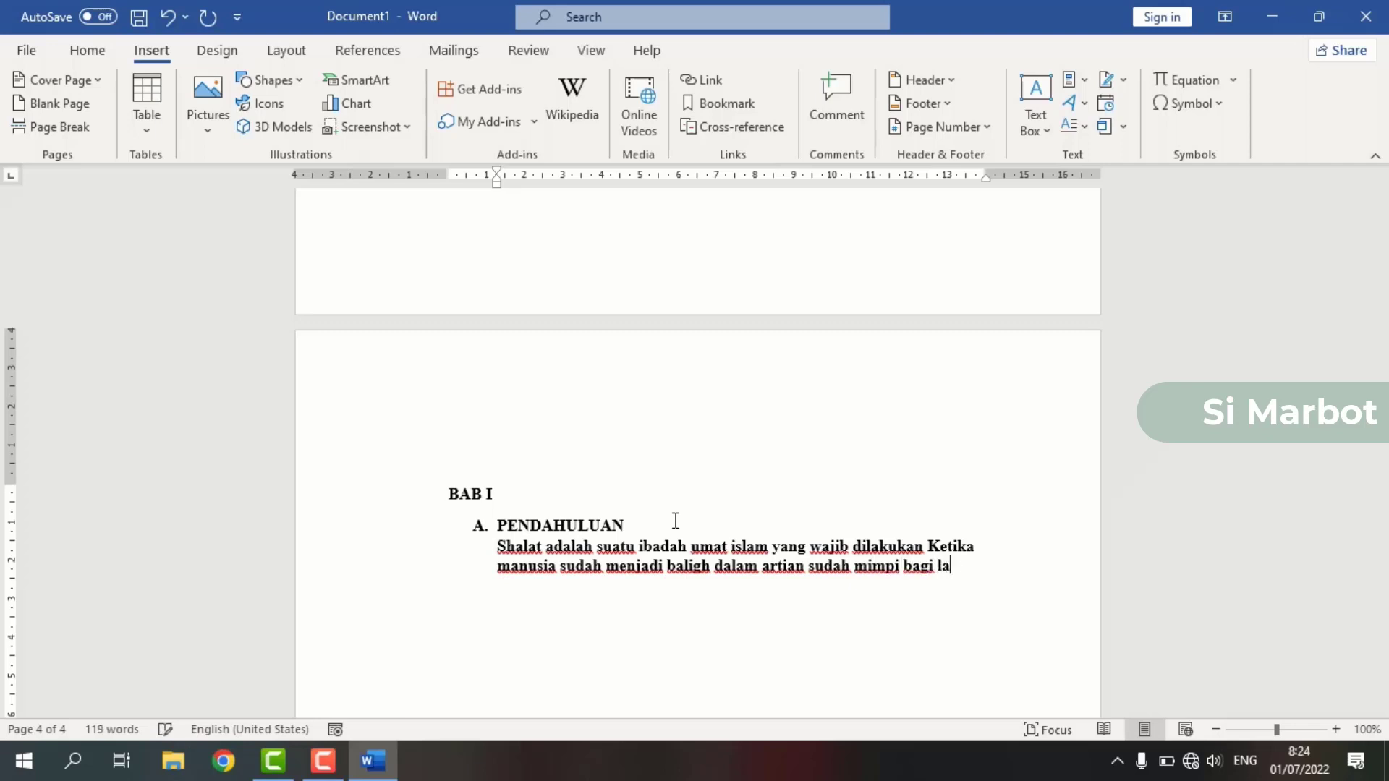
text(ki-laki)
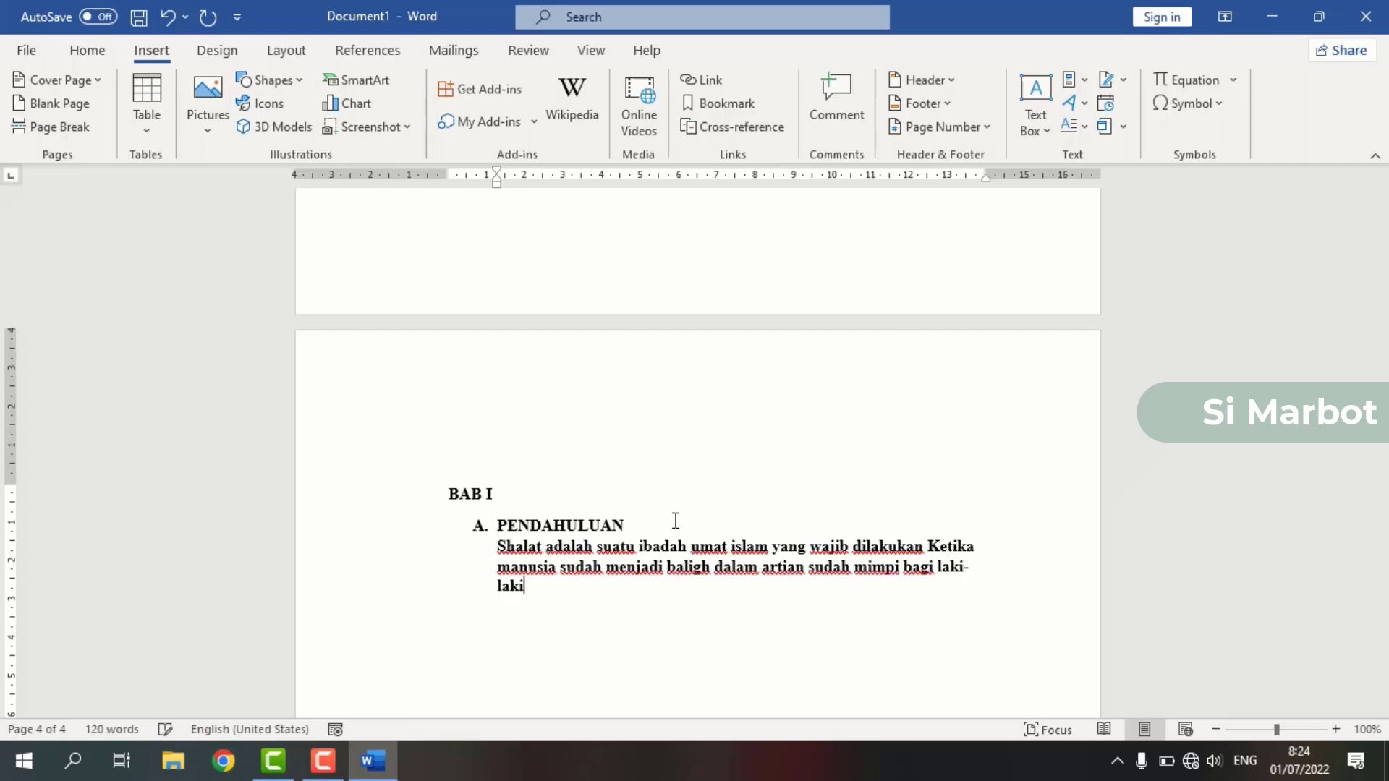
text( dan sudah dating )
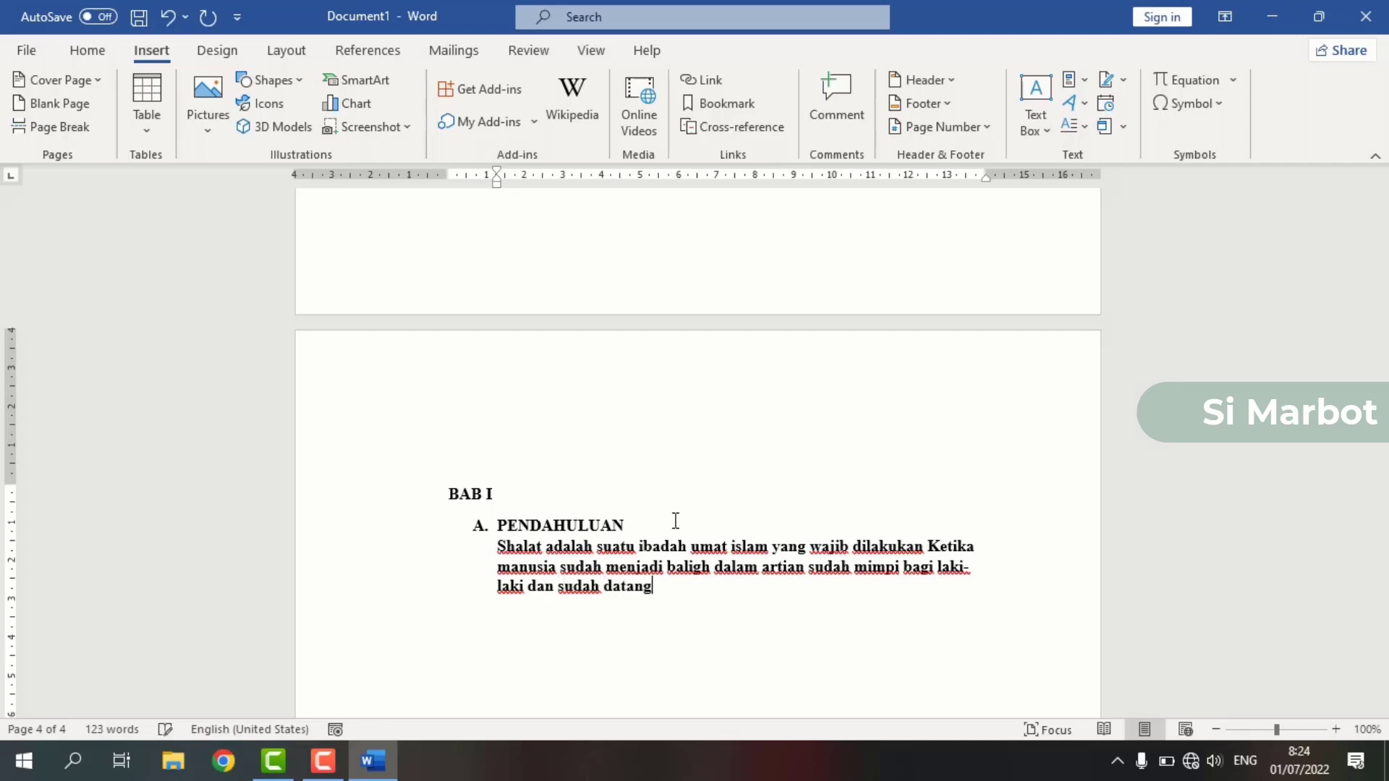
text(b)
key(BackSpace)
key(BackSpace)
key(BackSpace)
key(BackSpace)
key(BackSpace)
text(atang bulan bagi kaum )
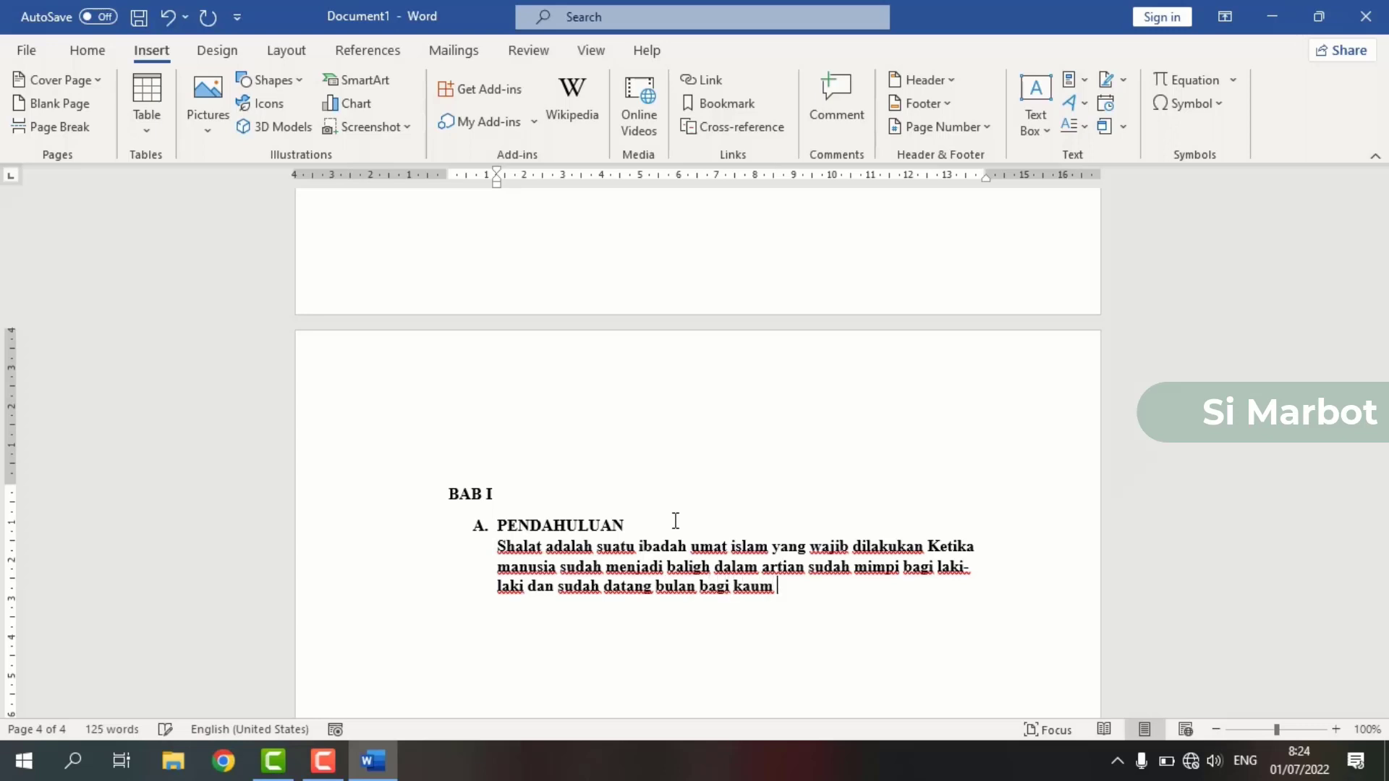
text(perempuan.)
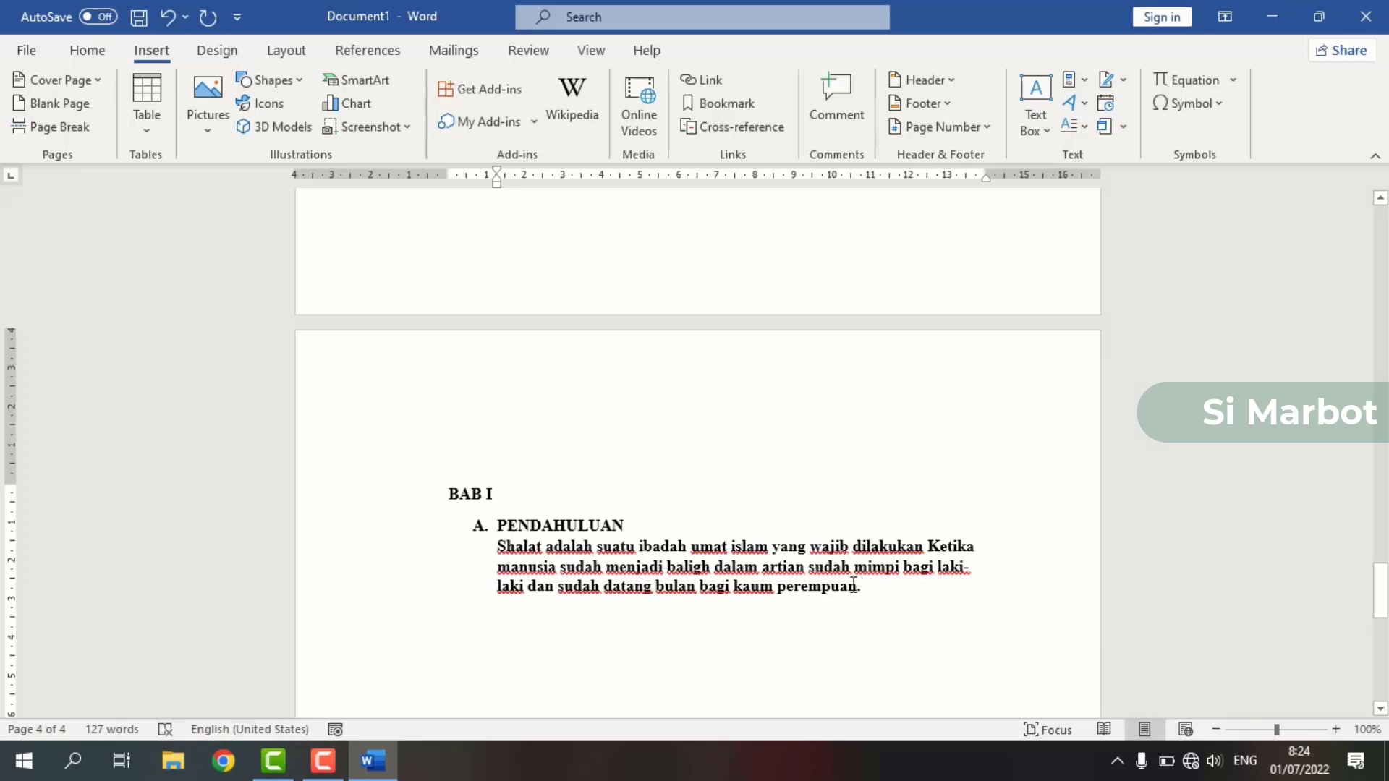
Step: Remove the bold formatting from the whole paragraph under PENDAHULUAN, leaving the headings bold
drag(865, 587, 669, 568)
drag(768, 561, 606, 541)
drag(512, 552, 512, 552)
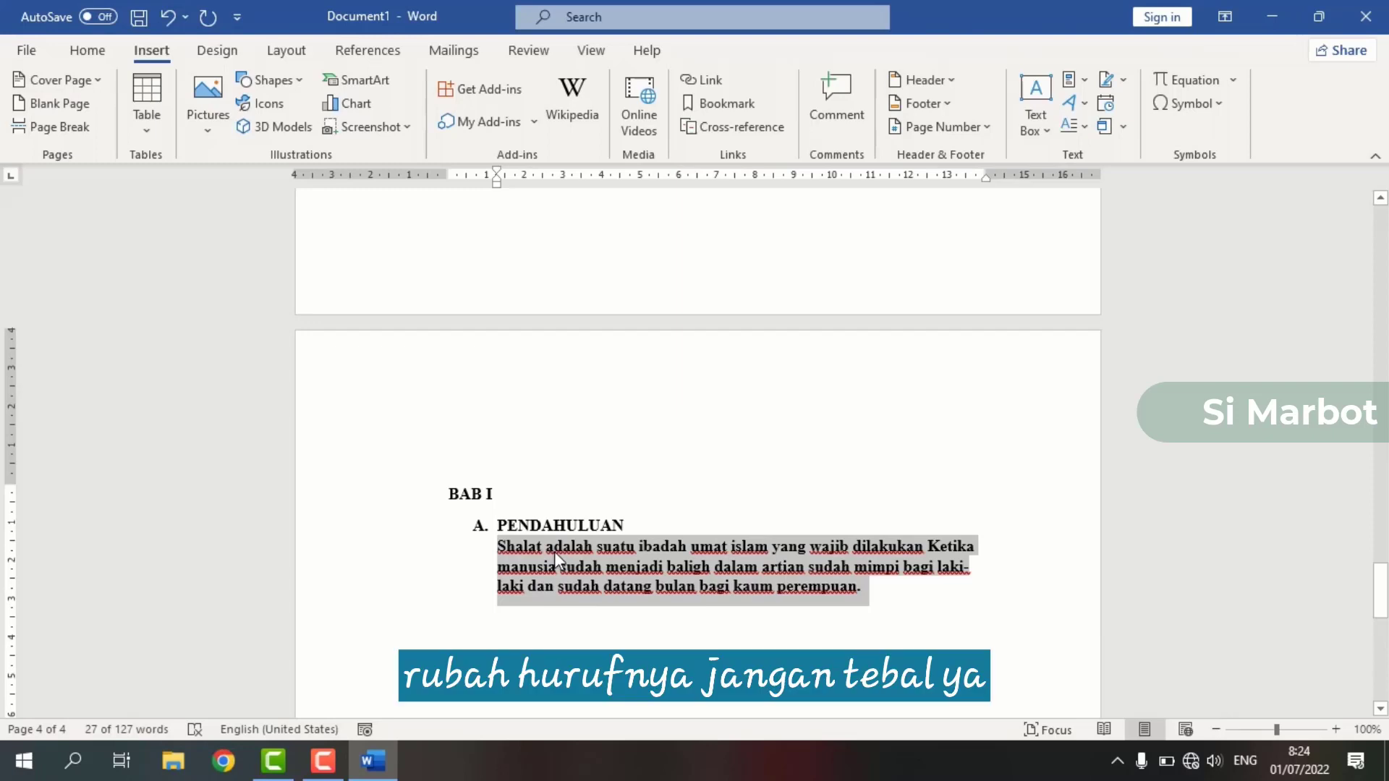
click(90, 51)
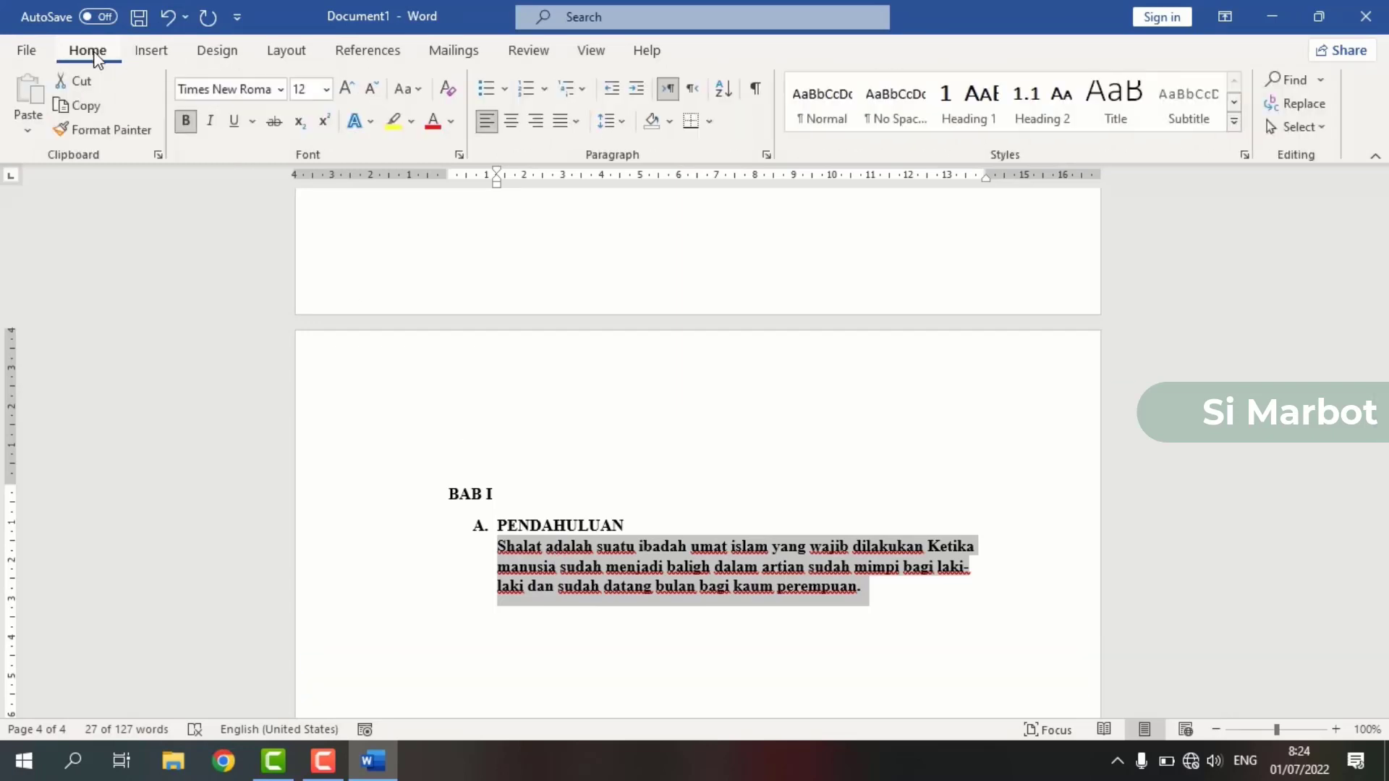
click(188, 127)
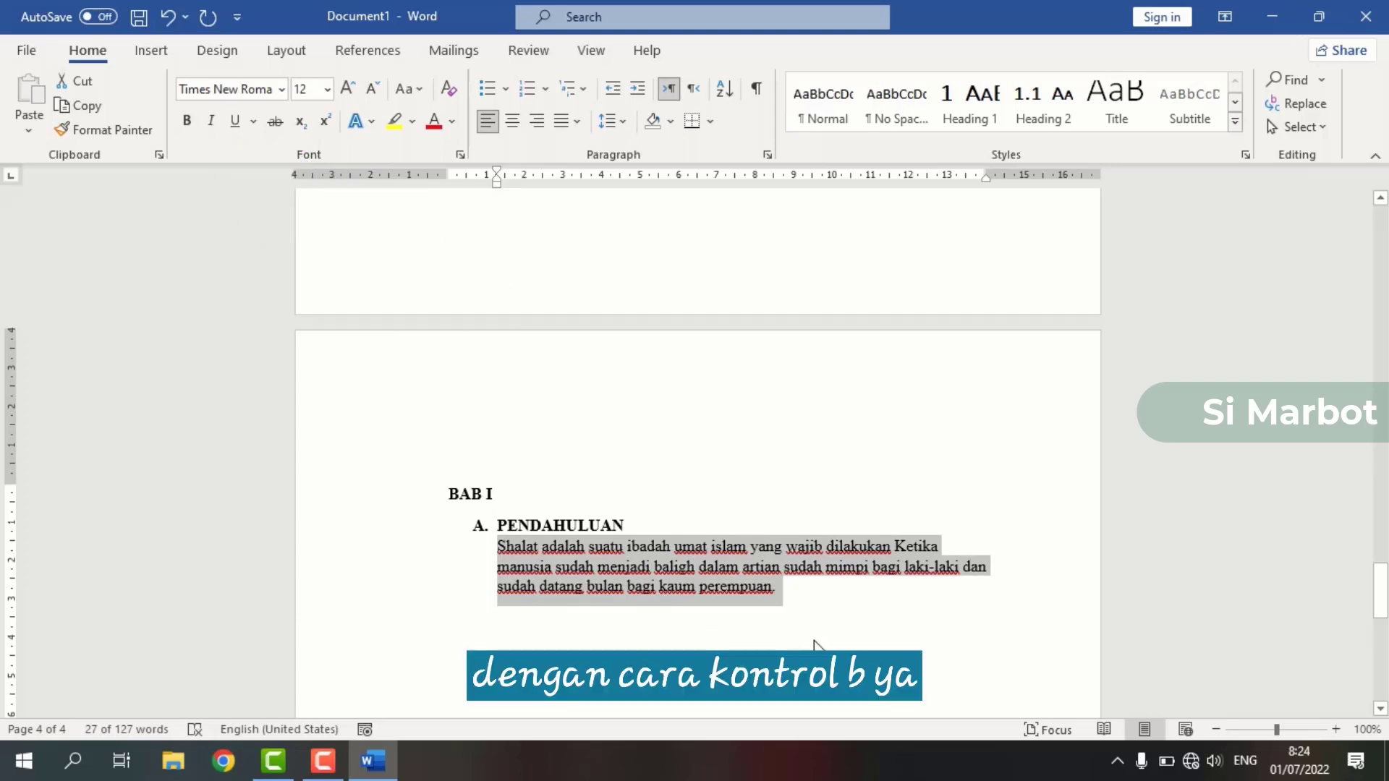
key(ctrl+b)
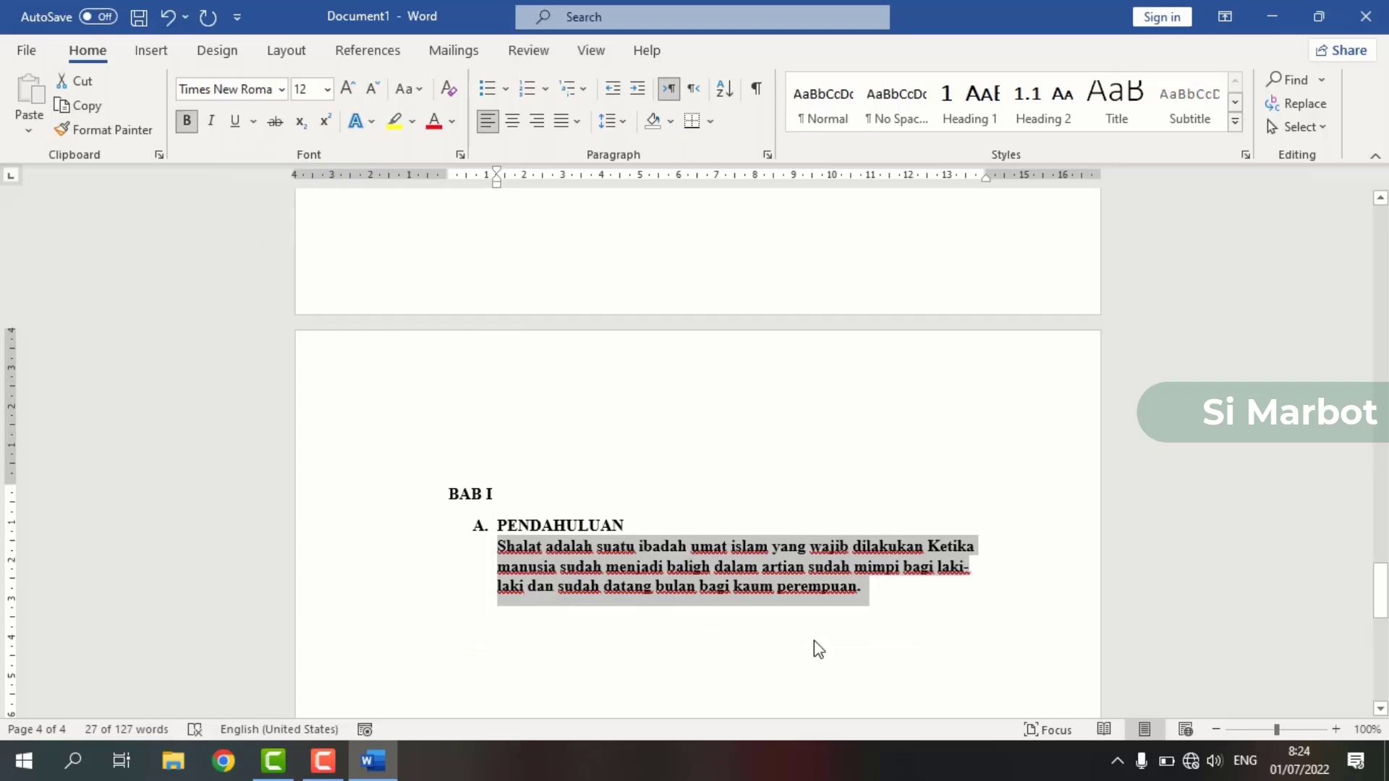
key(ctrl+b)
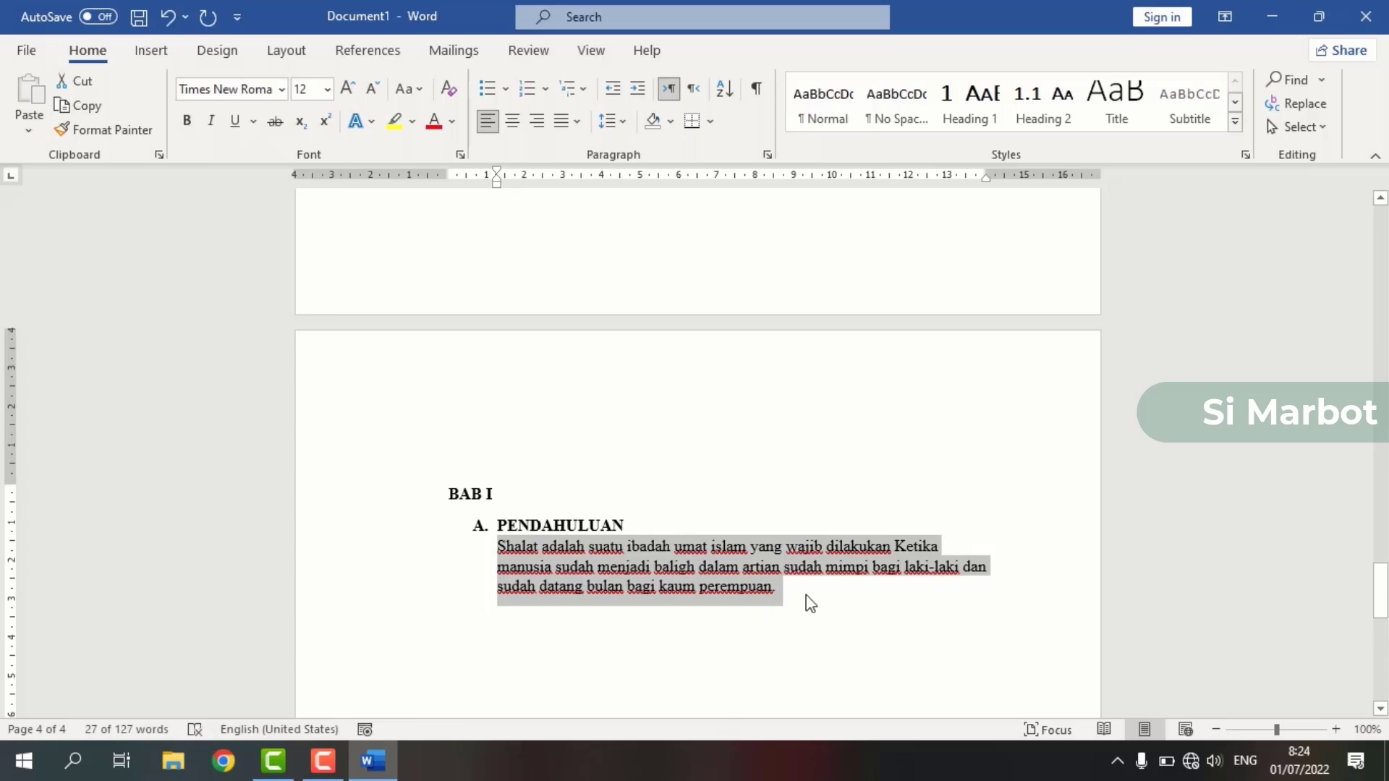
click(810, 604)
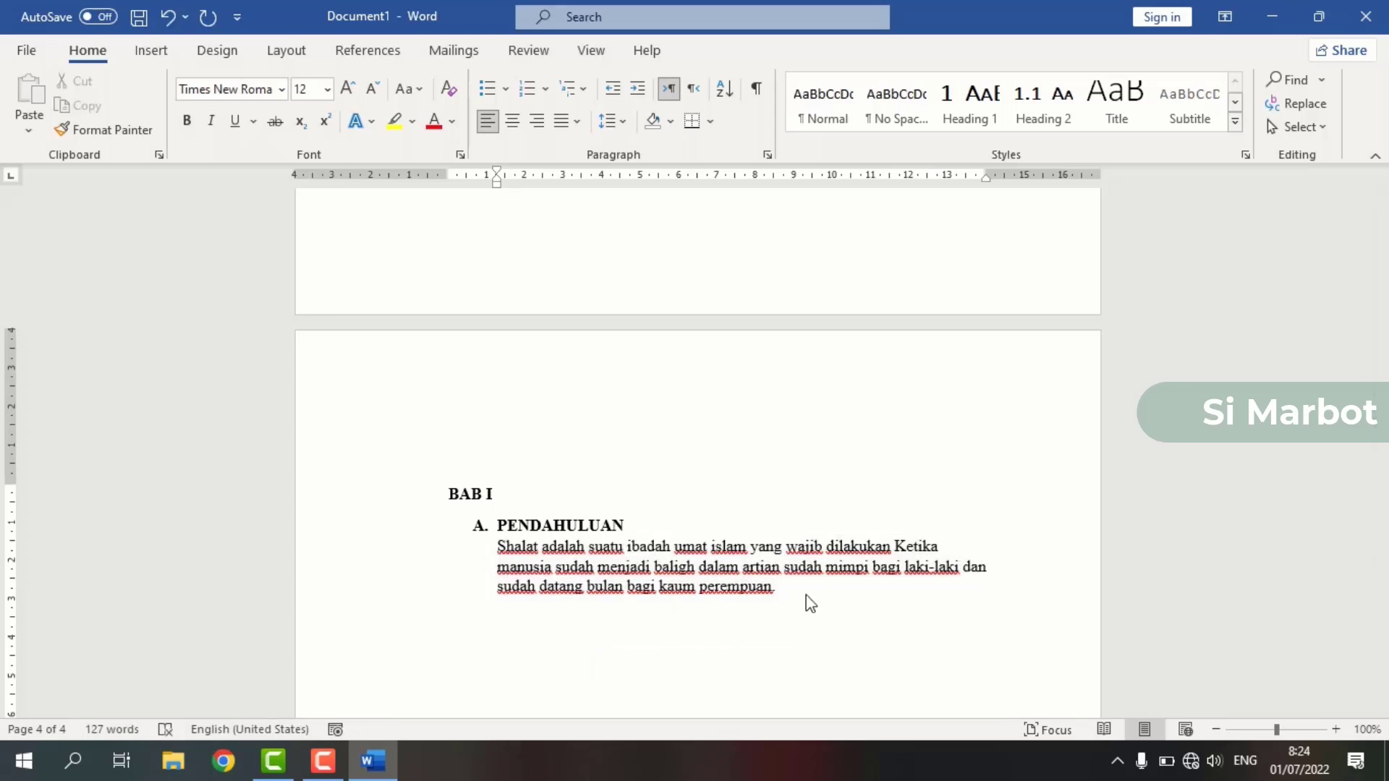
Step: Start a second paragraph under PENDAHULUAN with "Indonesia adalah negara dengan jumlah pemeluk agama"
key(Return)
text(indo)
text(nesia adala)
text(h ne)
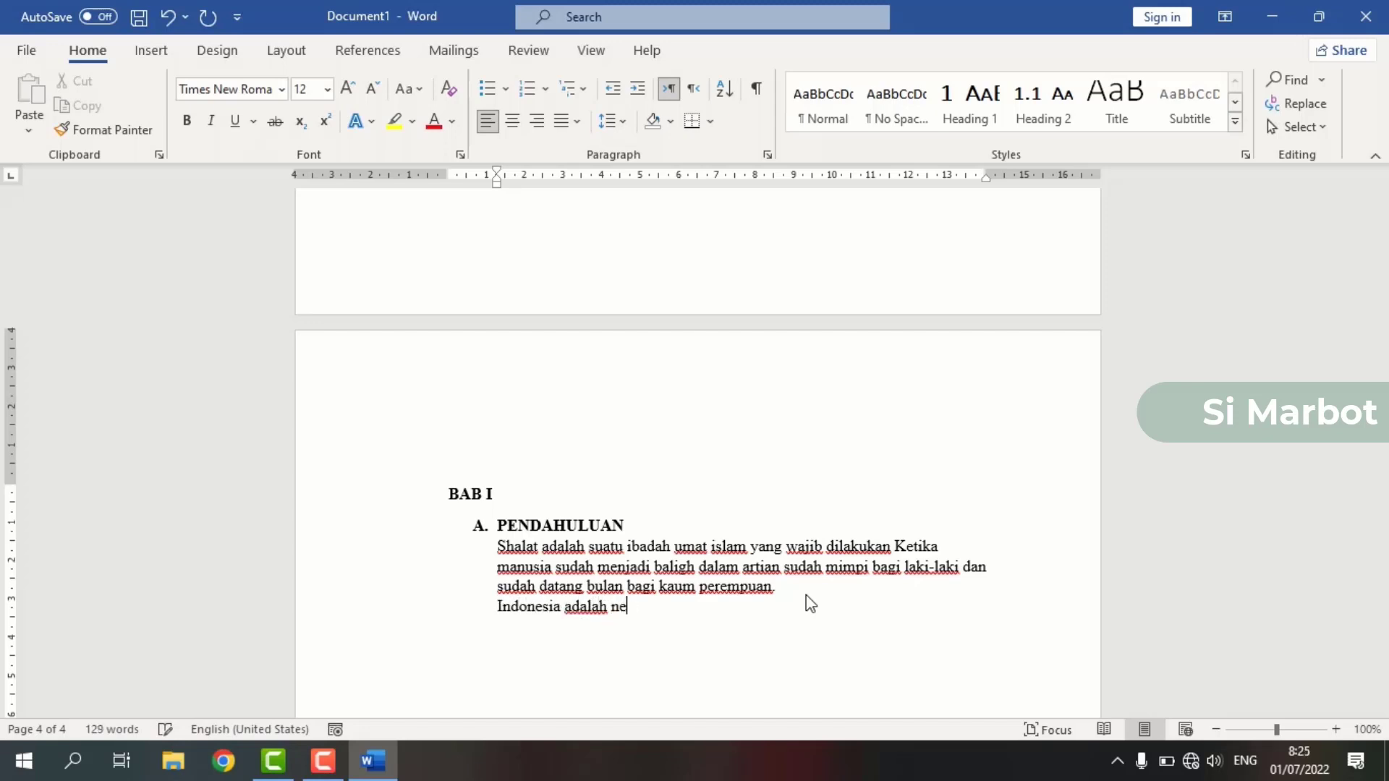
text(gara dengan ju)
text(mbla)
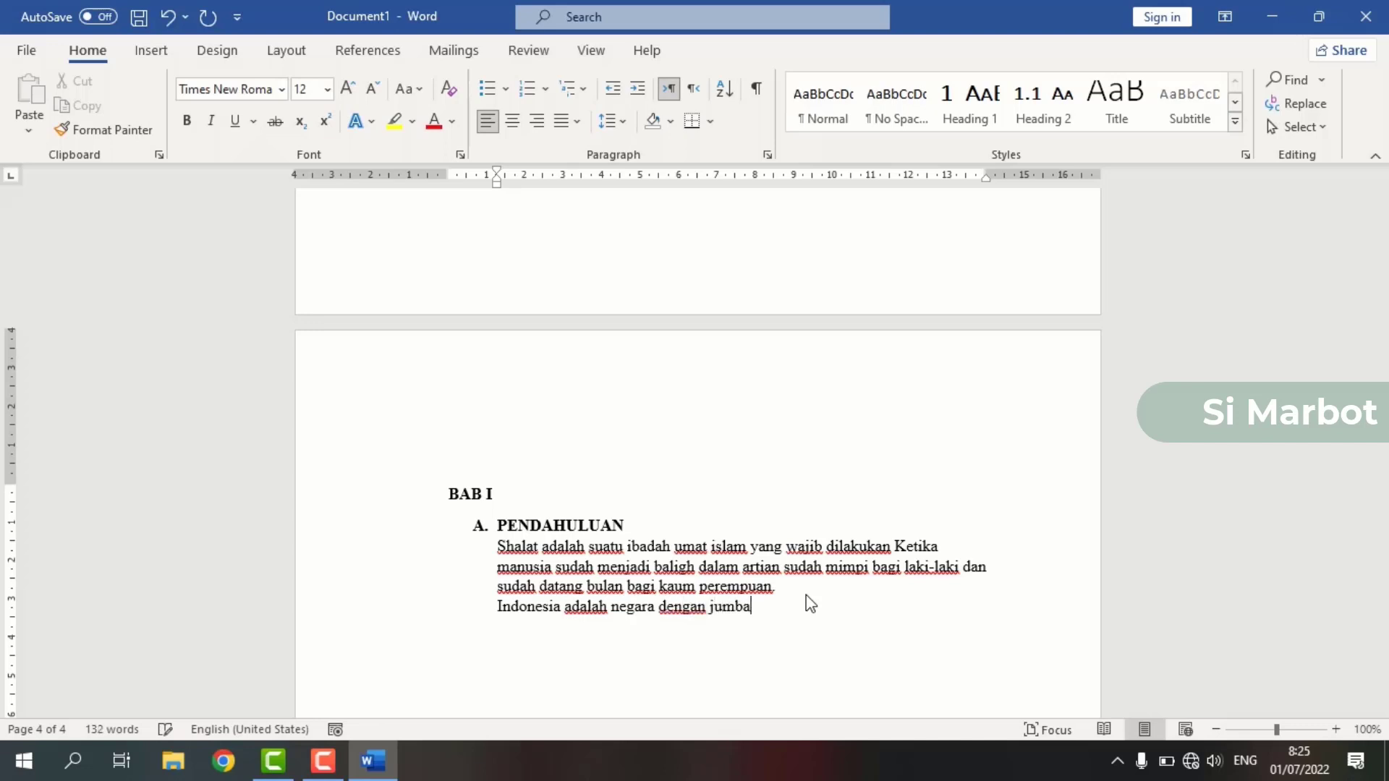
key(BackSpace)
key(BackSpace)
text(lah pemeluk agama )
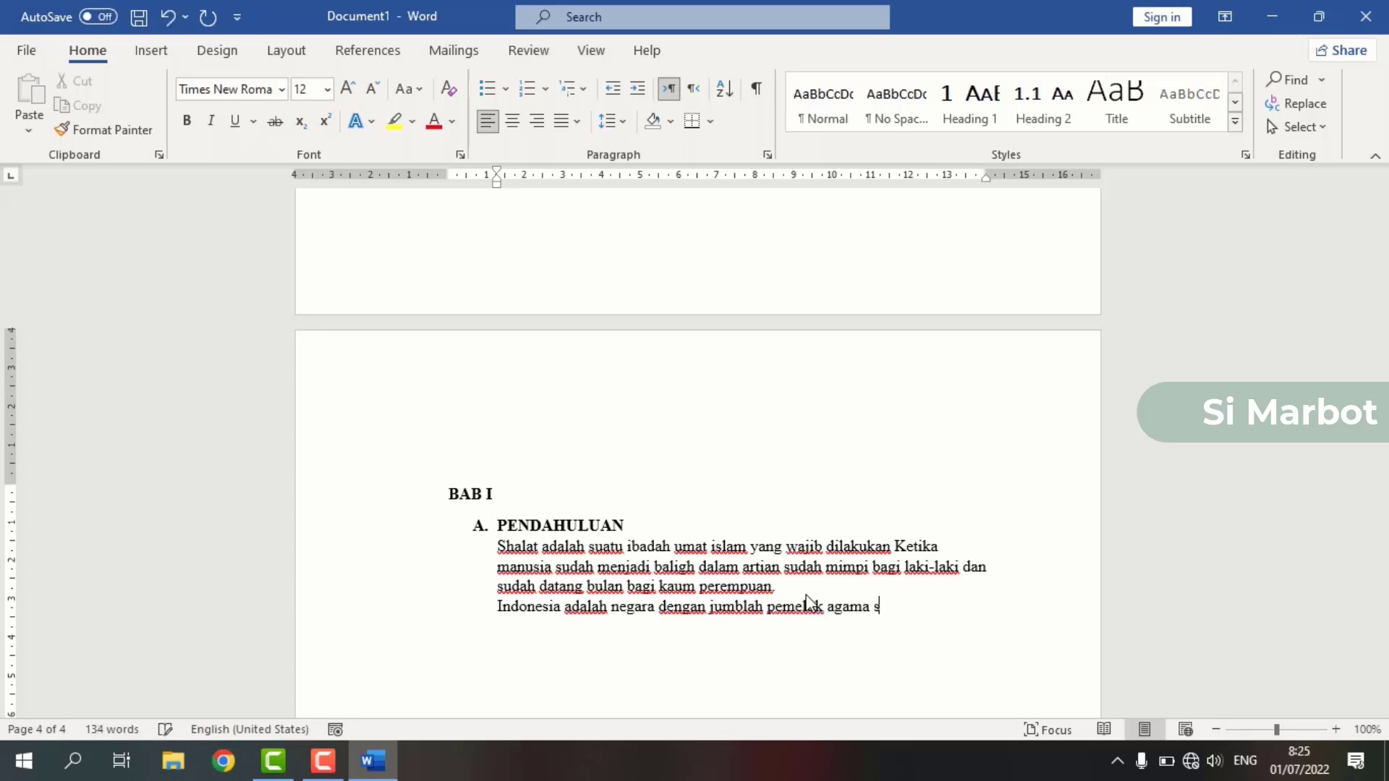
Step: Continue the second paragraph with "islam terbesar di dunia maka dari itu Pendidikan tentang agama khusunya shalat wajib"
text(islam terbesar di duni)
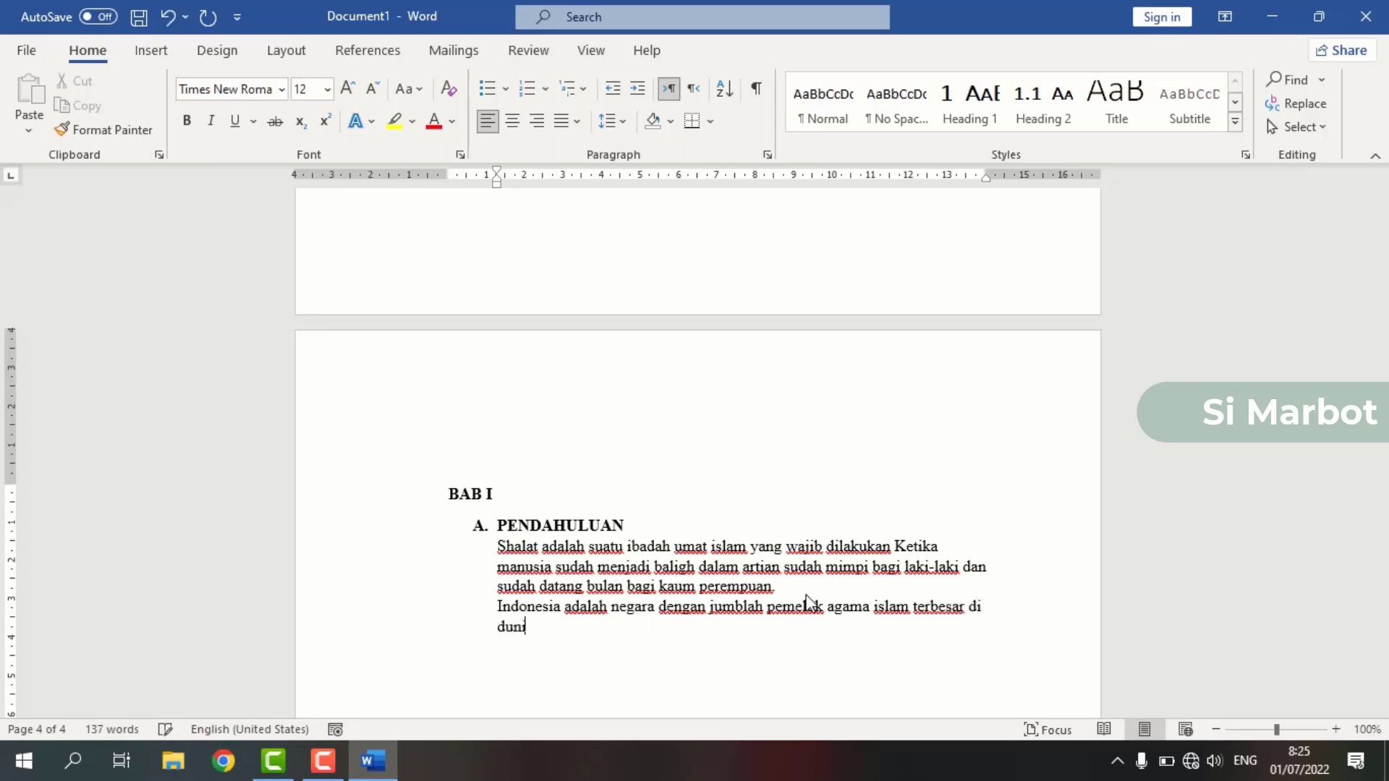
text(a maka dari i)
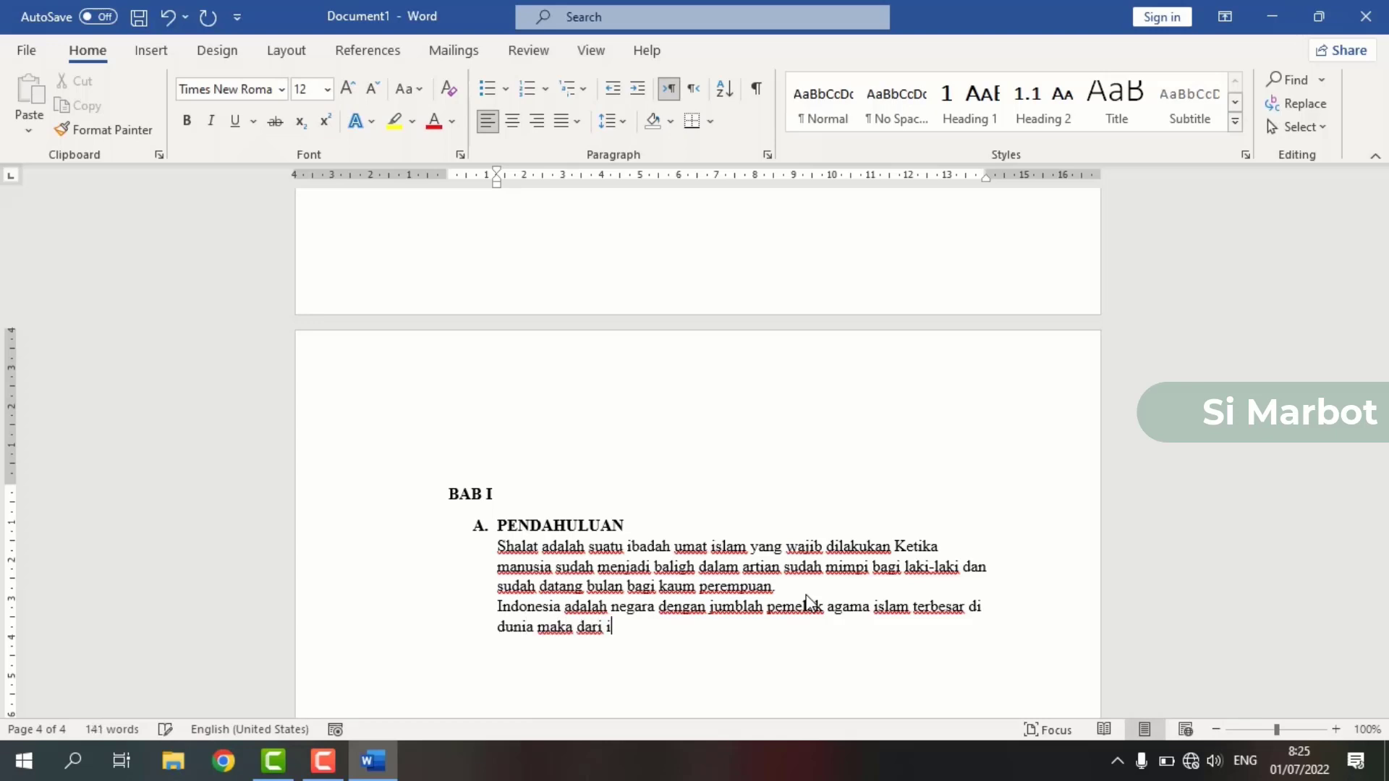
text(tu Pendidikan tent)
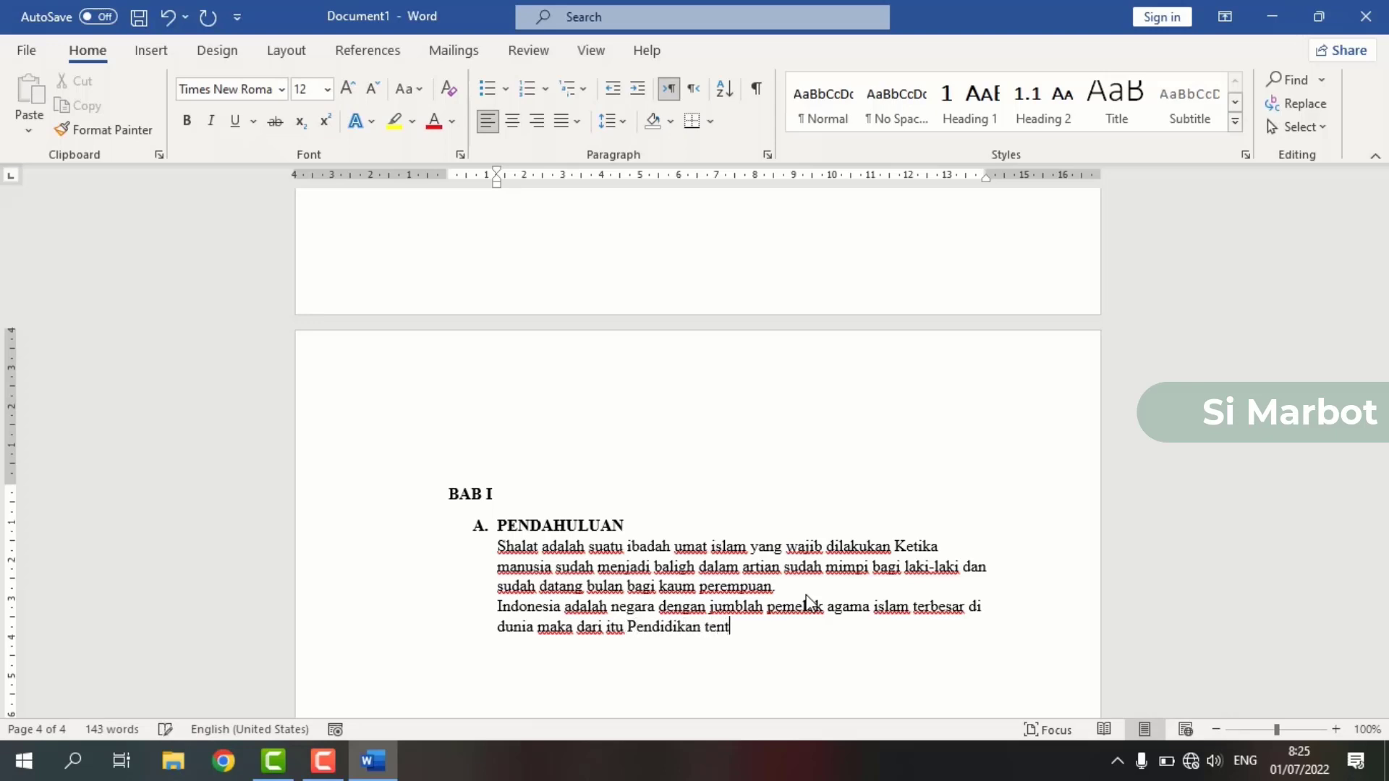
text(ang agama khusu)
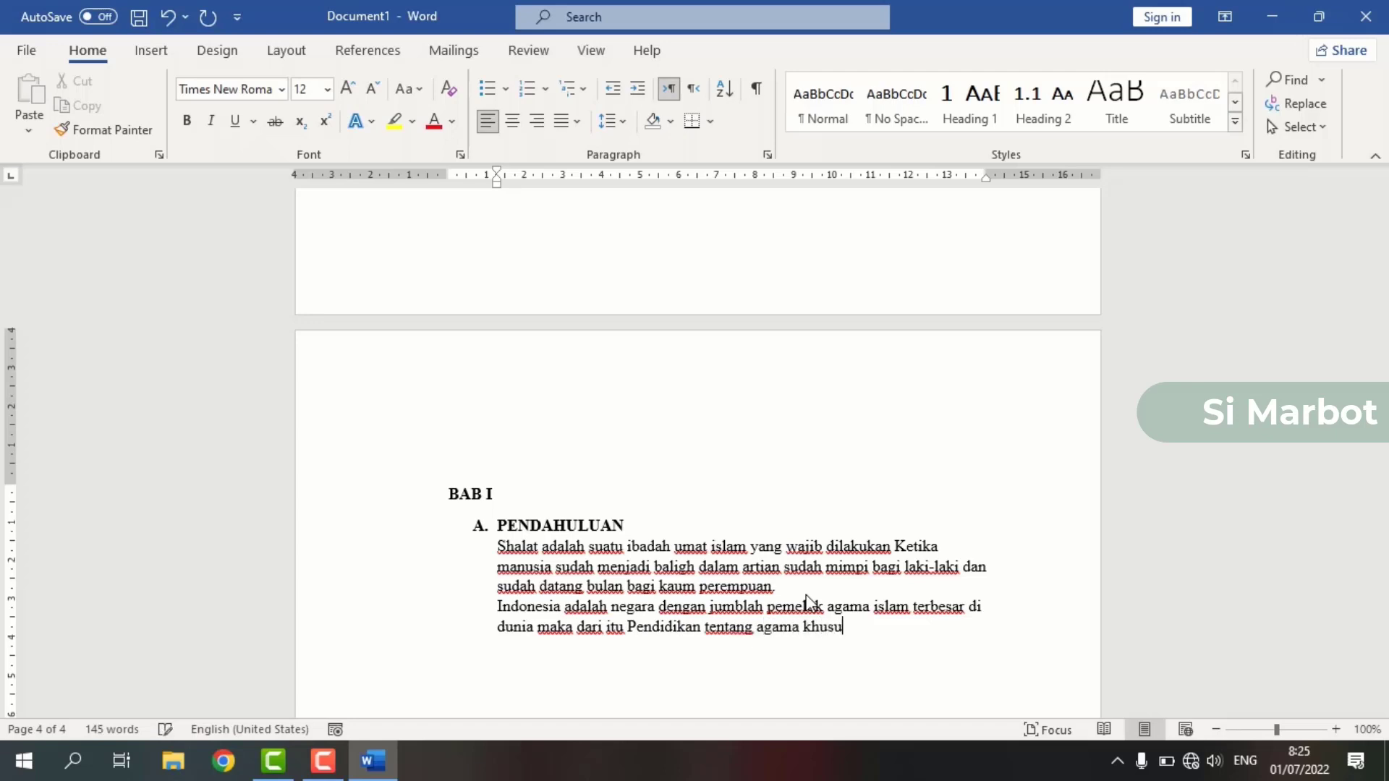
text(nya shalat wajib )
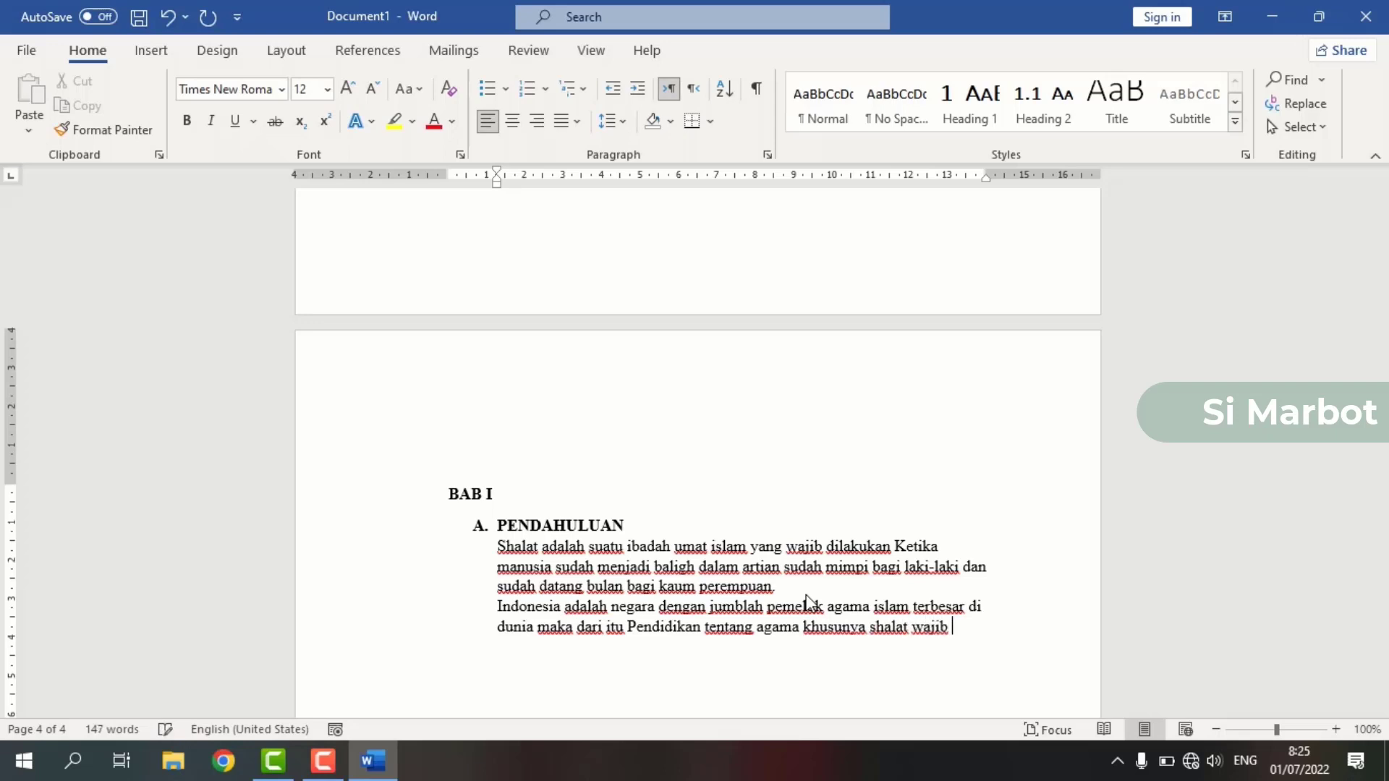
Step: Complete the second paragraph with "ada di kurikulum Pendidikan sekolah kita." and add an empty line below it
text(ada di )
text(kuri)
text(kulum p)
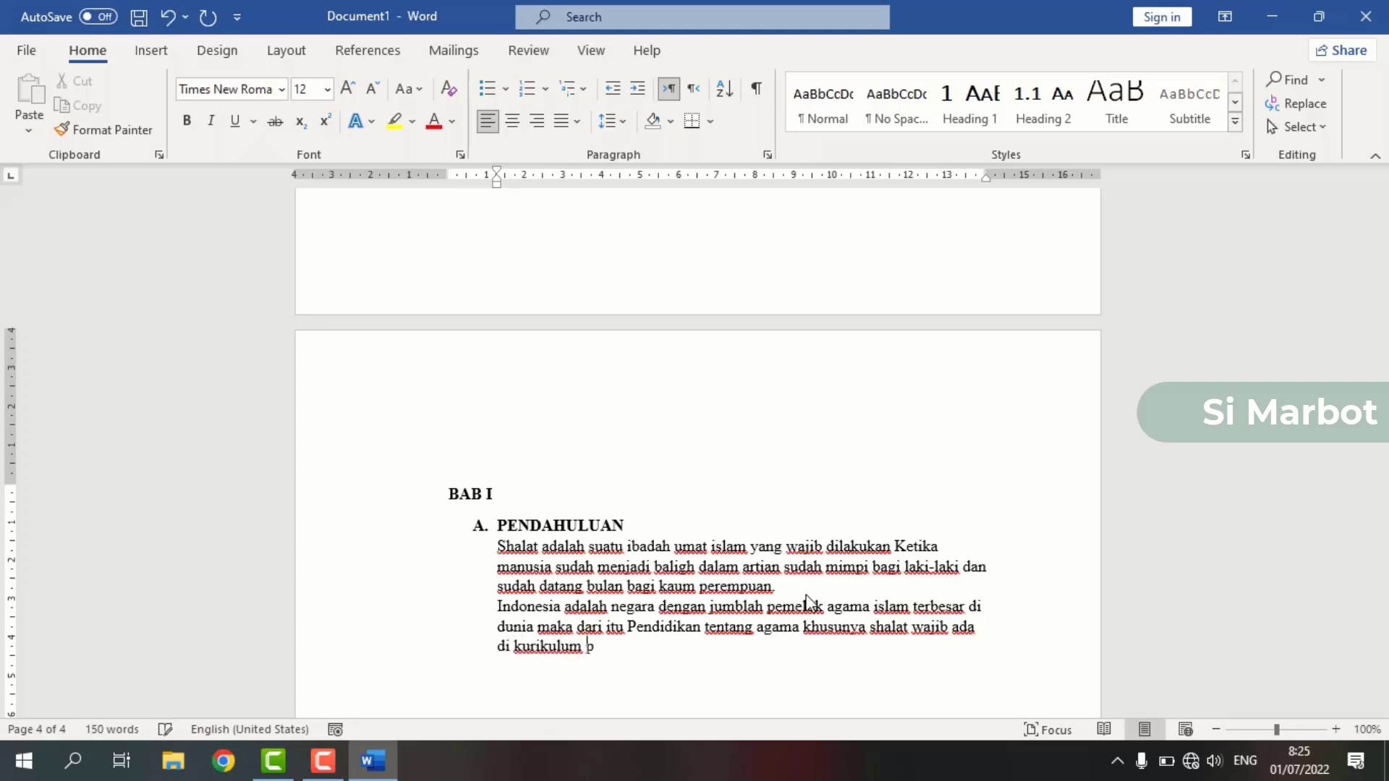
text(endidikan)
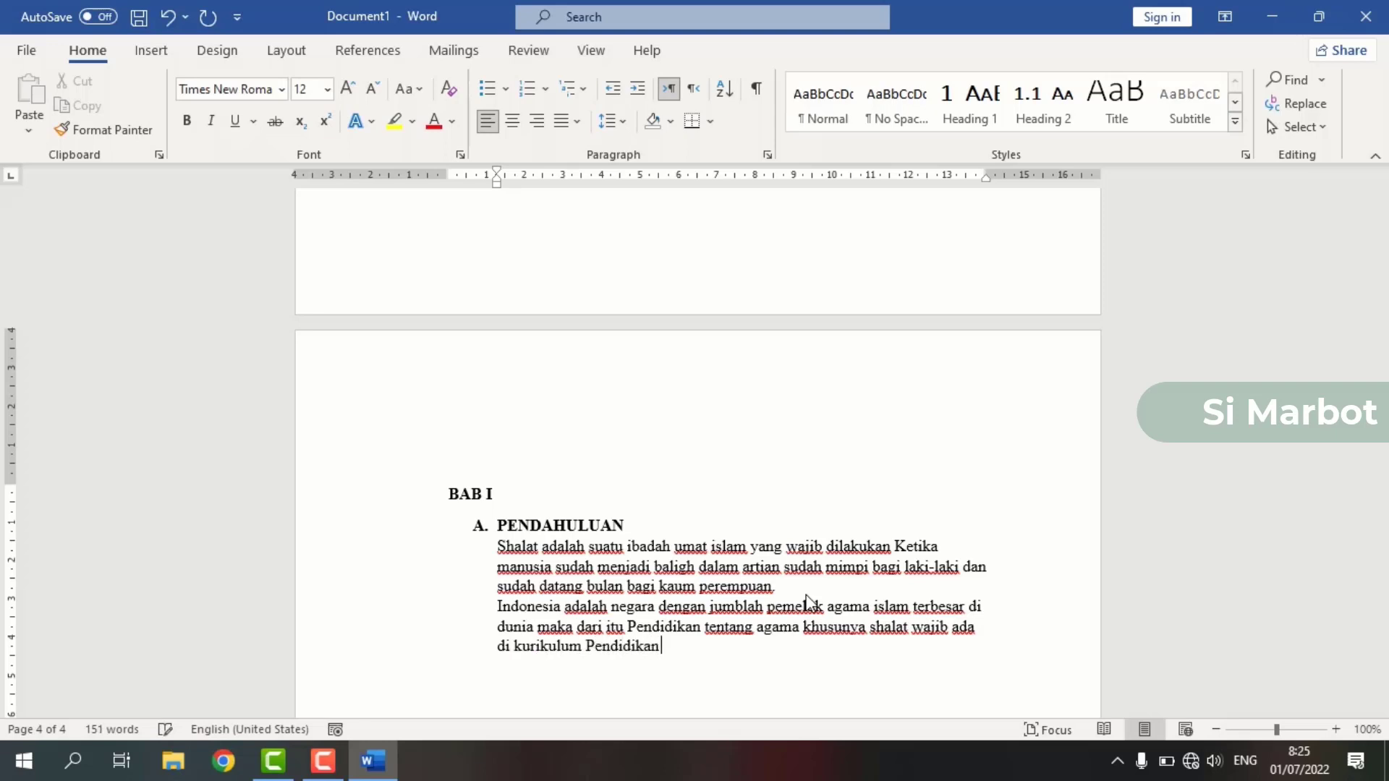
text( sekolah )
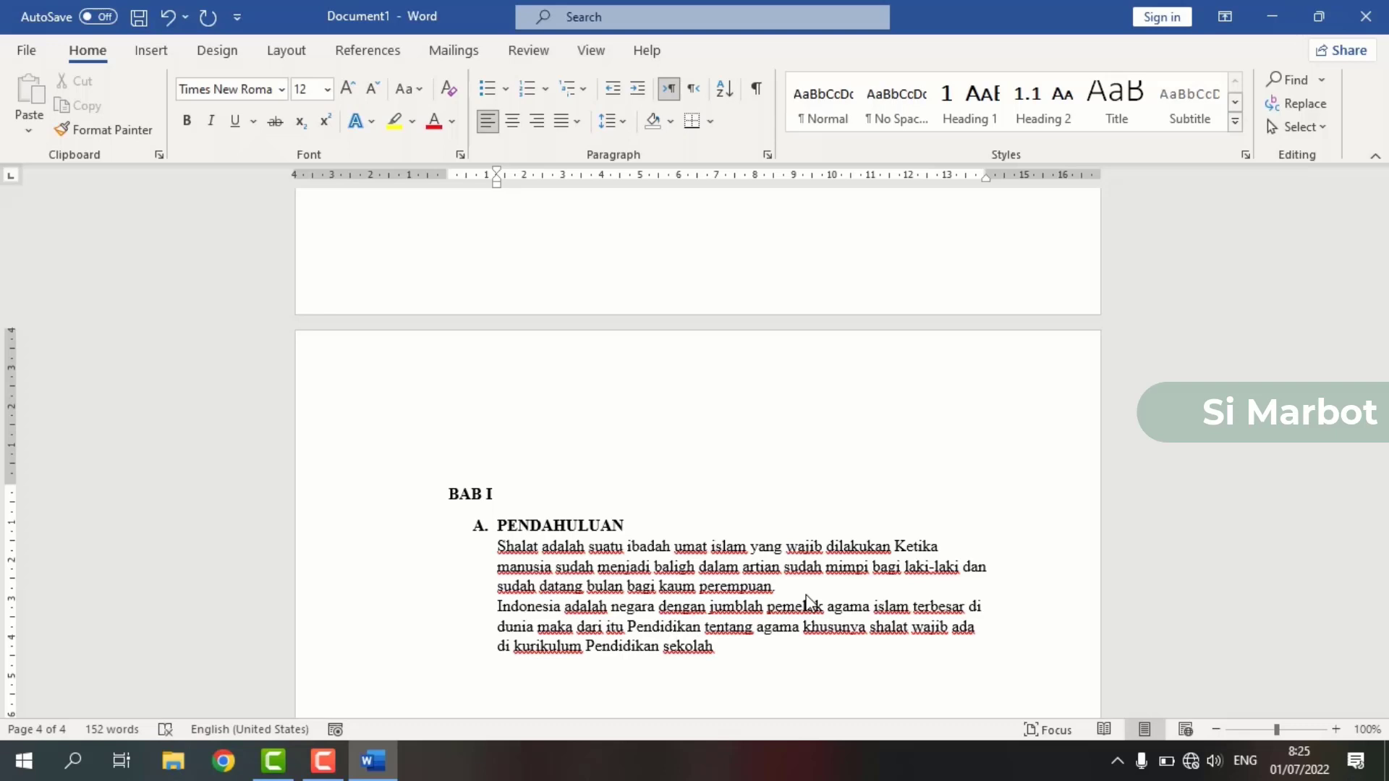
text(kita.)
key(Return)
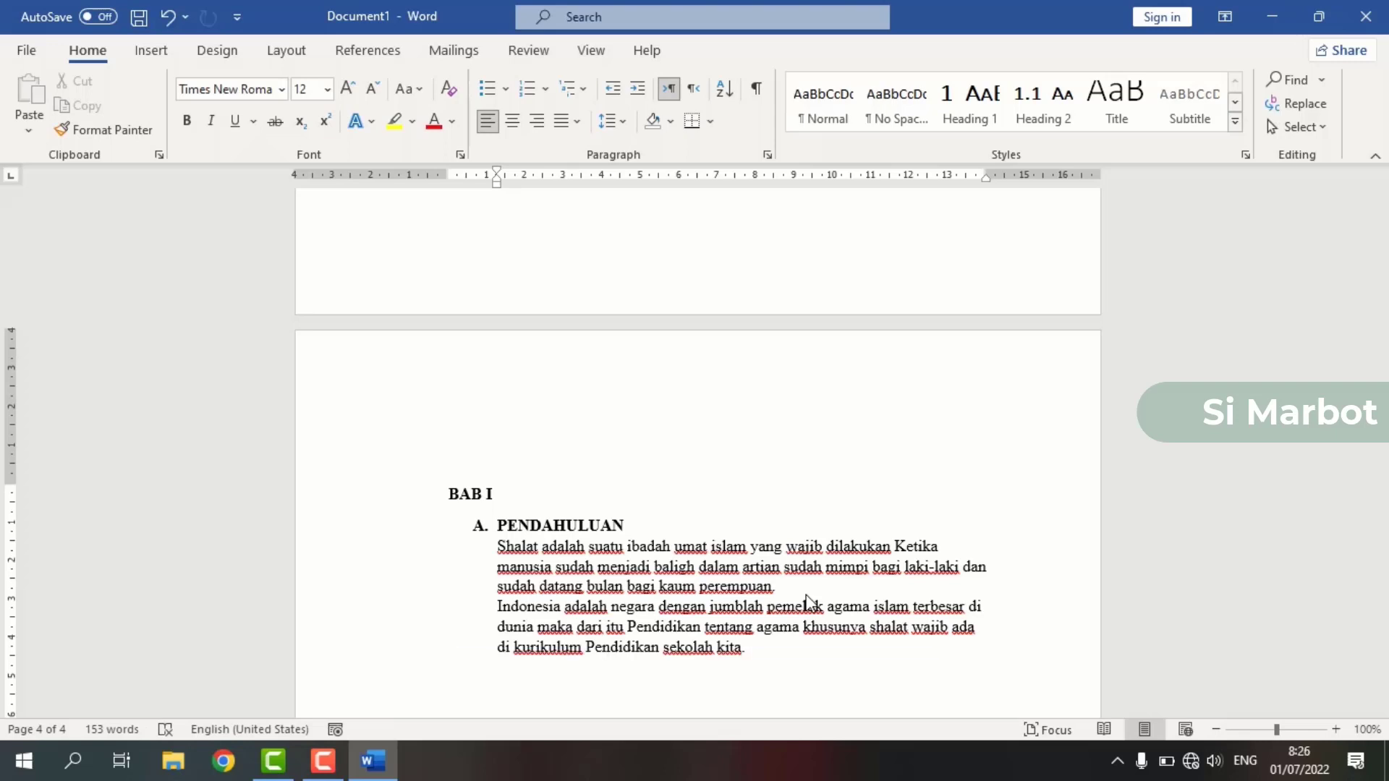
text(s)
key(BackSpace)
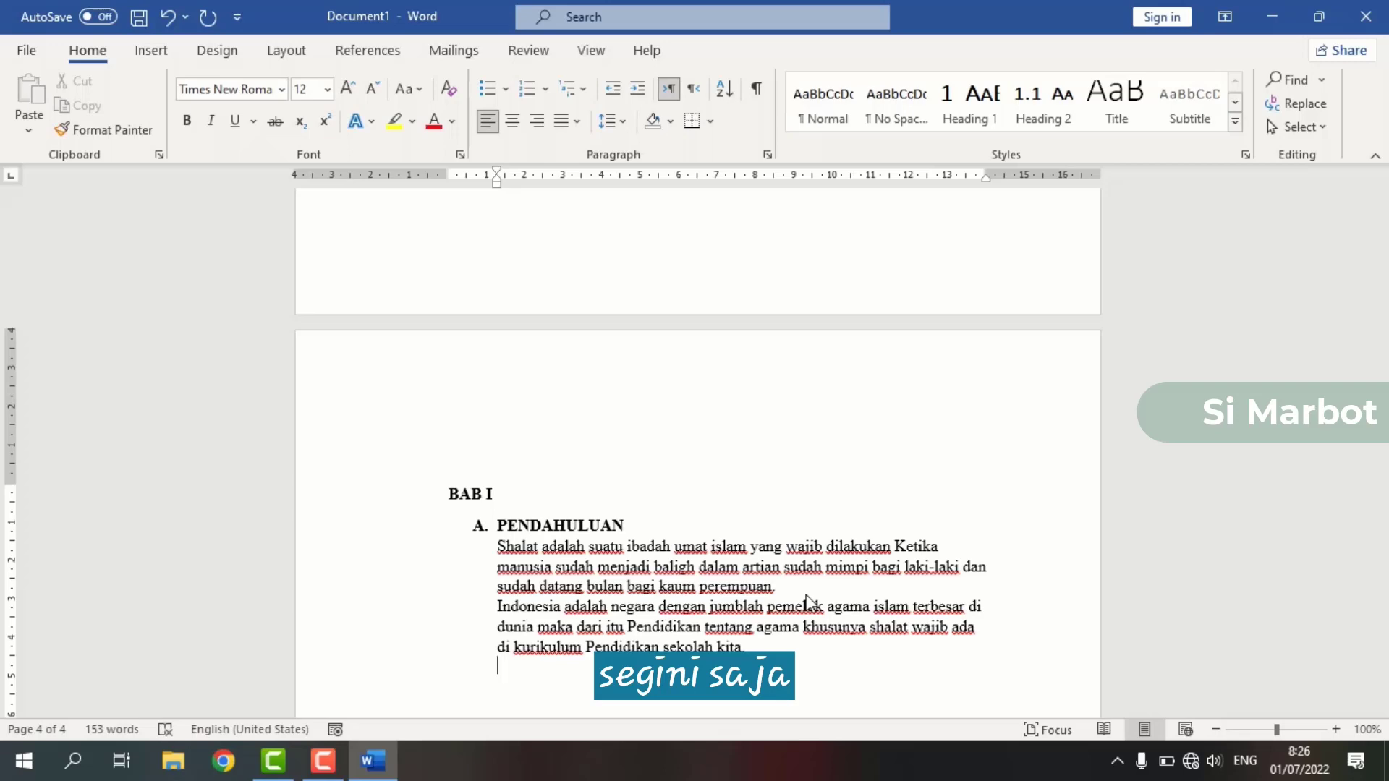
scroll(808, 602, down, 3)
scroll(697, 434, up, 3)
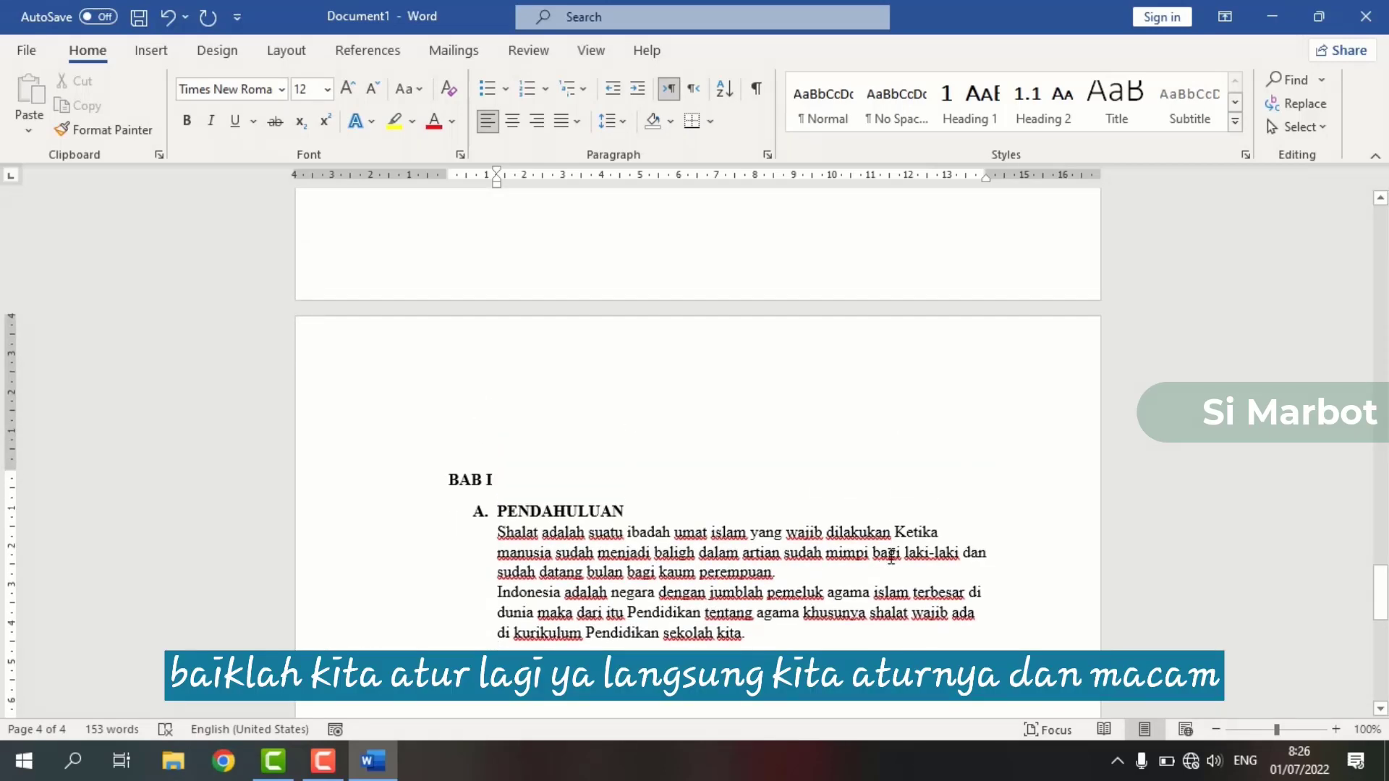
scroll(697, 561, down, 4)
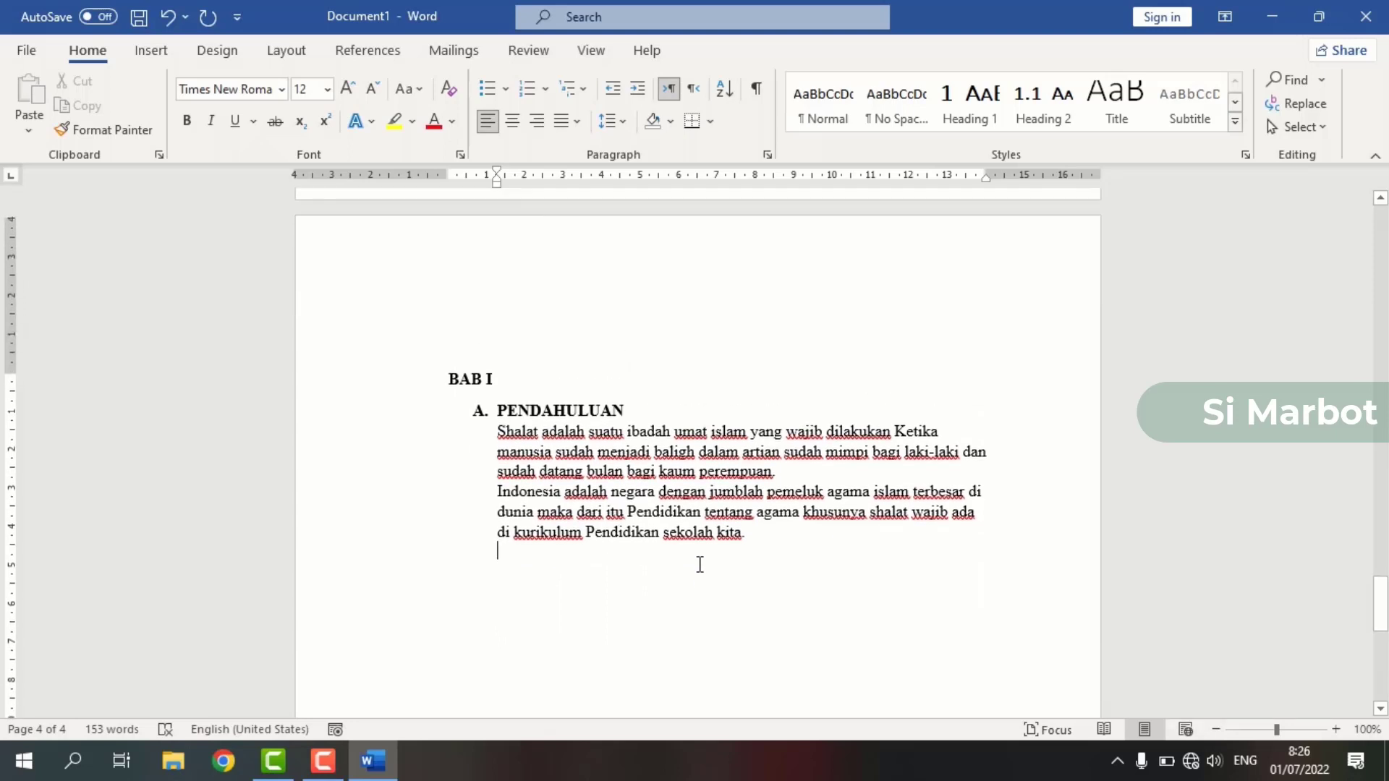
scroll(700, 565, up, 2)
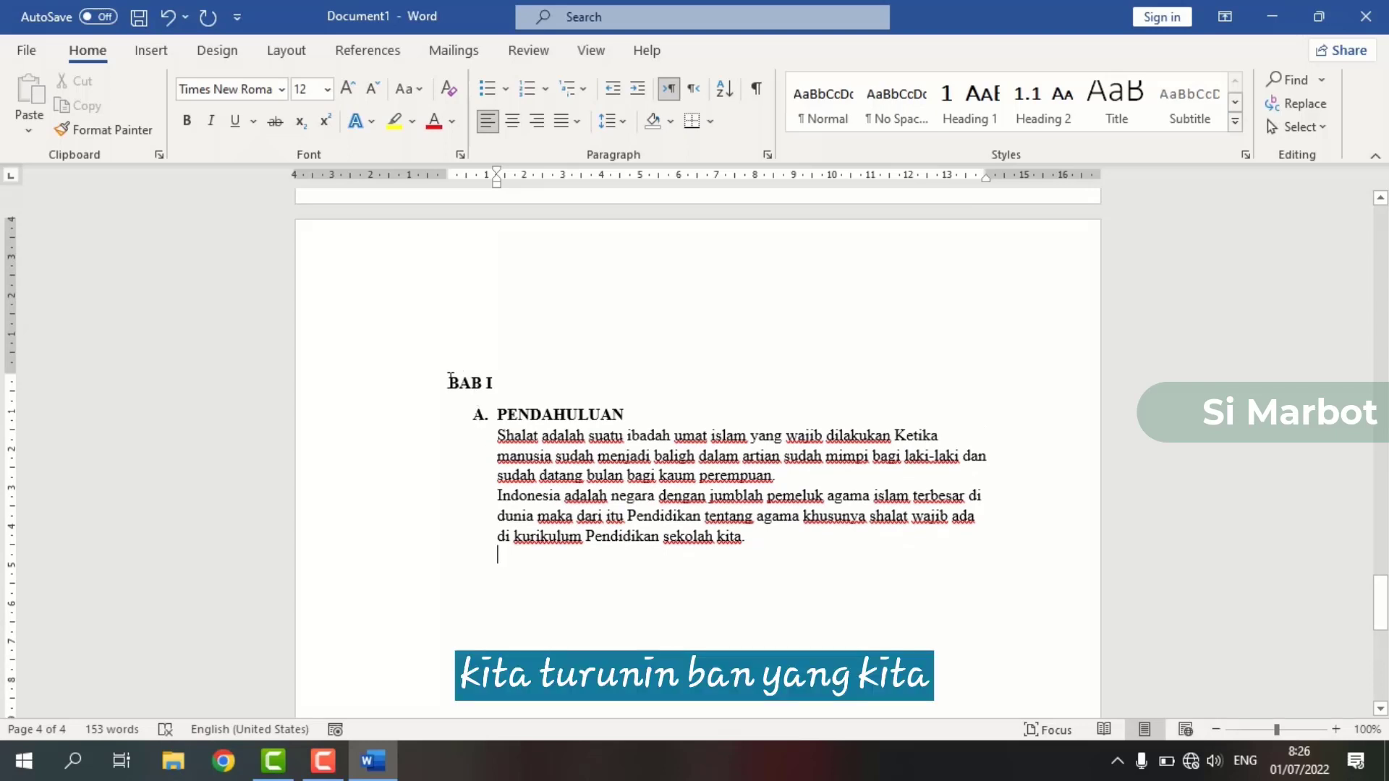
Step: Center the BAB I heading and add an empty line below it
drag(450, 377, 500, 383)
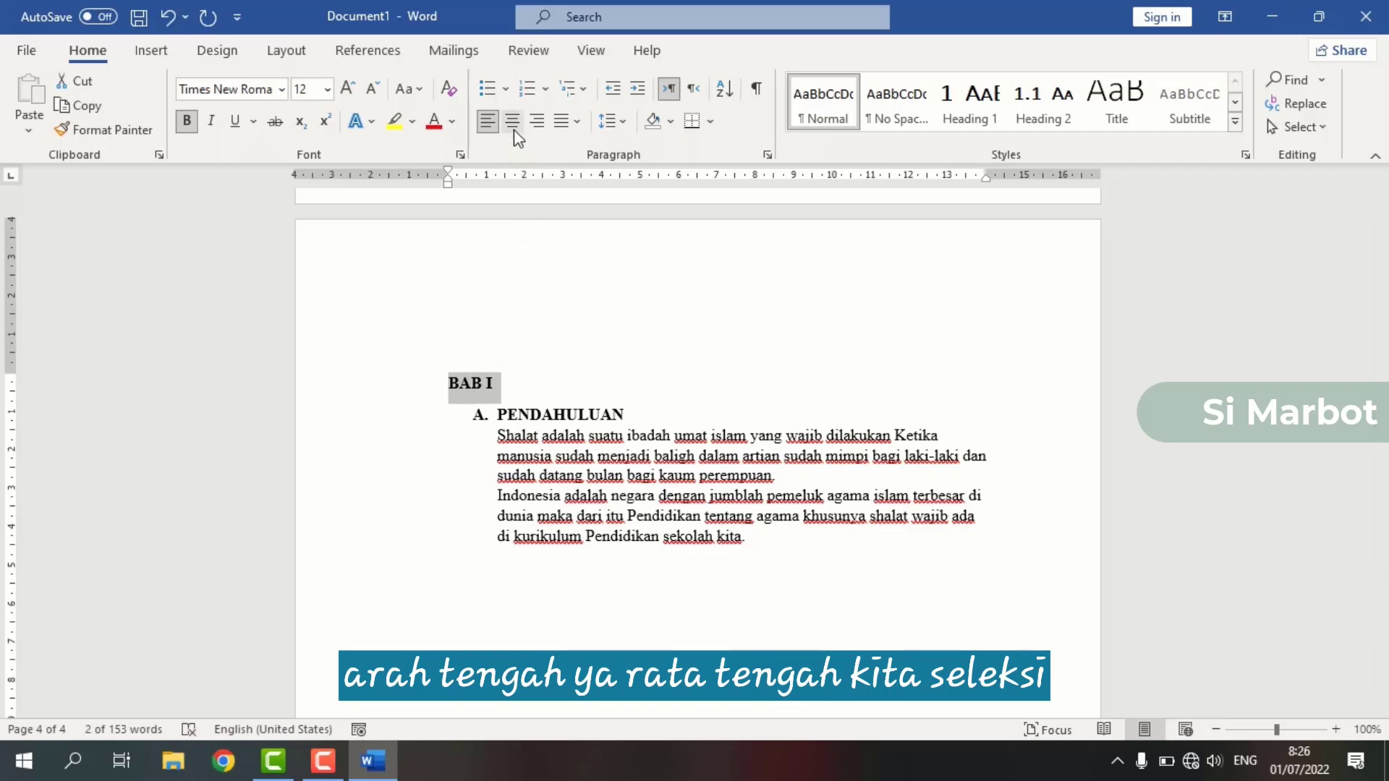
click(468, 366)
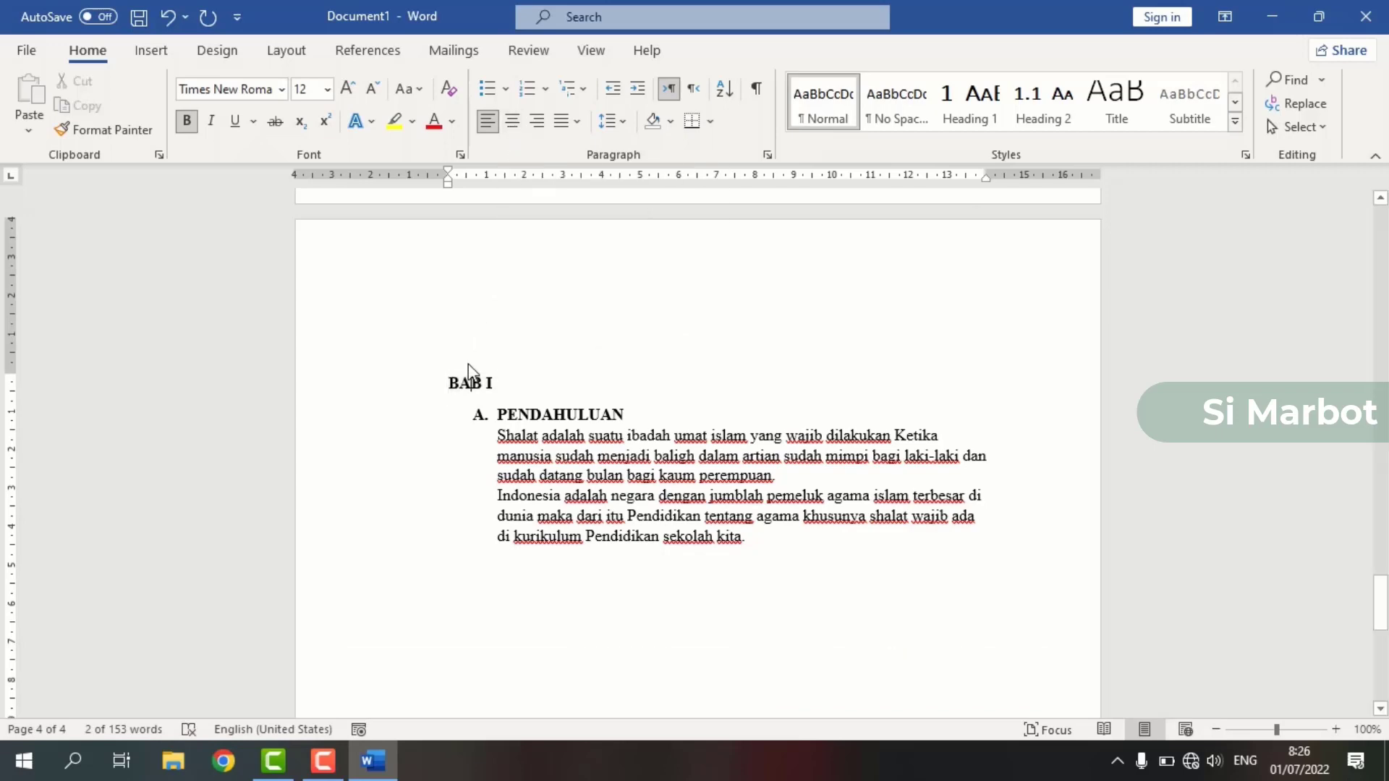
drag(450, 378, 500, 387)
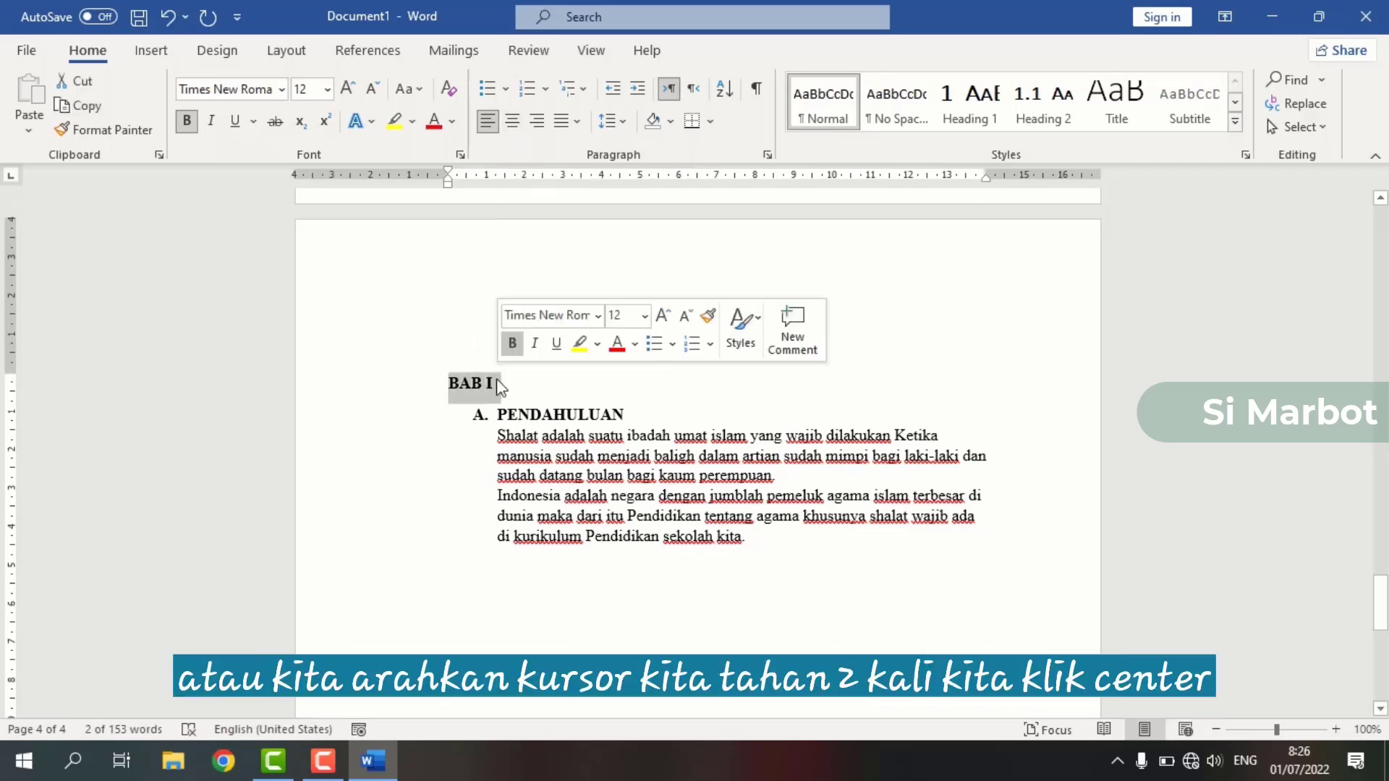
click(513, 121)
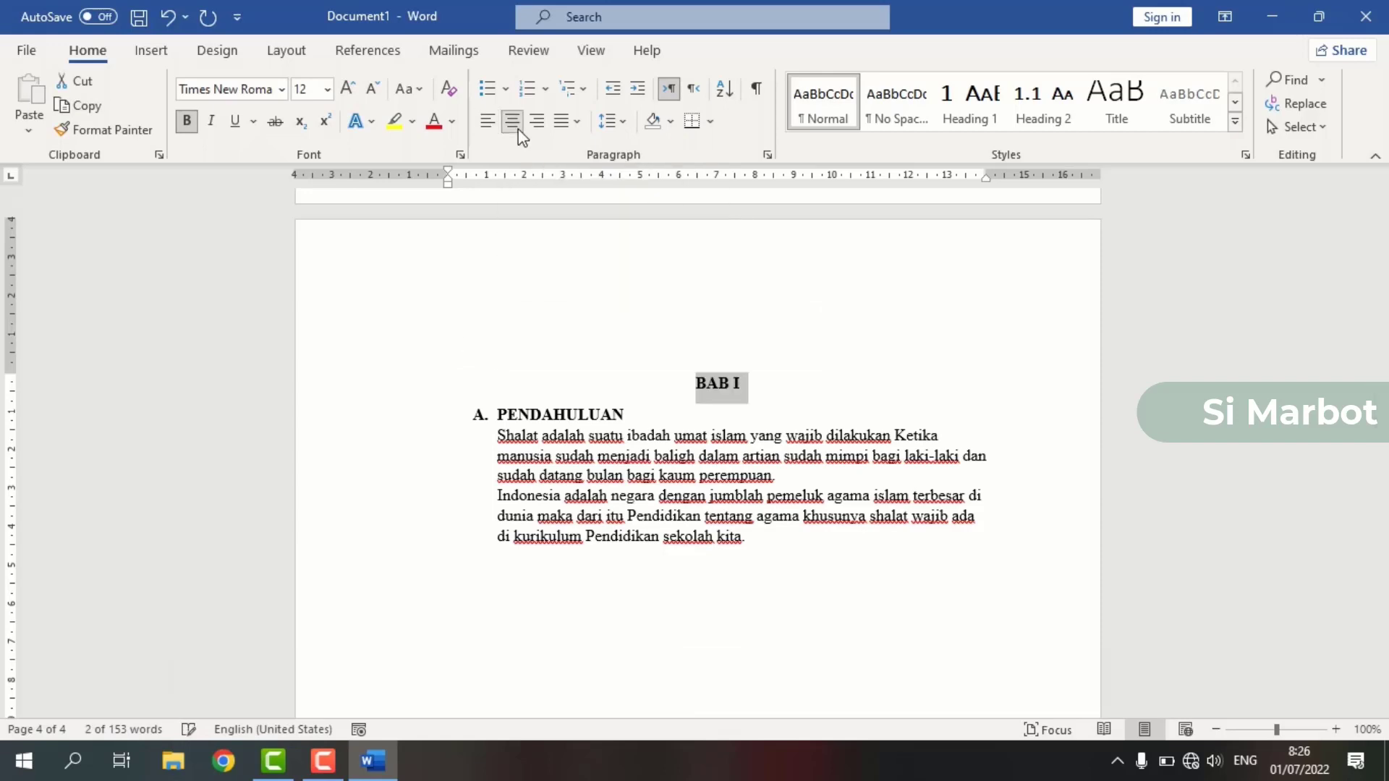
click(738, 369)
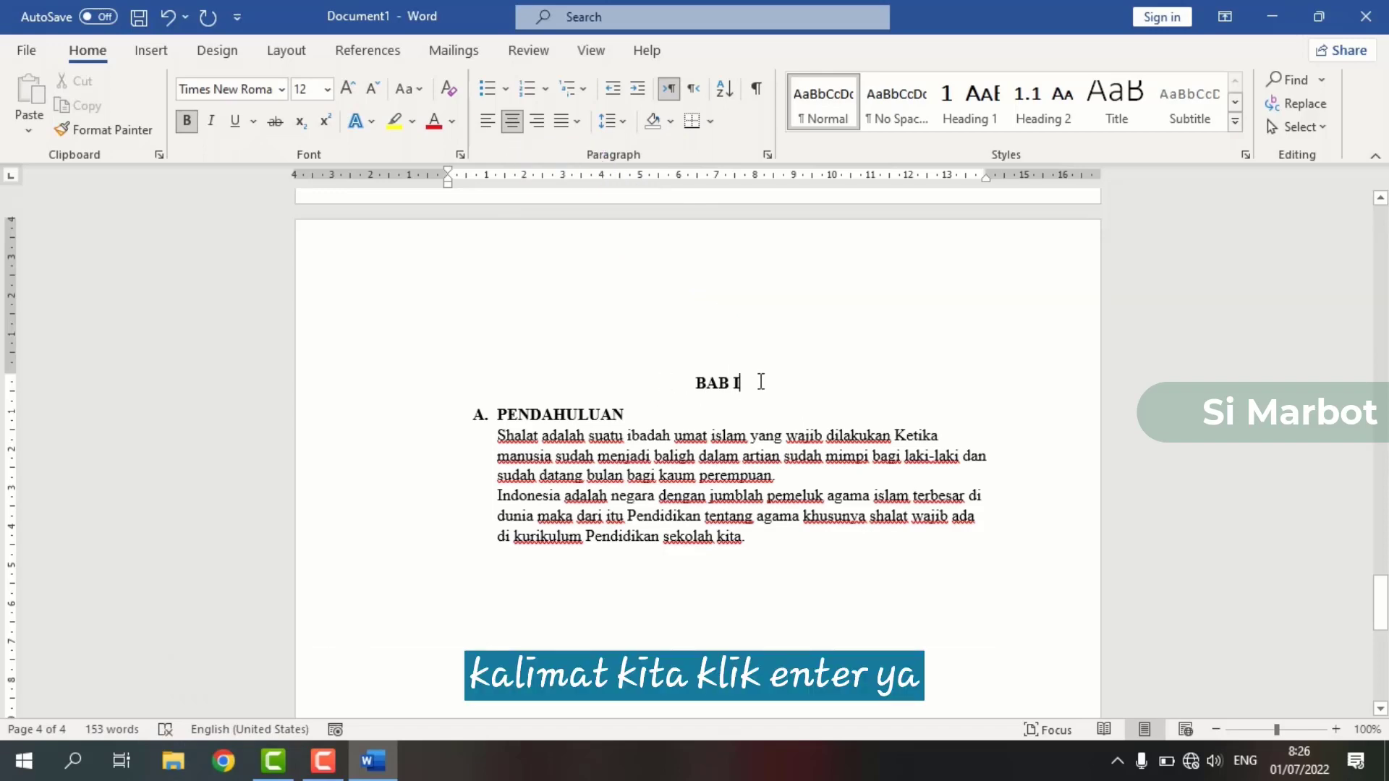
key(Return)
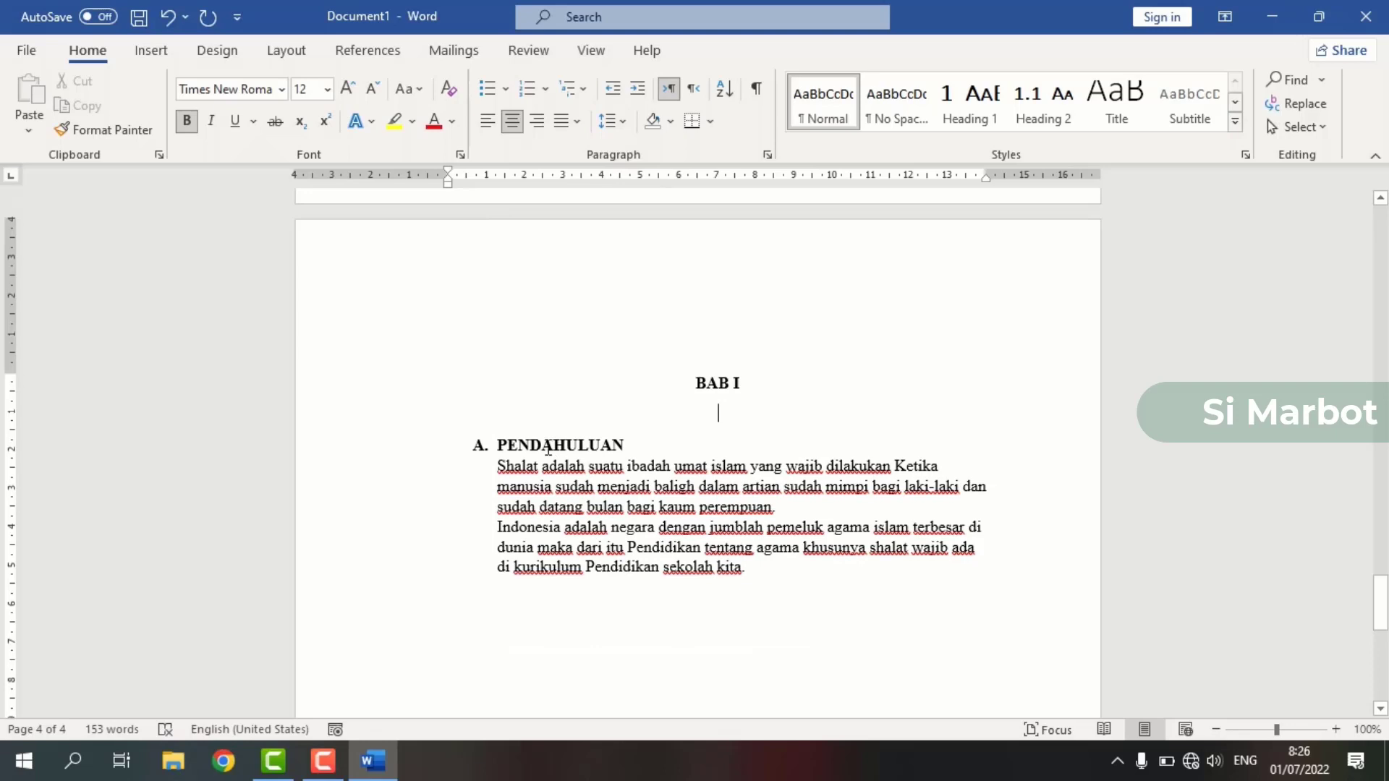
Step: Set the line spacing of the PENDAHULUAN heading and its two paragraphs to 1,5
click(482, 447)
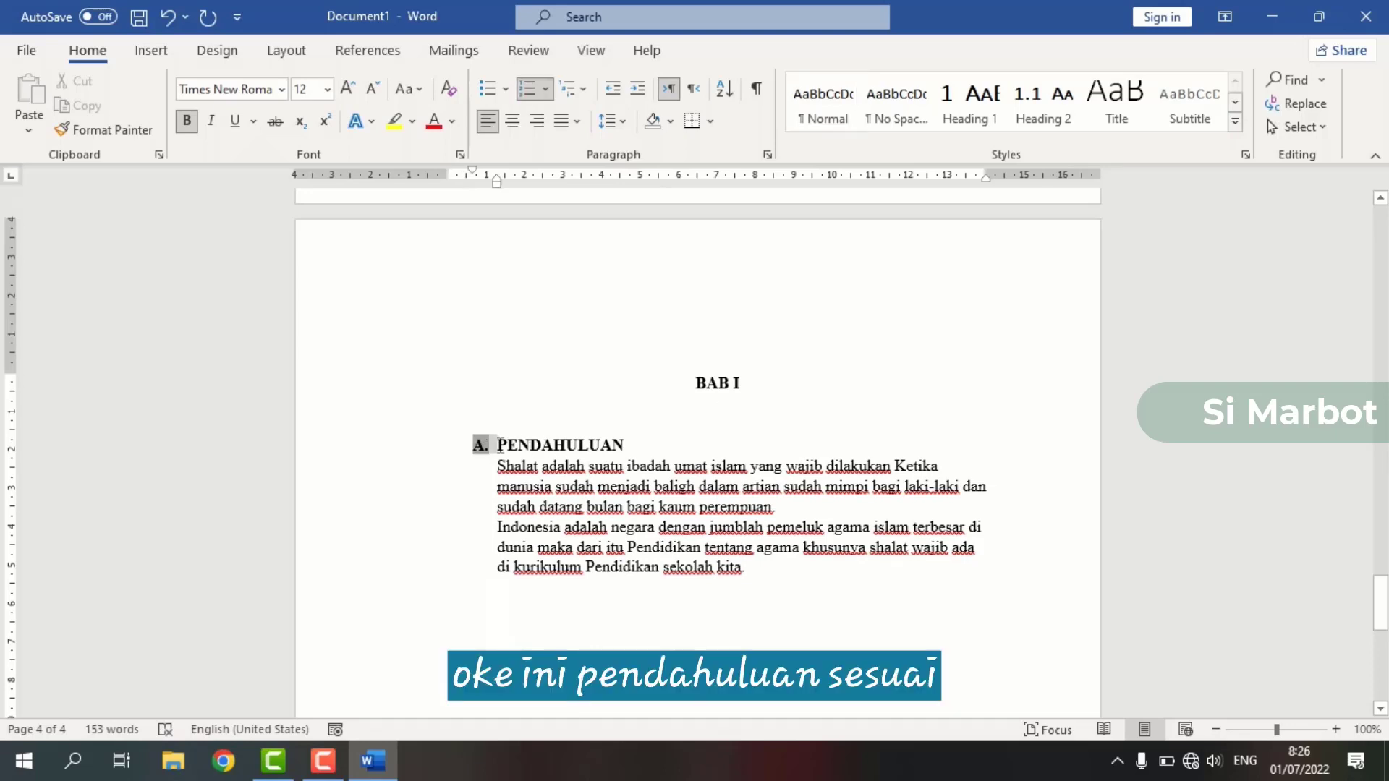
click(543, 445)
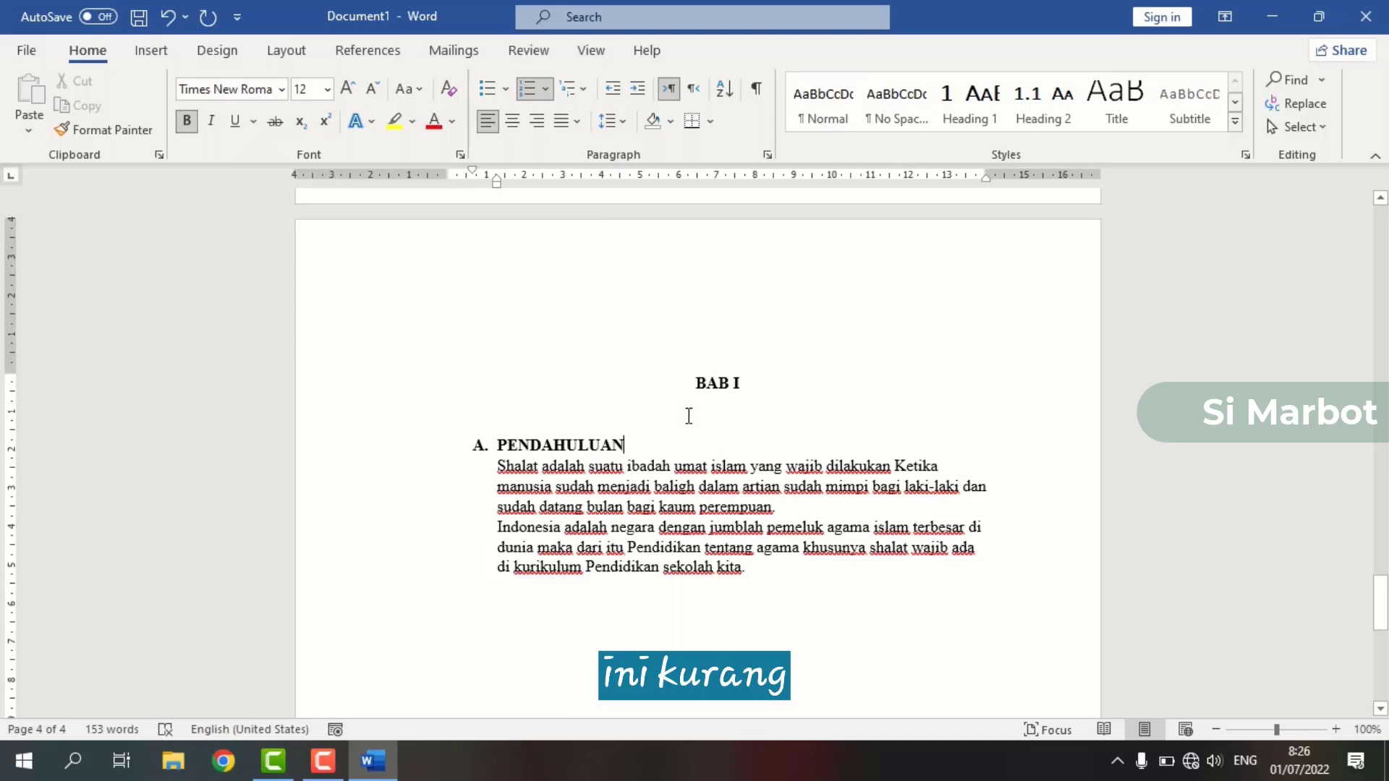
click(645, 454)
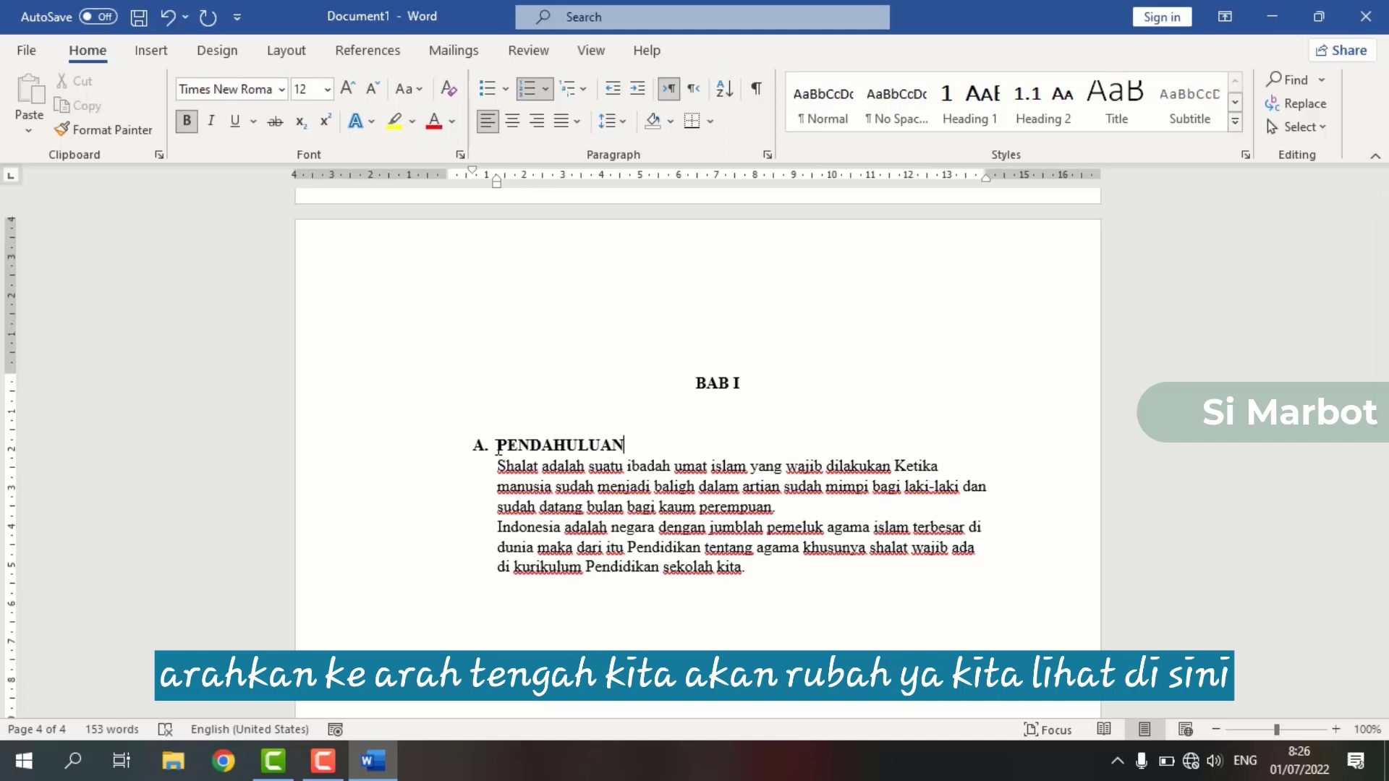
drag(498, 447, 749, 568)
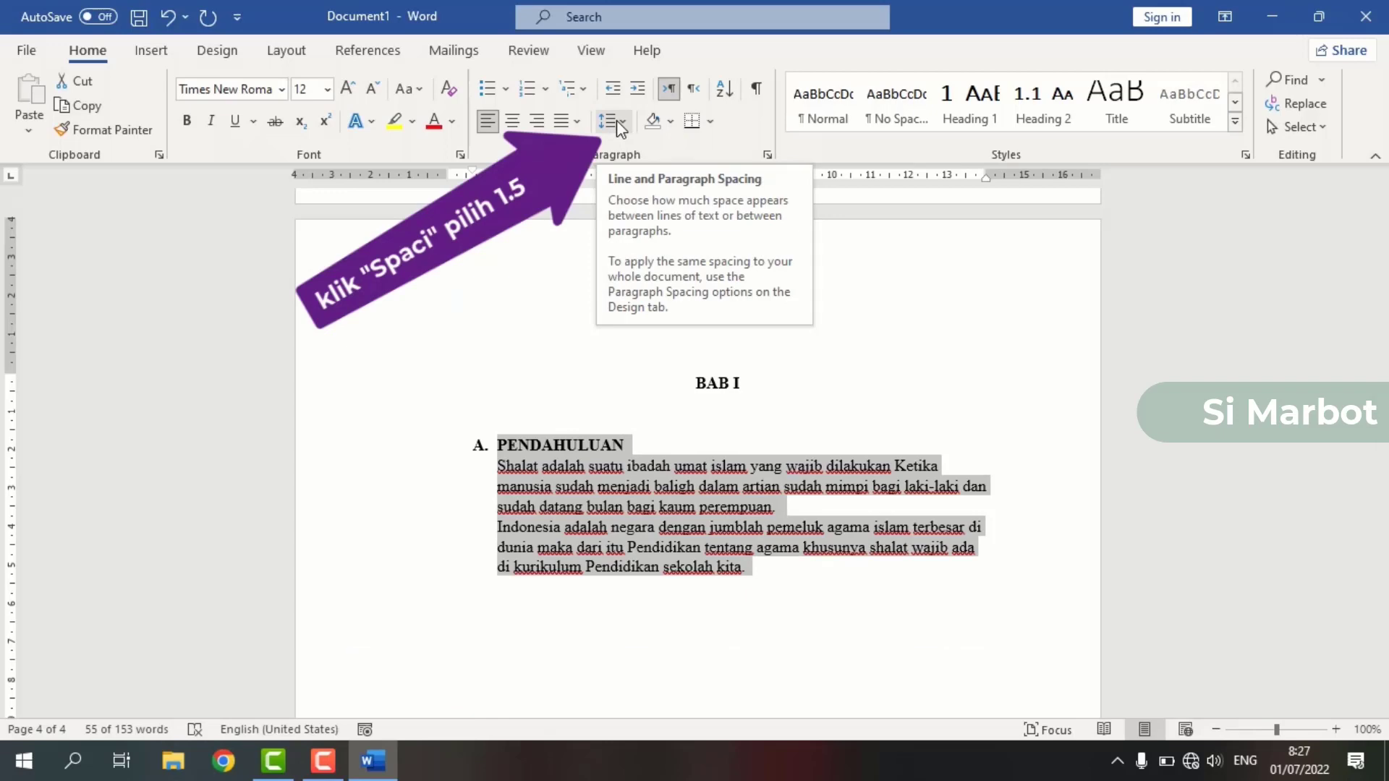
click(616, 120)
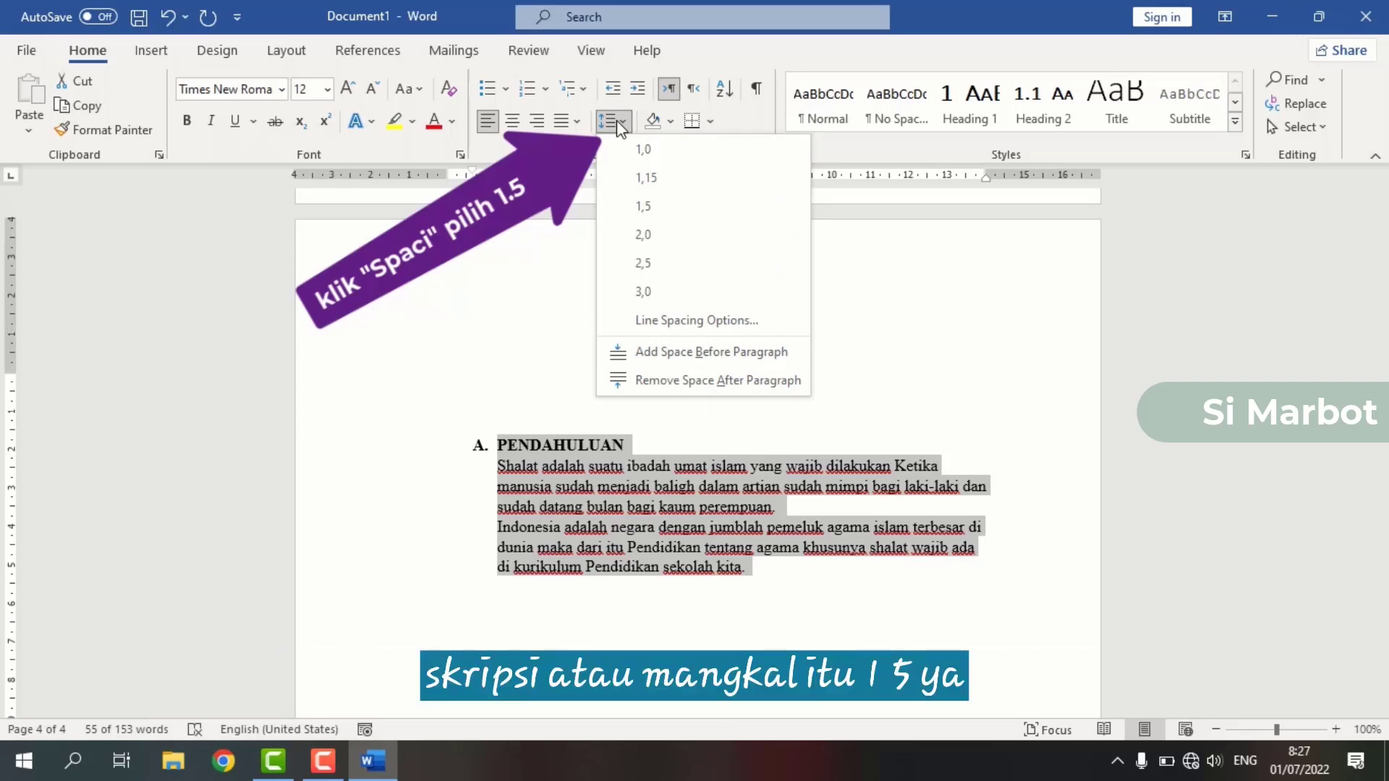
click(677, 210)
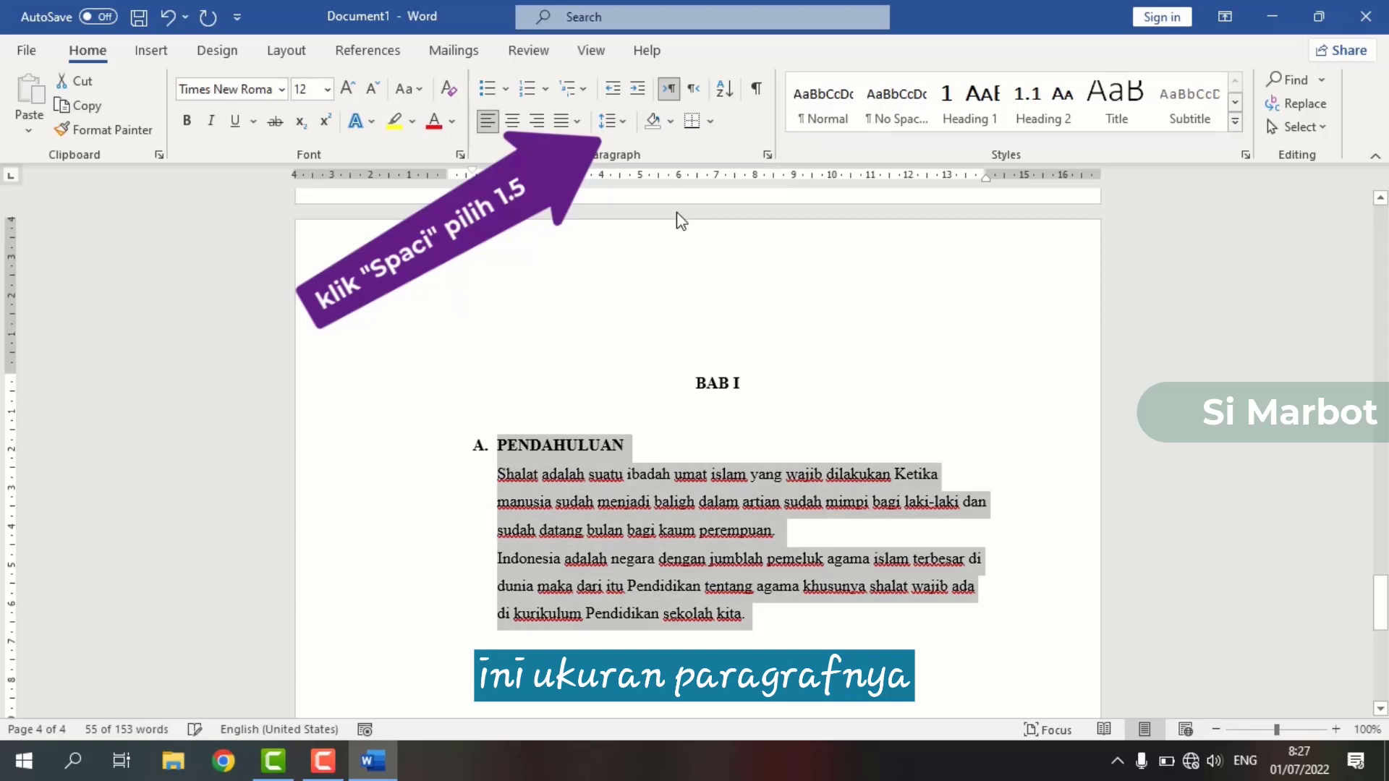
click(730, 501)
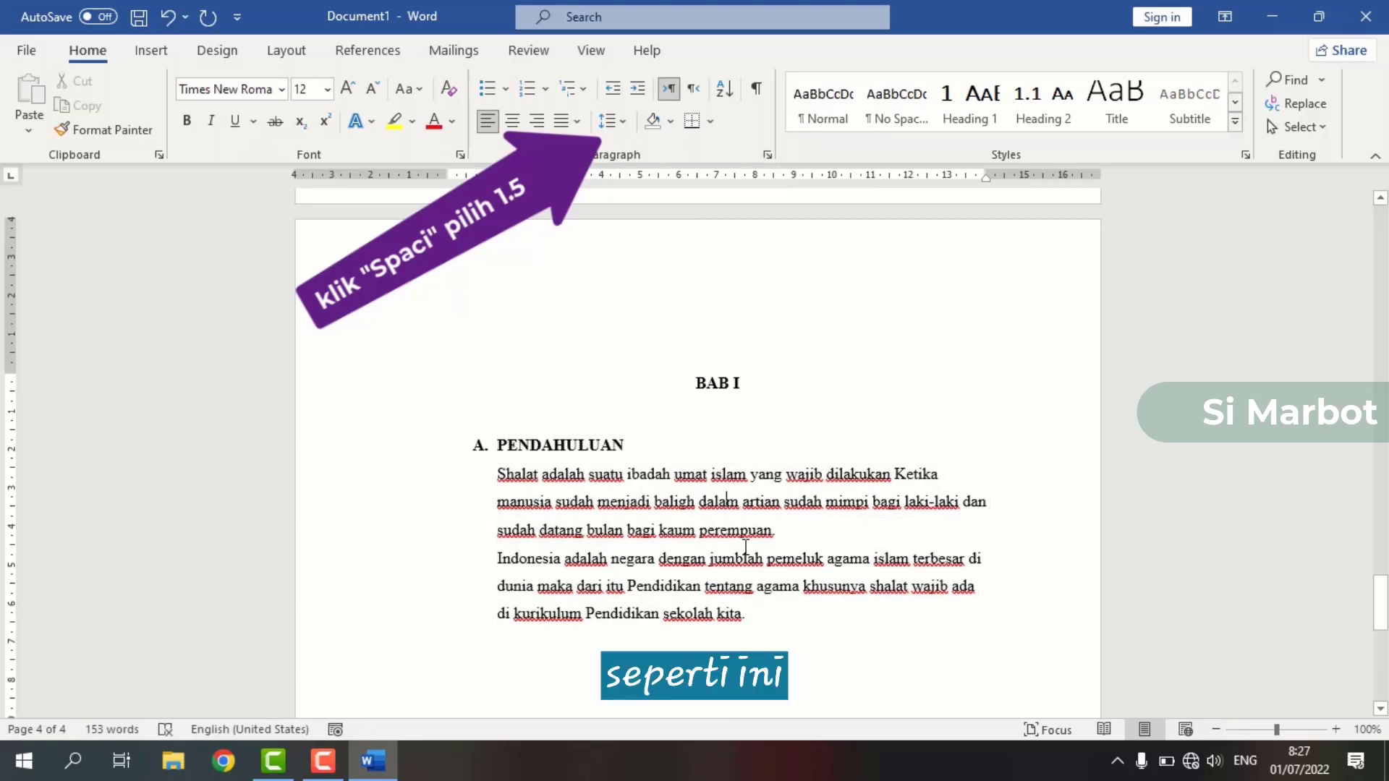
Step: Justify the two paragraphs under PENDAHULUAN with the plain Justify alignment
click(497, 479)
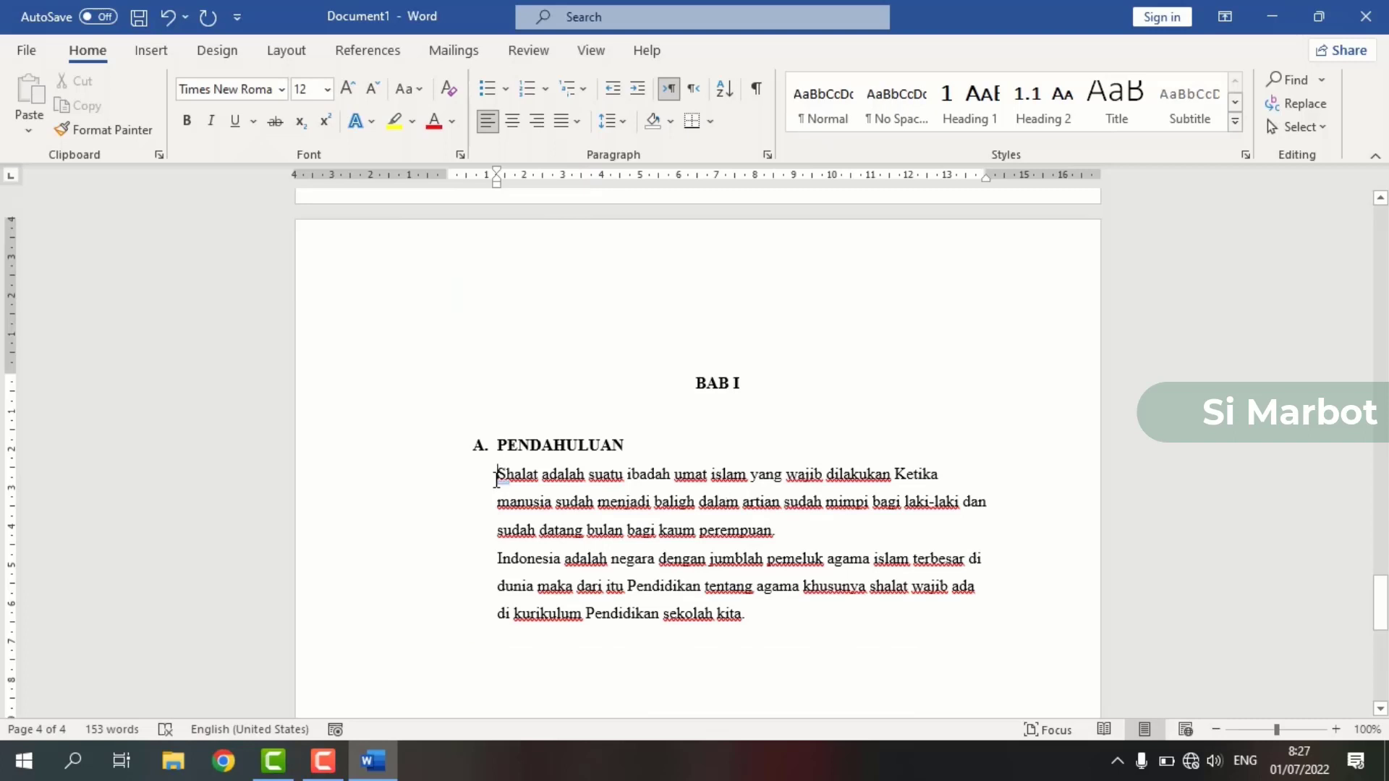
drag(496, 480, 762, 620)
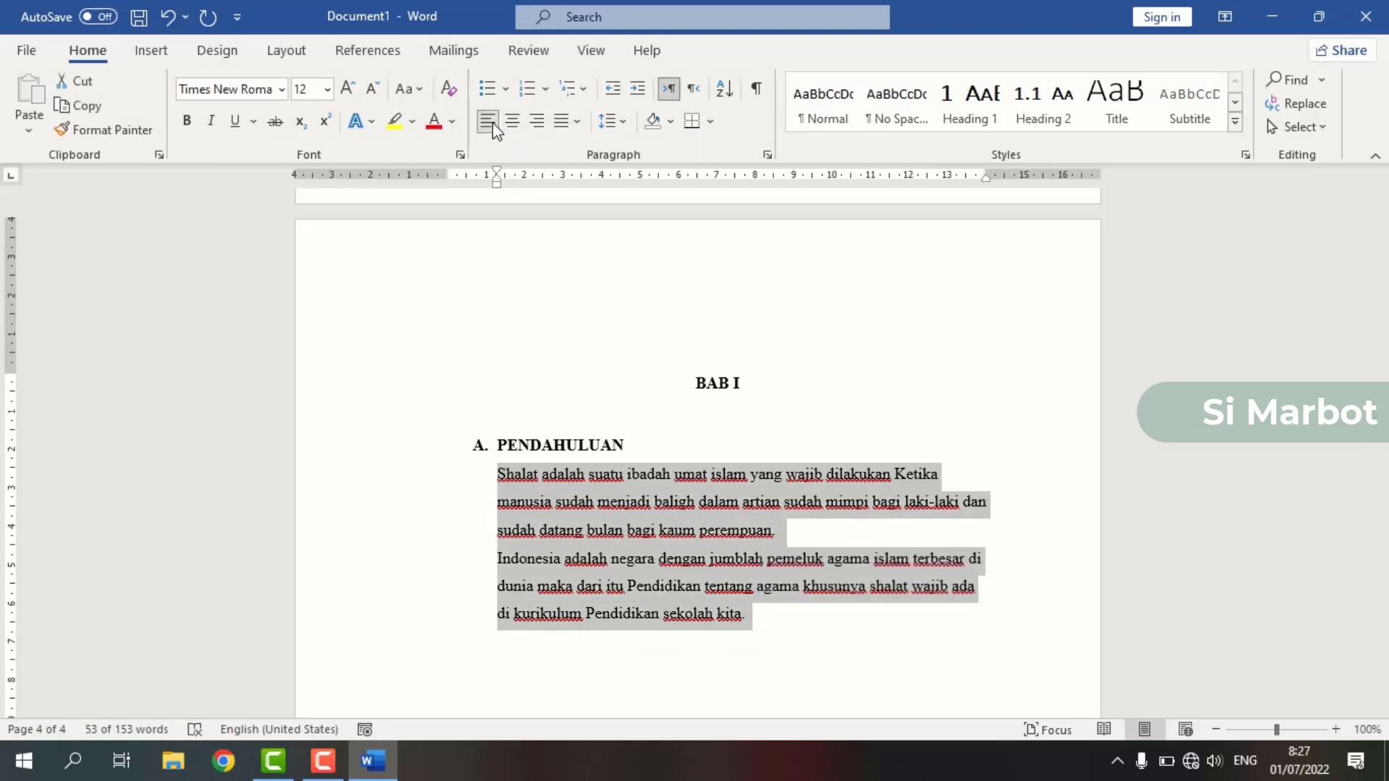
click(565, 121)
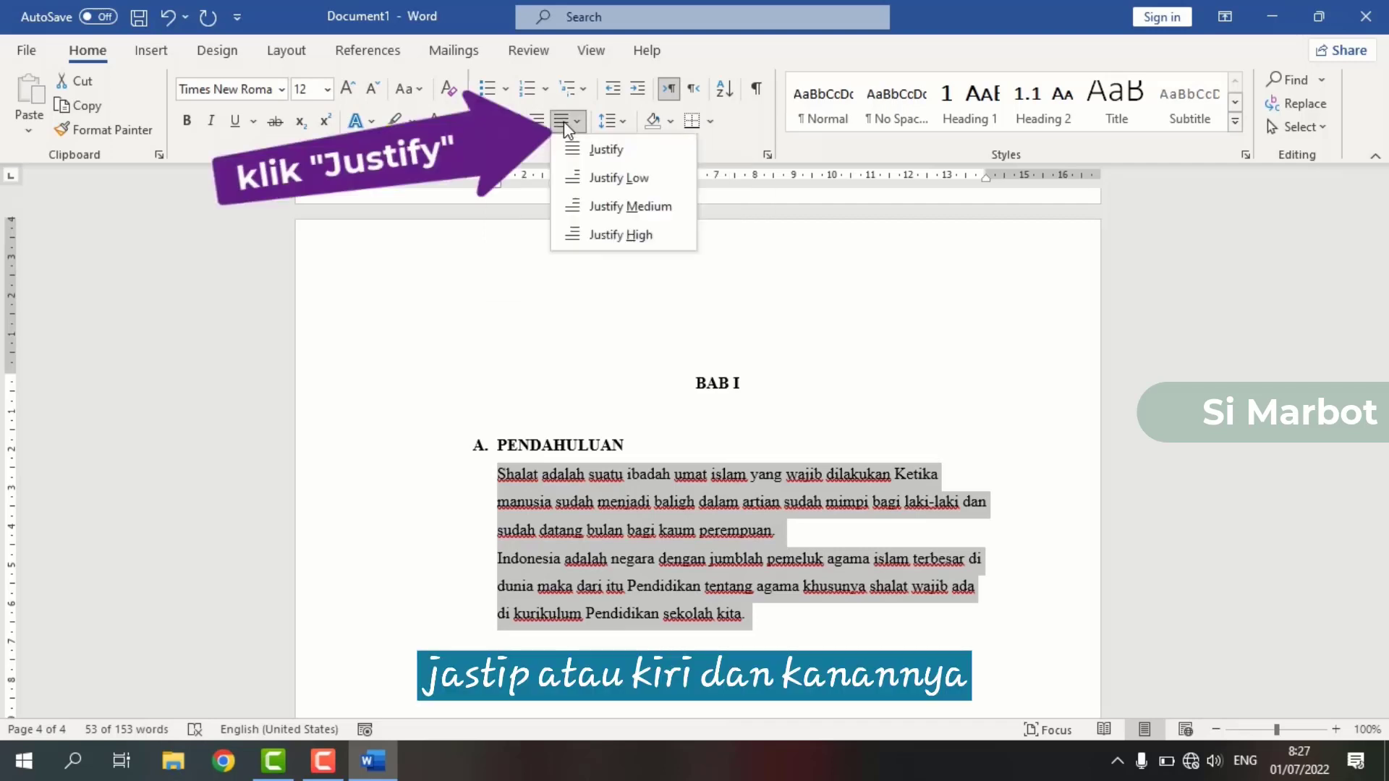
click(598, 143)
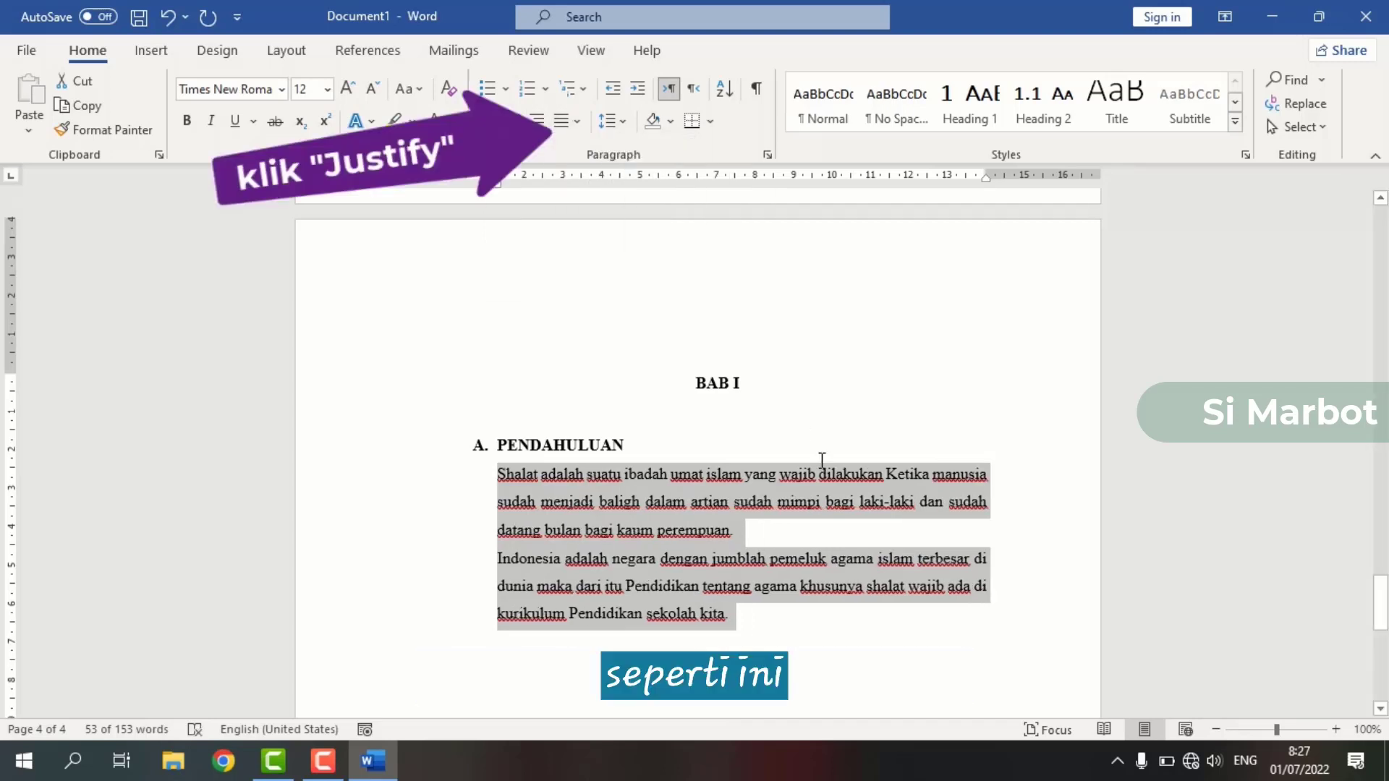
click(820, 495)
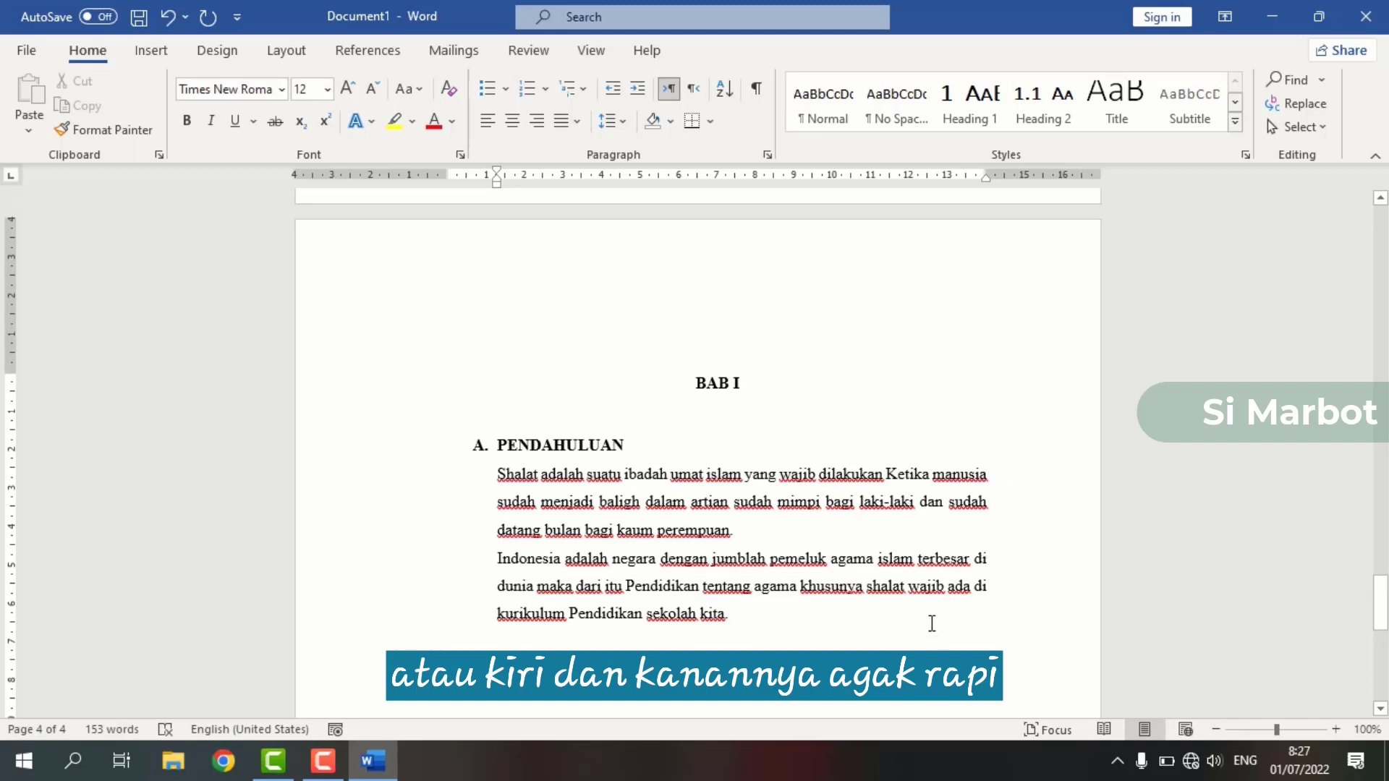
Step: Indent the first line of both paragraphs under PENDAHULUAN by one tab stop
click(497, 477)
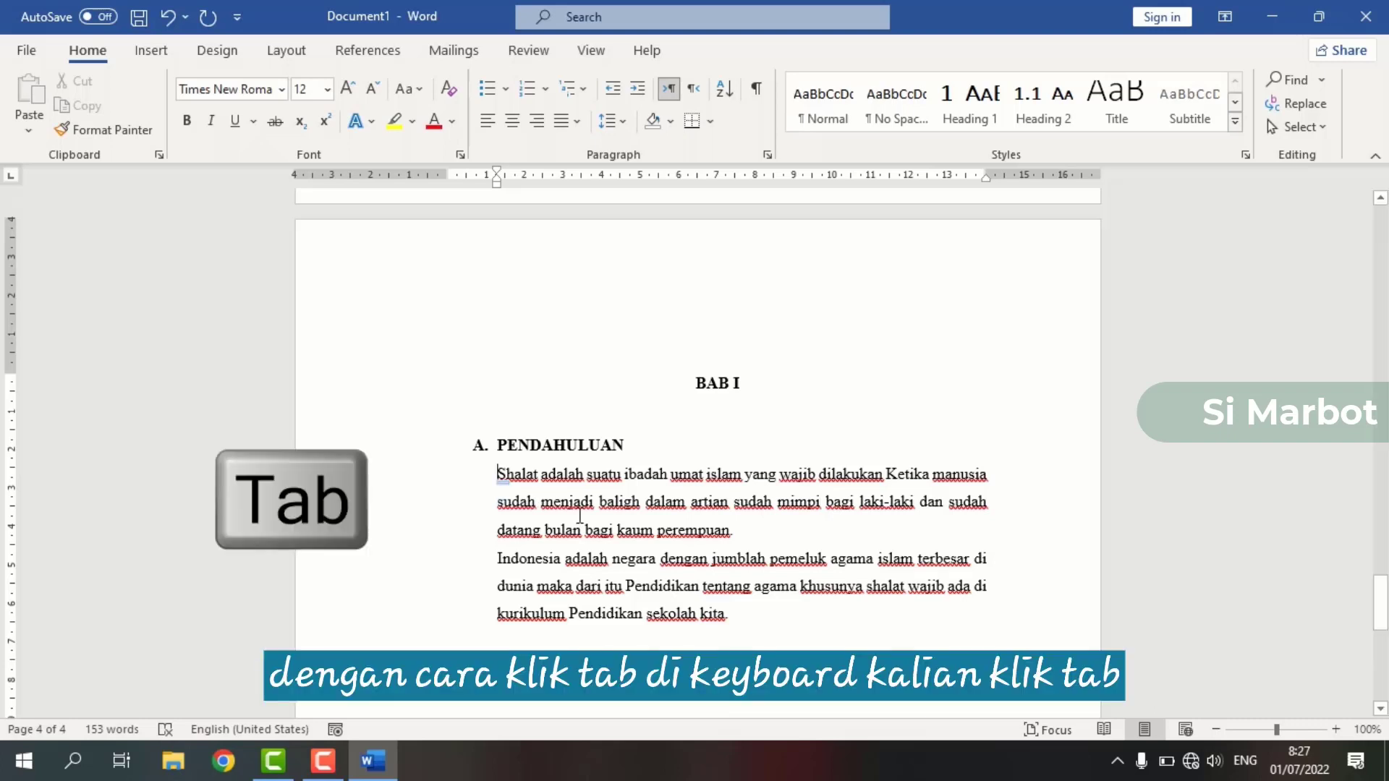
key(Tab)
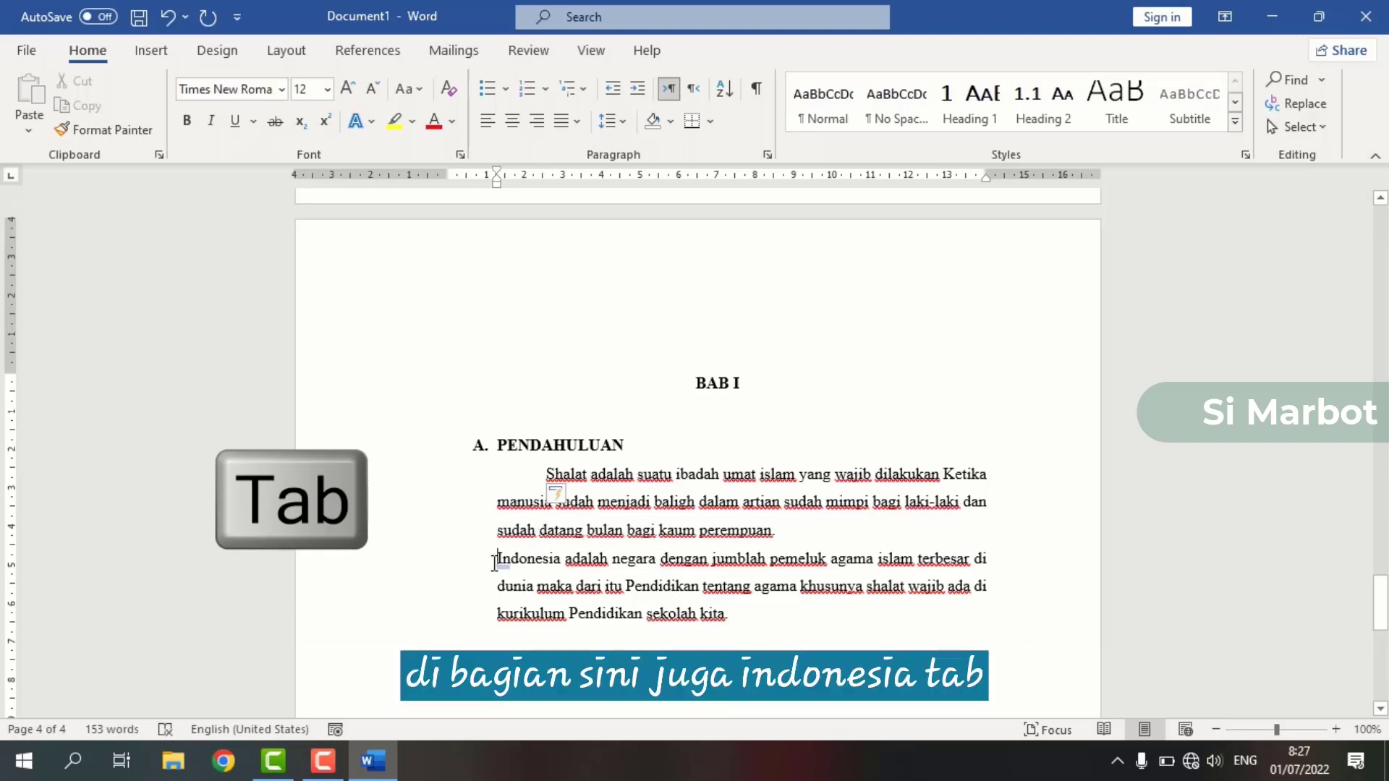
click(495, 562)
key(Tab)
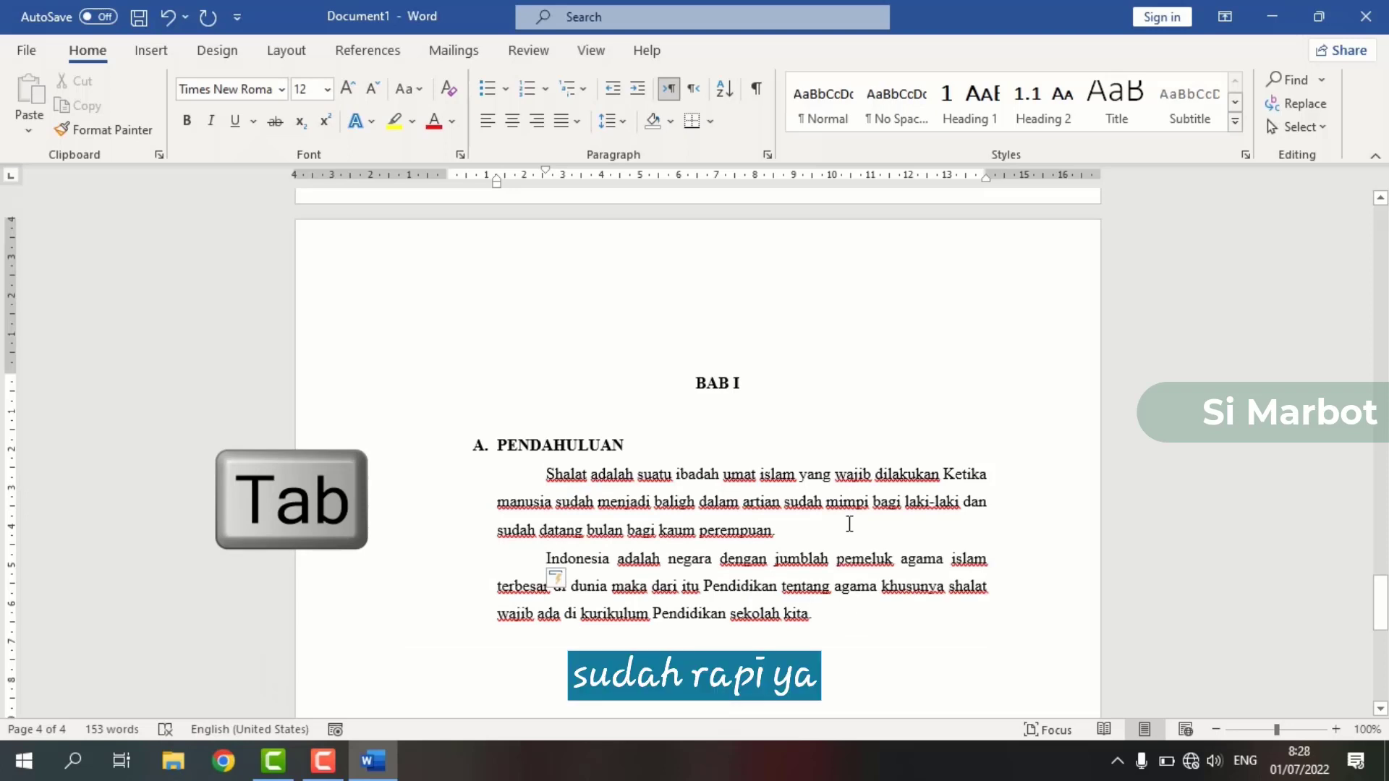
scroll(849, 523, down, 4)
scroll(850, 524, up, 4)
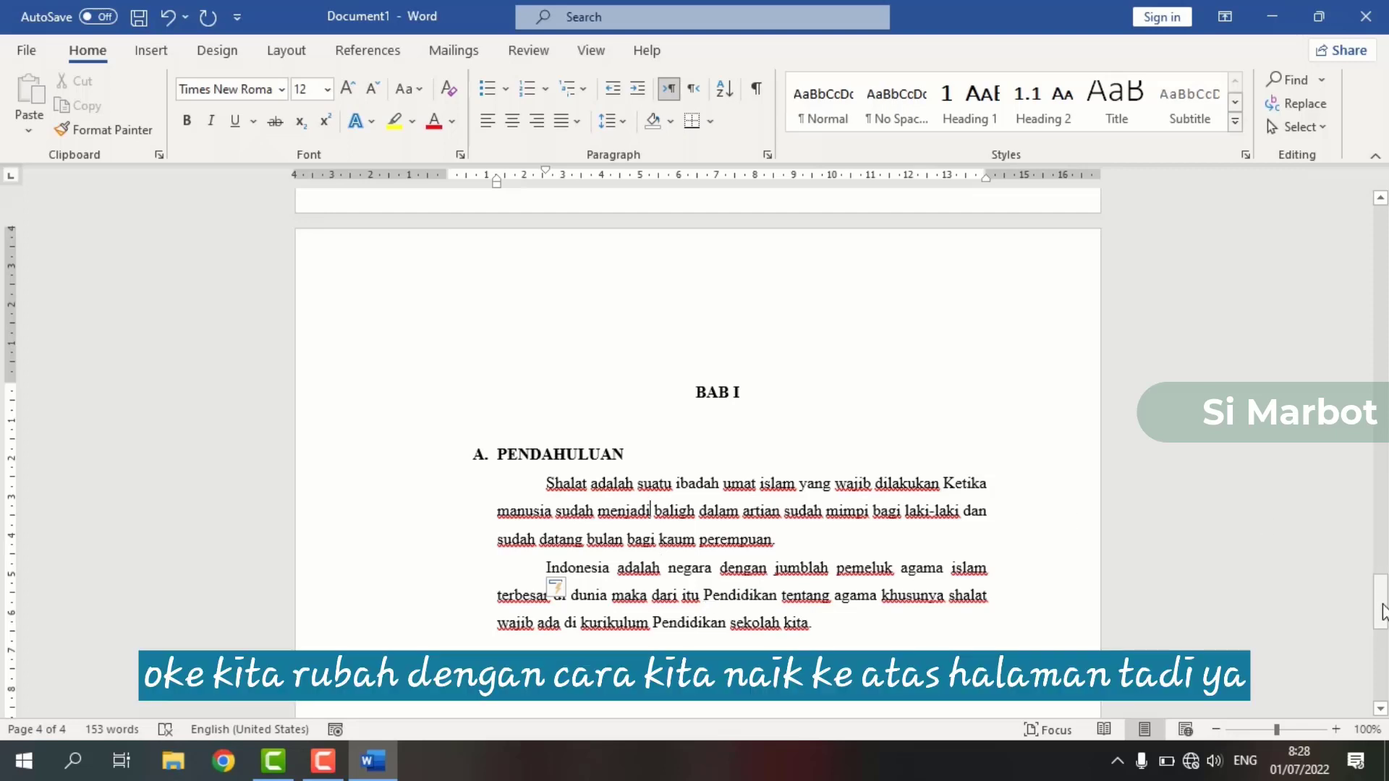
click(1378, 201)
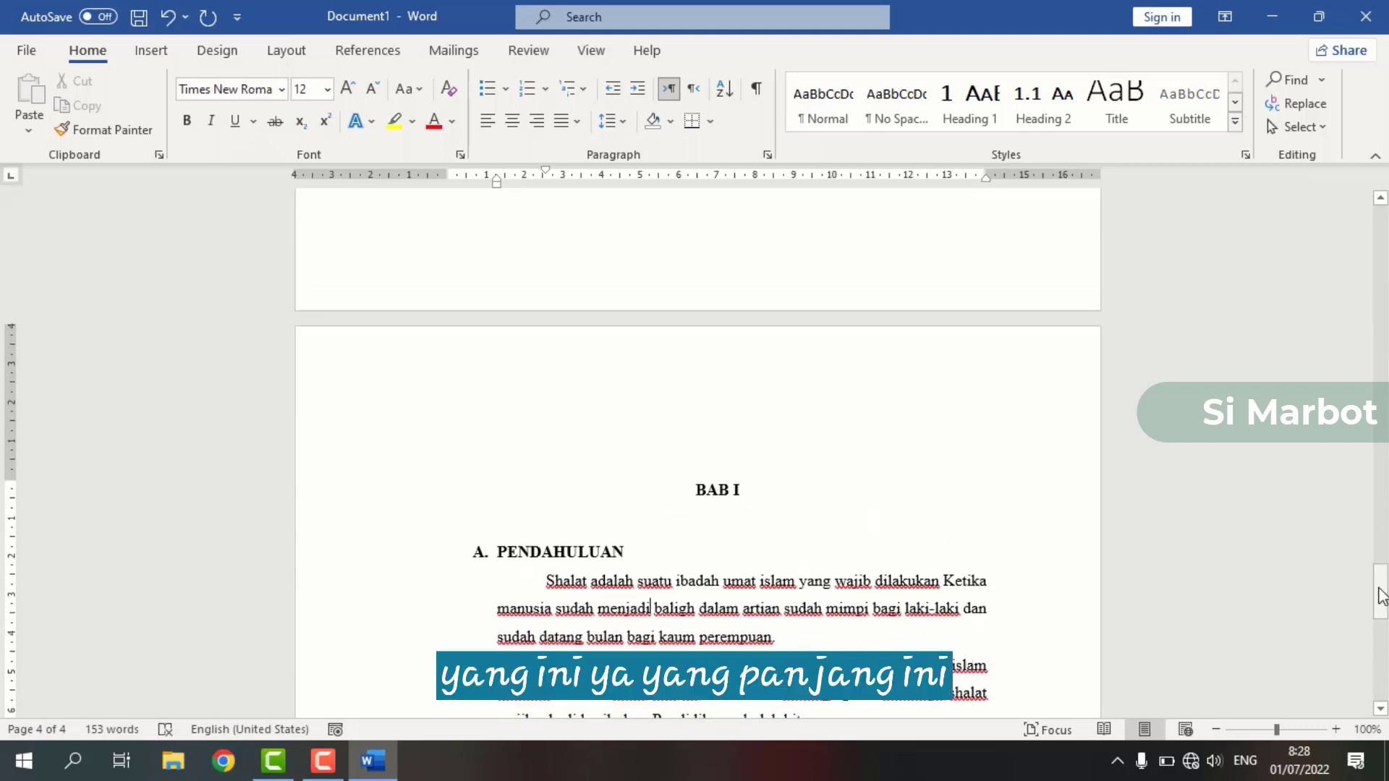
drag(1381, 593, 1382, 360)
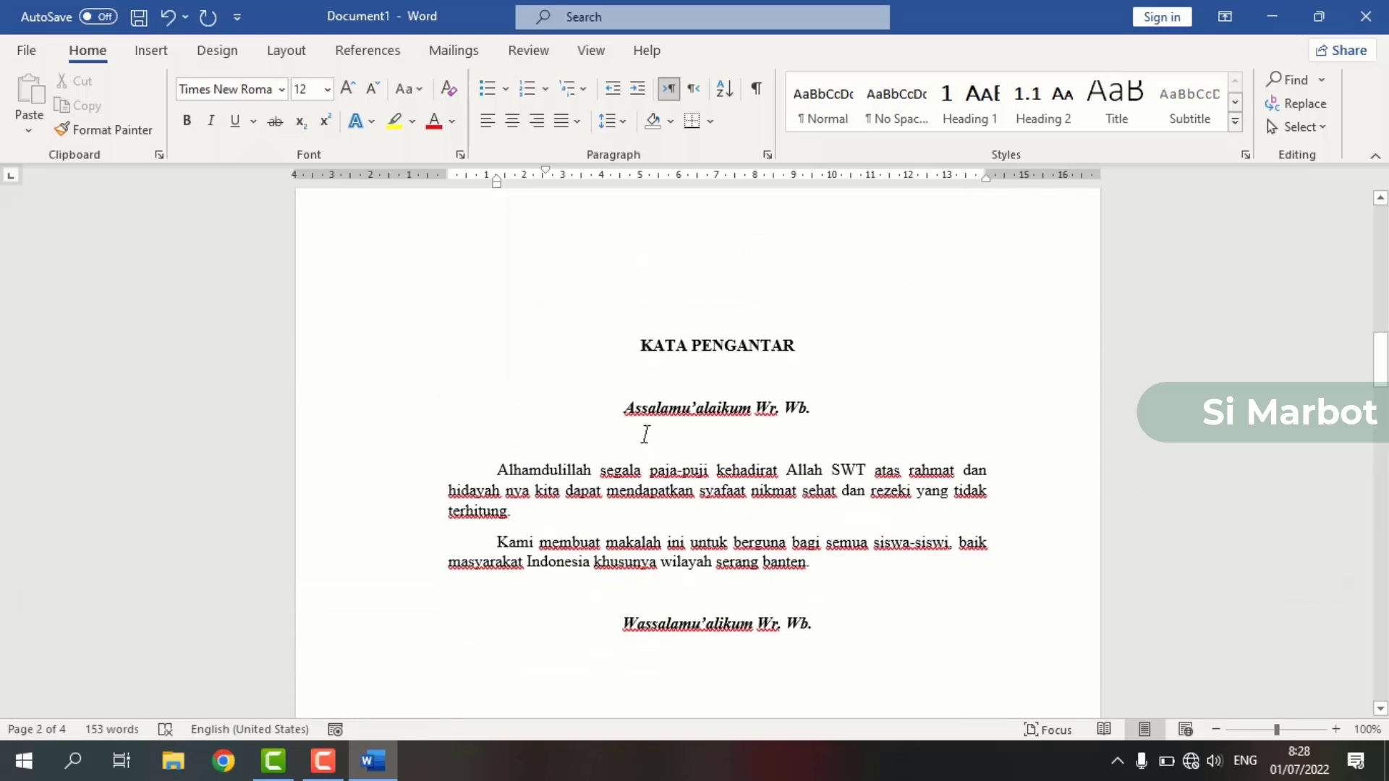
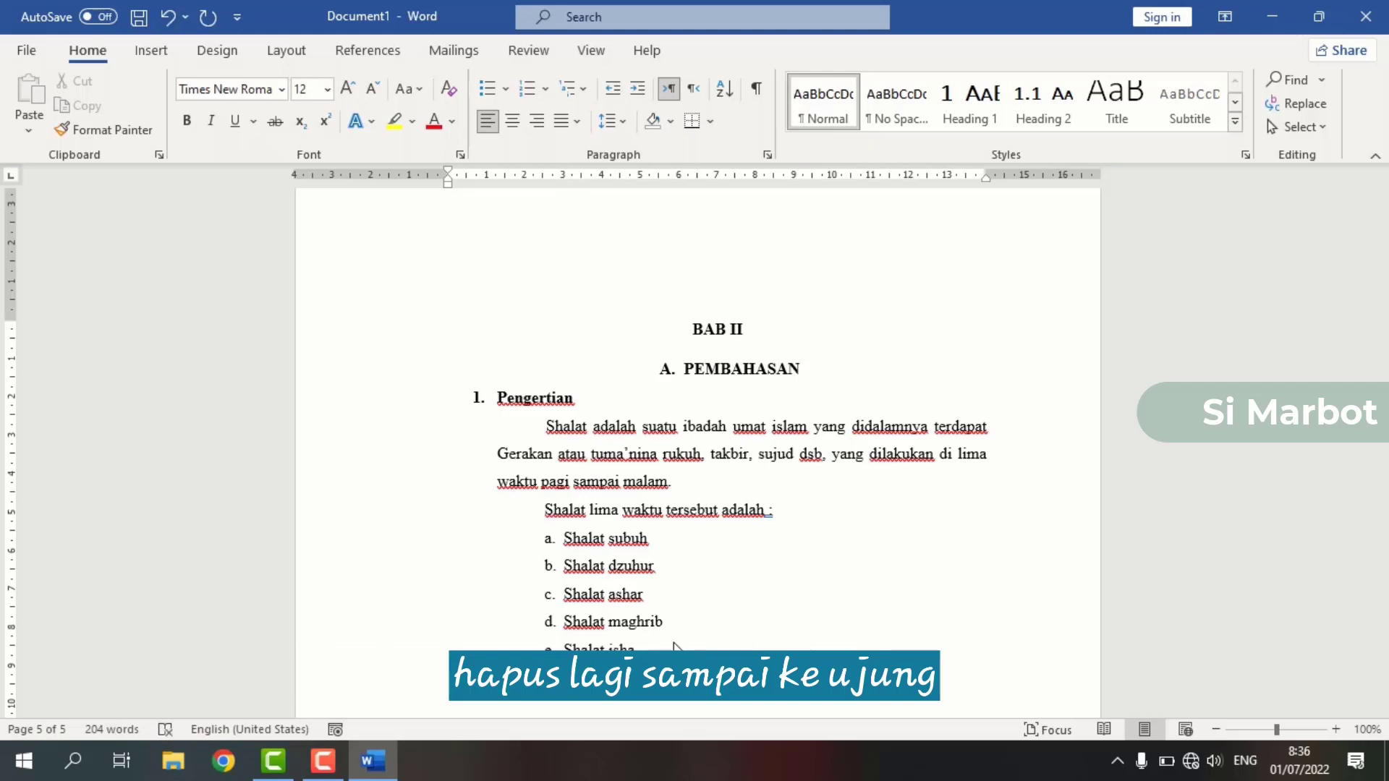
Step: Below "Shalat isha" in BAB II, start numbered item 2 with the text "Jenis shalat dan"
scroll(677, 648, down, 6)
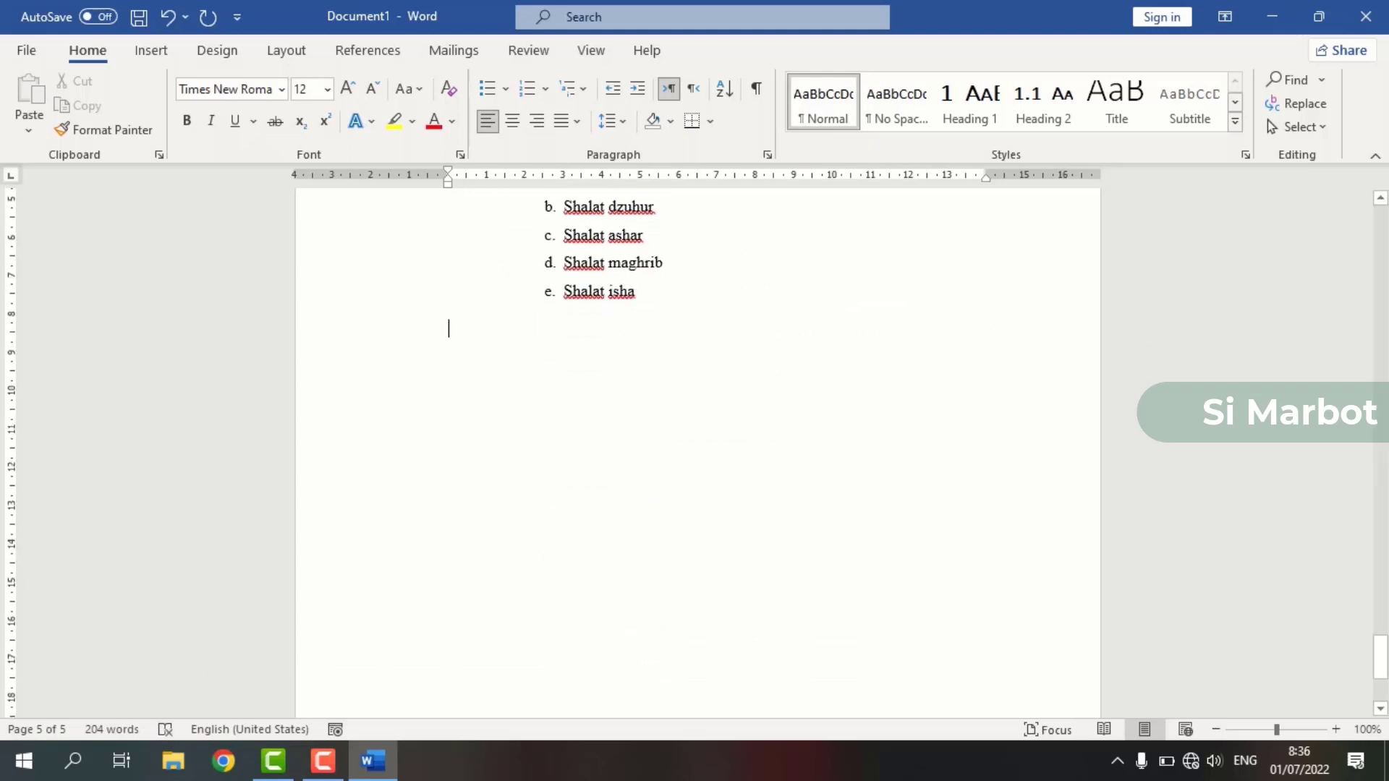
scroll(676, 649, up, 3)
scroll(698, 448, up, 1)
text(2)
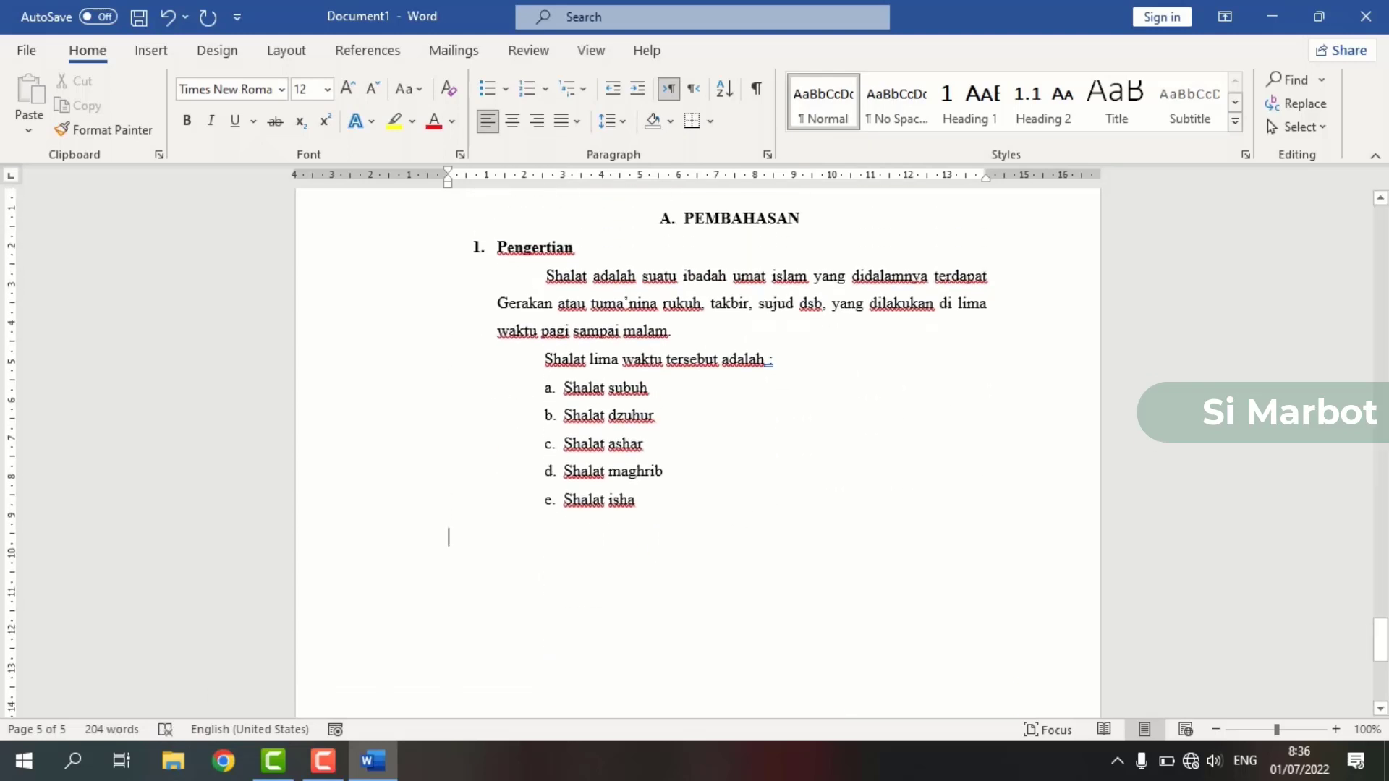
text(.)
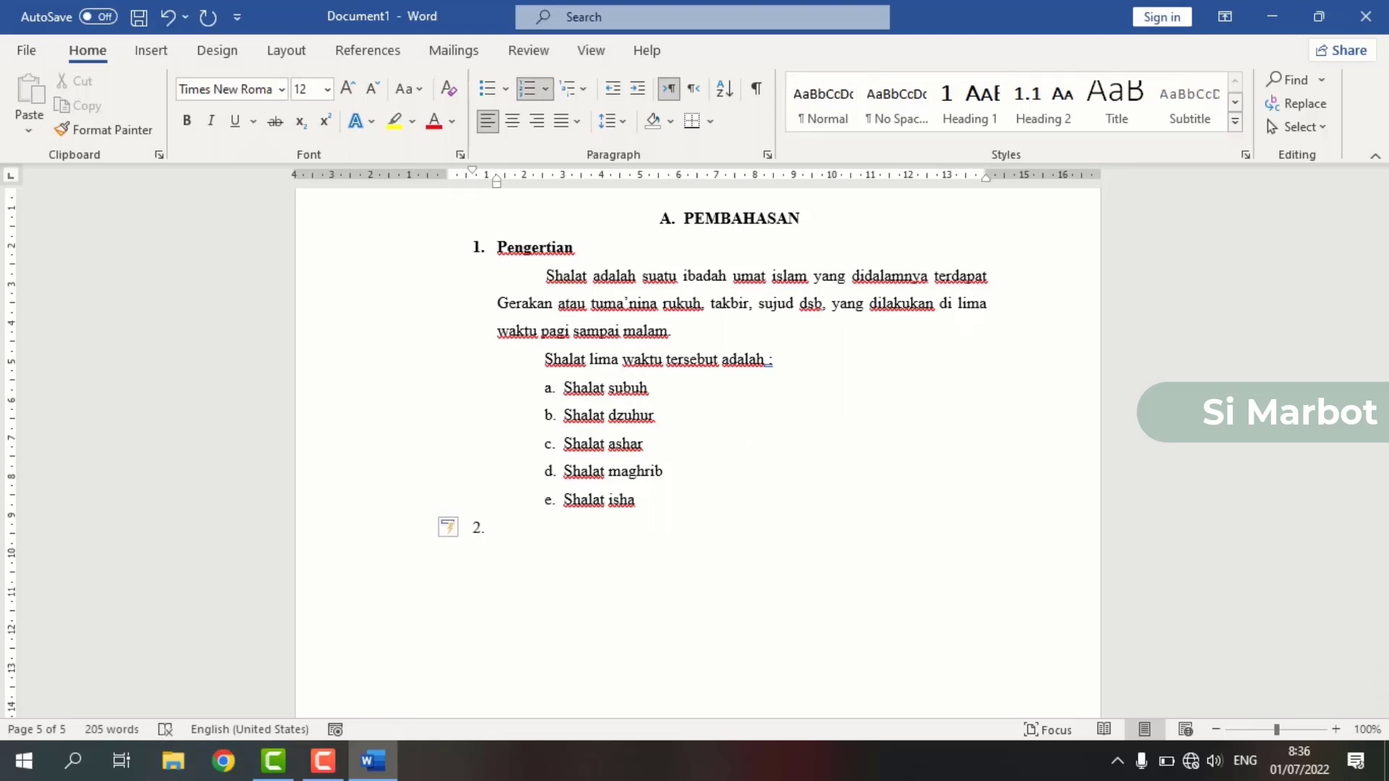
text(Jenis sh)
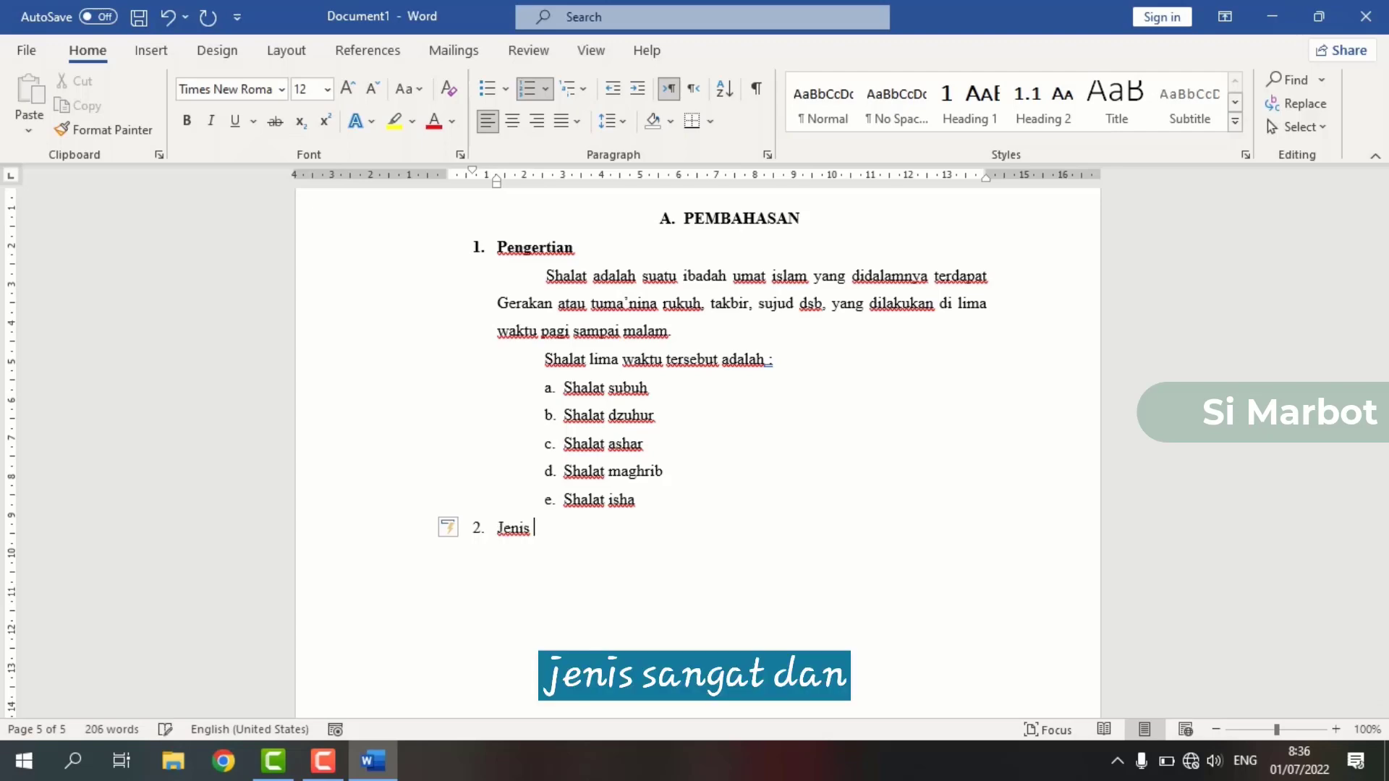
text(alat dan )
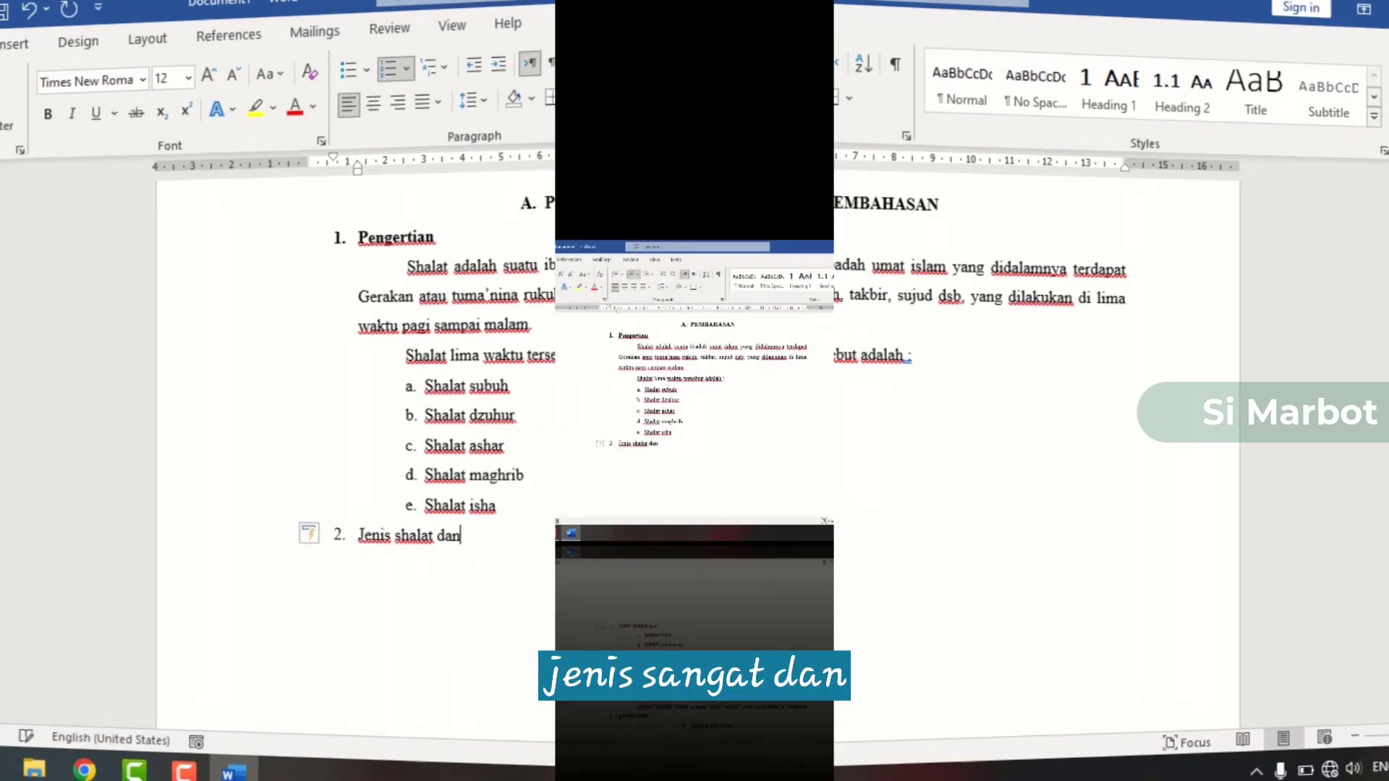
Step: Reword item 2 to "Jenis shalat, waktu dan rakaat" and add an unnumbered empty line below it
text(rak)
key(BackSpace)
key(BackSpace)
key(BackSpace)
key(BackSpace)
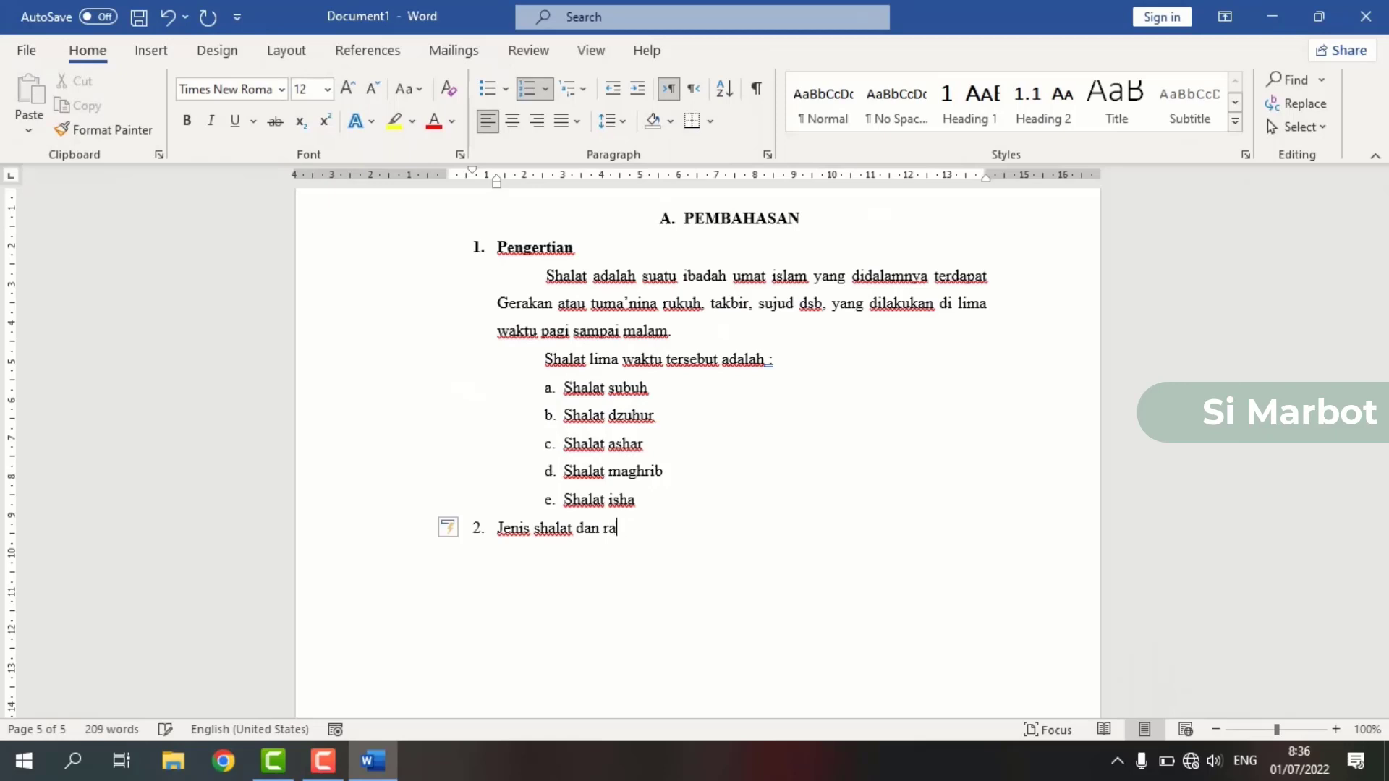
key(BackSpace)
key(BackSpace)
key(BackSpace)
key(BackSpace)
text(. waktu da)
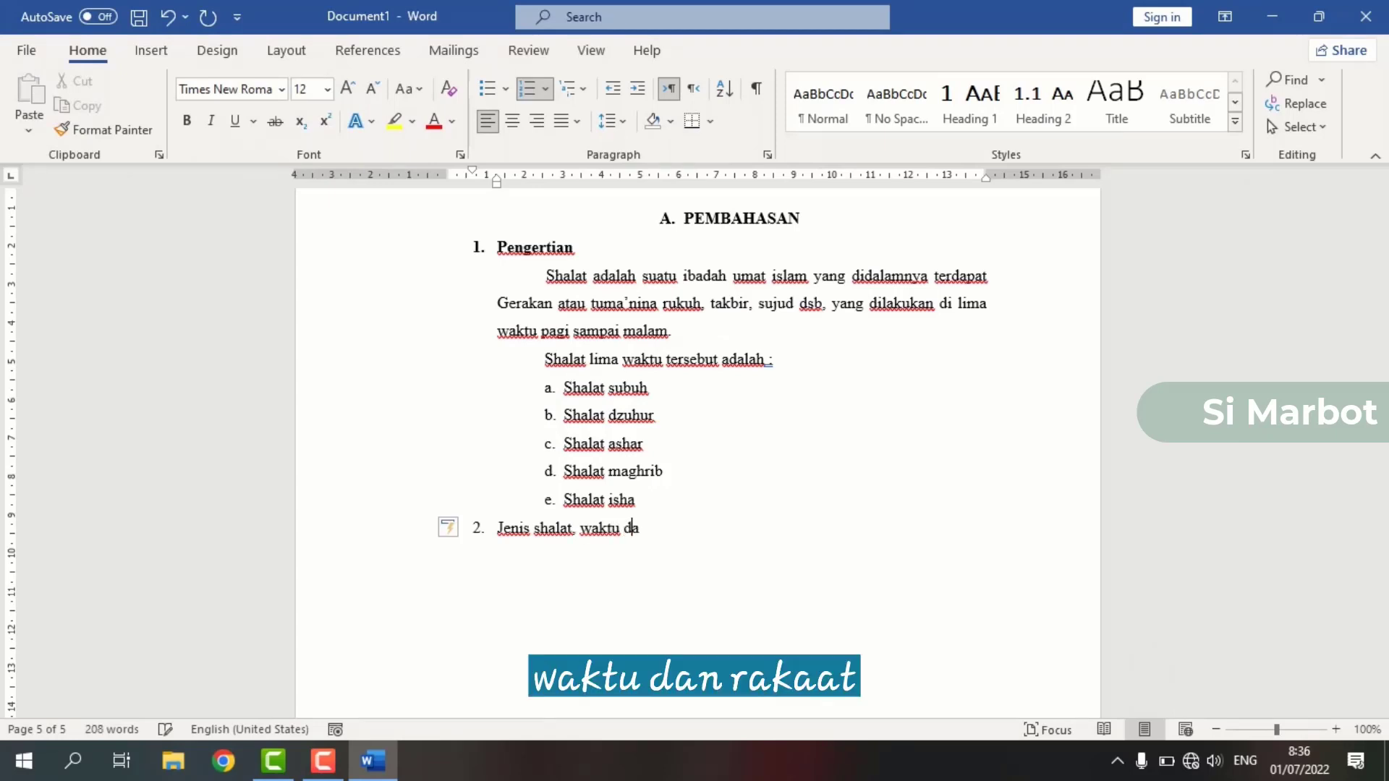
text(n rakaat)
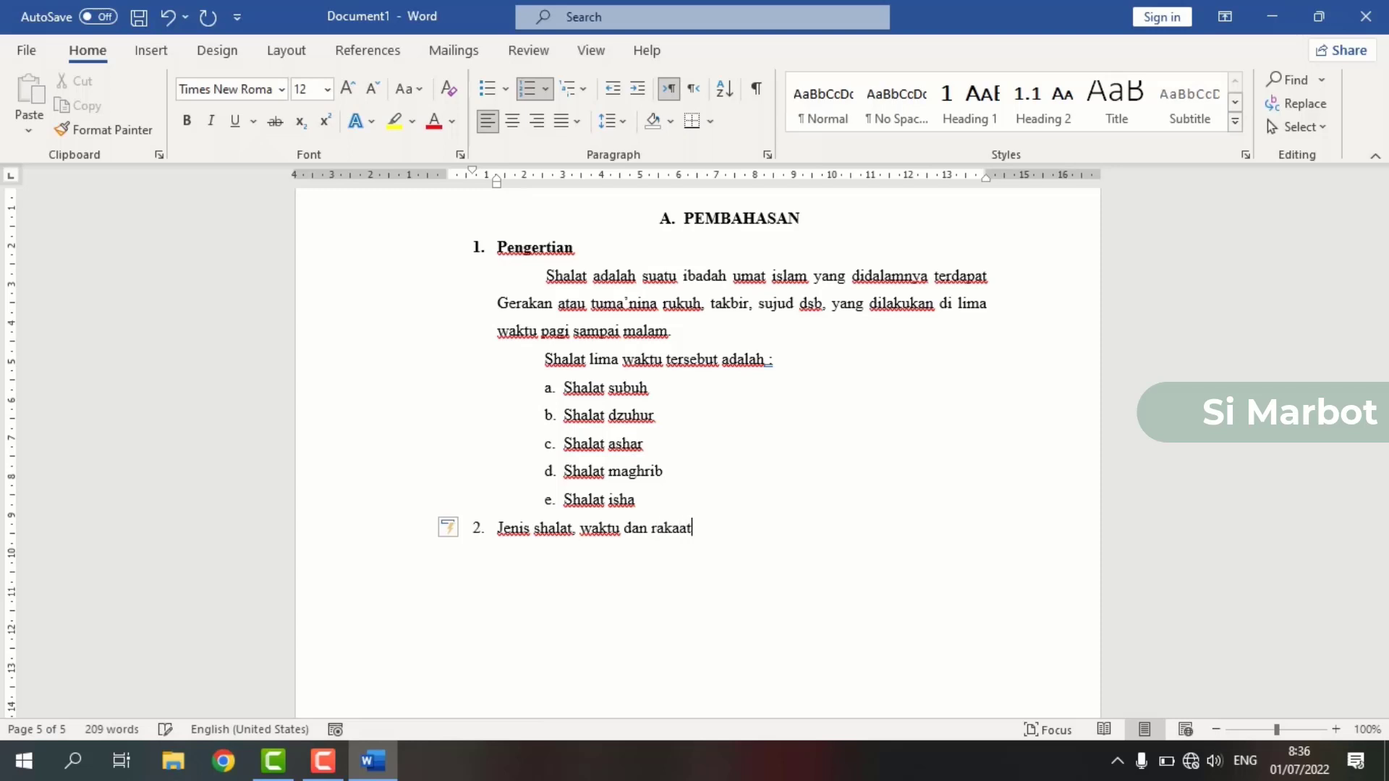
key(Return)
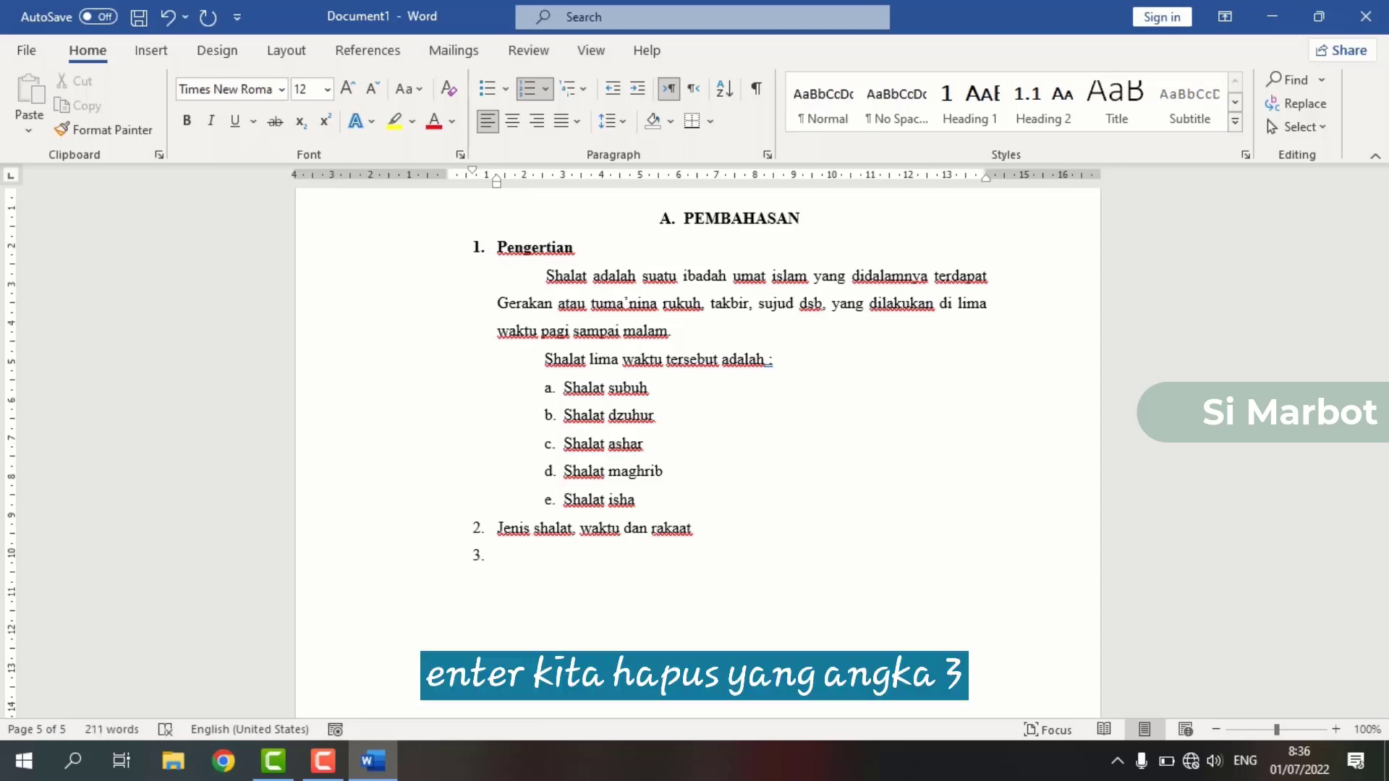
key(BackSpace)
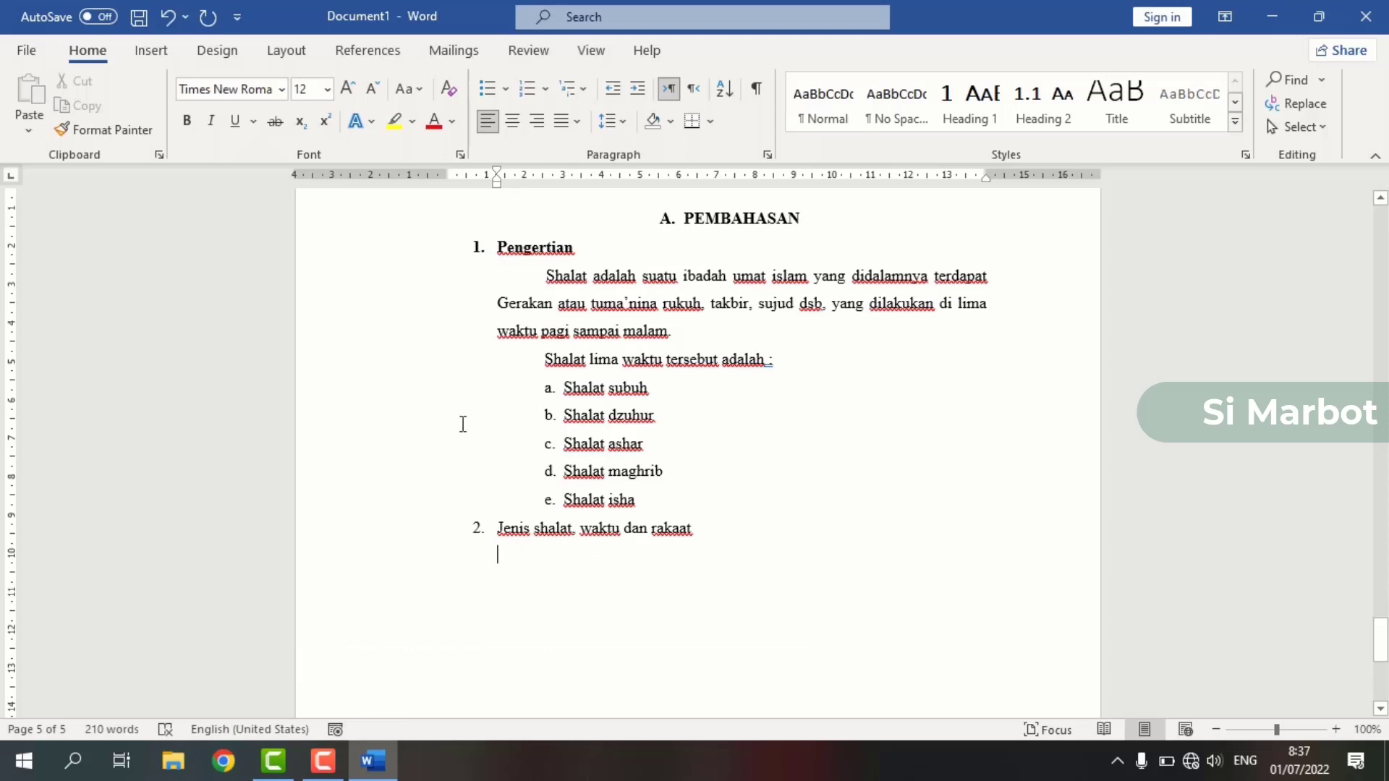
Step: Insert a table with four columns and five rows below item 2 "Jenis shalat, waktu dan rakaat"
click(153, 52)
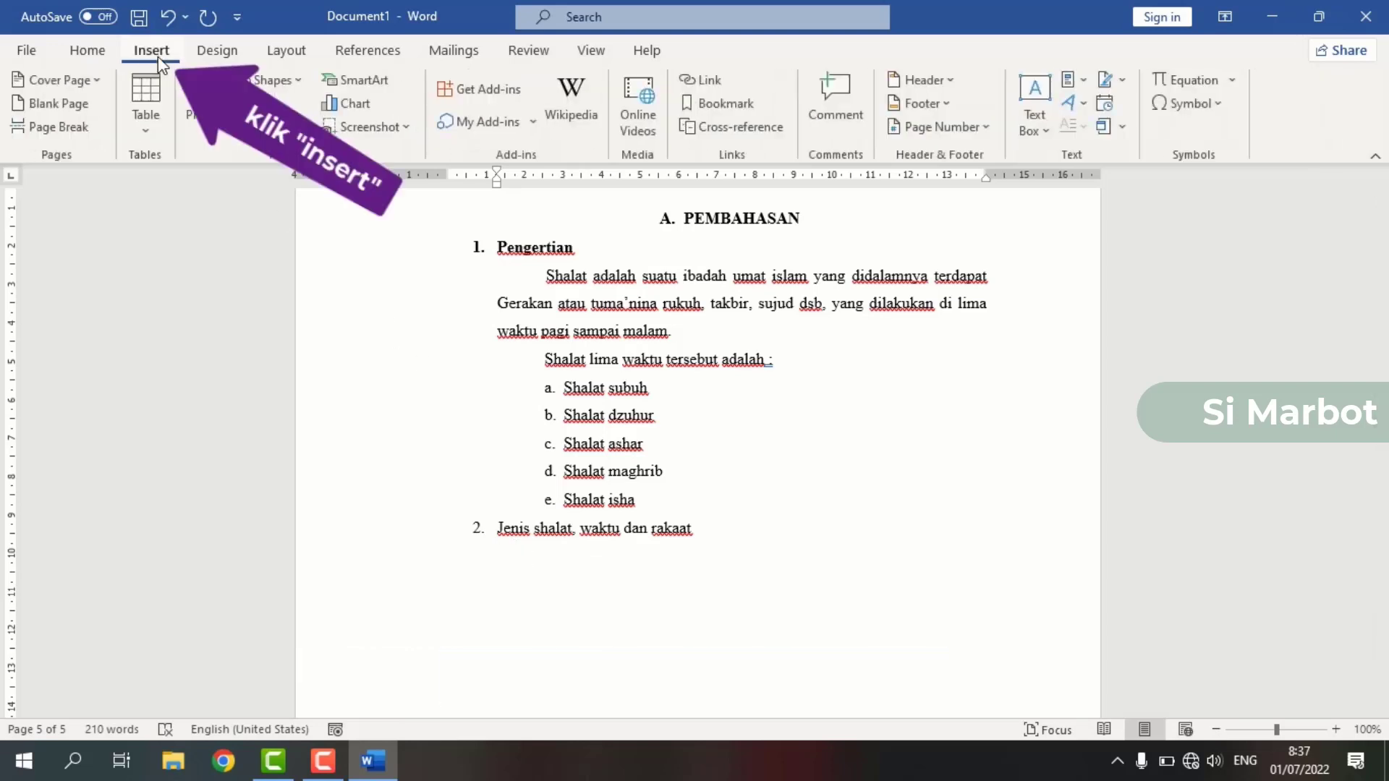
click(156, 132)
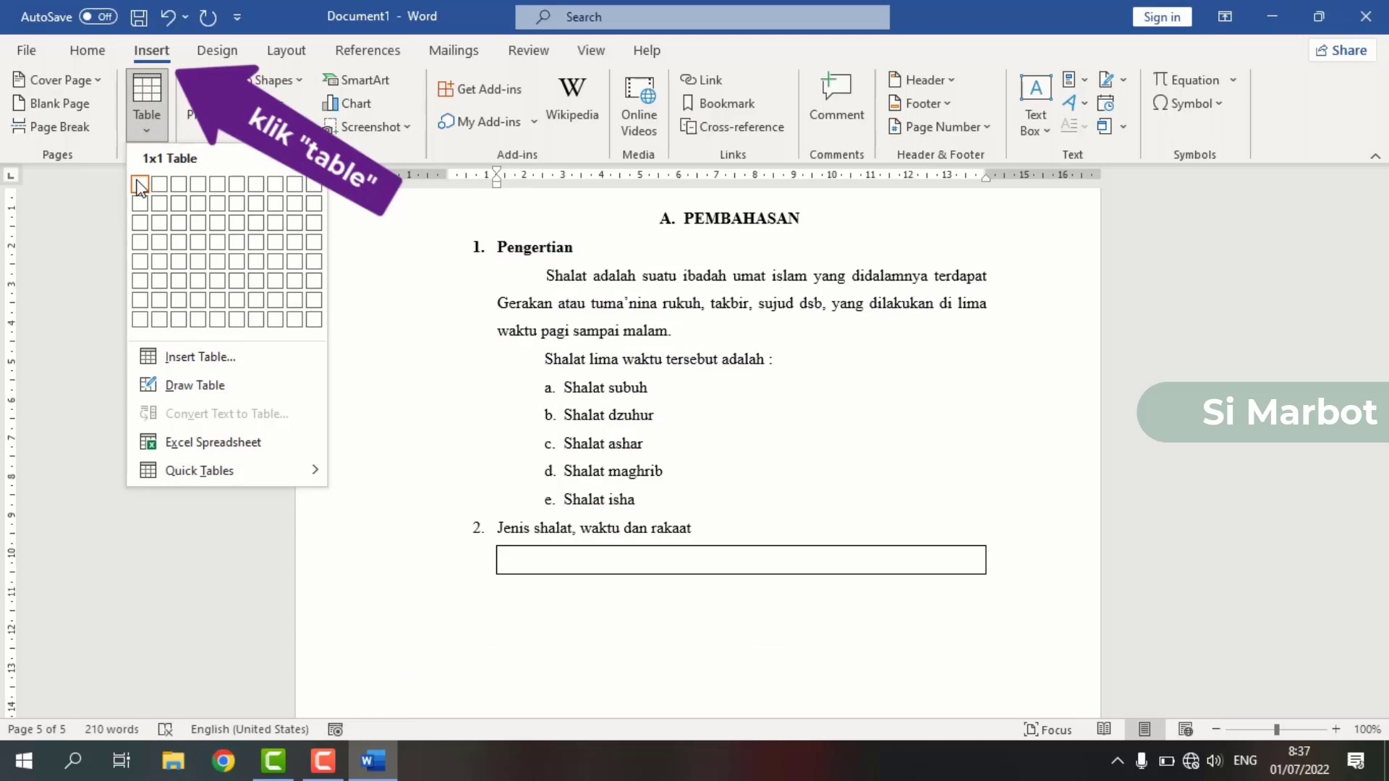
click(200, 268)
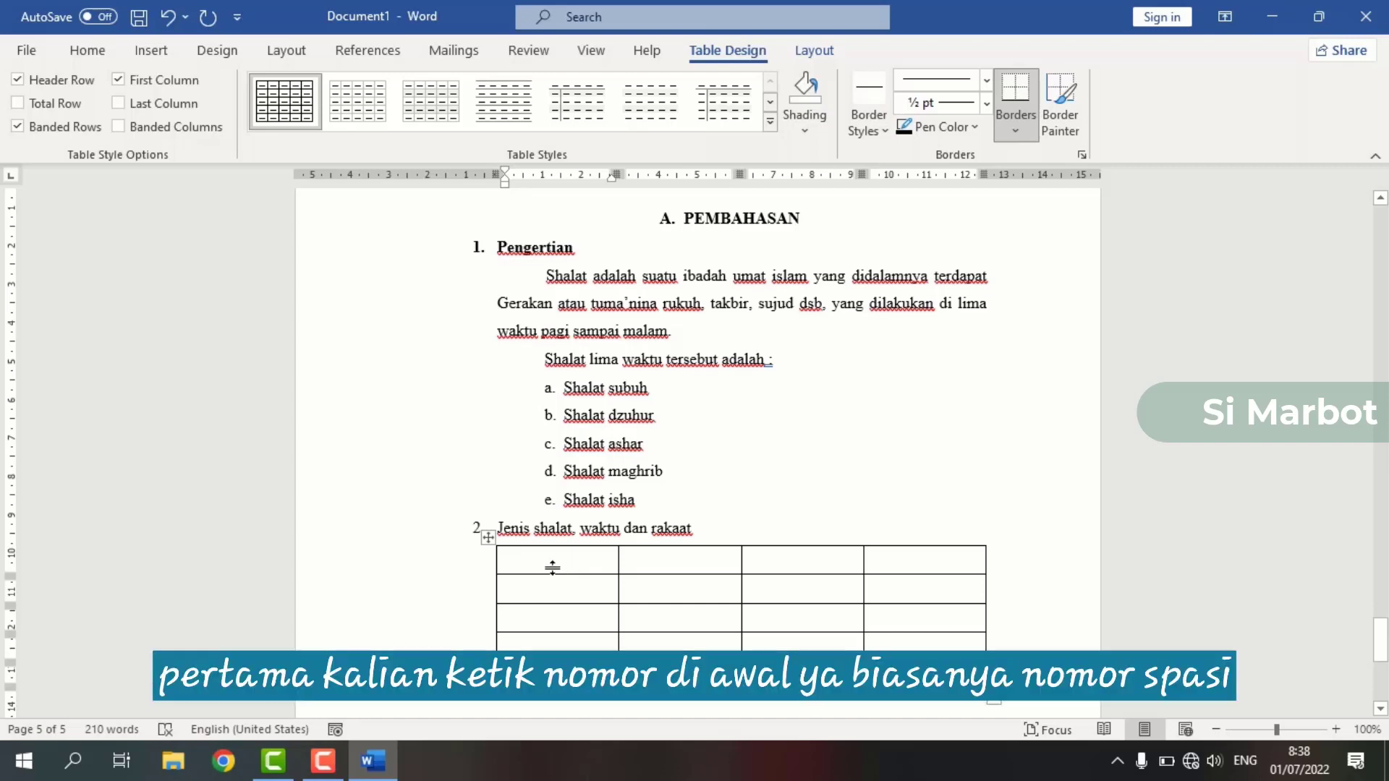
Step: Fill the table's header row with "No", "Shalat", "Waktu" and "Rakaat"
text(no)
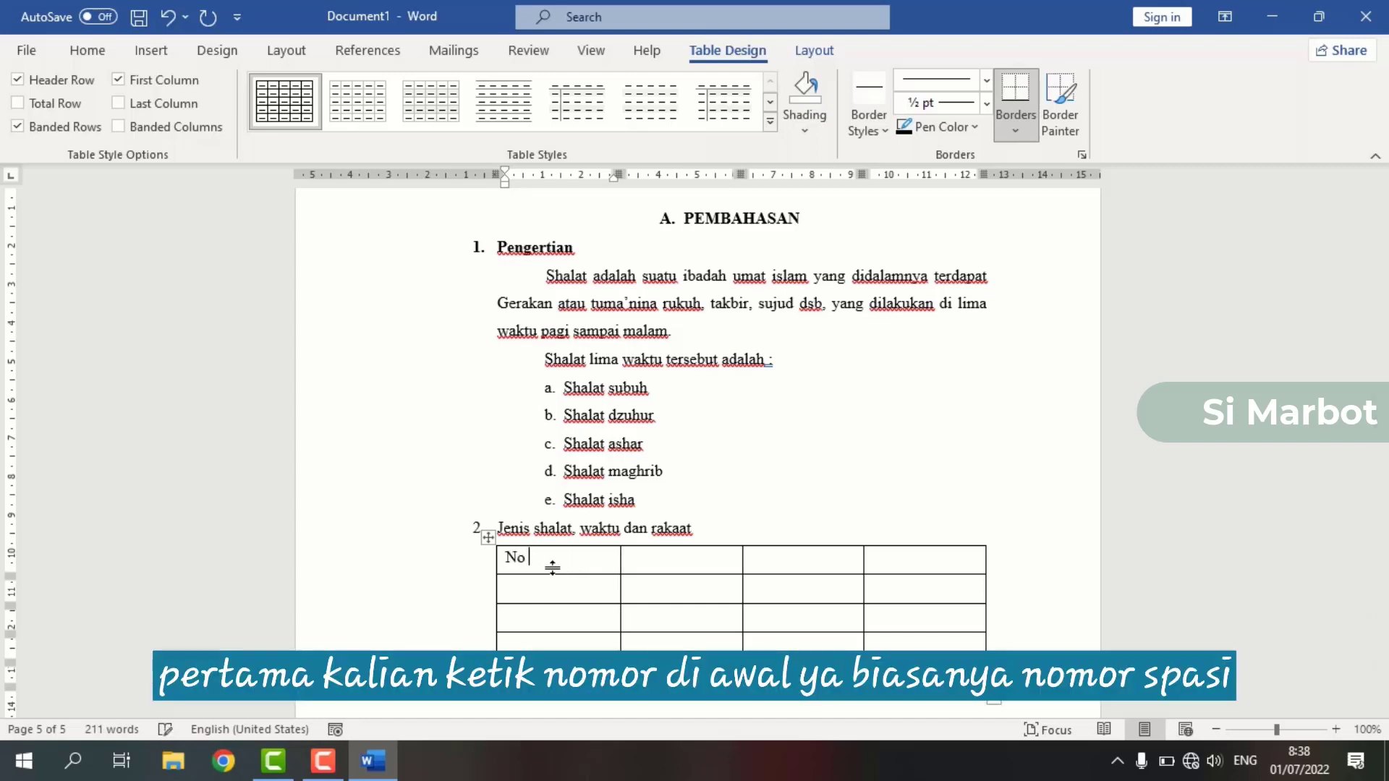
click(659, 568)
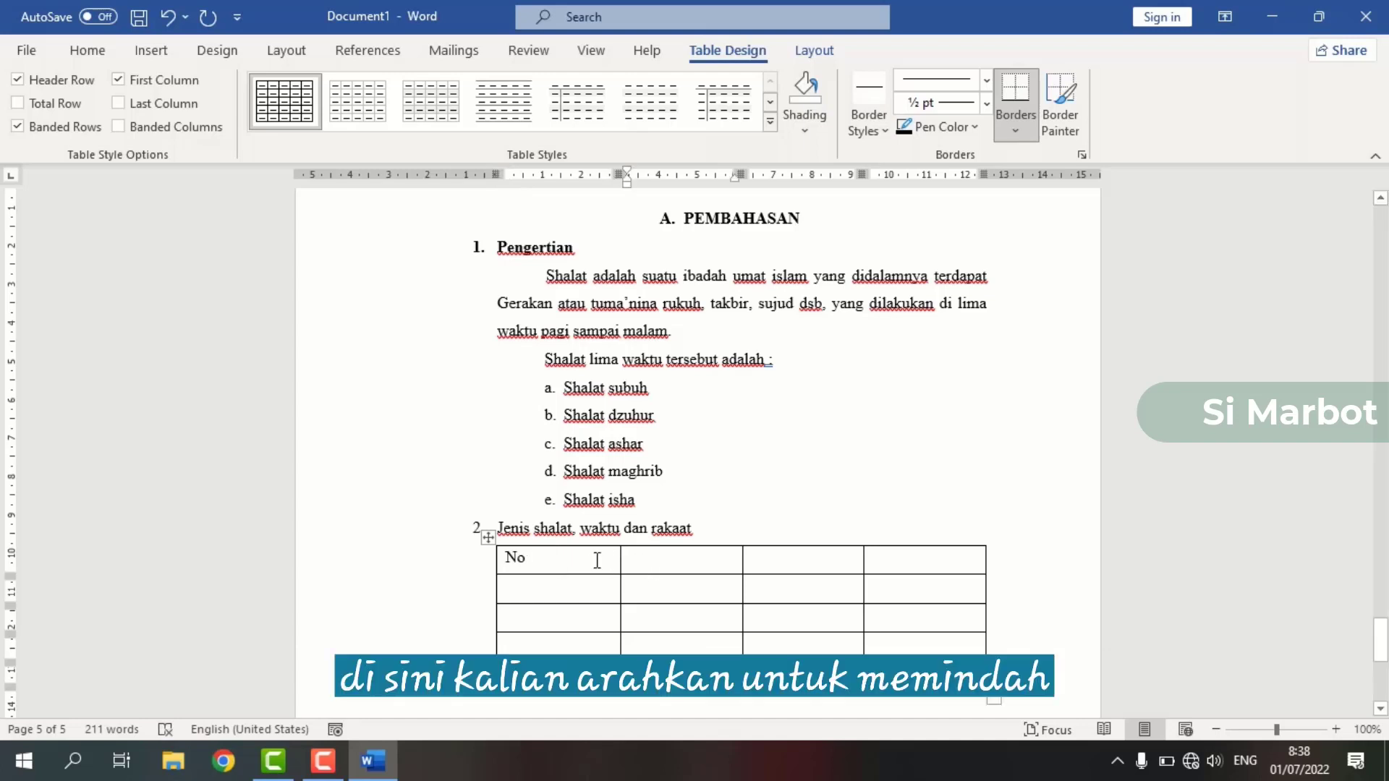
click(592, 560)
click(673, 558)
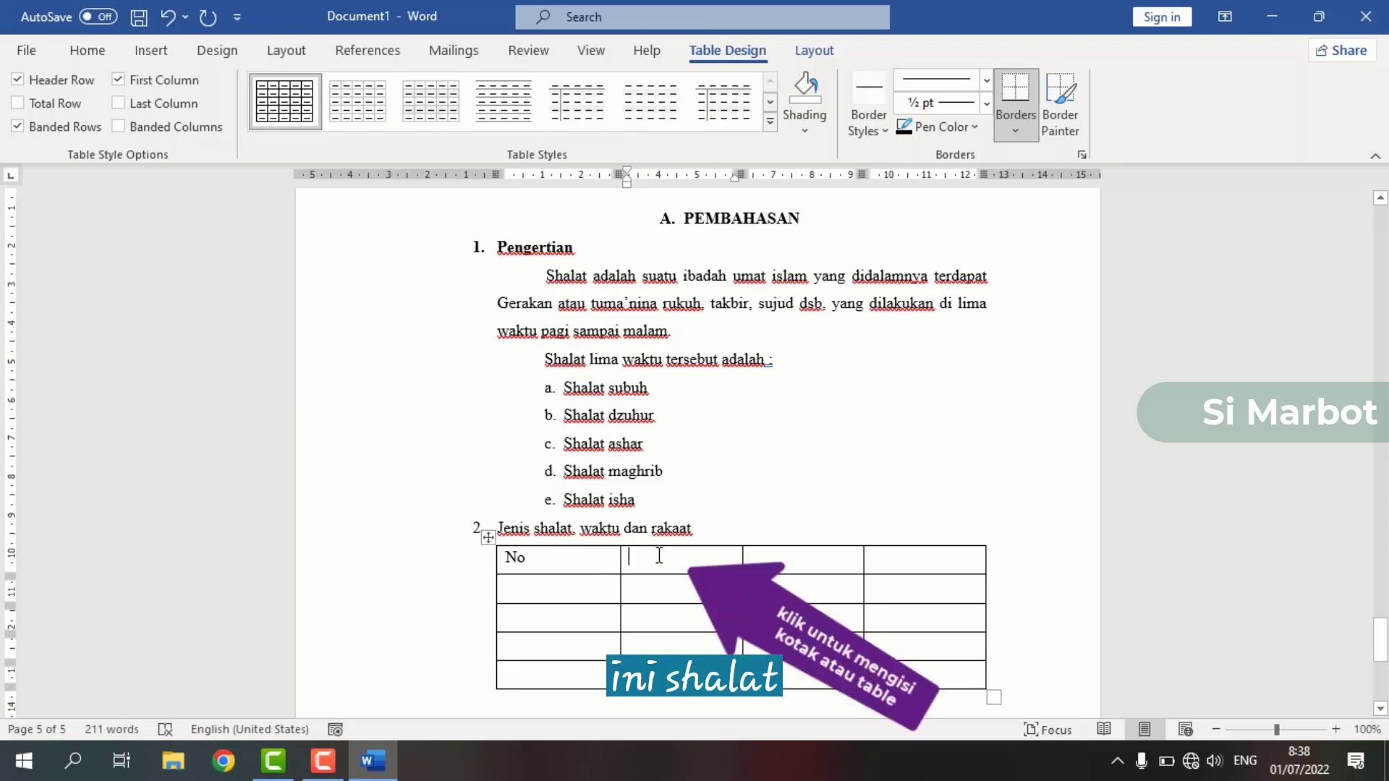
text(shalat)
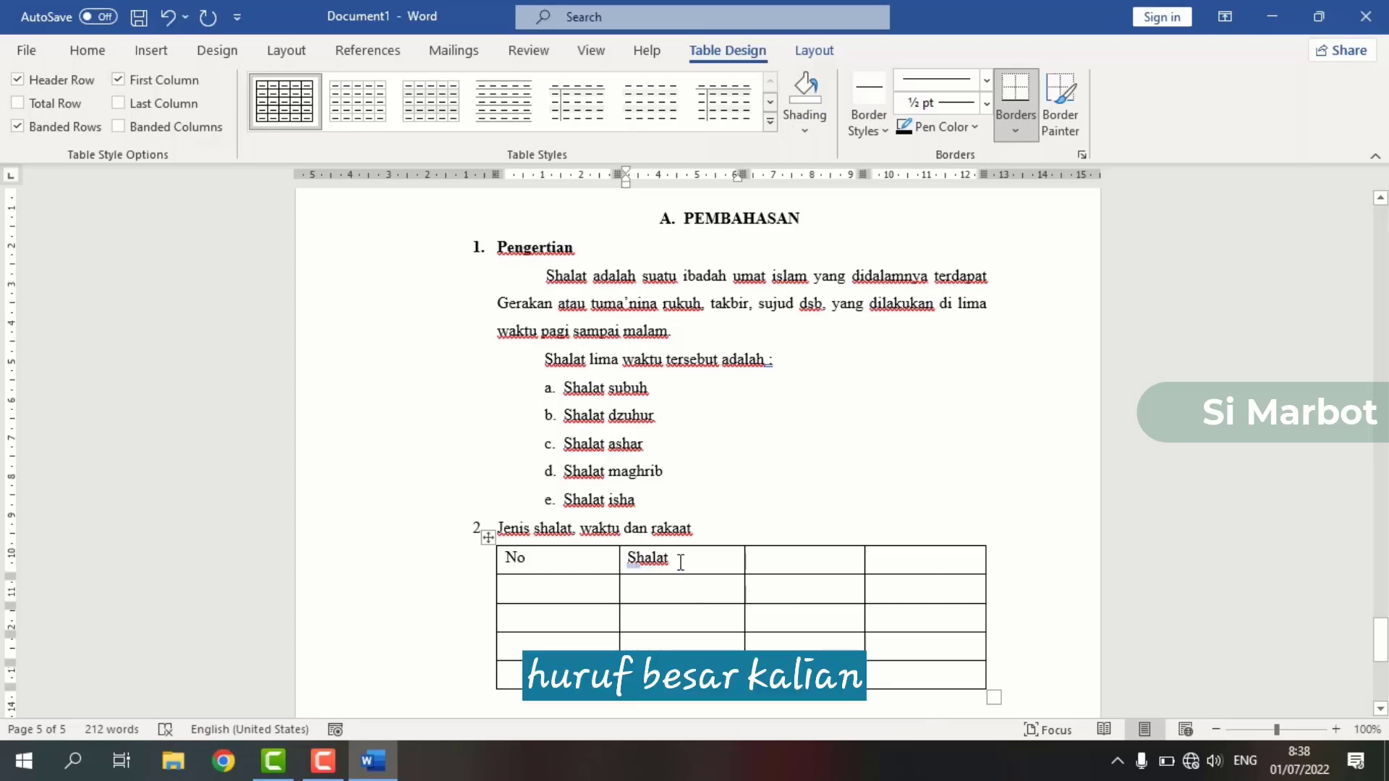
click(782, 560)
text(waktu)
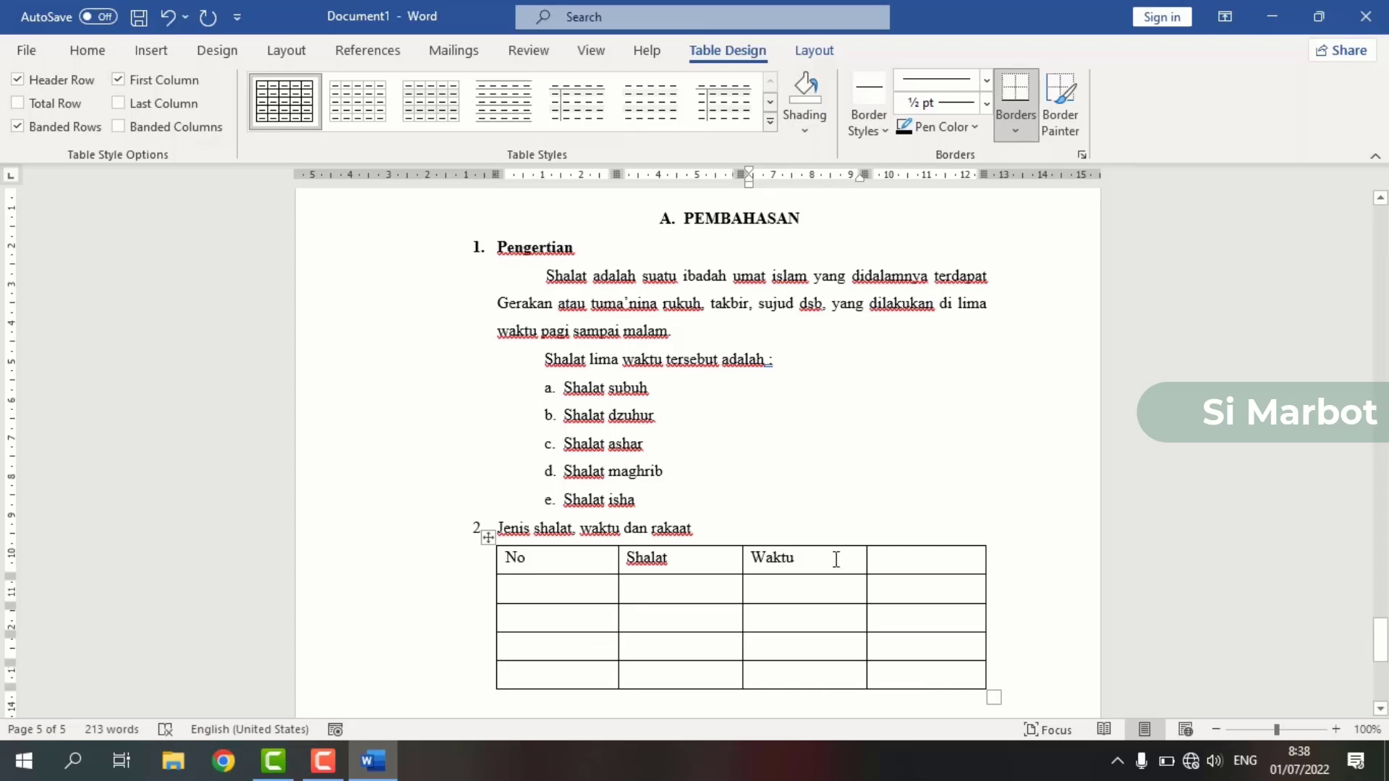
click(897, 560)
text(rakaat)
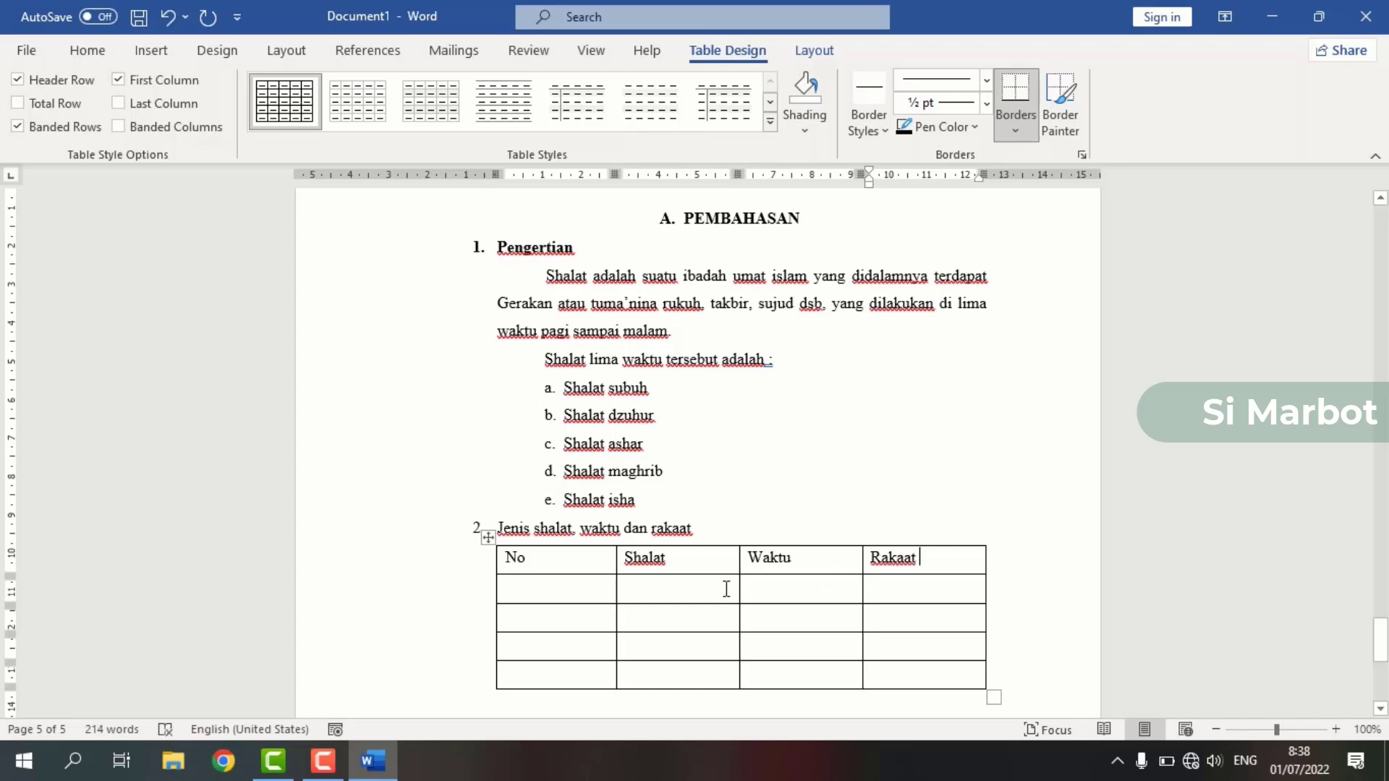
Step: In the first row below the header, enter number 1 and the prayer name "Shalat subuh"
click(526, 592)
text(1)
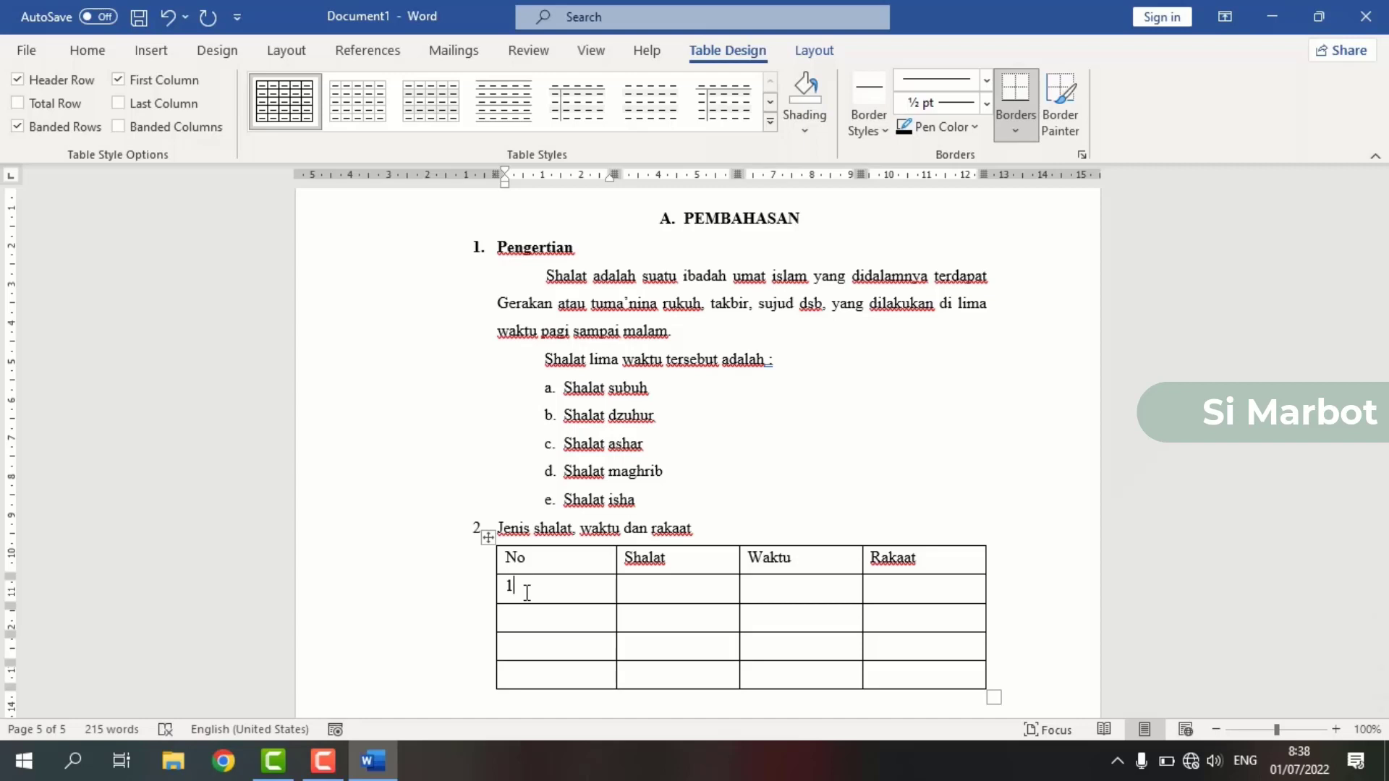
key(Tab)
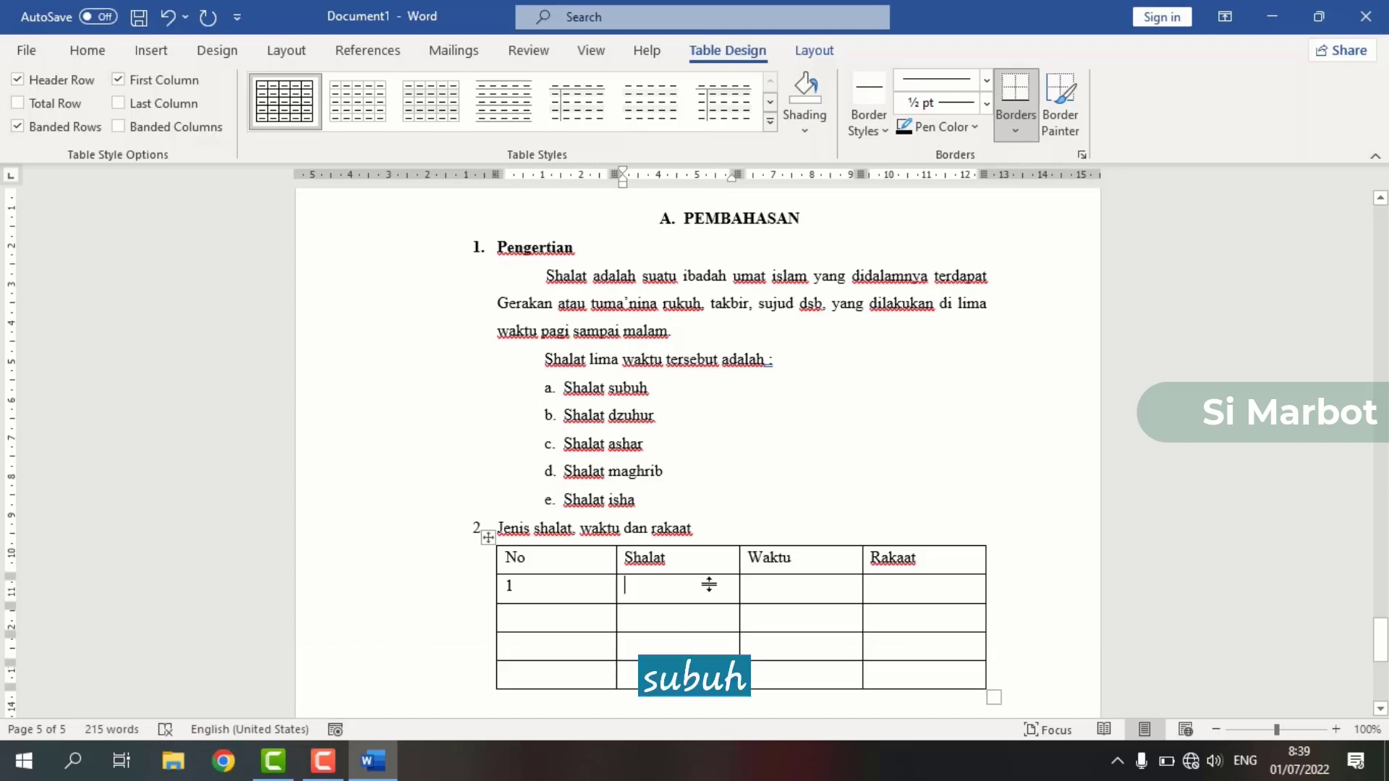
text(shal)
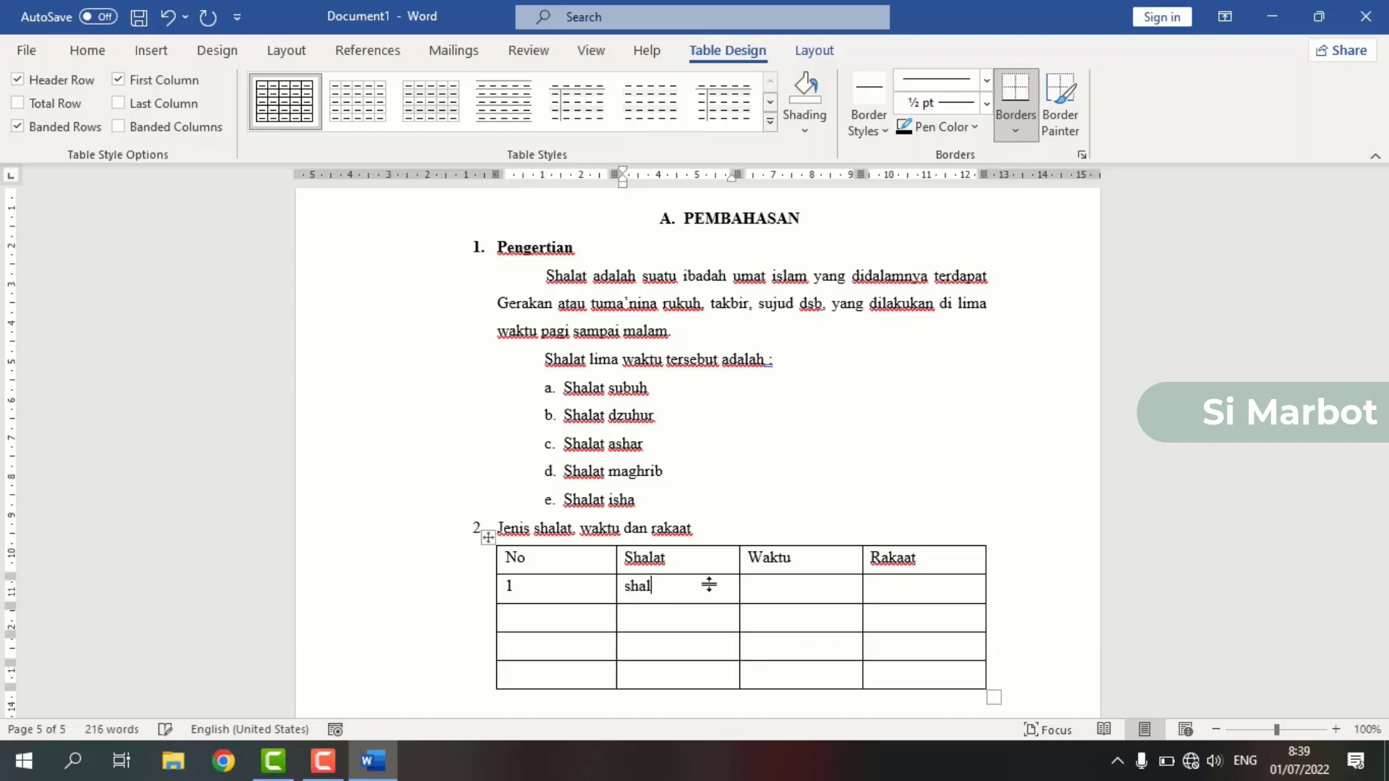
text(at subuh)
Step: Enter "Sebelum fazar pagi atau 04:30" as the Waktu of Shalat subuh in the table
click(800, 586)
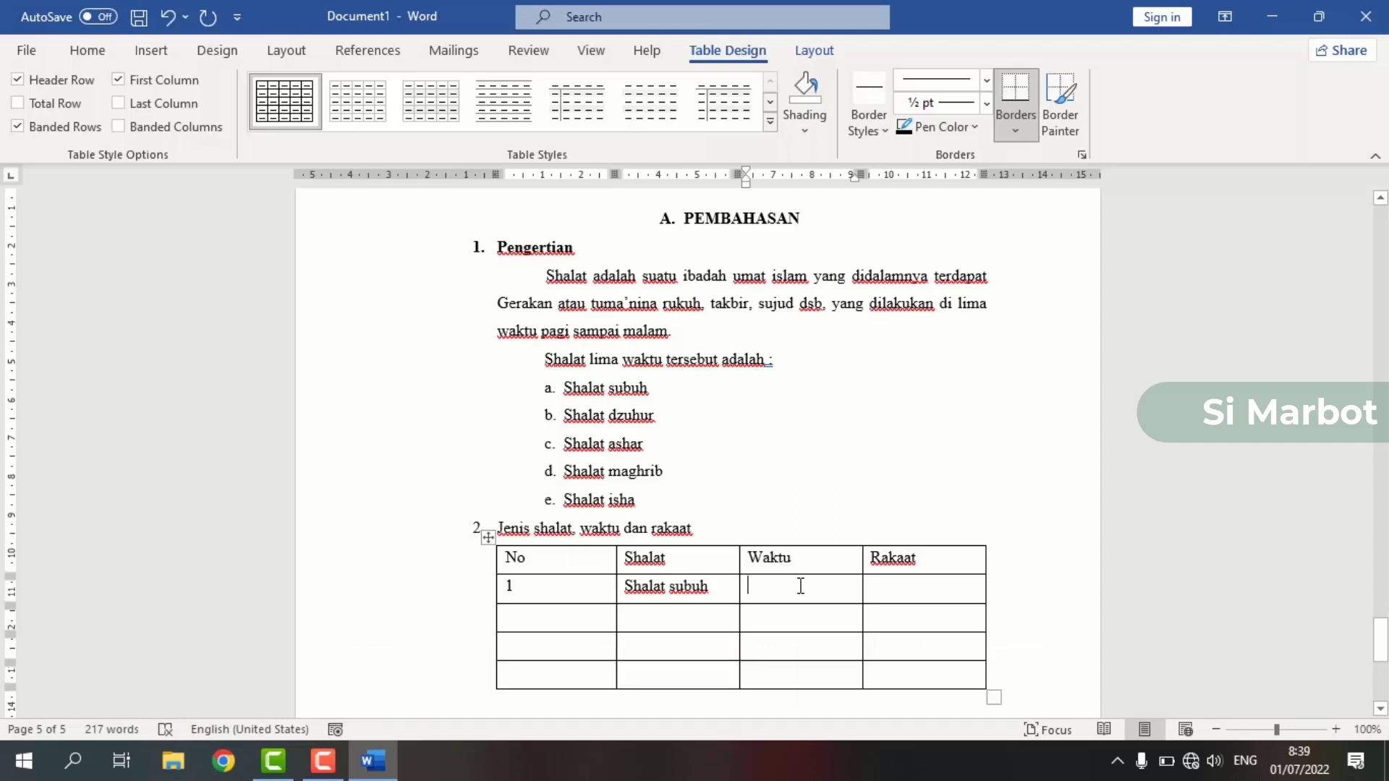
text(sebelum)
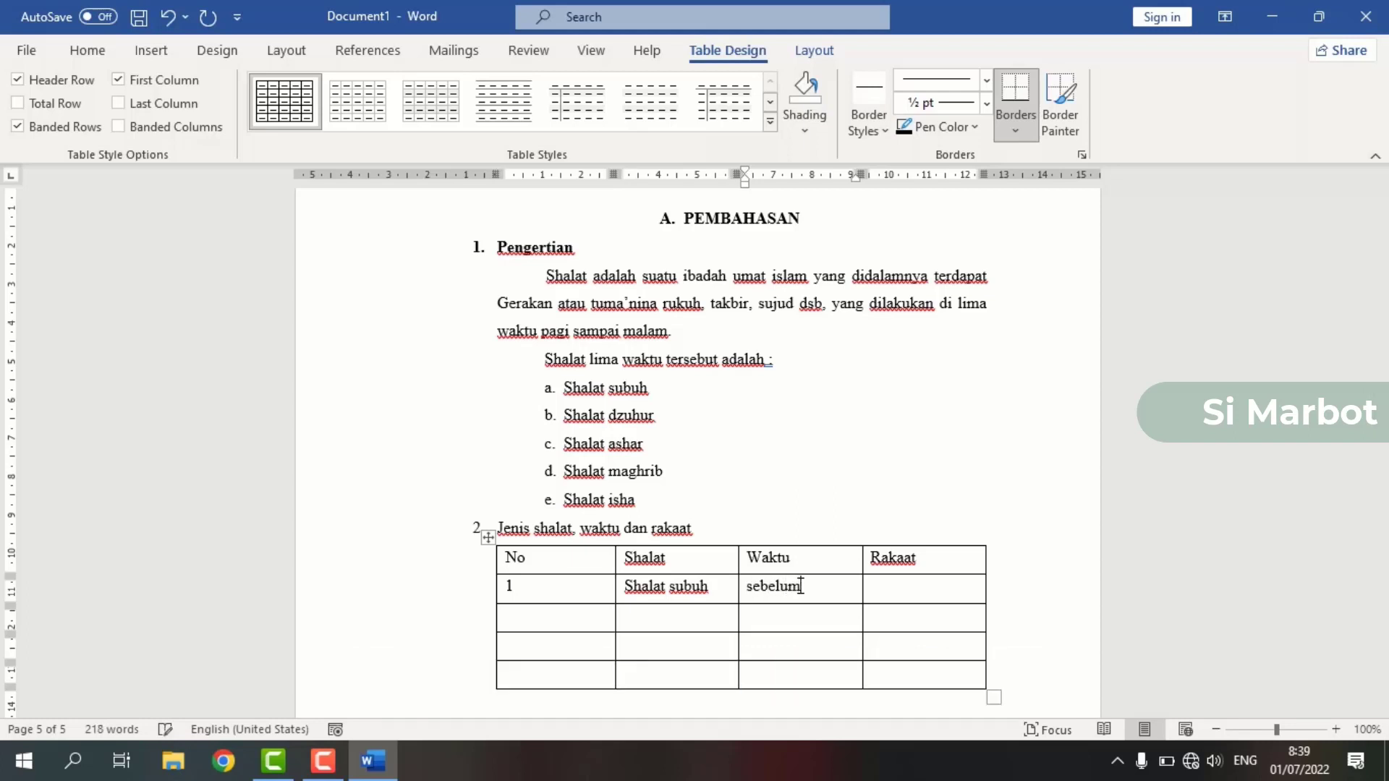
text( fa)
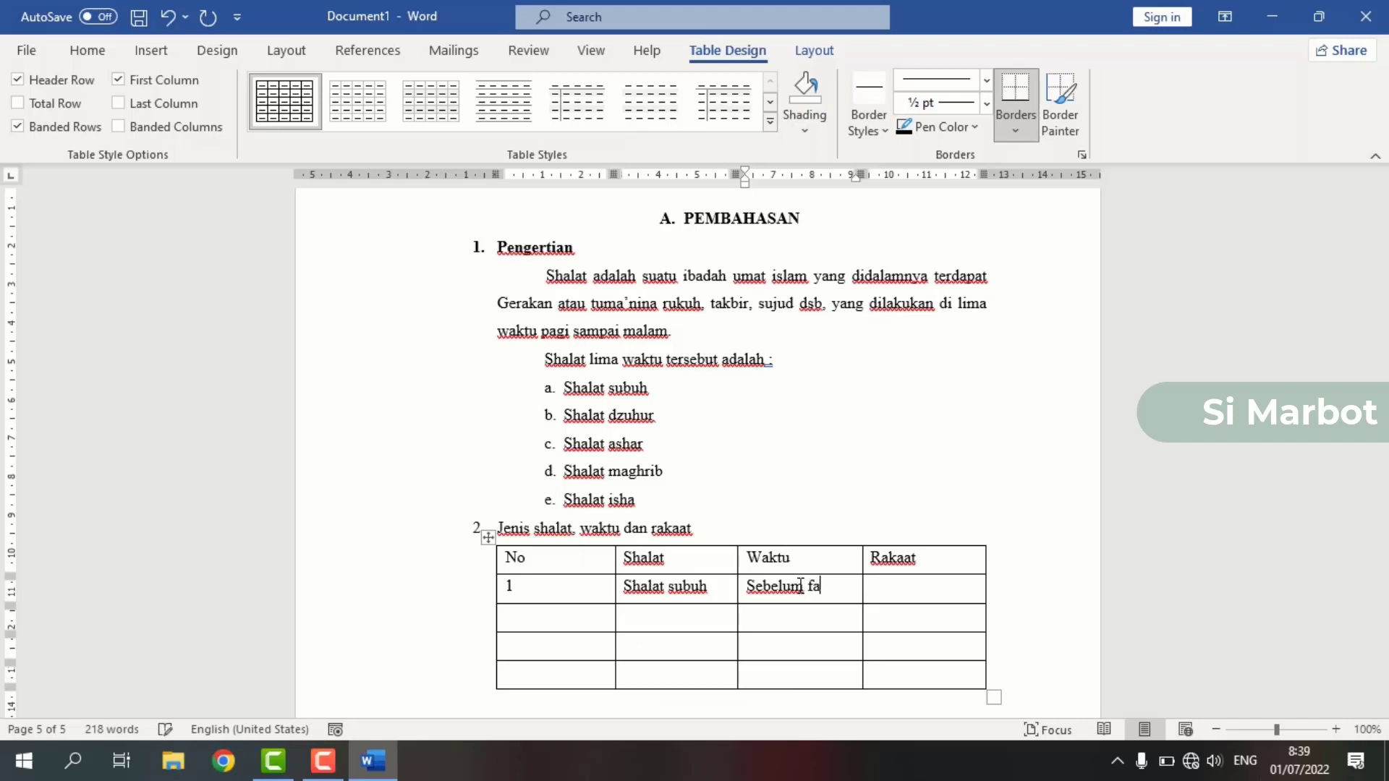
text(zar pagi )
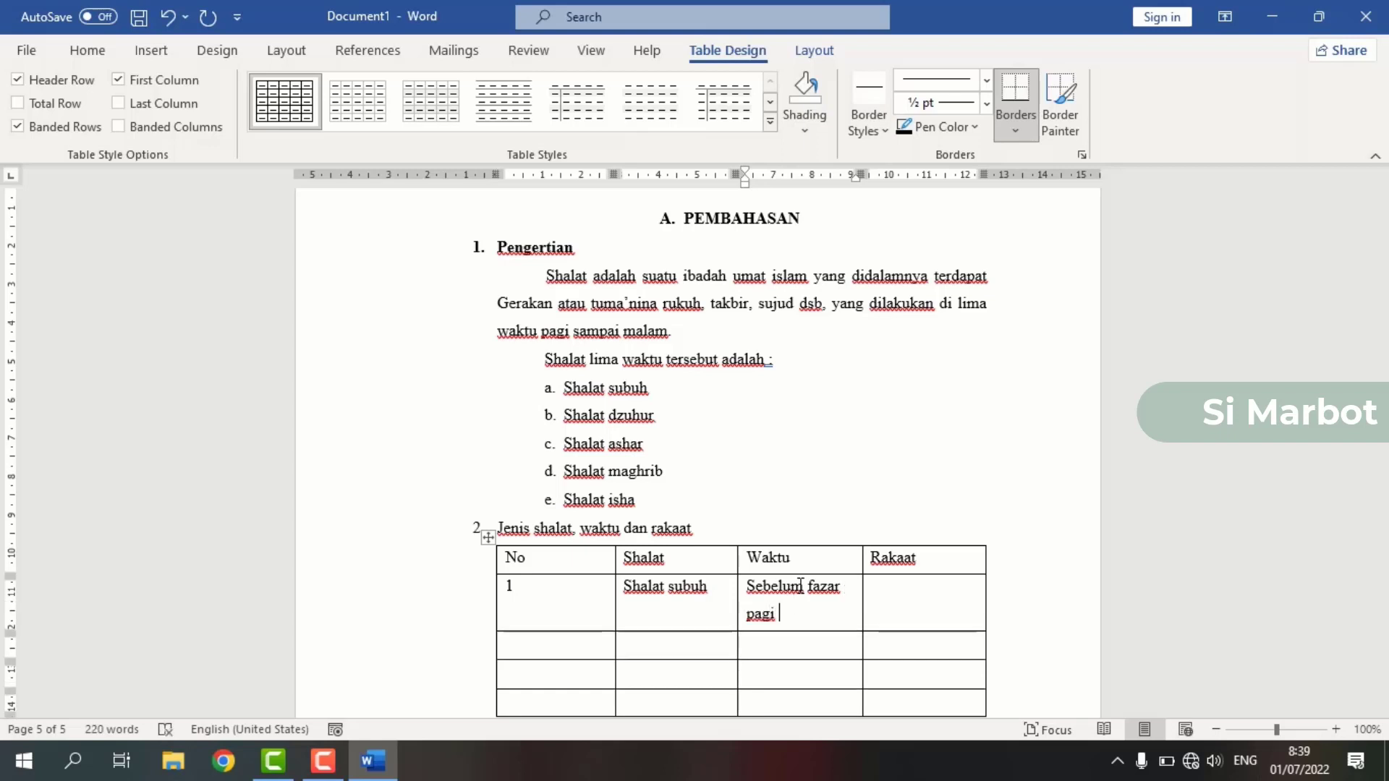
text(atau)
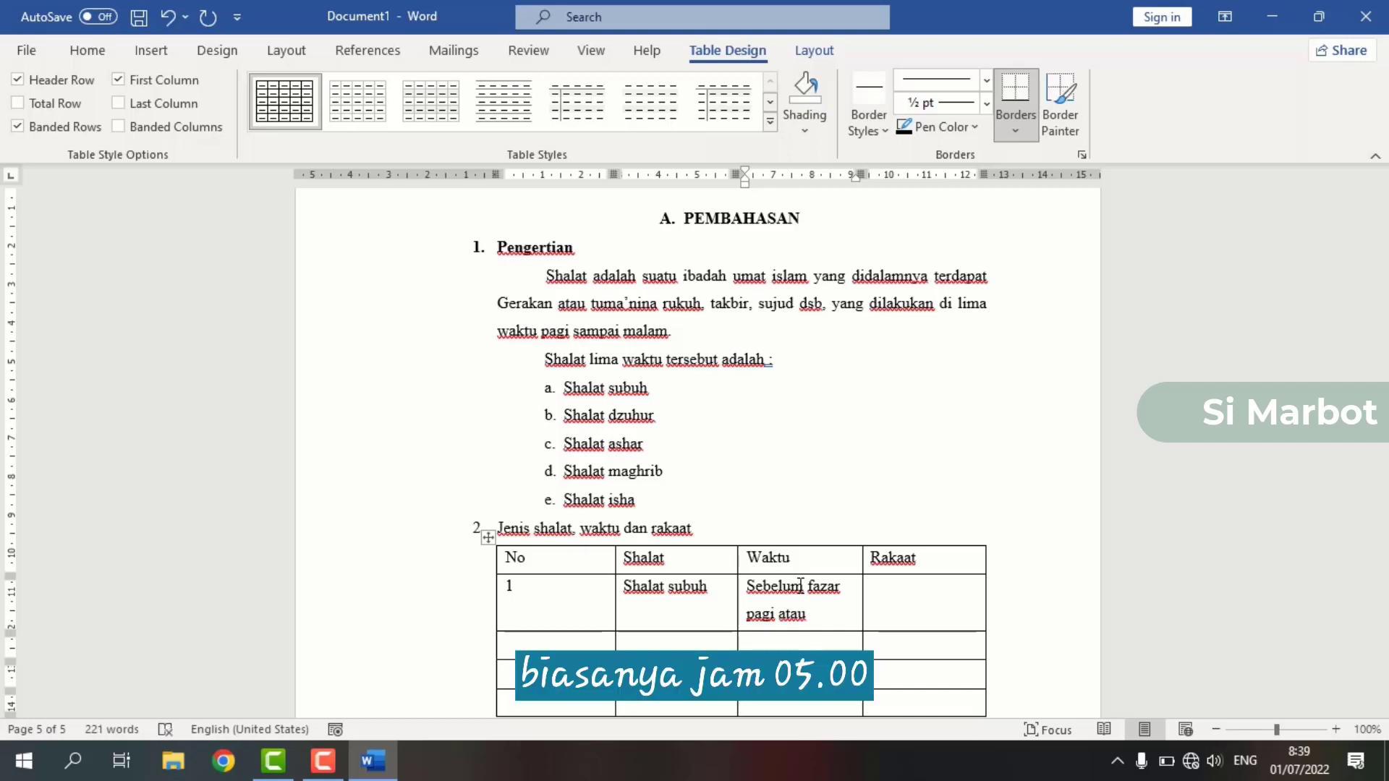
text( 05)
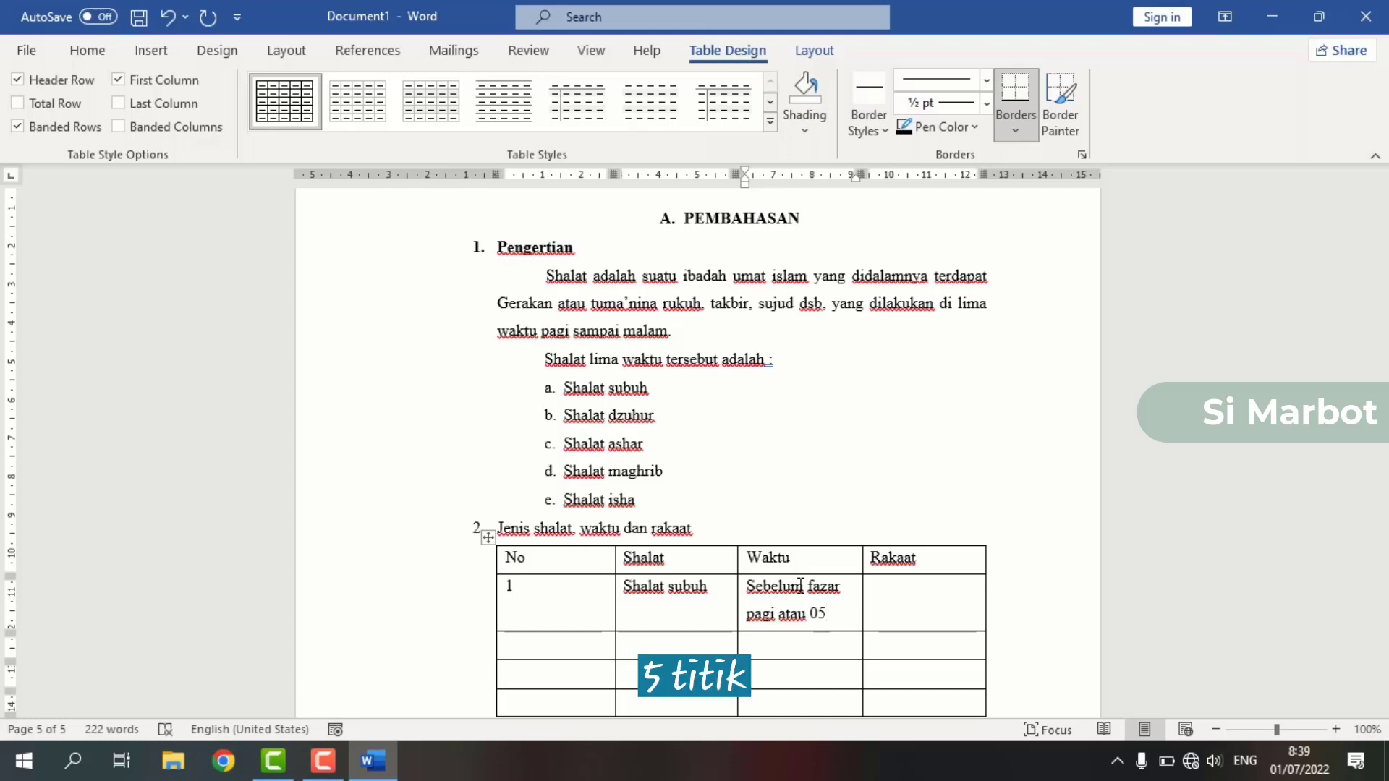
text(:)
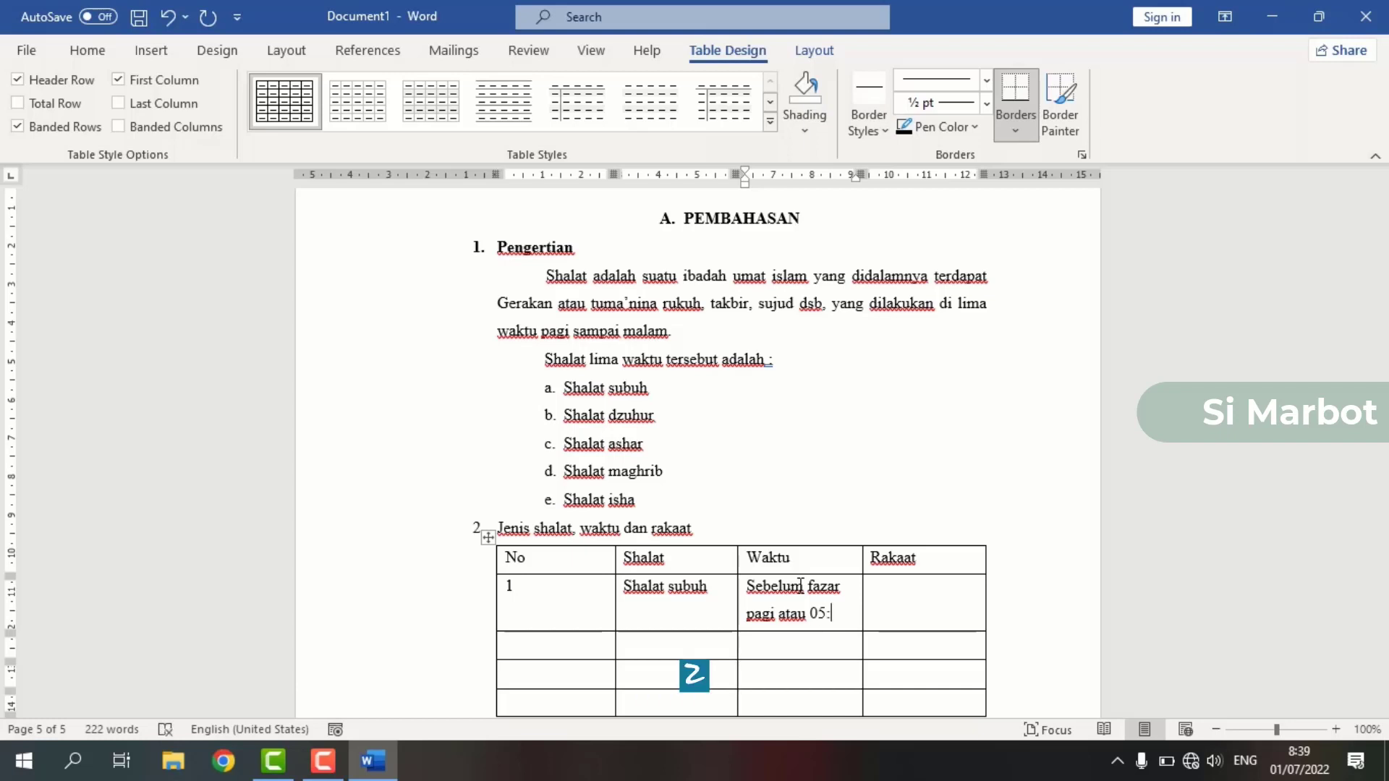
key(BackSpace)
key(BackSpace)
text(0)
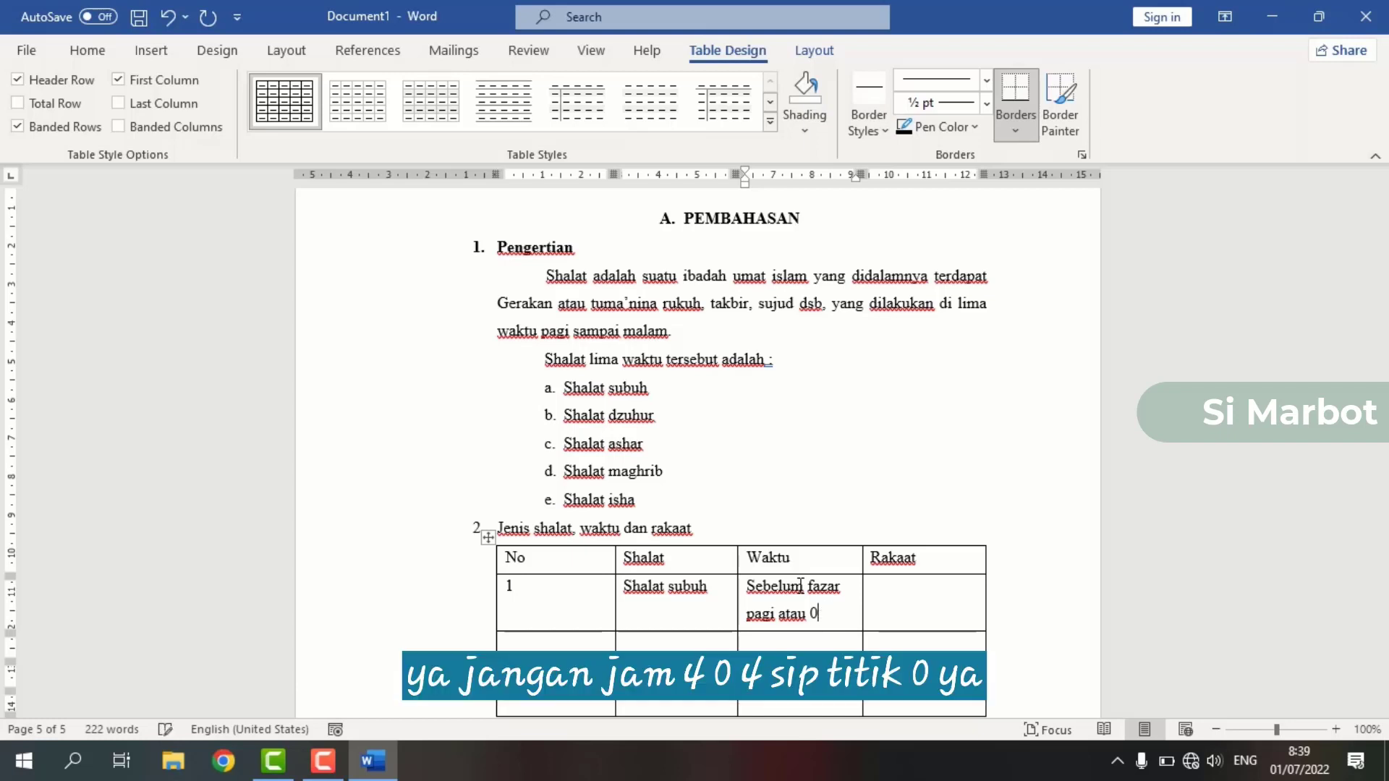
text(4:30)
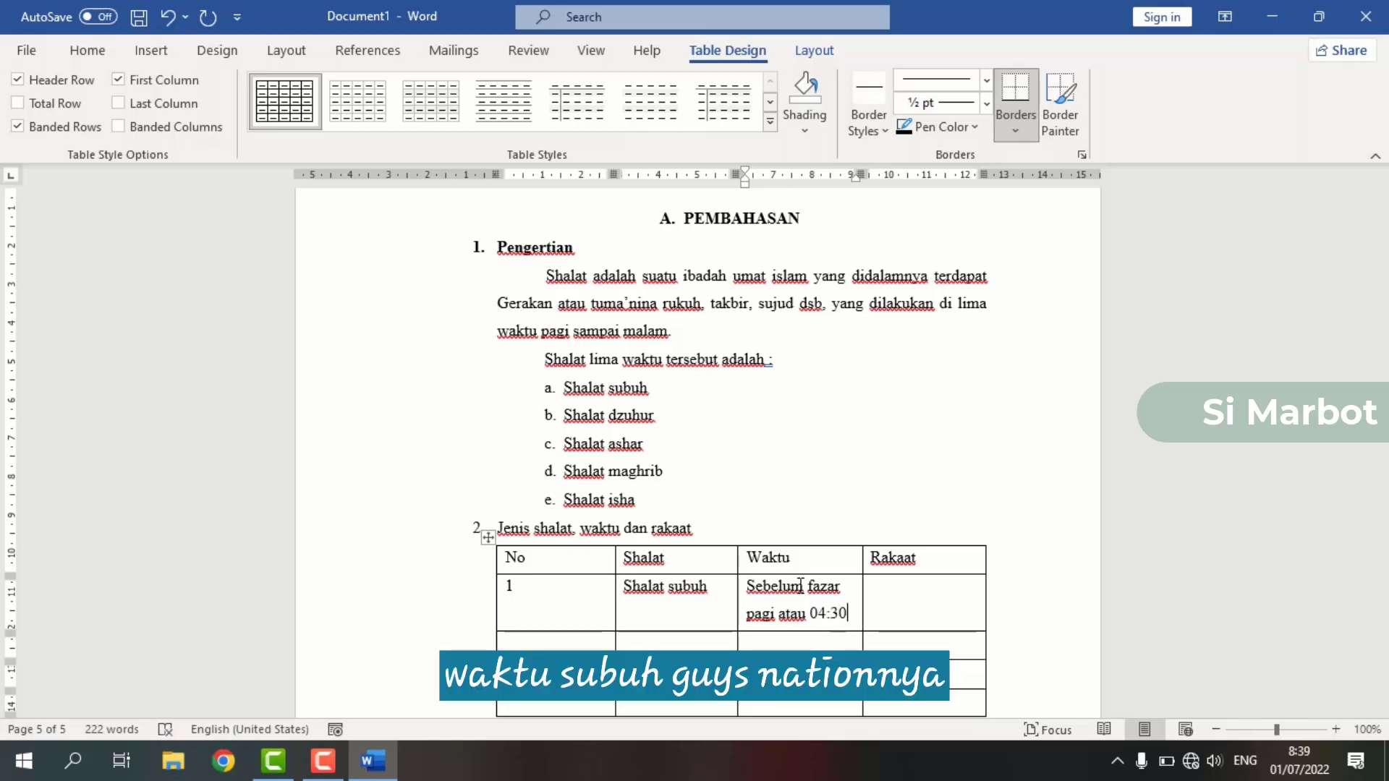
Step: Enter "2 rakaat" in the Rakaat cell of the Shalat subuh row
click(916, 608)
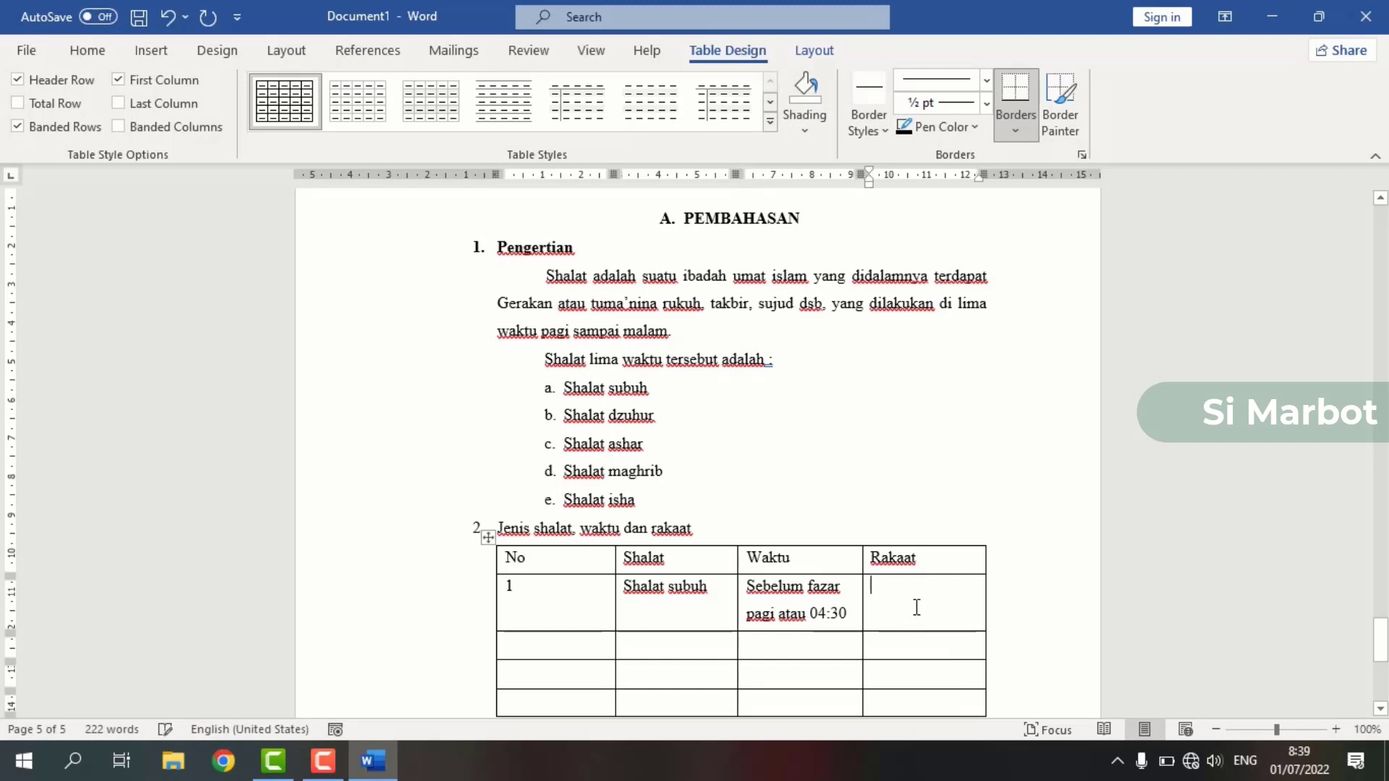
text(2)
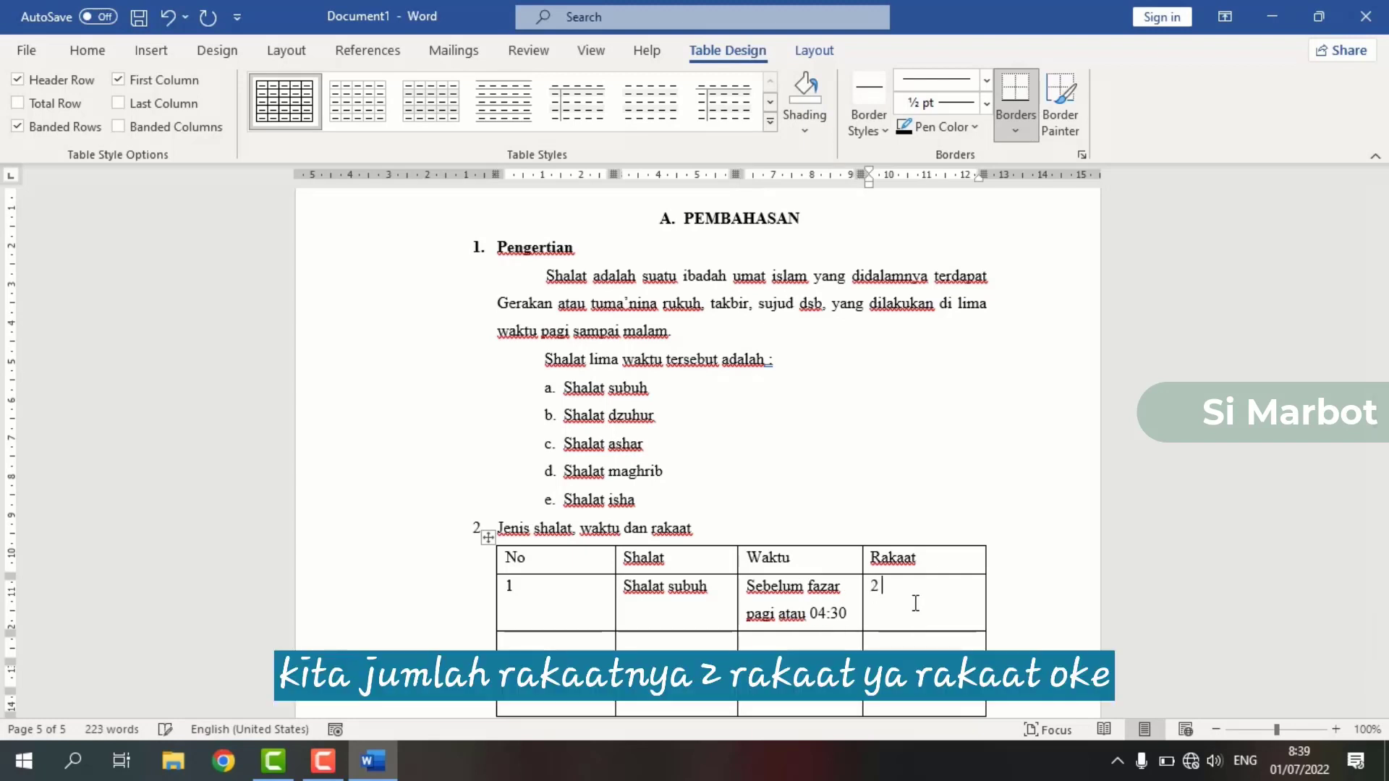
text( rakaat)
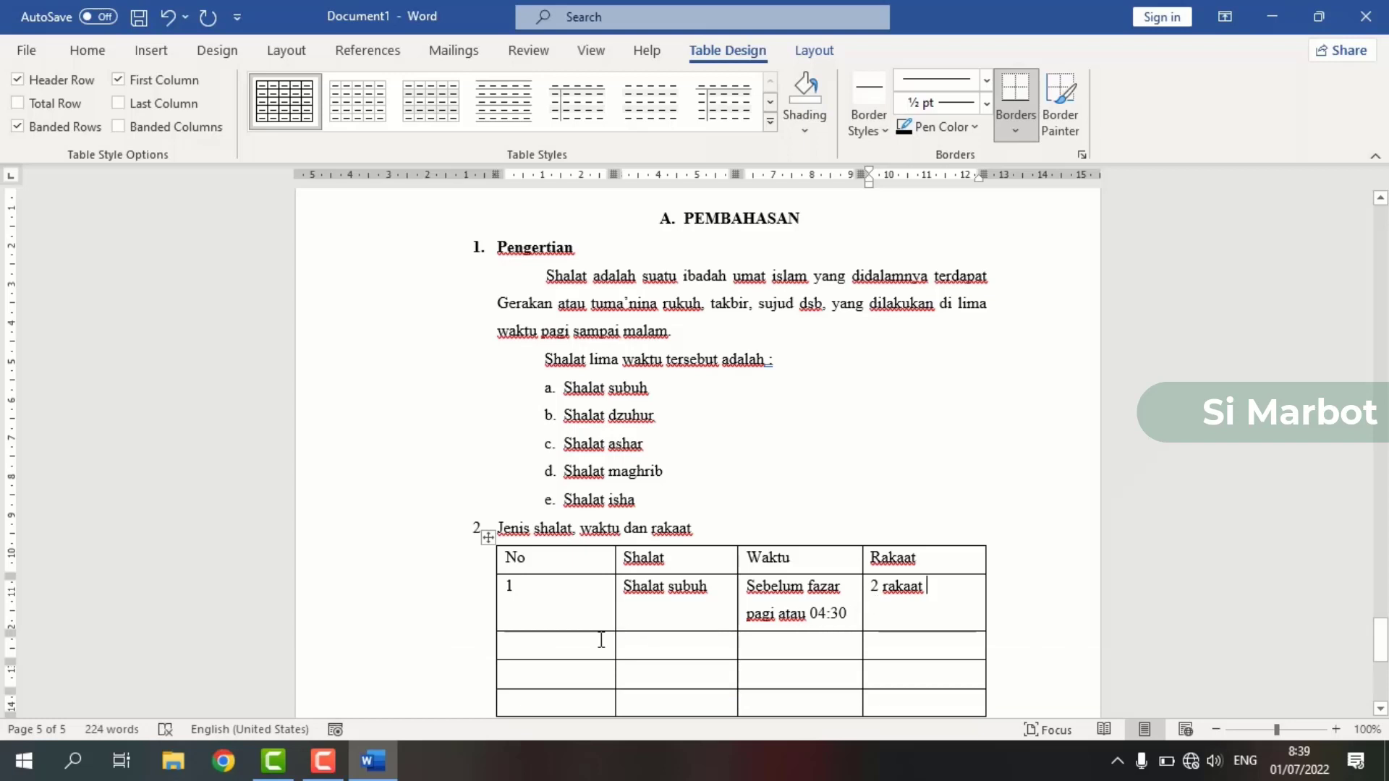
Step: In the row below Shalat subuh, enter number 2 and the prayer name "Shalat dzuhur"
click(548, 649)
text(2)
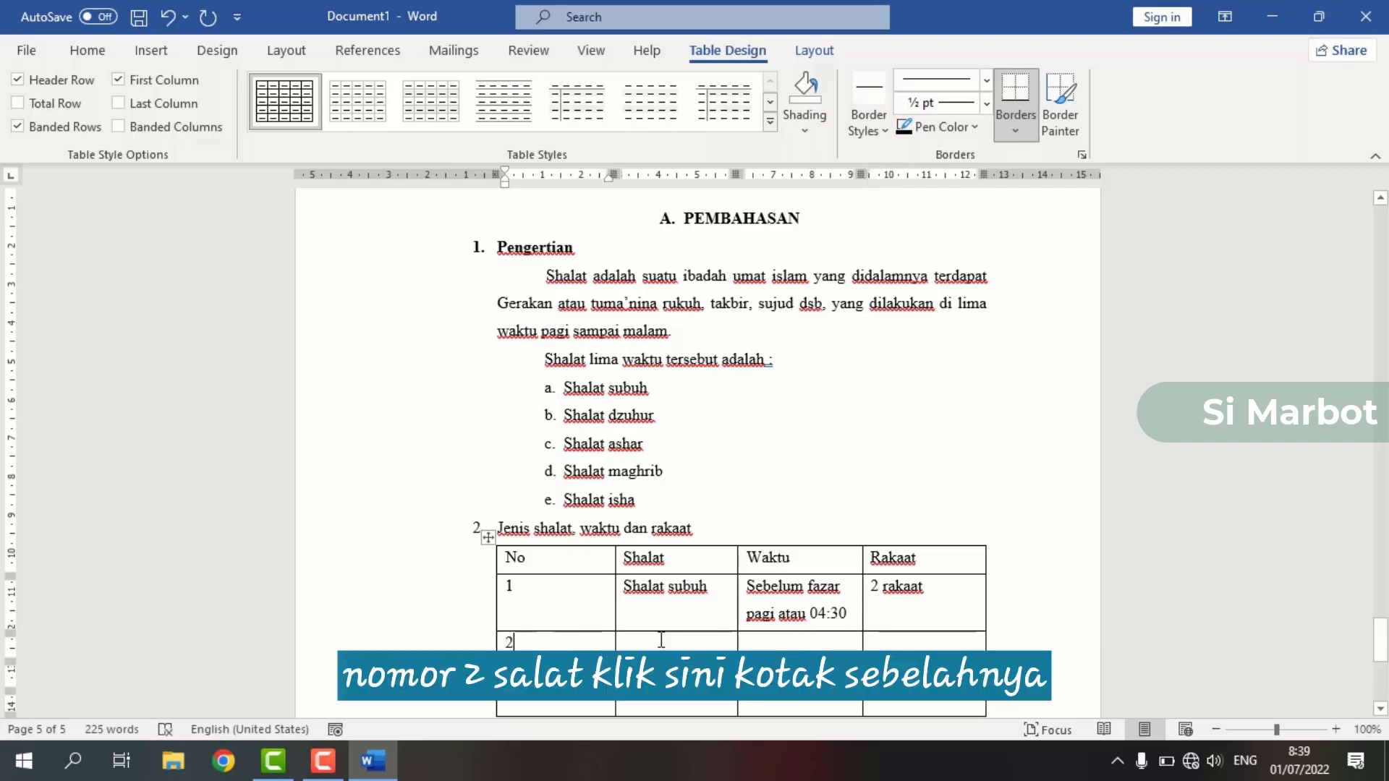
click(662, 639)
text(shala)
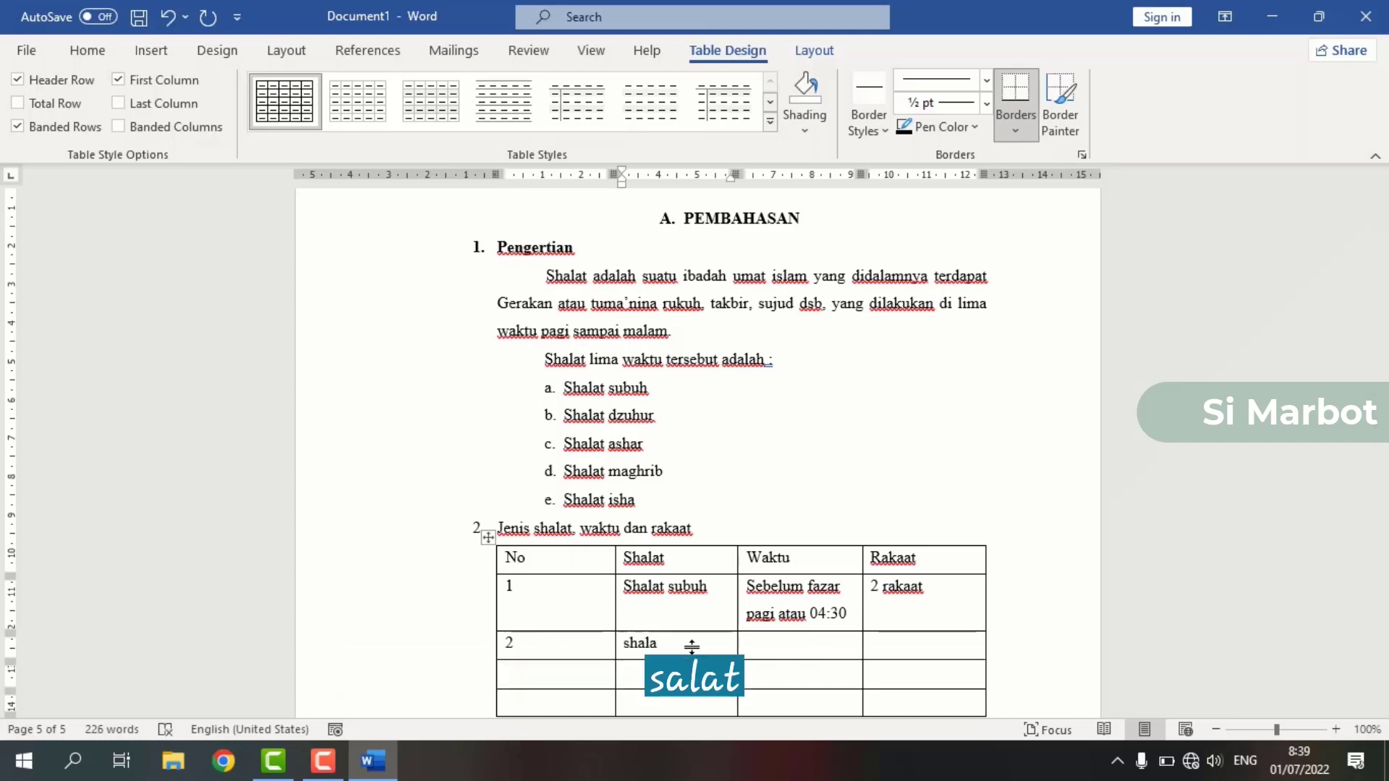
text(t subuh)
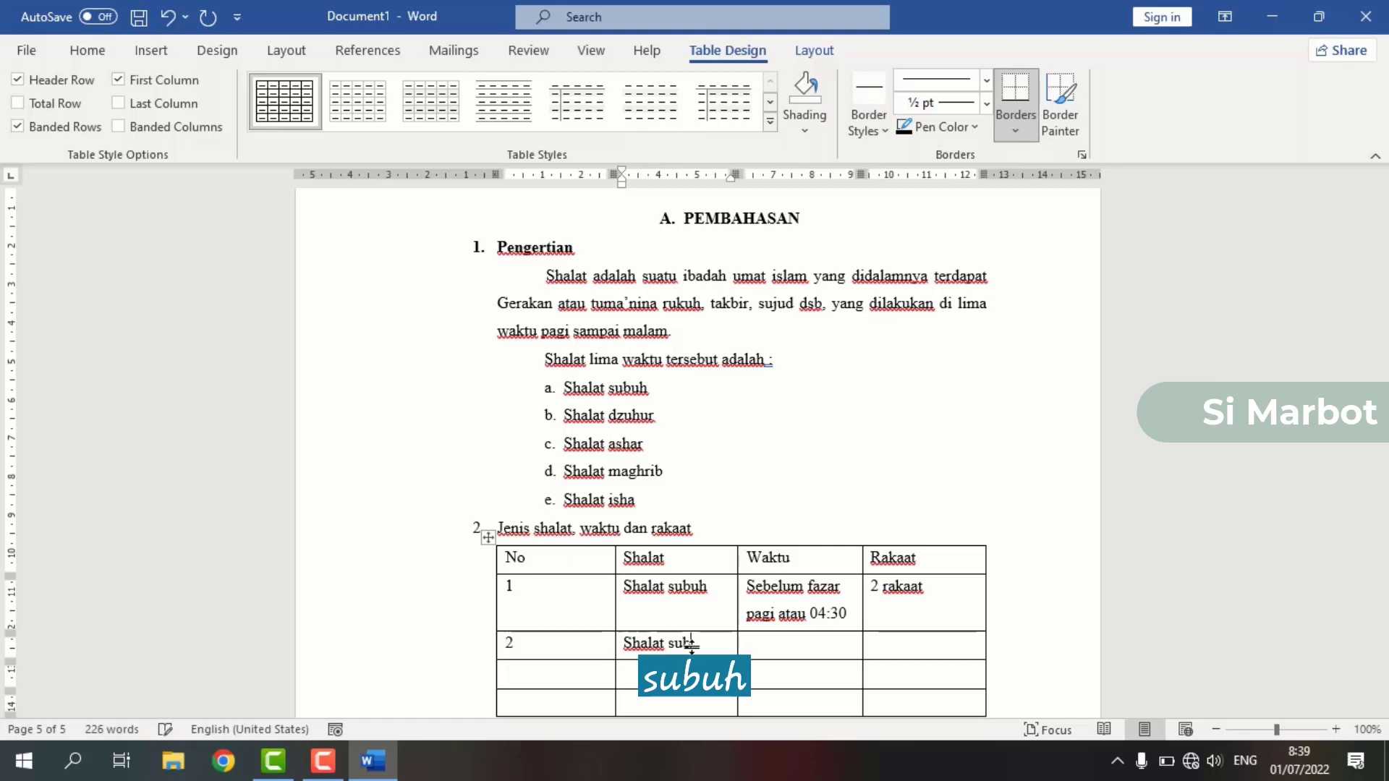
click(767, 648)
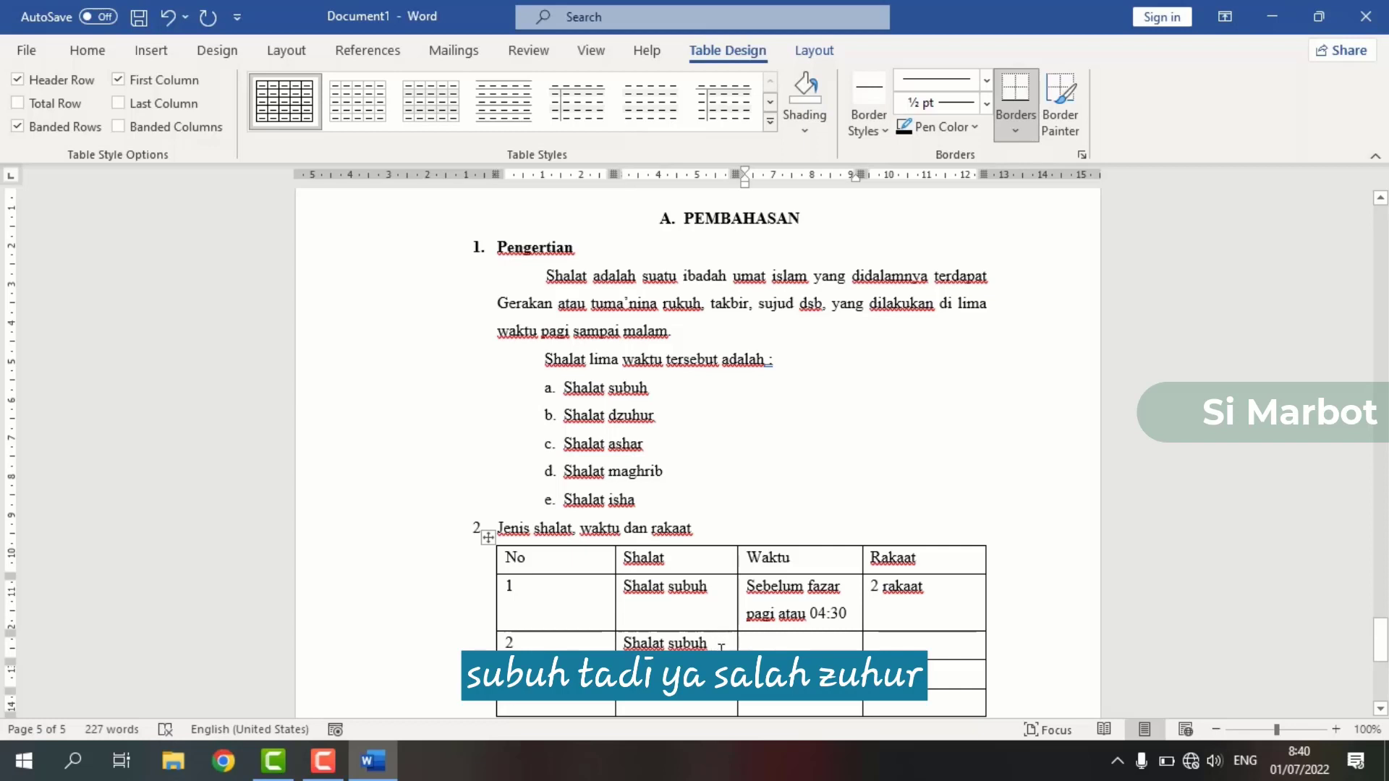
key(BackSpace)
key(BackSpace)
key(BackSpace)
key(BackSpace)
key(BackSpace)
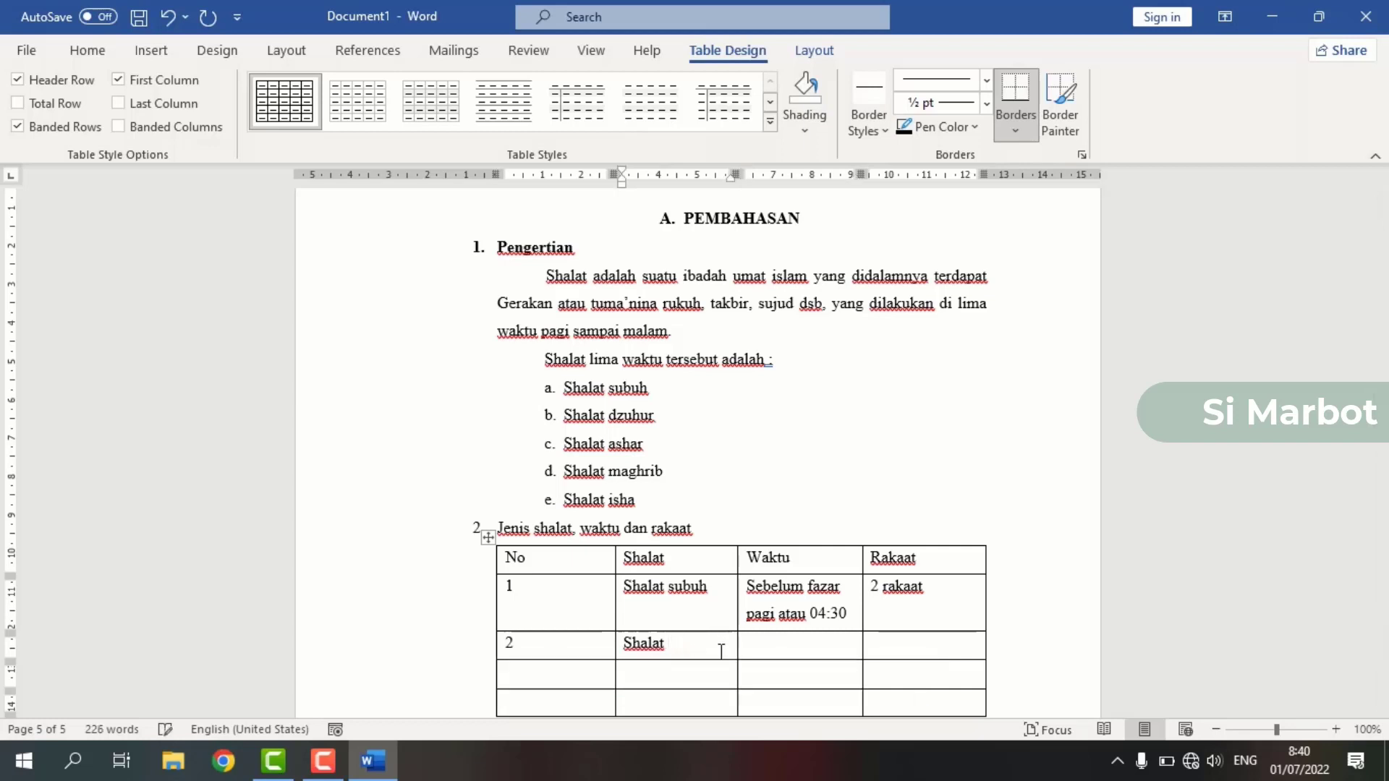
text(dzuhur)
Step: Complete the Shalat dzuhur row with "Siang atau 12:00" as Waktu and "4 rakaat" as Rakaat
click(791, 639)
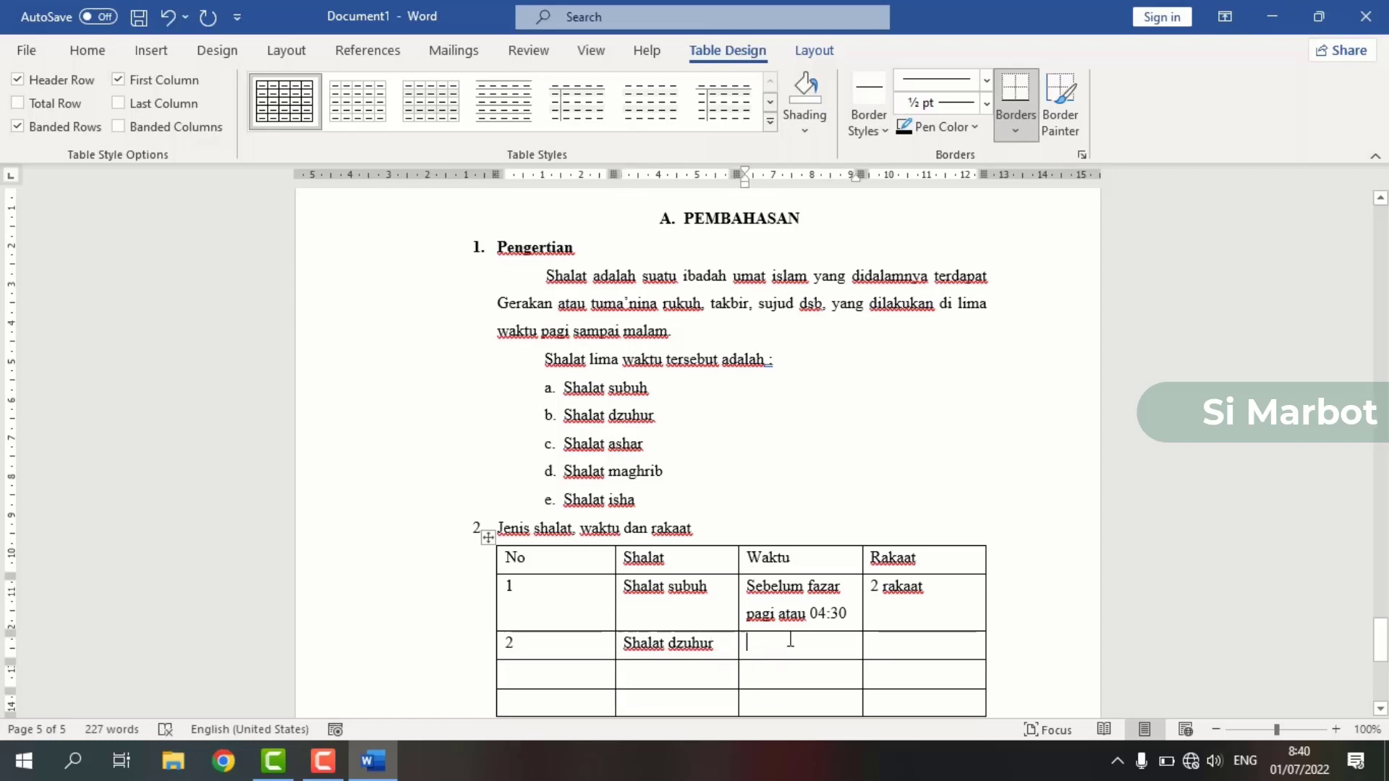
text(siang)
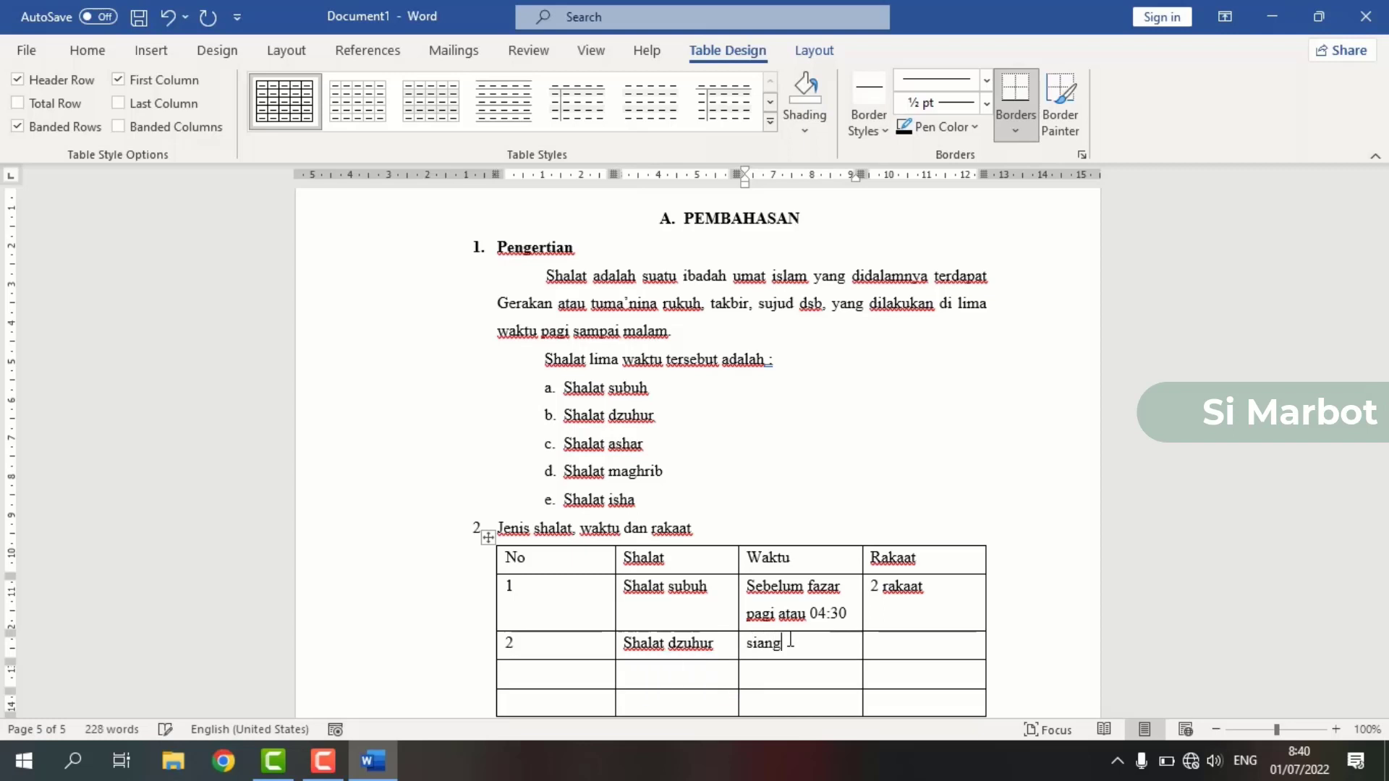
text( atau )
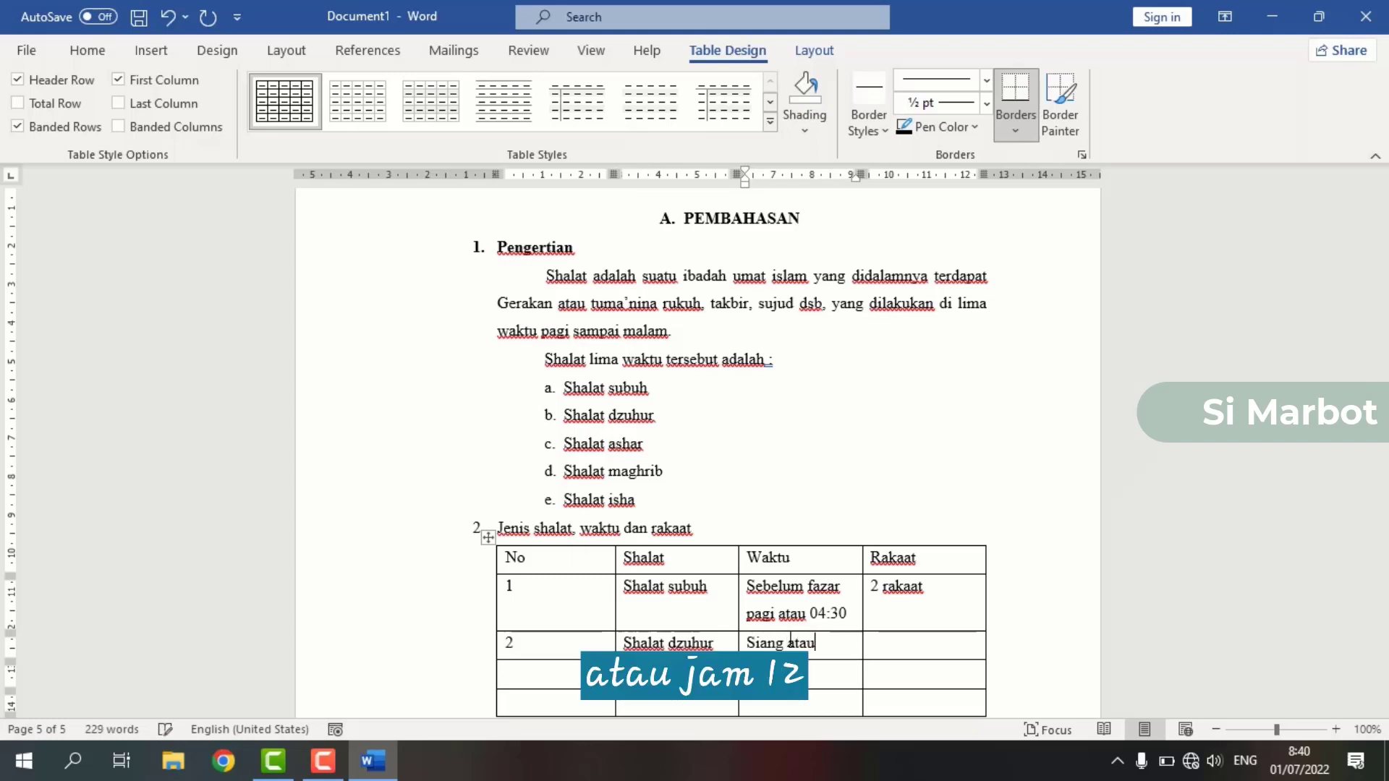
text(12:00)
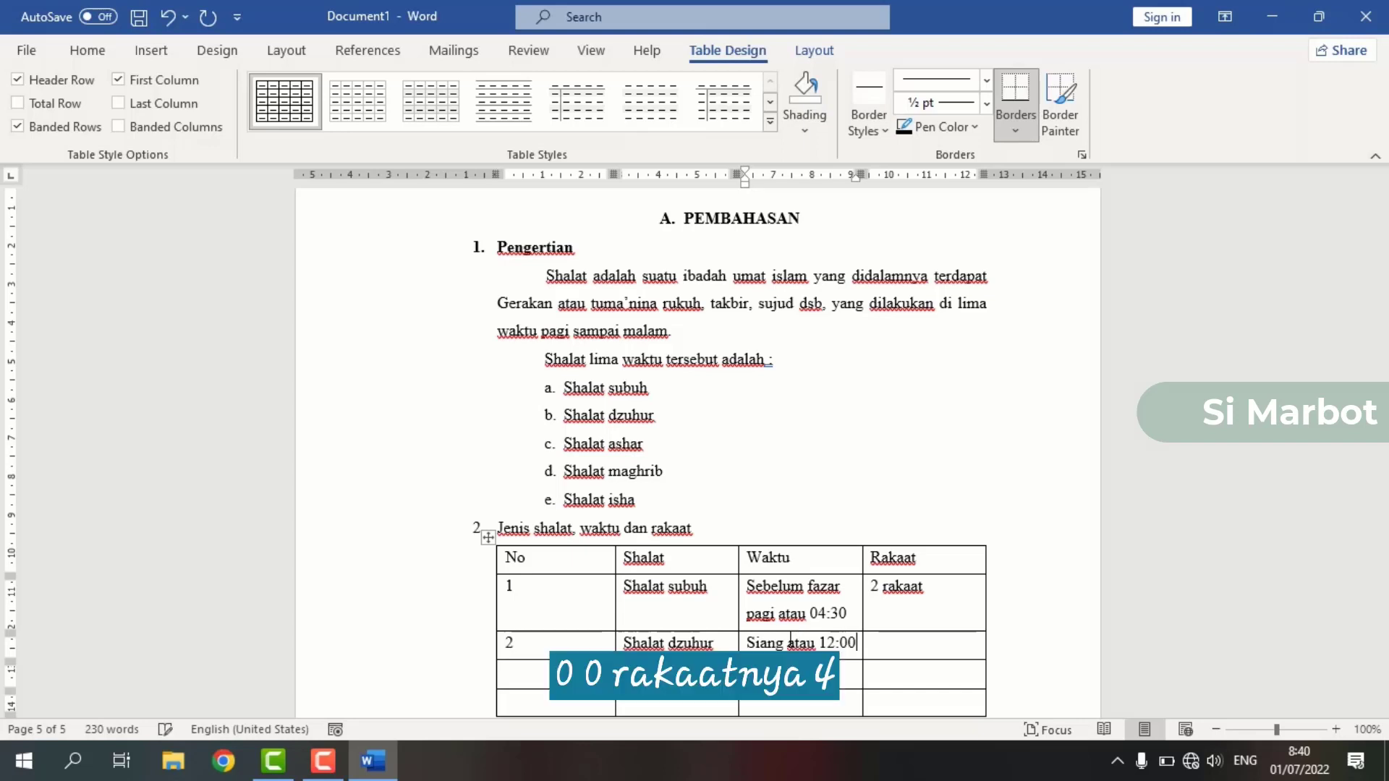
click(897, 639)
text(4)
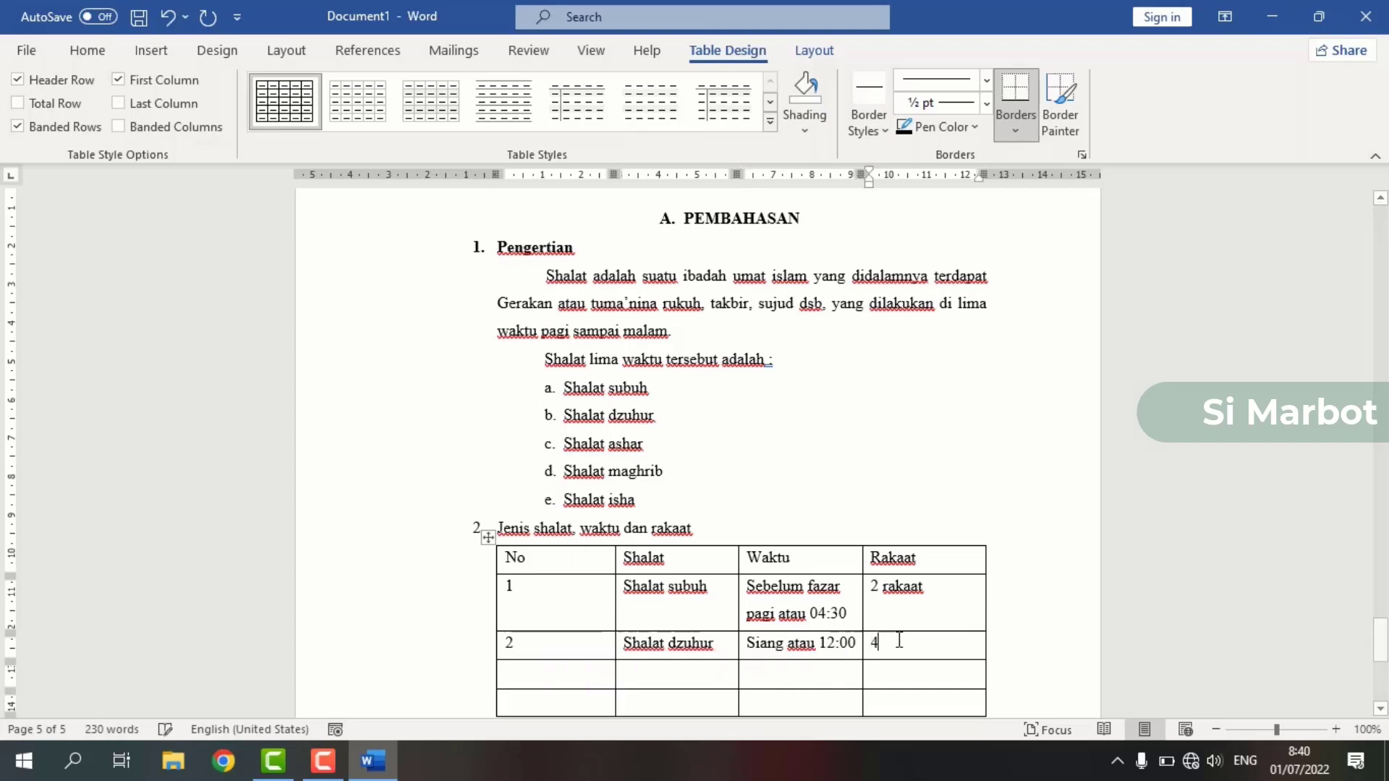
text( rakaa)
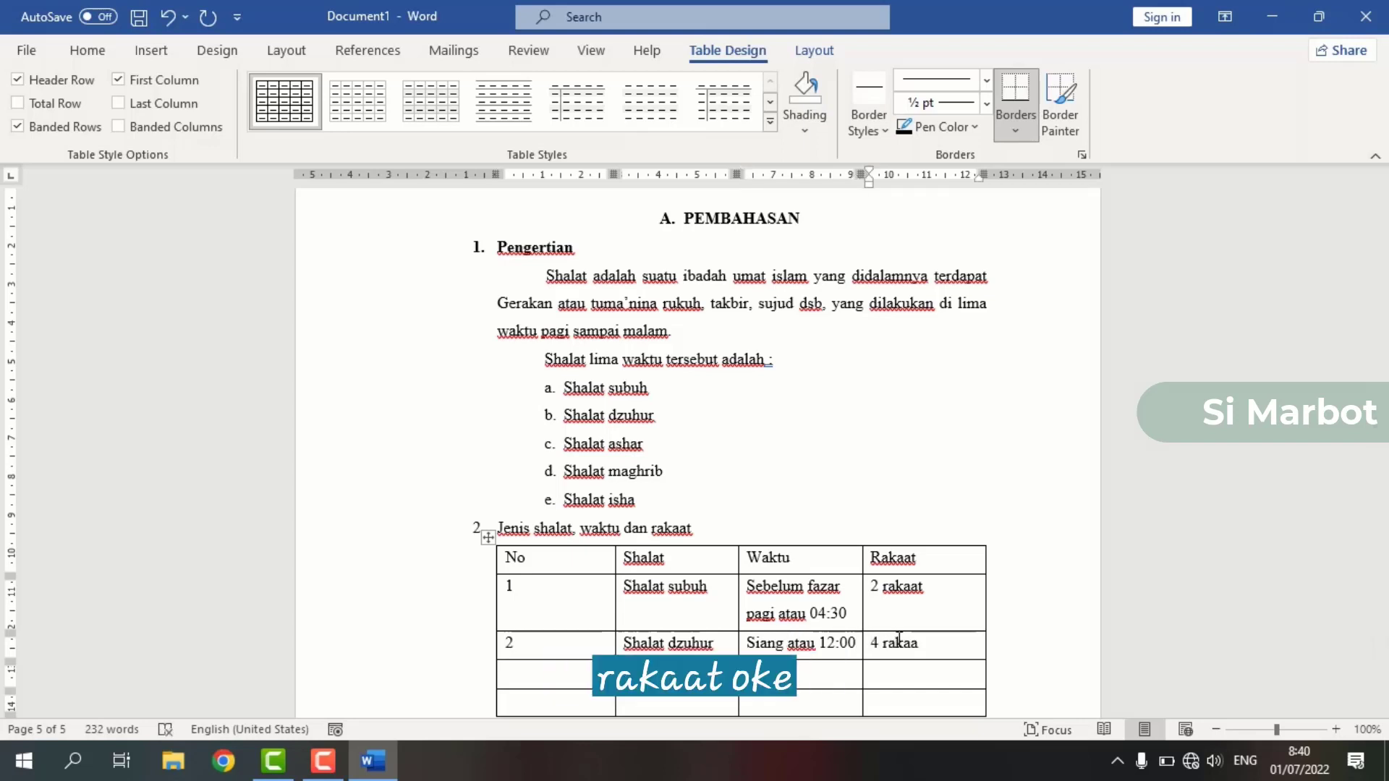
text(t)
Step: In the row below Shalat dzuhur, enter number 3 and the prayer name "Shalat ashar"
click(590, 672)
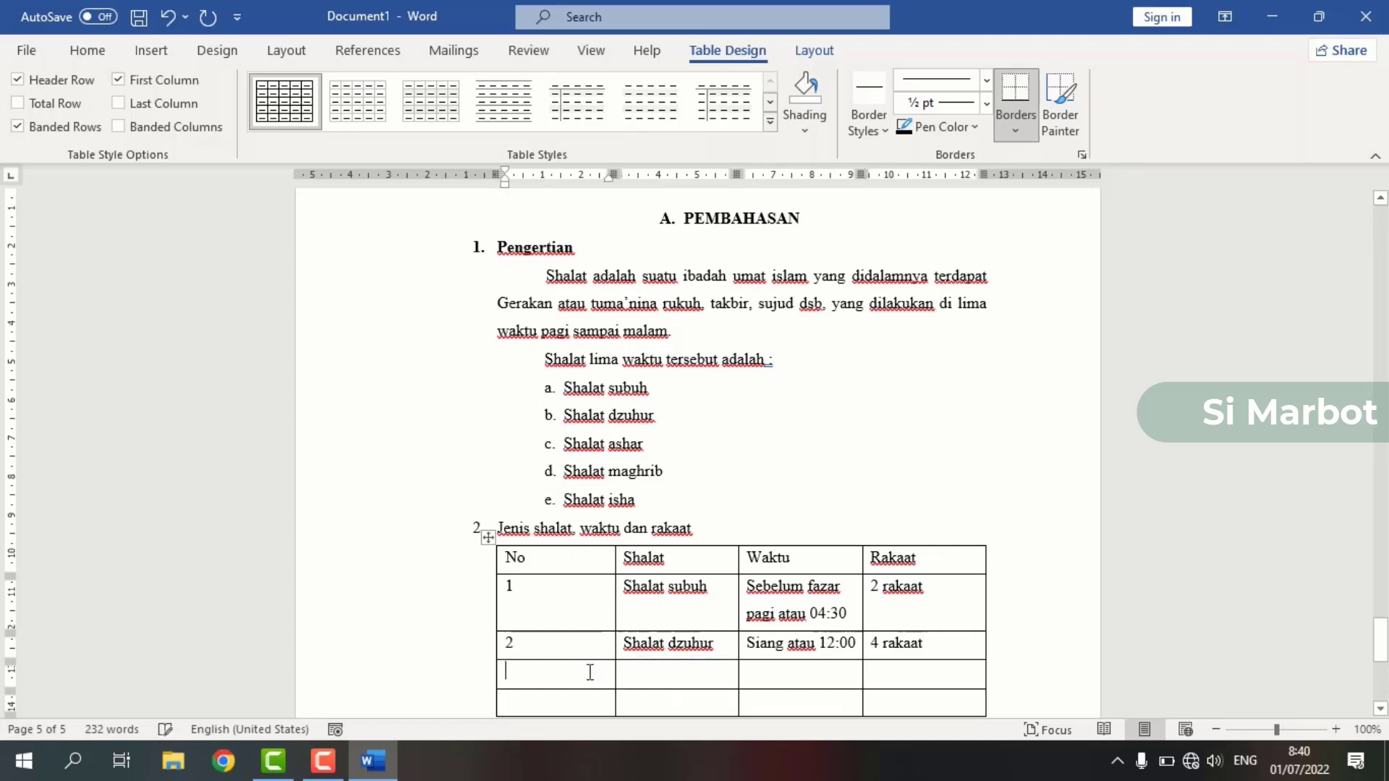
text(3)
click(645, 675)
text(sh)
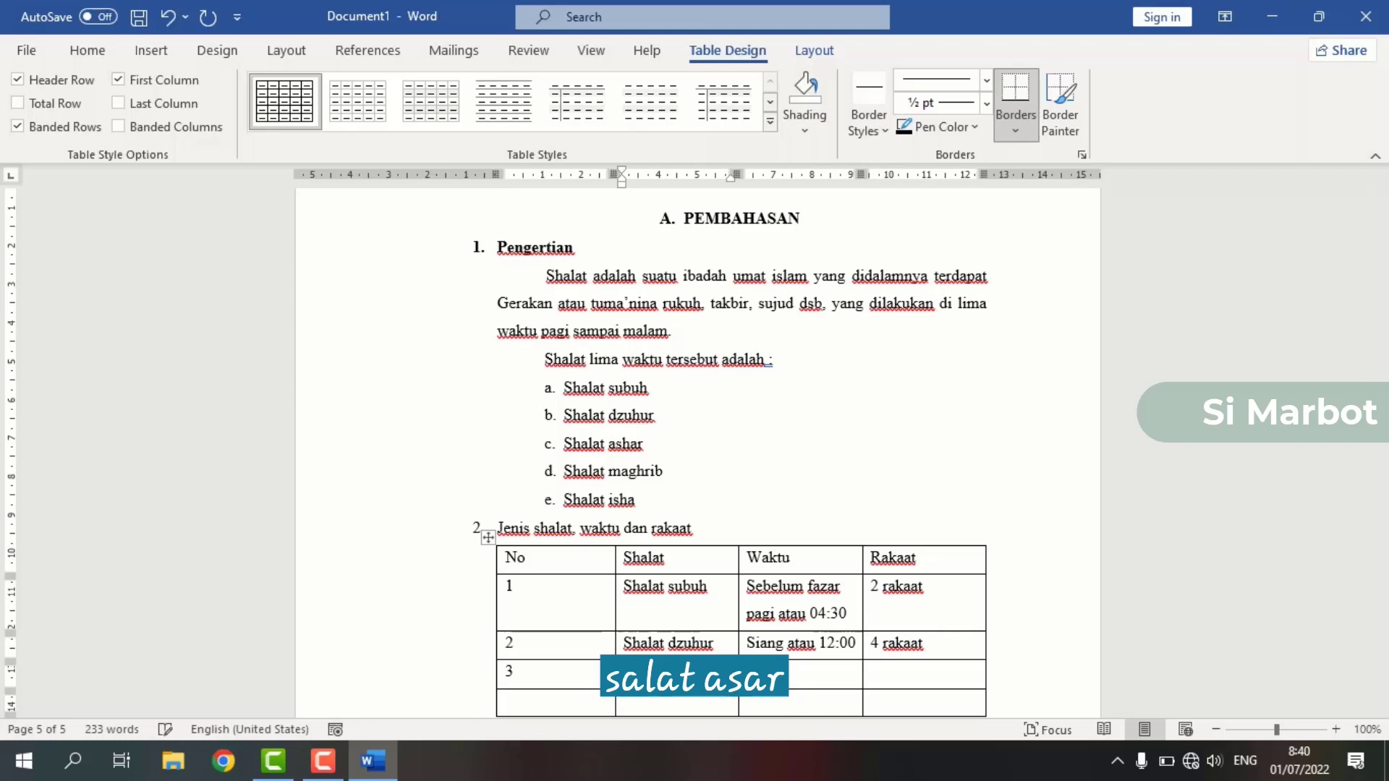
text(alat ashar)
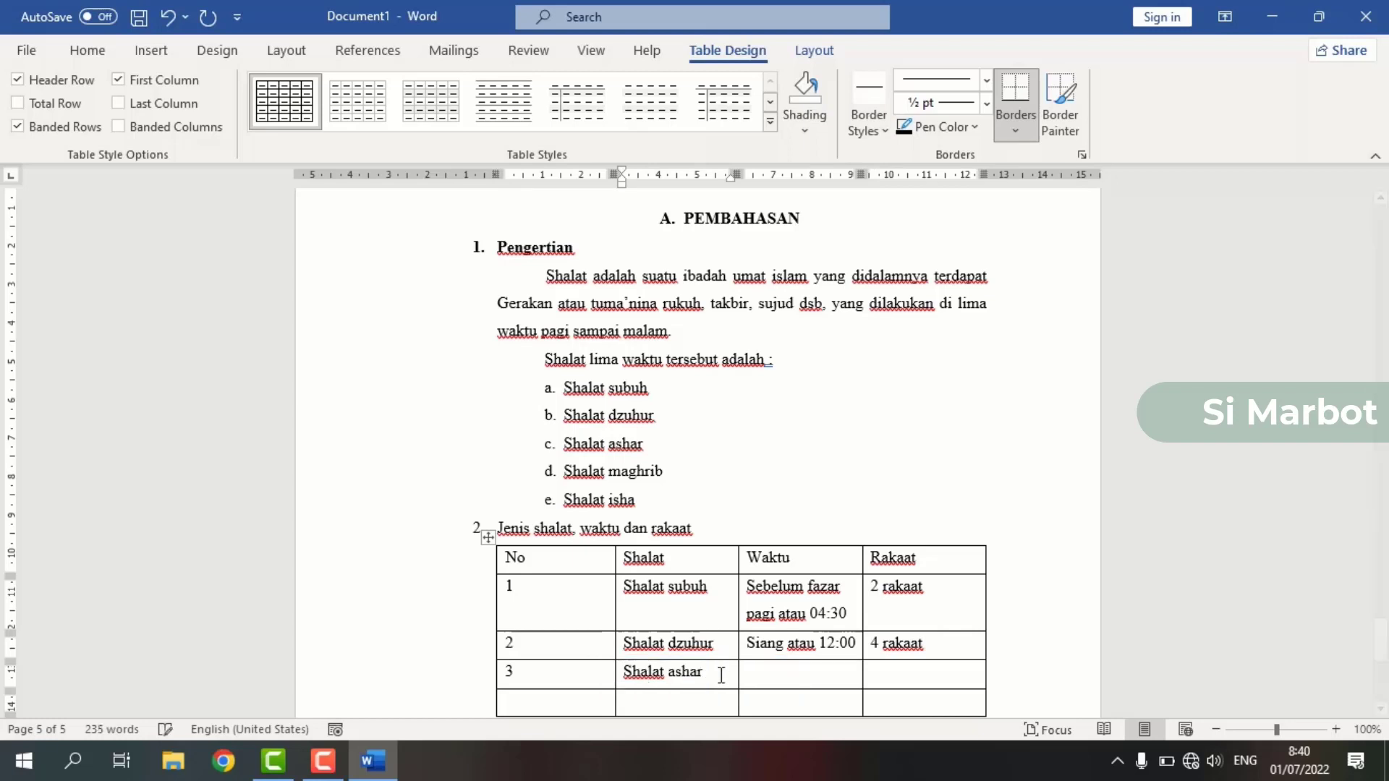
Step: Complete the Shalat ashar row with "Sore atau 15:20" as Waktu and "4 rakaat" as Rakaat
click(752, 673)
text(s)
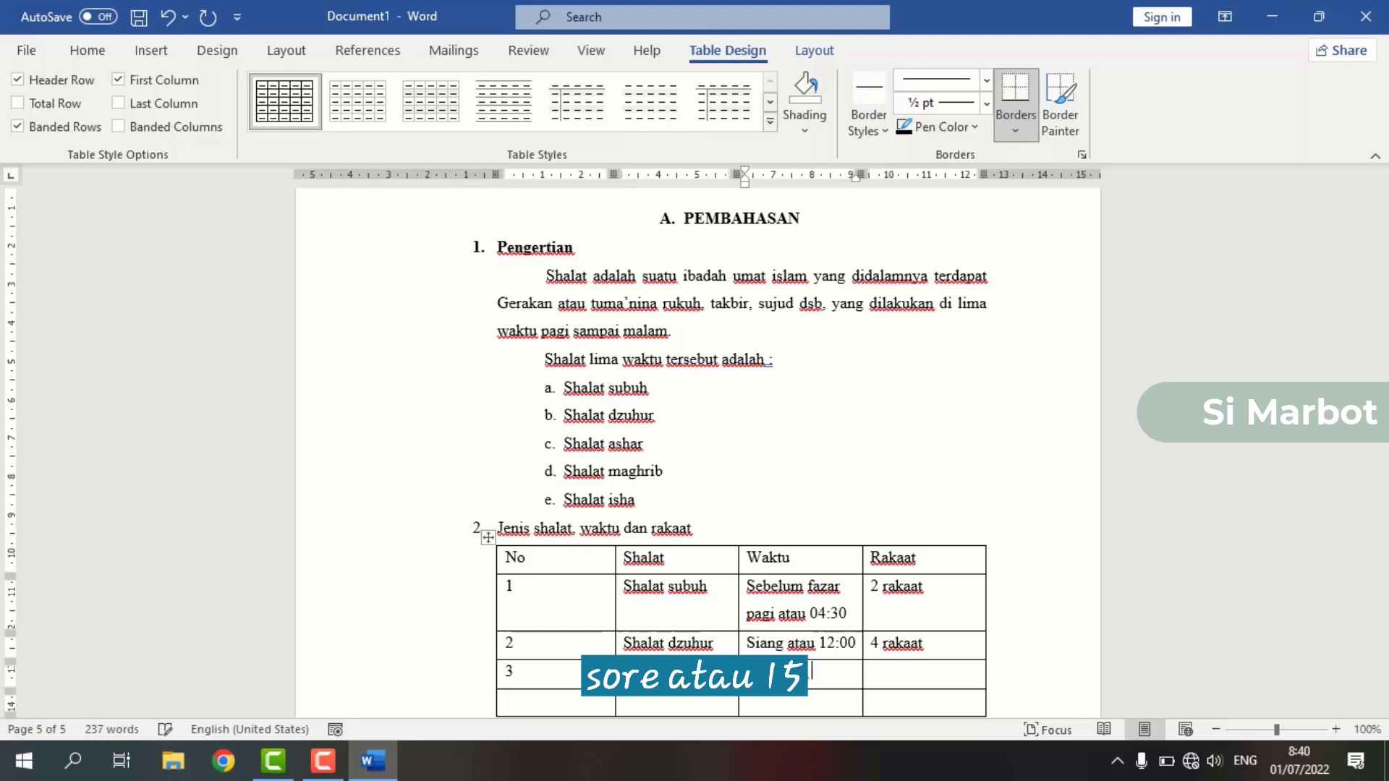
text(ore atau 15:)
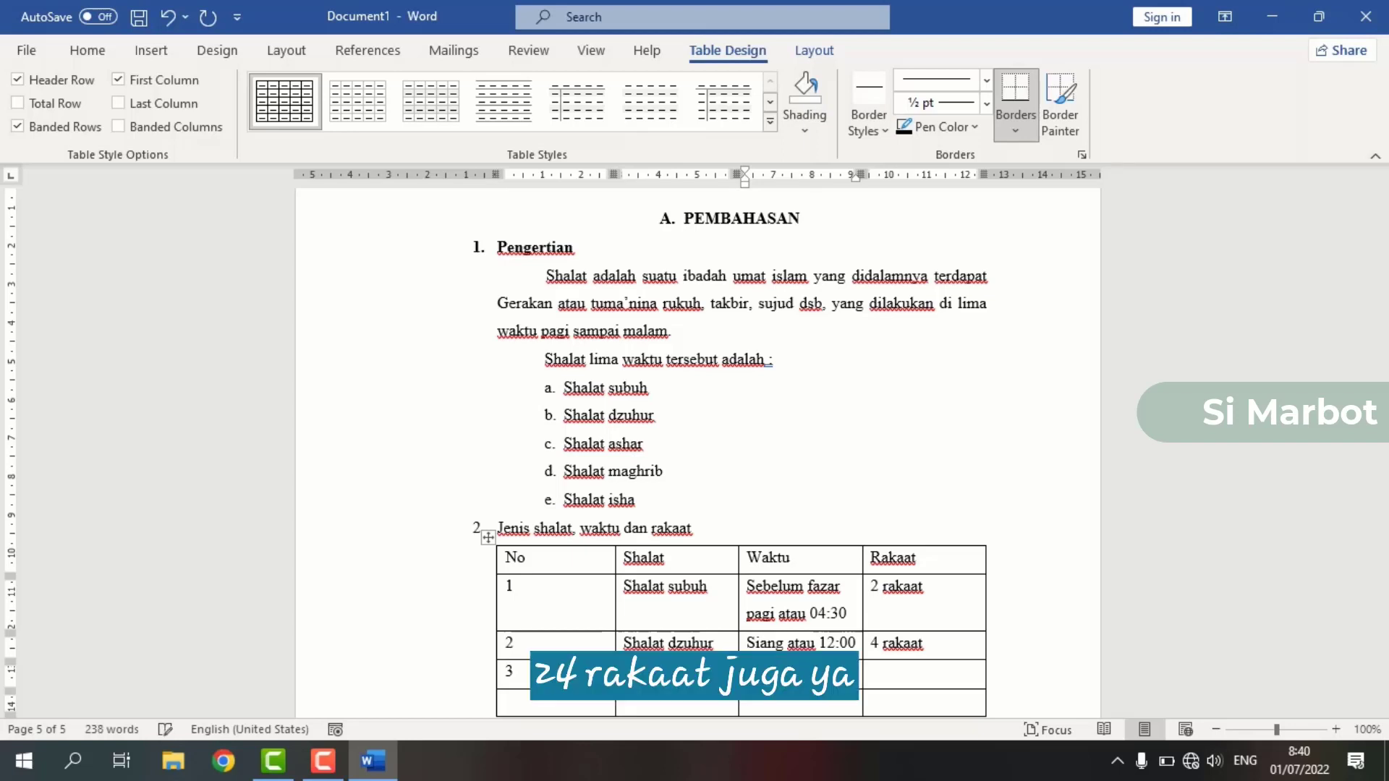
text(20)
click(880, 675)
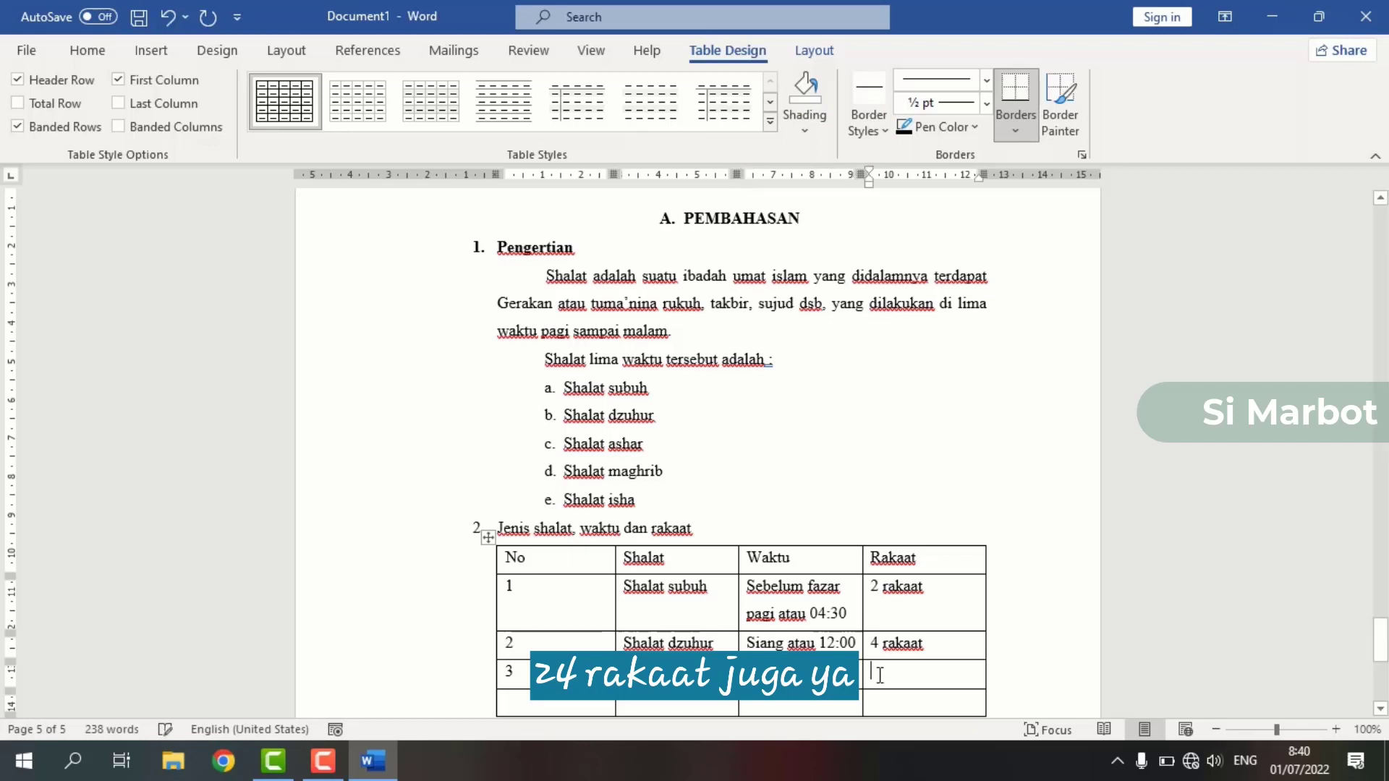
text(4 rakaat)
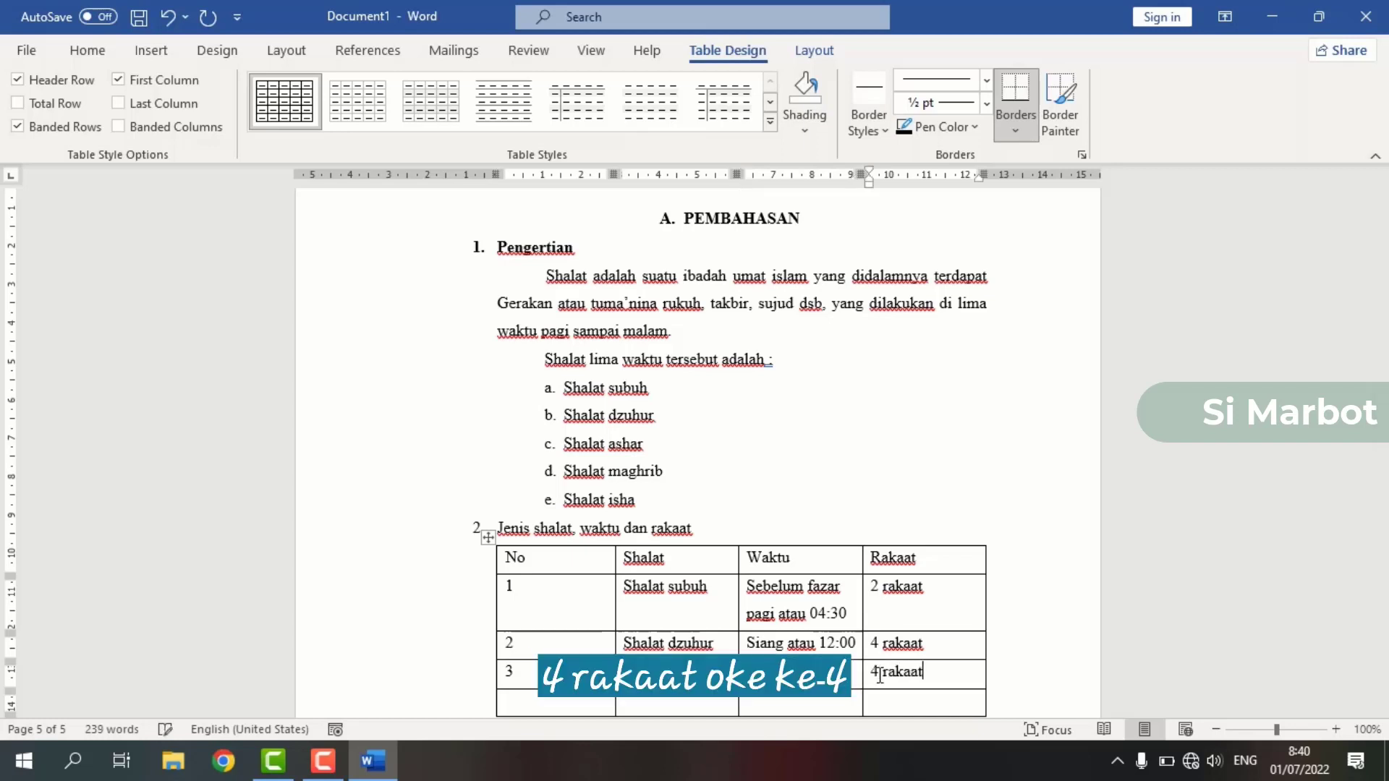
Step: In the row below Shalat ashar, enter number 4 and the prayer name "Shalat maghrib"
click(598, 704)
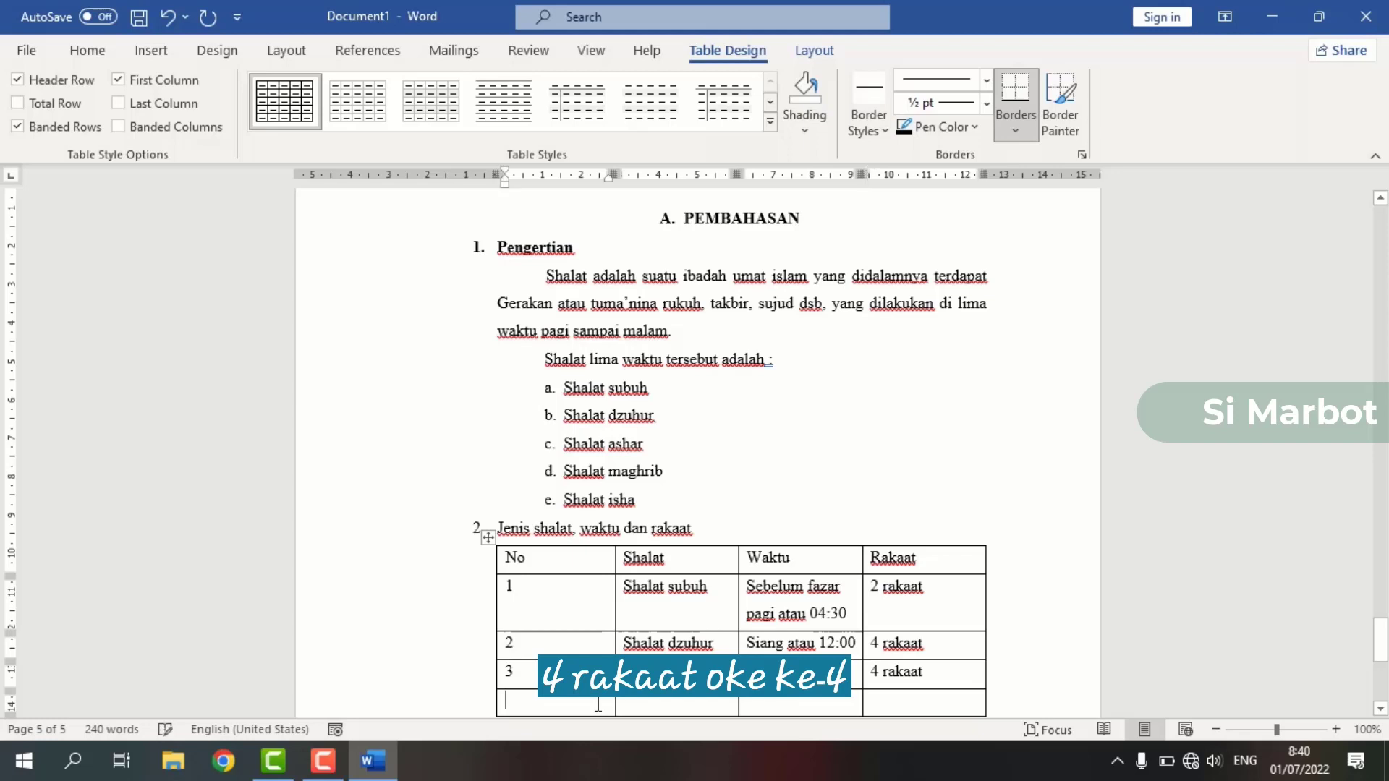
text(4)
click(667, 700)
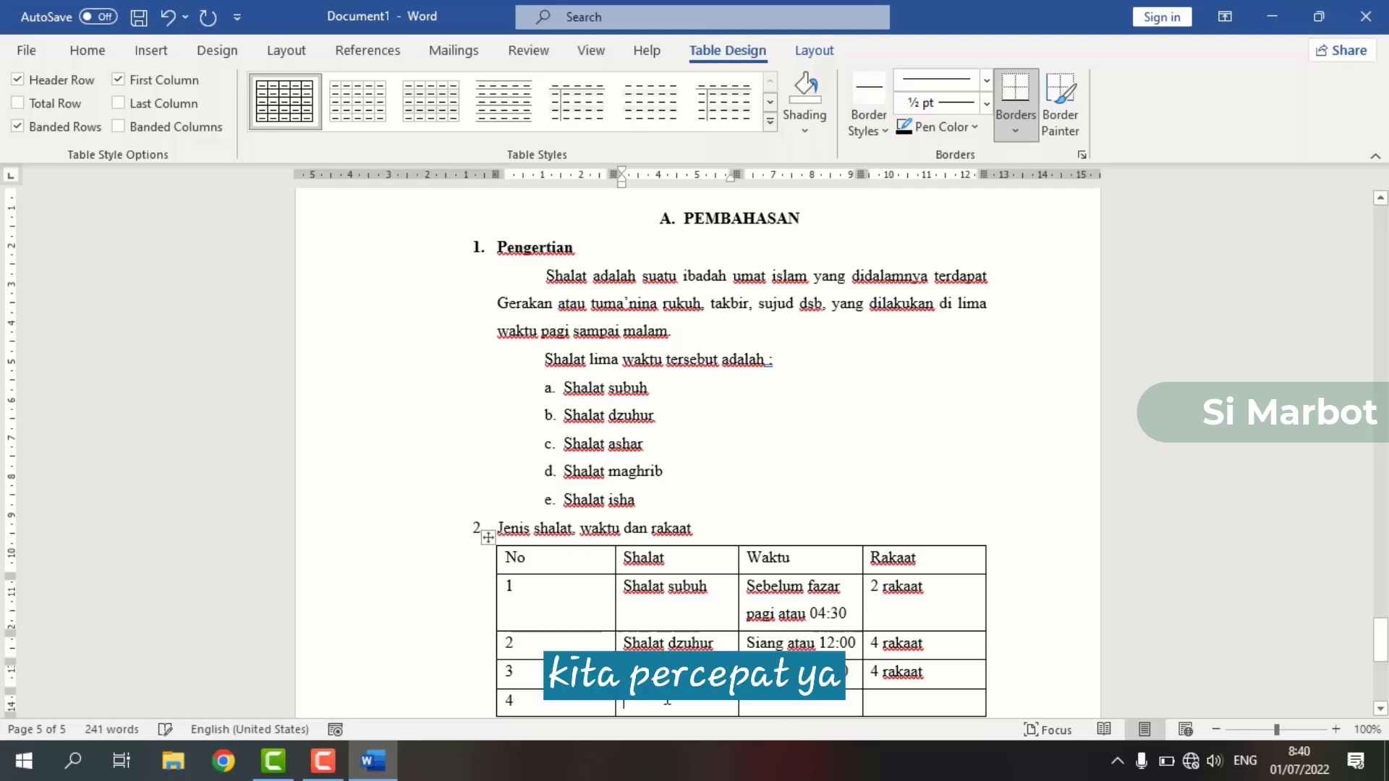
text(sahal)
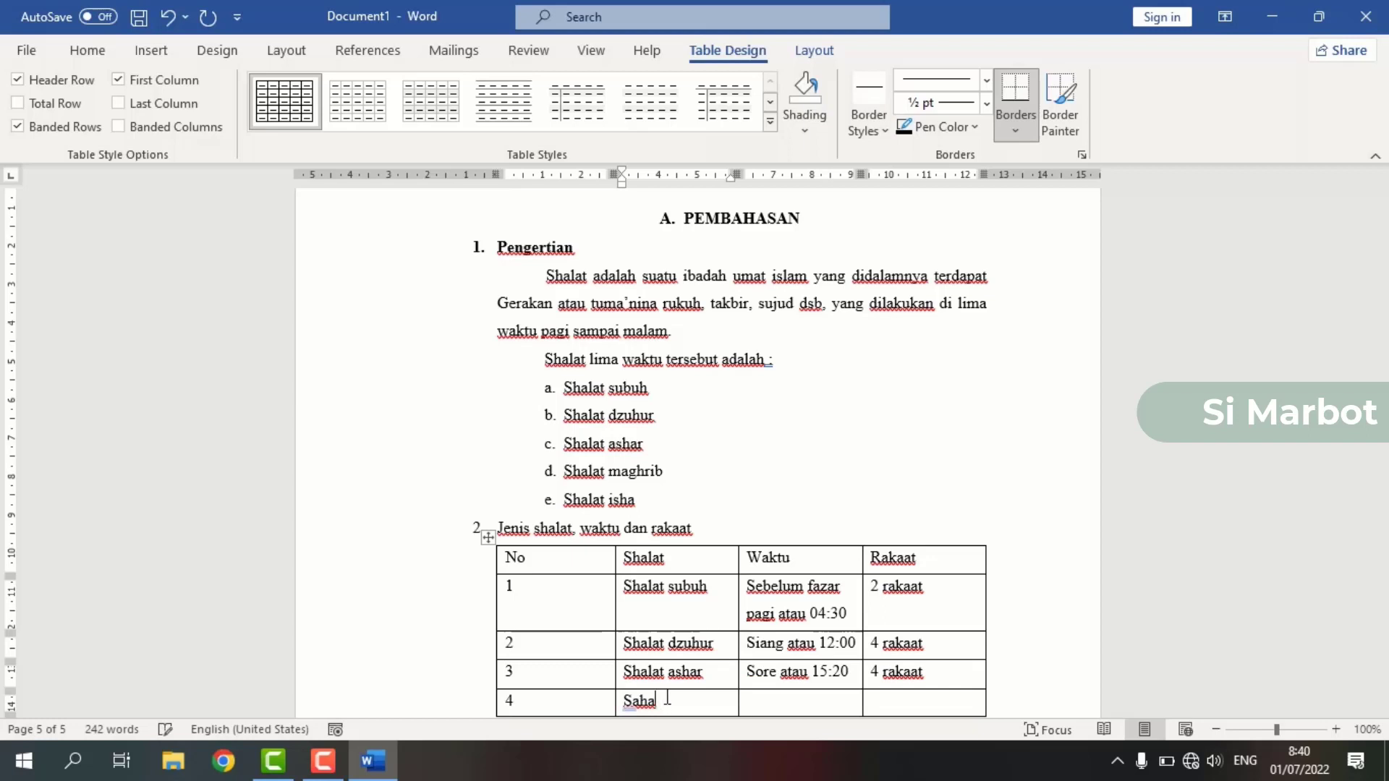
key(BackSpace)
key(BackSpace)
text(maghrib)
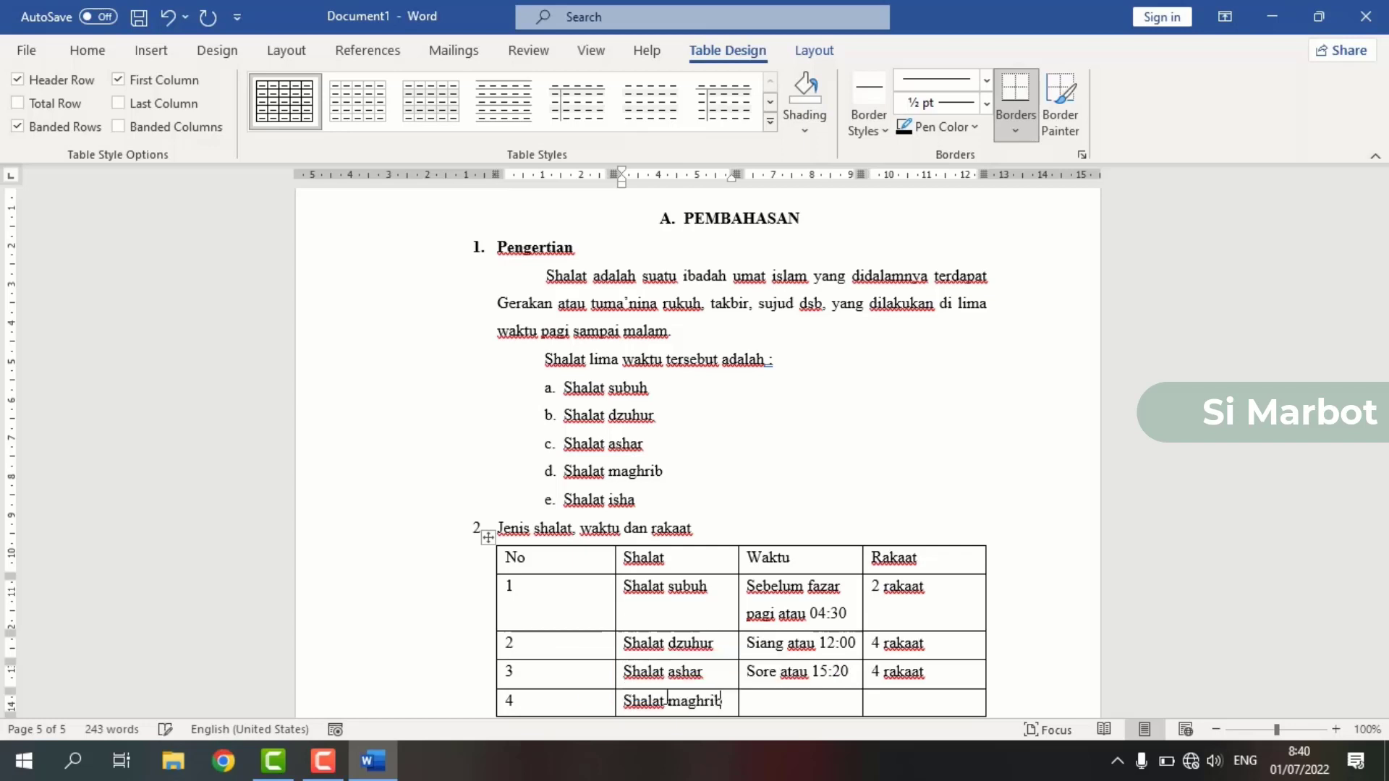
Step: Complete the Shalat maghrib row with "Sore menjelang malam atau 18:00" as Waktu and "3 rakaat" as Rakaat
click(781, 704)
text(sore)
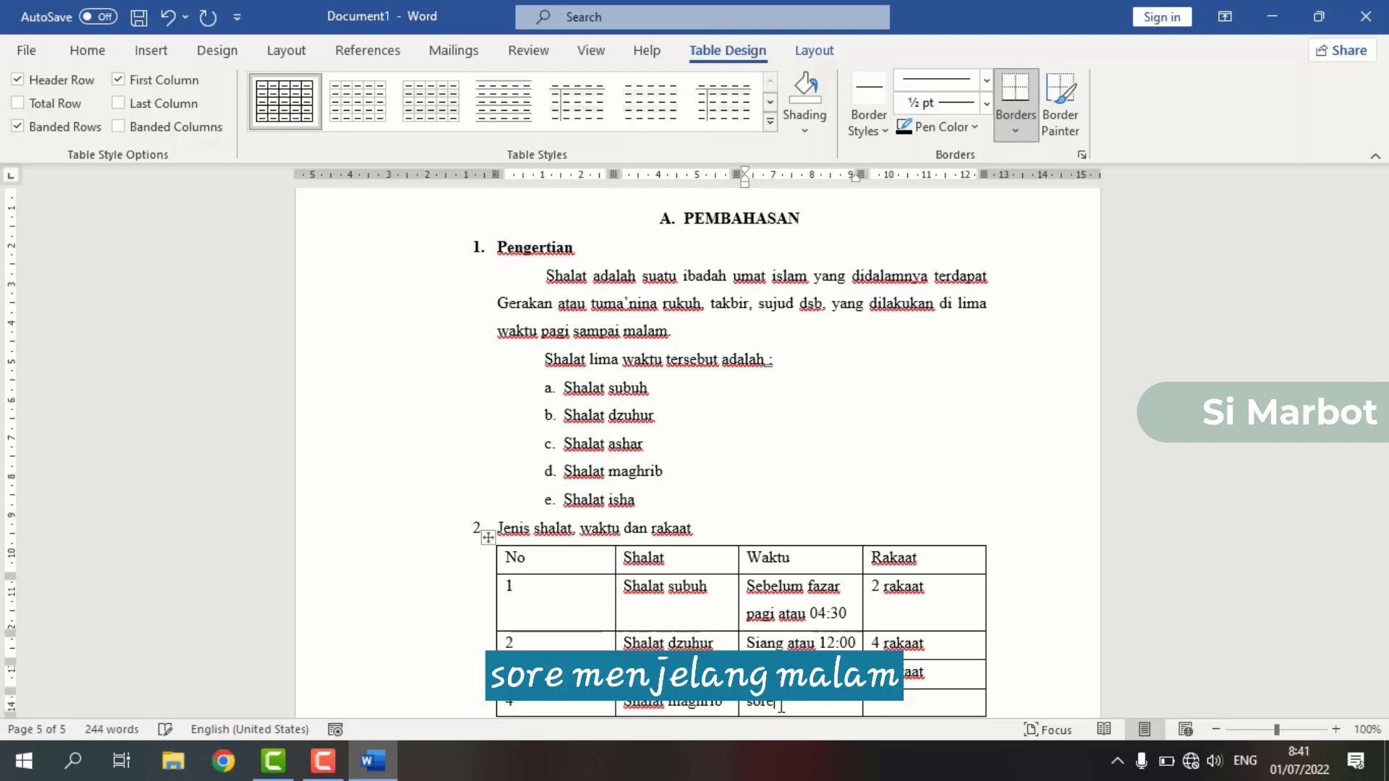
text( menjelang)
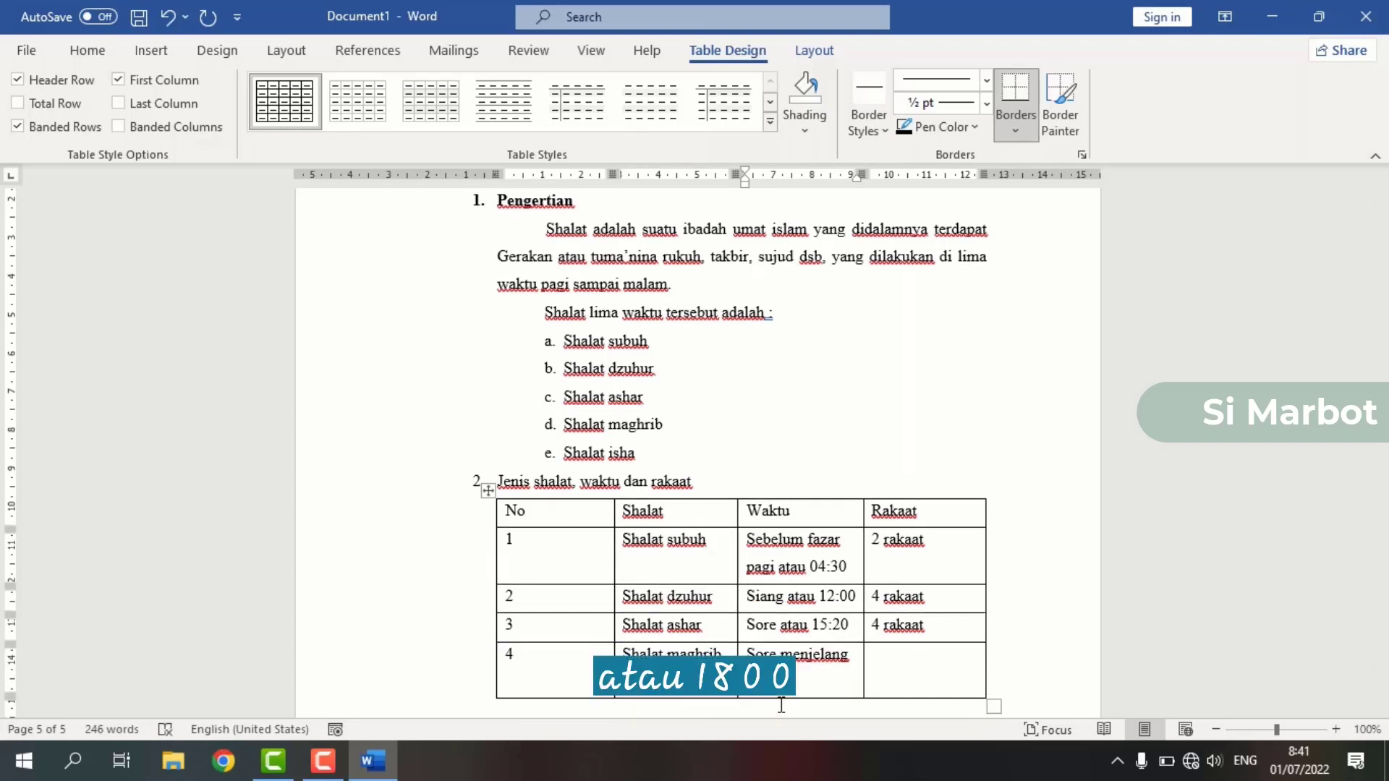
text( malam atau 18:00)
click(884, 667)
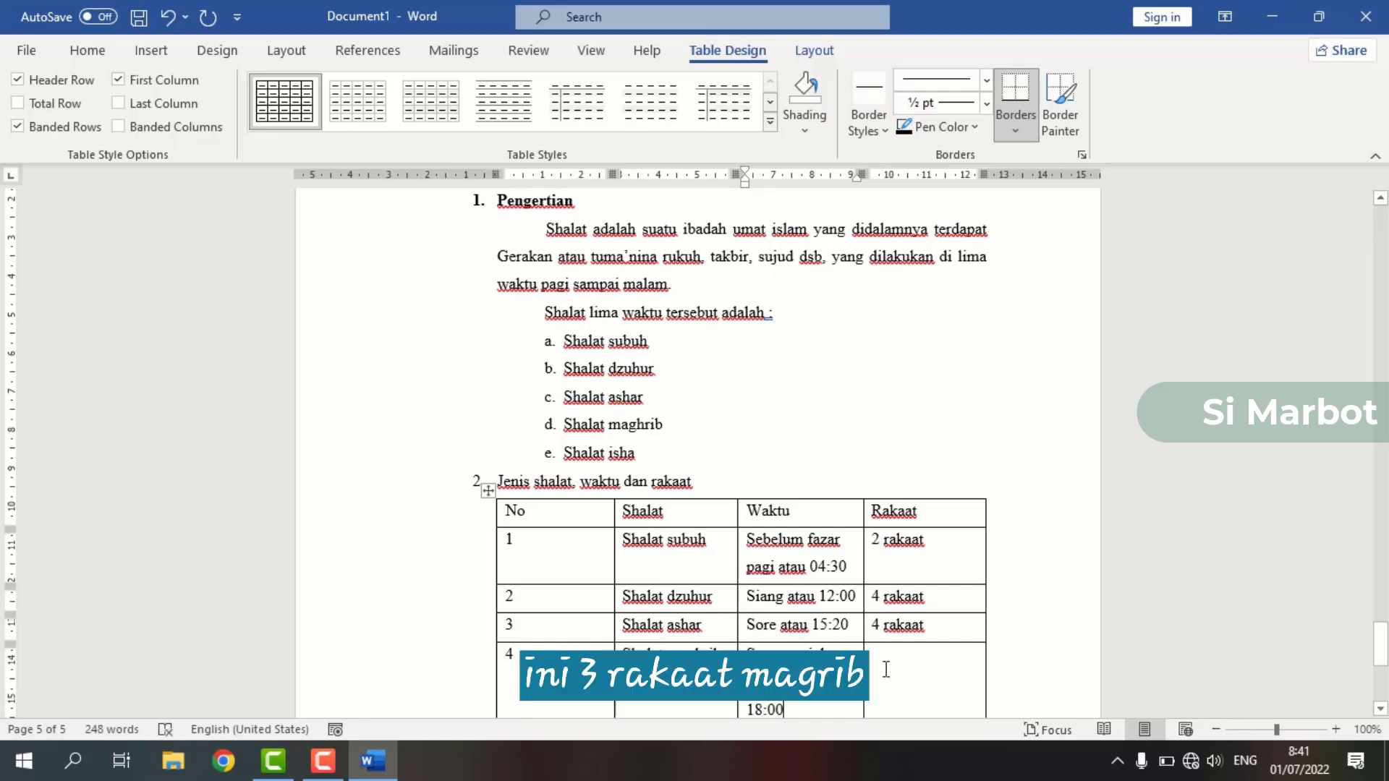
text(3 r)
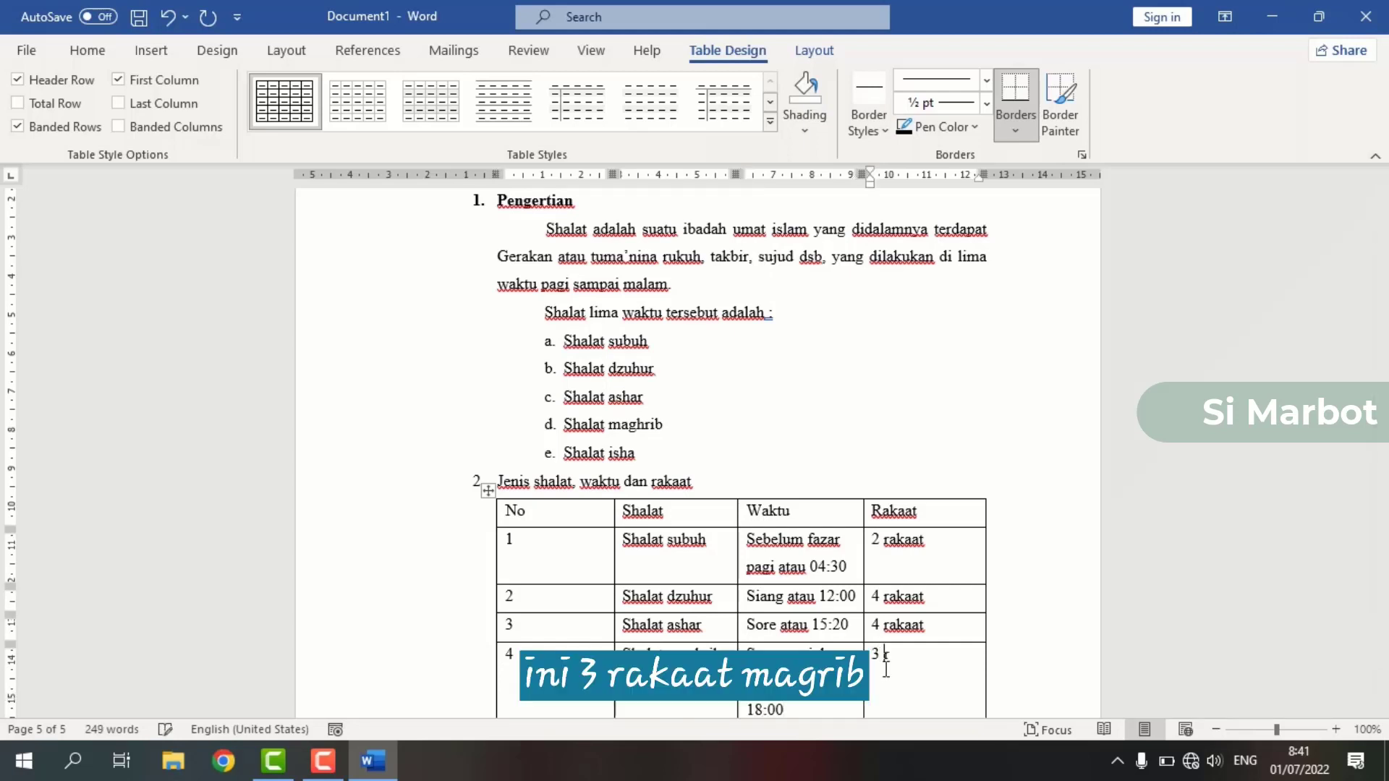
text(akaat)
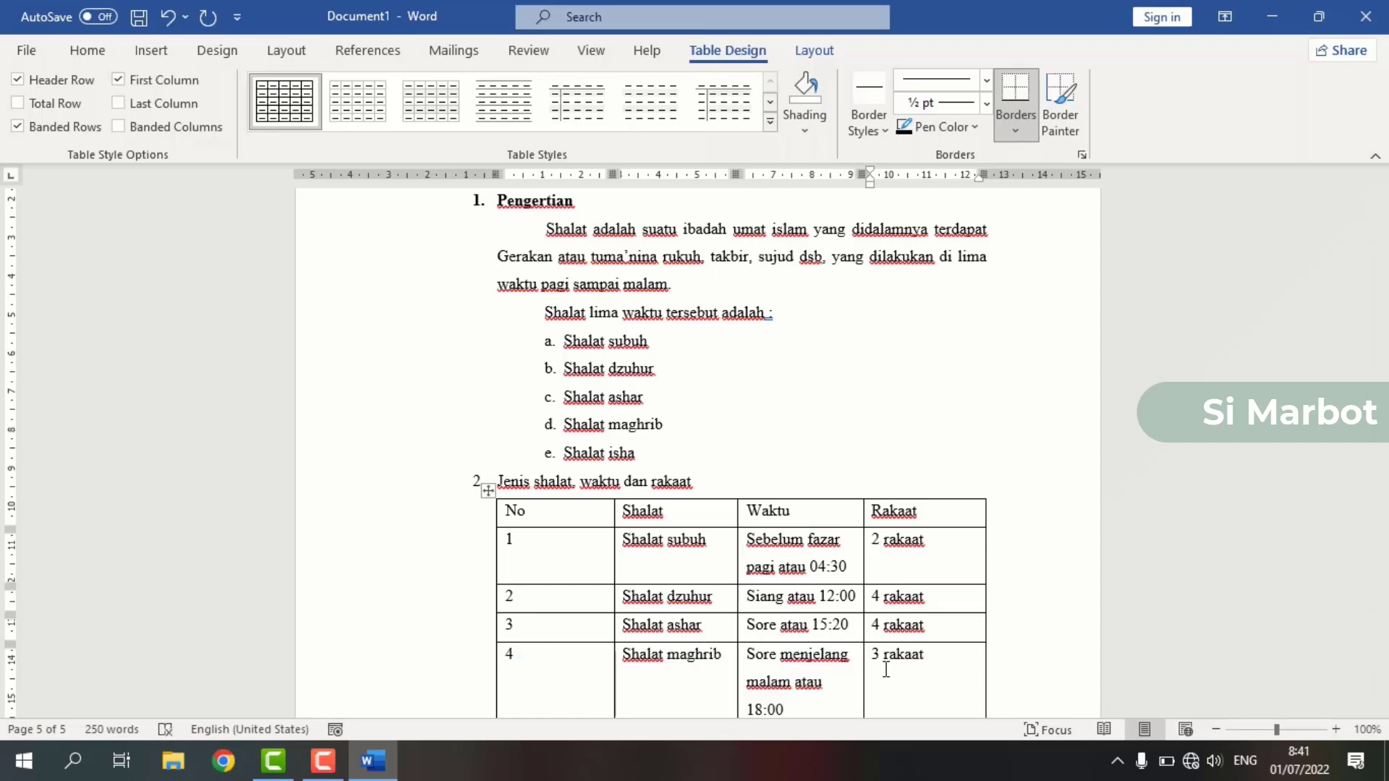
Step: Insert two blank rows below the Shalat maghrib row and four blank columns after the Rakaat column
scroll(885, 670, down, 3)
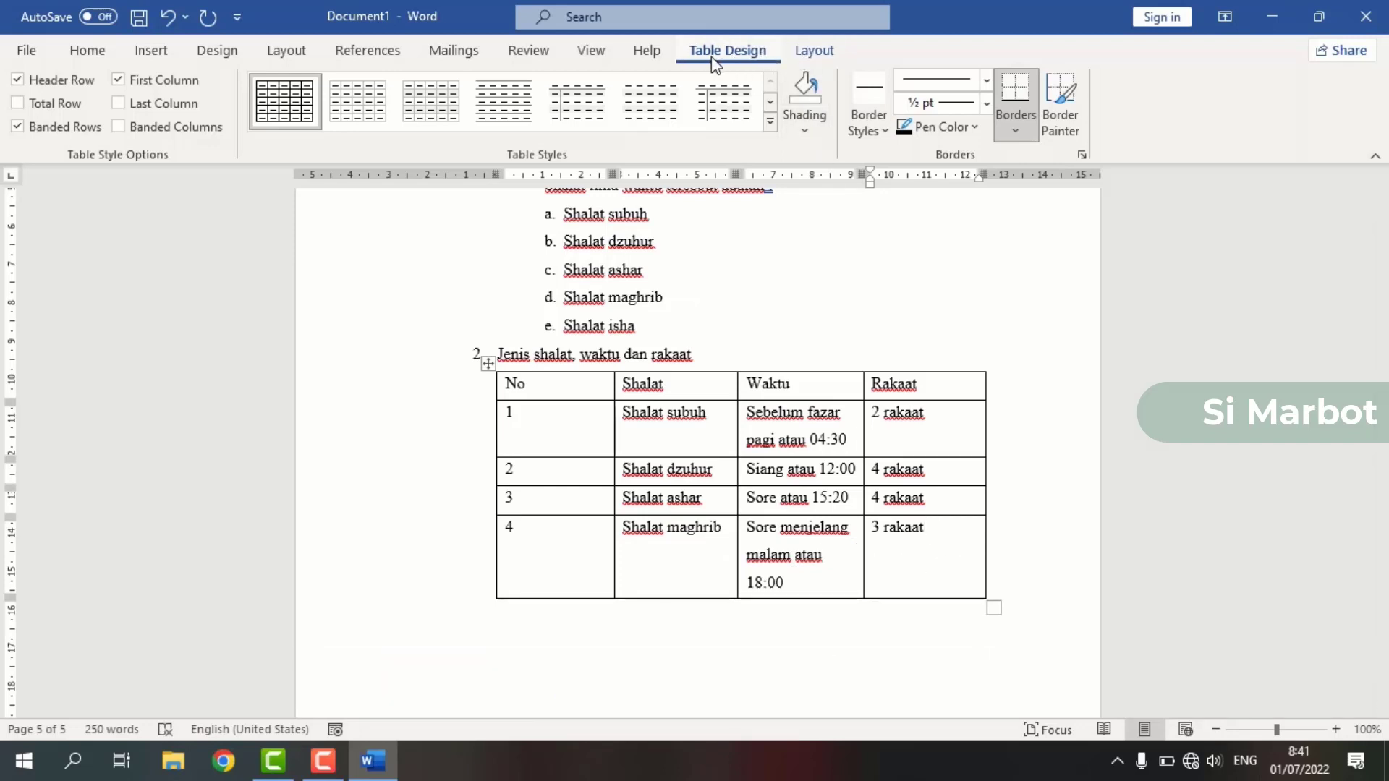
click(815, 57)
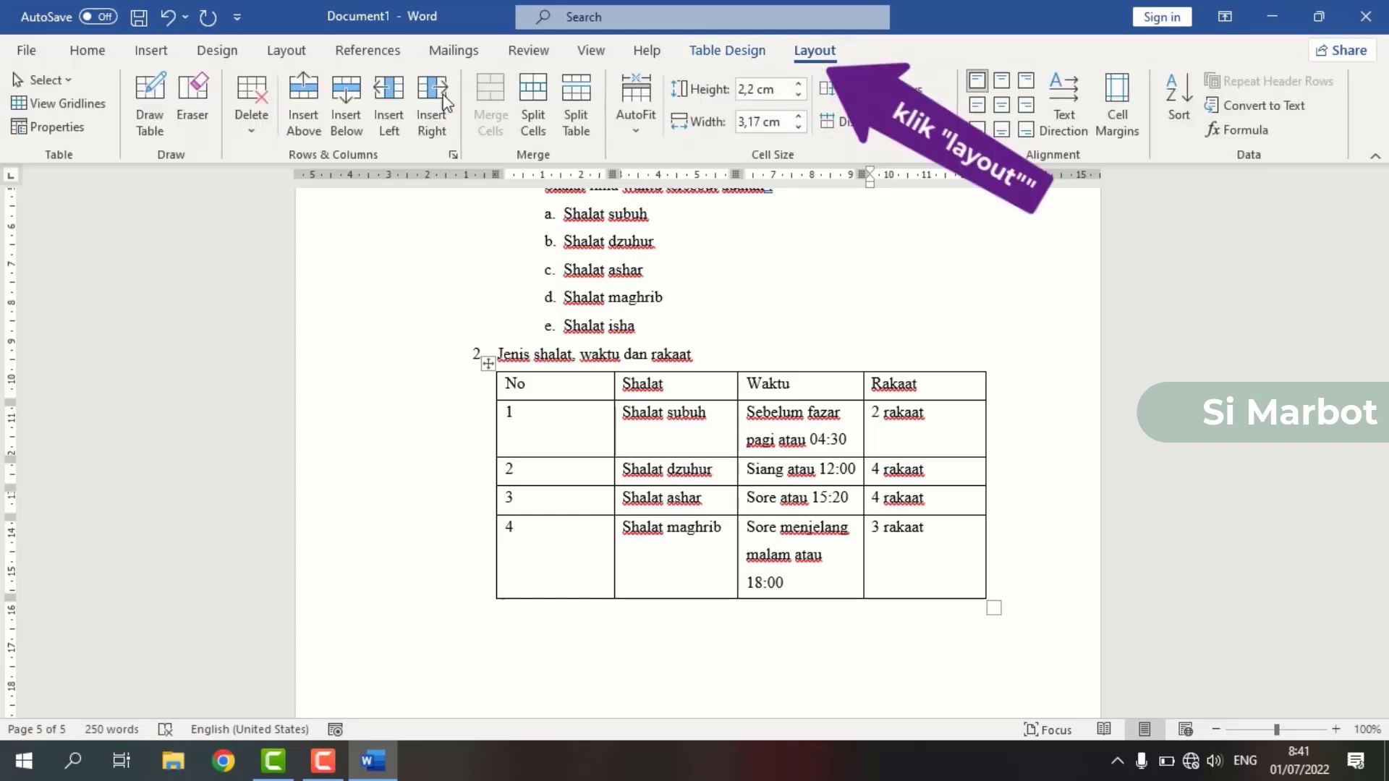
click(353, 129)
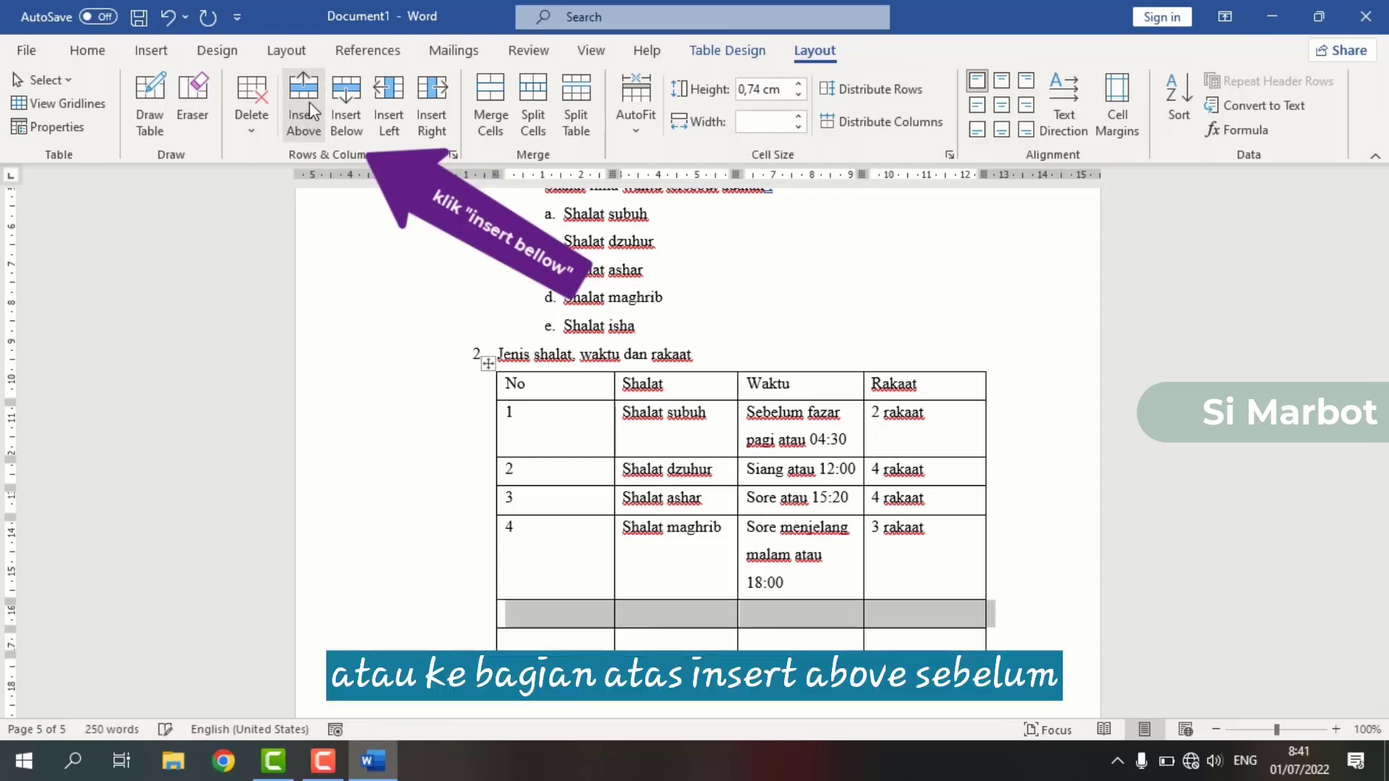
click(346, 109)
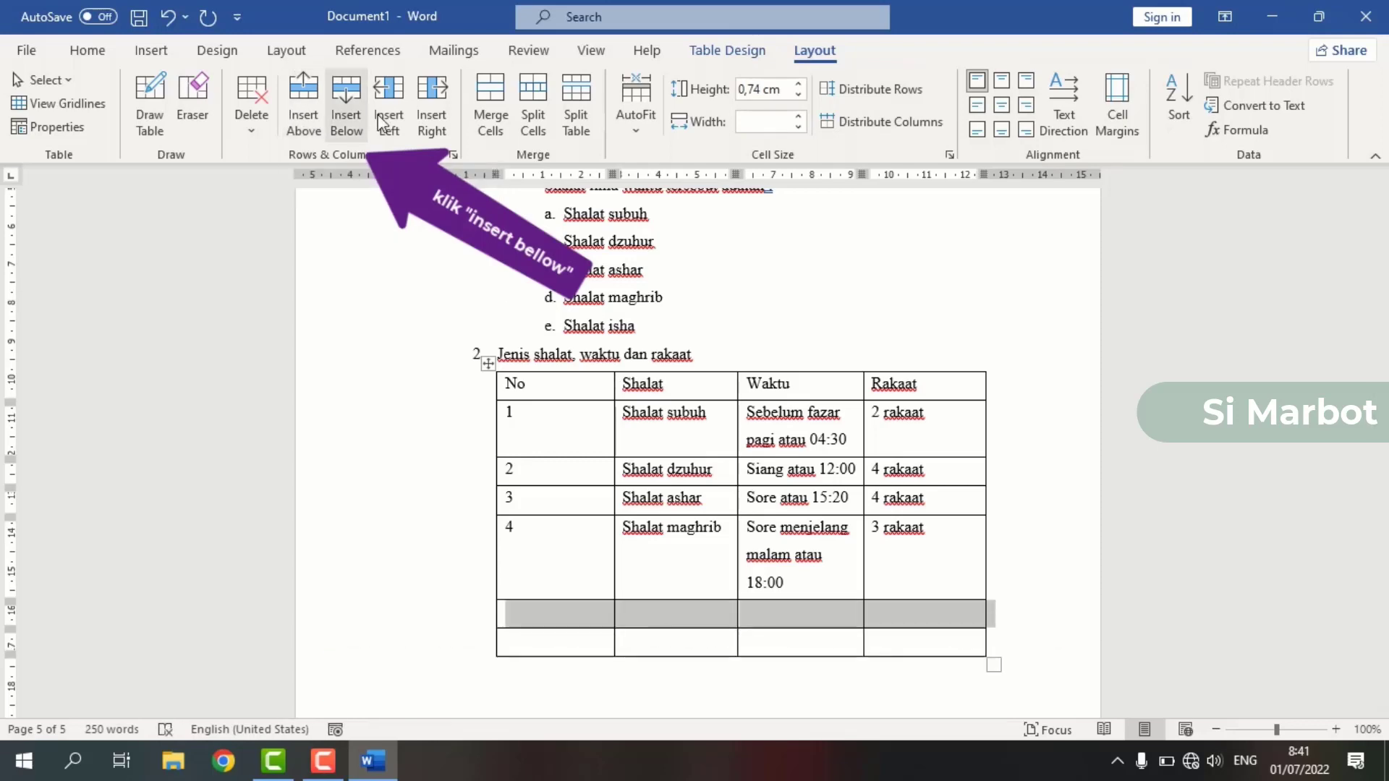
click(433, 108)
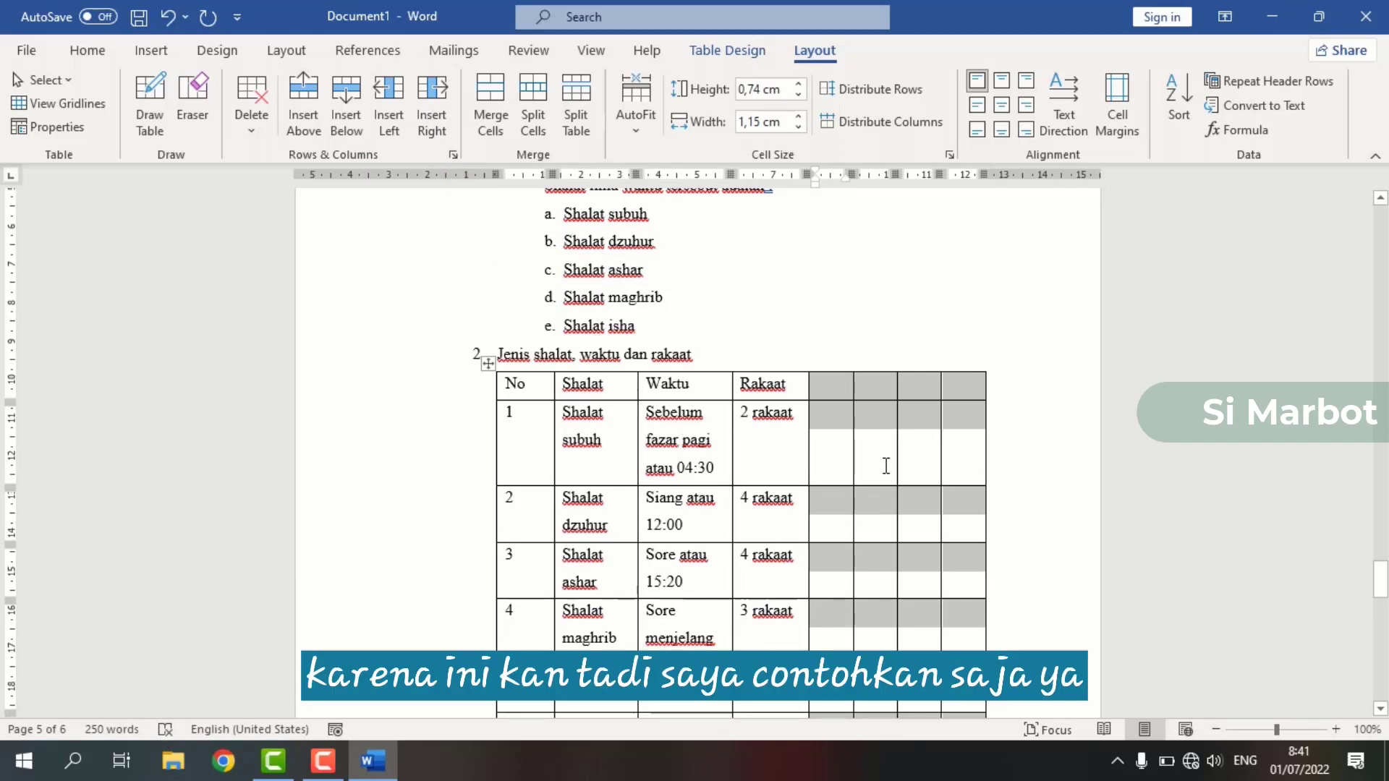
Step: Undo the inserted blank columns and both inserted blank rows of the prayer table
click(167, 17)
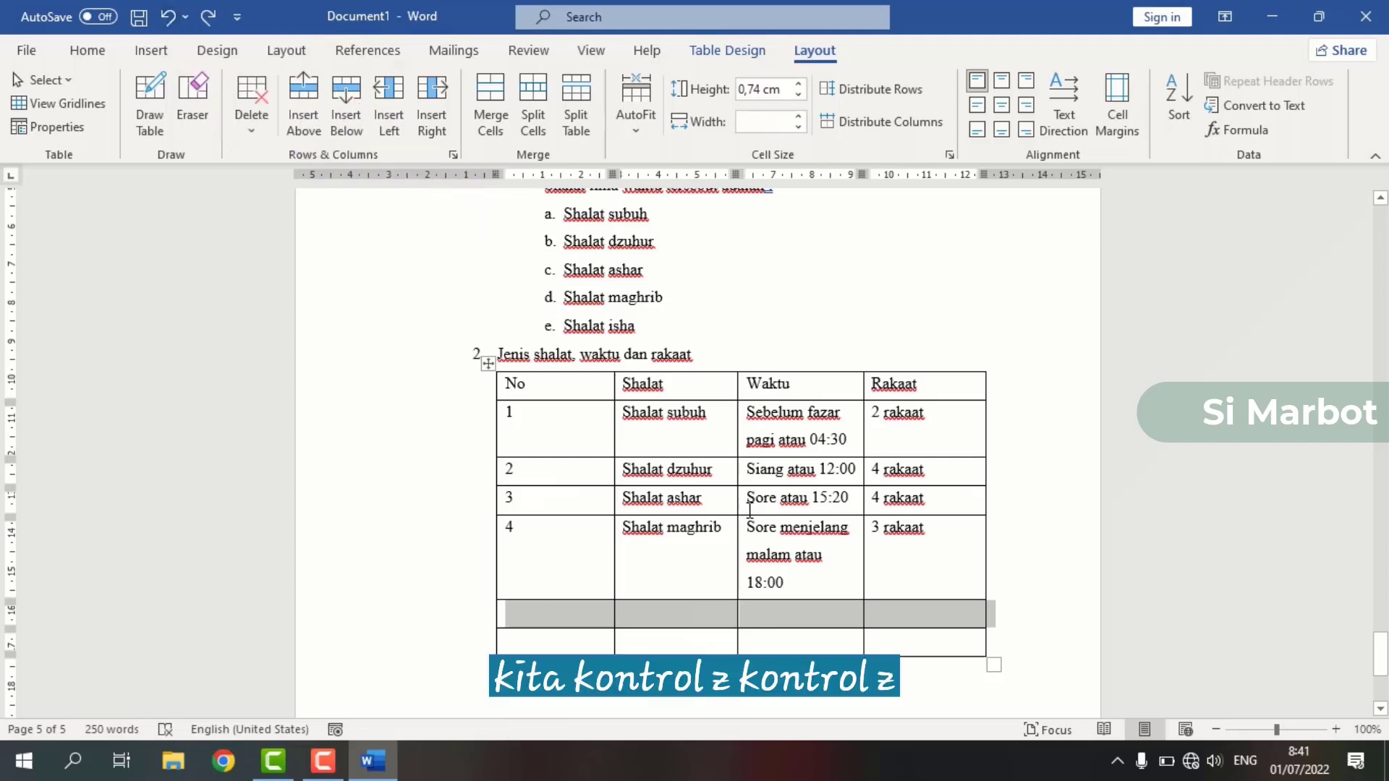
click(166, 18)
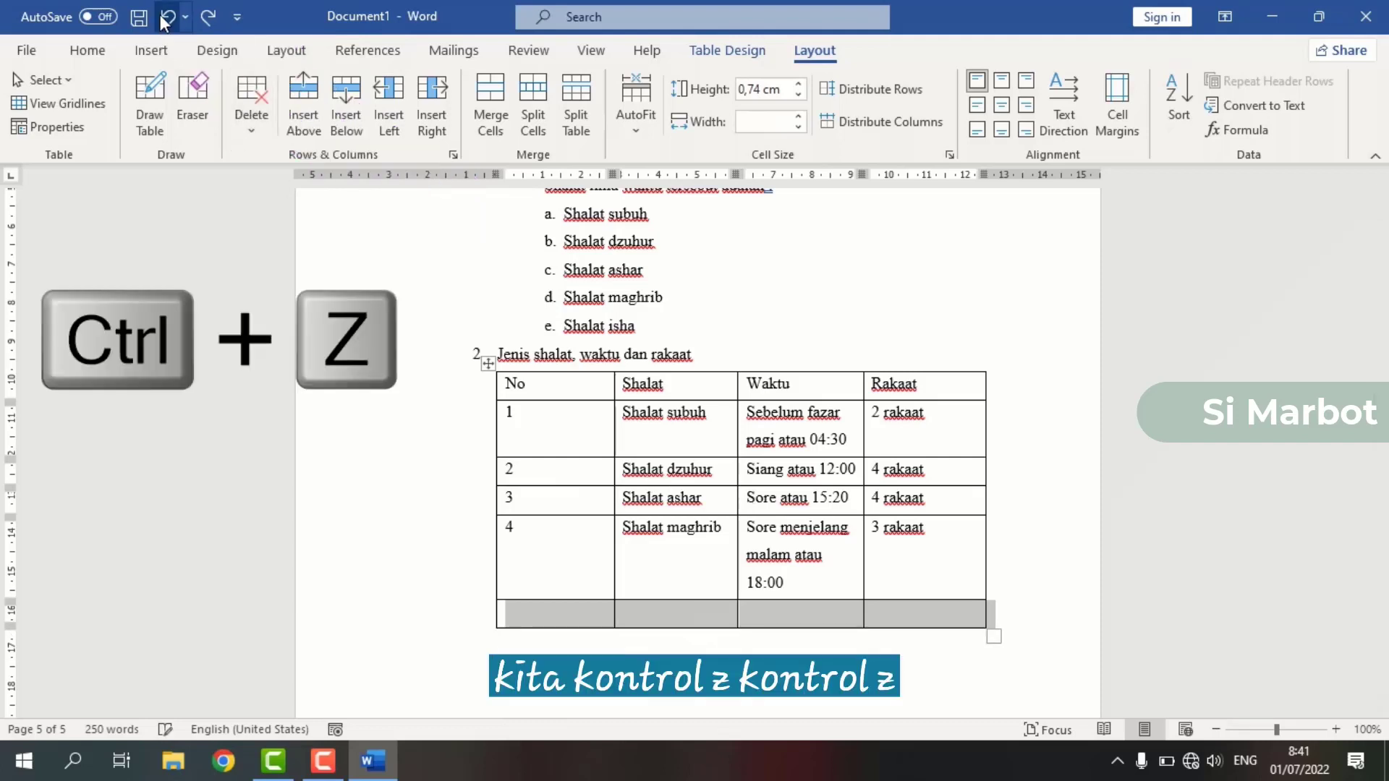
click(167, 19)
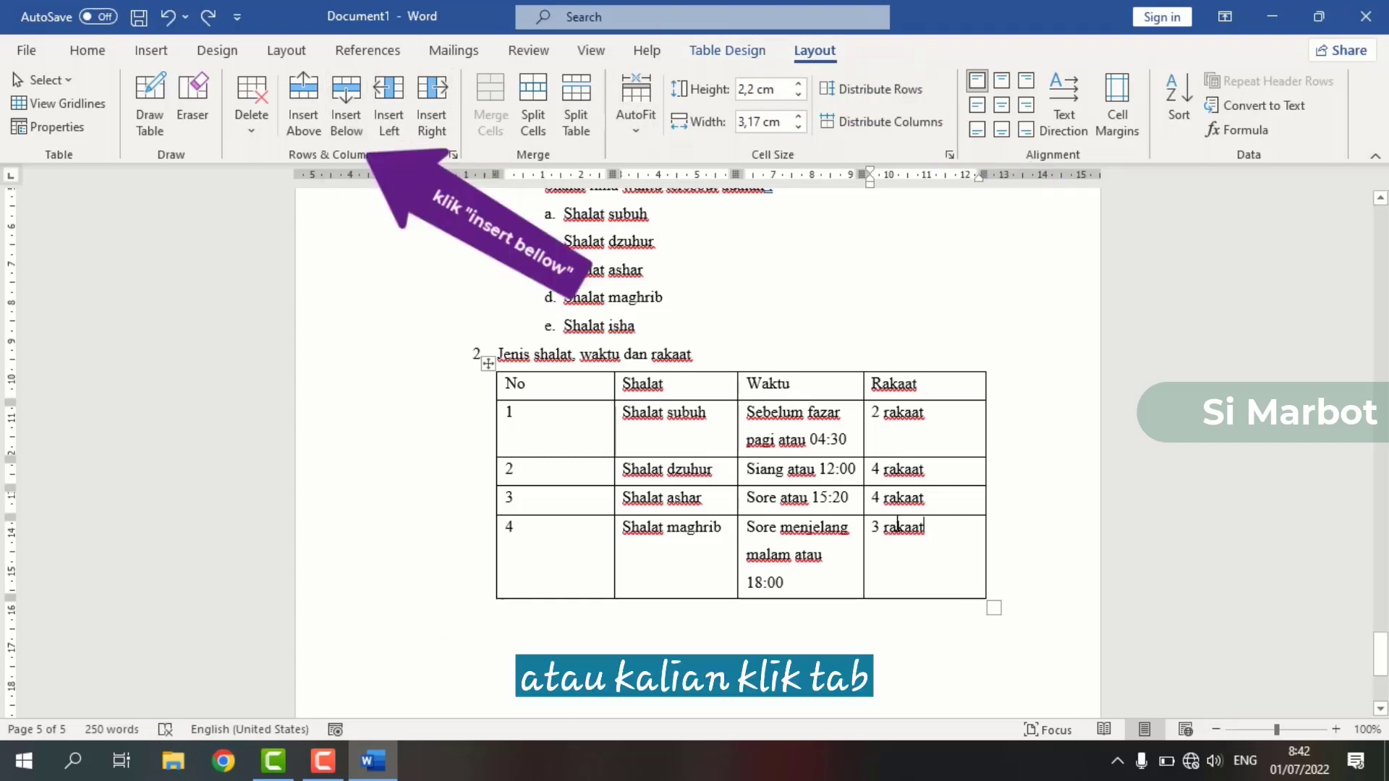
Step: Add one new row at the end of the table and enter number 5 and the prayer name "Shalat isha"
key(Tab)
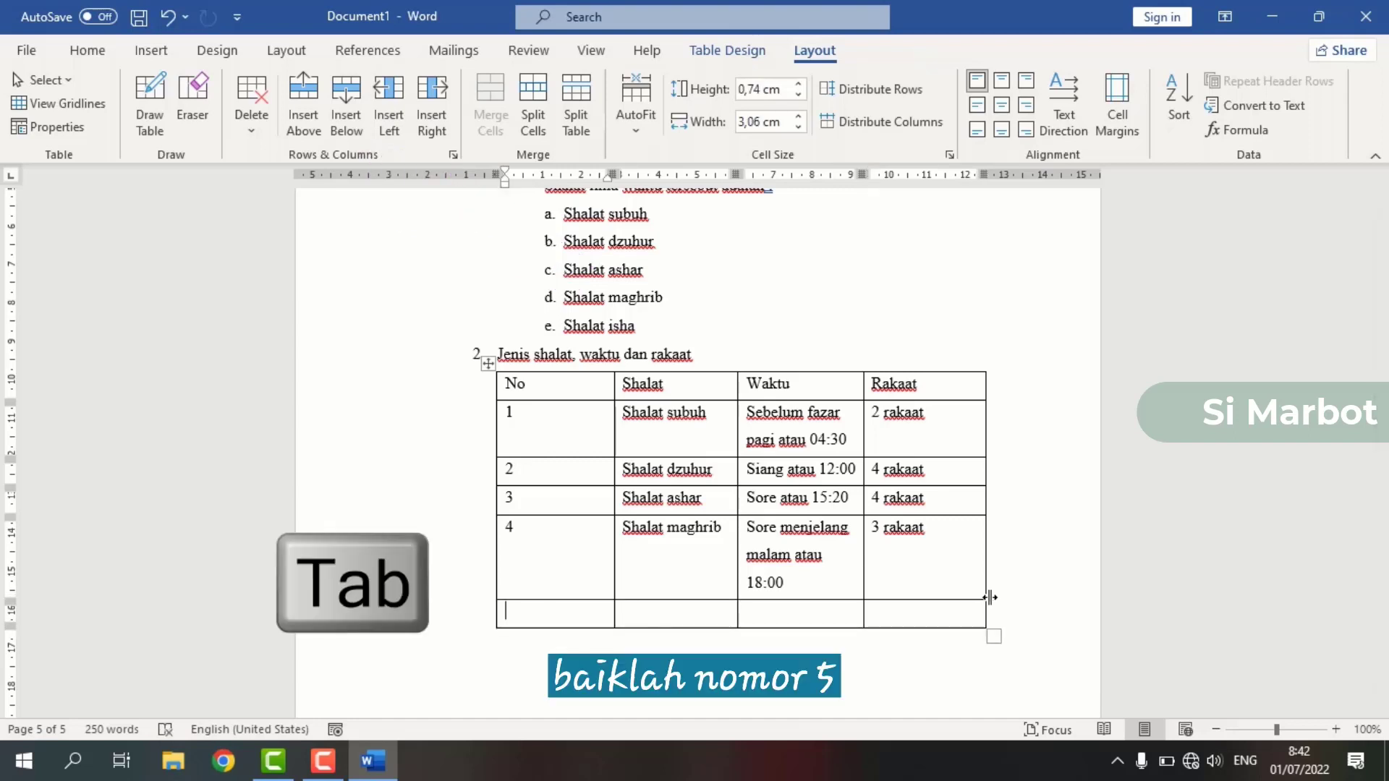
text(5)
key(Tab)
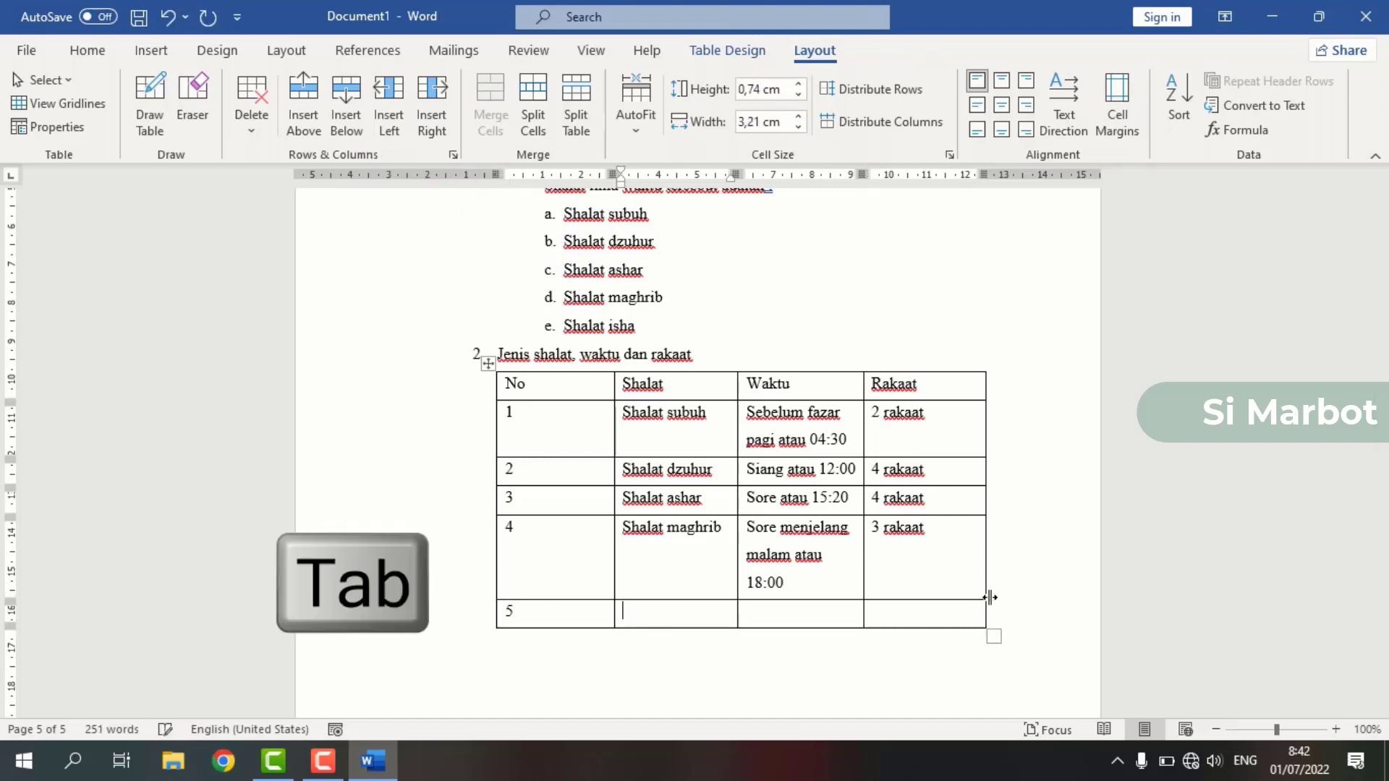
text(shalat ish)
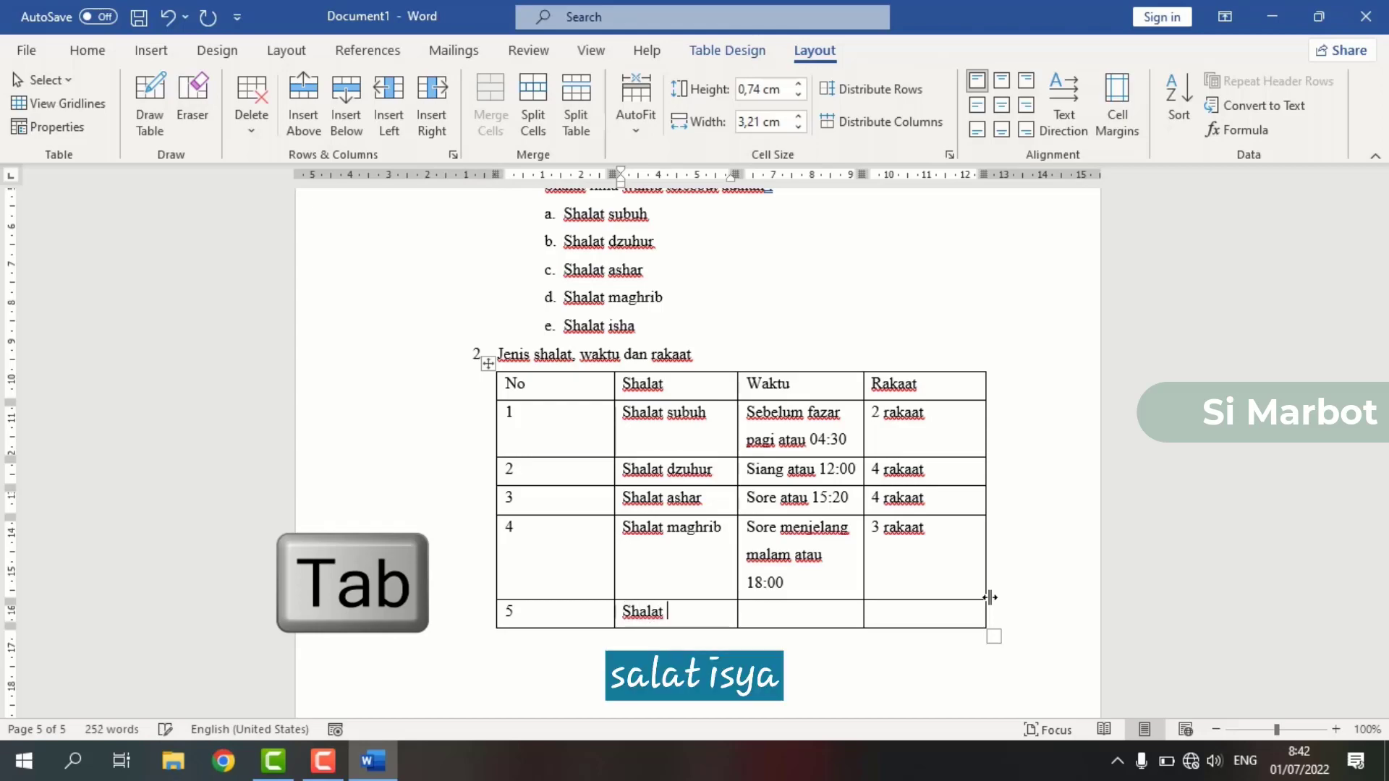
text(a)
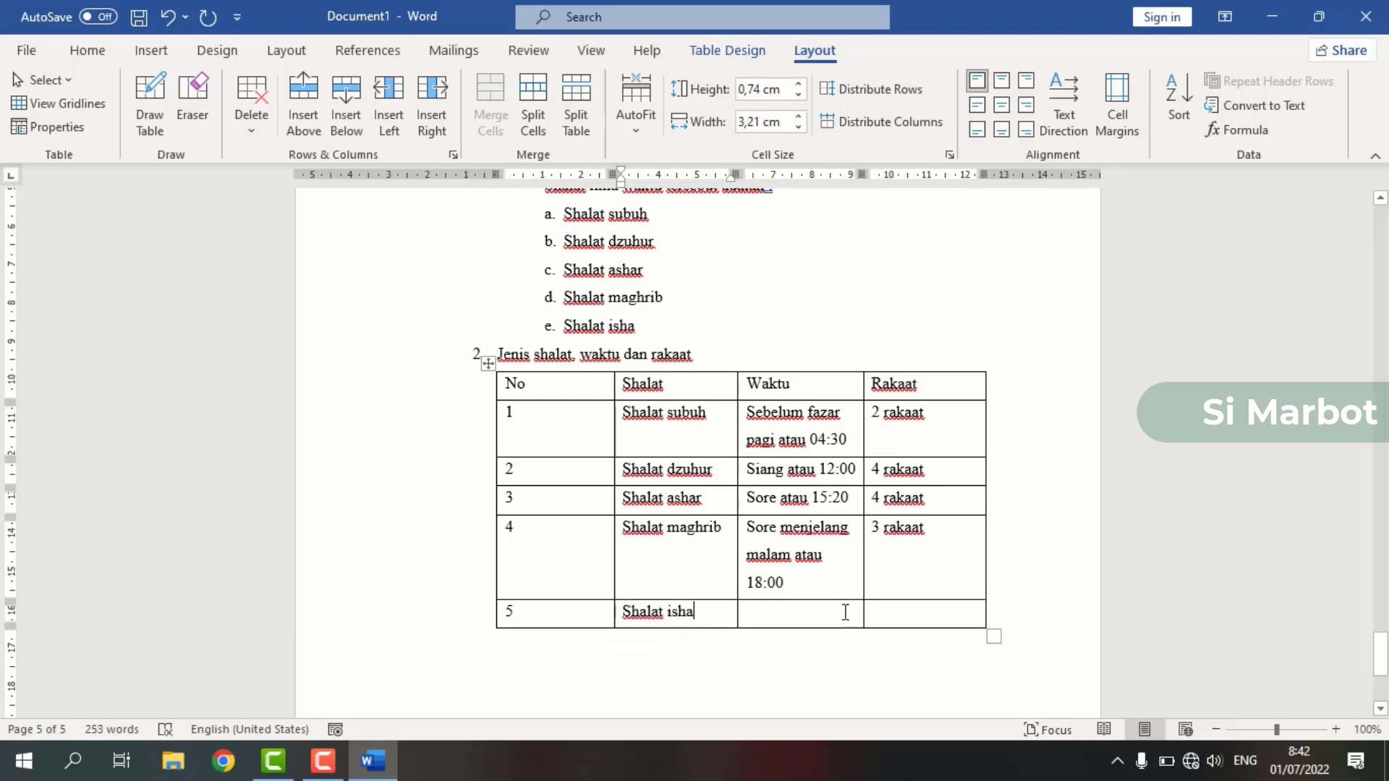
Step: Complete the Shalat isha row with "Malam atau 19:20" as Waktu and "4 rakaat" as Rakaat
click(845, 612)
text(malam a)
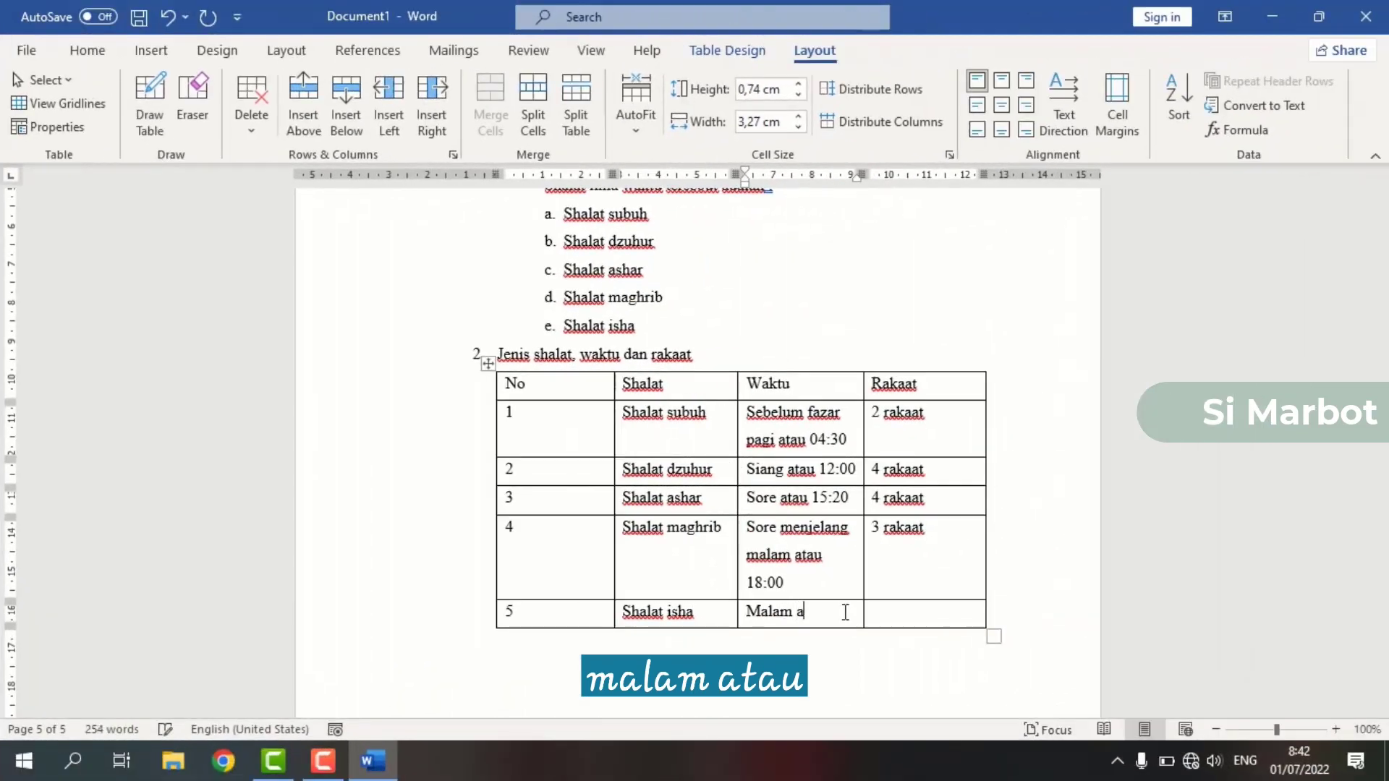
text(tau 19)
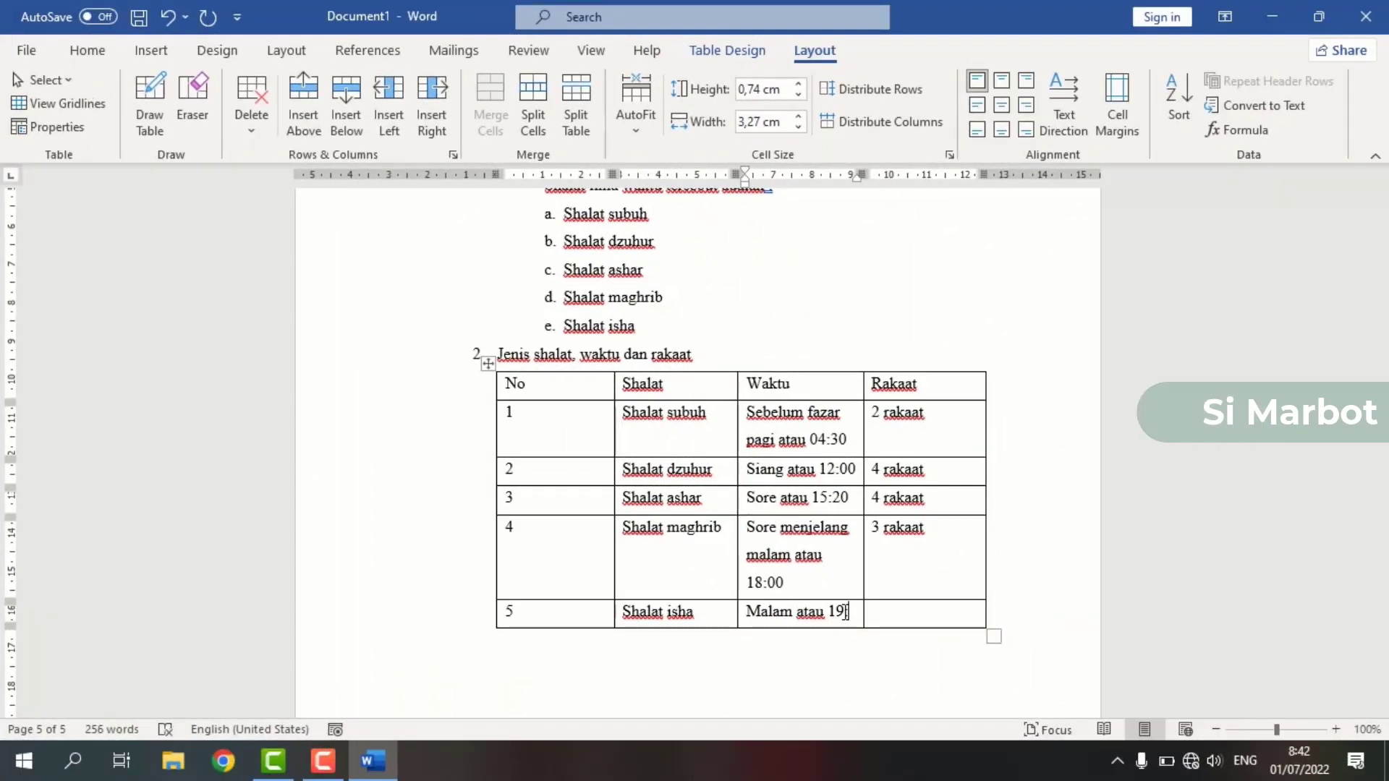
text(:20)
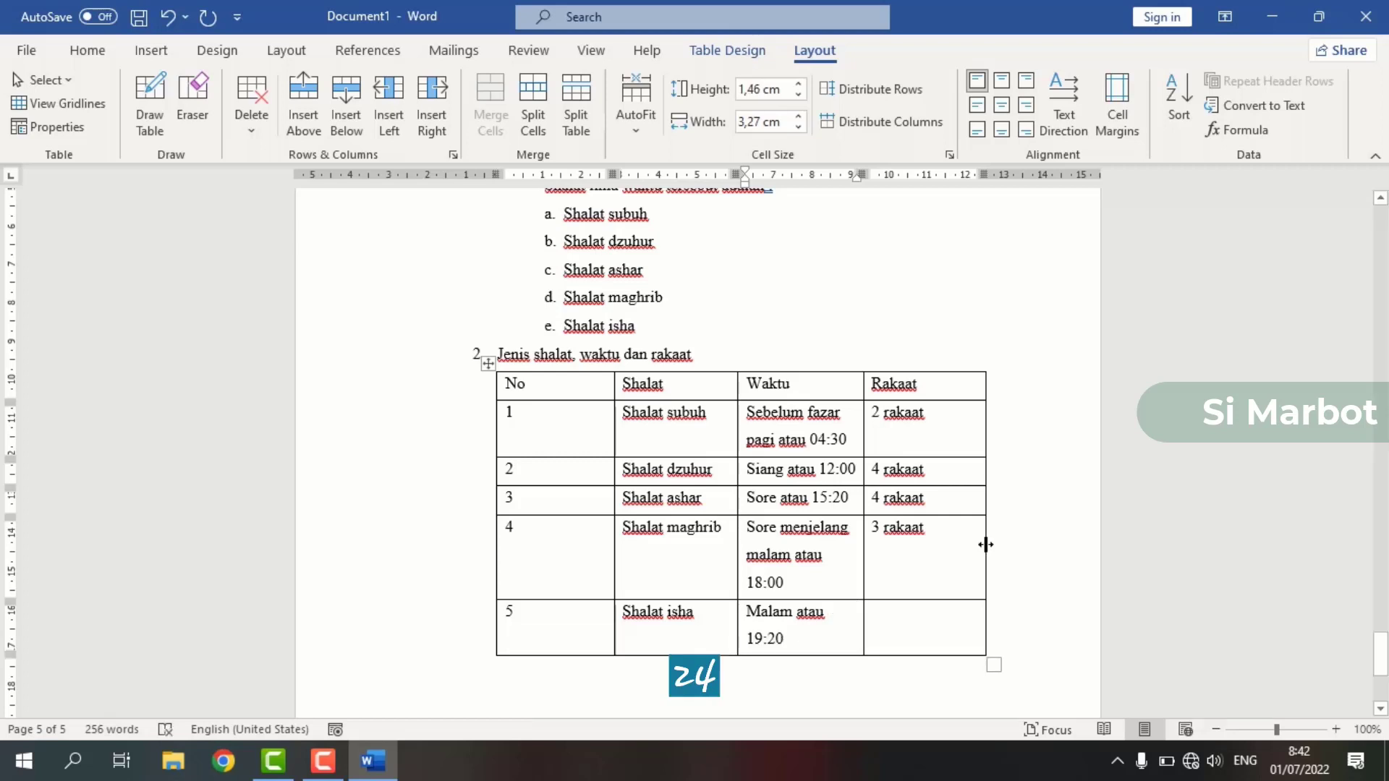
click(937, 610)
text(4 )
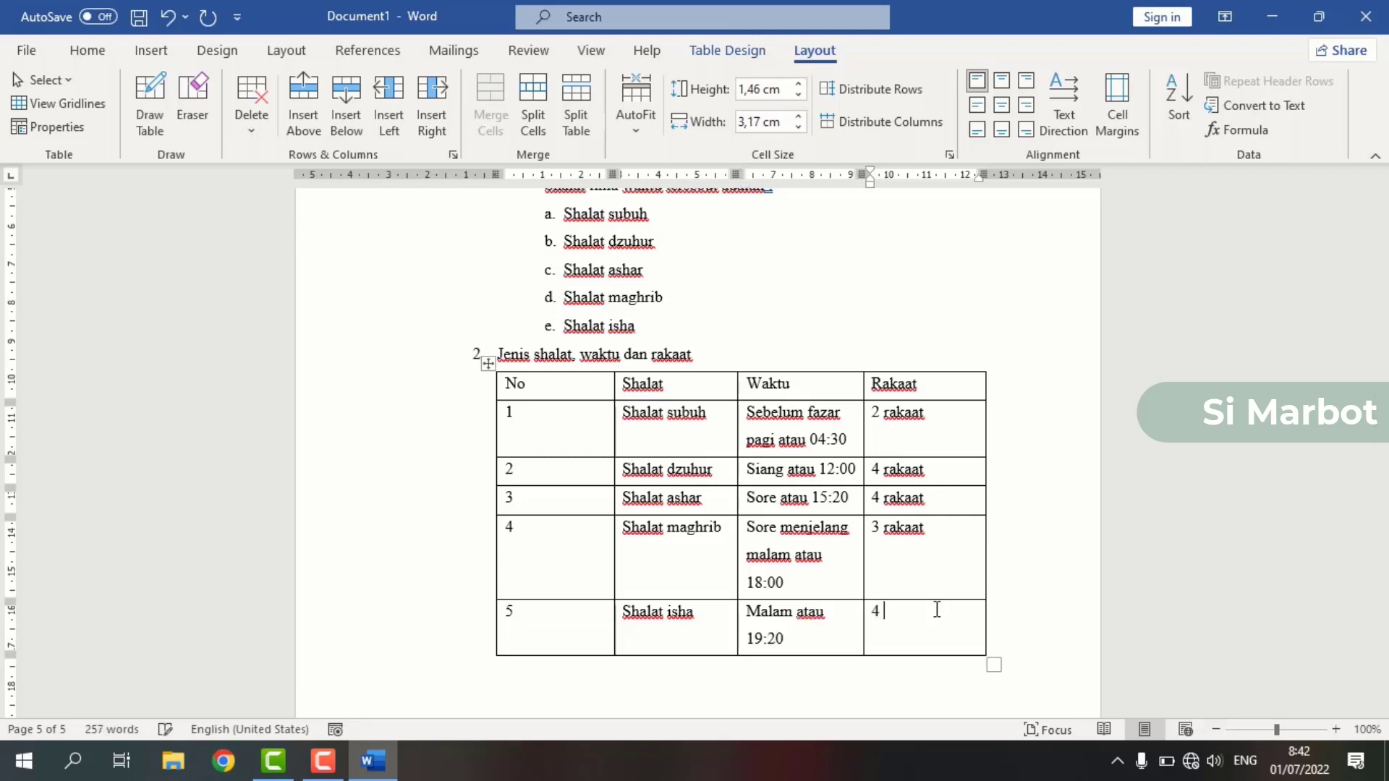
text(rakaat)
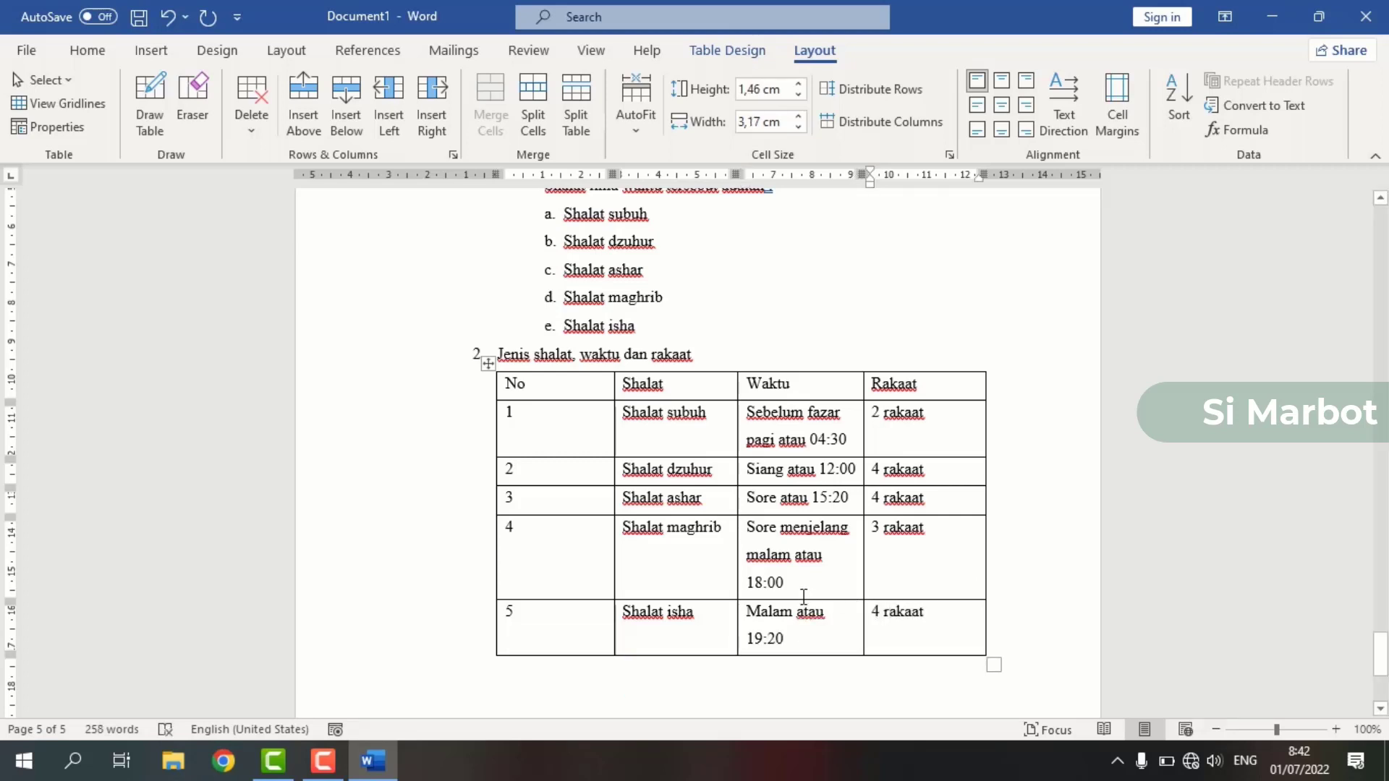
Step: Narrow the No column to fit its numbers, and move the Shalat–Waktu border to widen the Waktu column
scroll(804, 597, up, 1)
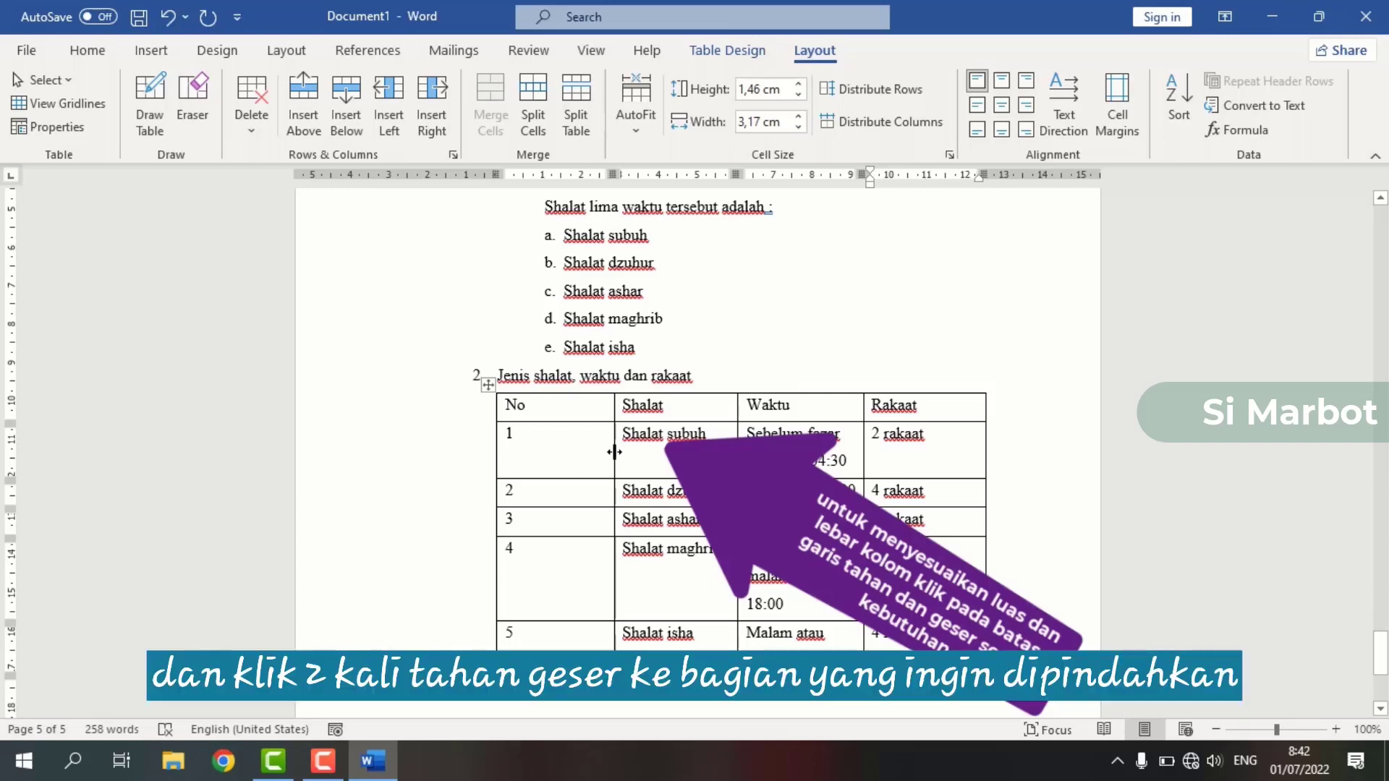
drag(614, 452, 535, 457)
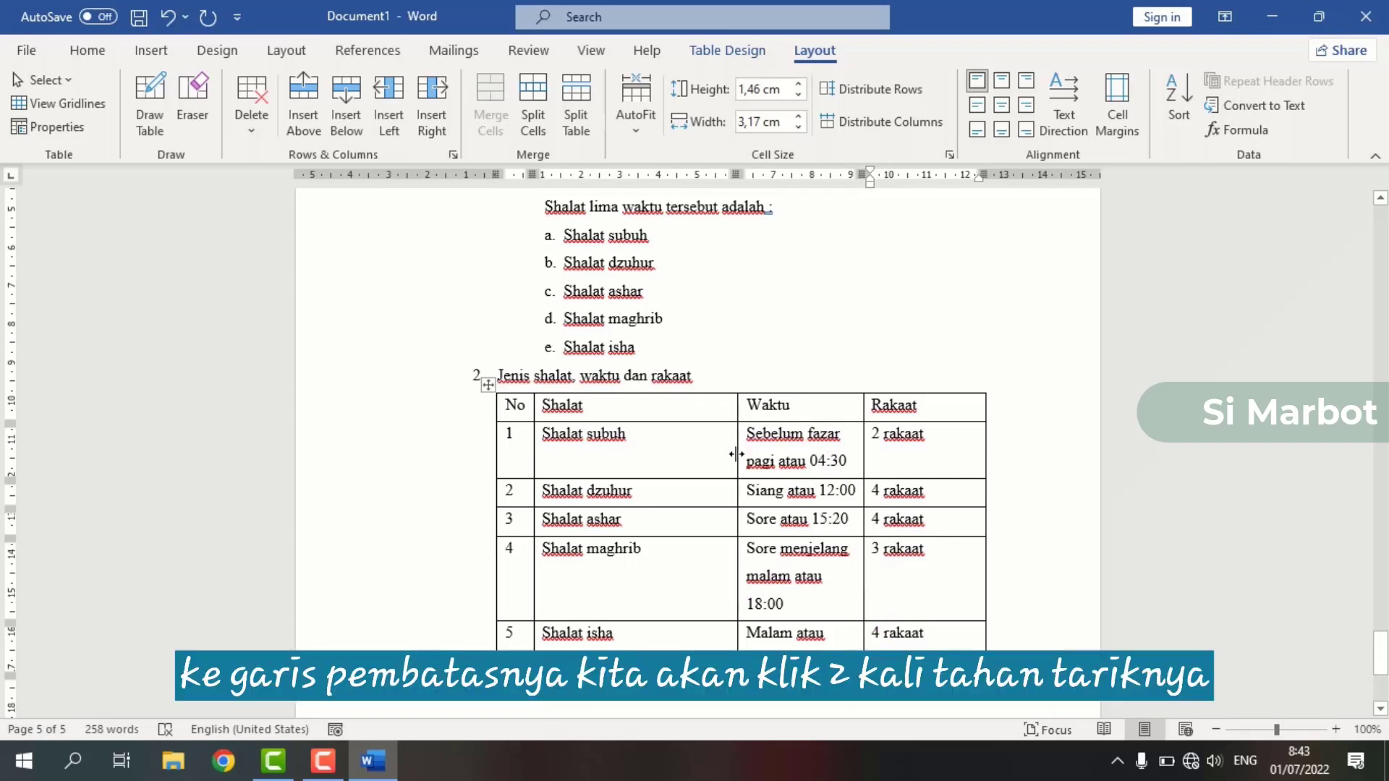
drag(736, 454, 681, 470)
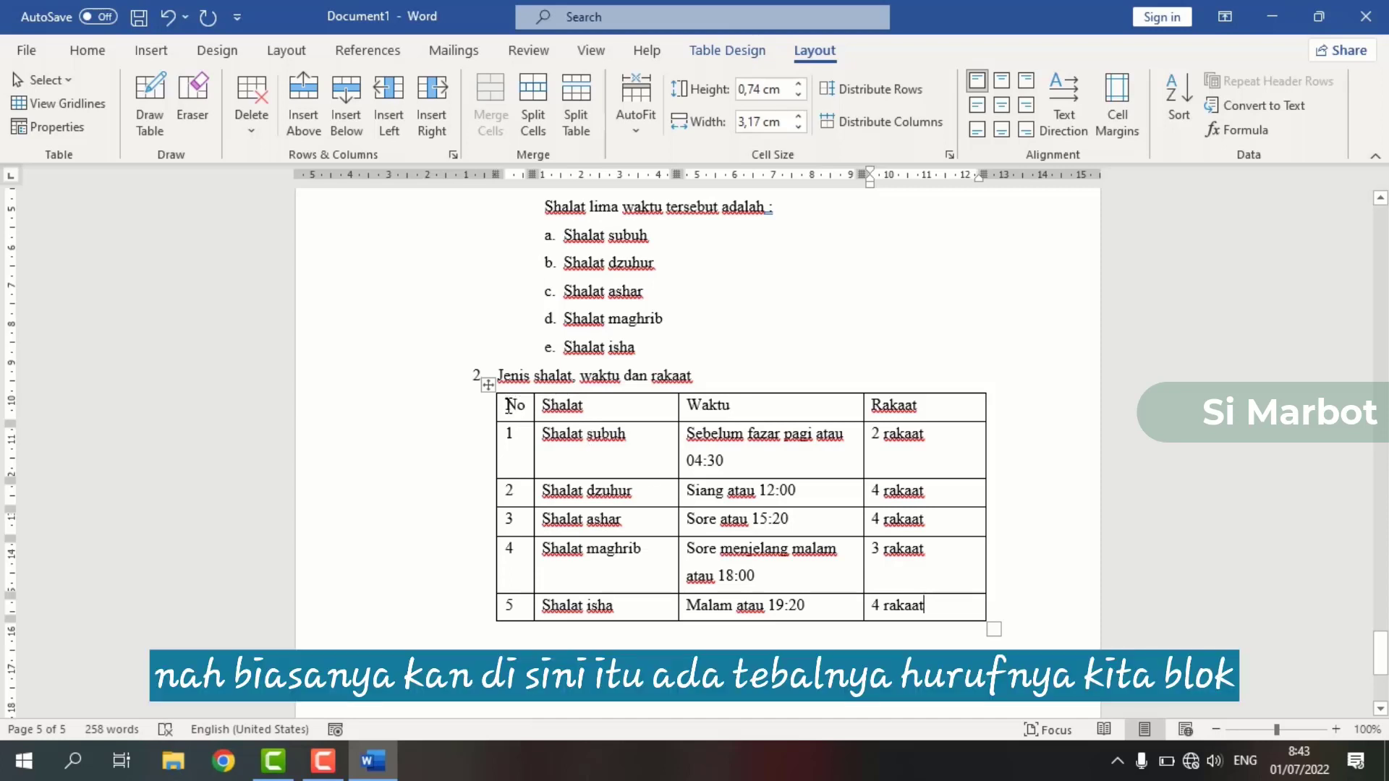
Step: Make the table's header row (No, Shalat, Waktu, Rakaat) bold
drag(508, 405, 1007, 413)
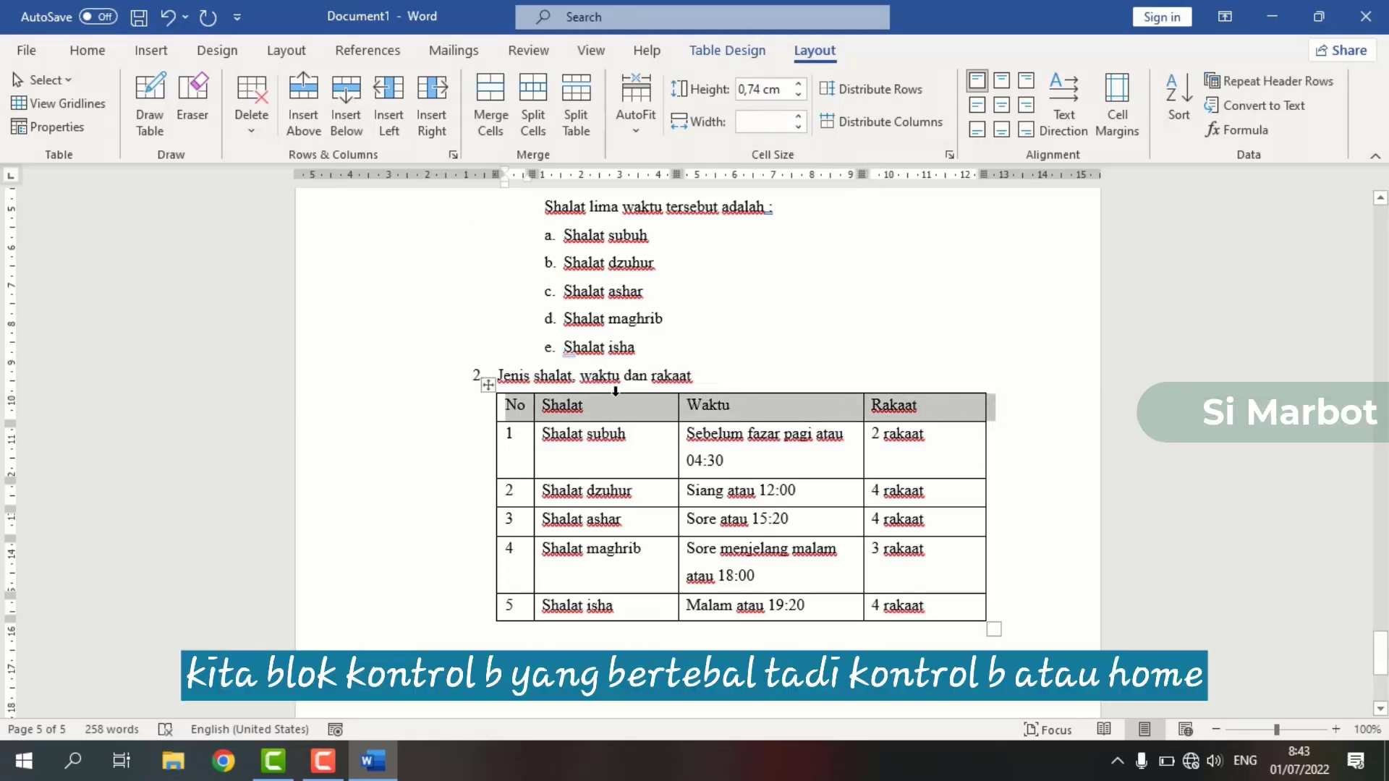
key(ctrl+b)
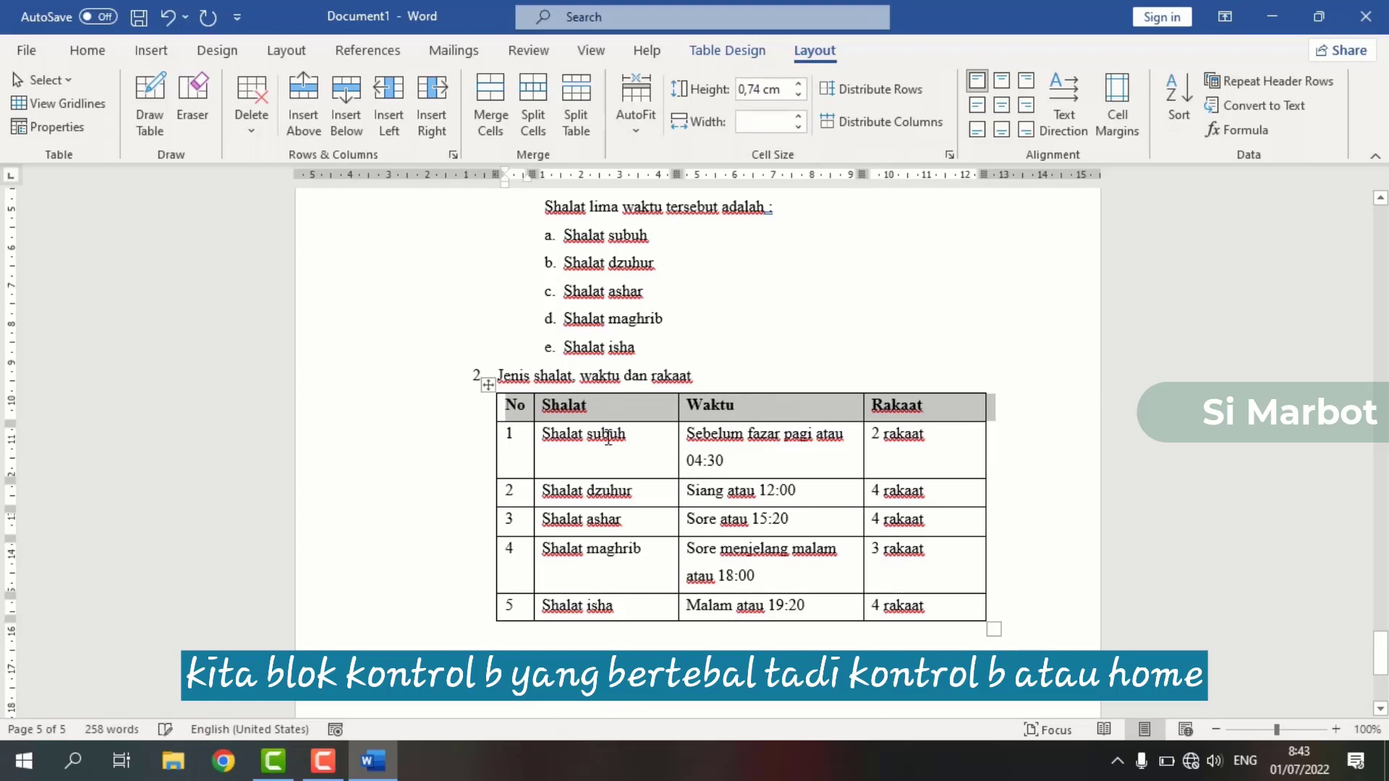
click(87, 50)
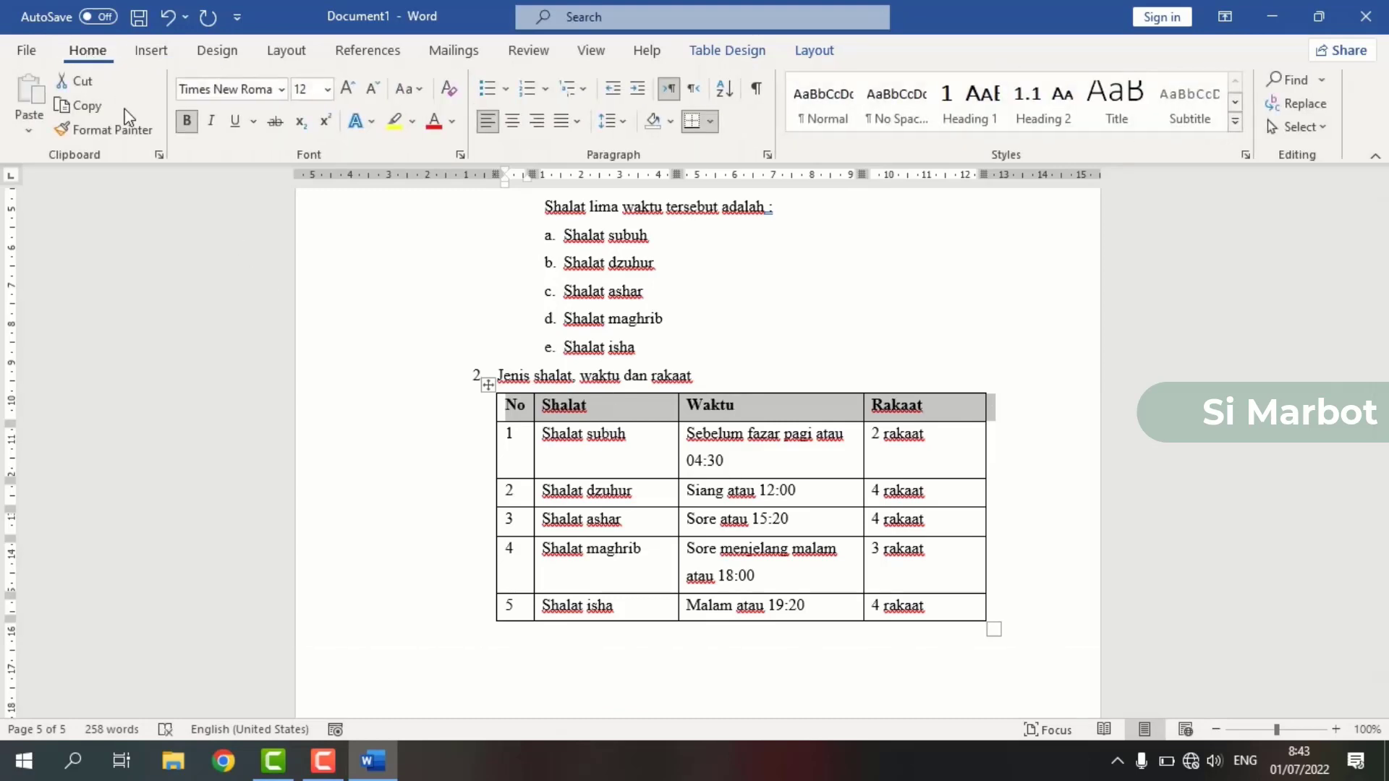
click(180, 125)
click(181, 124)
click(767, 457)
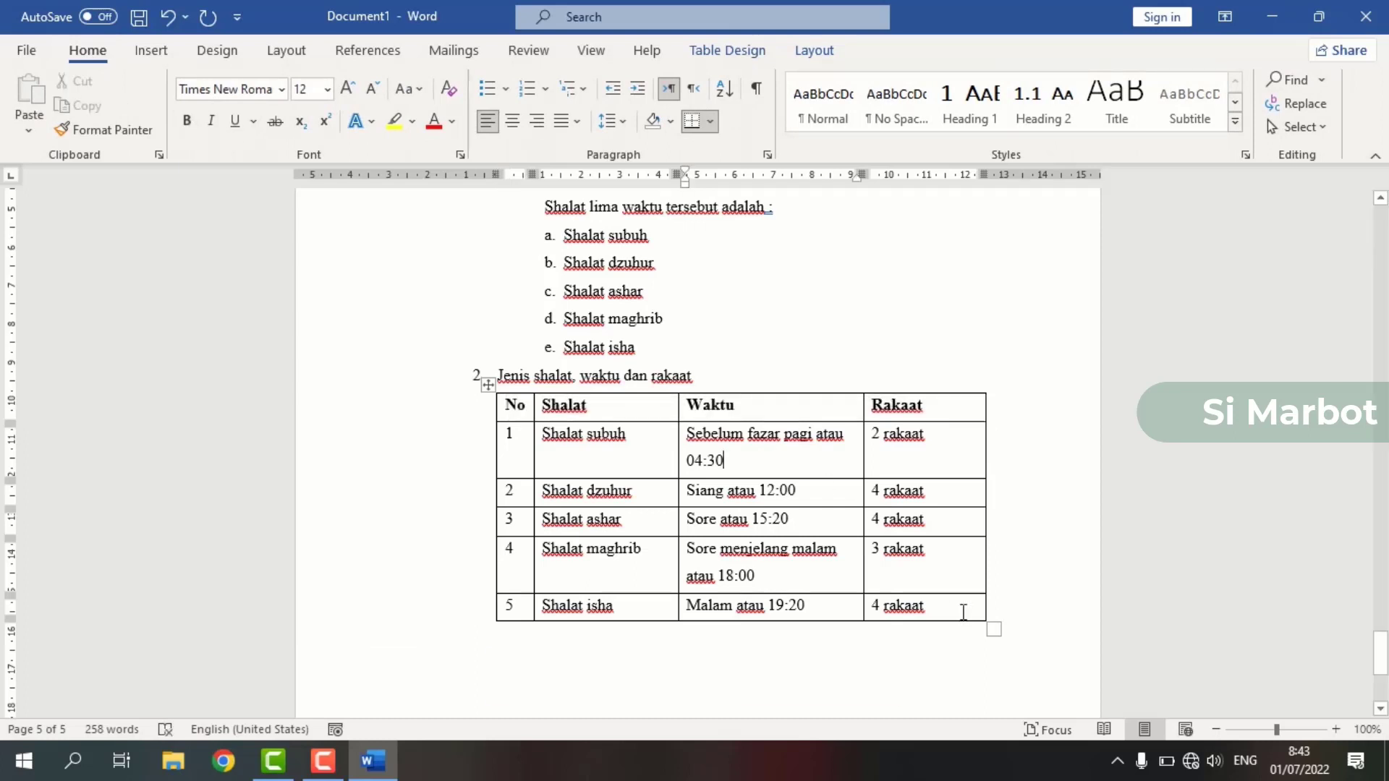
Step: Append a blank row below the Shalat isha row and delete it with the shift cells left option
click(964, 611)
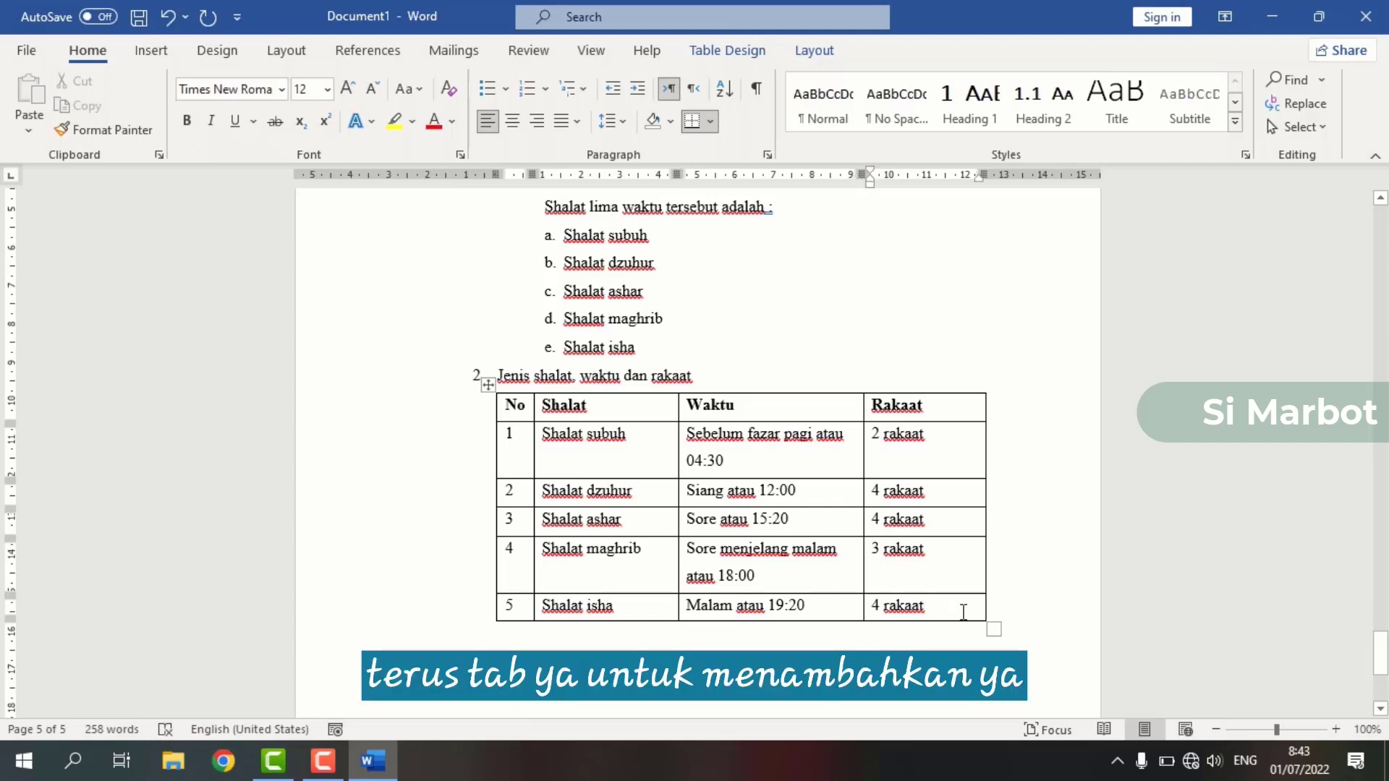
key(Tab)
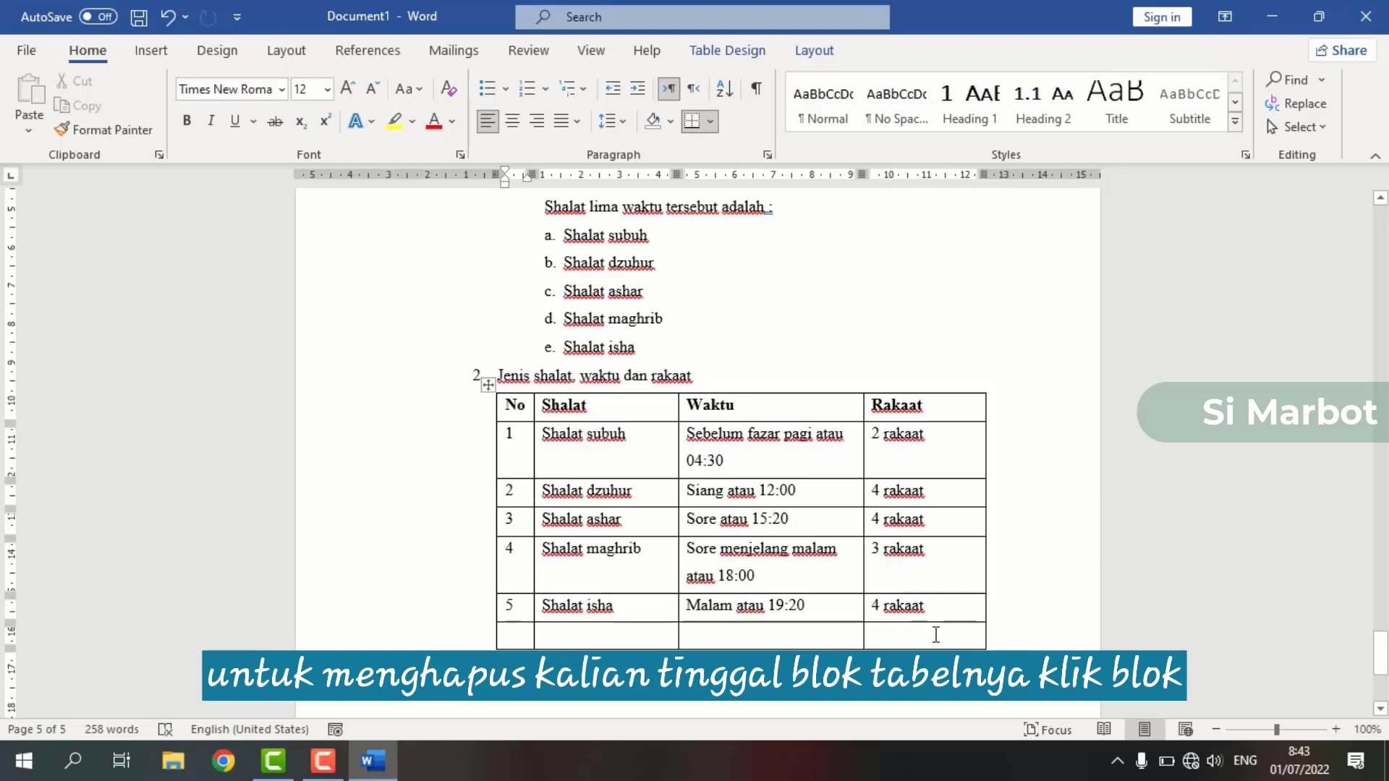
drag(935, 634, 529, 634)
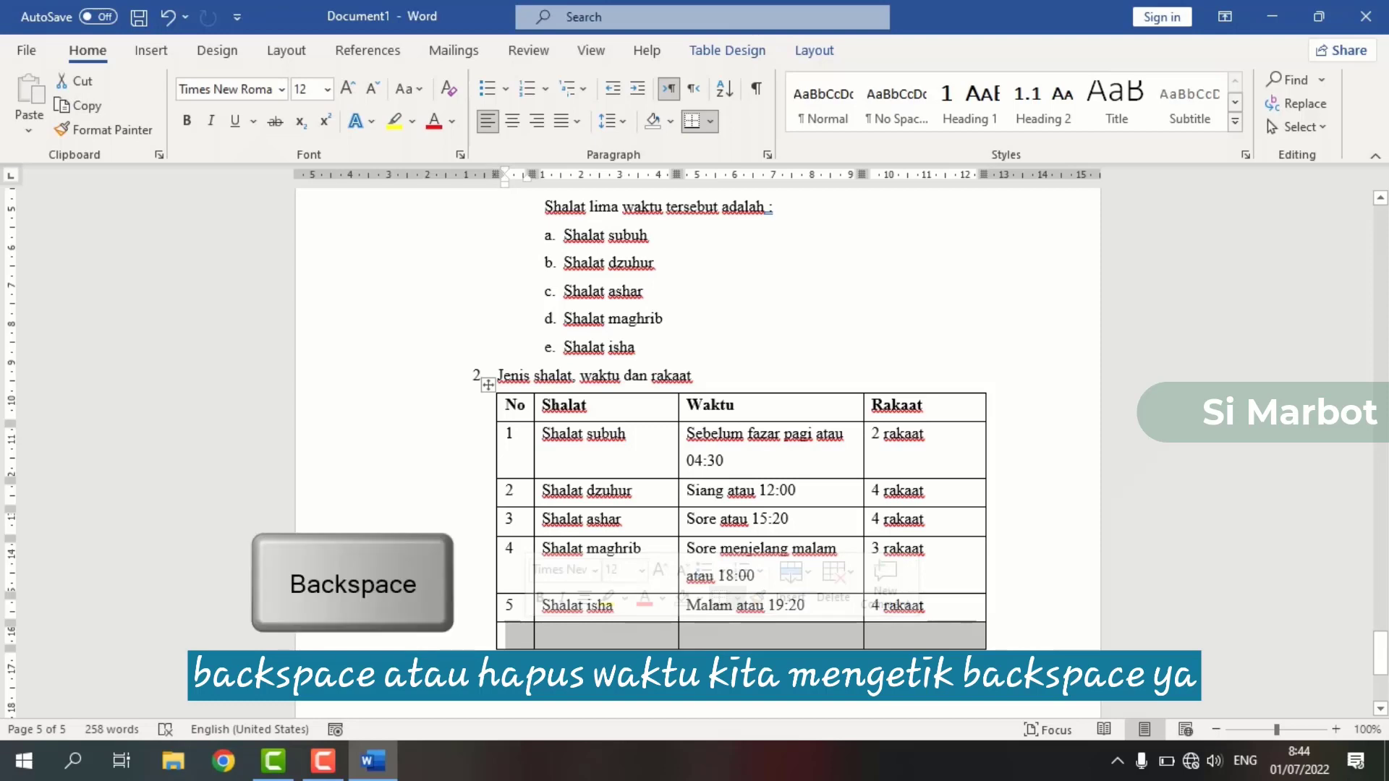
key(BackSpace)
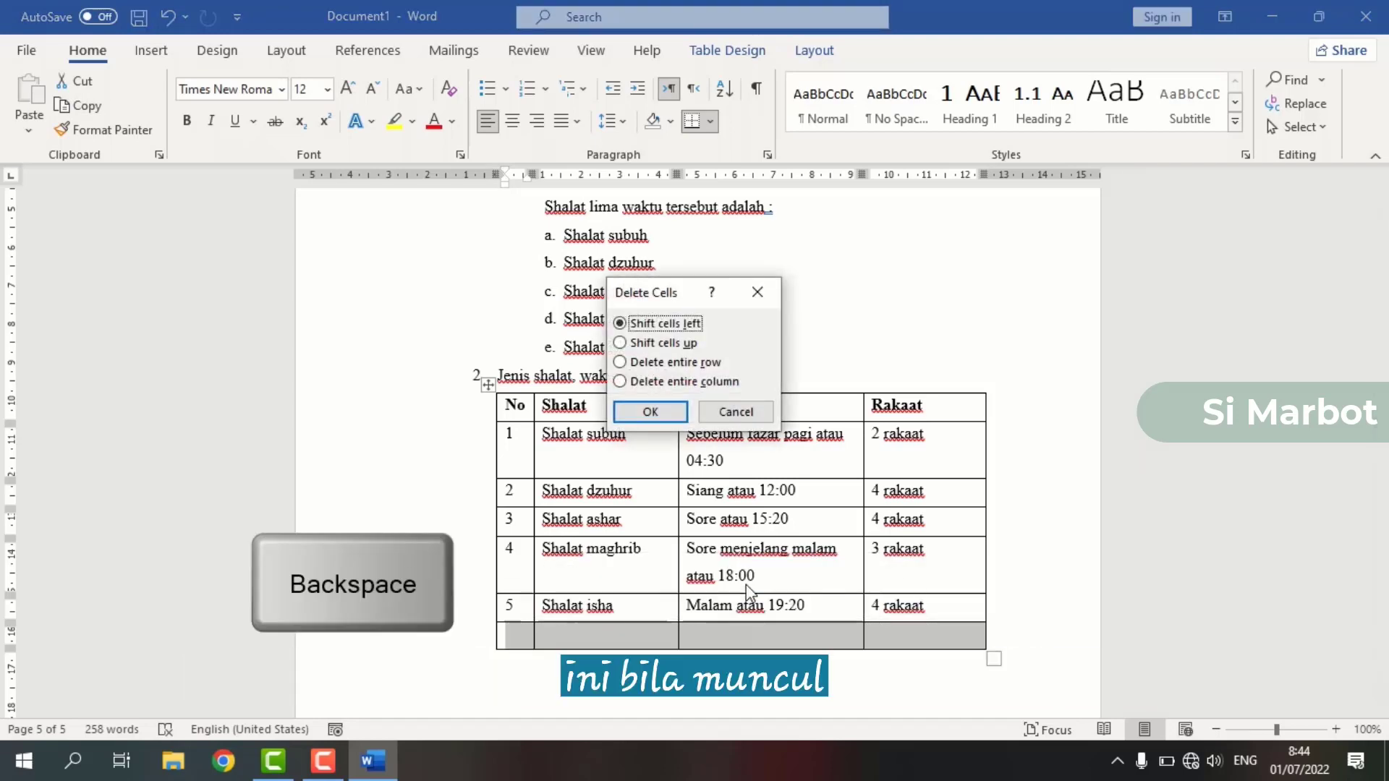
click(661, 414)
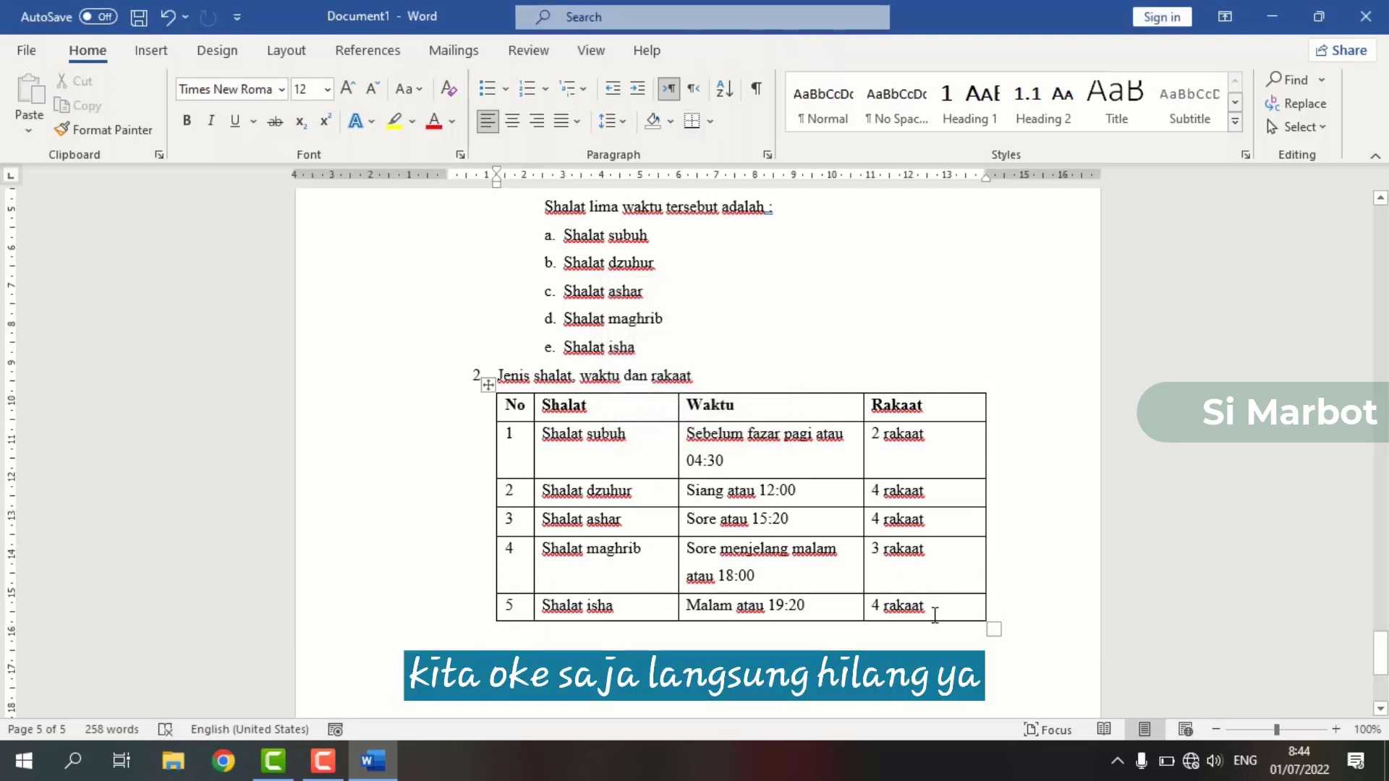
Step: Add a blank row at the end of the prayer table again and remove all its cells, shifting cells left
click(935, 615)
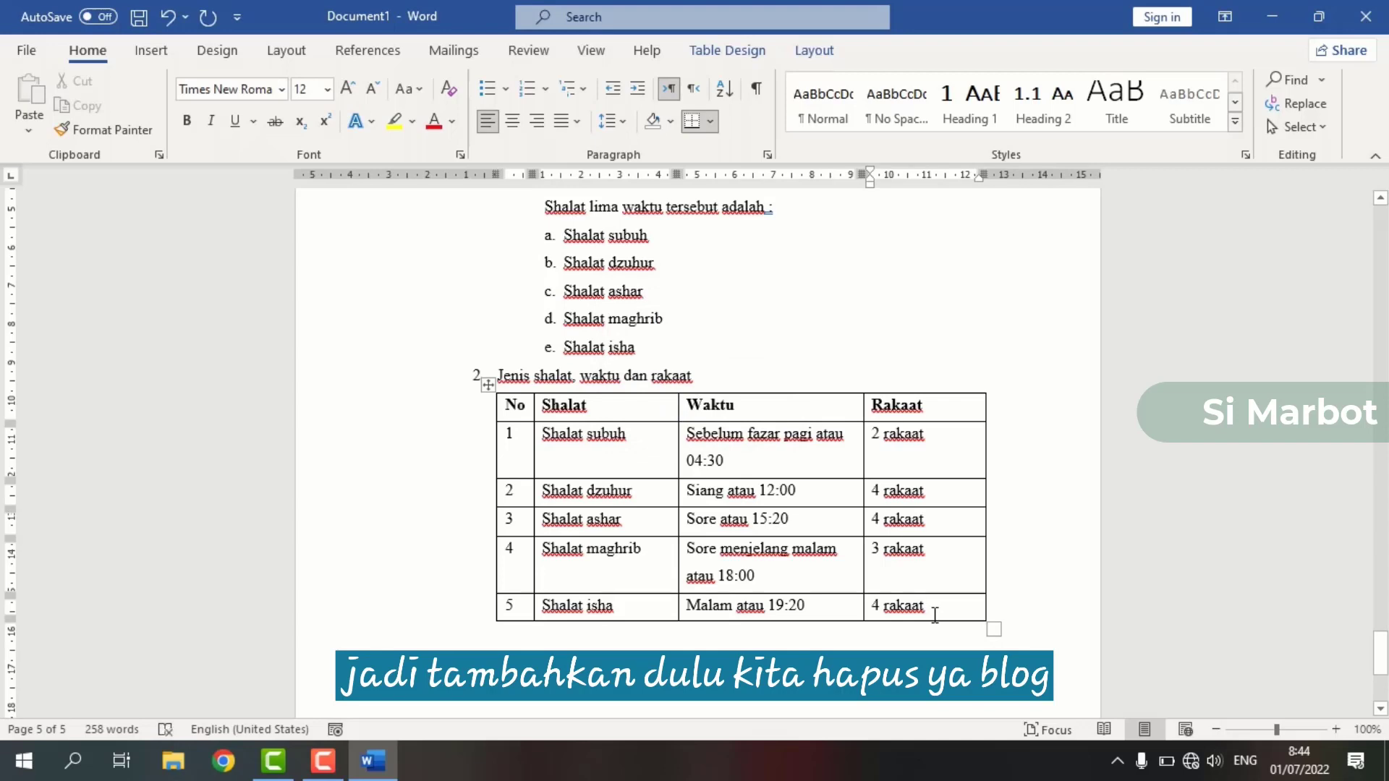
key(Tab)
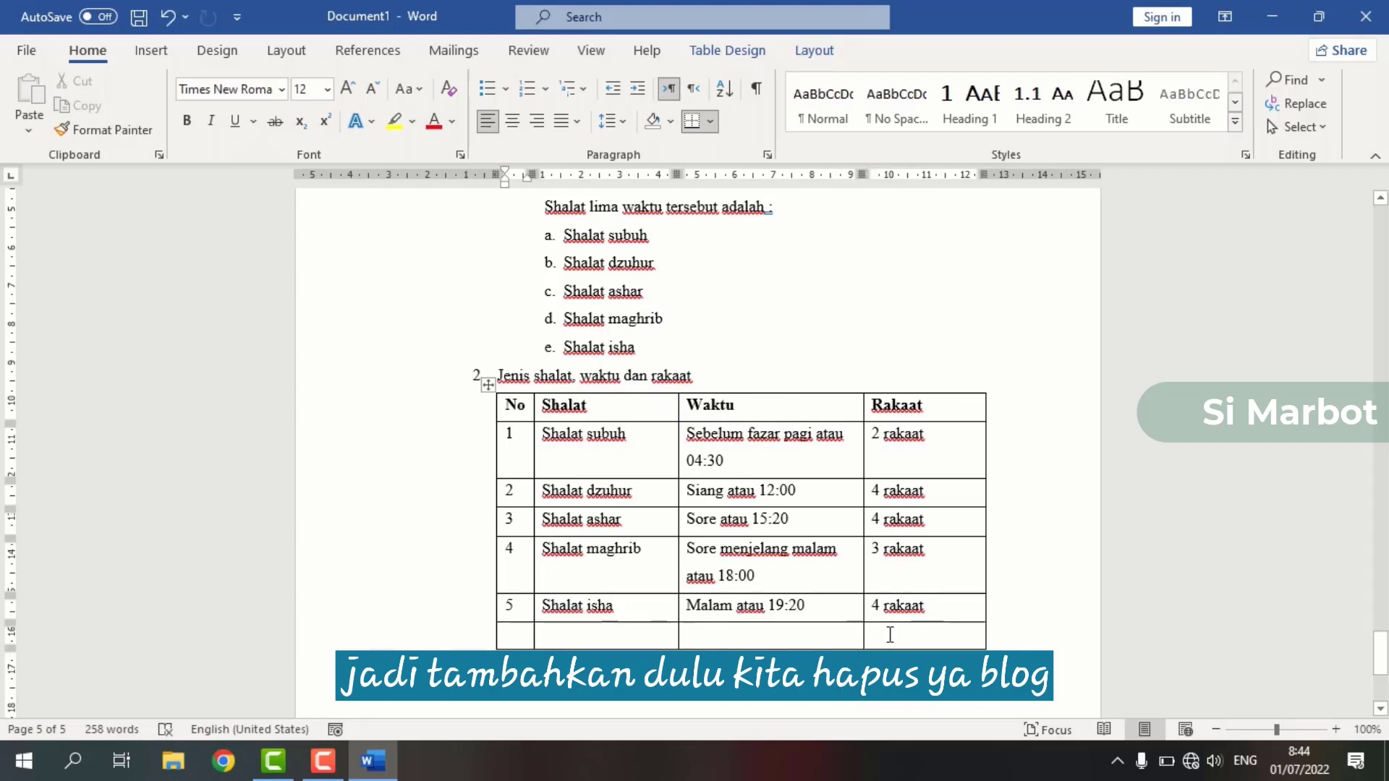
drag(890, 634, 524, 637)
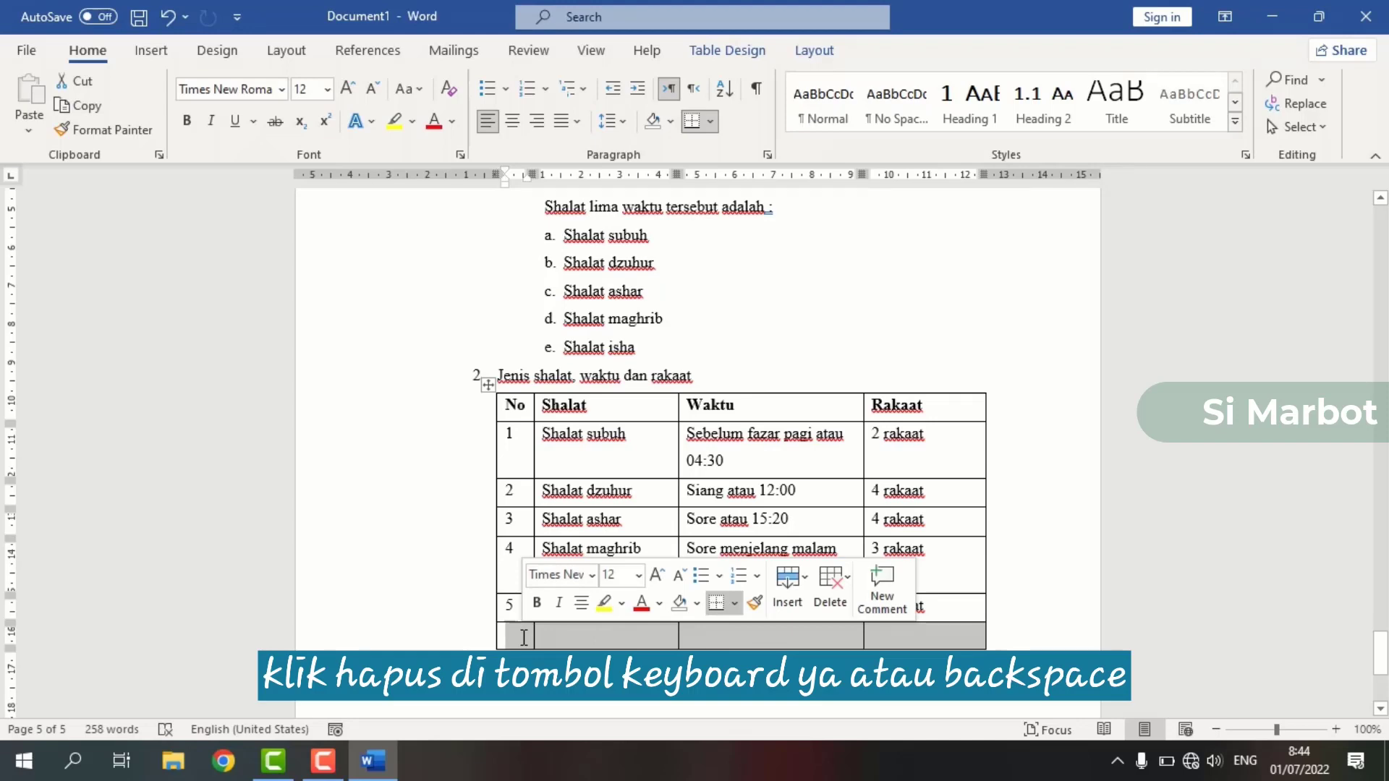
key(BackSpace)
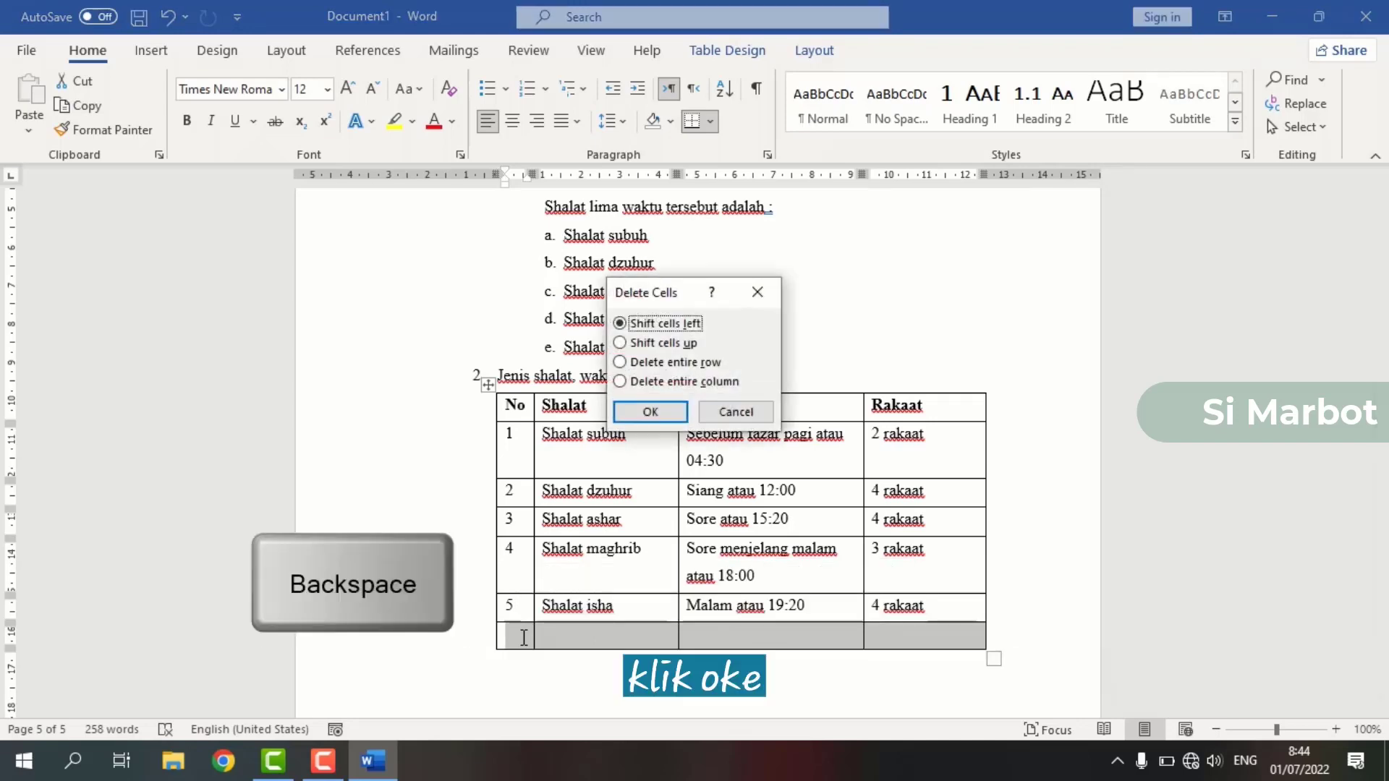
click(651, 412)
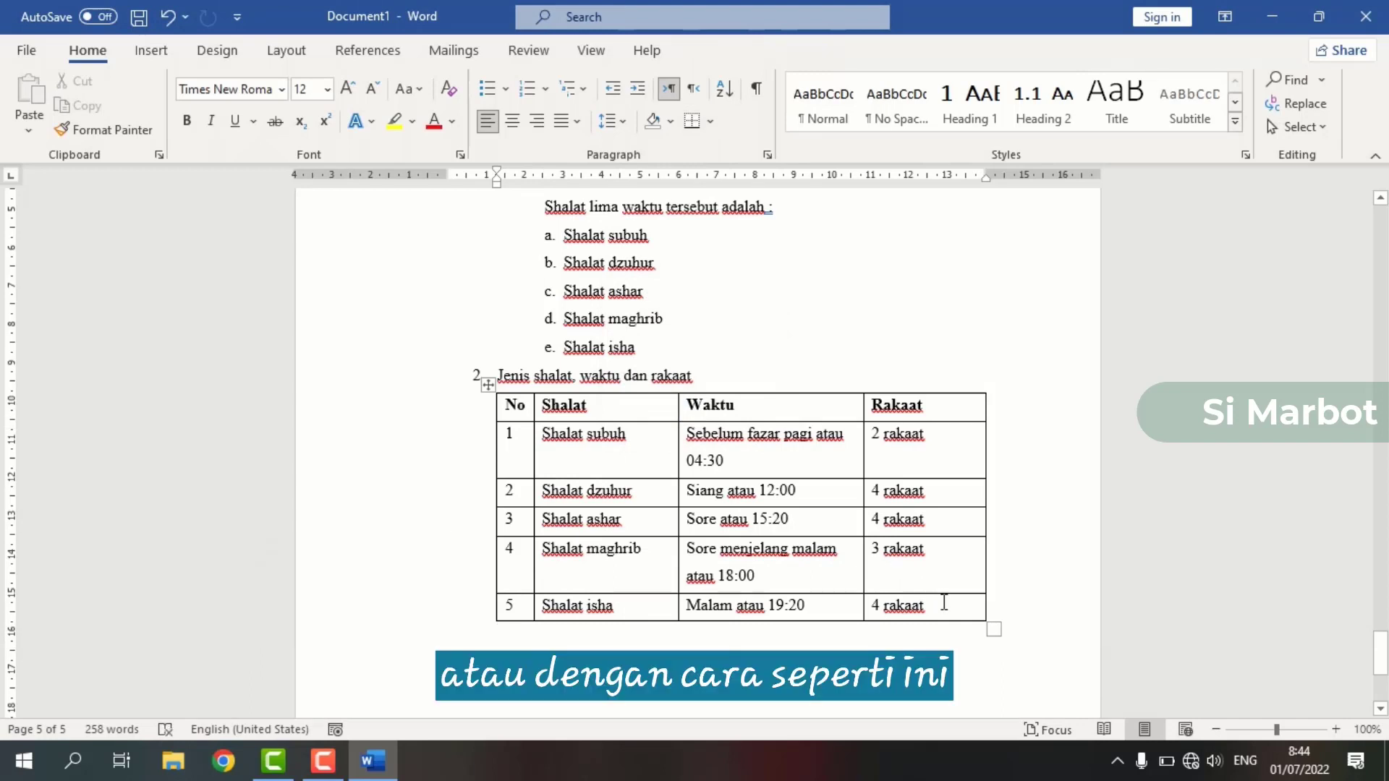
Step: Add another blank last row to the table and remove it with the Delete Cells command, shifting cells left
click(944, 602)
key(Tab)
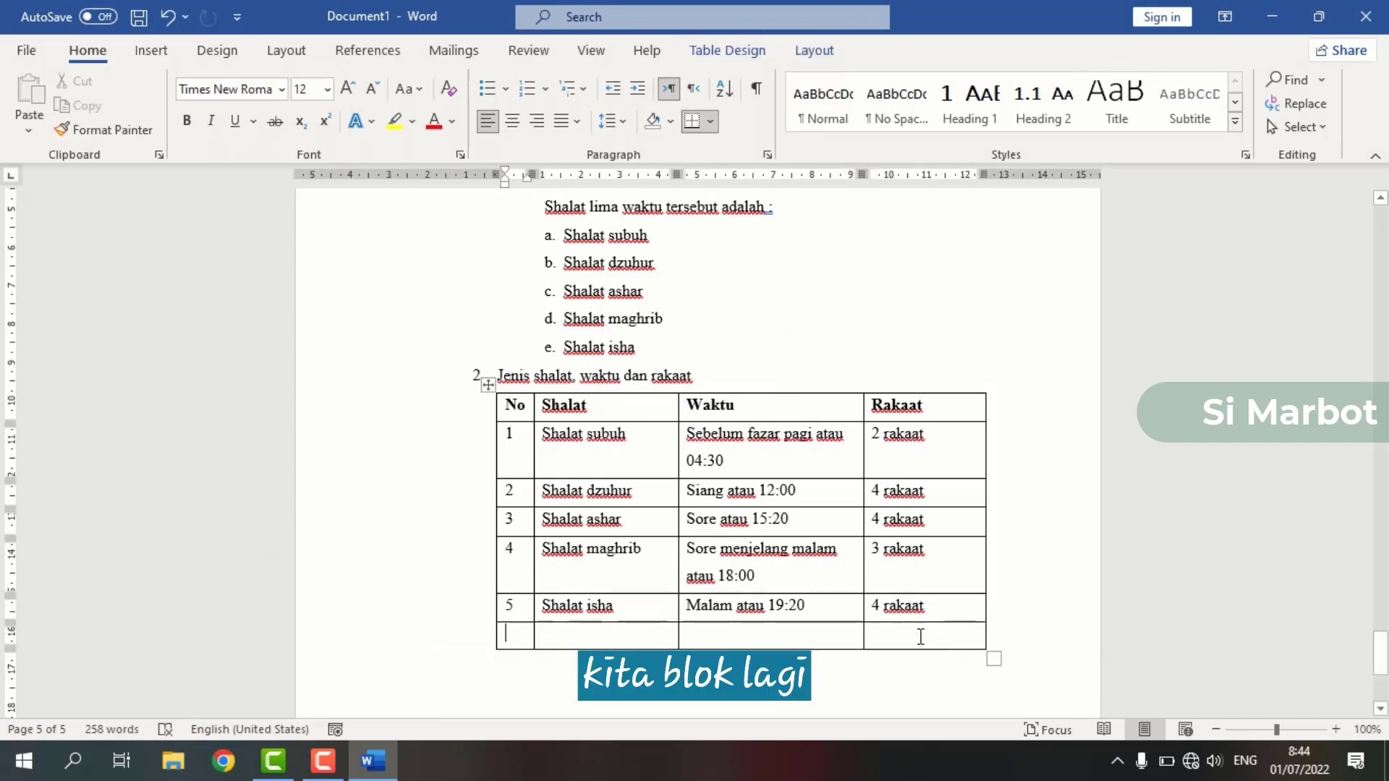
click(921, 636)
drag(920, 636, 526, 636)
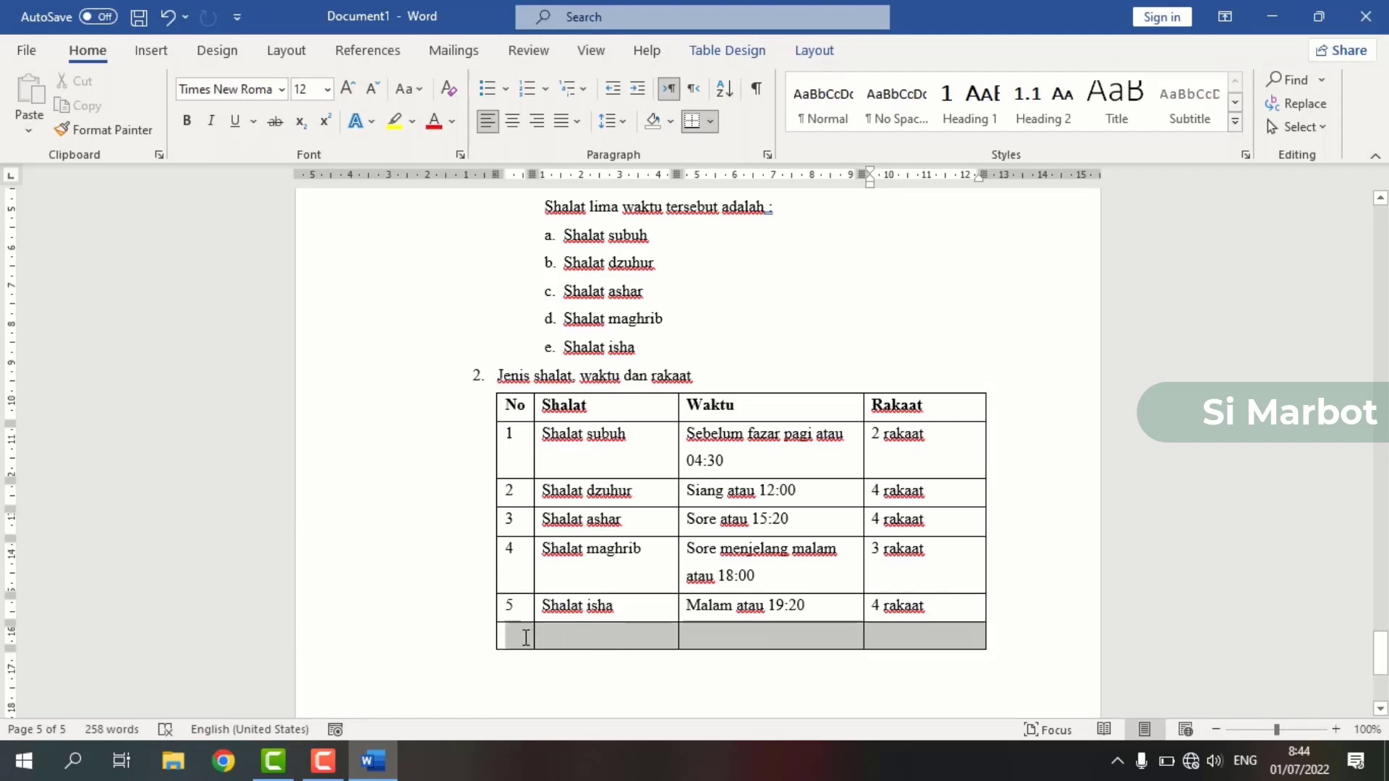
click(814, 52)
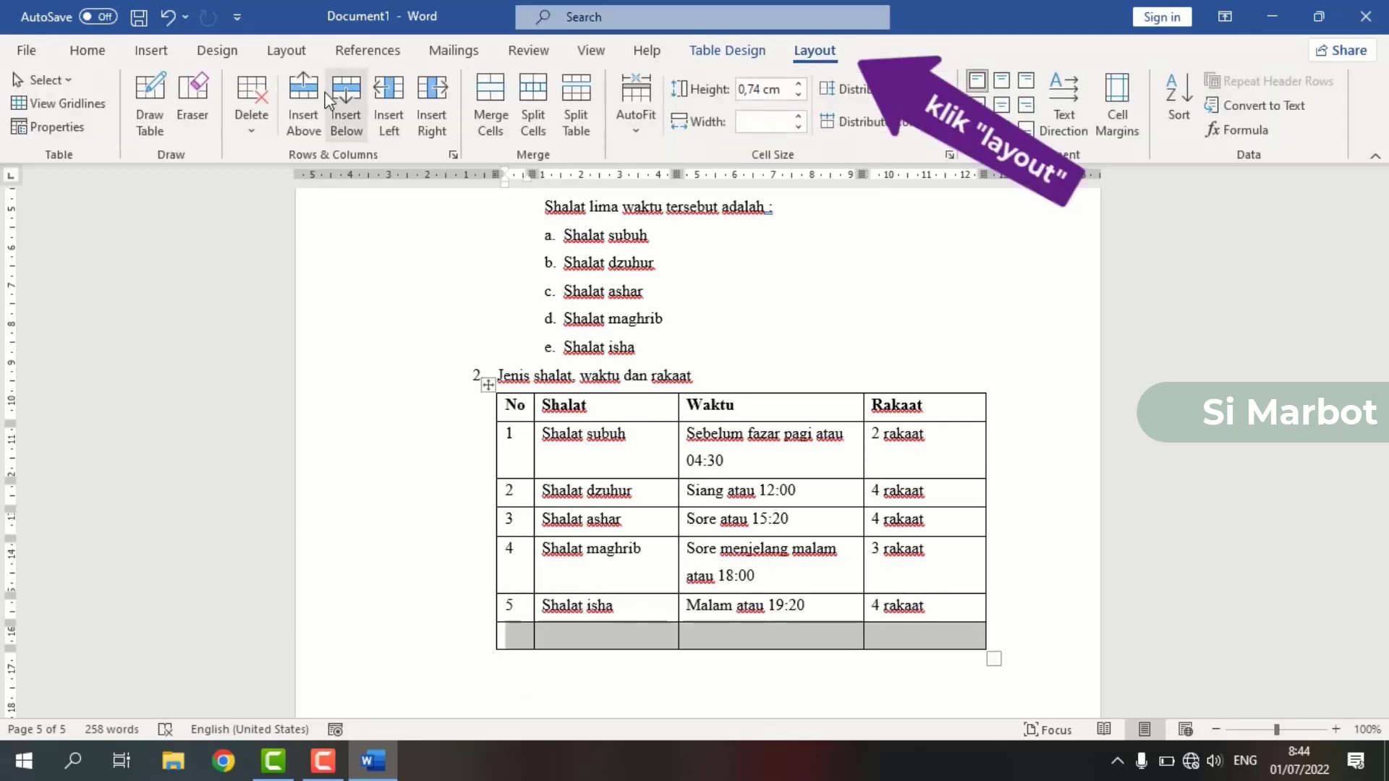
click(243, 92)
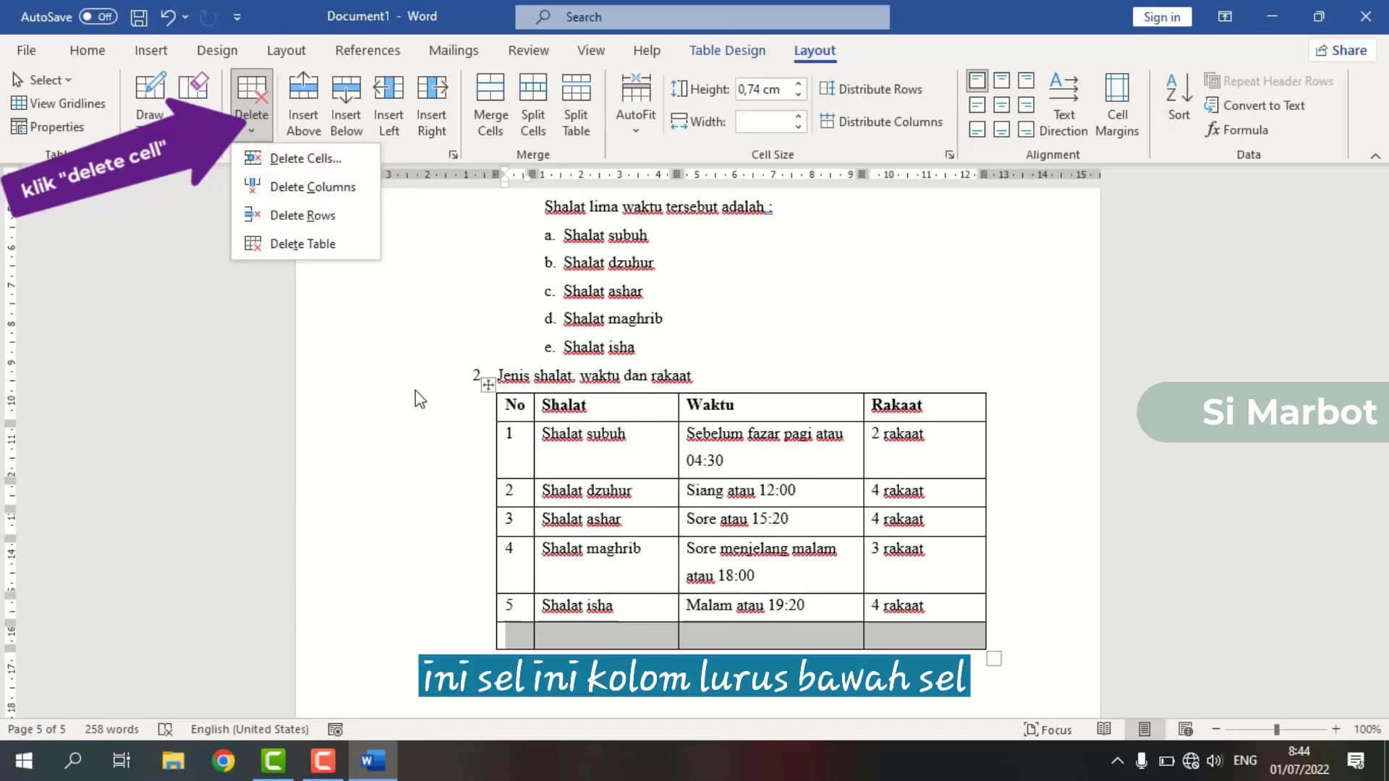
click(337, 167)
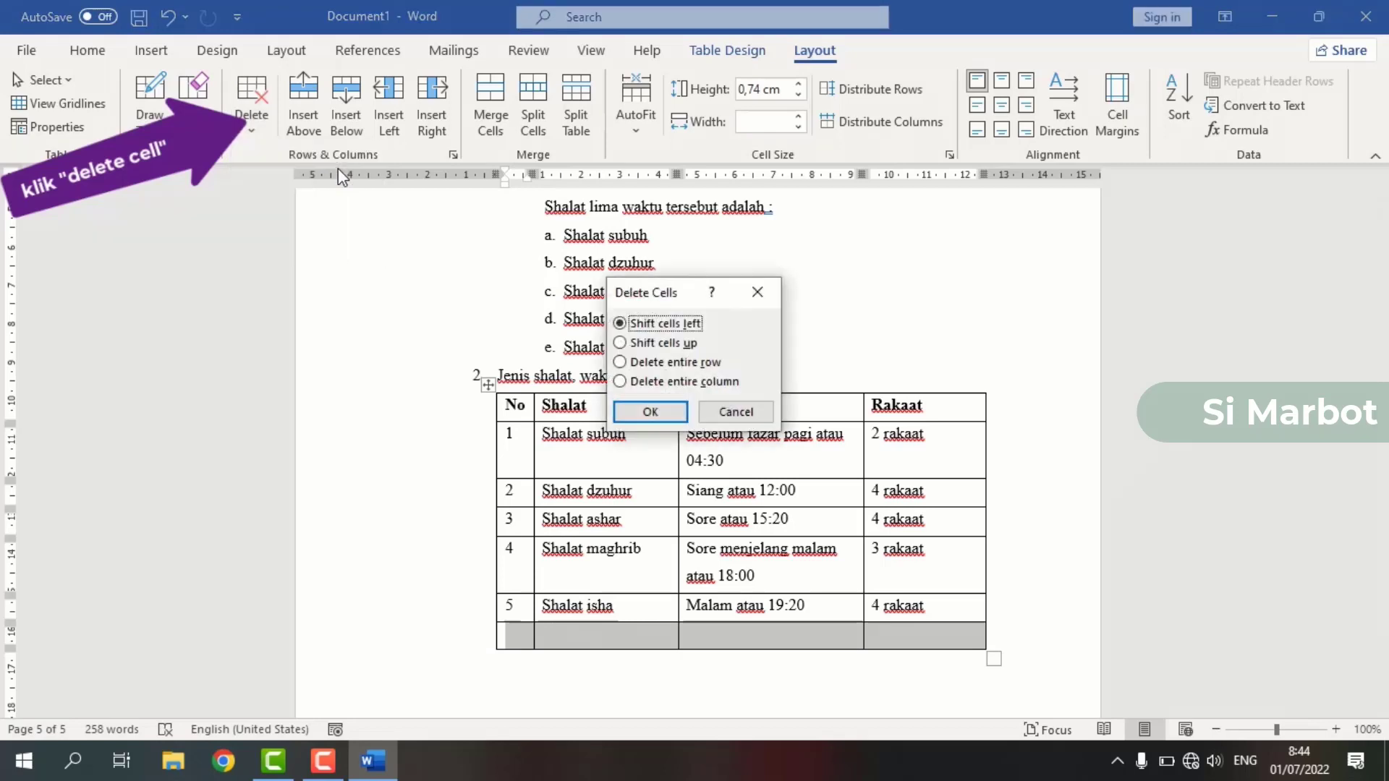
click(629, 411)
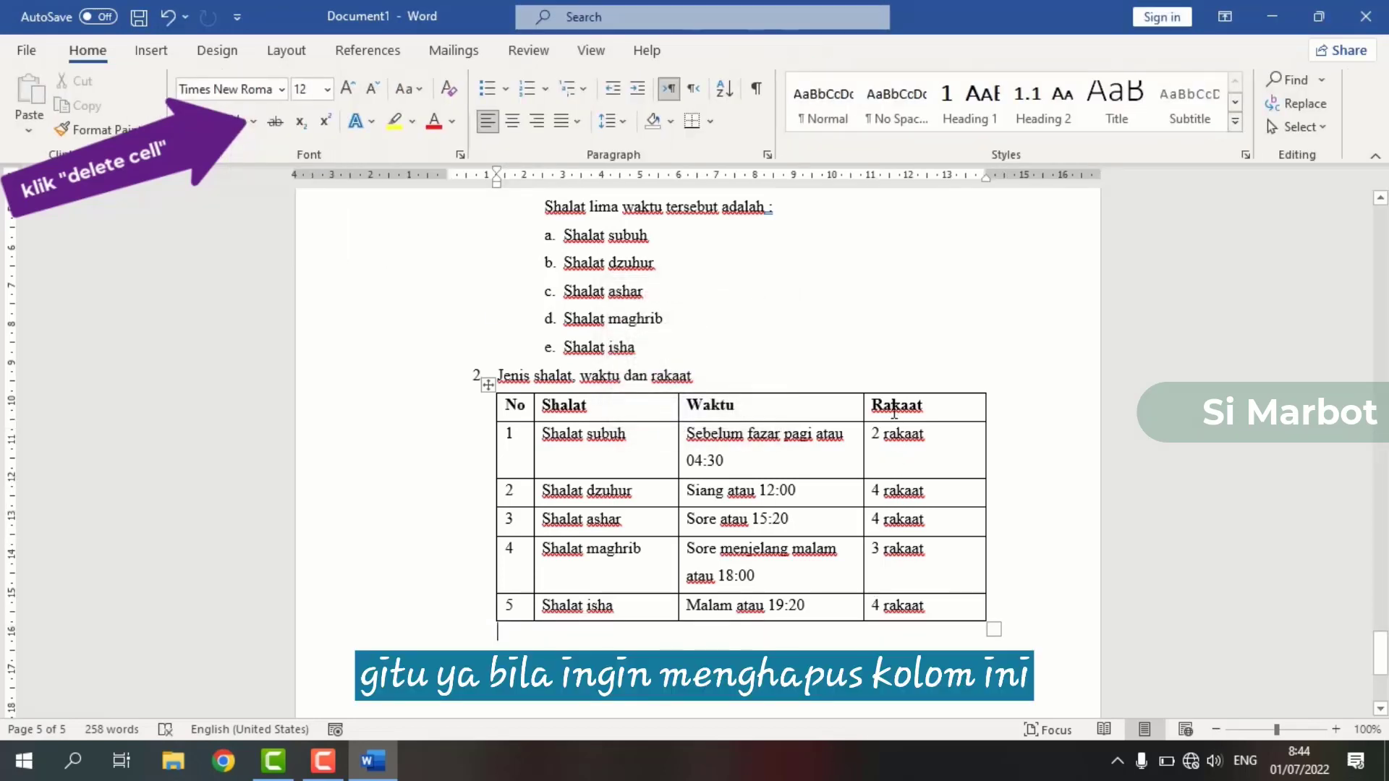
drag(875, 405, 940, 599)
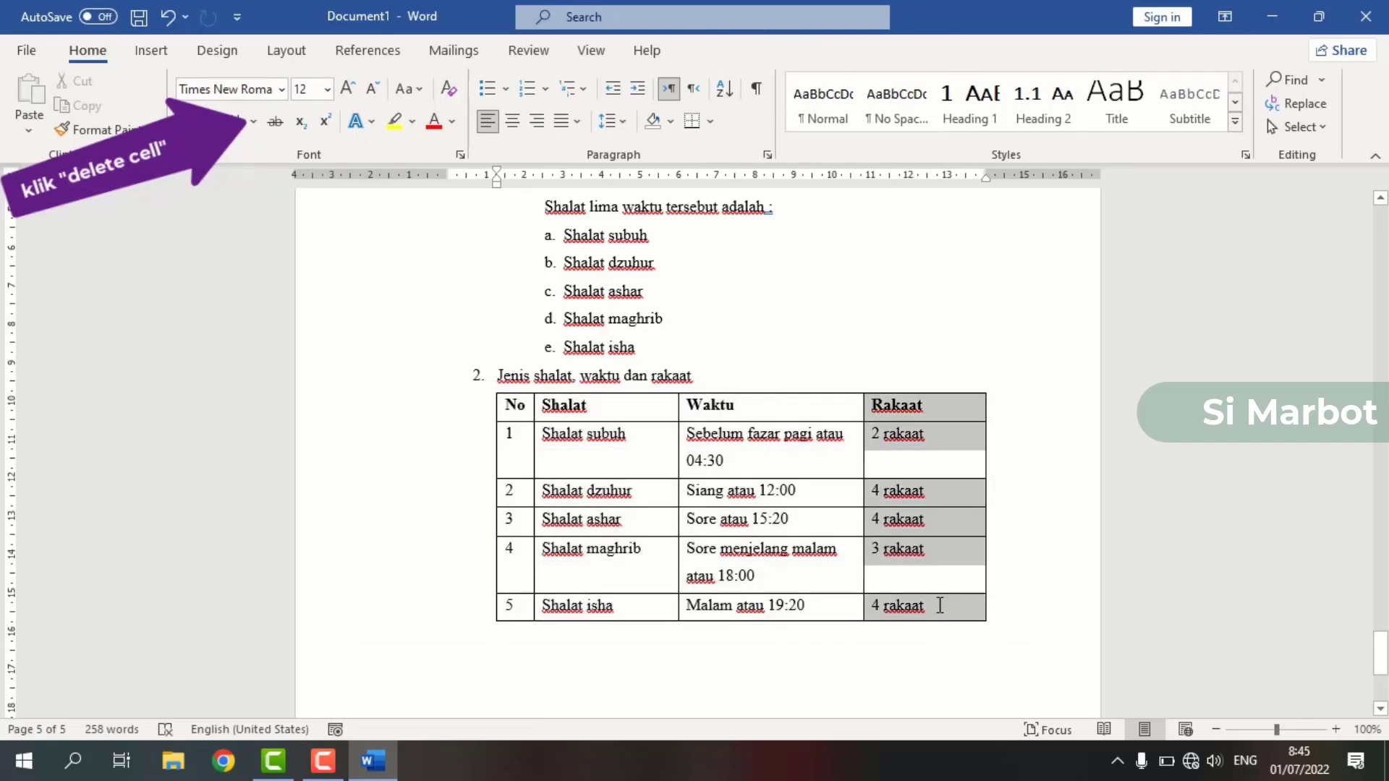
click(803, 52)
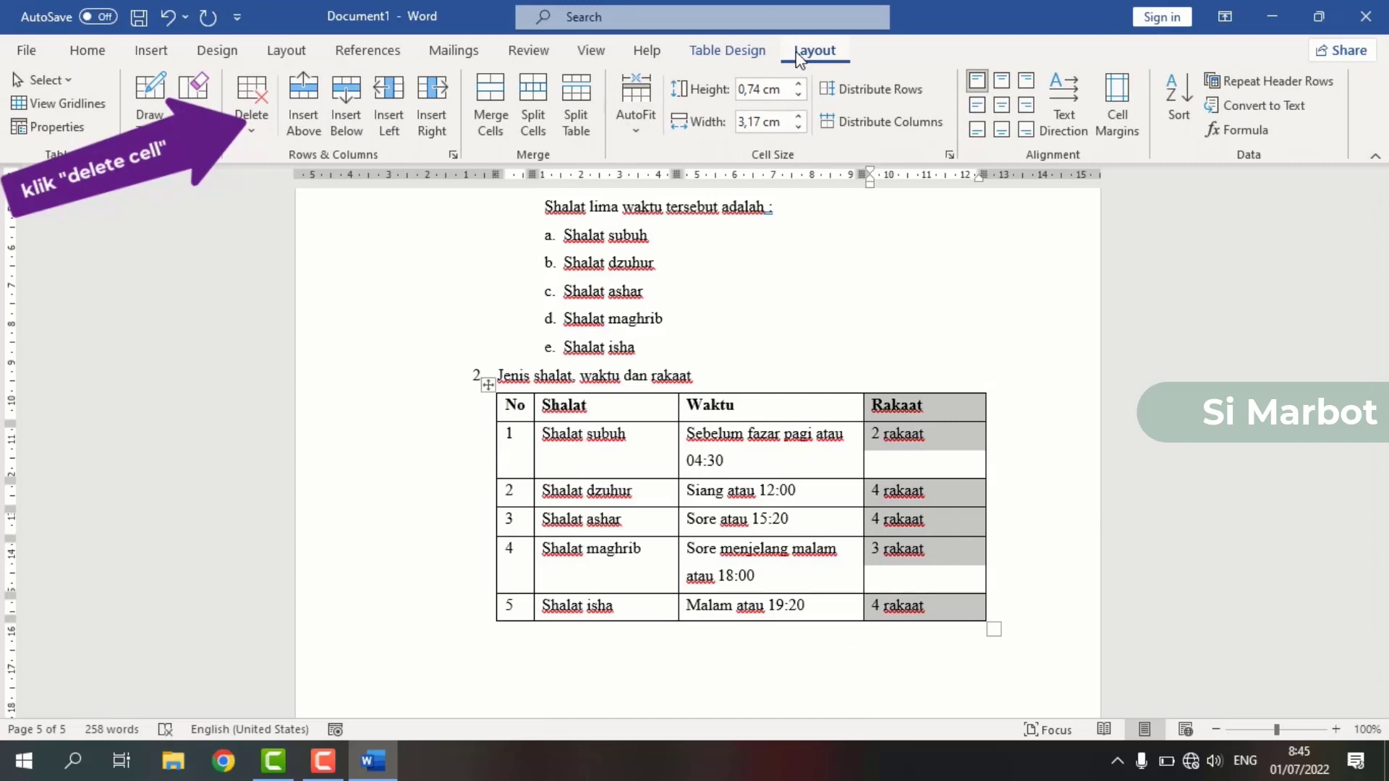
click(266, 135)
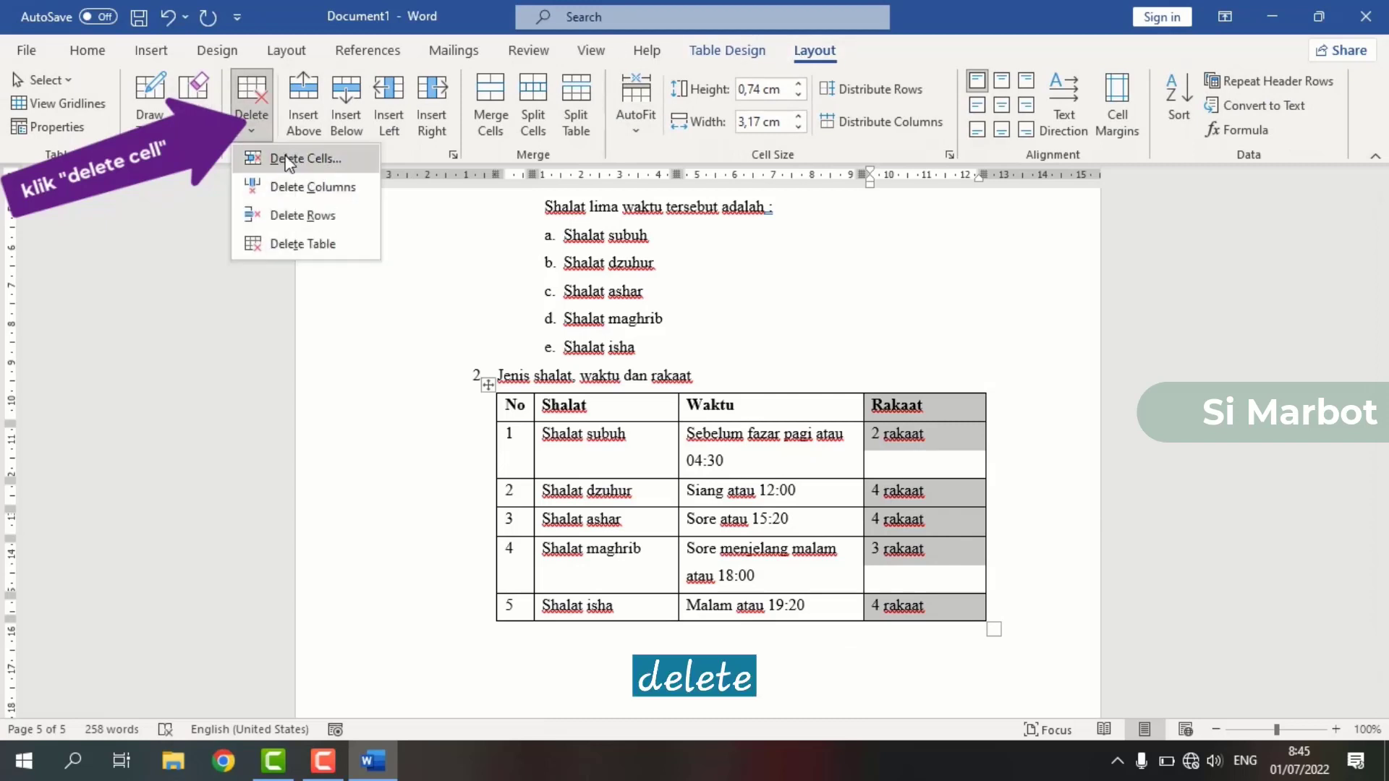
click(293, 159)
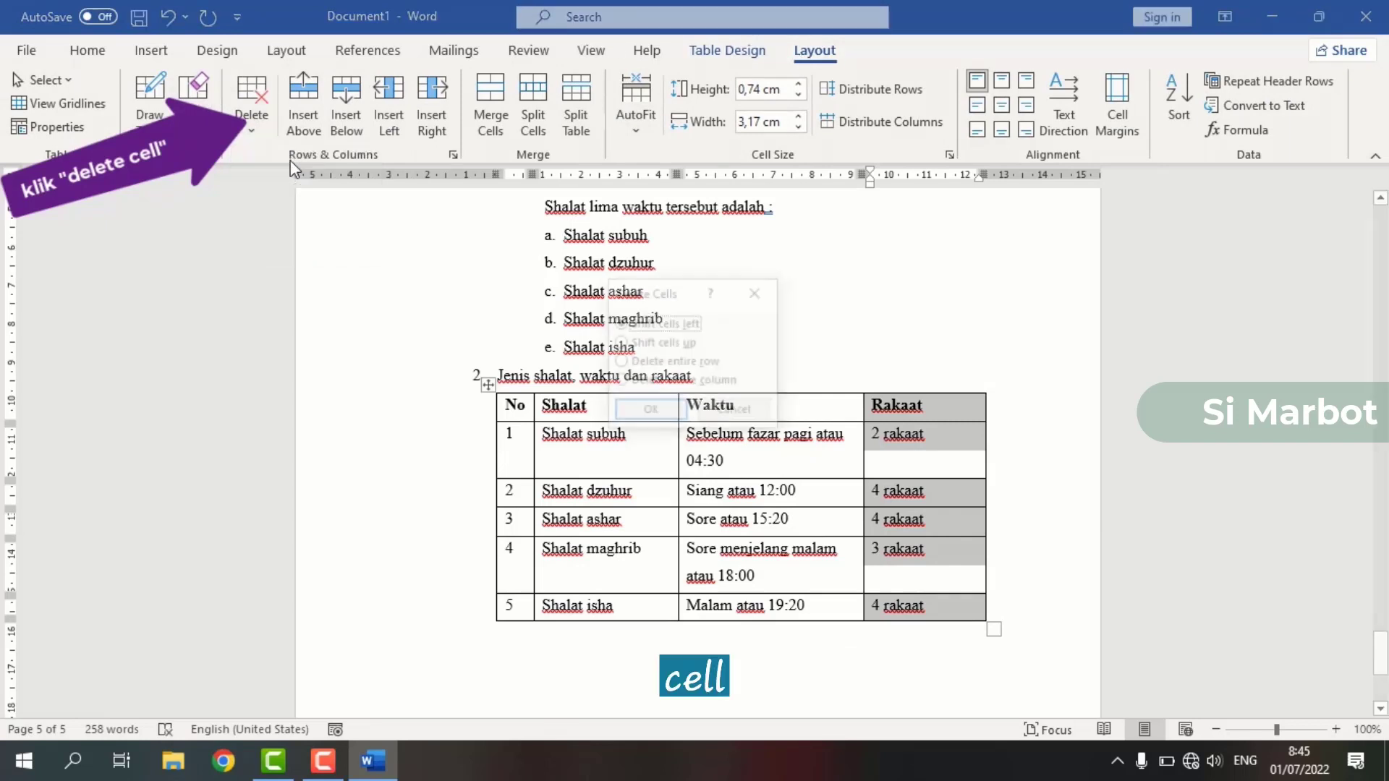
click(745, 410)
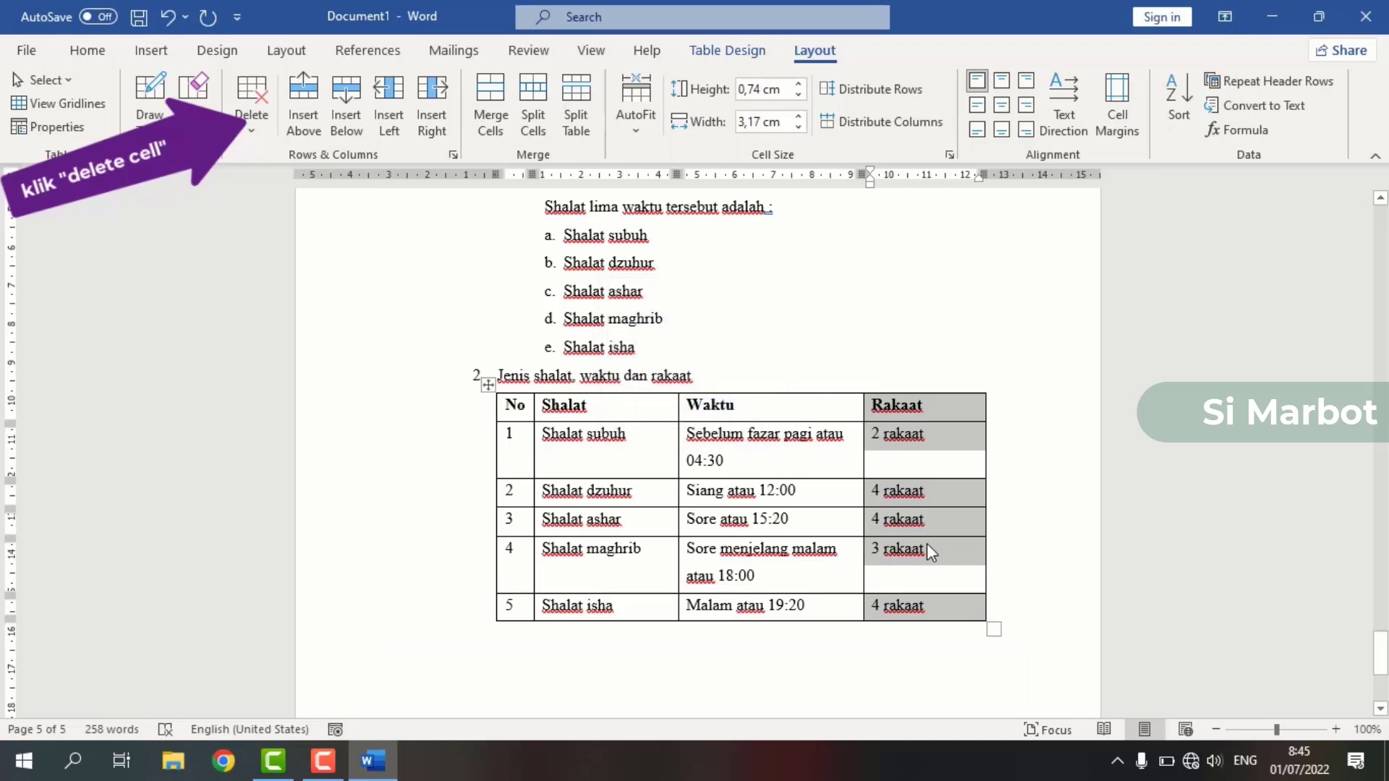
click(943, 612)
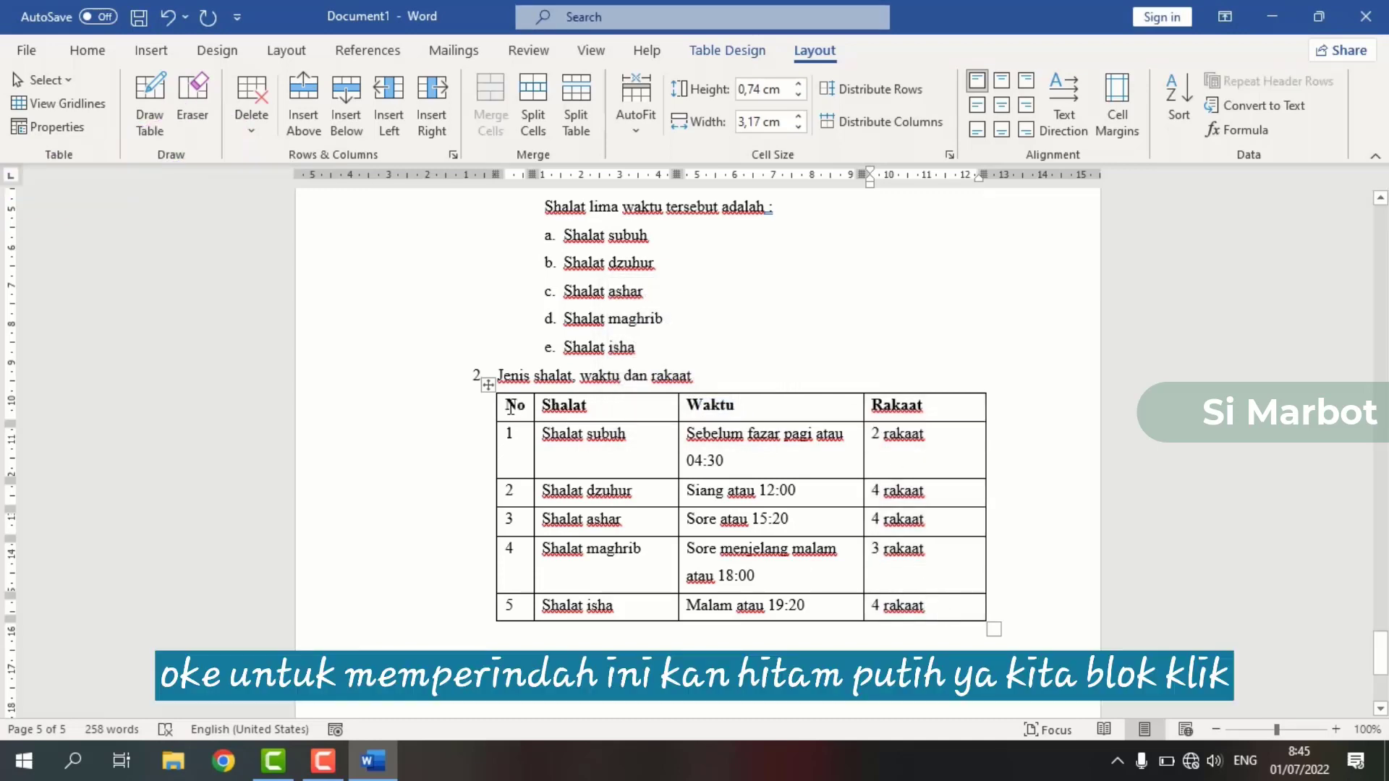
Step: Apply the green grid table style with a solid green header row and first column to the whole prayer table
click(488, 385)
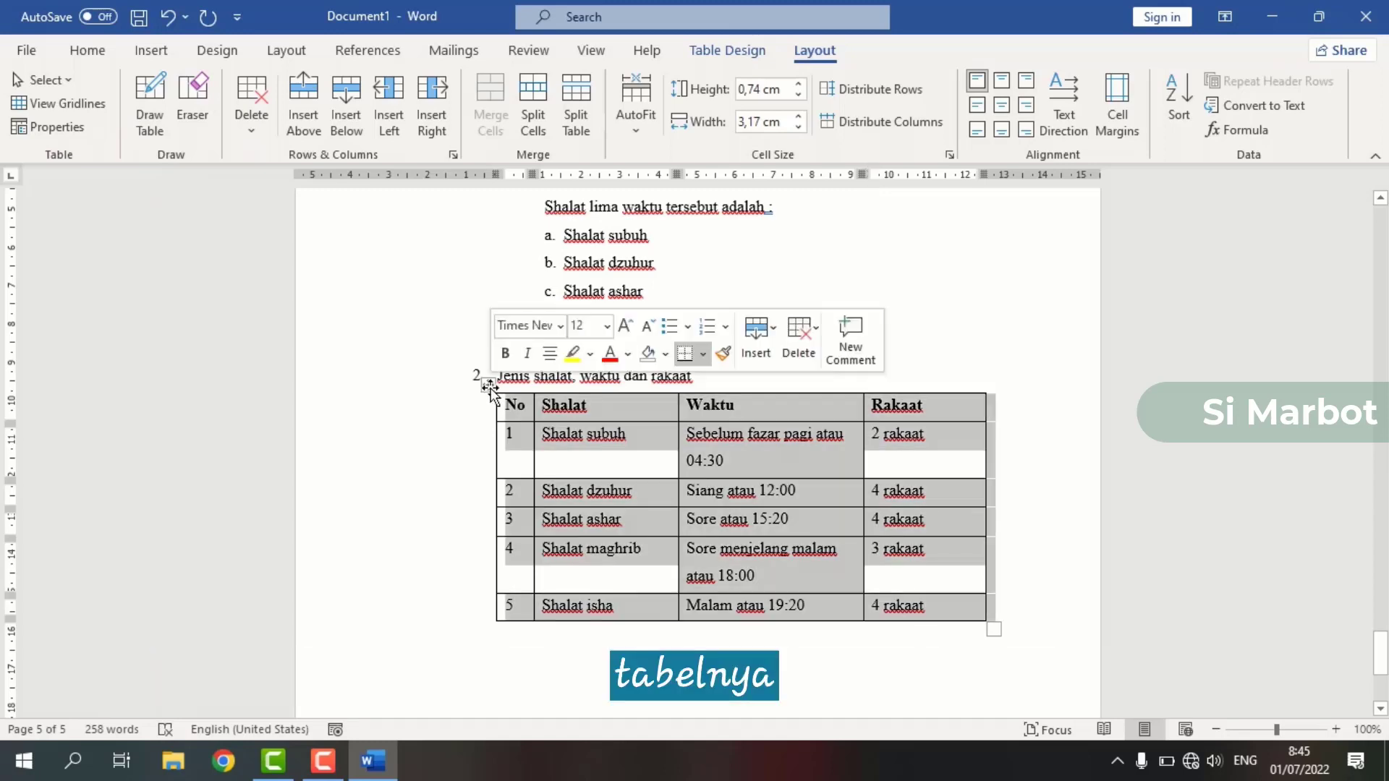
click(753, 62)
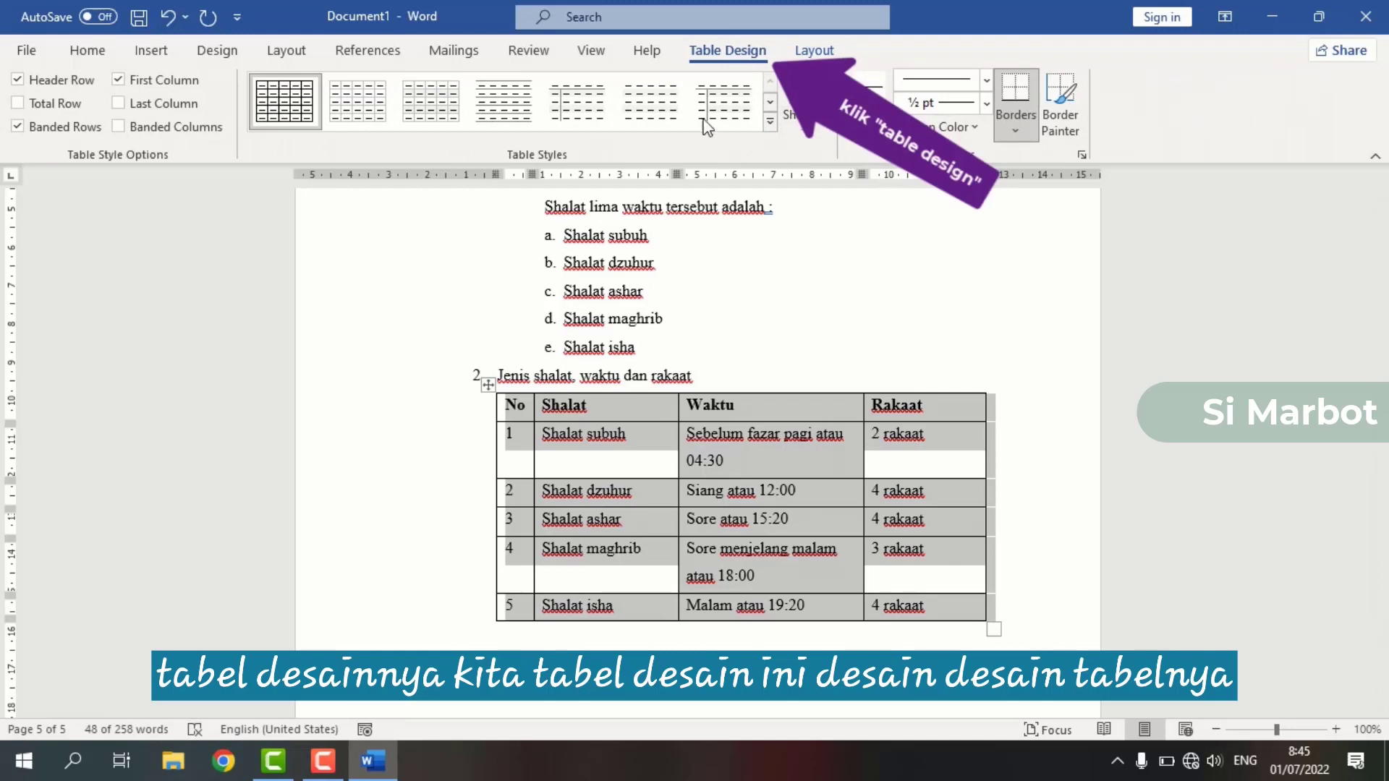
click(771, 123)
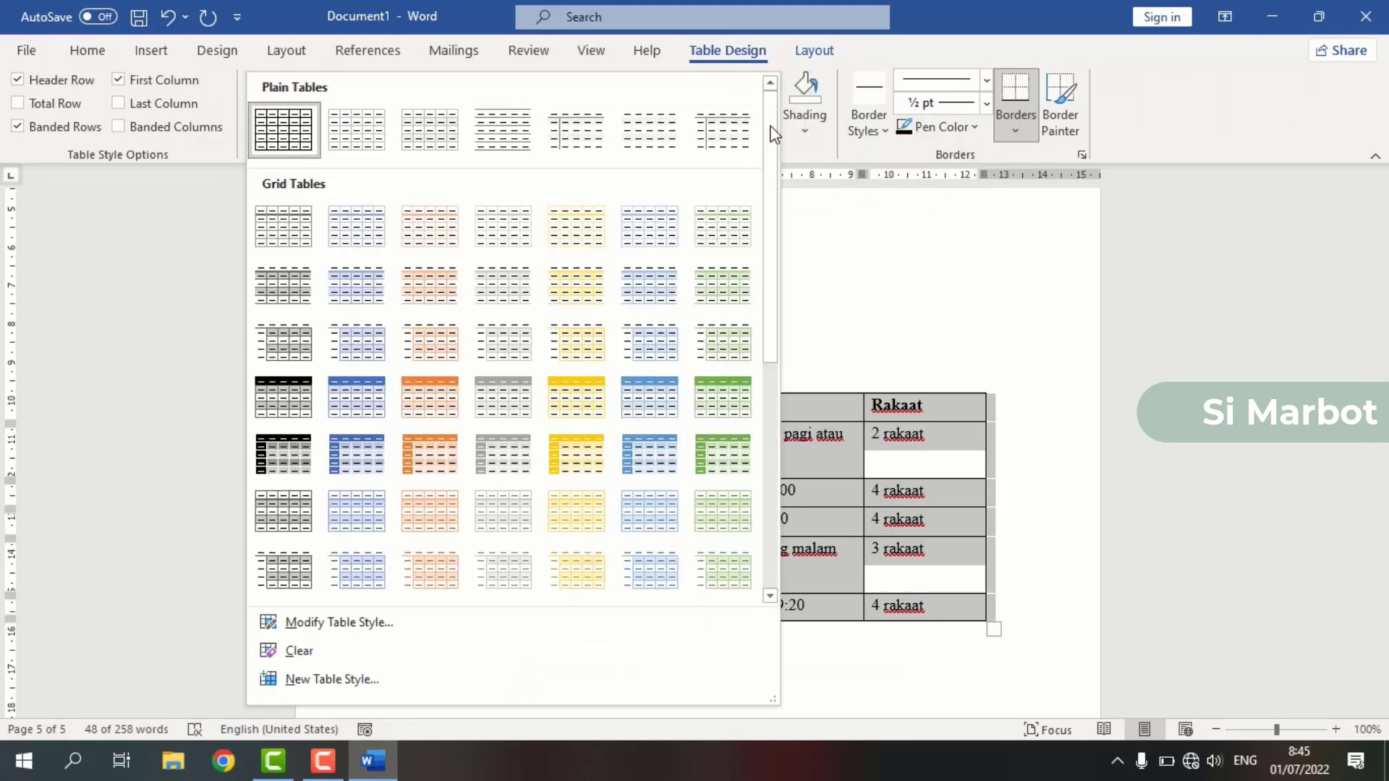
click(724, 447)
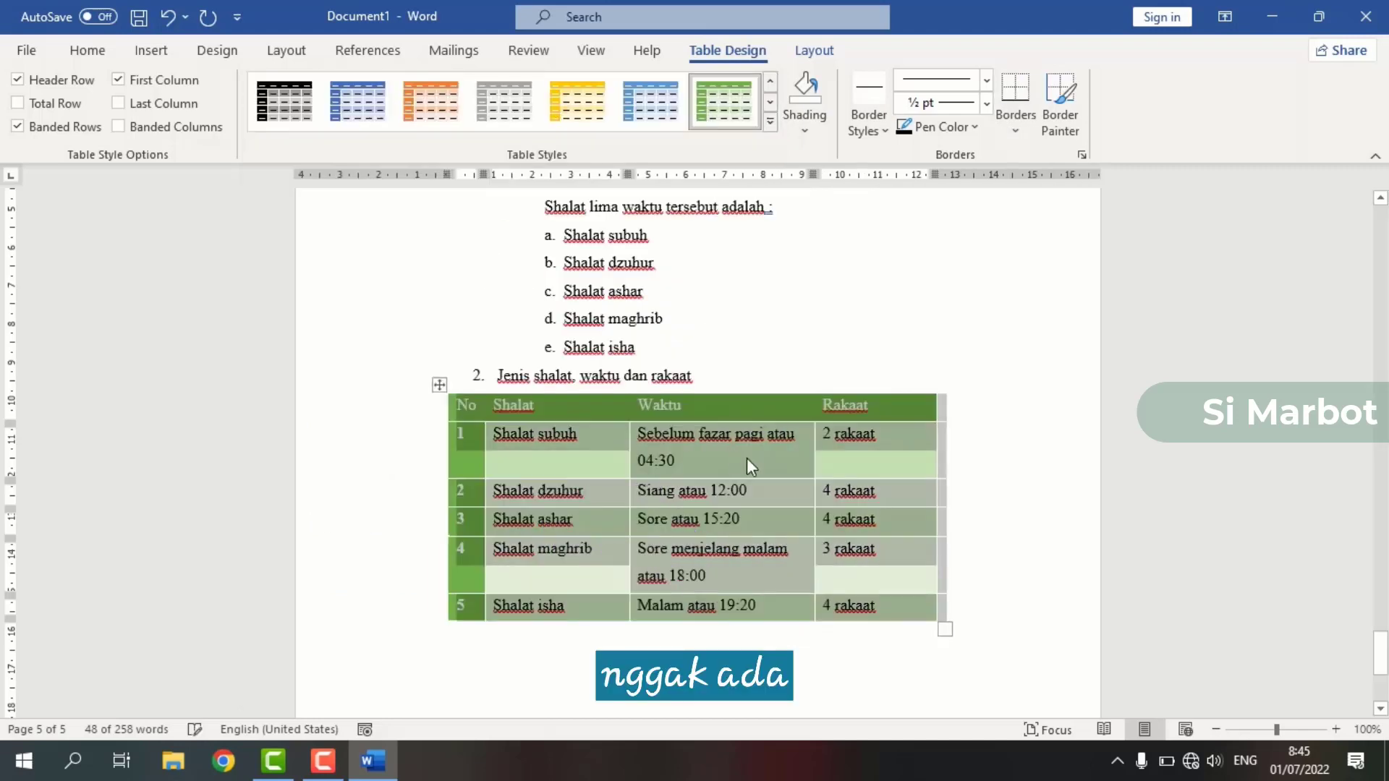
click(746, 458)
scroll(747, 458, down, 3)
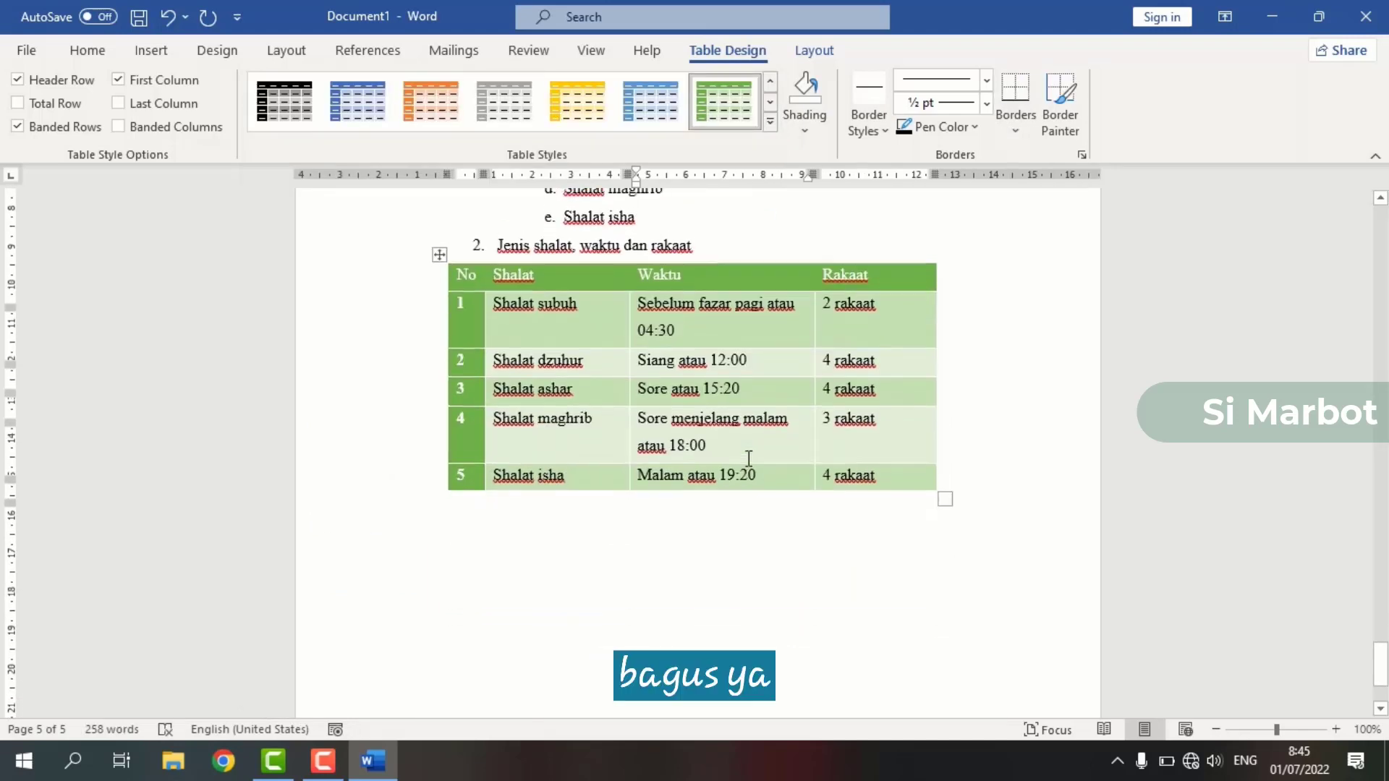
scroll(749, 458, up, 2)
scroll(749, 458, up, 4)
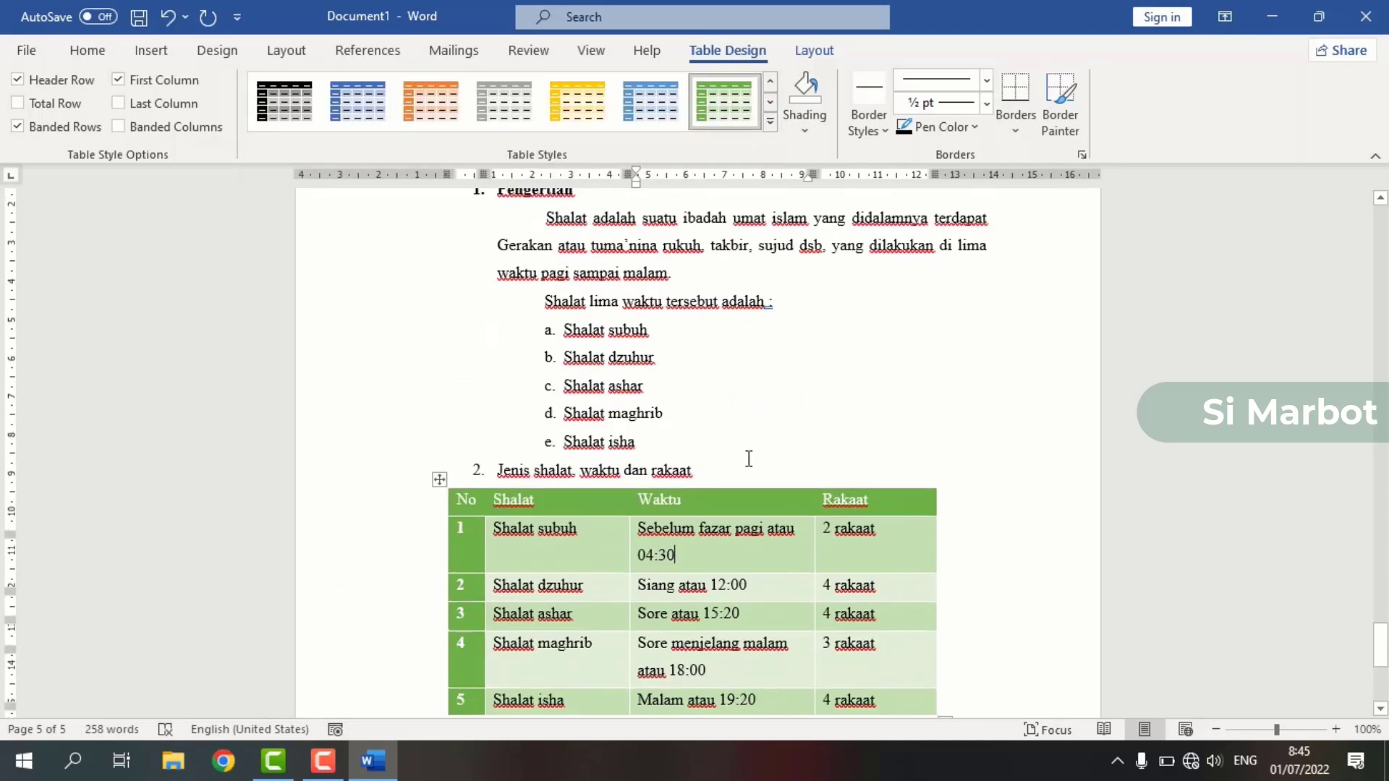
scroll(749, 458, down, 2)
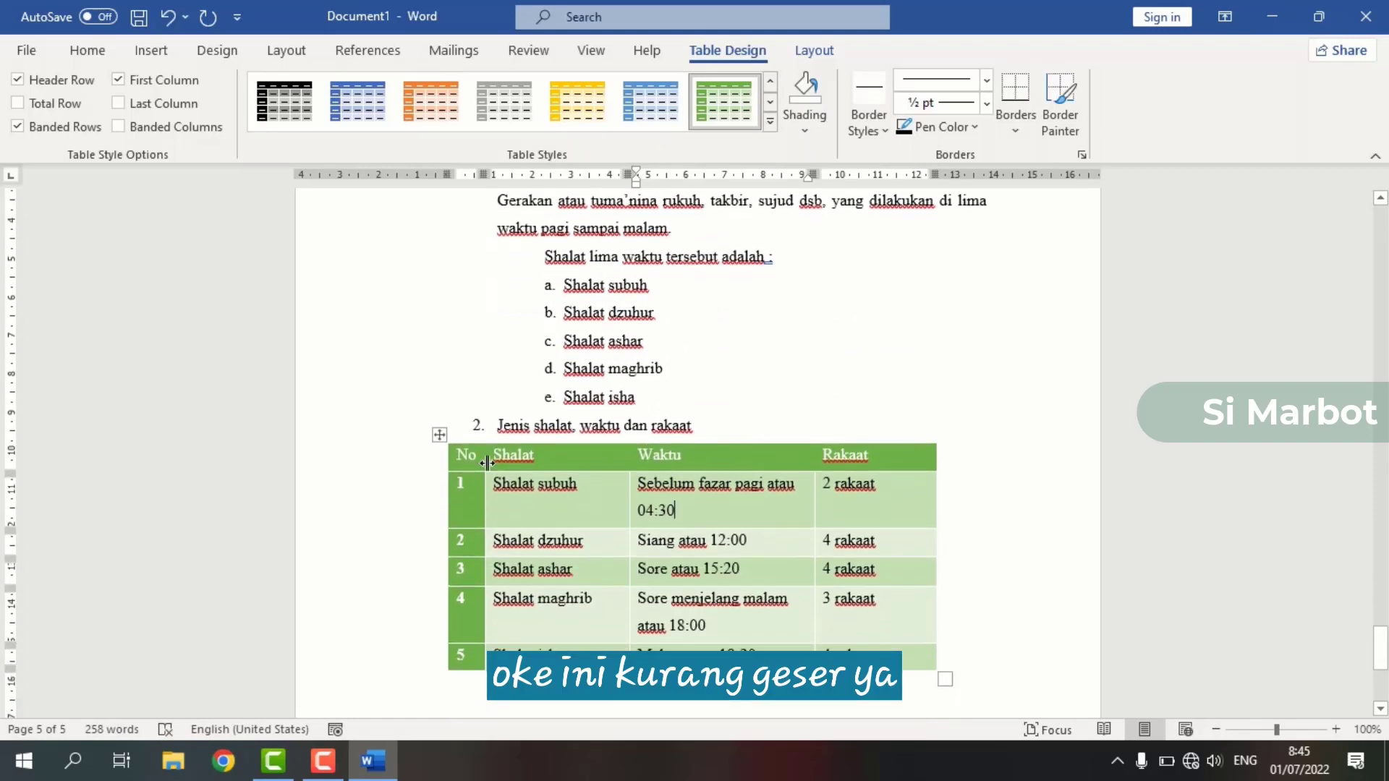
Step: Move the prayer table right so its edge aligns with the text of the heading Jenis shalat, waktu dan rakaat
click(531, 501)
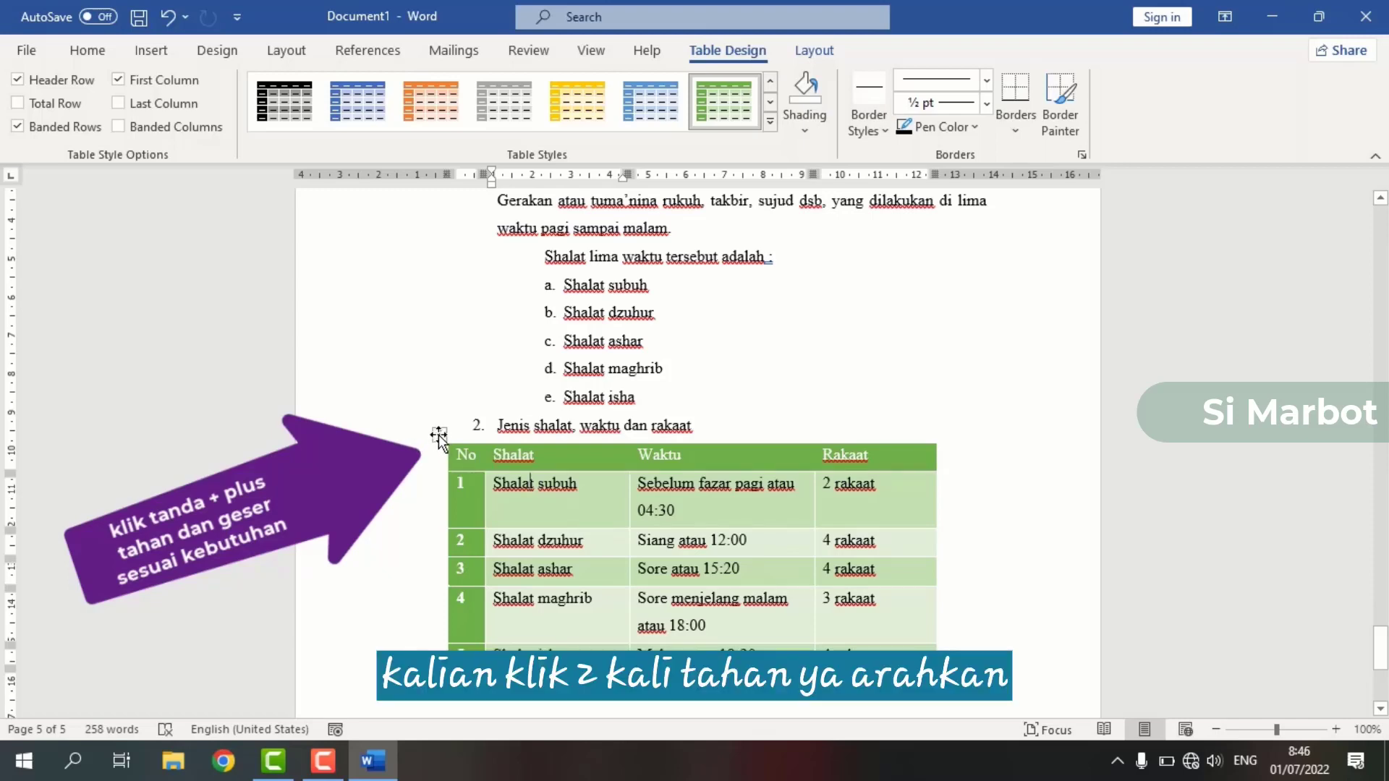
click(438, 435)
drag(438, 436, 485, 453)
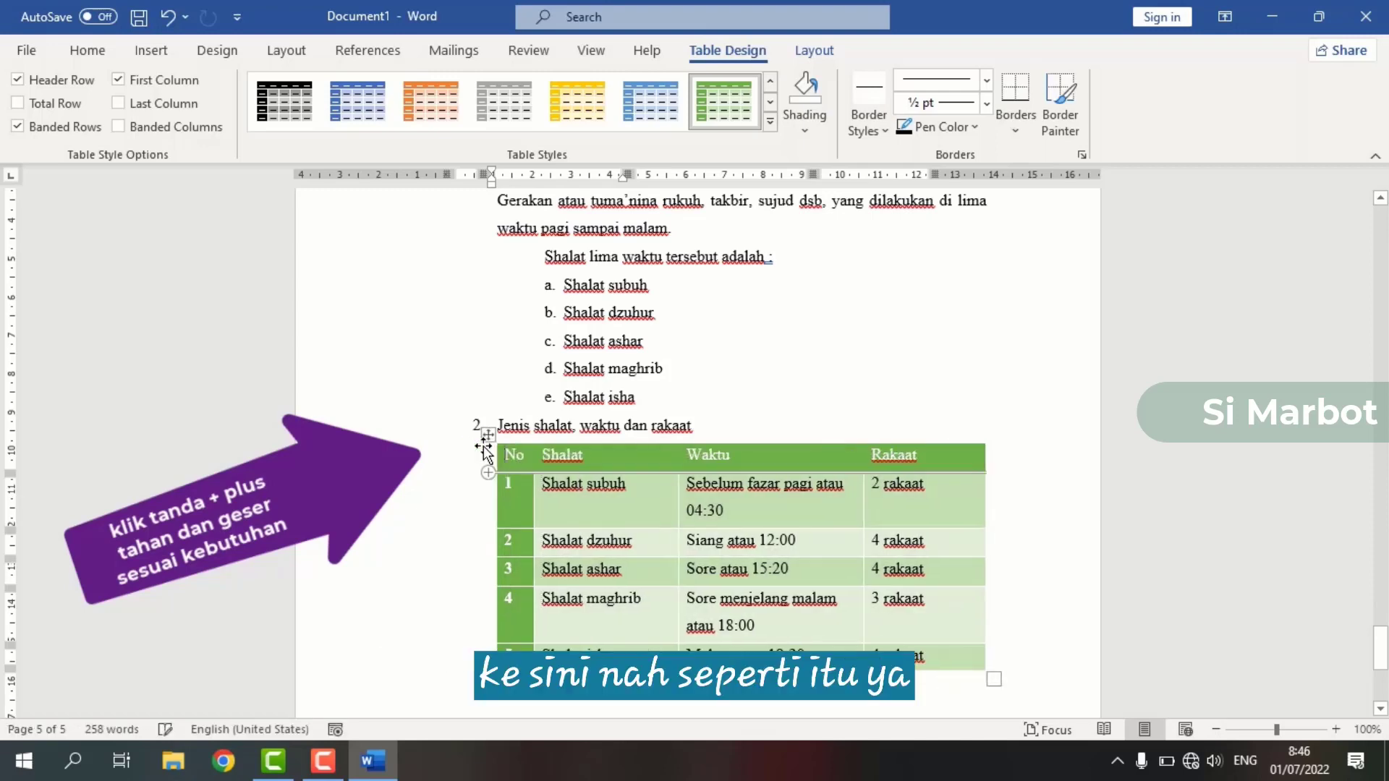
click(614, 501)
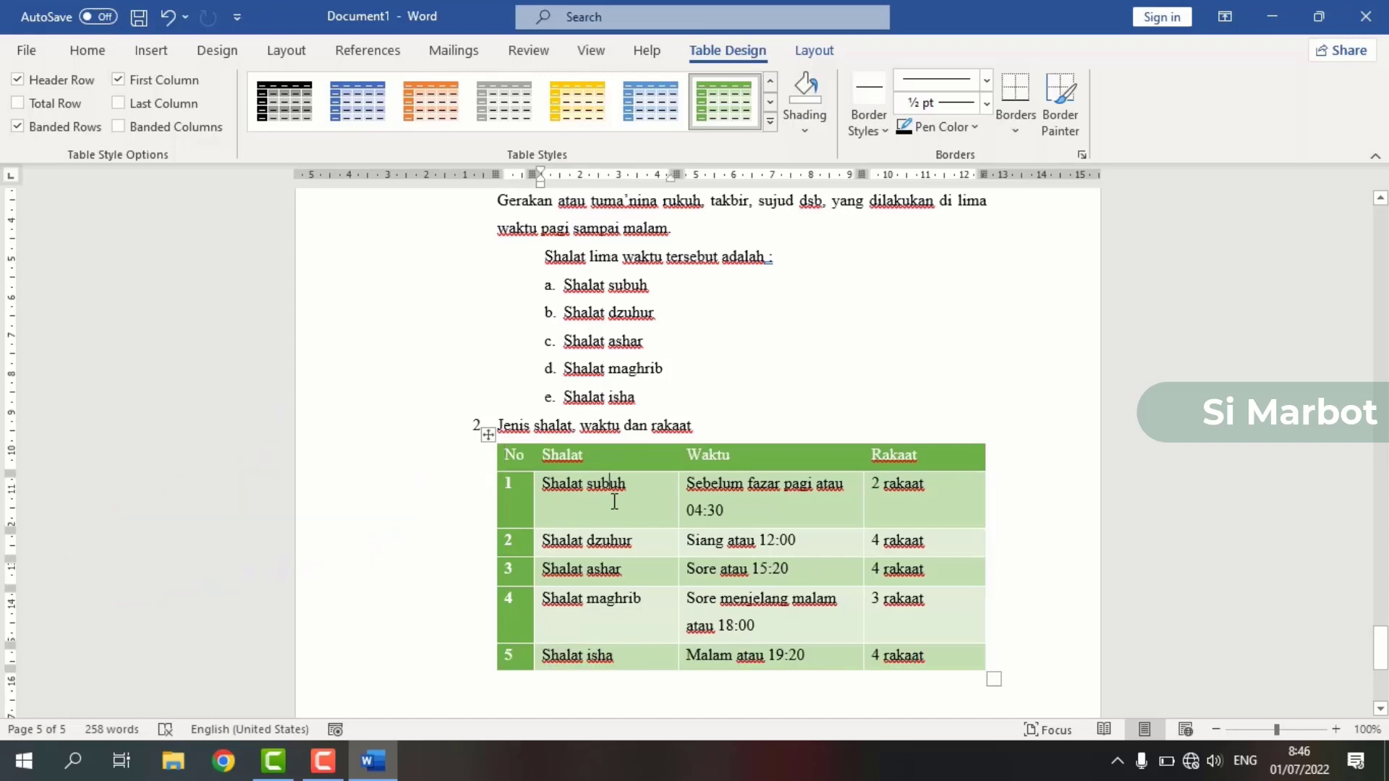
Step: Review the whole paper, from the MAKALAH cover through DAFTAR ISI and both chapters to the prayer table
scroll(614, 501, down, 3)
scroll(614, 501, up, 3)
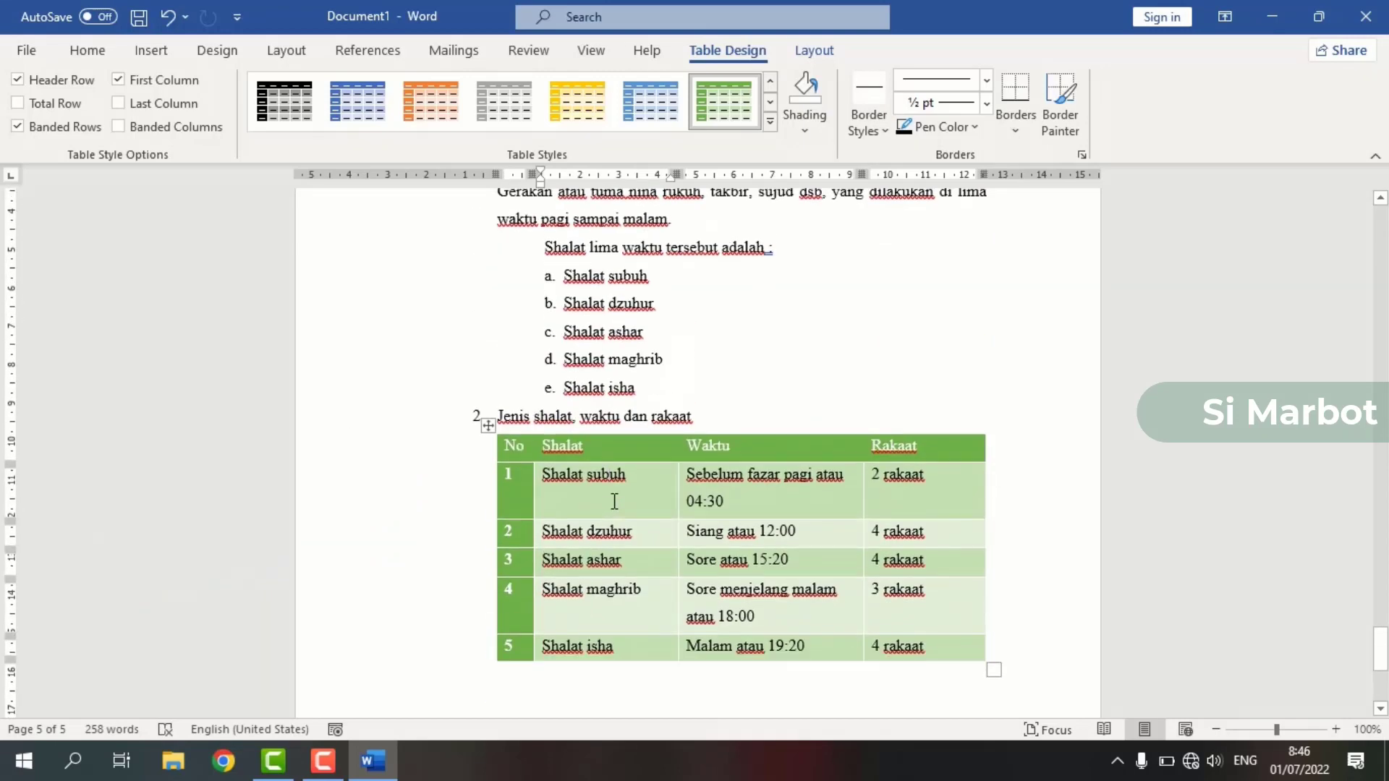
scroll(614, 502, down, 3)
scroll(614, 501, up, 2)
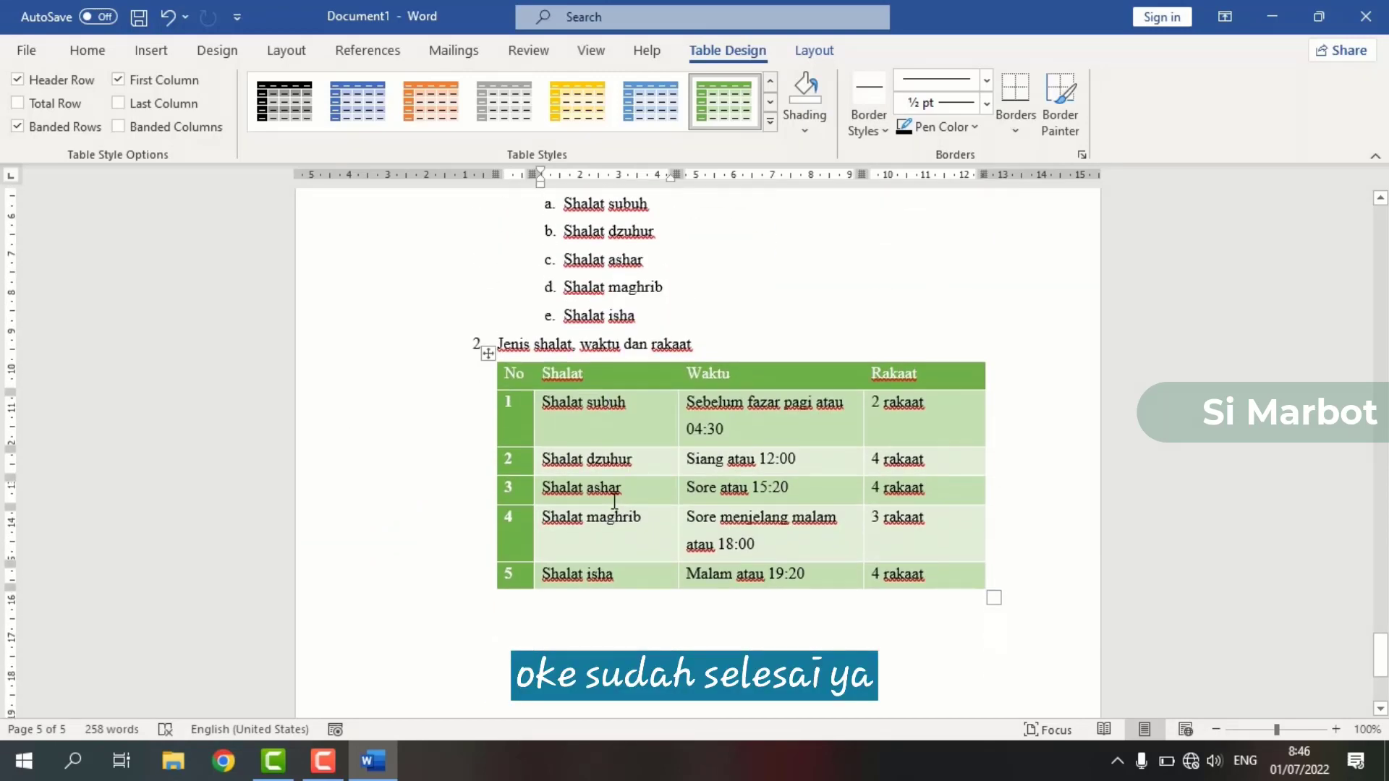
scroll(615, 501, up, 4)
scroll(614, 502, up, 10)
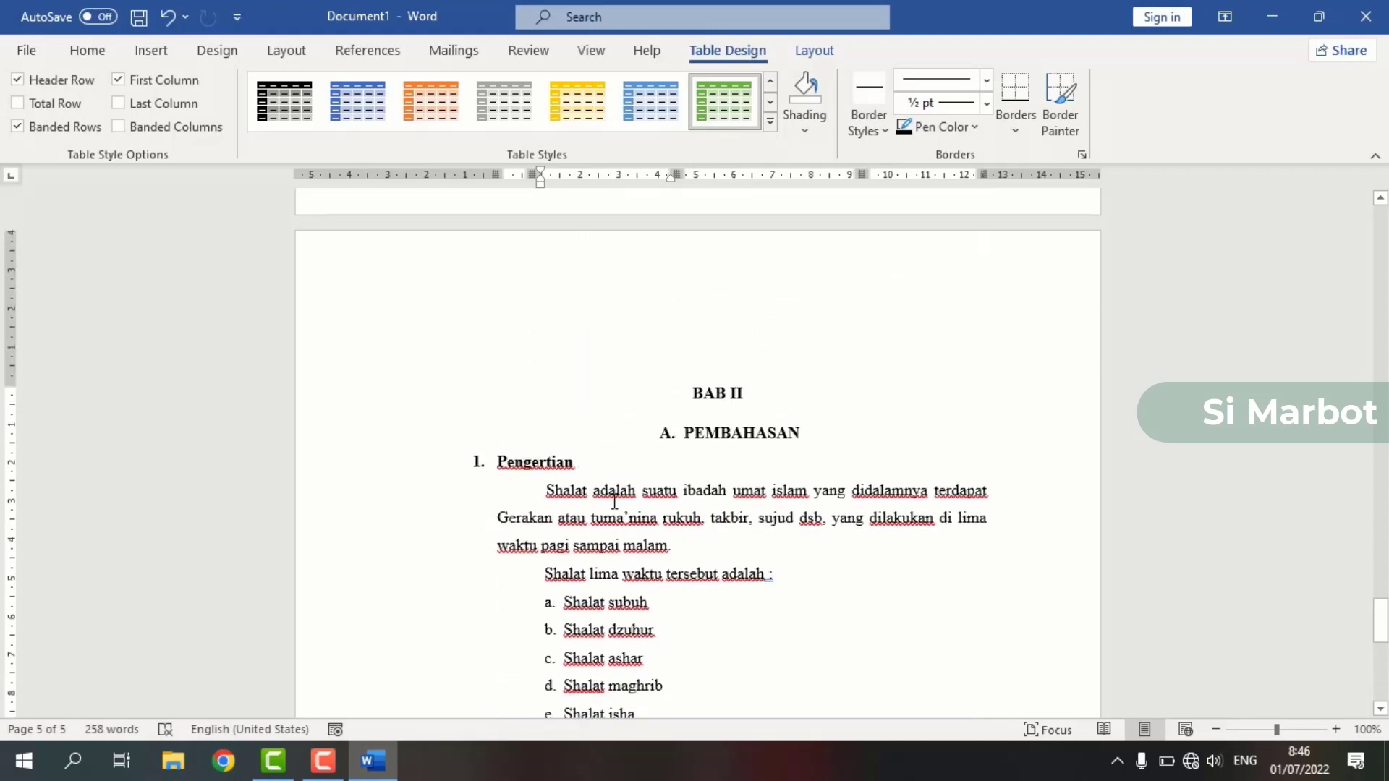
scroll(614, 502, up, 15)
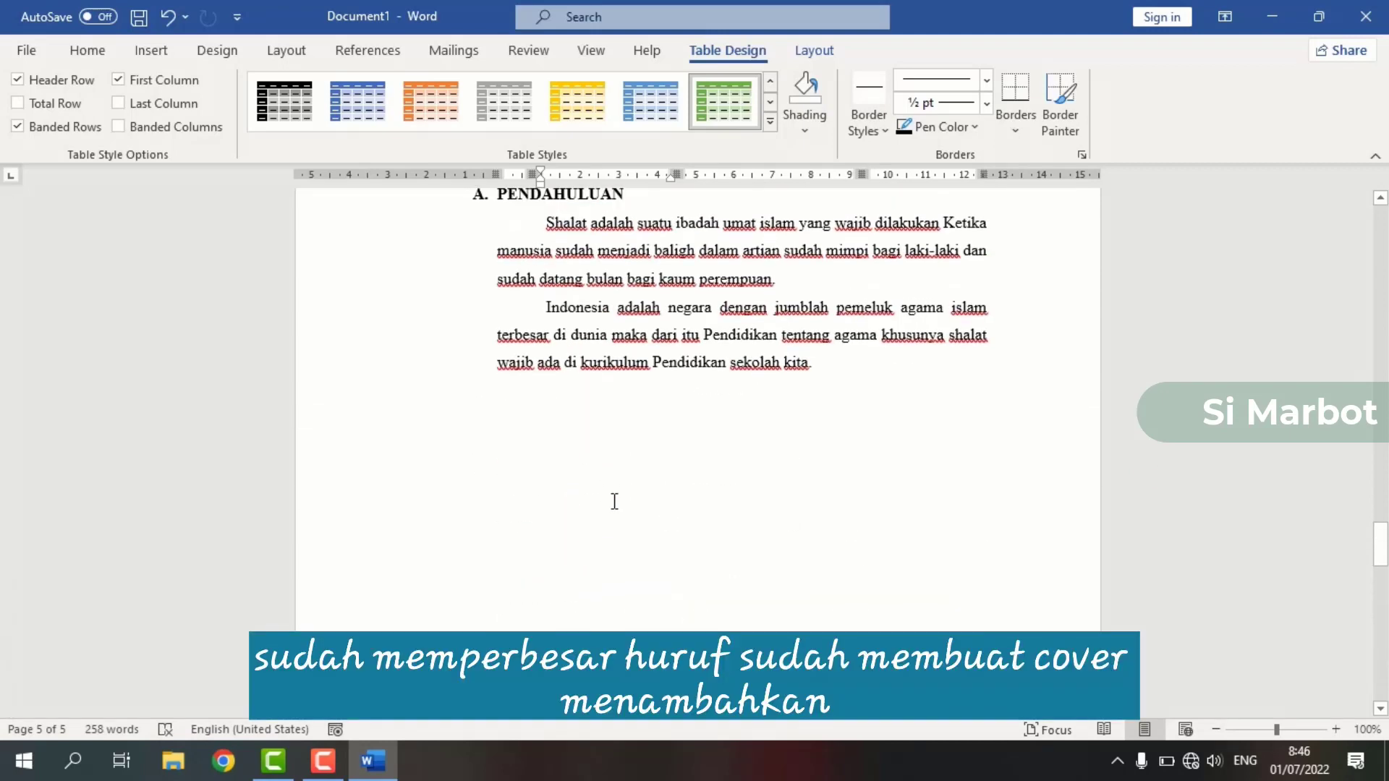
scroll(614, 502, up, 10)
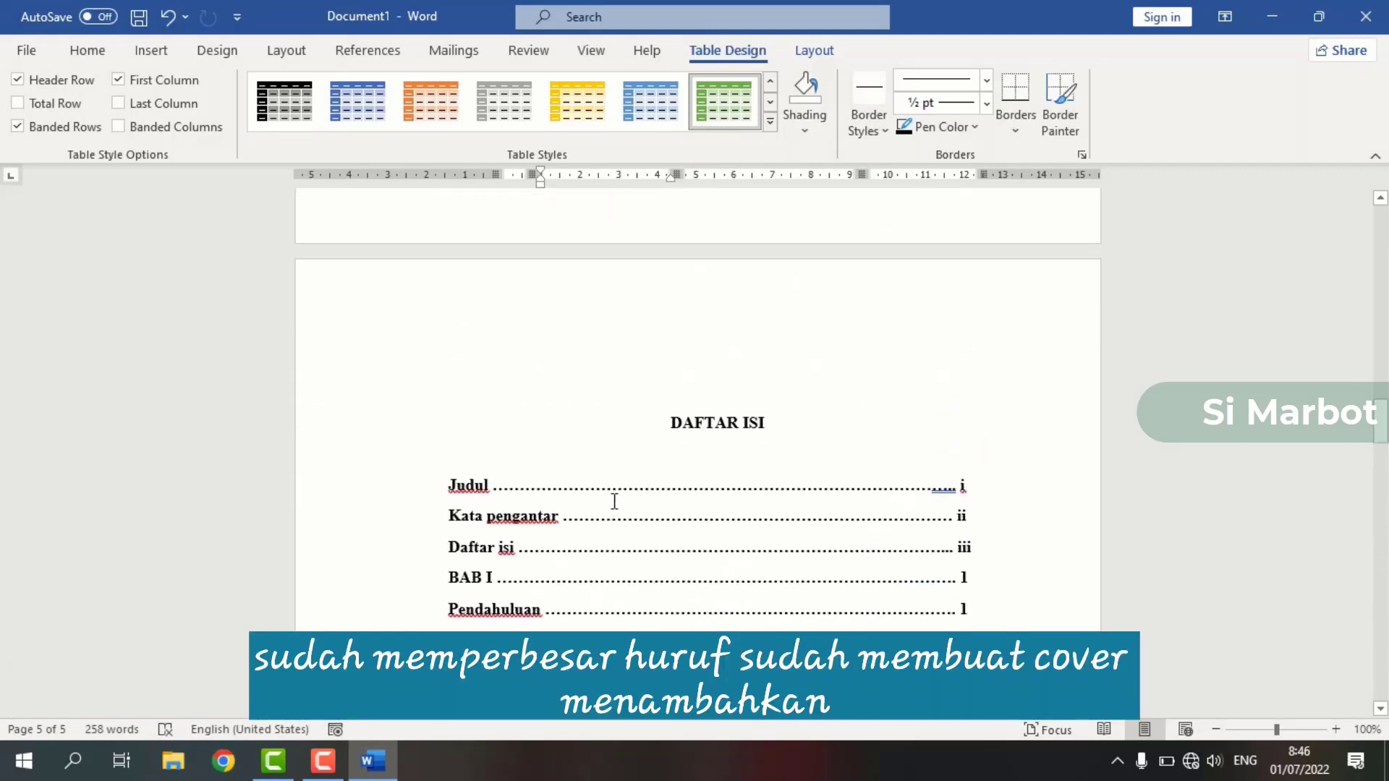
scroll(614, 501, up, 15)
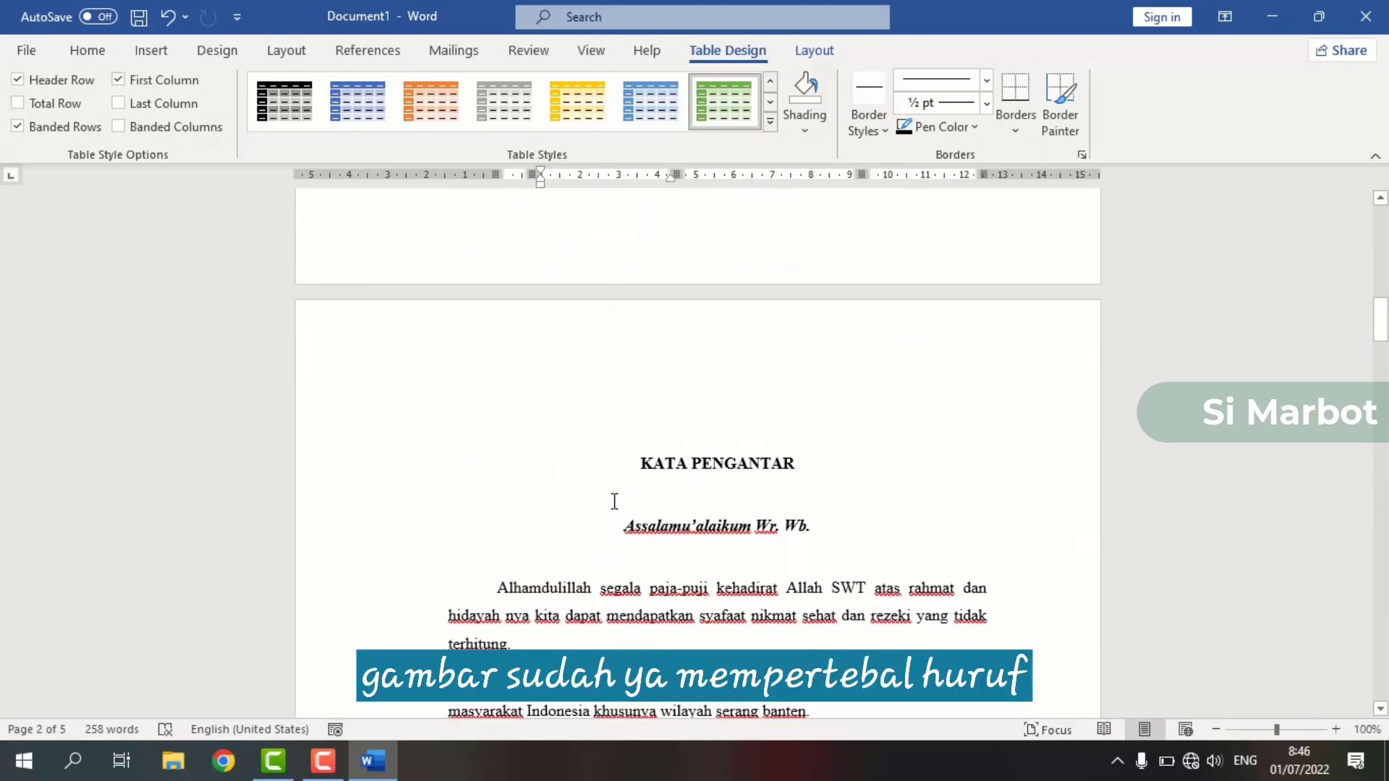
scroll(613, 505, up, 4)
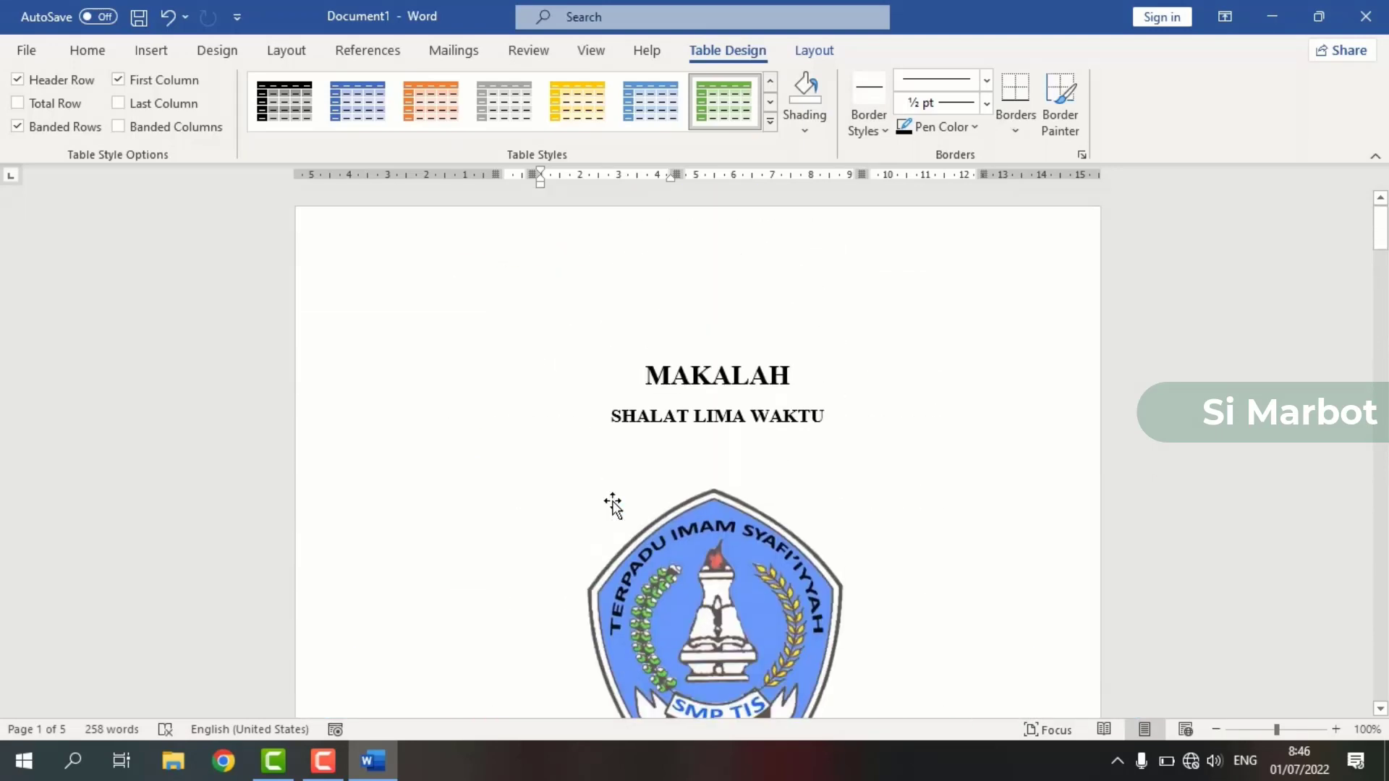
scroll(613, 504, down, 12)
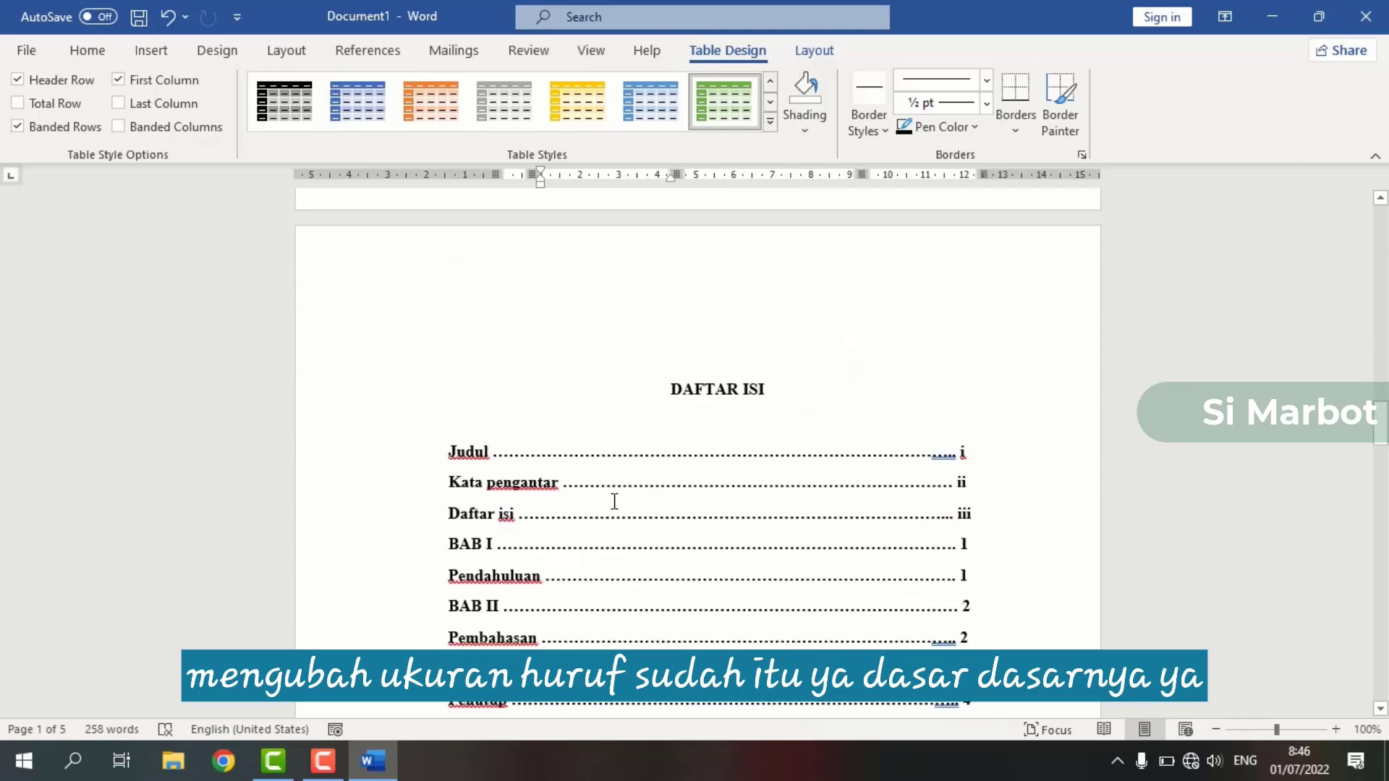
scroll(614, 501, down, 20)
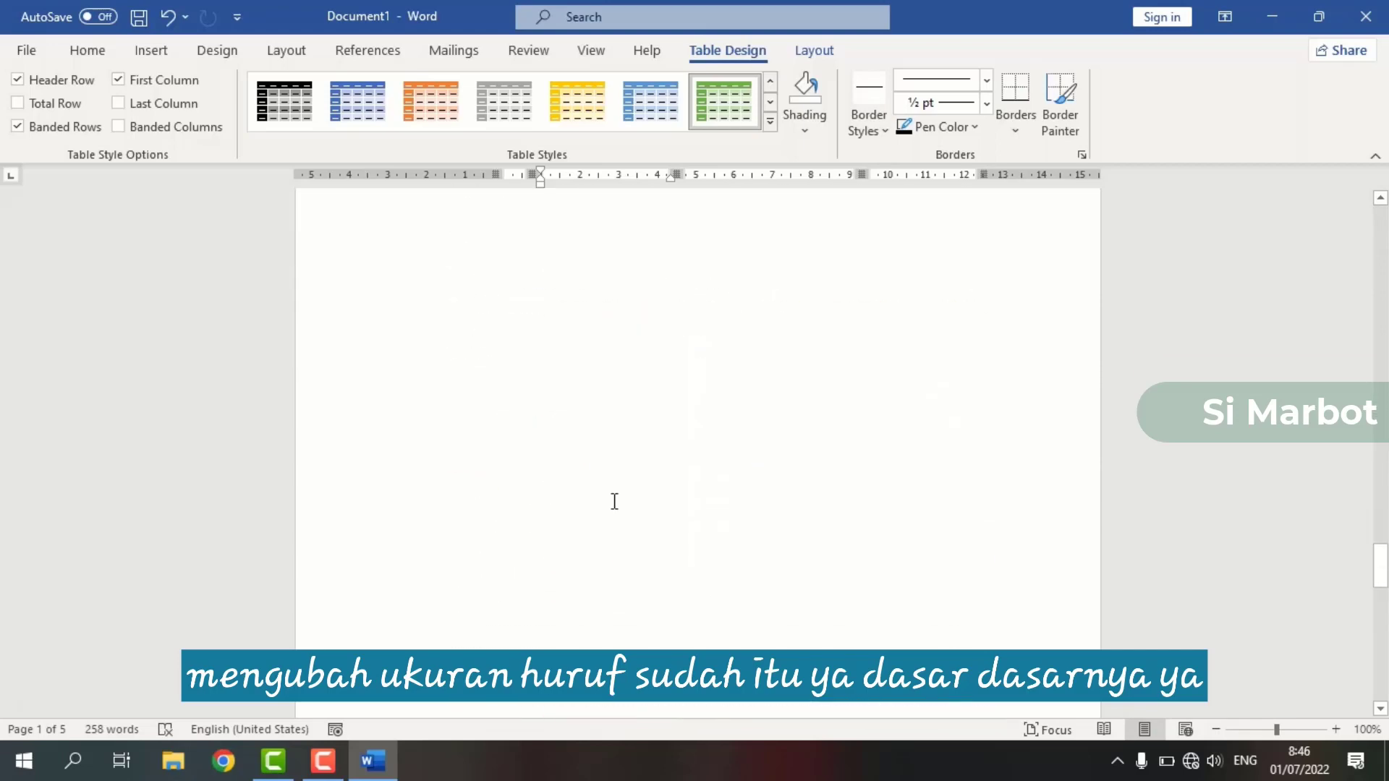
scroll(614, 502, down, 15)
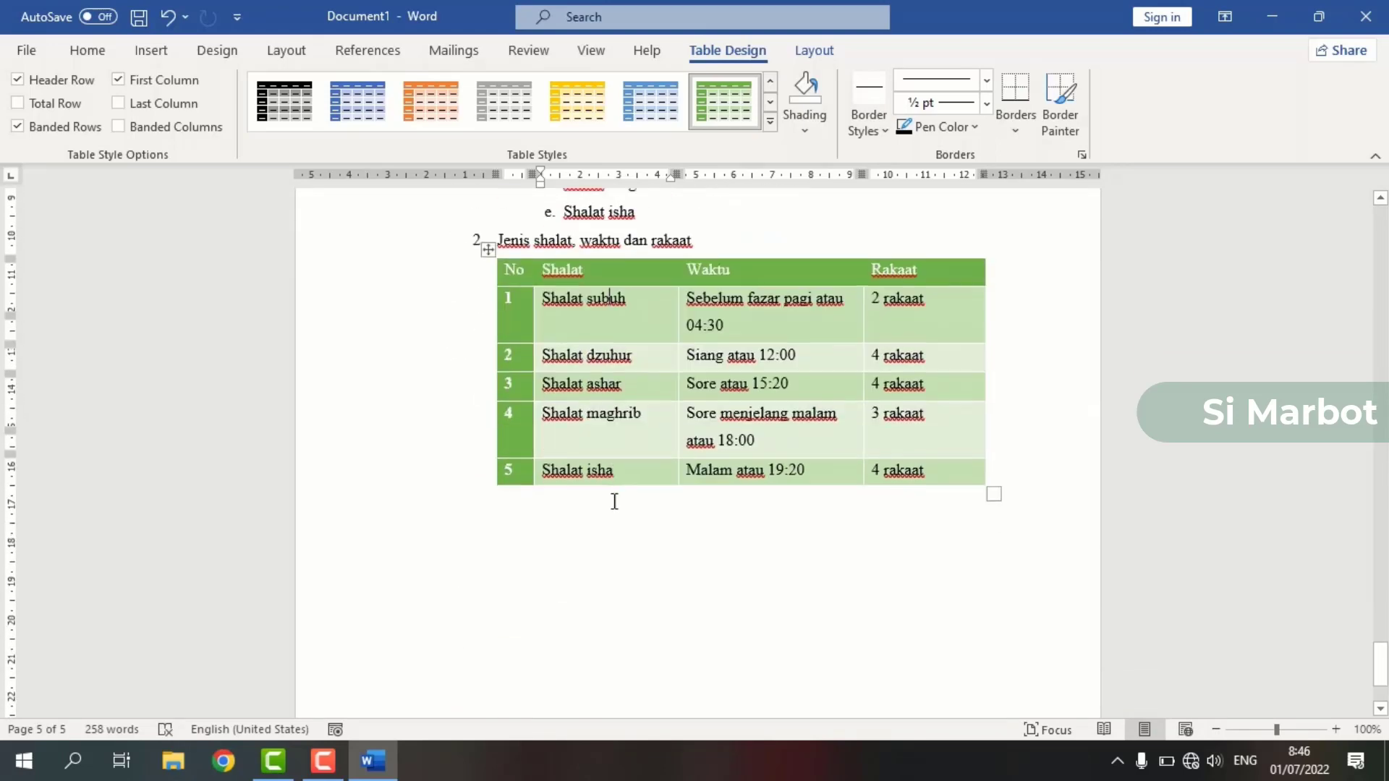
scroll(614, 502, down, 3)
scroll(614, 501, up, 10)
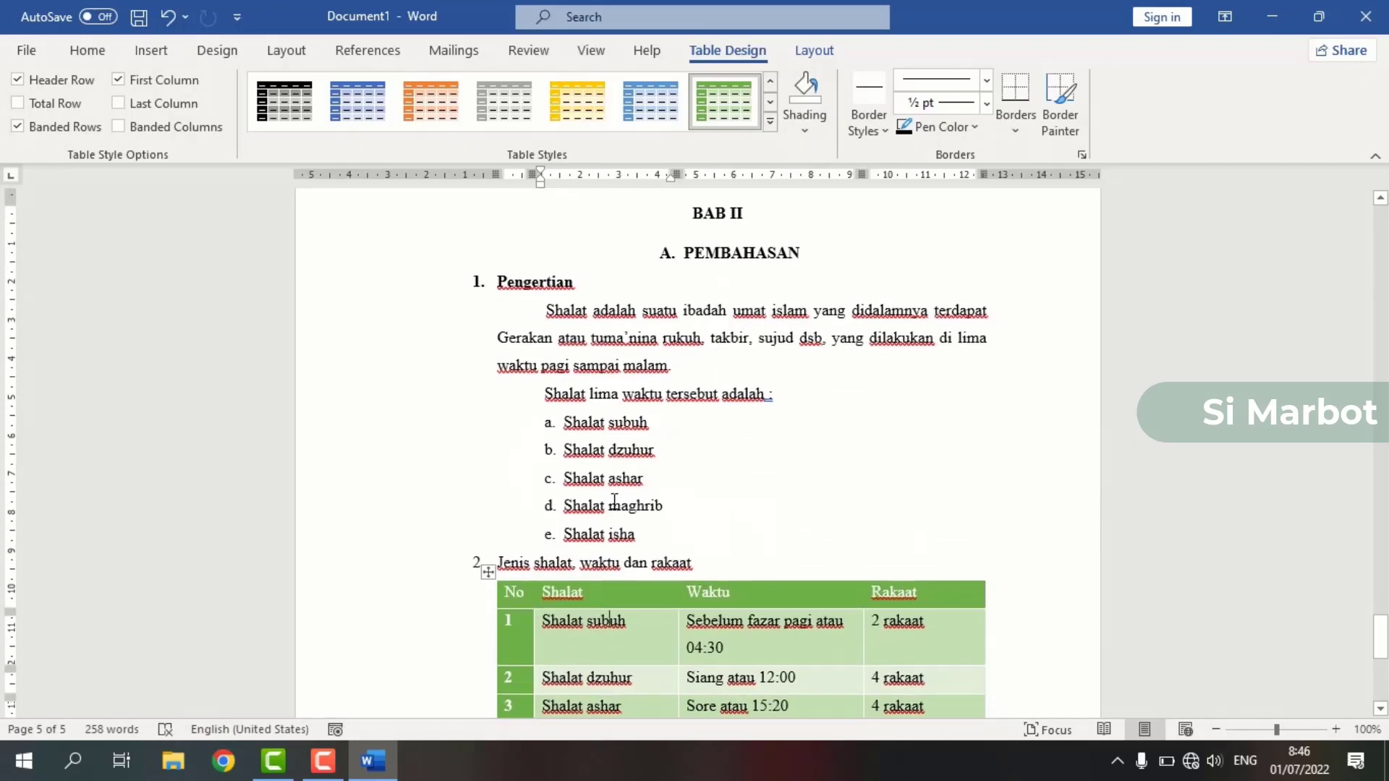
Step: Make the numbered heading Jenis shalat, waktu dan rakaat above the table bold
drag(717, 566, 496, 566)
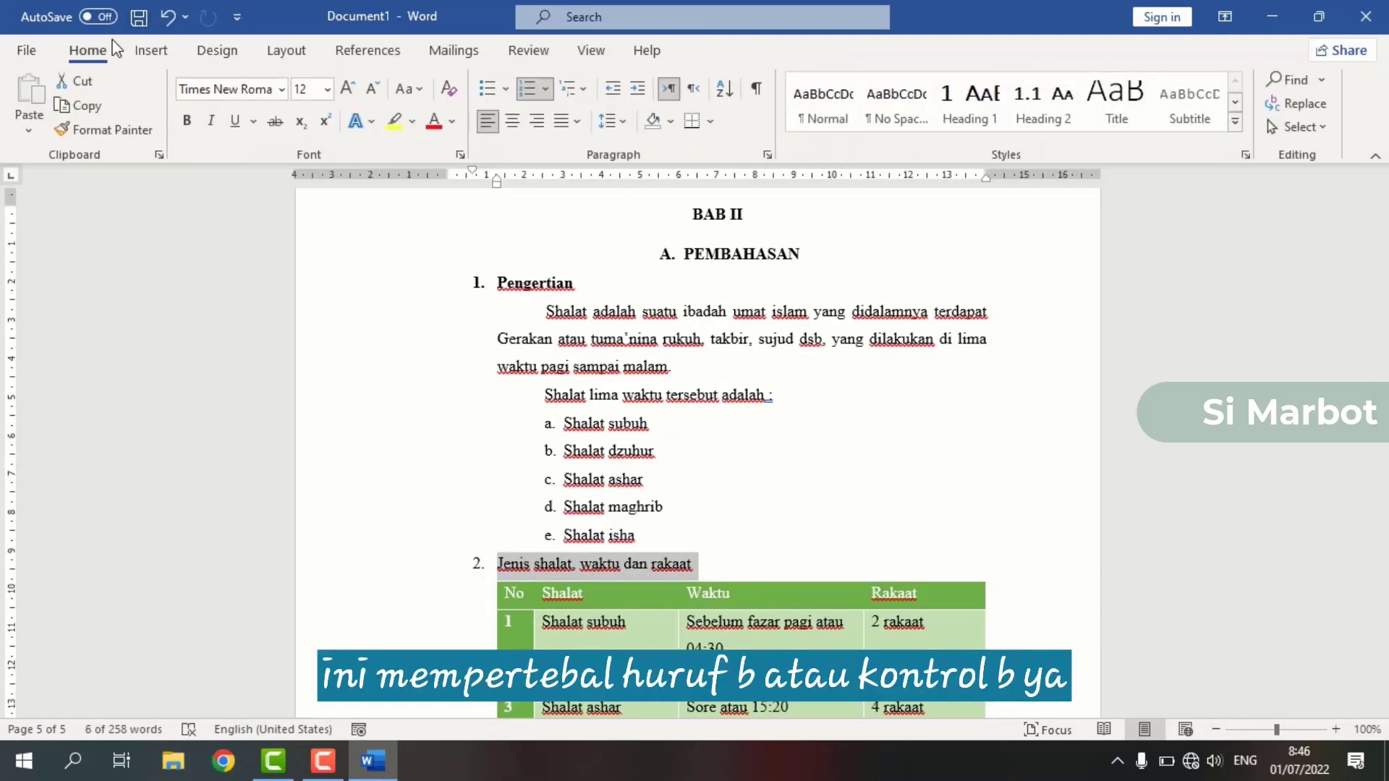
click(189, 121)
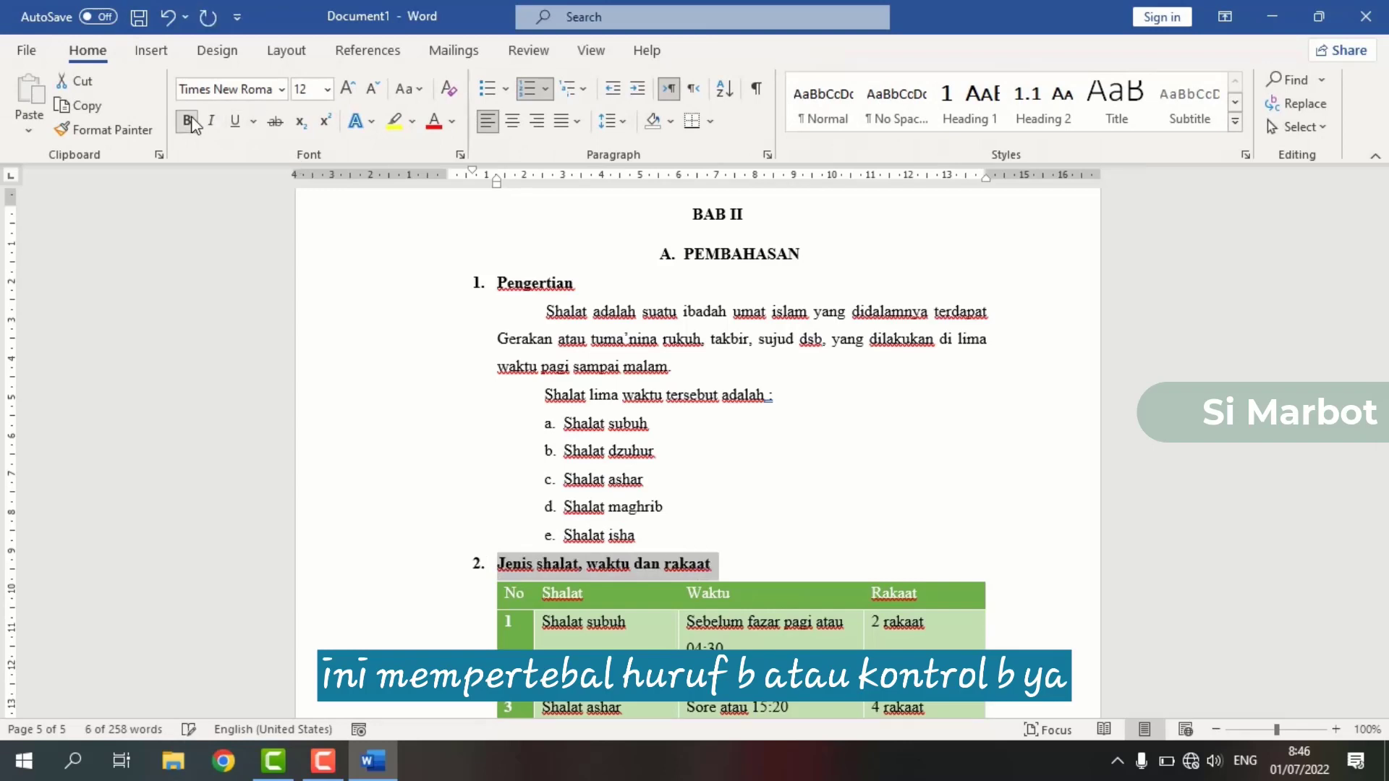
click(757, 461)
scroll(759, 455, down, 4)
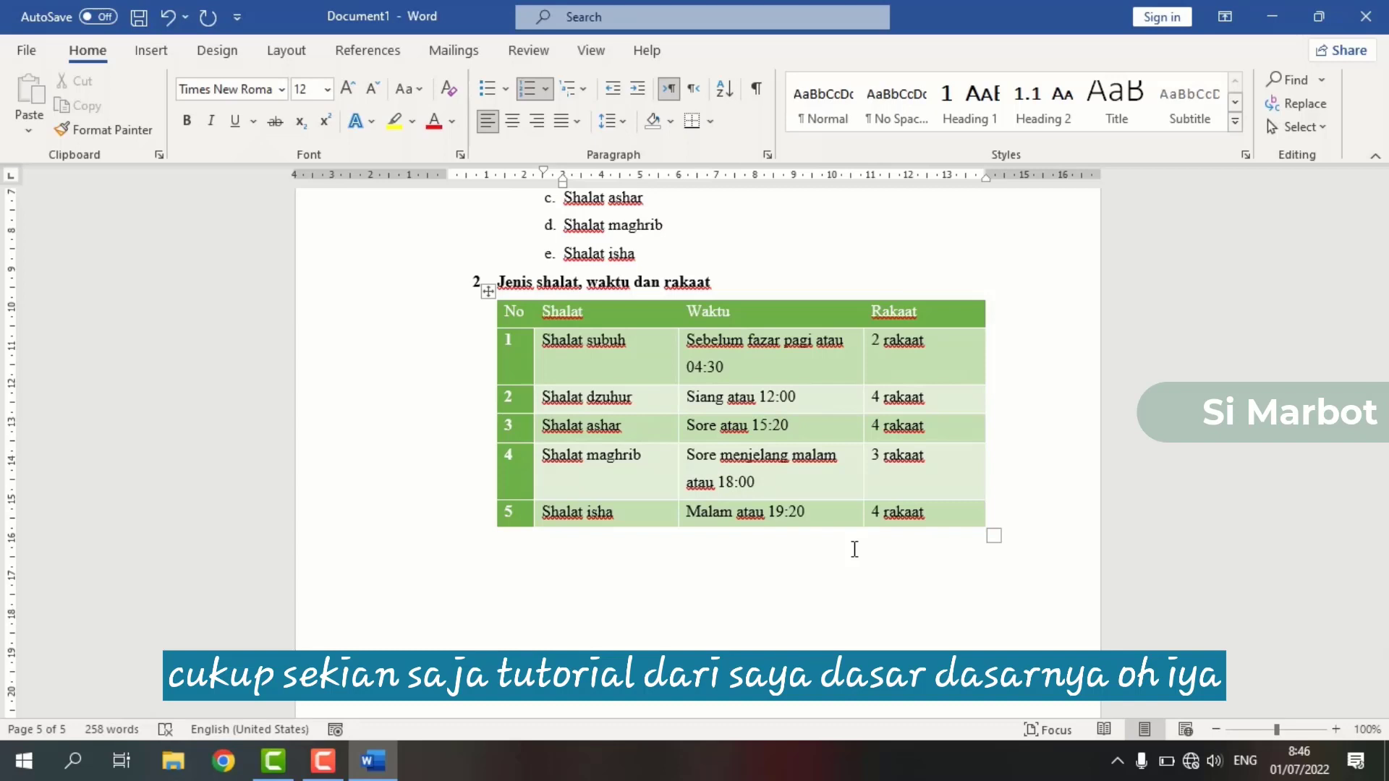
Step: Start saving the unsaved paper as a new file and browse this PC for a save location
scroll(855, 549, up, 3)
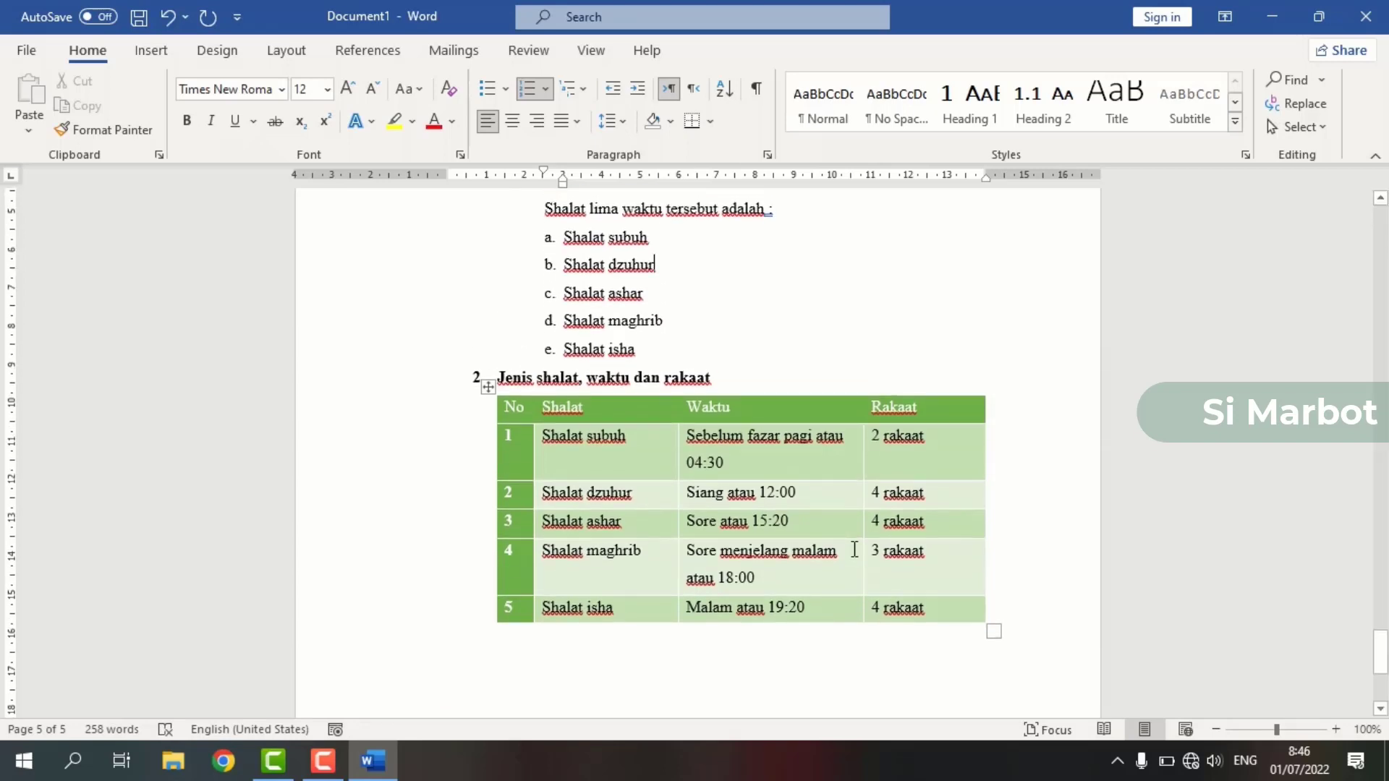
scroll(854, 549, up, 3)
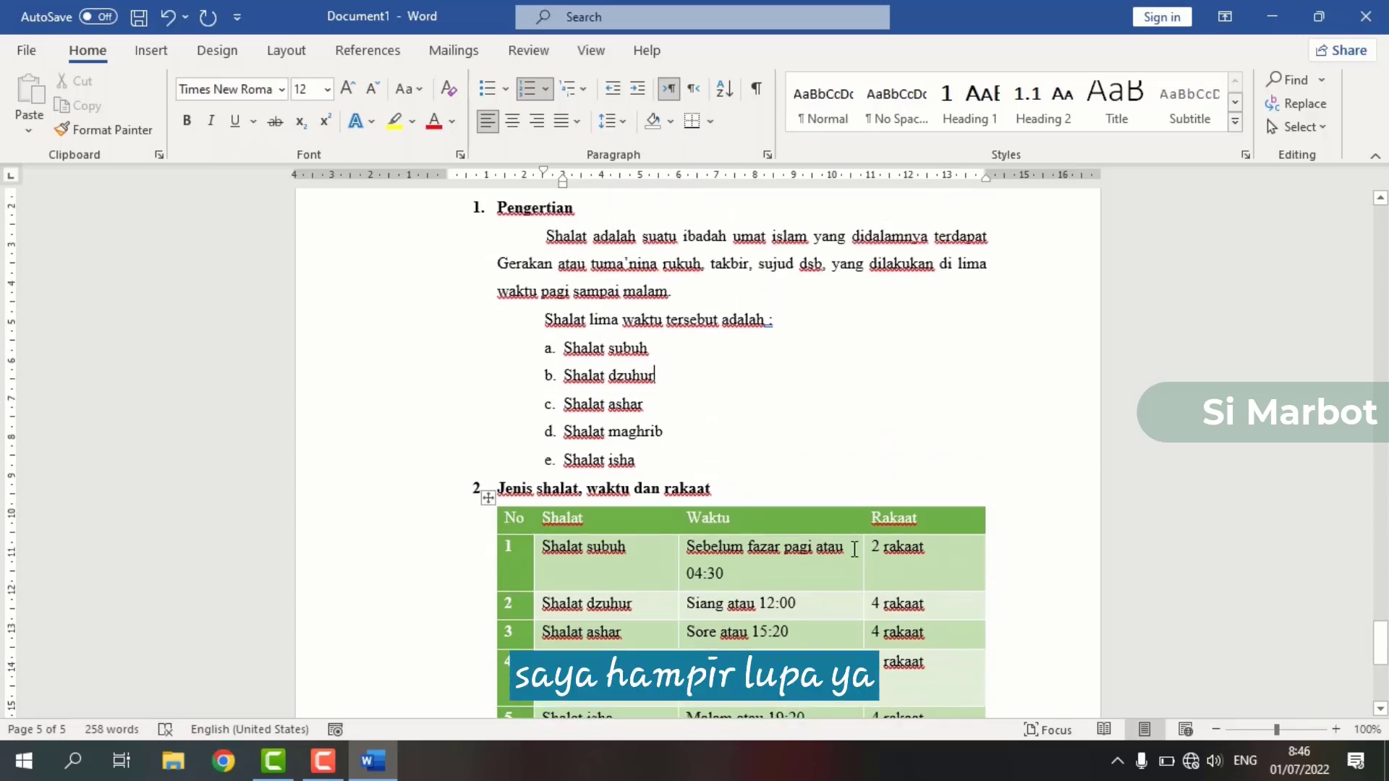
scroll(724, 377, up, 15)
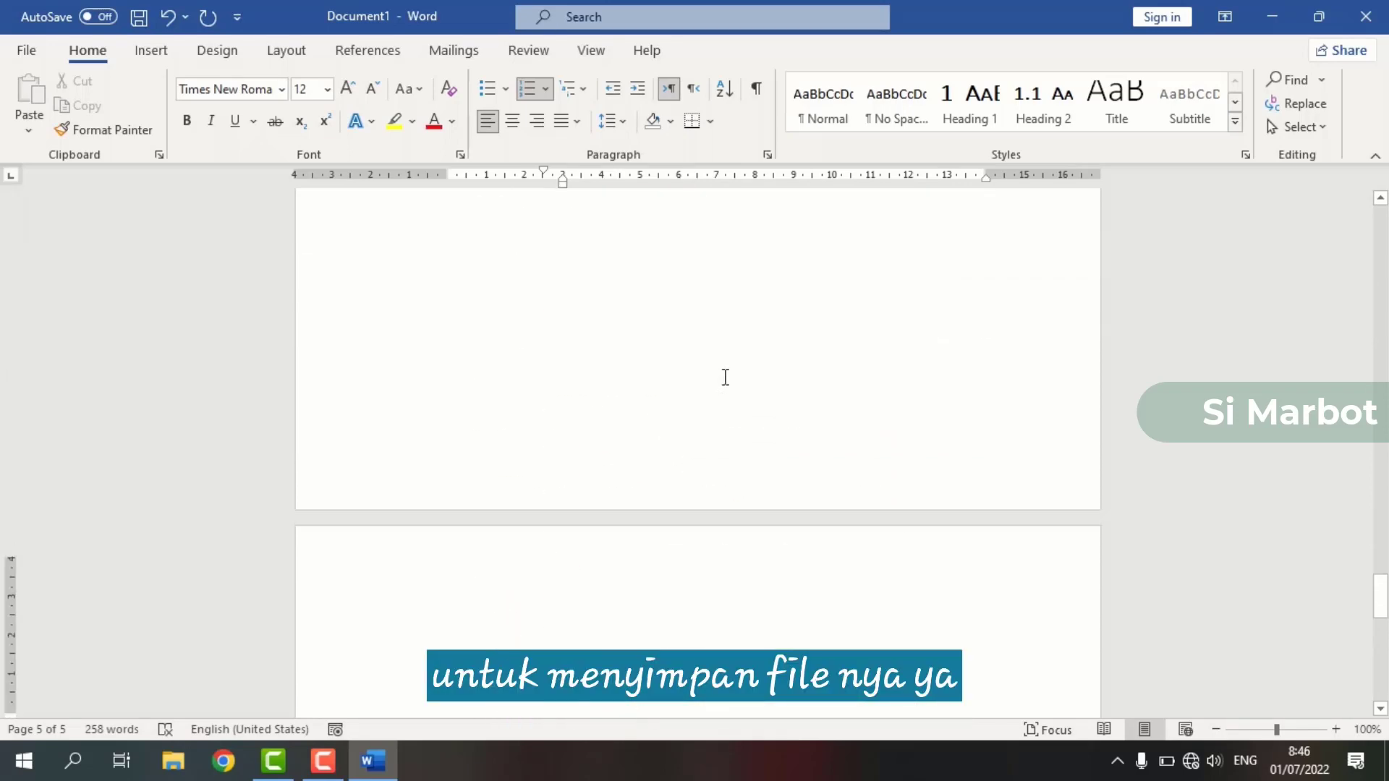
scroll(725, 377, up, 20)
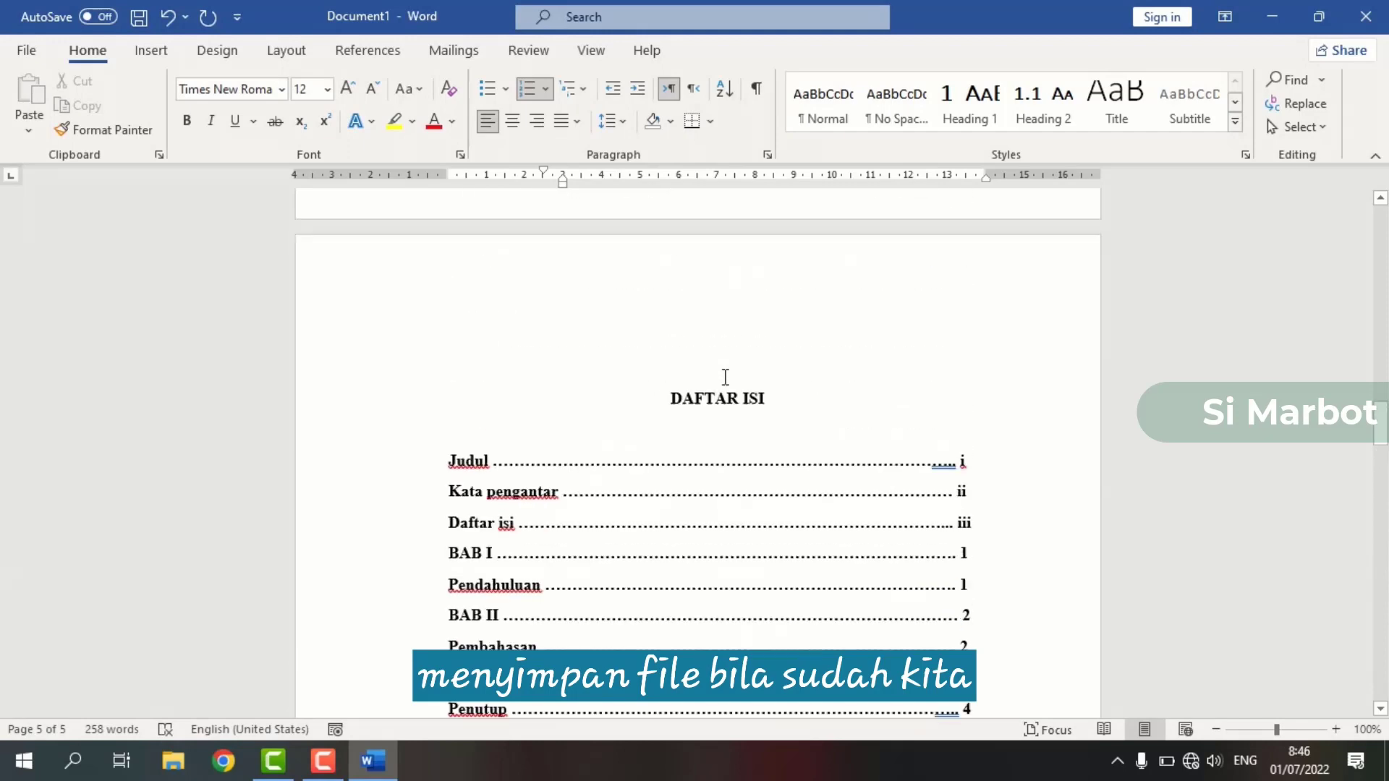
scroll(725, 377, up, 20)
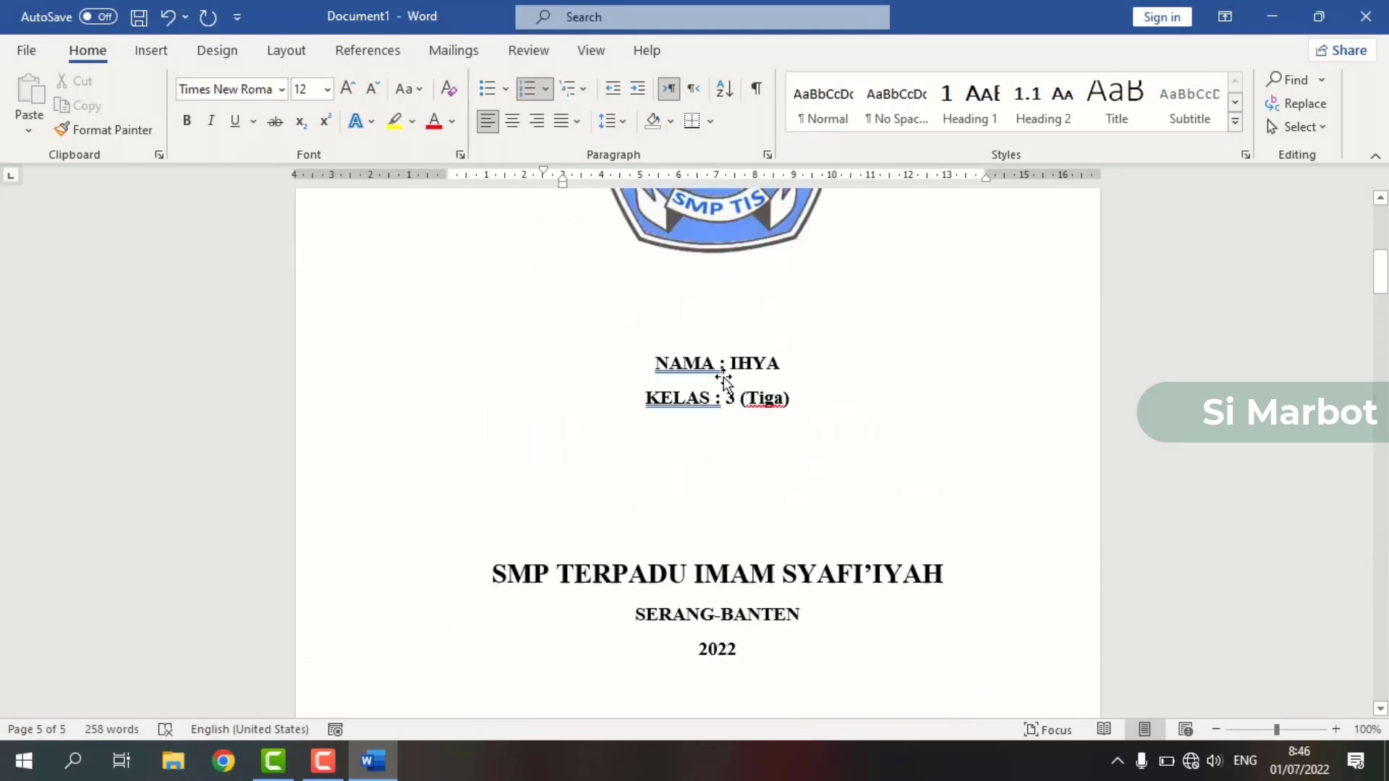
scroll(723, 377, up, 5)
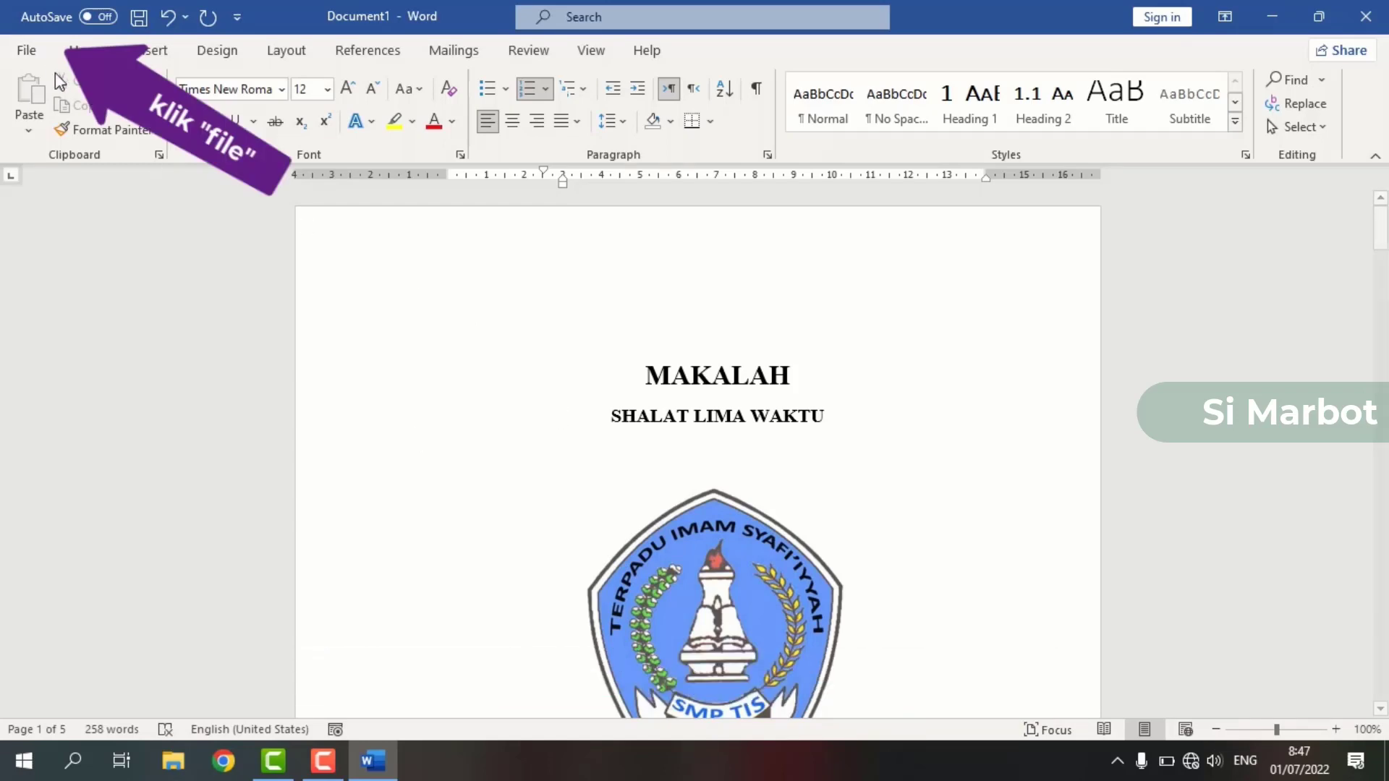
click(37, 54)
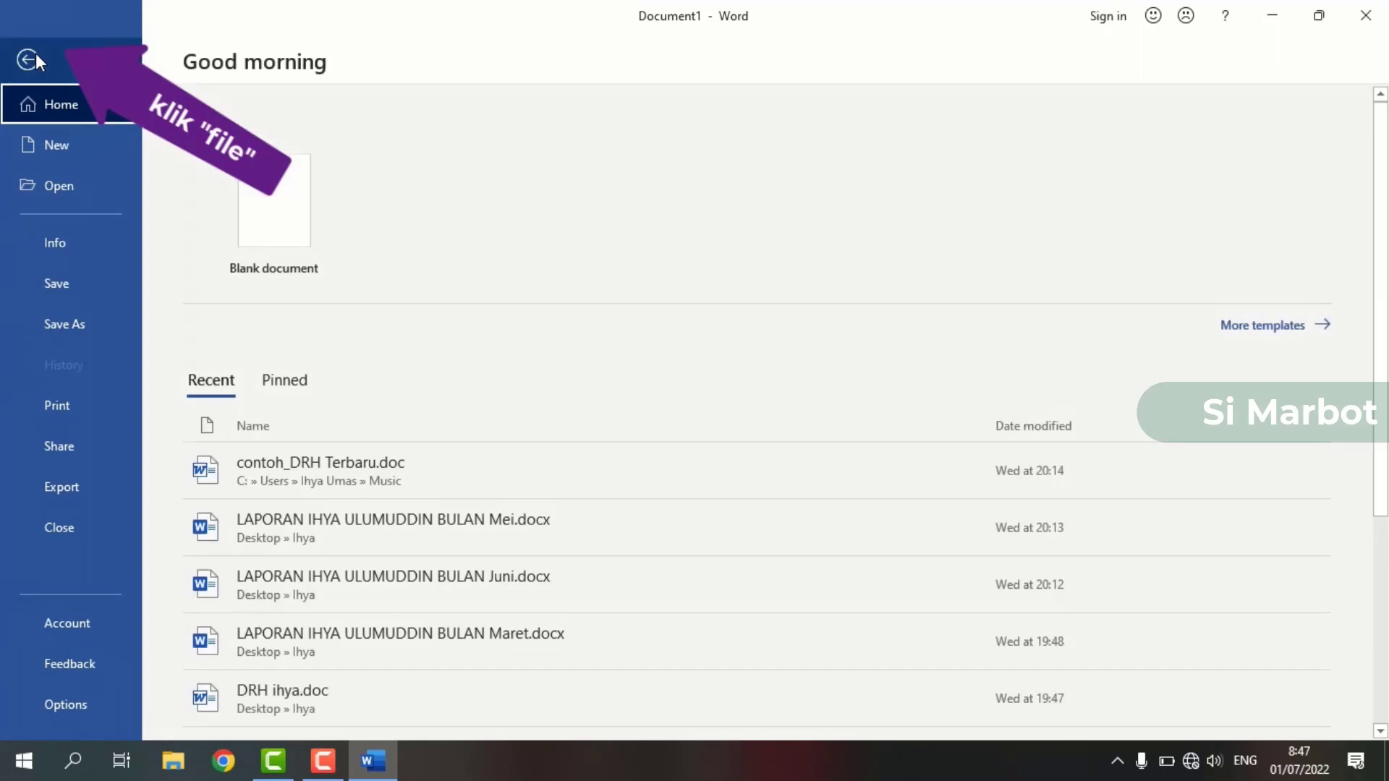
click(68, 295)
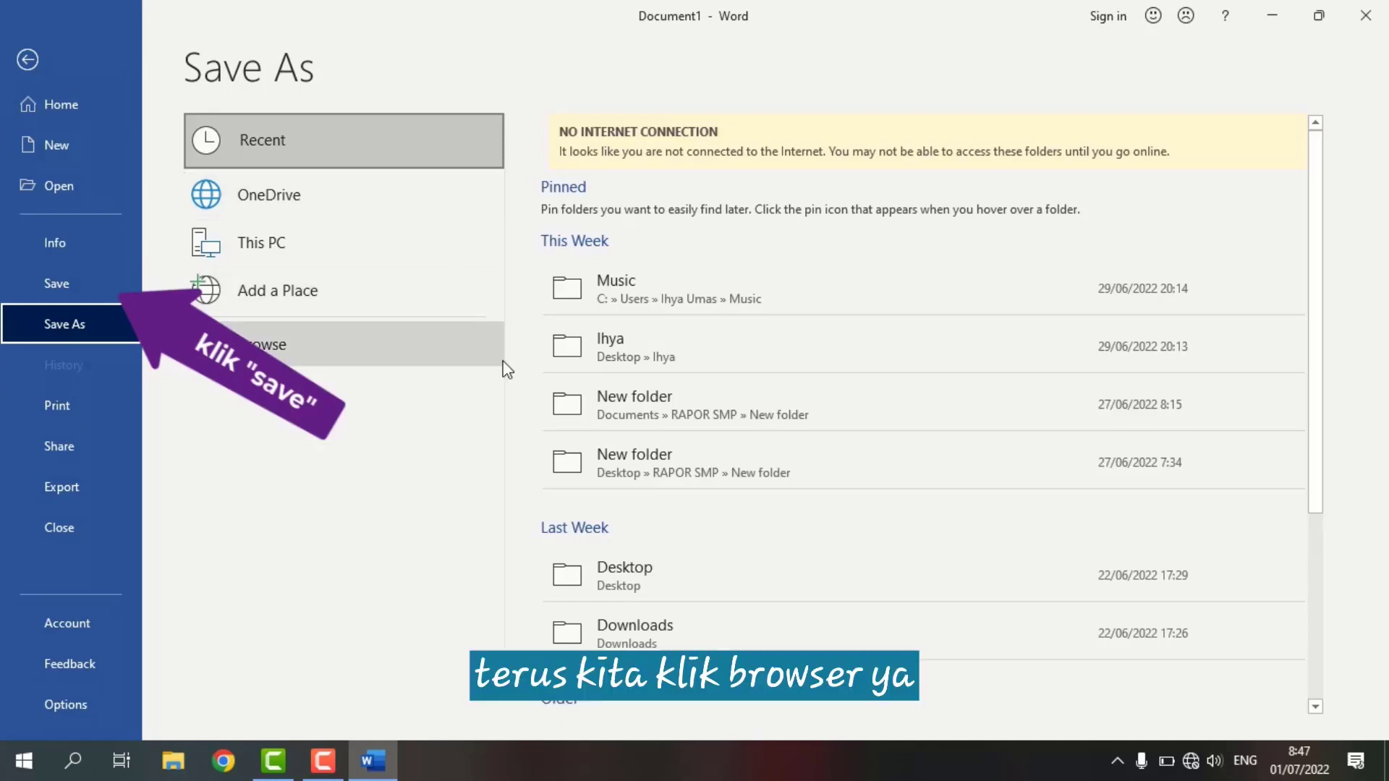
click(231, 350)
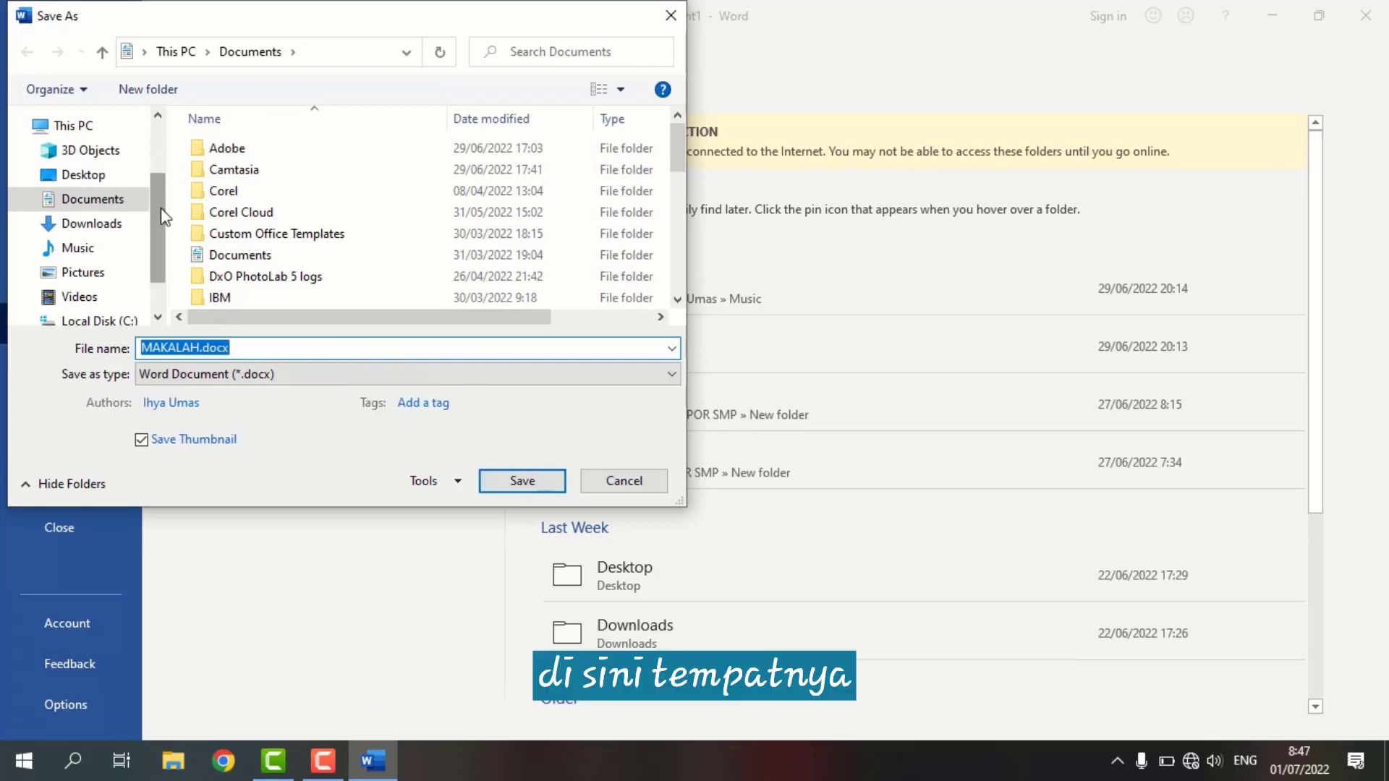
Step: Look through Desktop and Downloads and choose the Documents folder as the save location
click(106, 180)
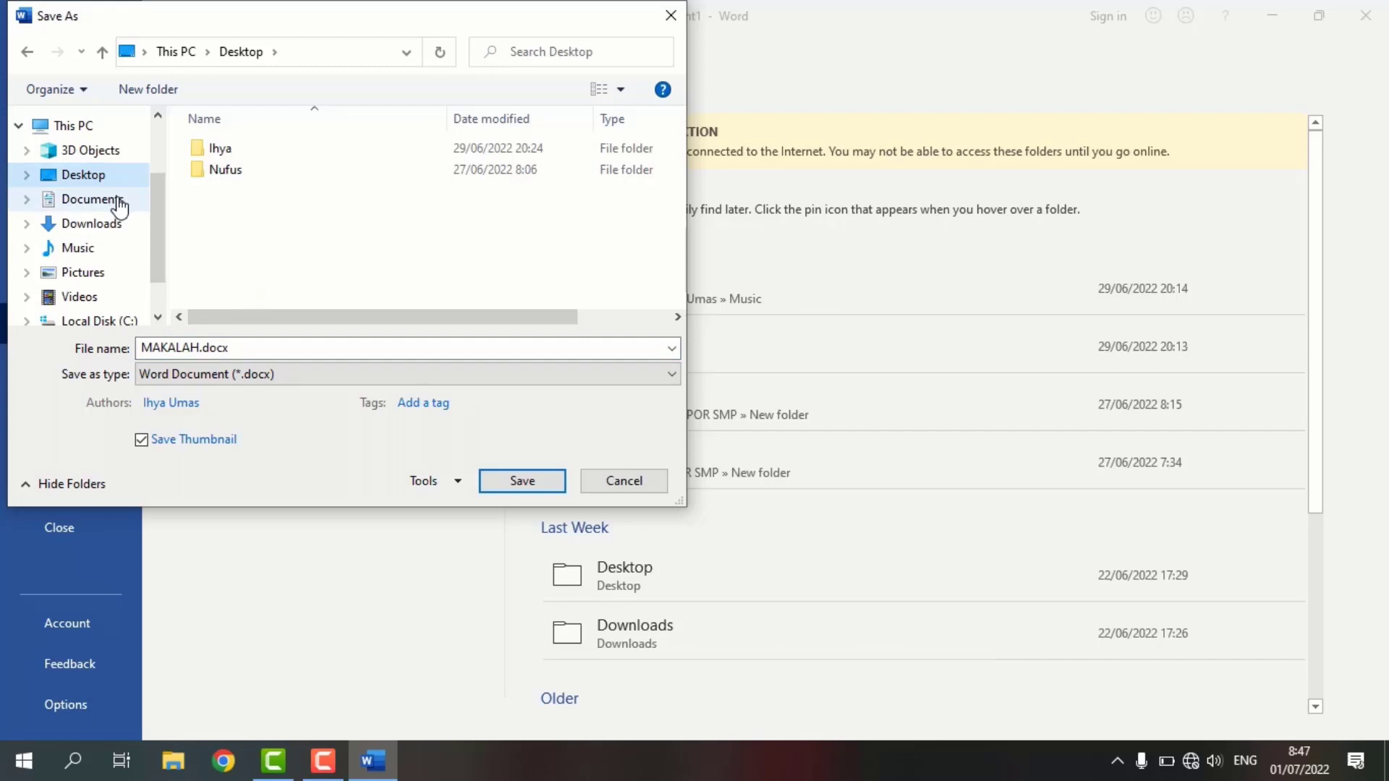
click(118, 207)
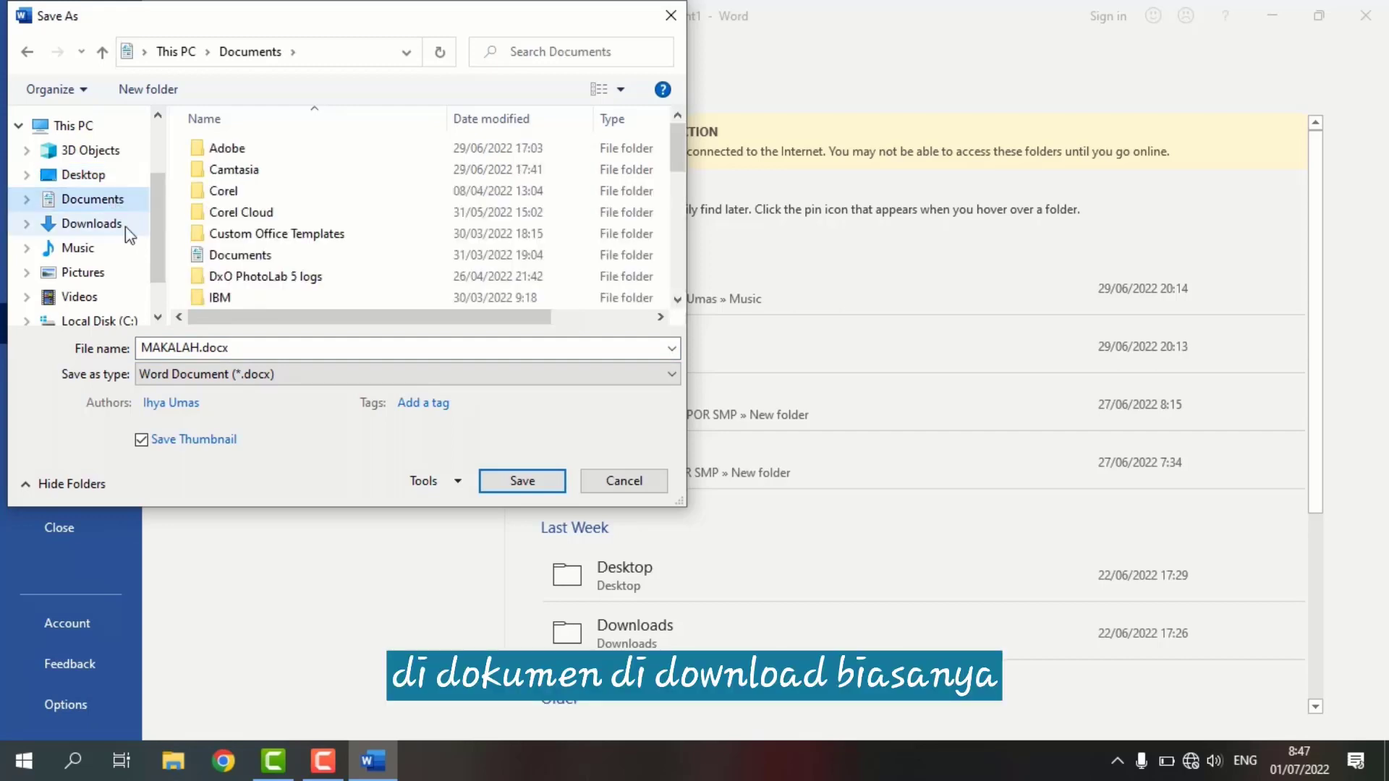
click(125, 227)
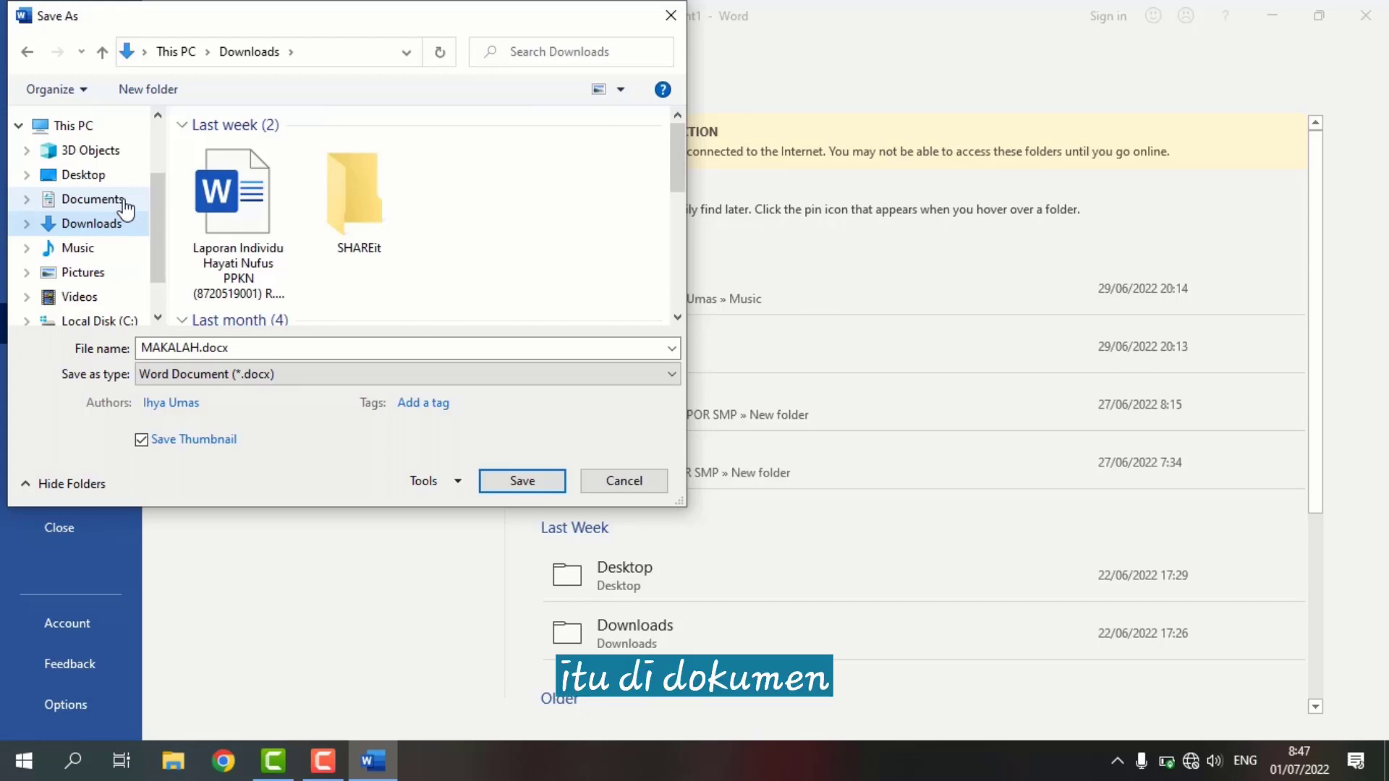
click(124, 208)
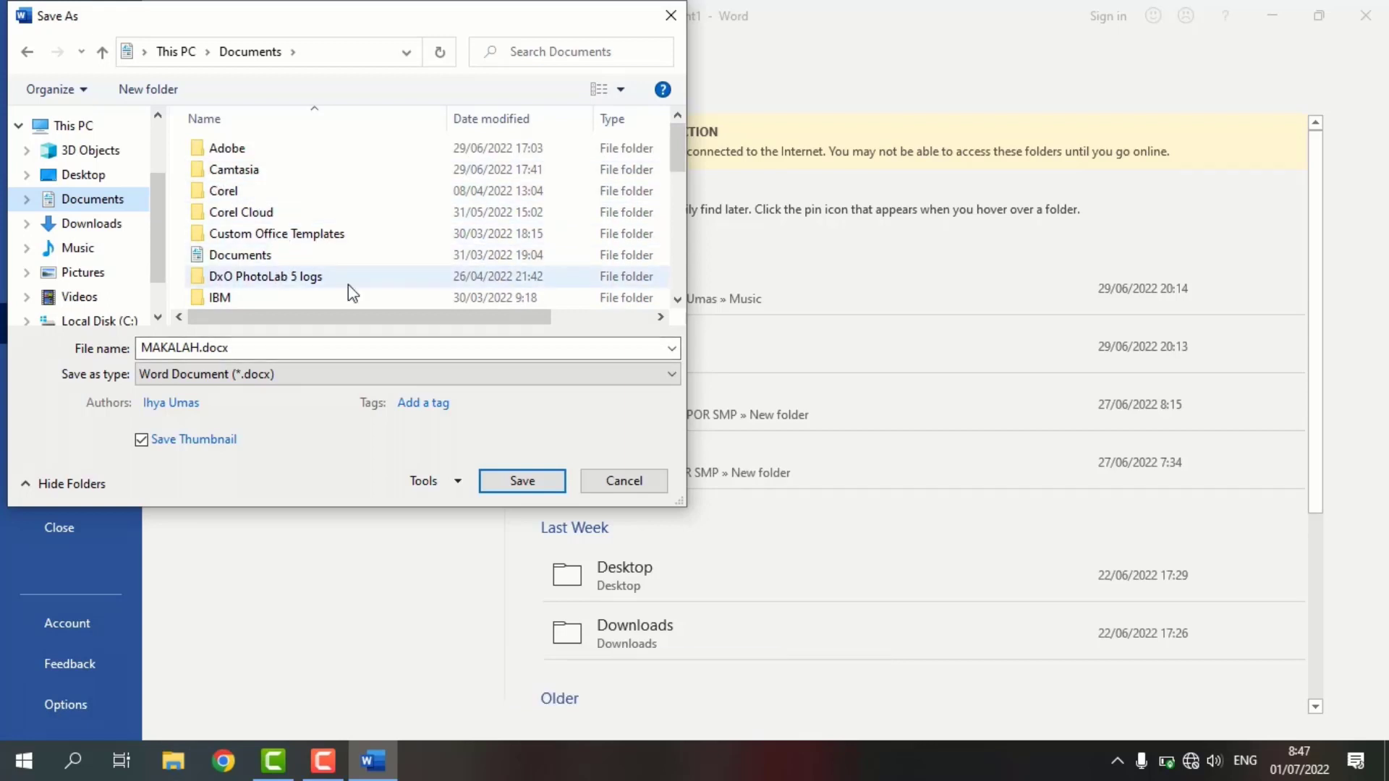
scroll(376, 226, down, 15)
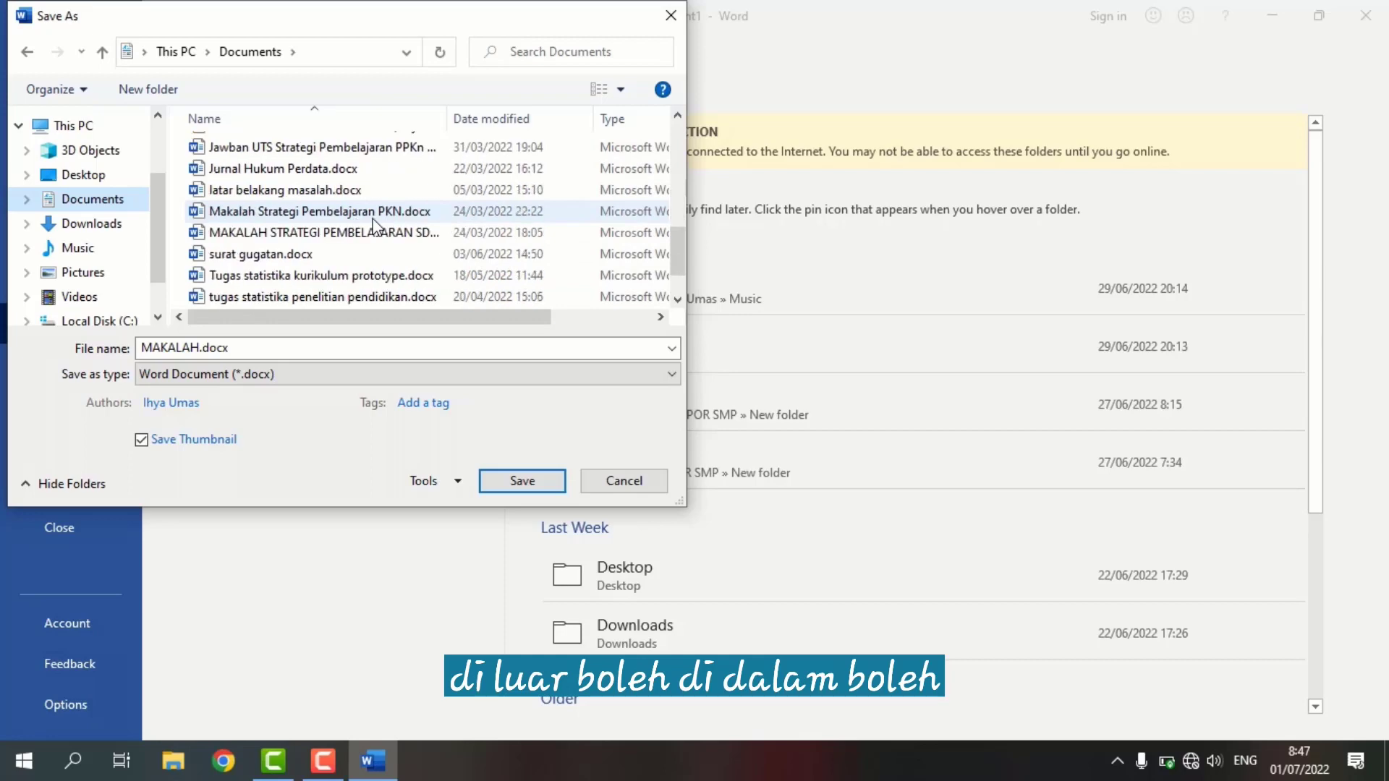
scroll(372, 225, up, 15)
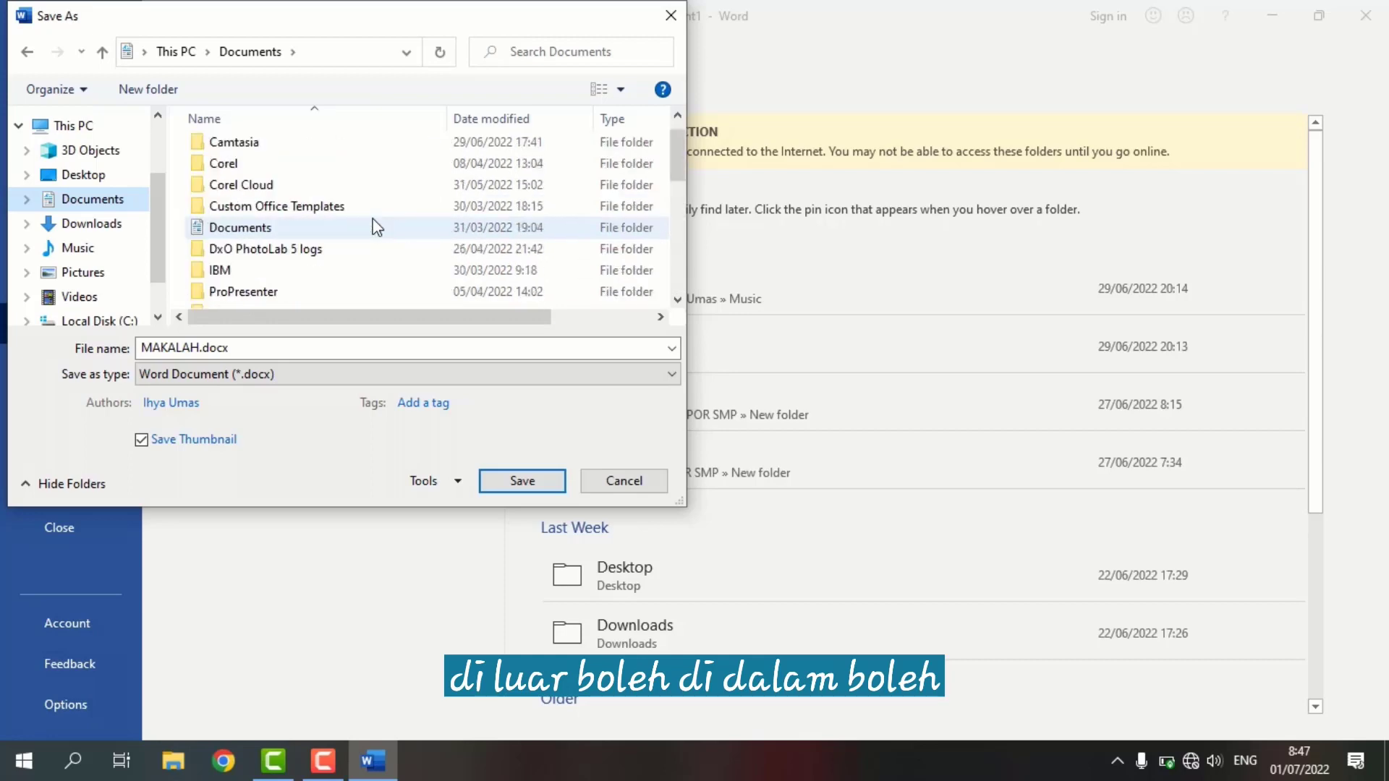
Step: Name the file makalah followed by the author's first name and save it as a Word Document (*.docx)
click(230, 348)
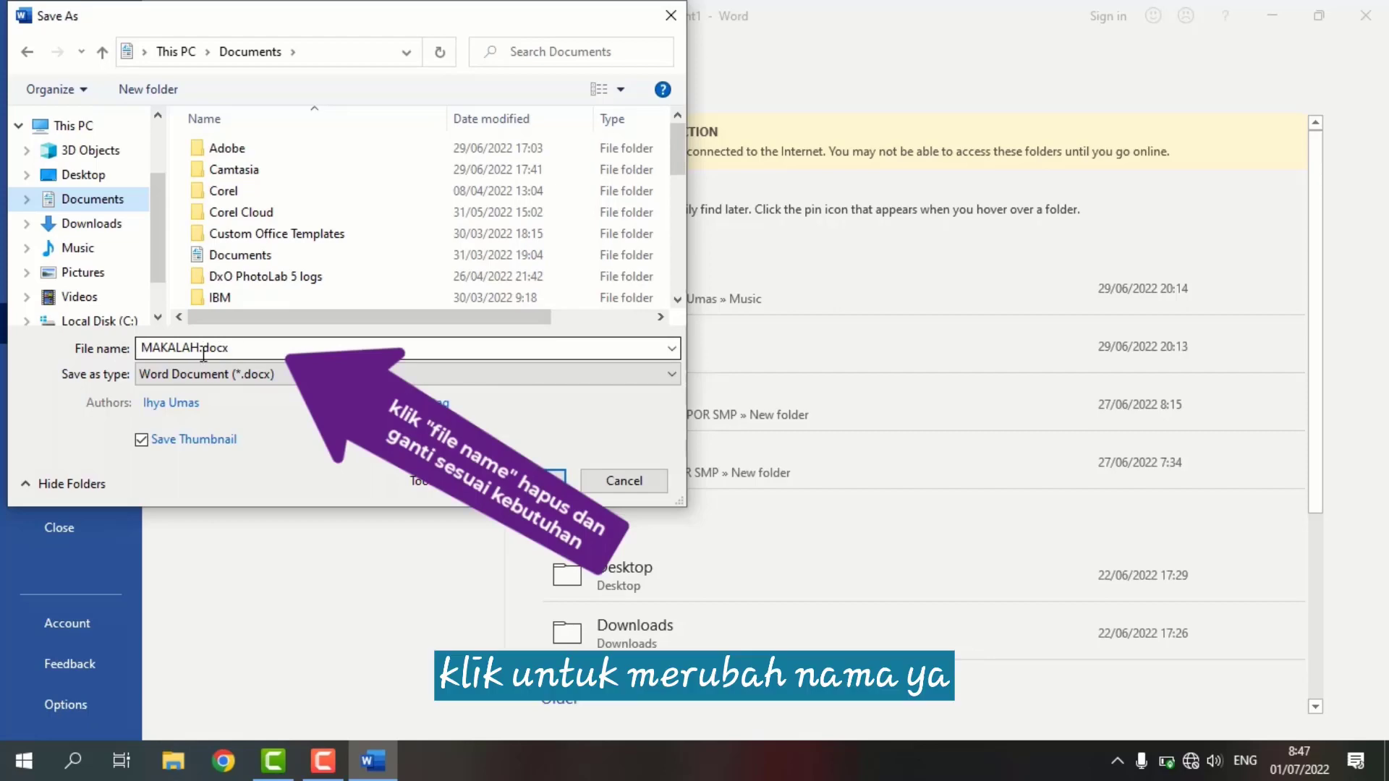
double_click(261, 348)
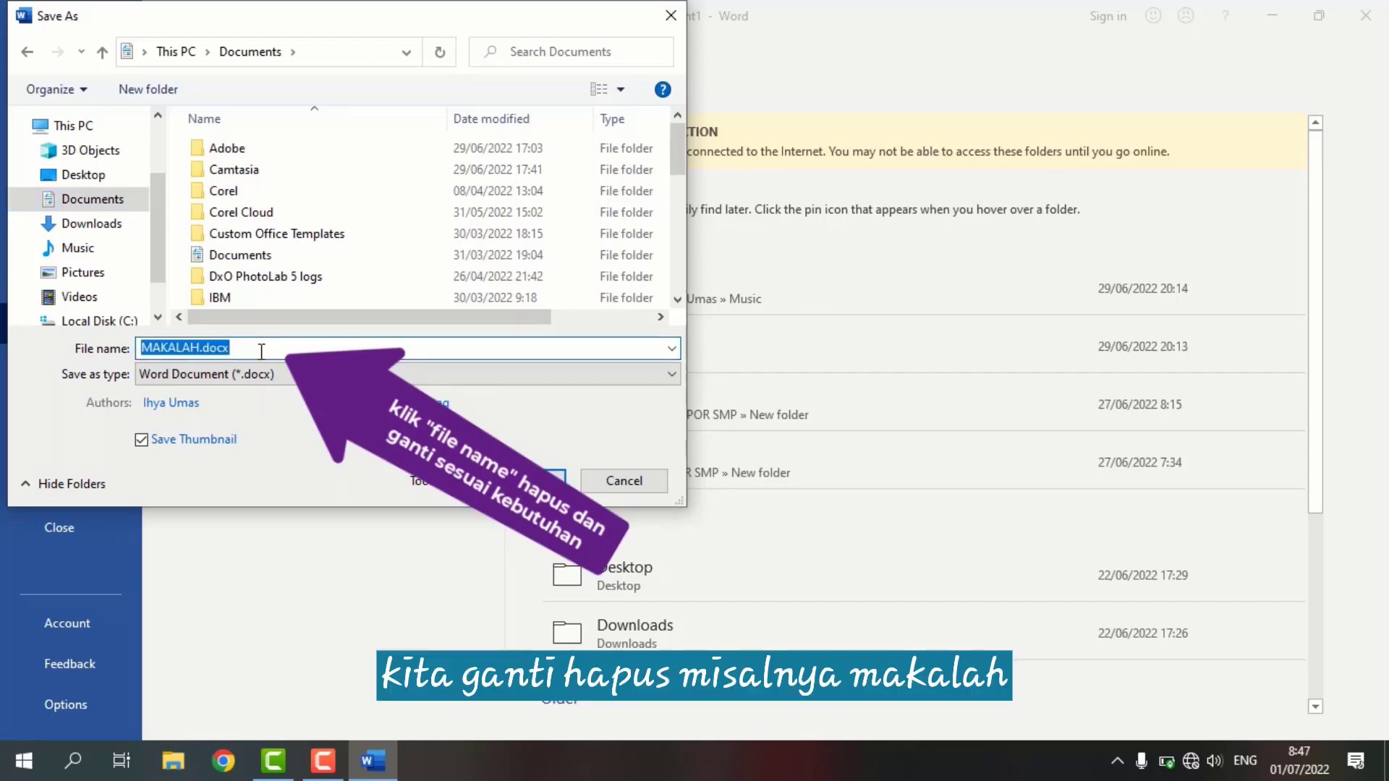
key(BackSpace)
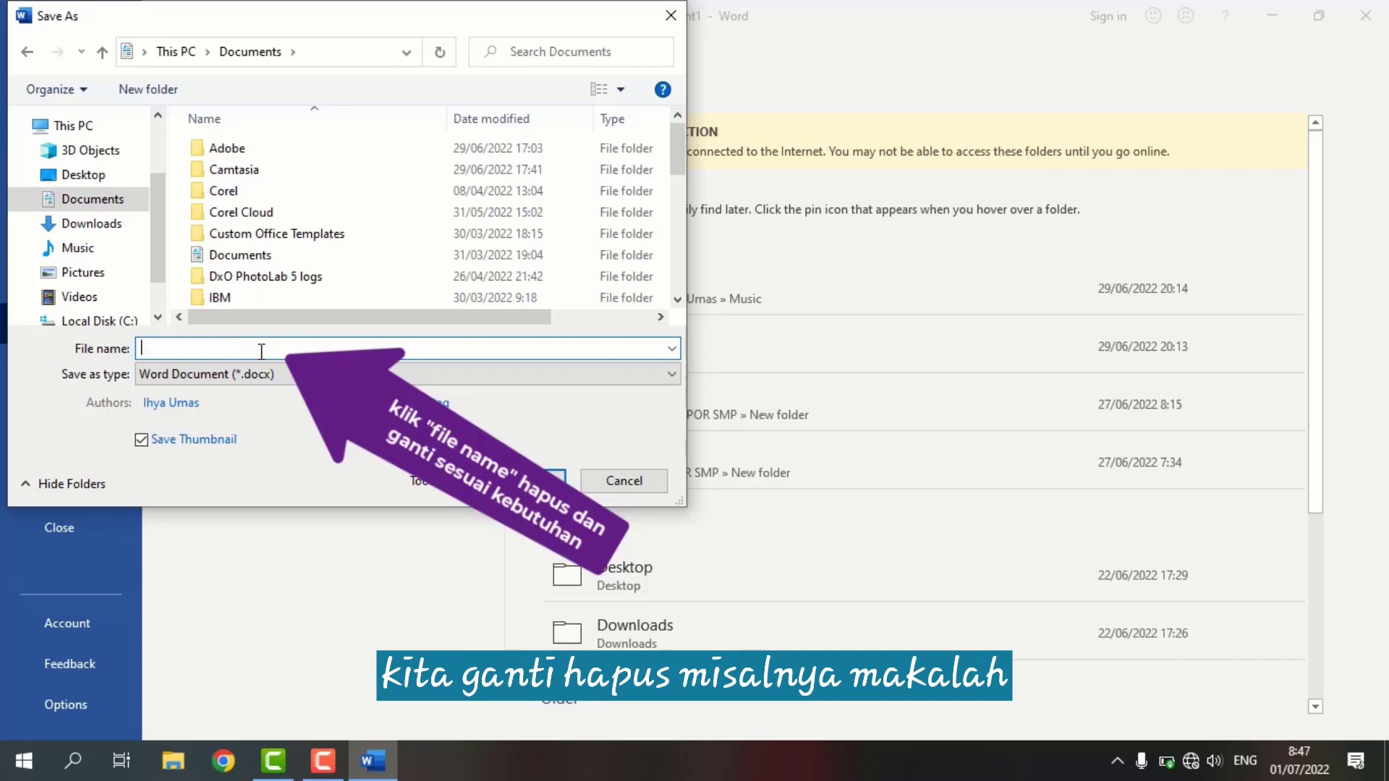
text(makalah ihya)
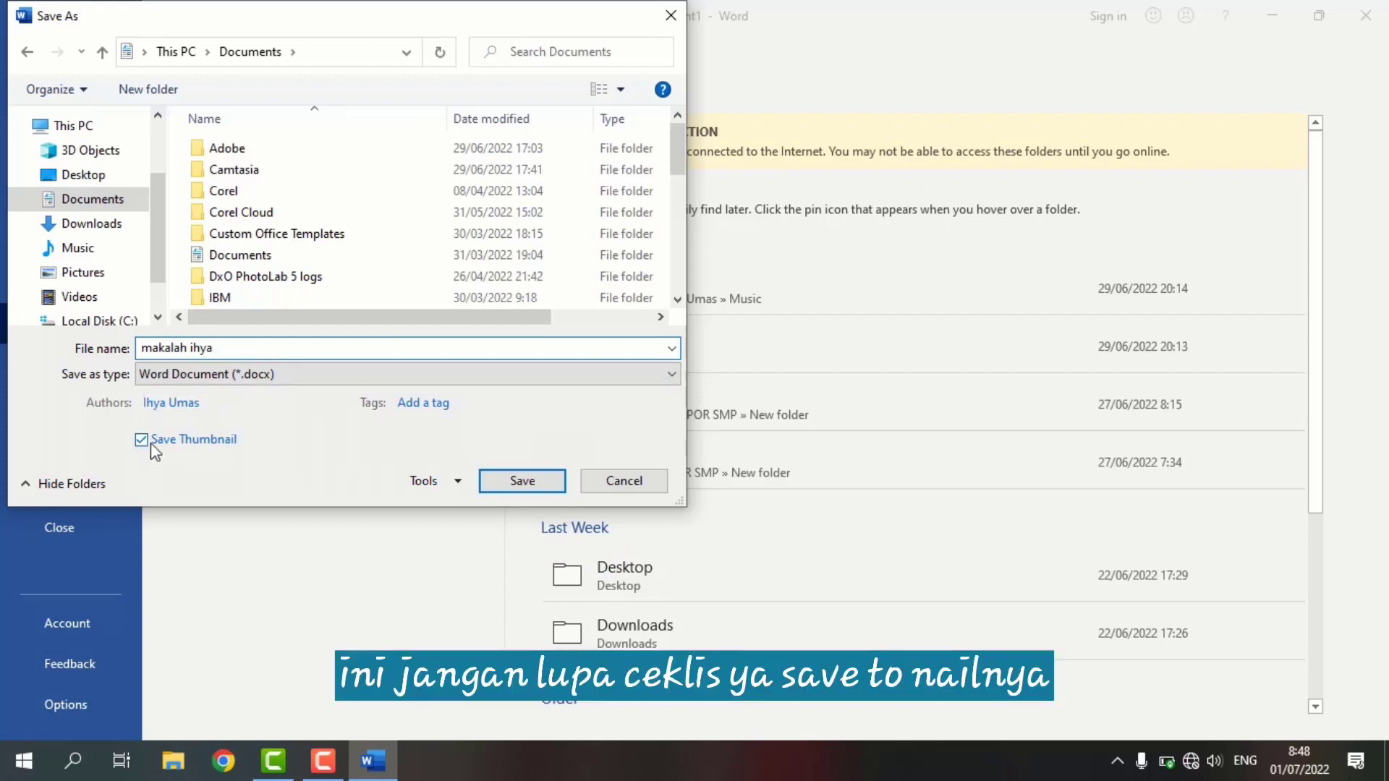
click(208, 375)
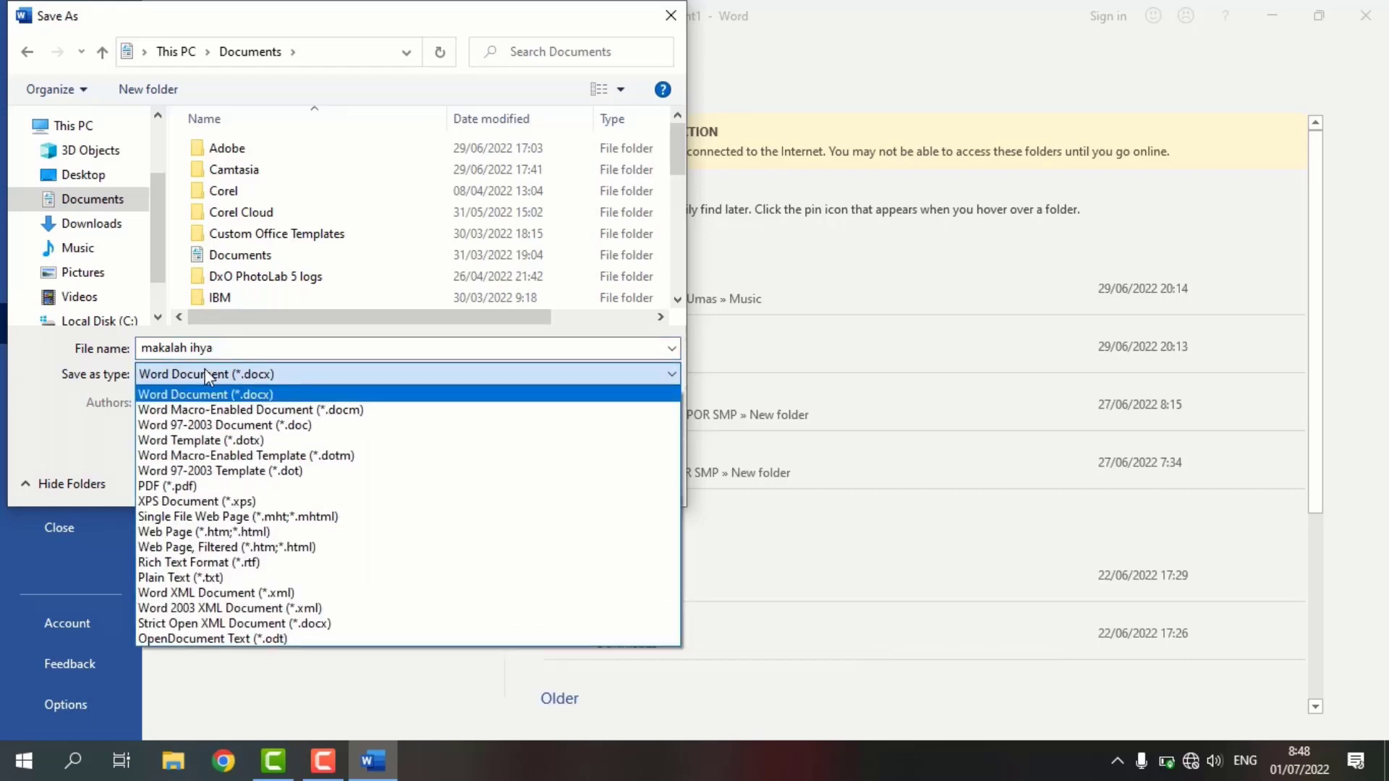
click(207, 375)
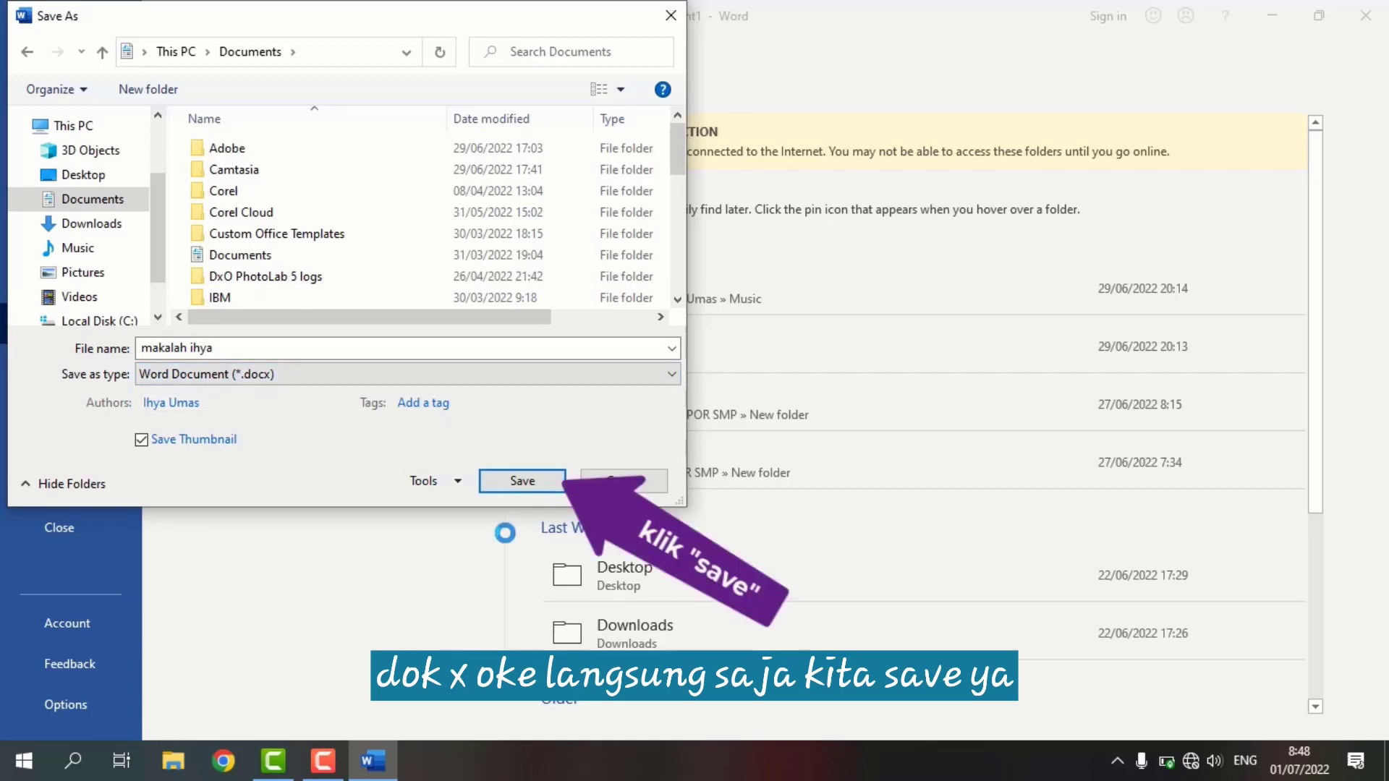
click(515, 487)
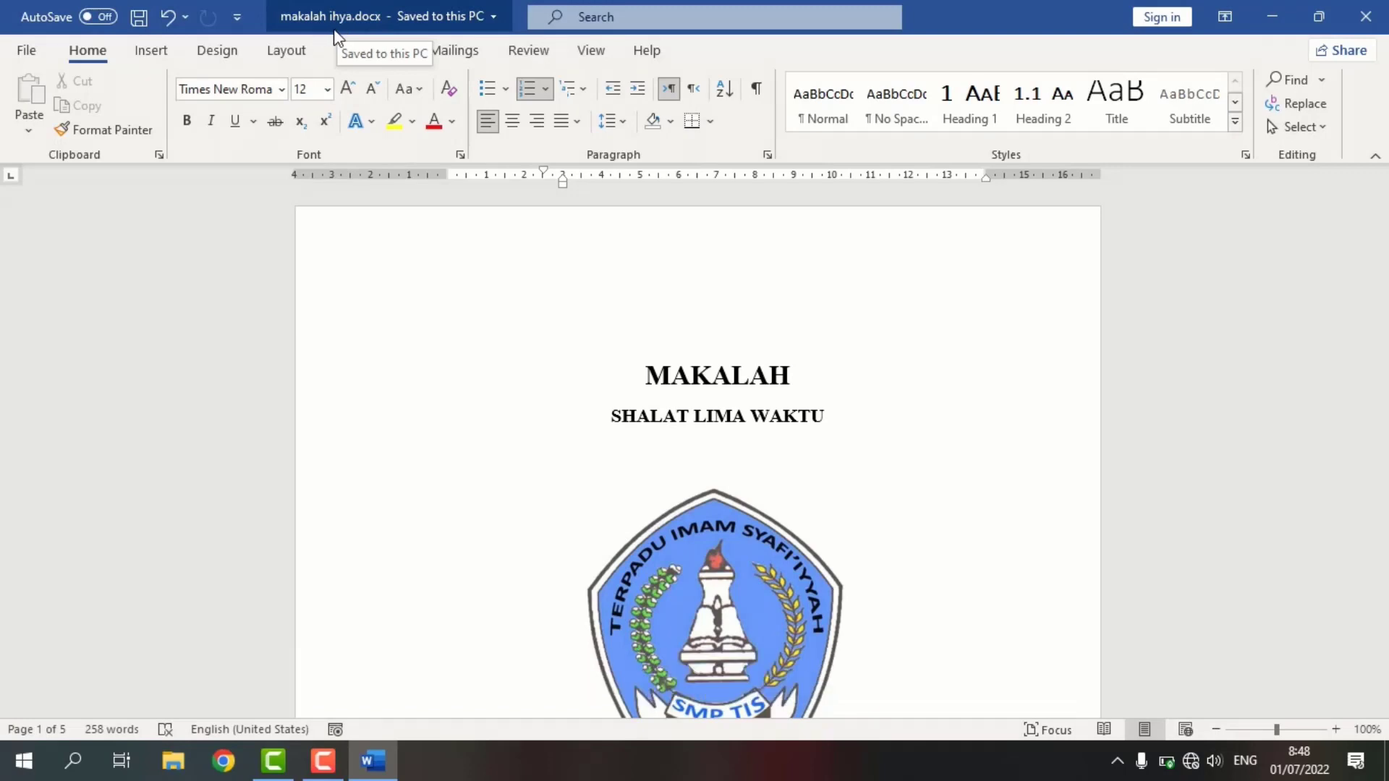
Step: Review the saved paper from the MAKALAH cover through BAB I to the prayer table in BAB II
scroll(654, 450, down, 8)
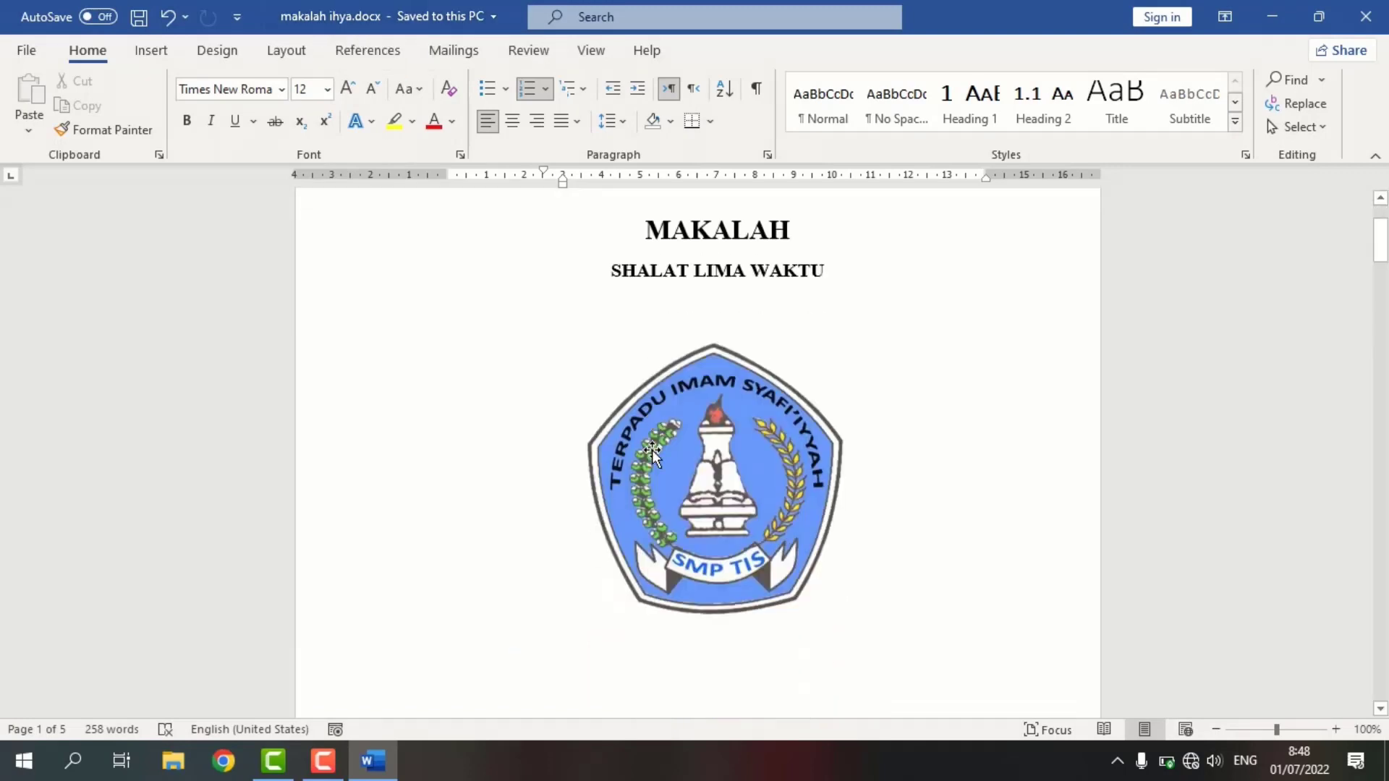
scroll(654, 450, down, 12)
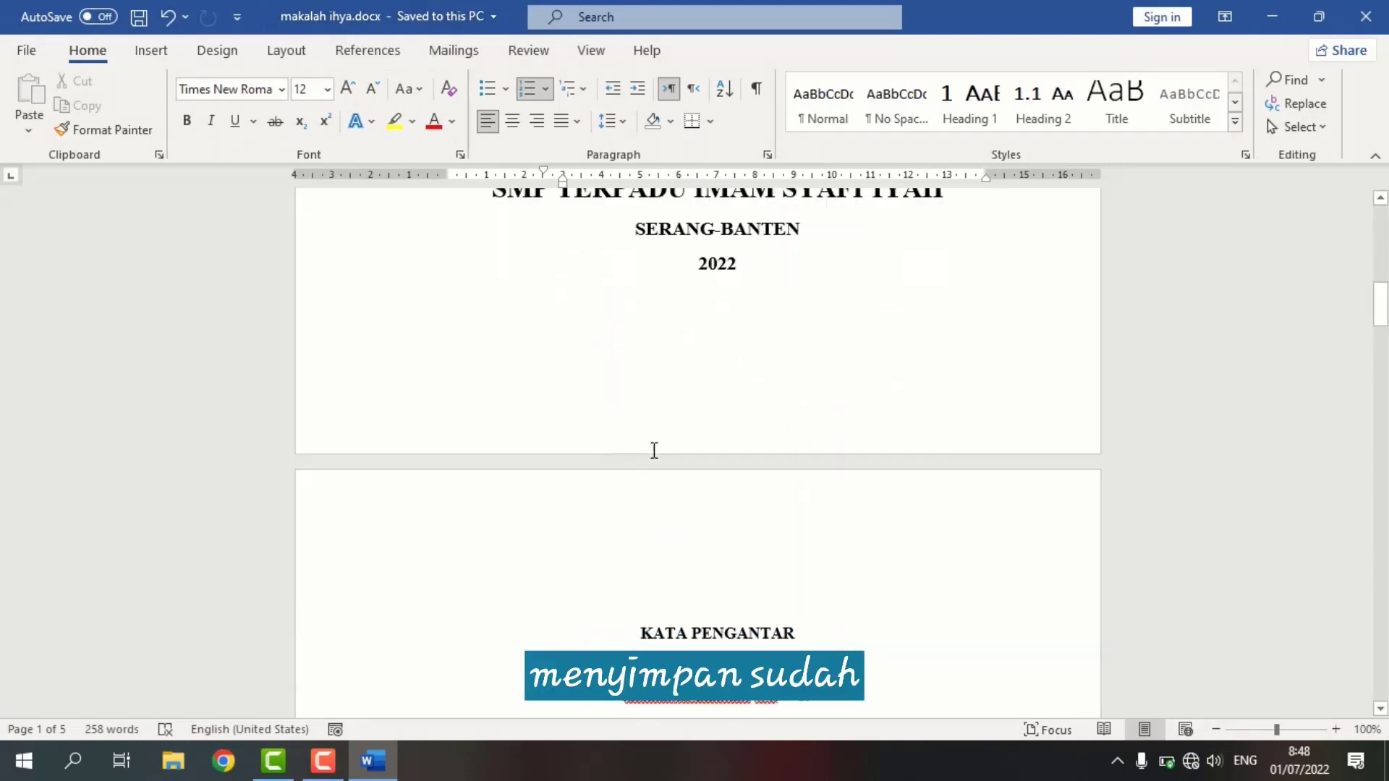
scroll(652, 450, down, 12)
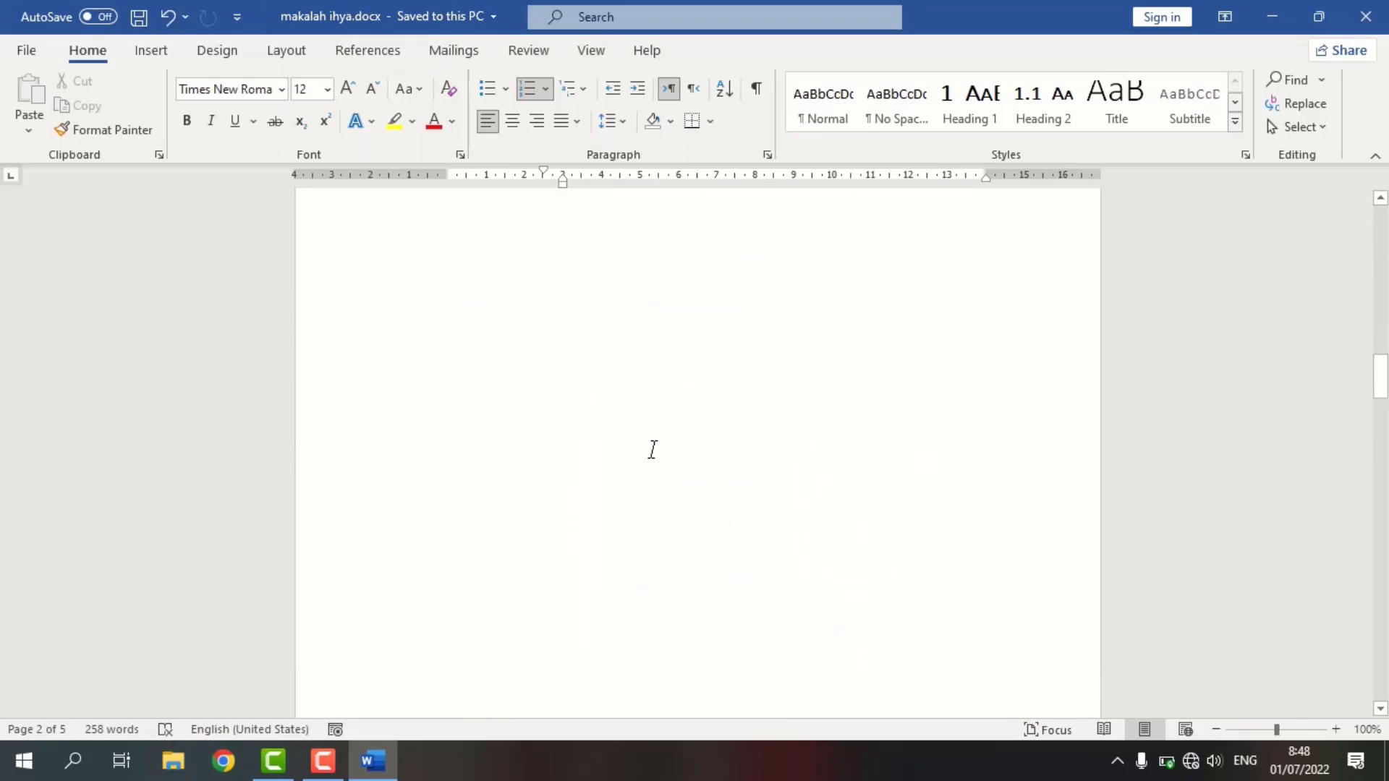
scroll(654, 449, down, 9)
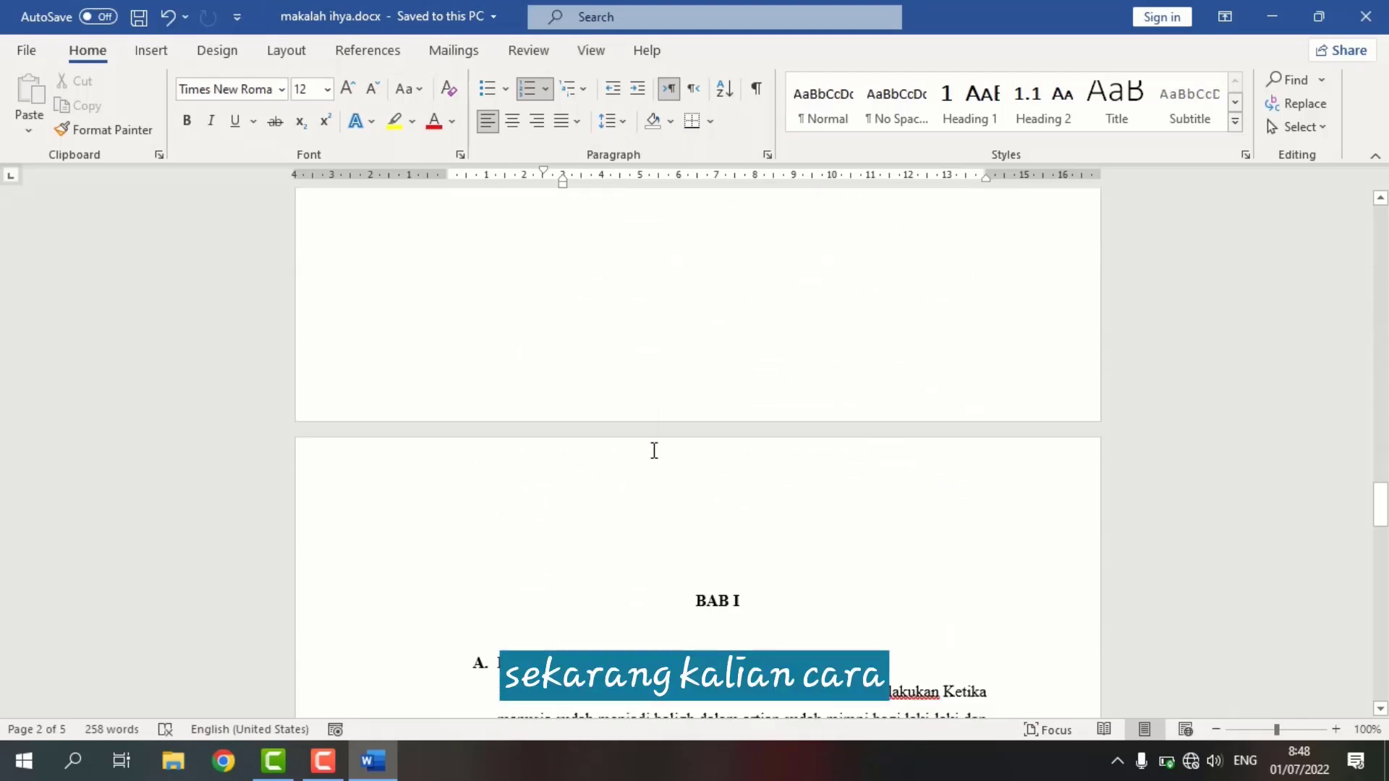
scroll(601, 405, up, 1)
scroll(601, 405, up, 1)
click(661, 390)
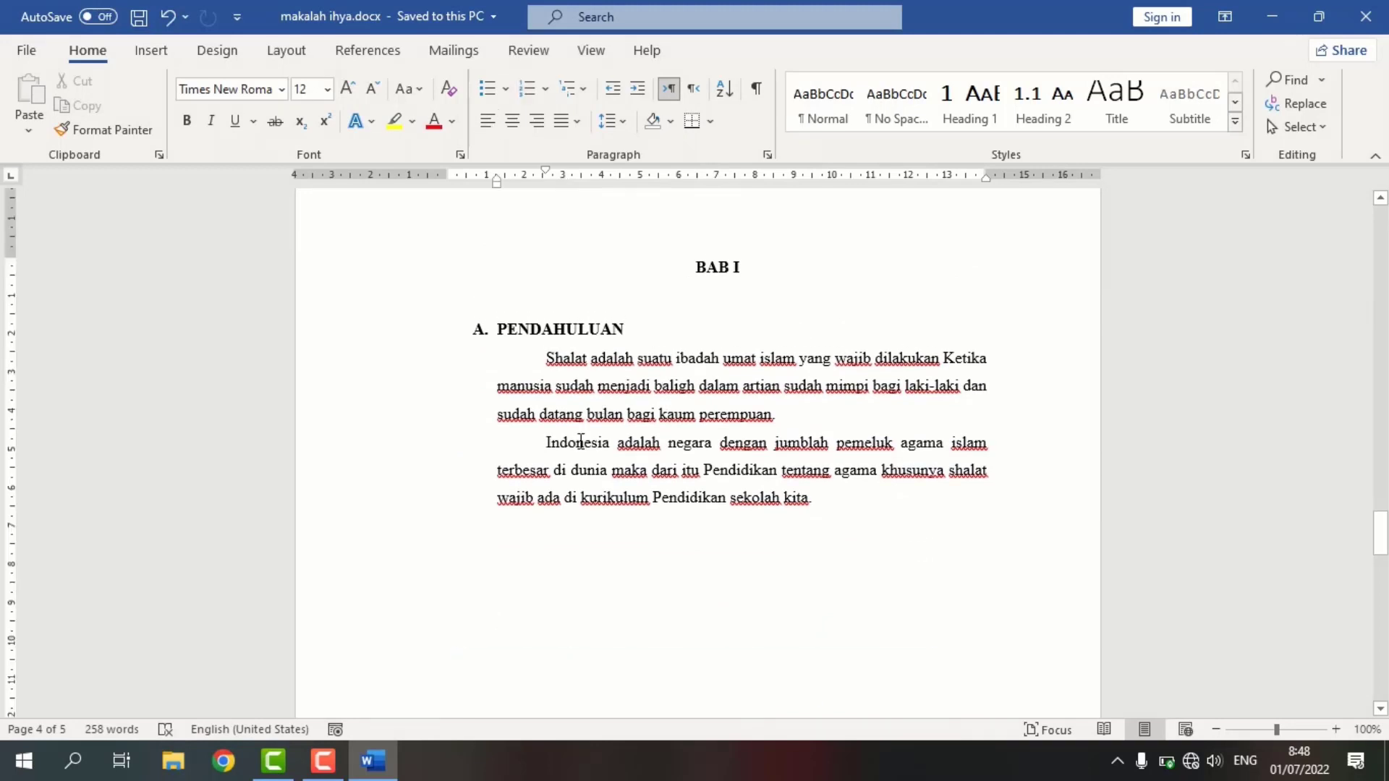
scroll(580, 441, down, 15)
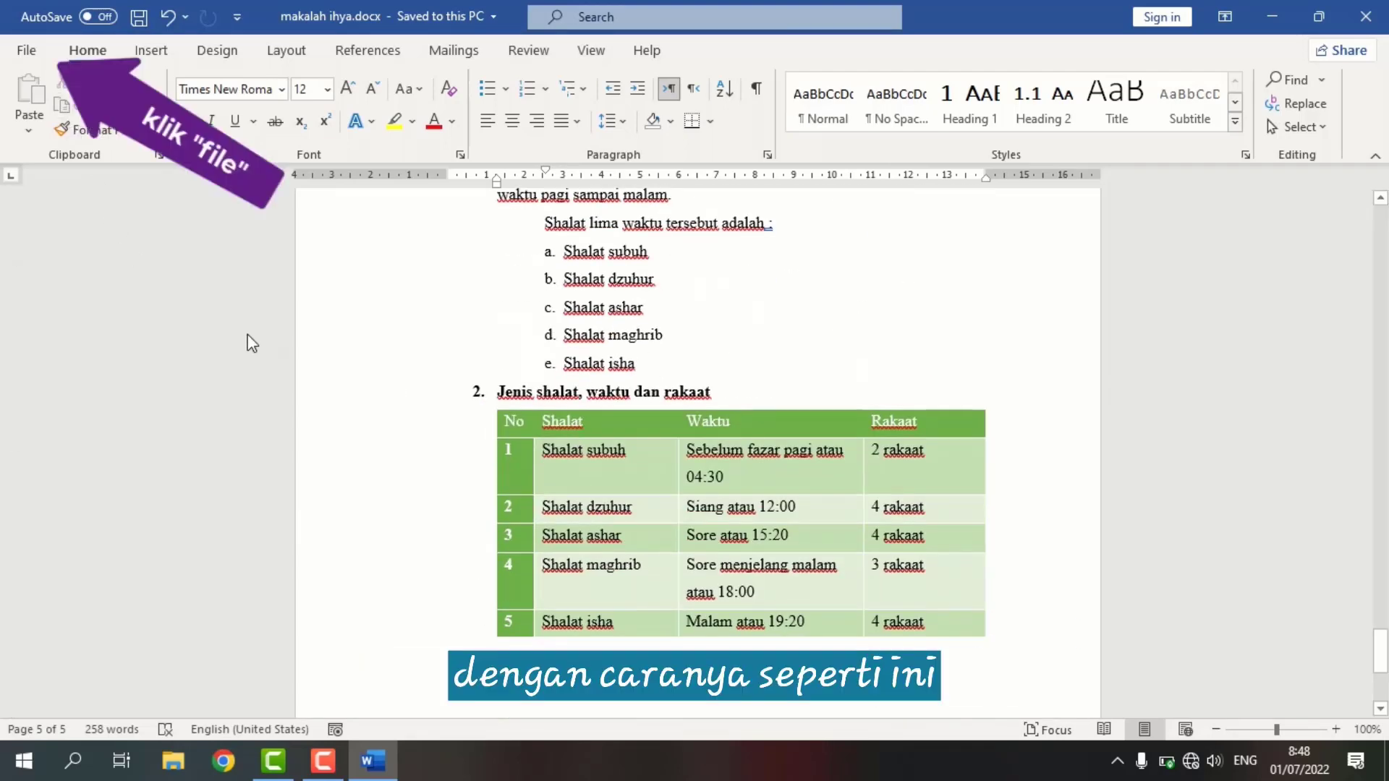
Step: Check the available printers and print only page 5 of the paper
click(45, 51)
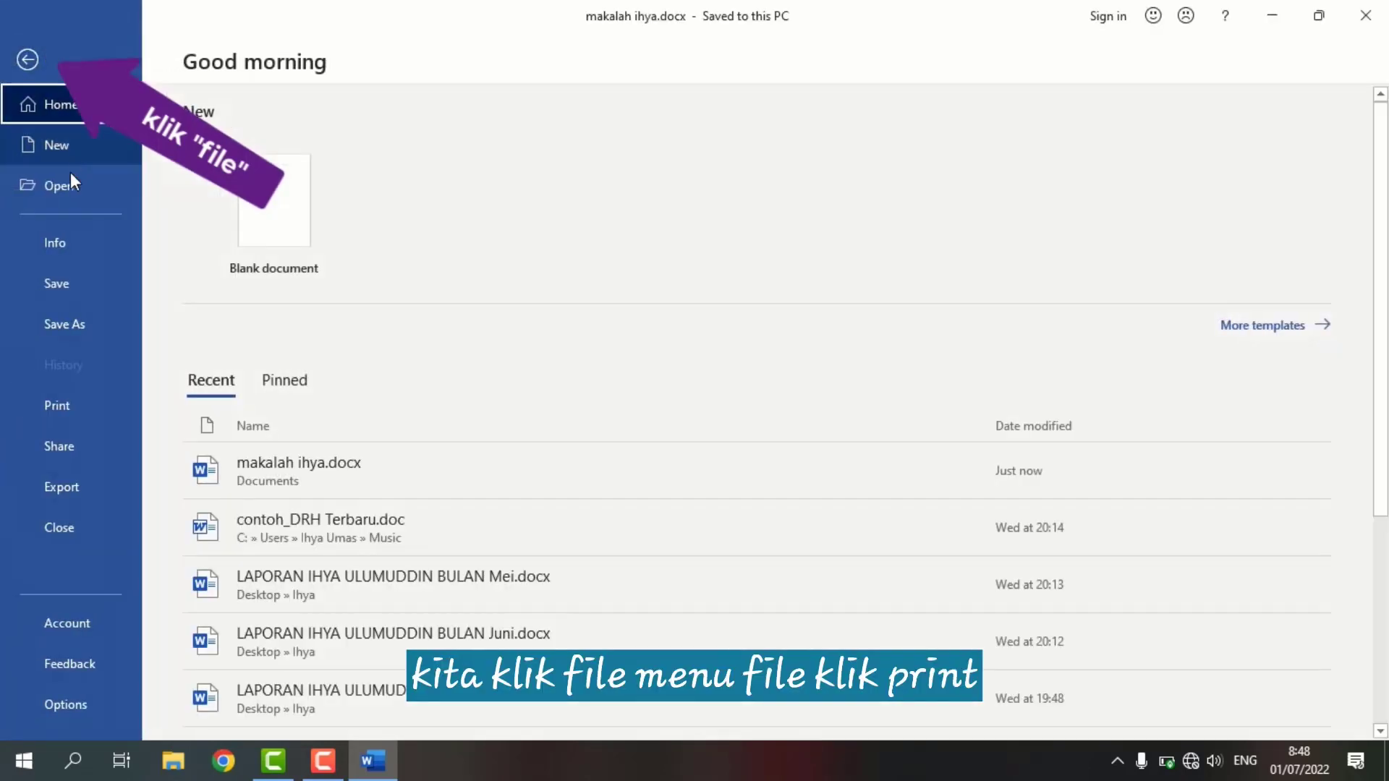
click(58, 414)
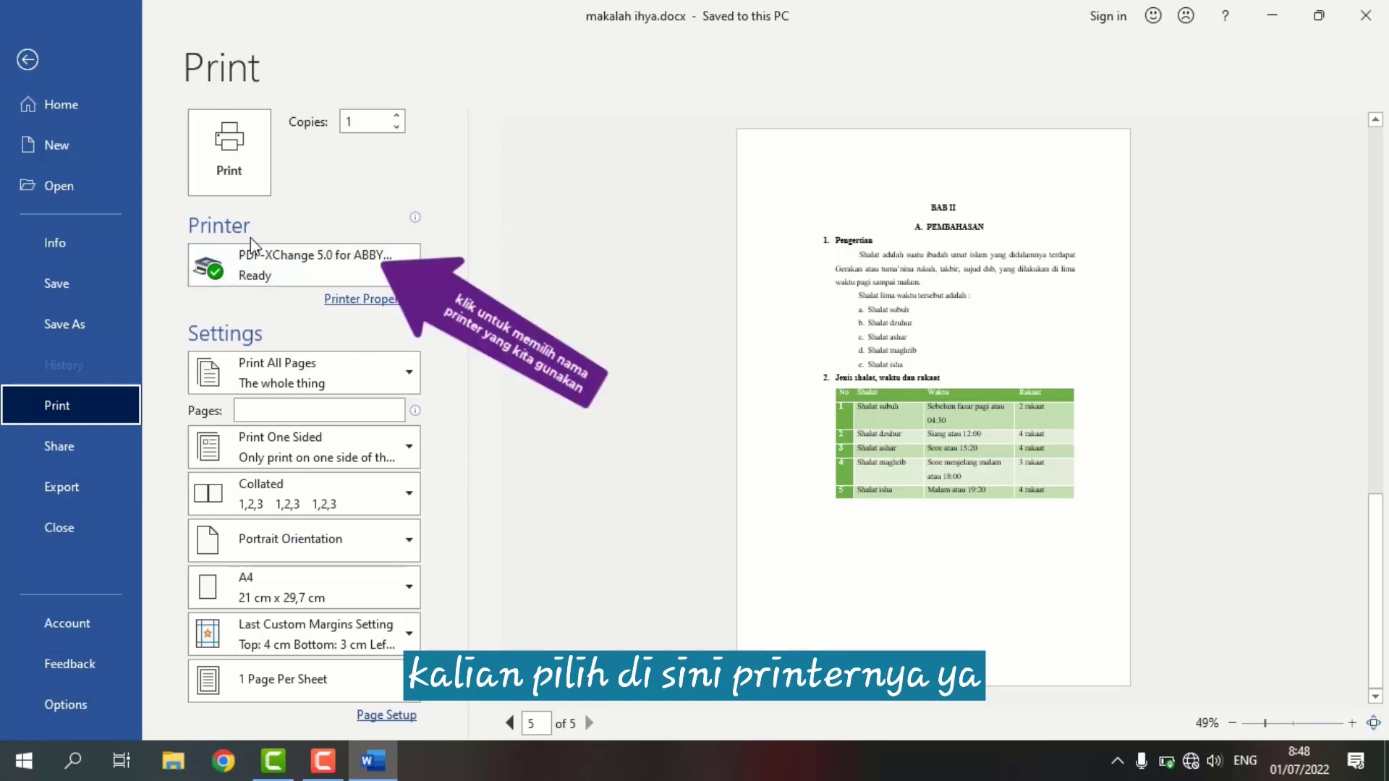
click(260, 265)
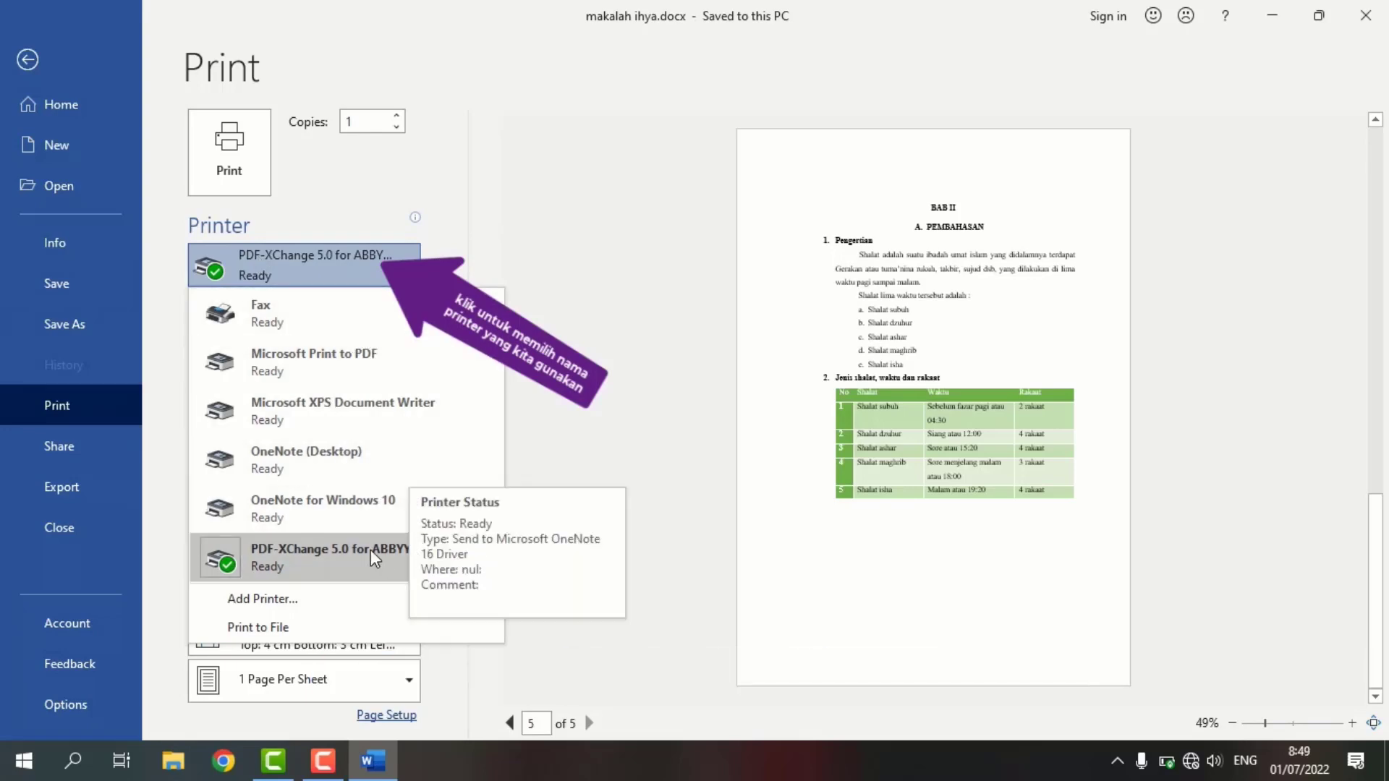
click(502, 262)
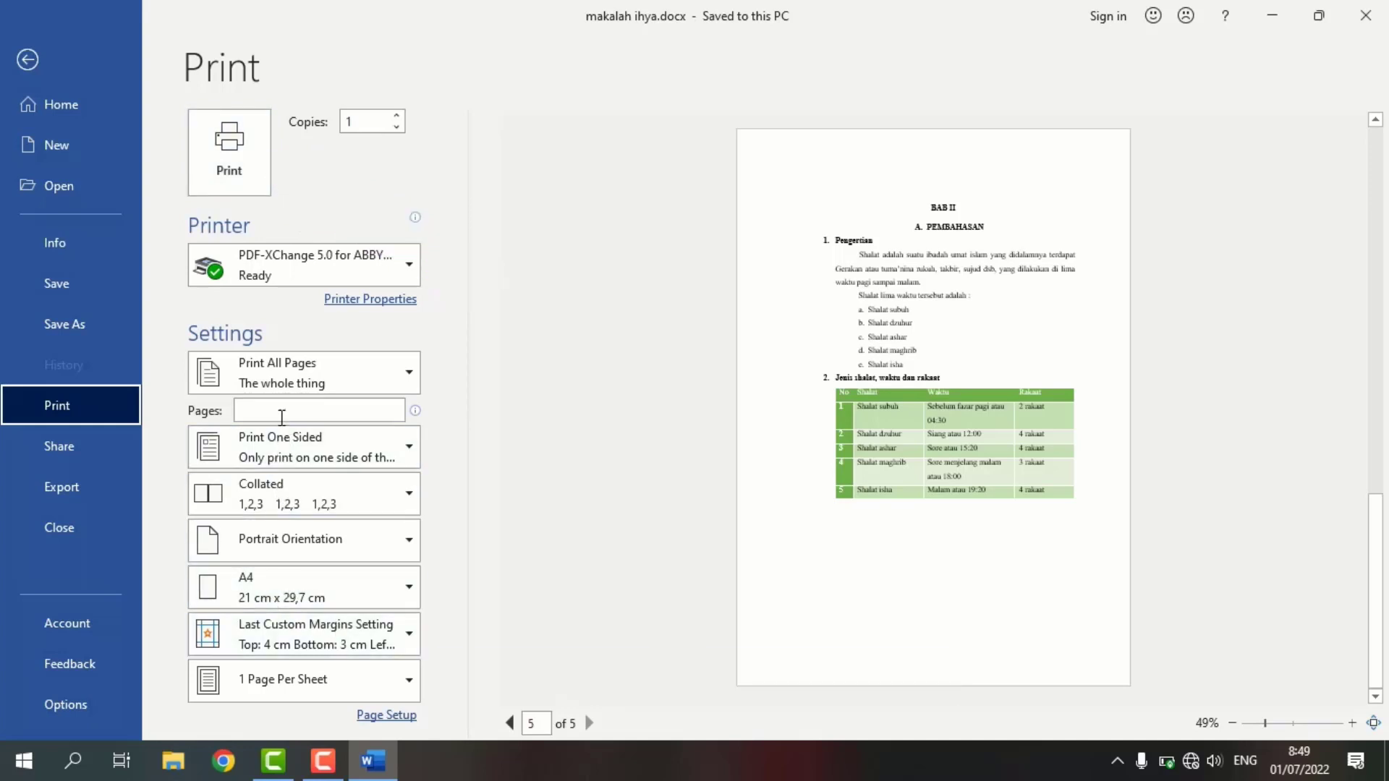
click(281, 413)
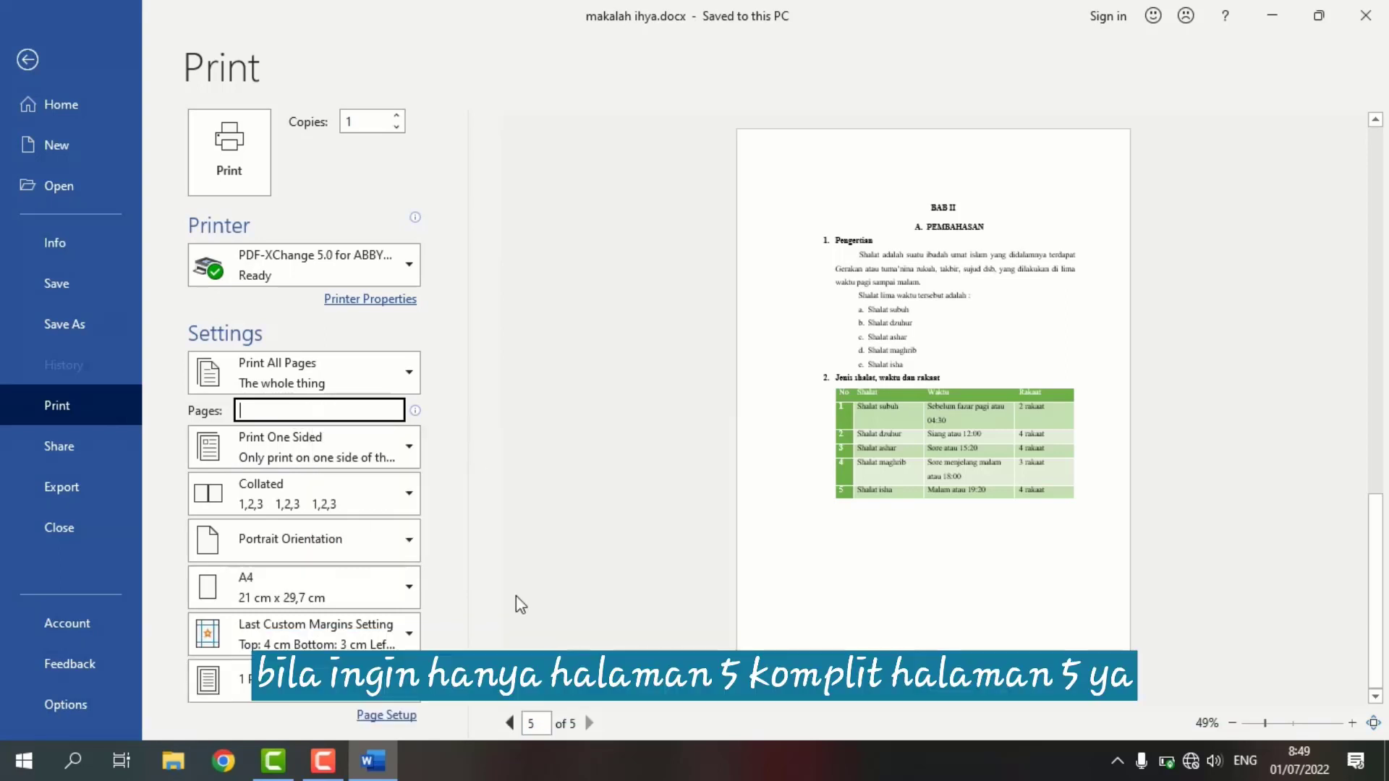
text(5)
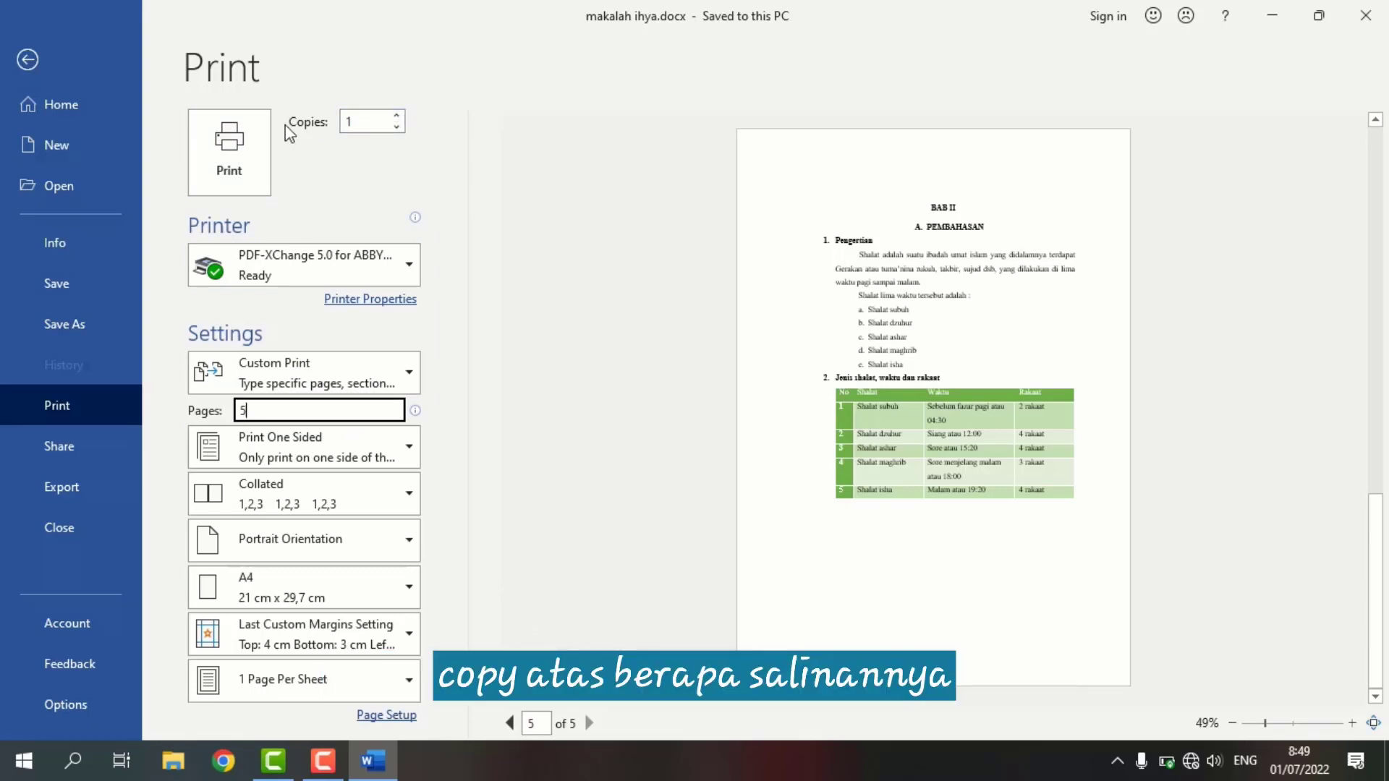
click(244, 166)
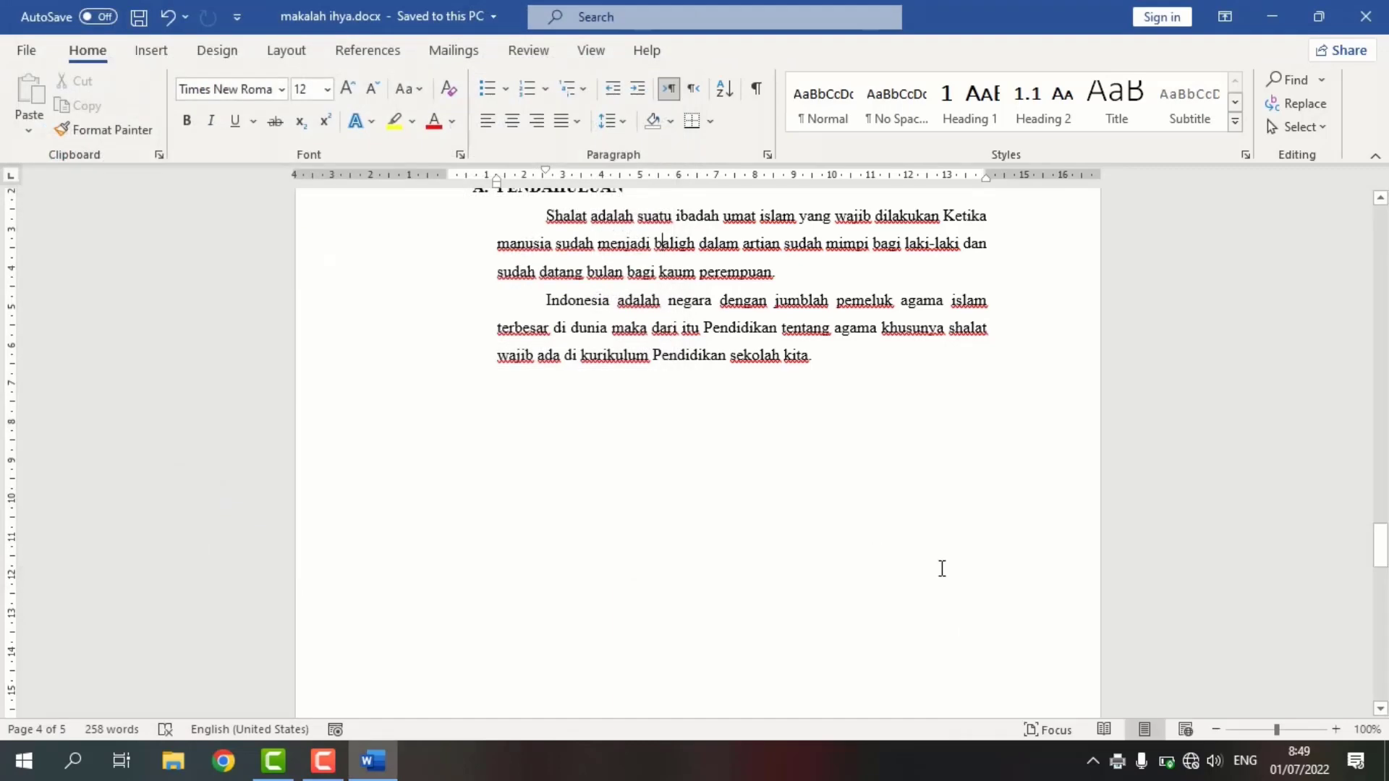
scroll(555, 377, up, 15)
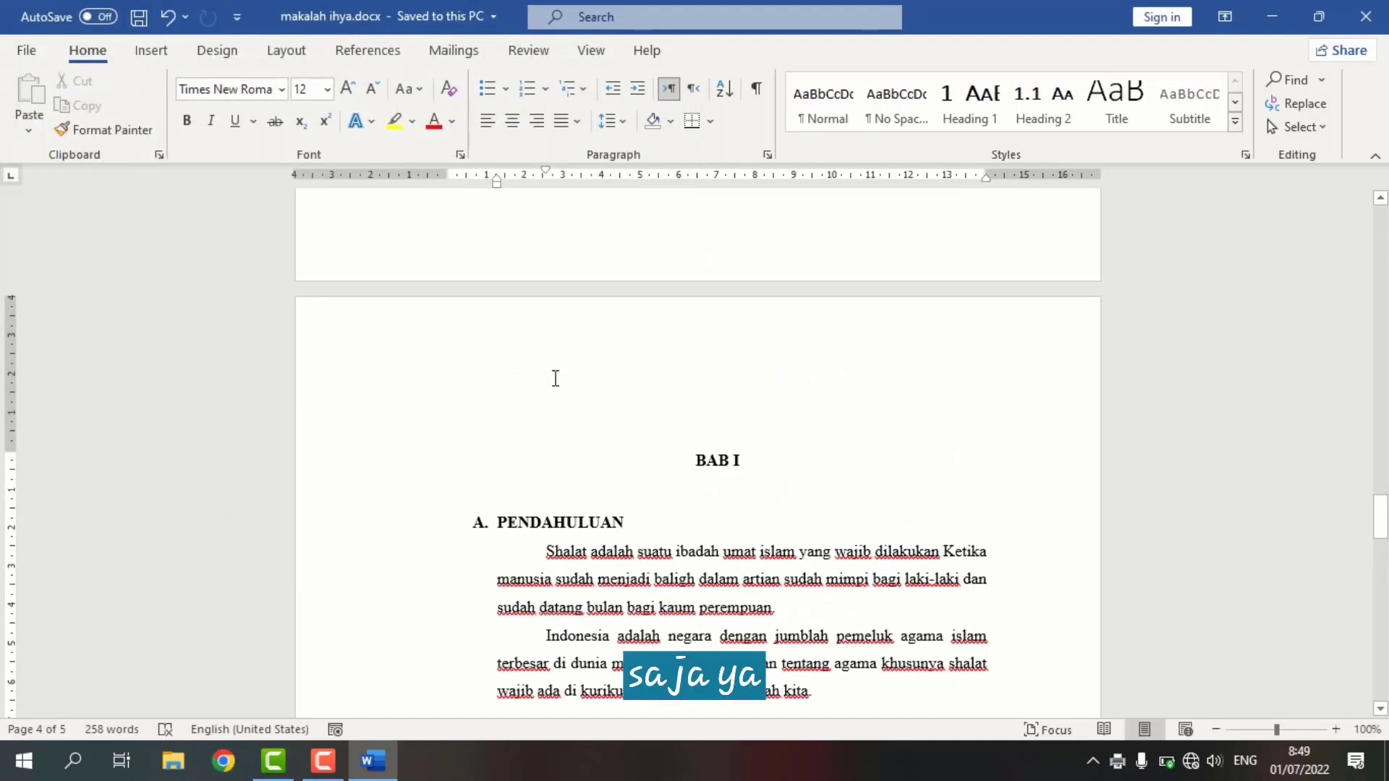
scroll(555, 378, up, 15)
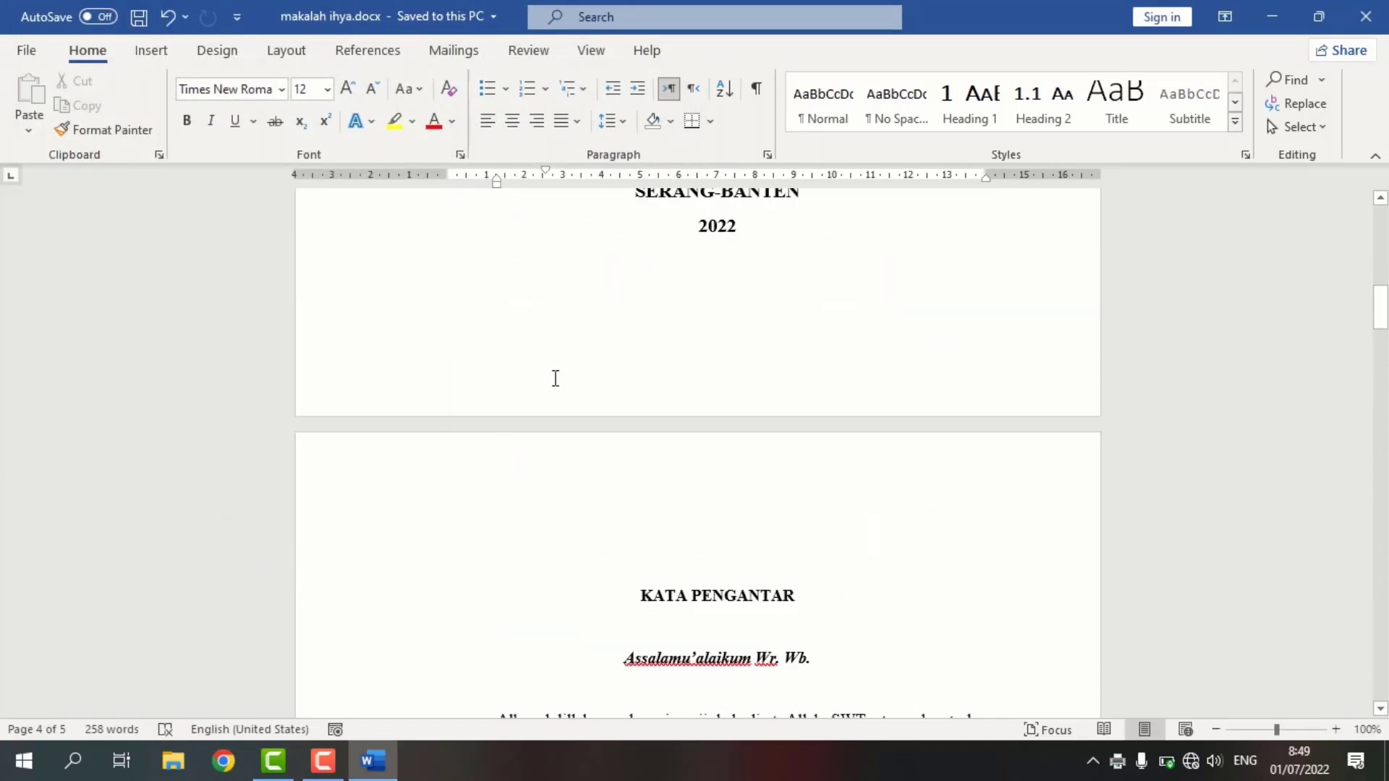
scroll(555, 378, up, 1)
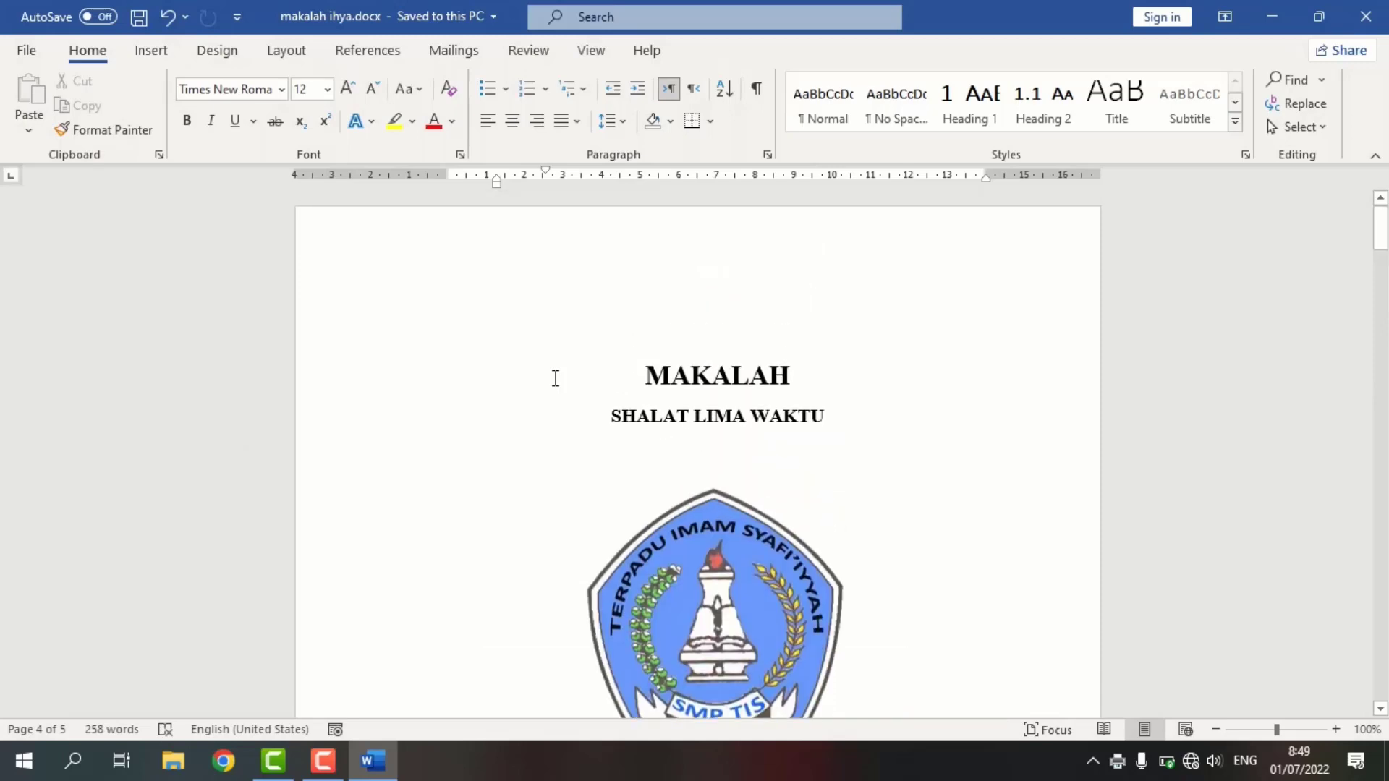